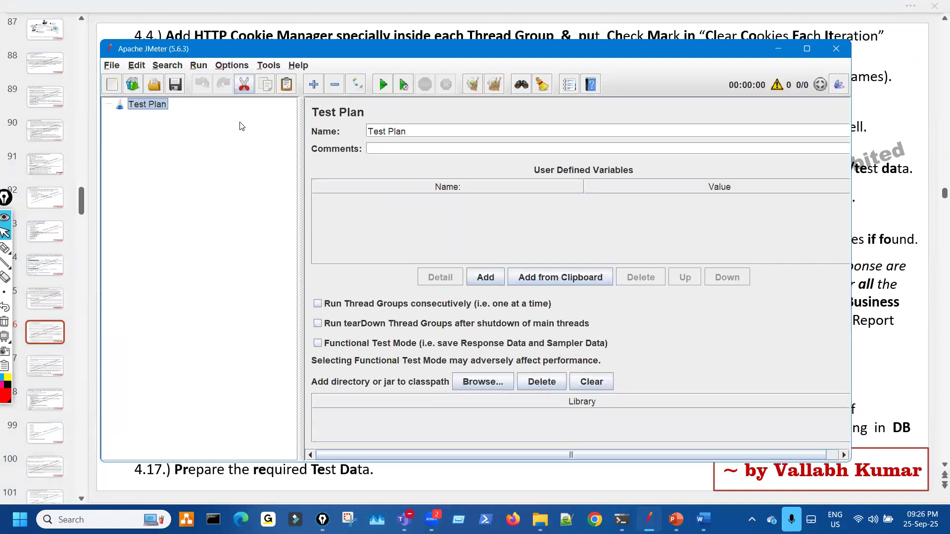
Maximize the Apache JMeter window and zoom in on its interface to enlarge the text.
click(288, 181)
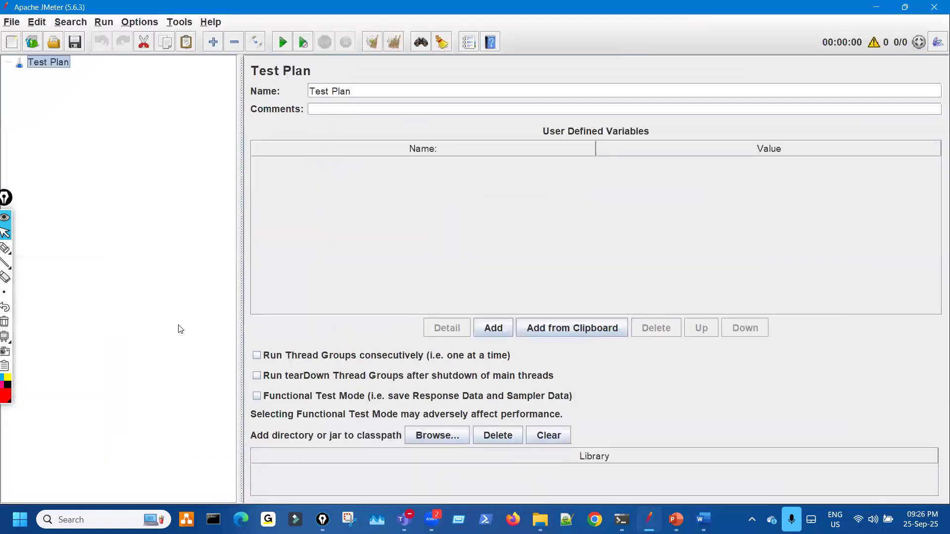
click(9, 201)
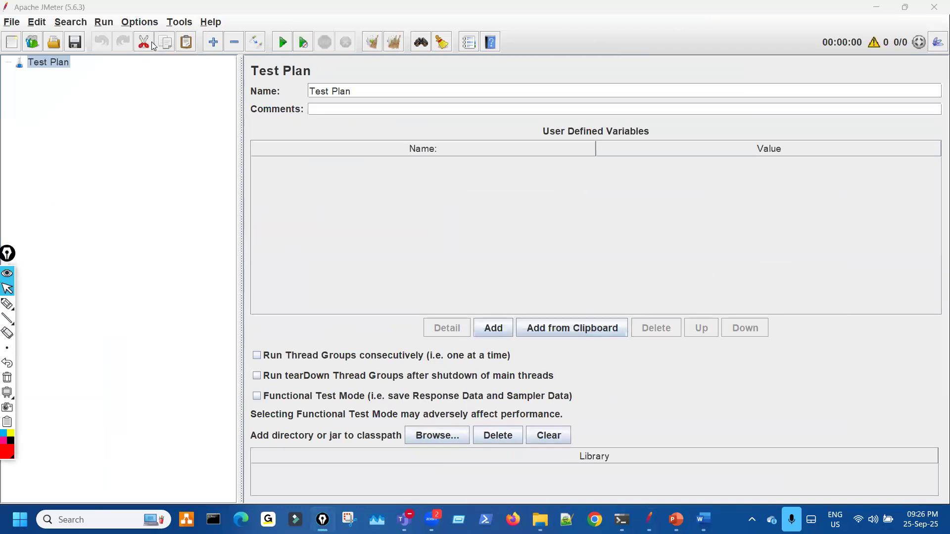
click(154, 23)
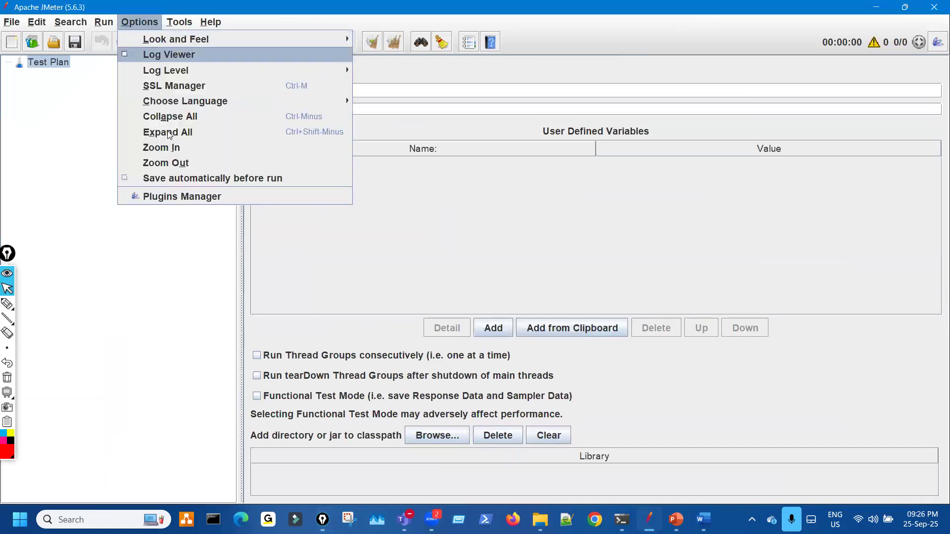
click(174, 165)
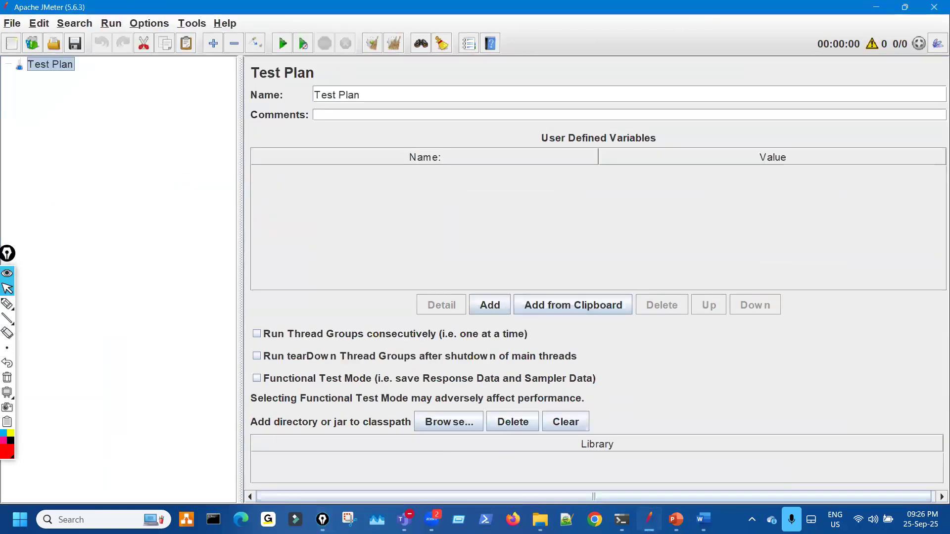
Load PS01PB_ProductBooking_WorkingON_v1.jmx from the PetStore folder in File Explorer into JMeter and maximize the JMeter window again.
click(540, 519)
click(649, 518)
double_click(309, 7)
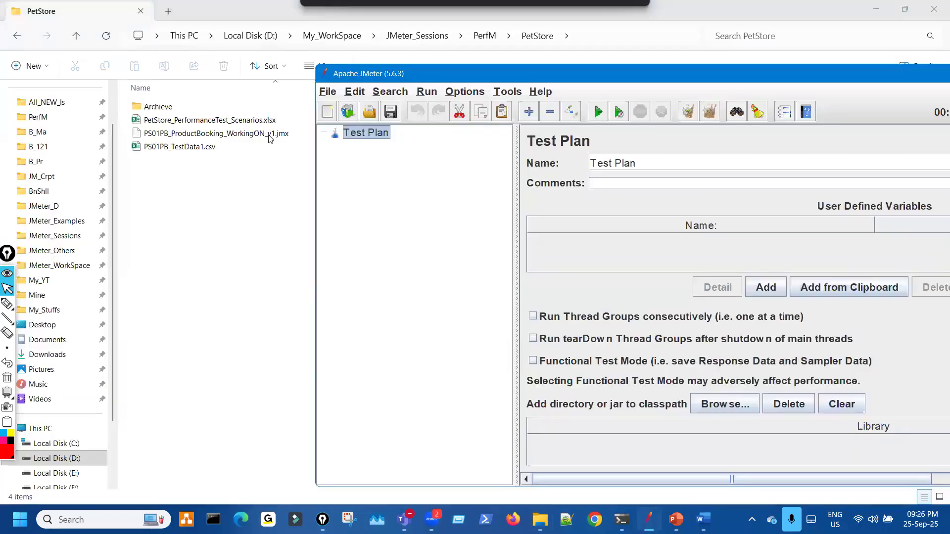
drag(268, 134, 365, 171)
drag(487, 287, 522, 108)
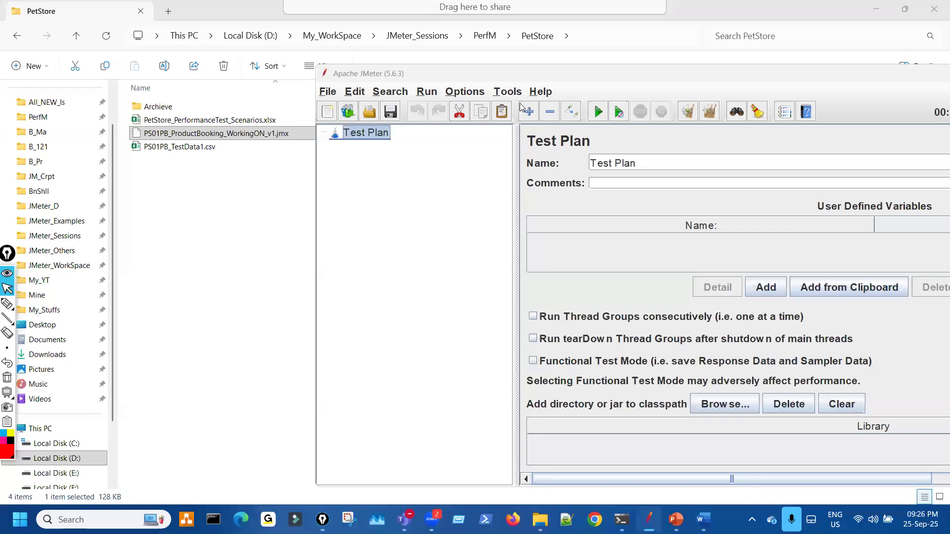
drag(529, 73, 528, 73)
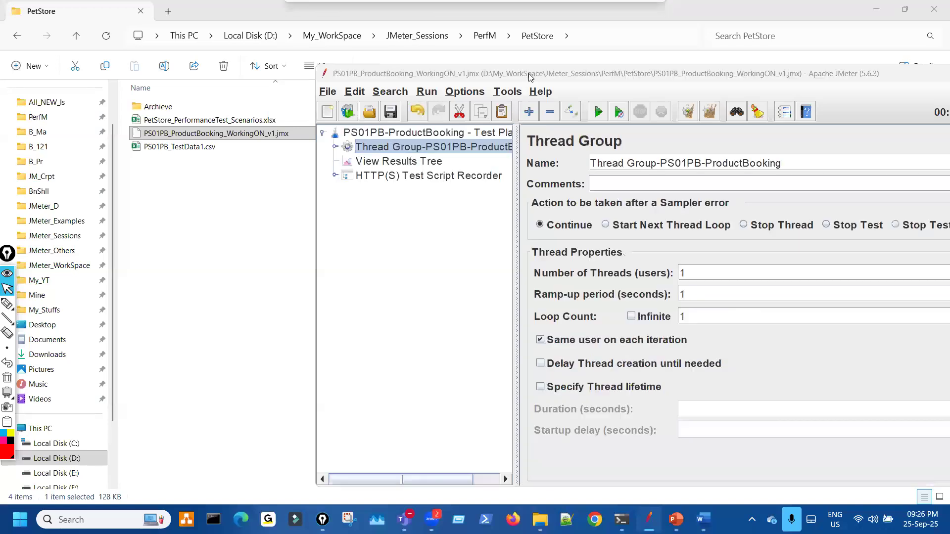
Expand the thread group, its Simple Controller and the HTTP(S) Test Script Recorder in the test plan tree.
click(18, 79)
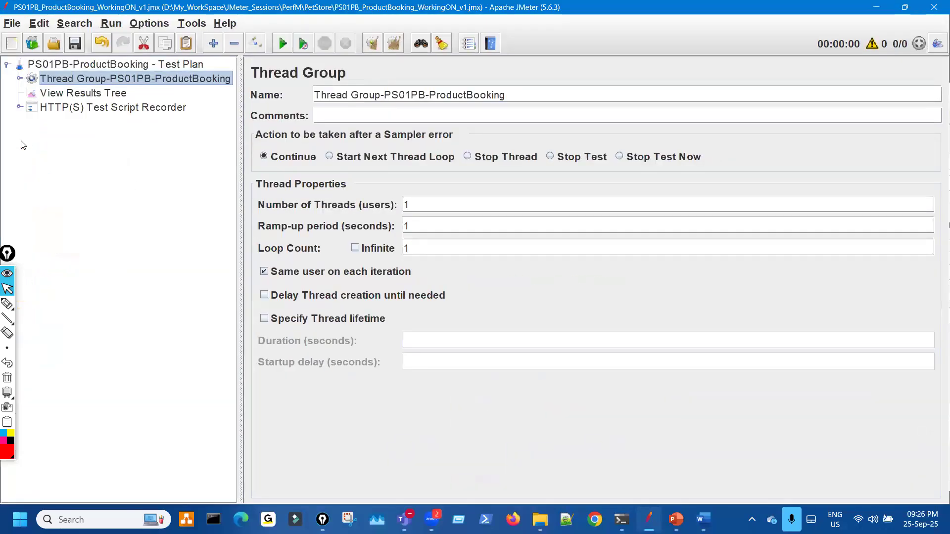
click(19, 150)
click(31, 121)
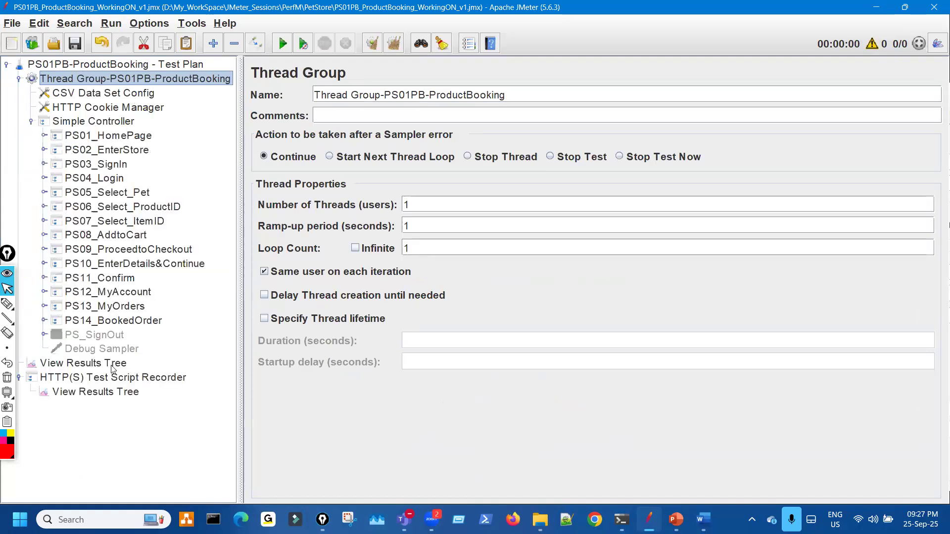
Run the test plan with its View Results Tree open and show the response data of the PS11_Confirm request.
click(113, 365)
click(282, 44)
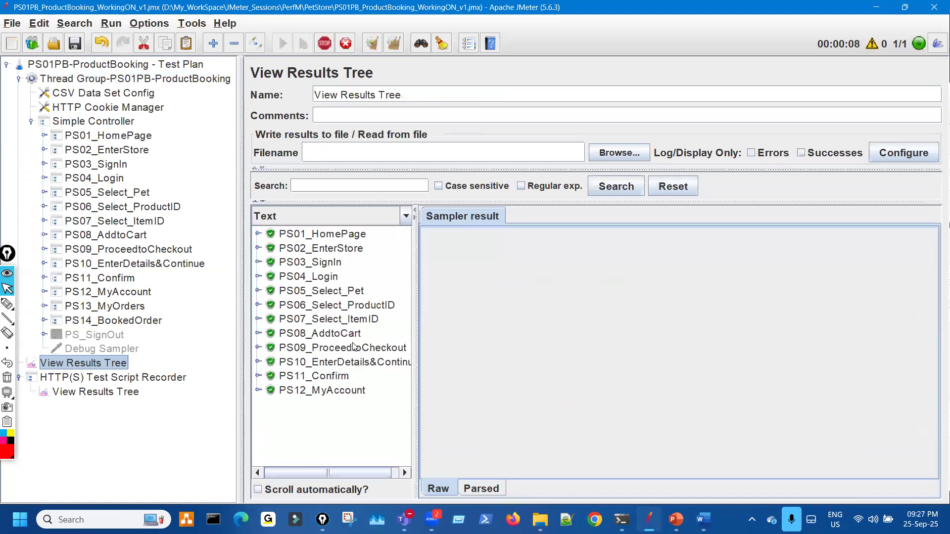
click(258, 376)
click(380, 390)
click(601, 218)
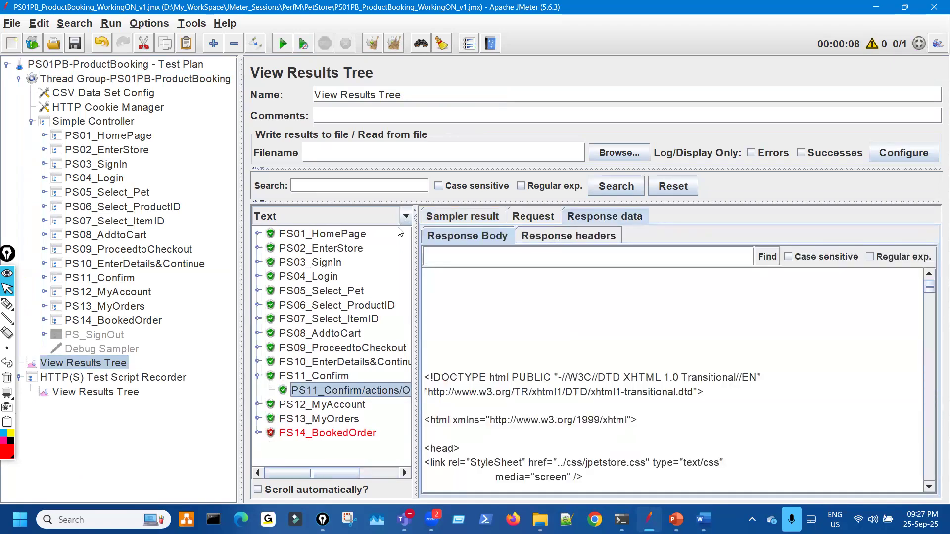
Render the PS11_Confirm response as HTML and review the order details down to the ordered item row.
click(403, 217)
scroll(329, 302, down, 2)
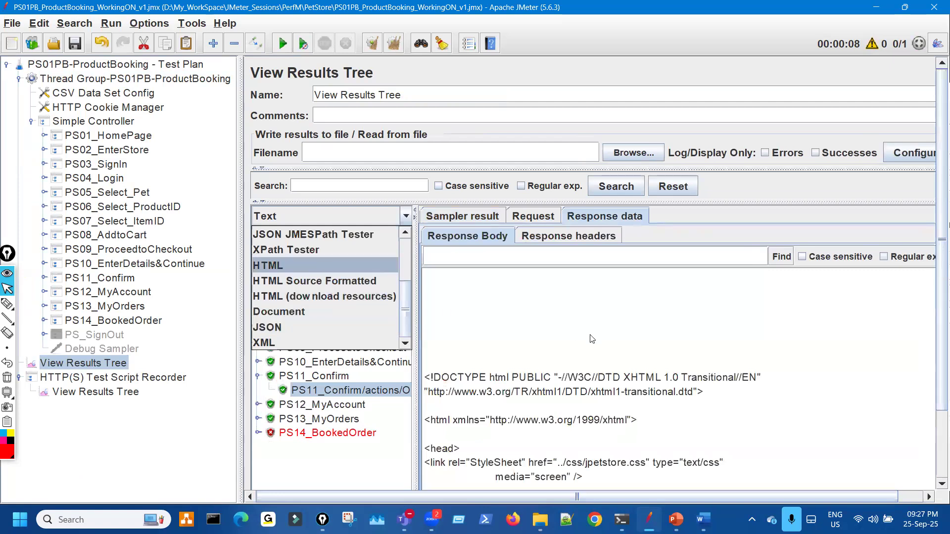
key(Return)
click(570, 367)
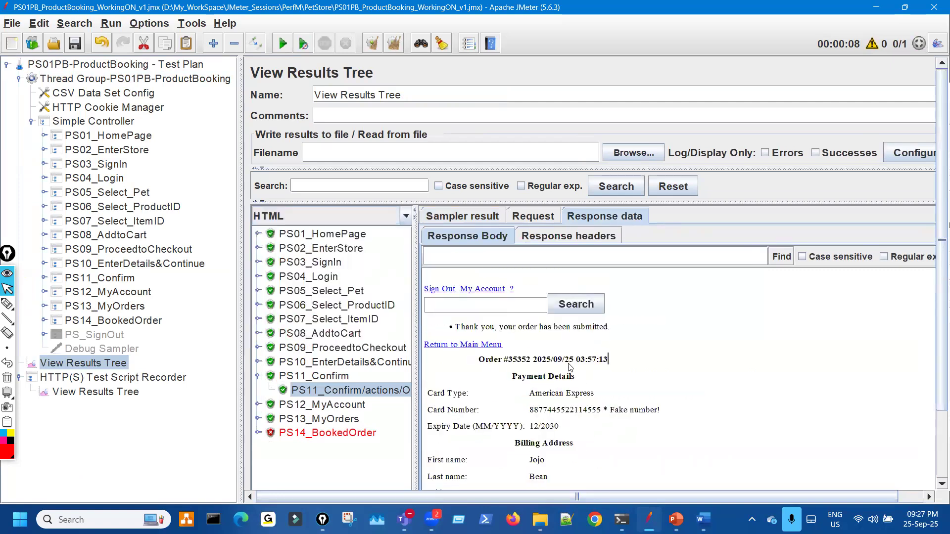
scroll(575, 386, down, 5)
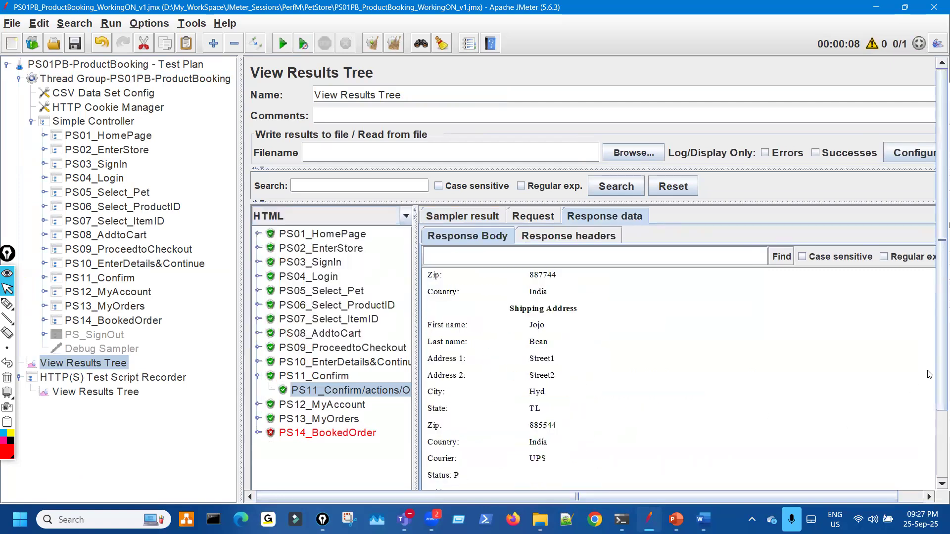
scroll(490, 448, down, 3)
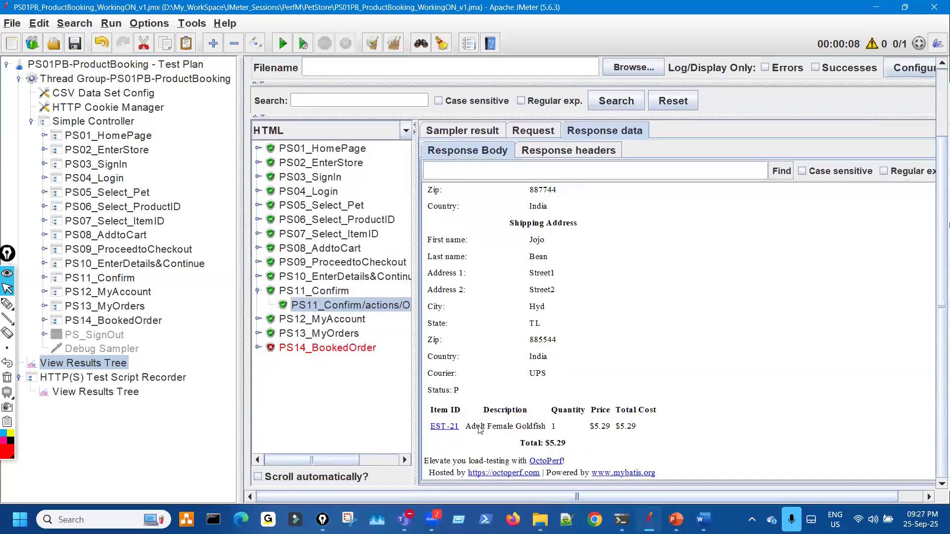
drag(478, 426, 520, 441)
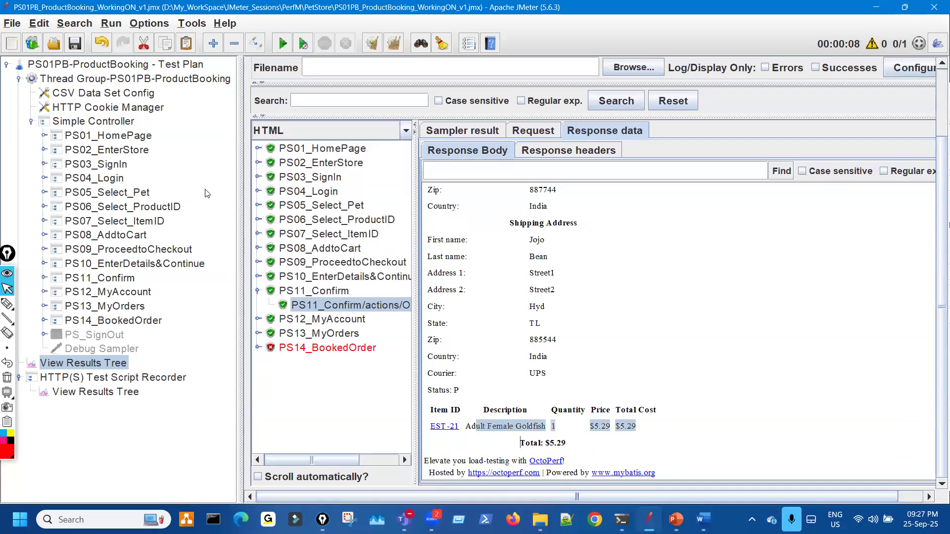
Expand PS05_Select_Pet, PS06_Select_ProductID and PS07_Select_ItemID in the test plan and inspect the parameters of their HTTP requests.
click(44, 193)
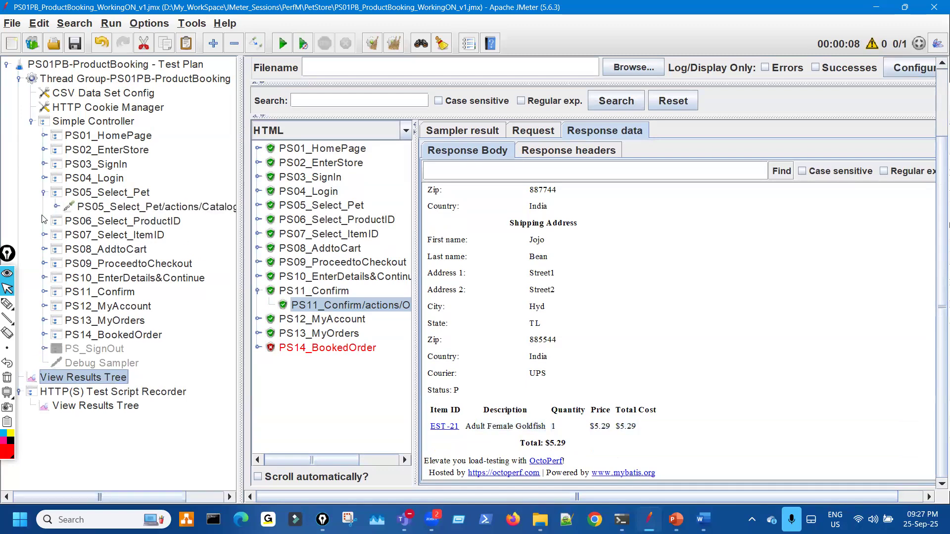
click(43, 220)
click(43, 250)
click(206, 210)
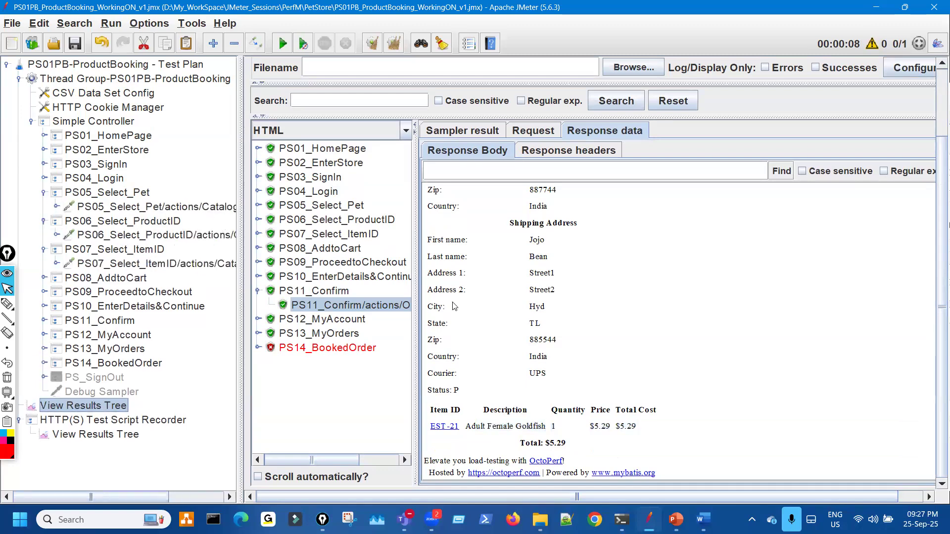
click(452, 323)
click(208, 235)
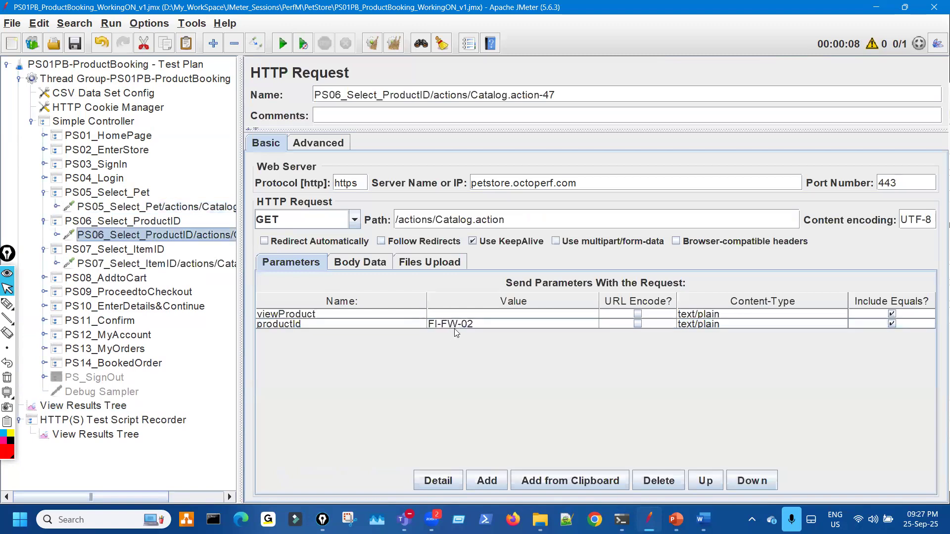
click(458, 325)
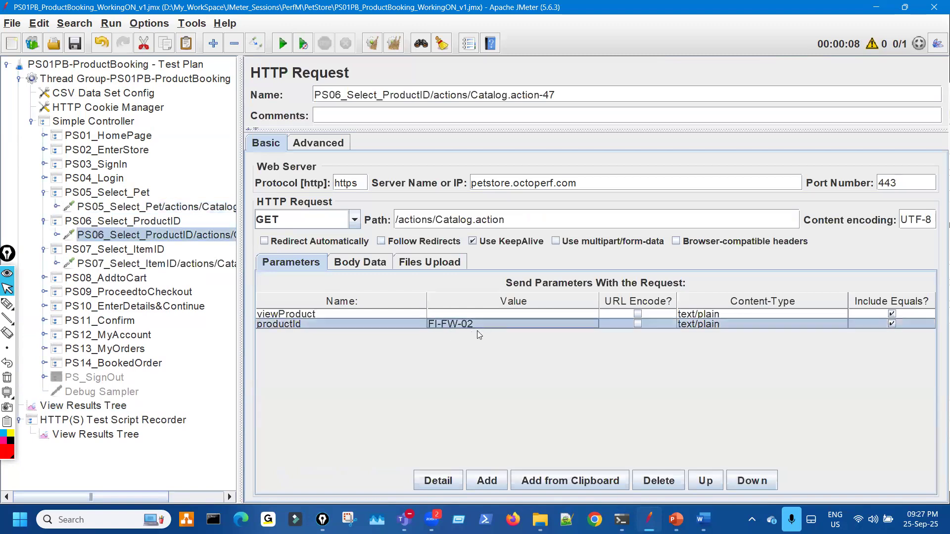
click(208, 263)
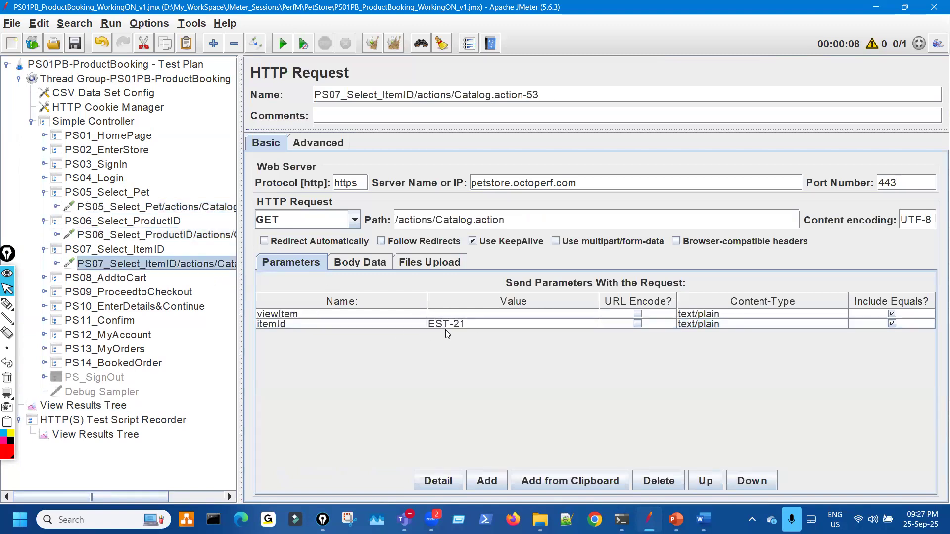
Compare the item ID in the PS11_Confirm response with the itemId parameter of the PS07_Select_ItemID request.
click(80, 409)
drag(429, 441, 461, 441)
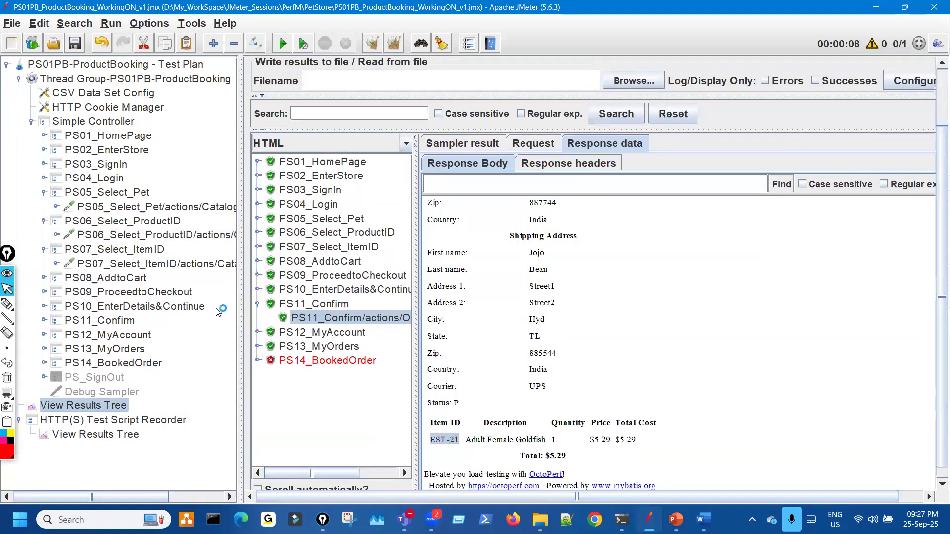
click(187, 265)
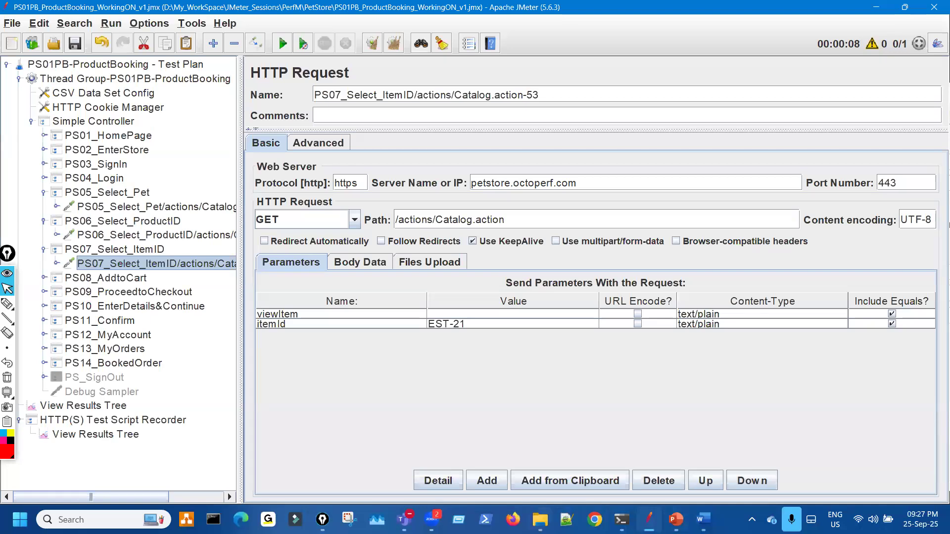
Switch to the PowerPoint presentation and go to slide 99 on non-conventional or business-related dynamic values.
mouse_move(676, 520)
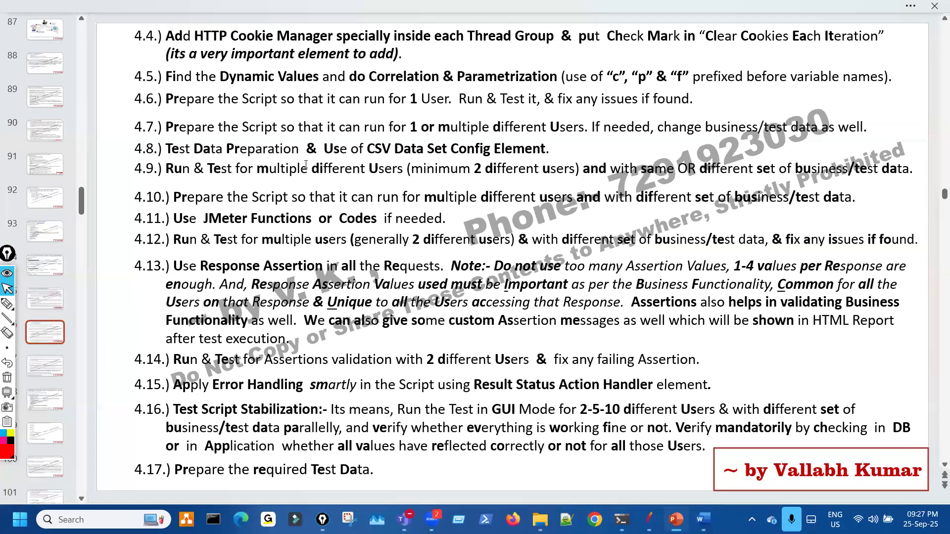
scroll(305, 164, down, 3)
scroll(305, 164, up, 1)
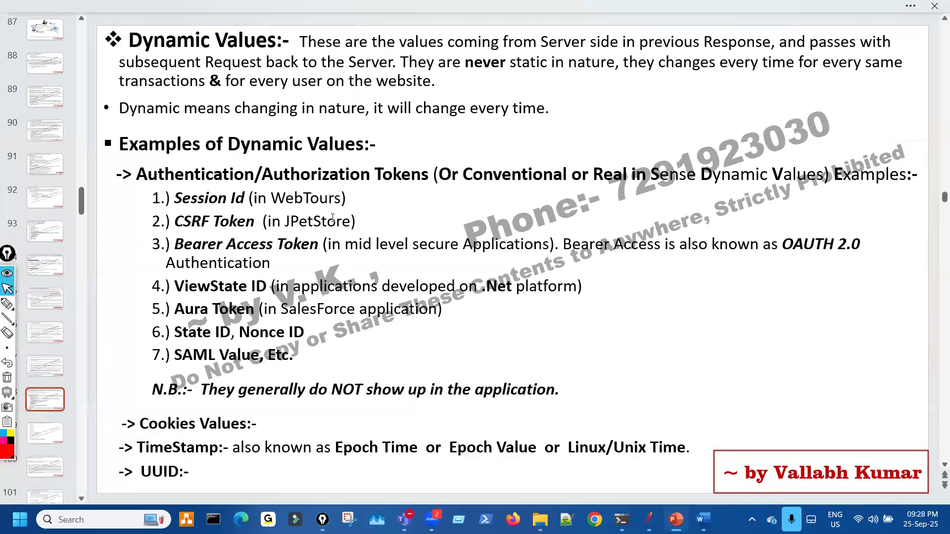
click(340, 238)
scroll(340, 238, down, 1)
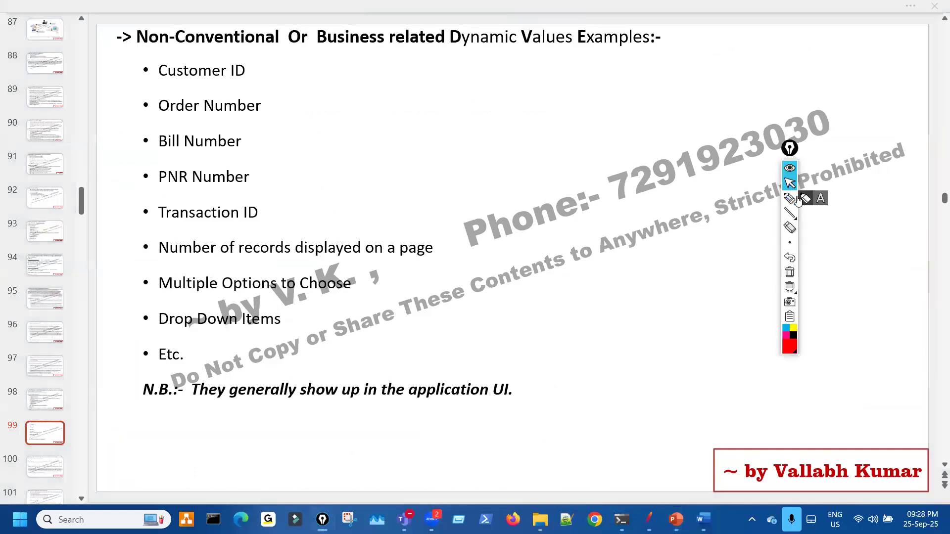
Mark the slide's heading and circle the note about showing up in the application UI in red ink, then leave drawing mode.
click(790, 199)
drag(228, 45, 256, 34)
drag(380, 53, 490, 55)
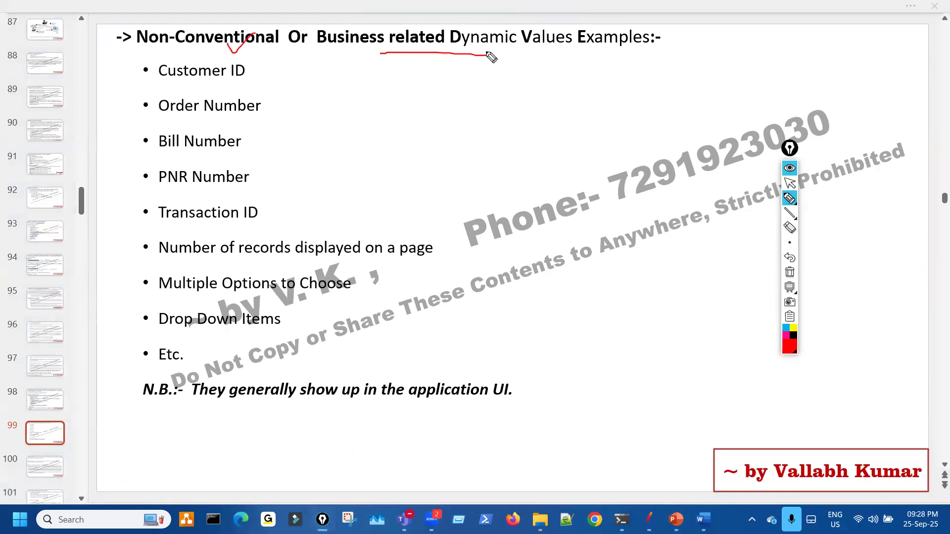
drag(481, 52, 511, 50)
mouse_move(389, 60)
mouse_down()
mouse_move(424, 37)
mouse_move(428, 48)
mouse_up()
drag(213, 403, 340, 406)
mouse_move(542, 407)
mouse_down()
mouse_move(373, 369)
mouse_move(210, 372)
mouse_move(200, 398)
mouse_up()
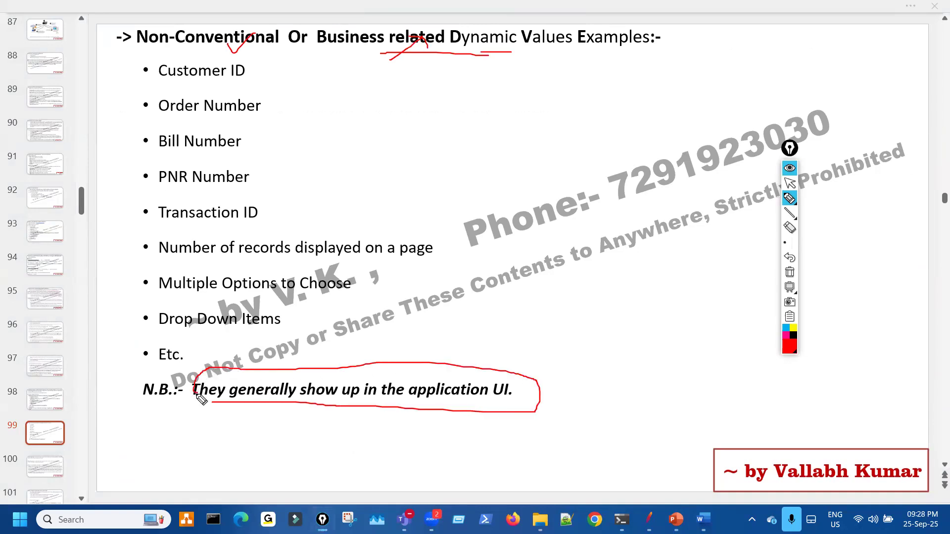
key(Escape)
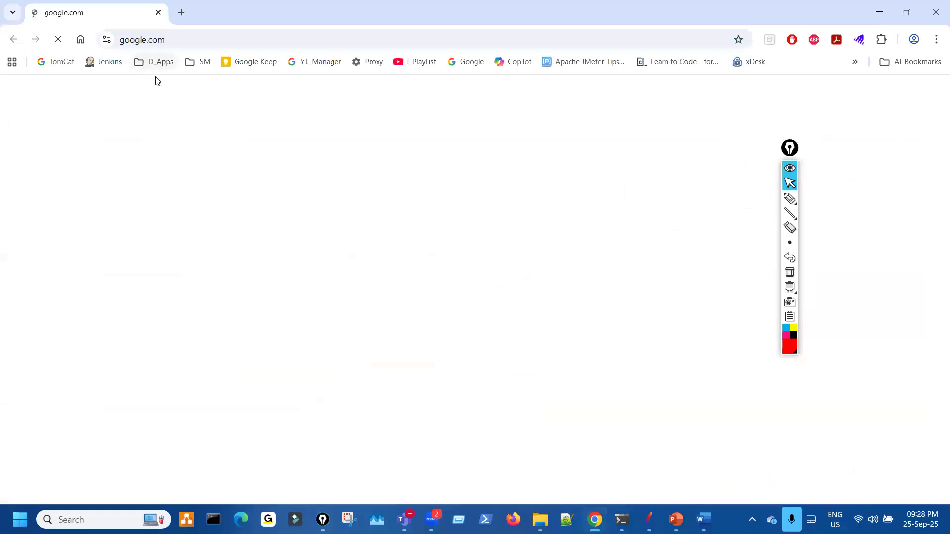
Open the JPetStore site in Chrome from the D_Apps bookmarks and enter the store.
click(154, 61)
click(148, 139)
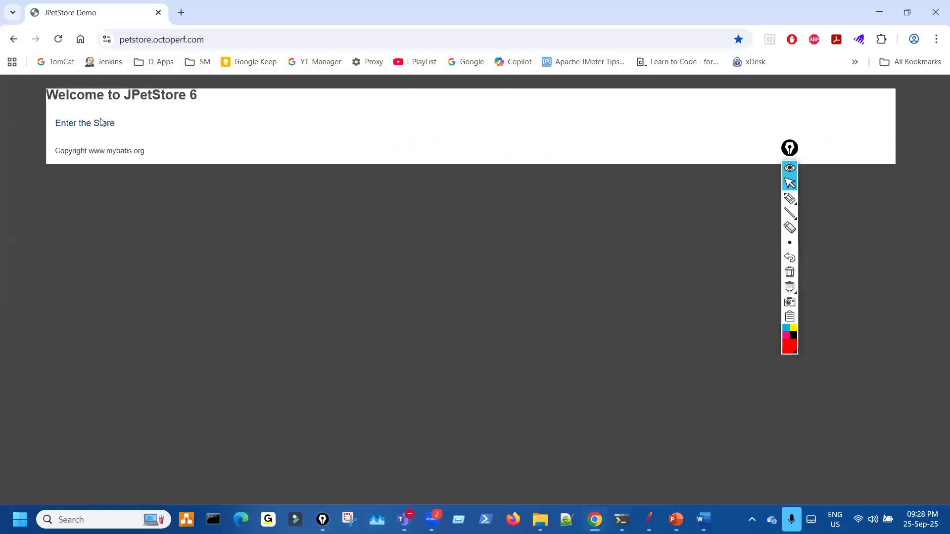
click(101, 125)
Mark the list of pet categories on the catalog page with the annotation pen, clear the ink and return to the pointer.
key(ctrl+shift+3)
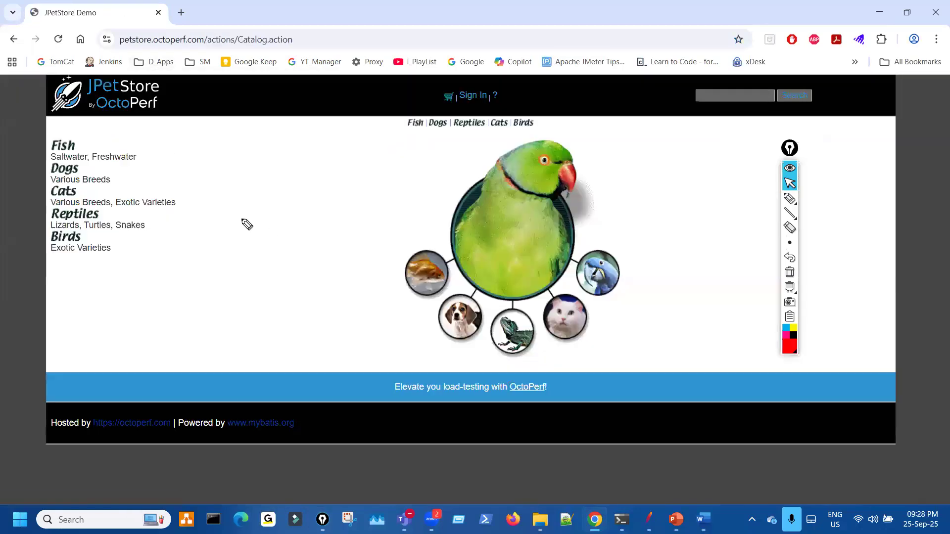
mouse_move(115, 140)
mouse_down()
mouse_move(154, 240)
mouse_move(113, 306)
mouse_up()
key(ctrl+shift+7)
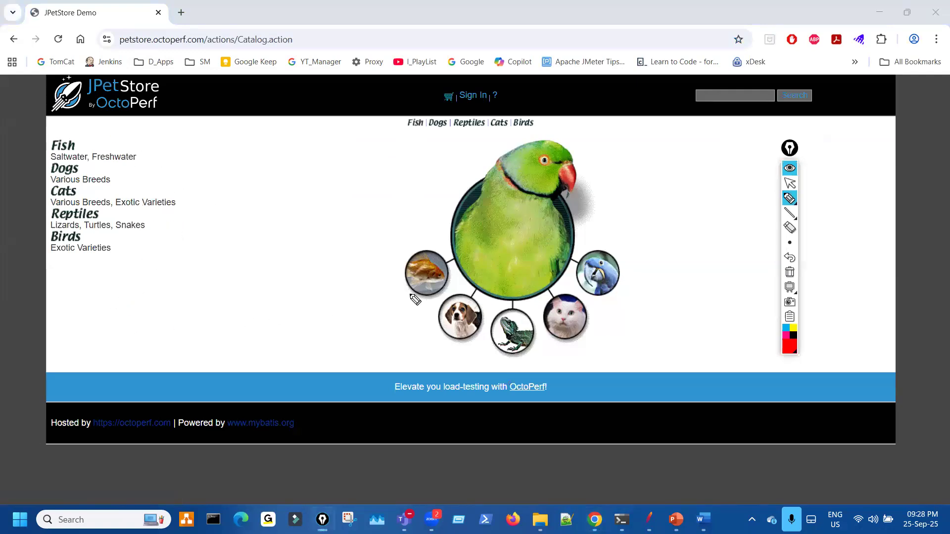
key(ctrl+shift+2)
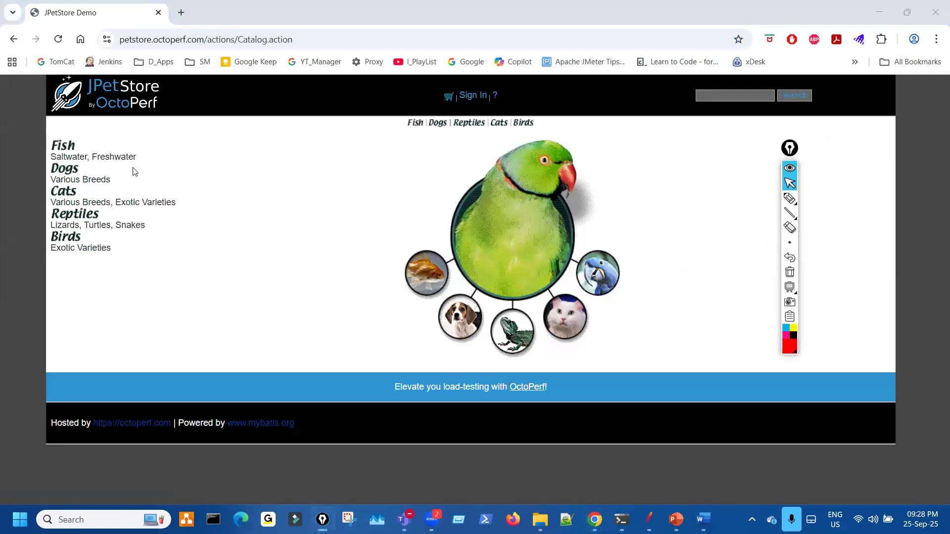
View the Fish category page, marking the category ID in its address with temporary ink, and go back to the catalog.
click(69, 151)
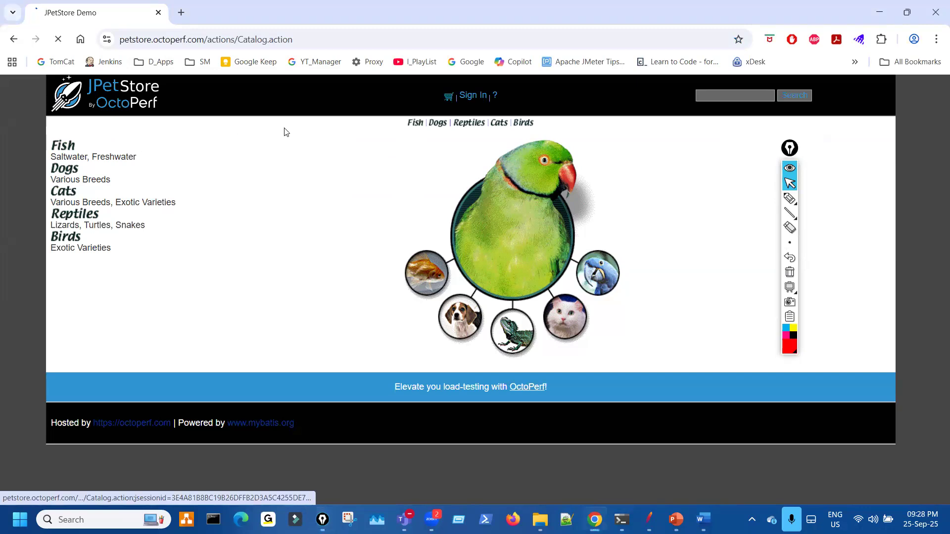
key(ctrl+shift+3)
mouse_move(617, 29)
mouse_down()
mouse_move(629, 29)
mouse_move(600, 30)
mouse_up()
key(ctrl+shift+7)
key(ctrl+shift+2)
click(14, 39)
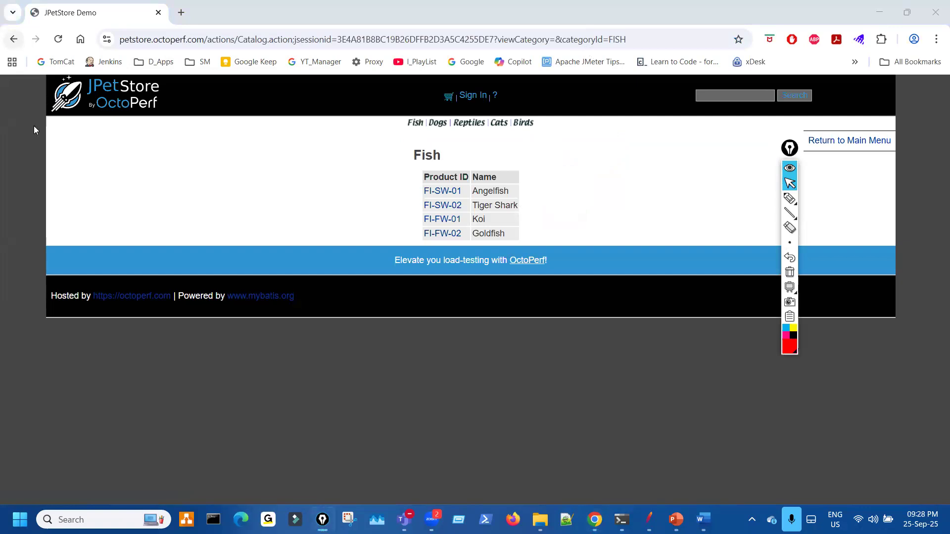
View the Dogs category page, mark its category ID in the address with temporary ink, and return to the pointer.
click(76, 173)
key(ctrl+shift+3)
mouse_move(624, 22)
mouse_down()
mouse_move(609, 31)
mouse_move(624, 22)
mouse_up()
key(ctrl+shift+7)
key(ctrl+shift+2)
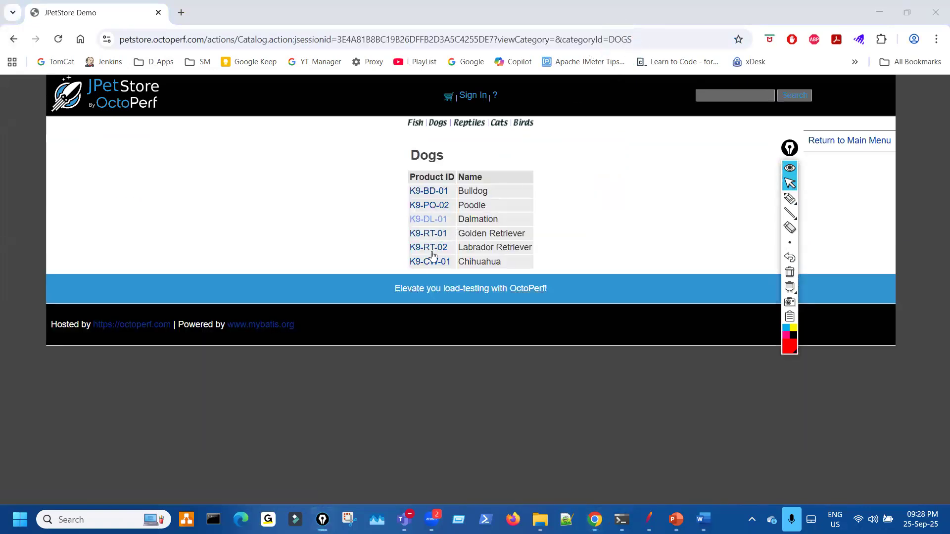
View the Golden Retriever product K9-RT-01, mark the product ID in its address with temporary ink, and go back to the catalog.
click(429, 239)
key(ctrl+shift+3)
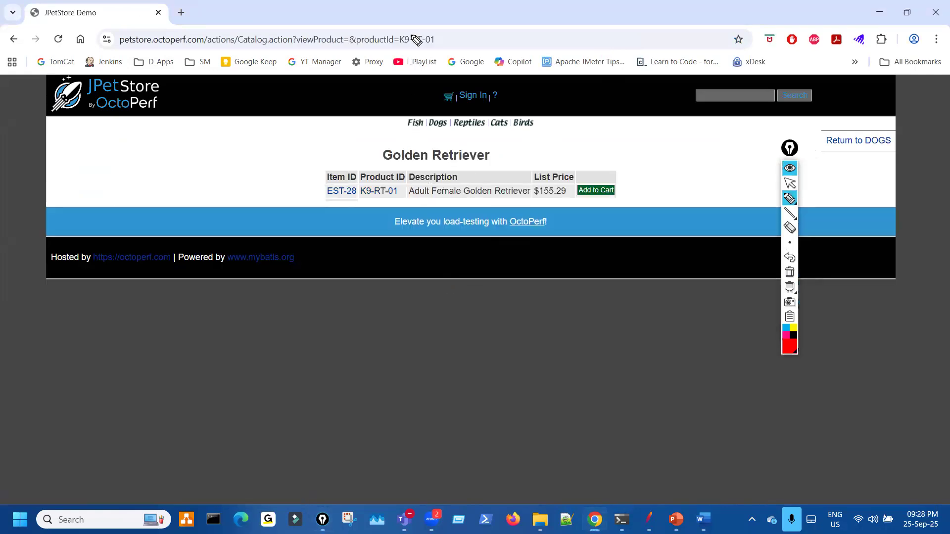
drag(452, 51, 445, 36)
key(ctrl+shift+7)
key(ctrl+shift+2)
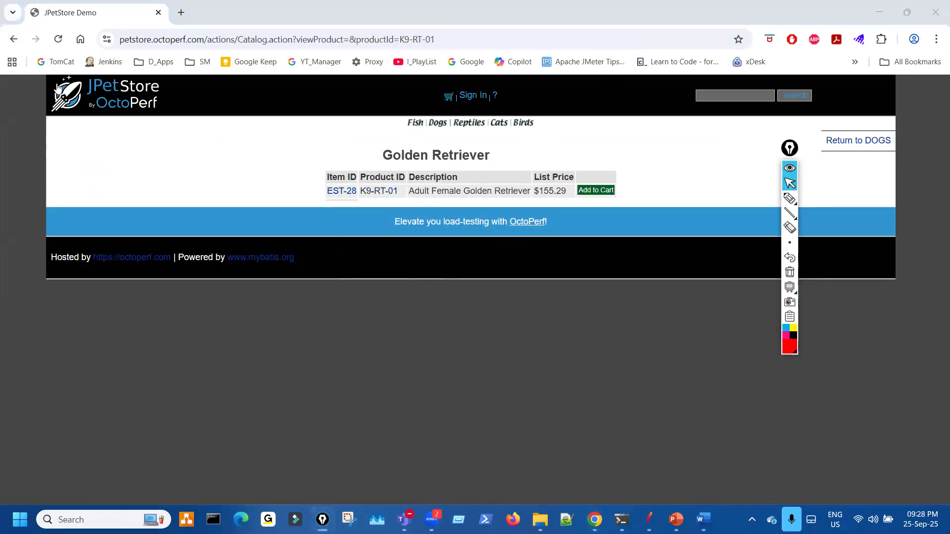
click(14, 39)
click(14, 39)
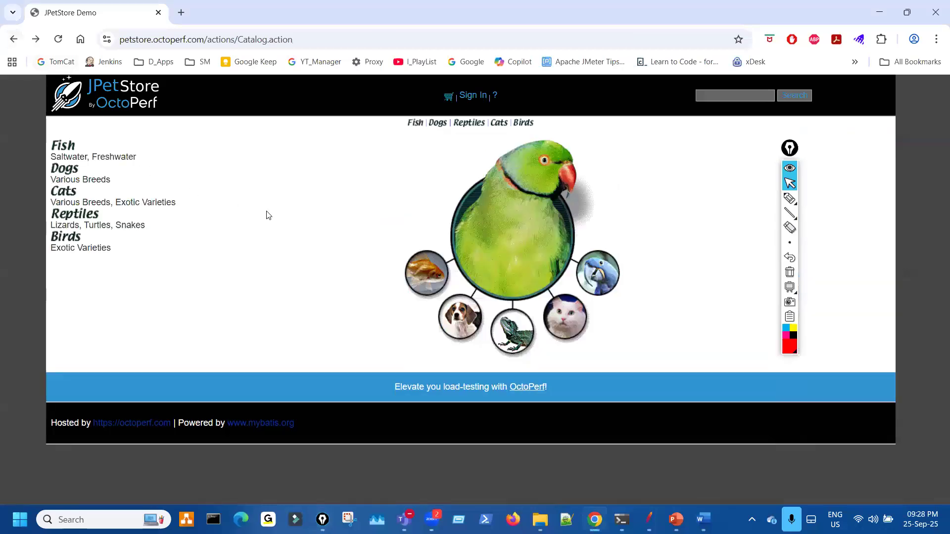
Move the annotation toolbar beside the category list, tick Fish, Dogs and Cats in red ink, and return to the pointer.
drag(789, 148, 11, 266)
click(29, 317)
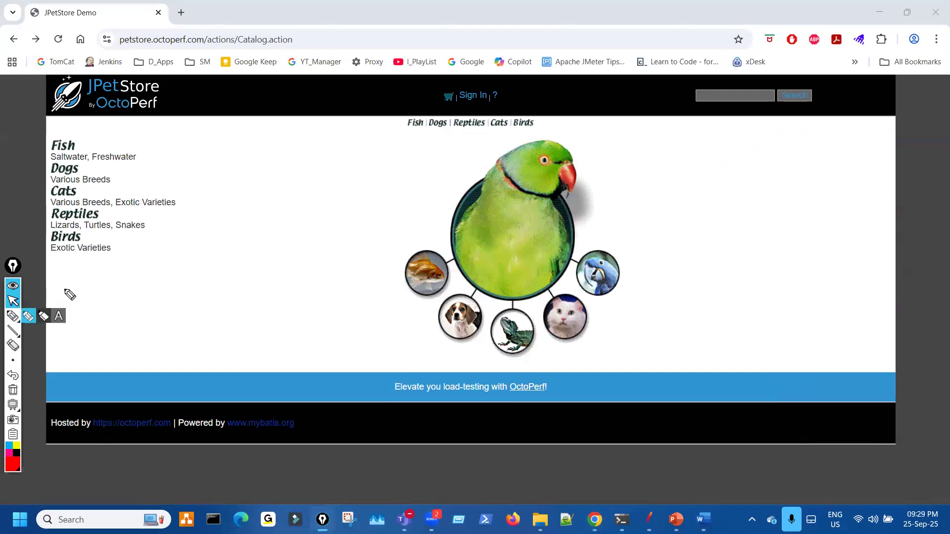
drag(78, 140, 113, 125)
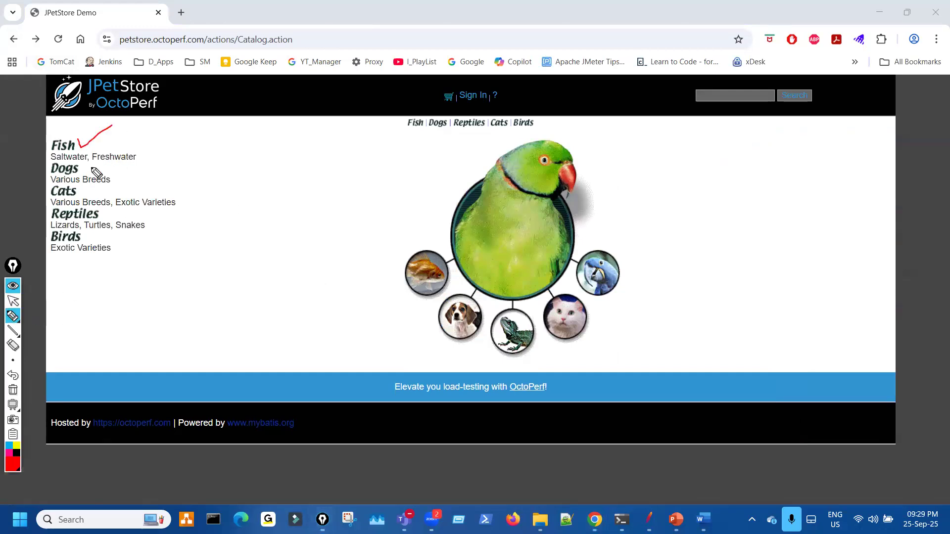
drag(90, 168, 133, 150)
drag(84, 203, 127, 188)
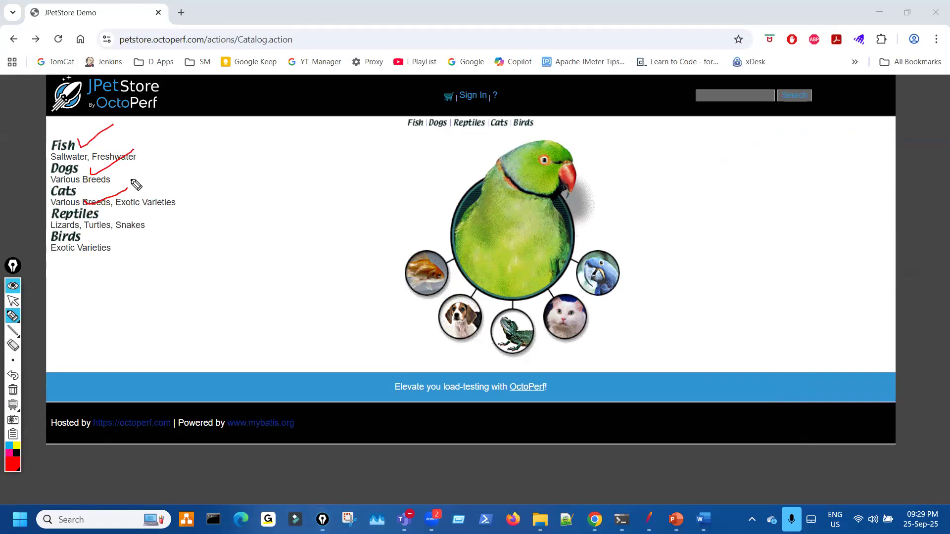
click(13, 300)
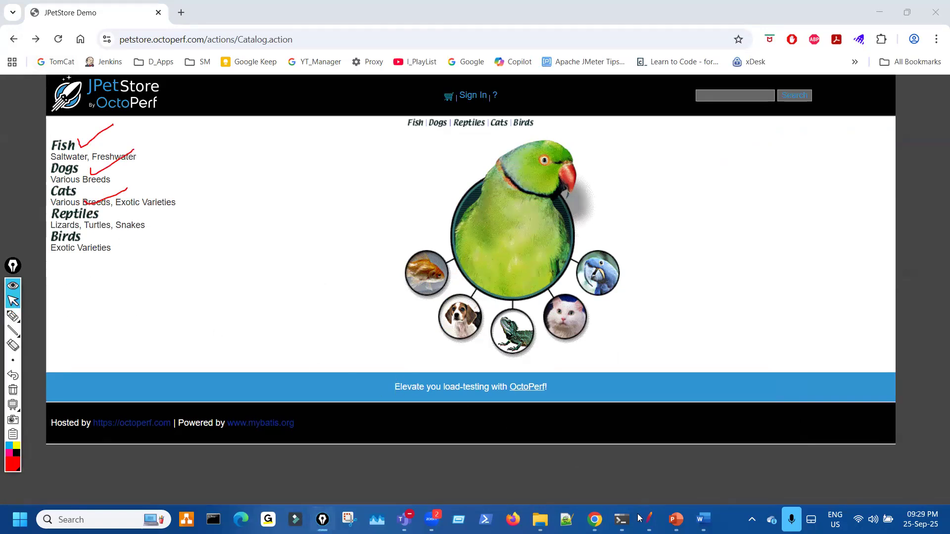
Switch to JMeter and collapse the PS05_Select_Pet, PS06_Select_ProductID and PS07_Select_ItemID controllers in the test plan tree.
key(alt+Tab)
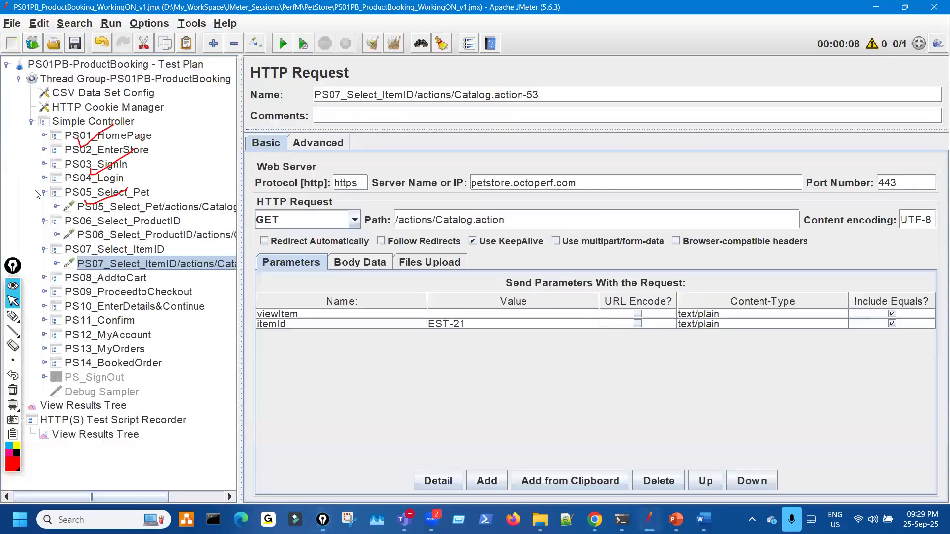
click(44, 194)
click(44, 222)
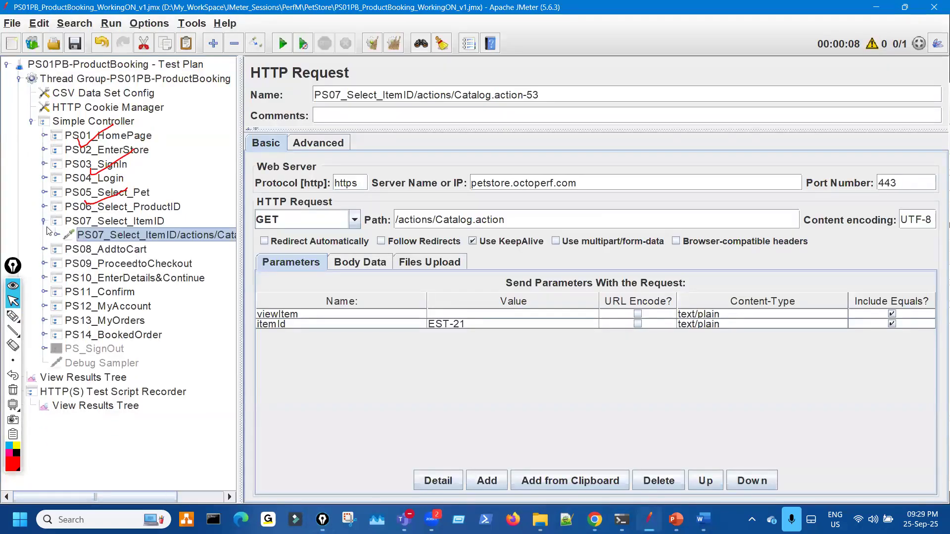
click(44, 222)
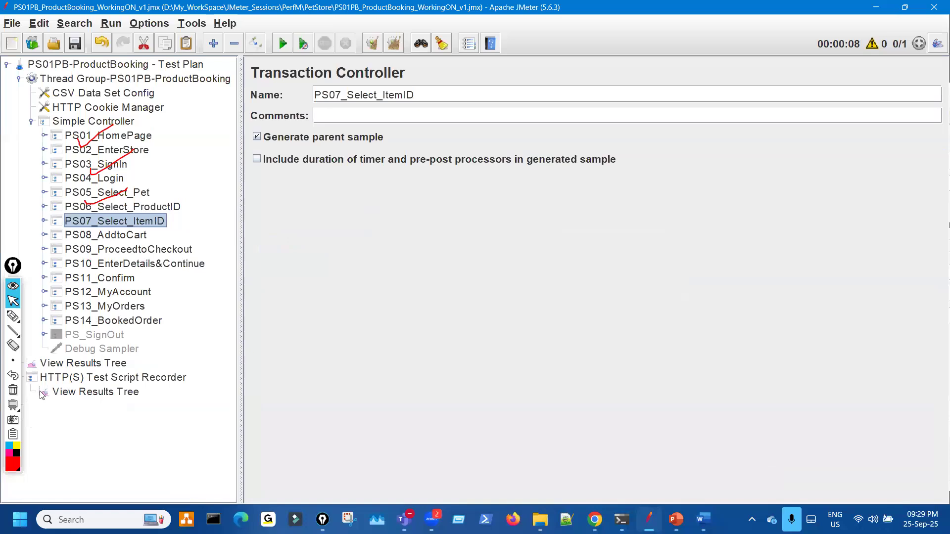
Clear the red ink and review the PS11_Confirm order confirmation response in the test plan's View Results Tree.
click(13, 391)
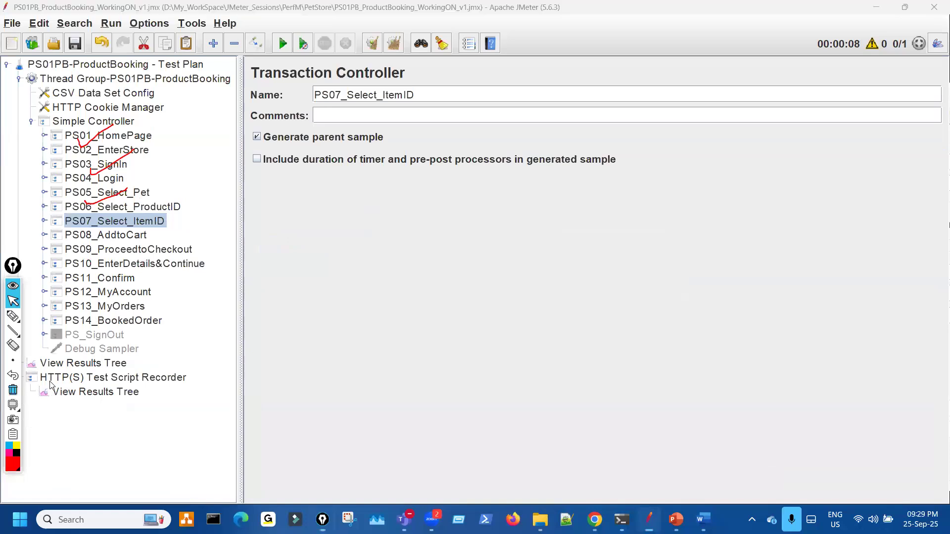
click(108, 366)
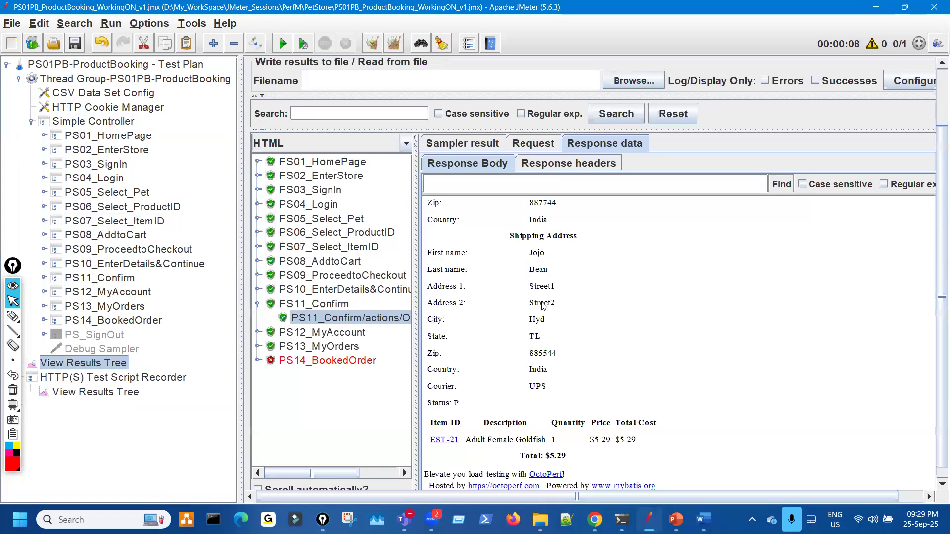
scroll(542, 306, up, 5)
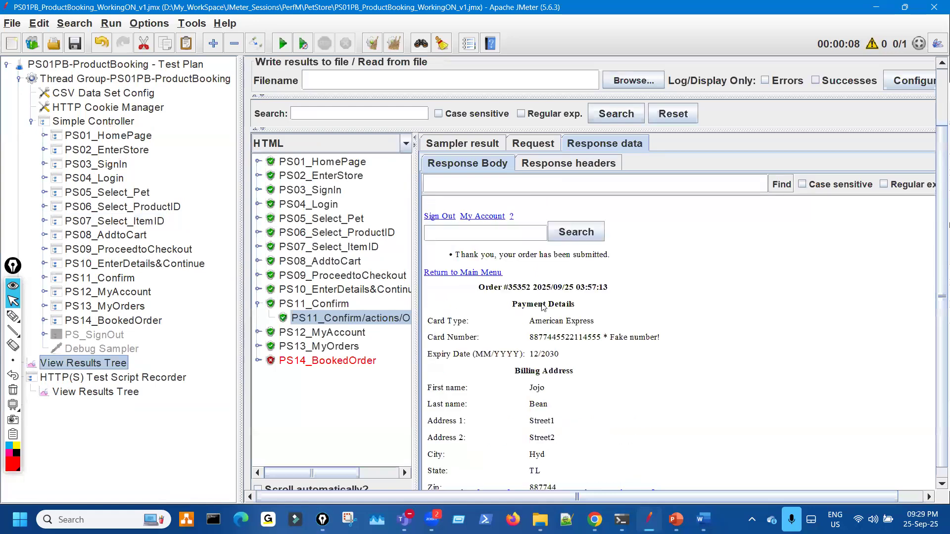
Disable the PS12_MyAccount, PS13_MyOrders and PS14_BookedOrder transaction controllers together.
click(112, 292)
click(116, 307)
click(119, 320)
click(119, 298)
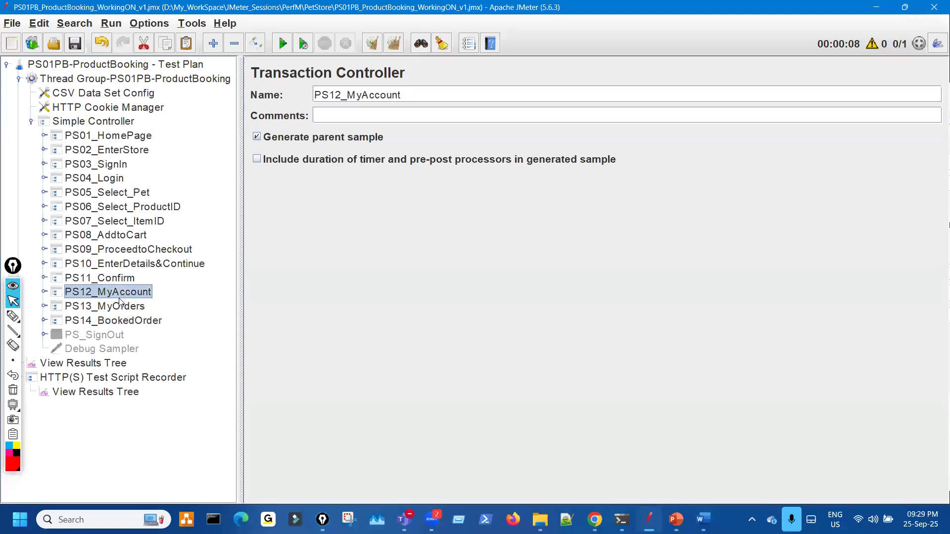
shift+click(130, 321)
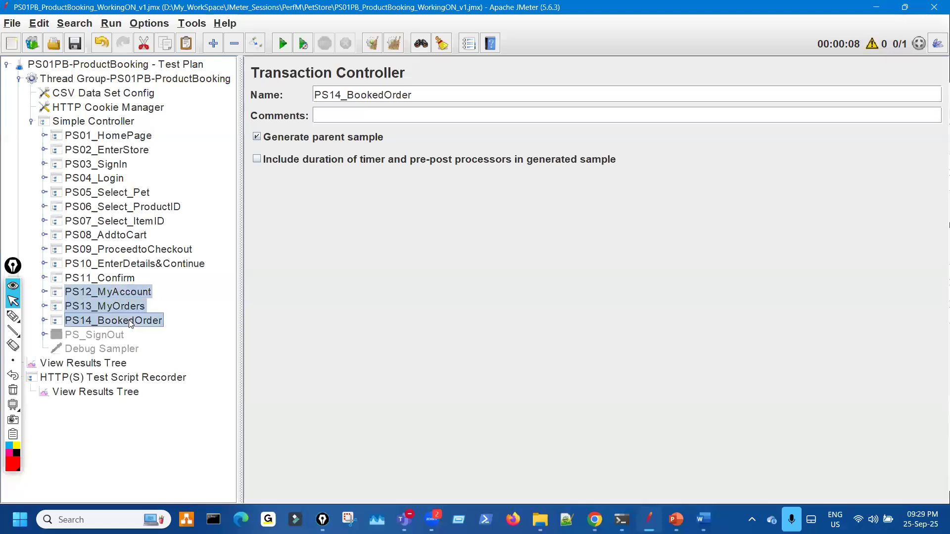
key(ctrl+t)
Re-enable PS12_MyAccount, check its HTTP request parameters and header manager for dynamic values, and collapse the controller.
drag(11, 268, 10, 274)
click(98, 295)
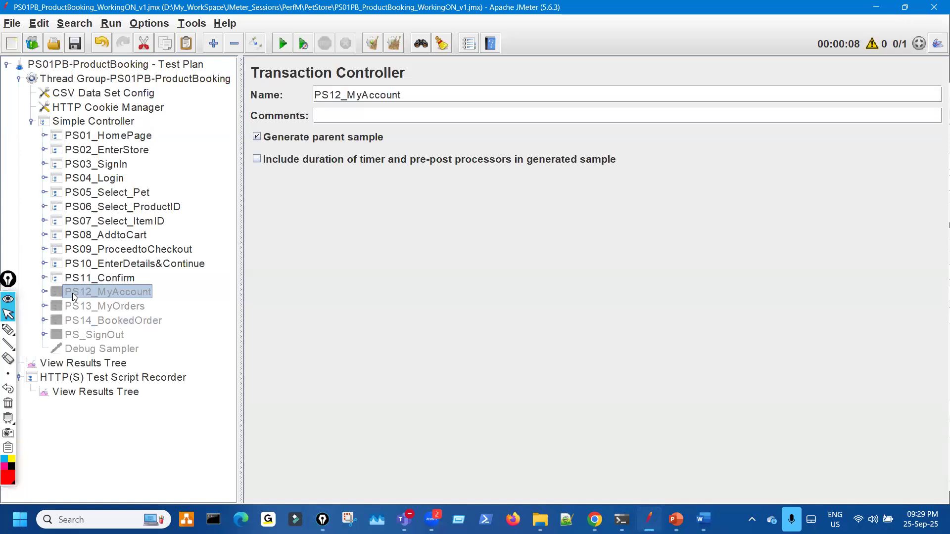
key(ctrl+t)
click(44, 292)
click(134, 307)
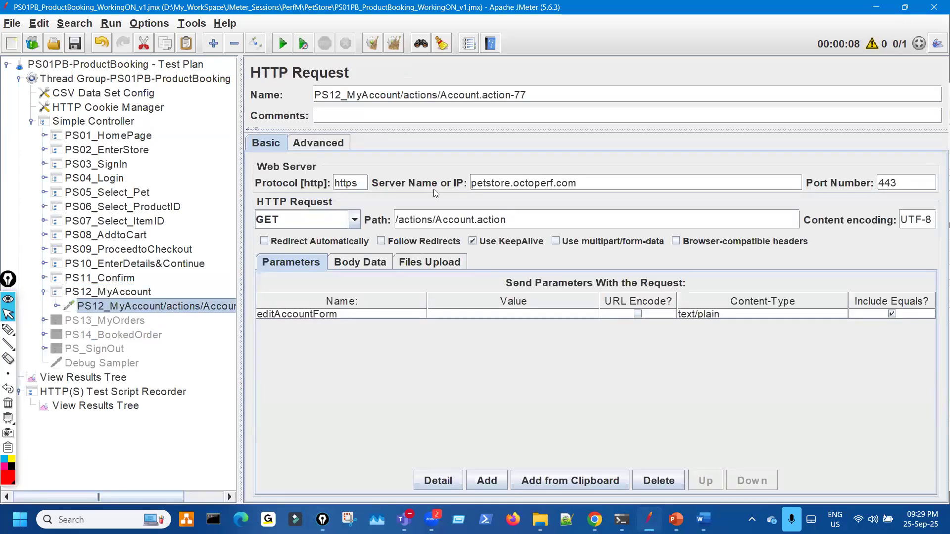
click(56, 307)
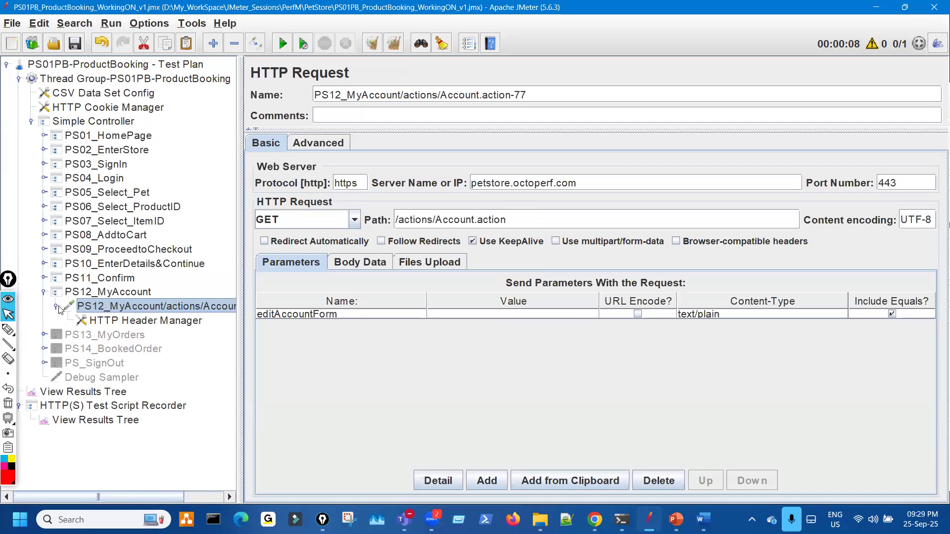
click(143, 323)
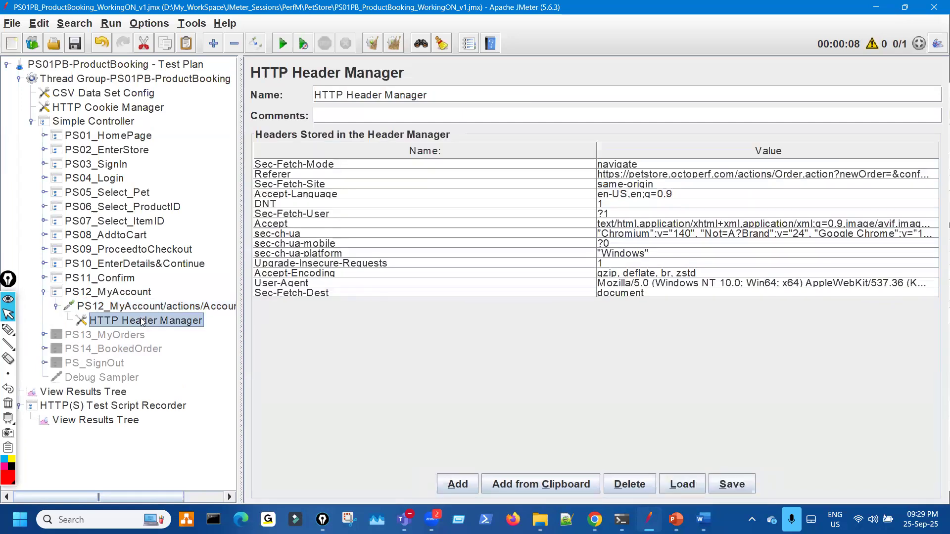
click(56, 306)
click(44, 292)
Re-enable PS13_MyOrders, check its order request parameters and header manager for dynamic values, and collapse the controller.
click(109, 307)
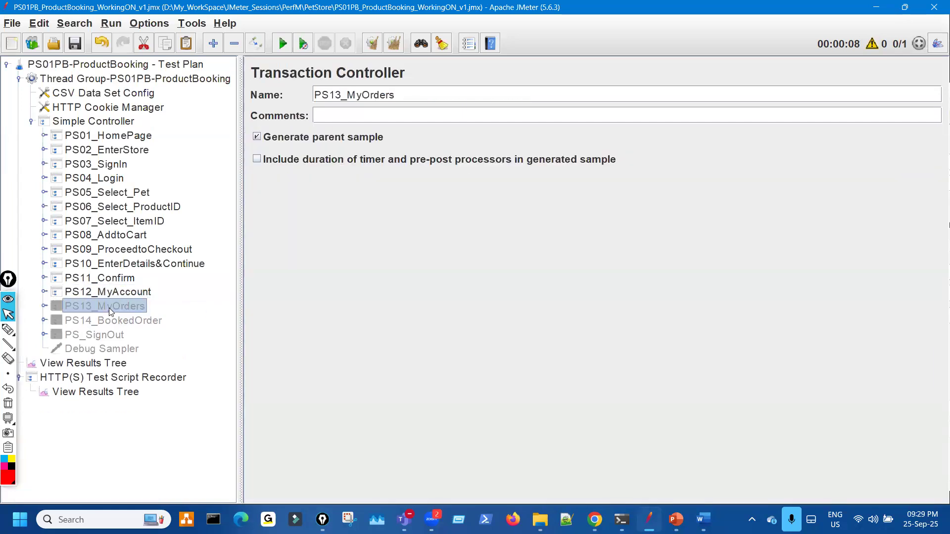
key(ctrl+t)
key(Right)
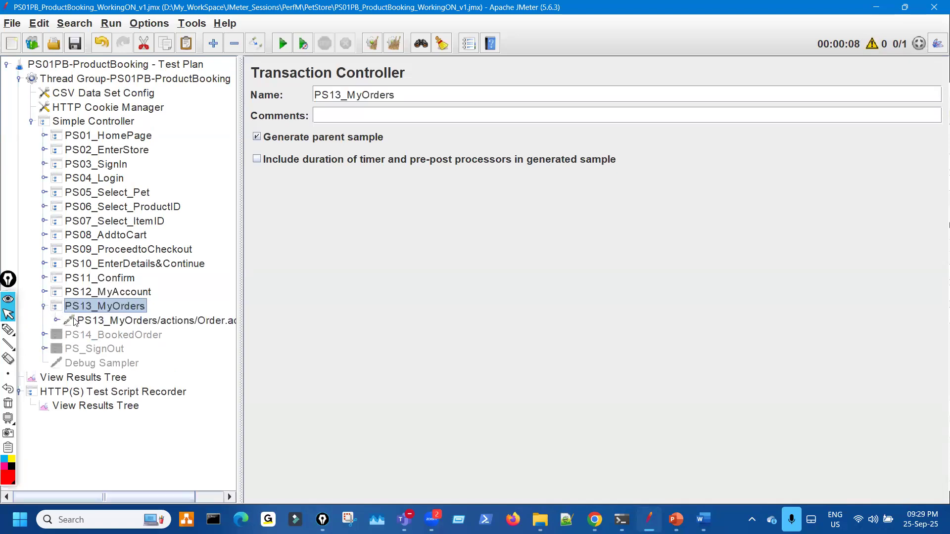
click(141, 322)
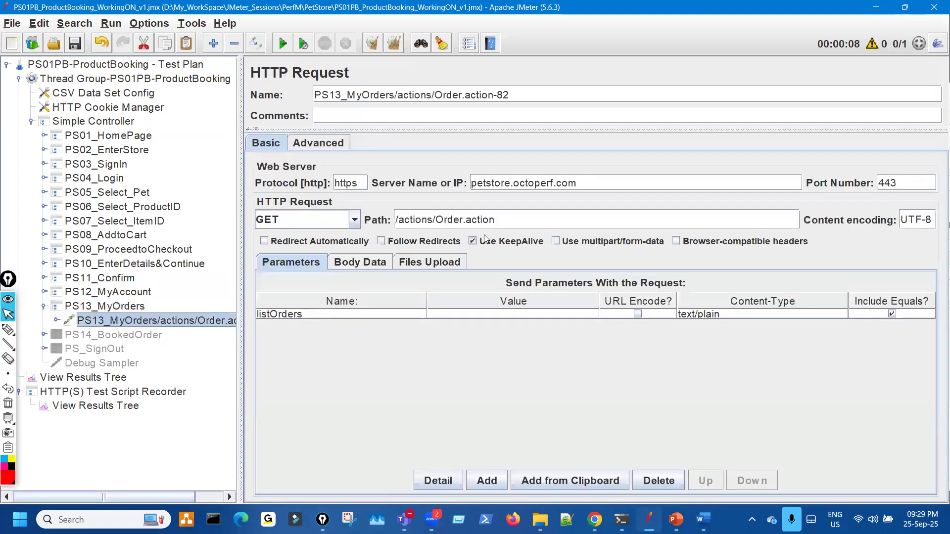
click(57, 321)
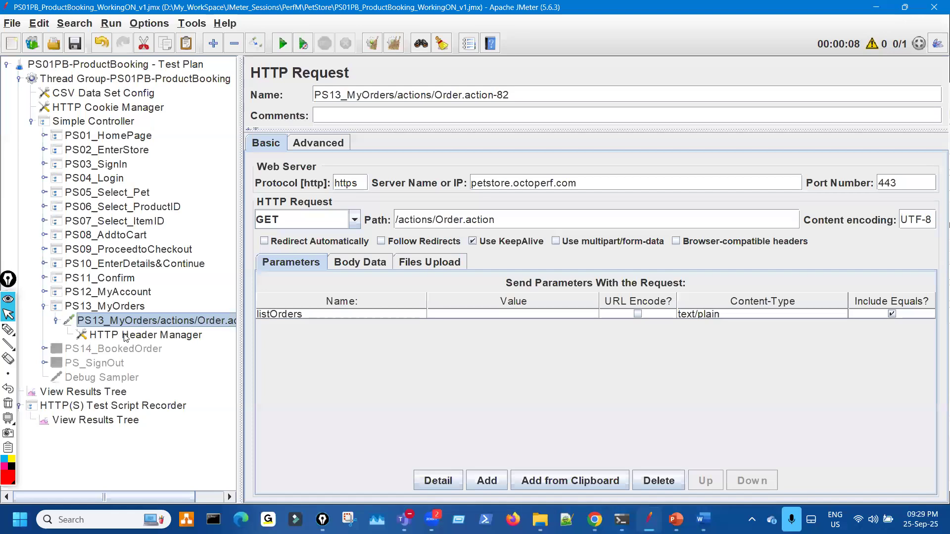
key(Down)
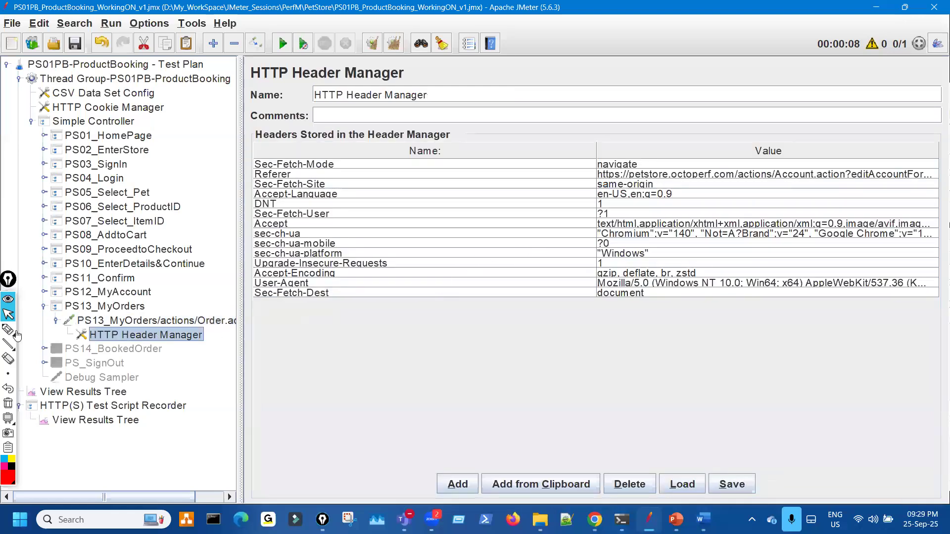
click(57, 321)
click(57, 320)
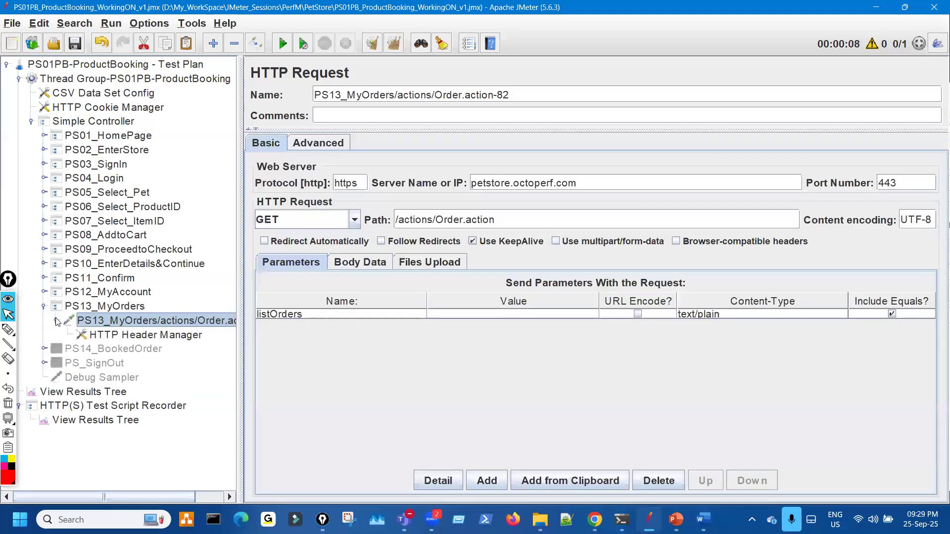
click(57, 321)
click(44, 306)
Re-enable PS14_BookedOrder and view the orderId parameter of its HTTP request.
click(151, 321)
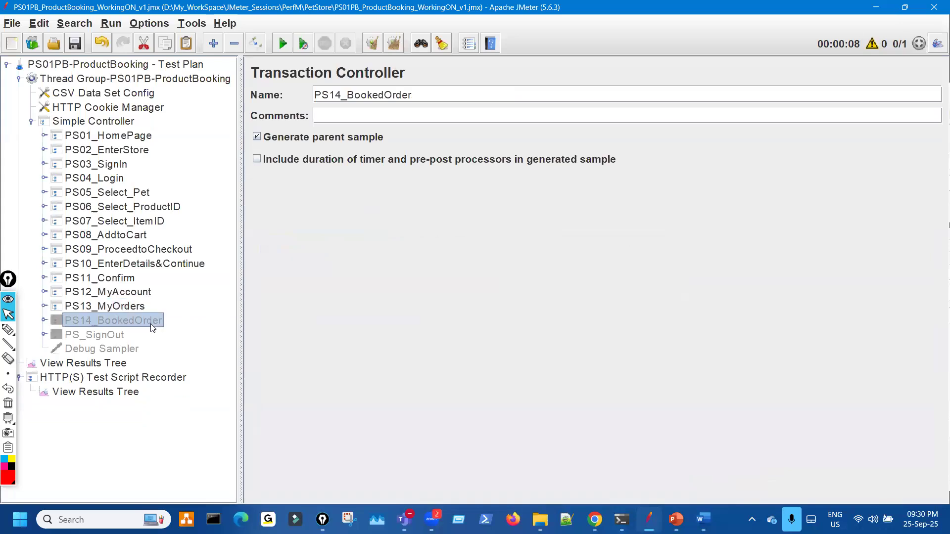
key(ctrl+t)
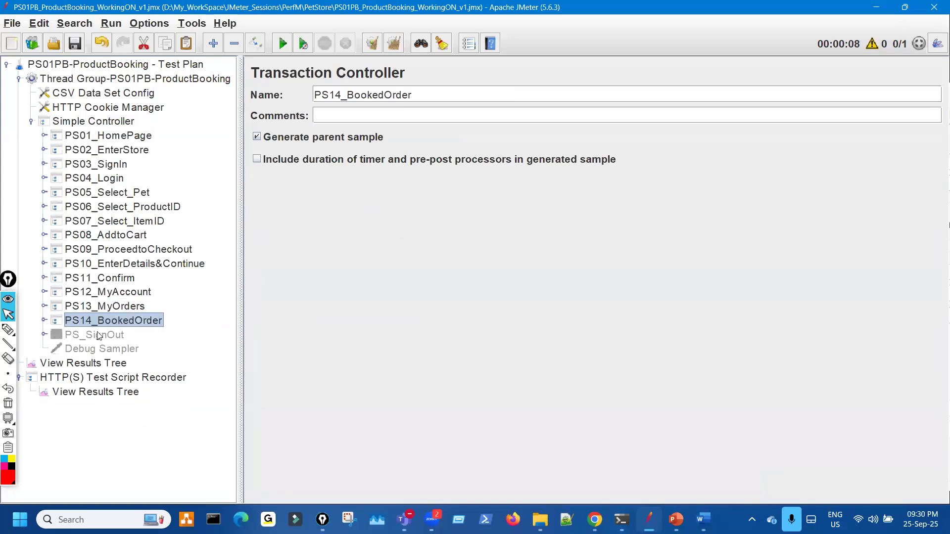
key(Right)
click(219, 334)
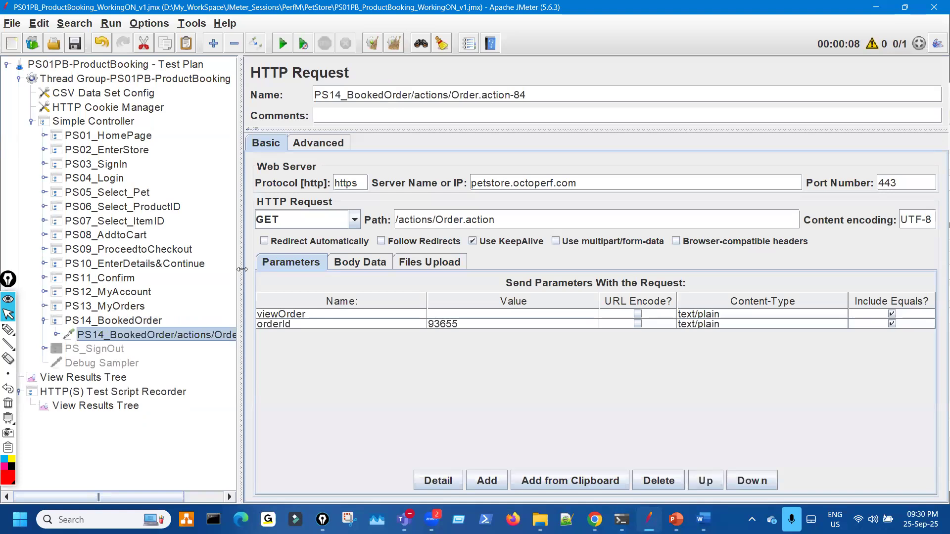
Narrow the test plan tree and examine the failed PS14_BookedOrder sample's request body in View Results Tree.
drag(212, 265, 200, 296)
click(112, 375)
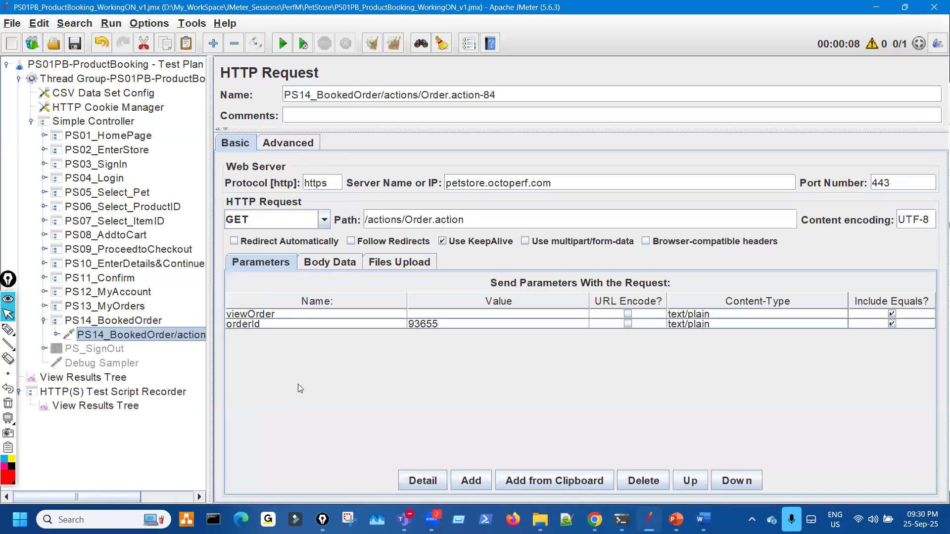
click(280, 365)
click(228, 362)
click(304, 375)
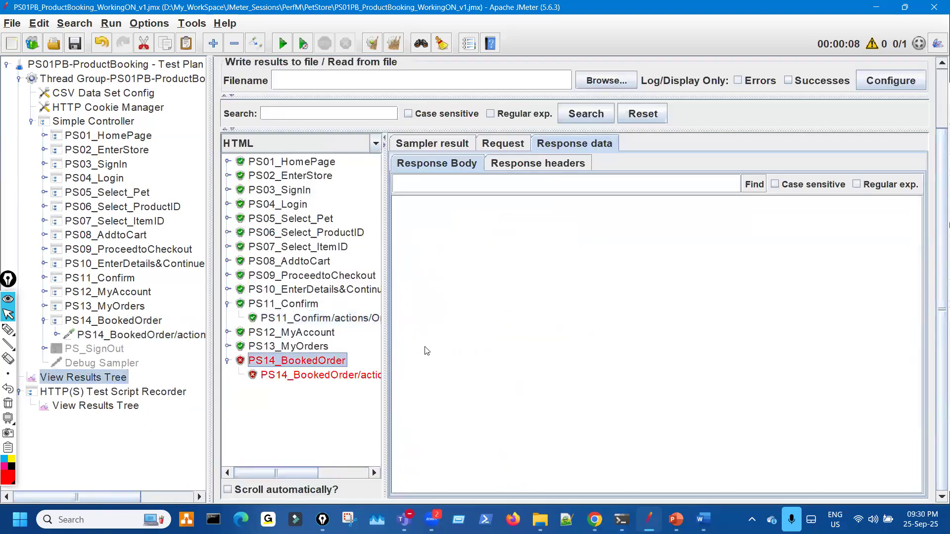
click(503, 144)
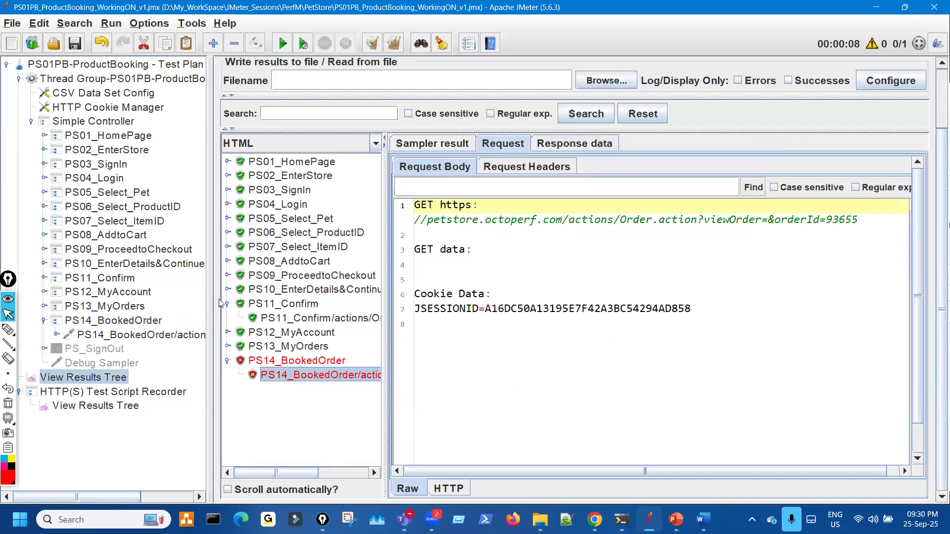
Circle the PS14_BookedOrder request in the test plan tree with red ink, then clear it and leave drawing mode.
click(8, 329)
drag(190, 321, 174, 322)
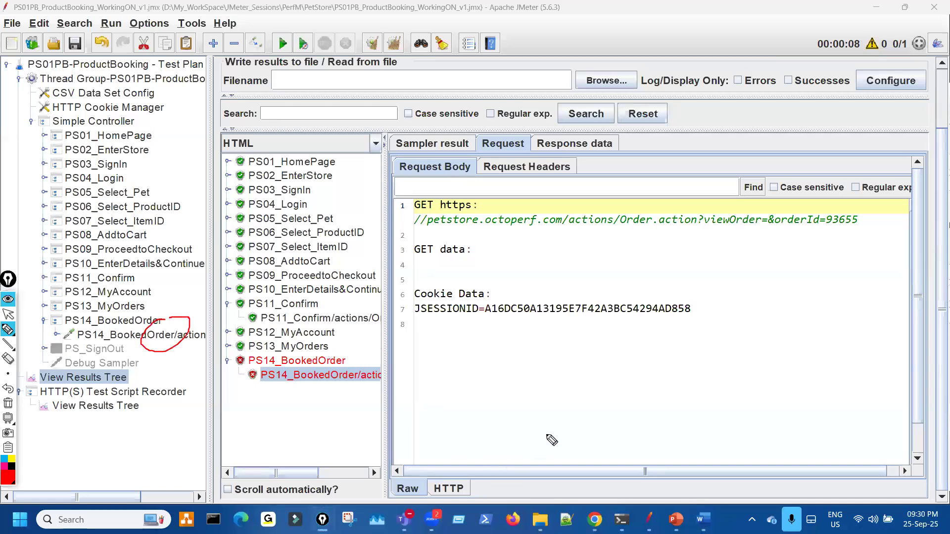
key(Escape)
Switch to the PetStore folder in File Explorer and open the PetStore_PerformanceTest_Scenarios.xlsx workbook.
key(alt+Tab)
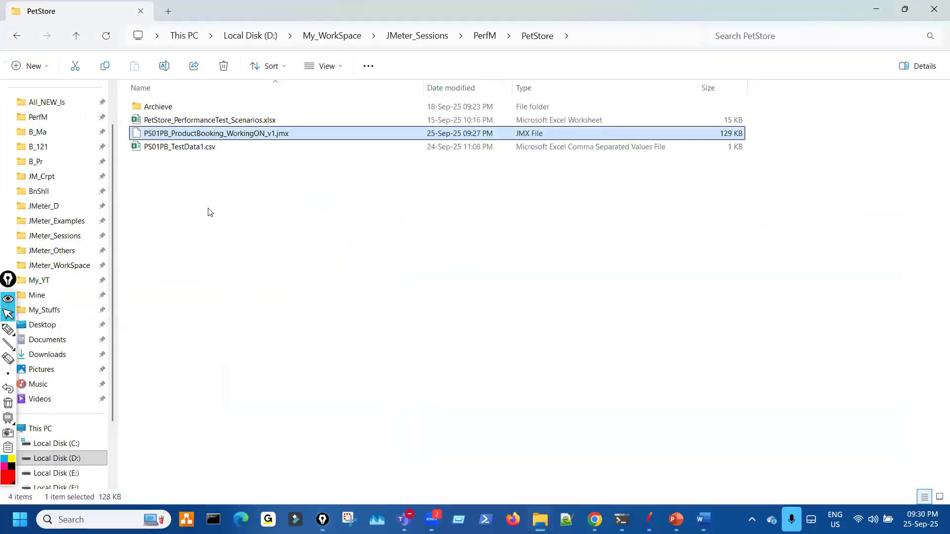
double_click(208, 122)
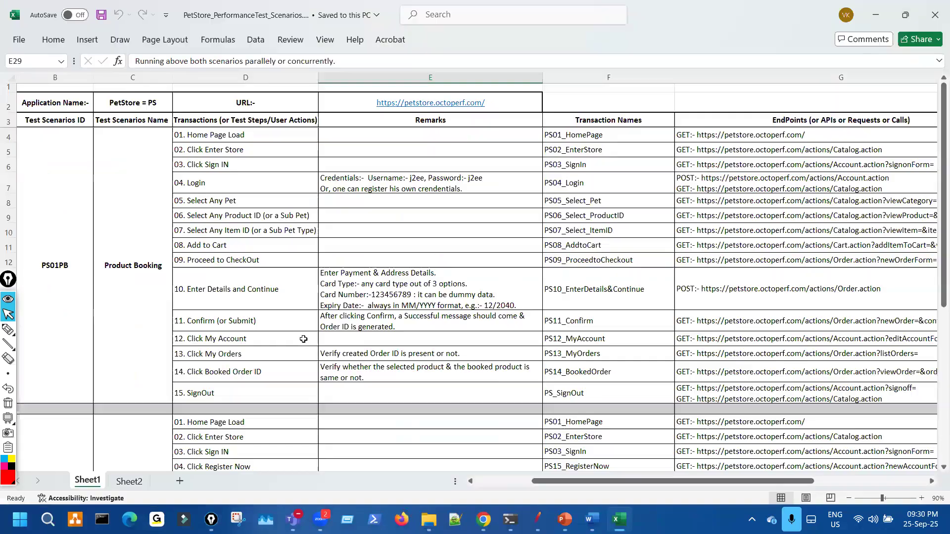
Mark scenario steps 11 to 14 in red ink, link Confirm to Booked Order ID with an arrow, then clear the markings and leave drawing mode.
key(ctrl+shift+3)
mouse_move(218, 323)
mouse_down()
mouse_move(253, 313)
mouse_move(269, 326)
mouse_move(251, 352)
mouse_move(263, 357)
mouse_up()
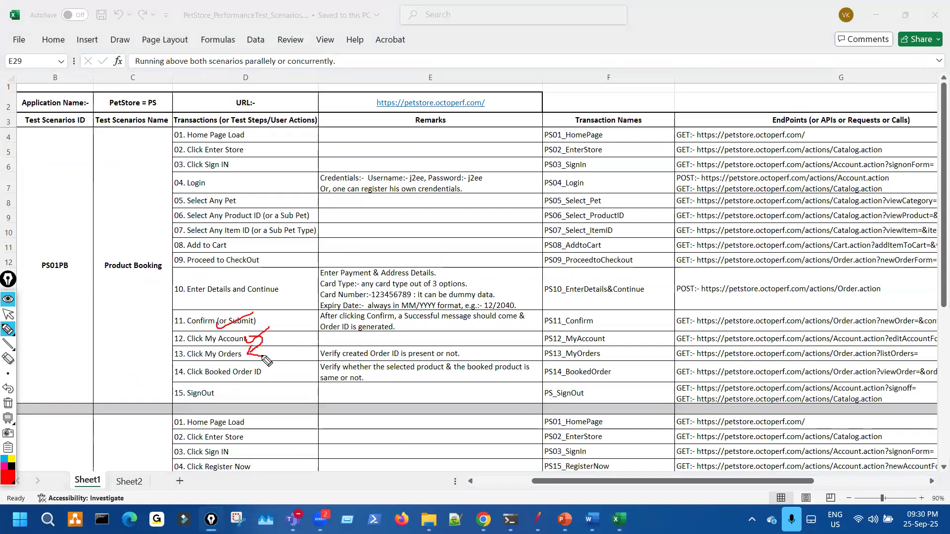
mouse_move(200, 375)
mouse_down()
mouse_move(219, 365)
mouse_move(257, 373)
mouse_up()
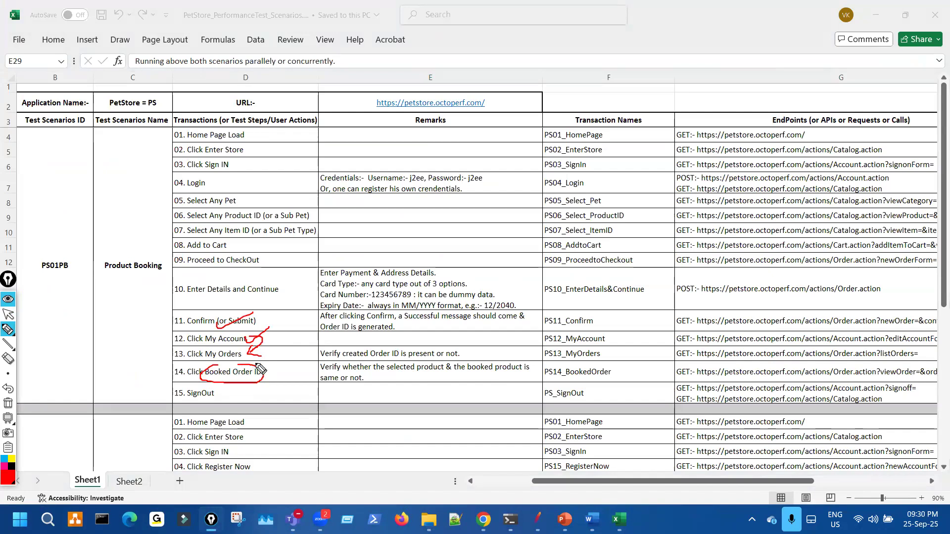
mouse_move(202, 311)
mouse_down()
mouse_move(198, 330)
mouse_move(205, 316)
mouse_move(227, 324)
mouse_move(283, 374)
mouse_up()
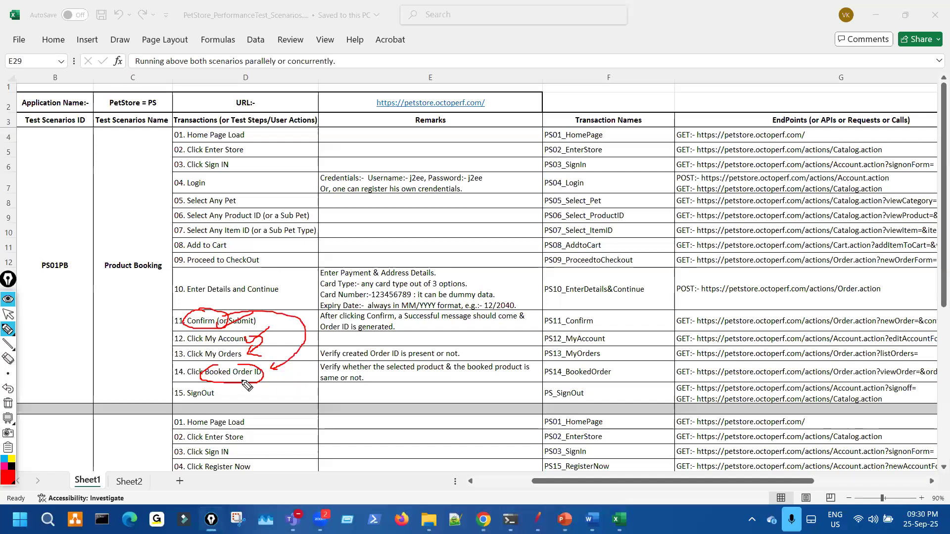
drag(205, 379, 231, 379)
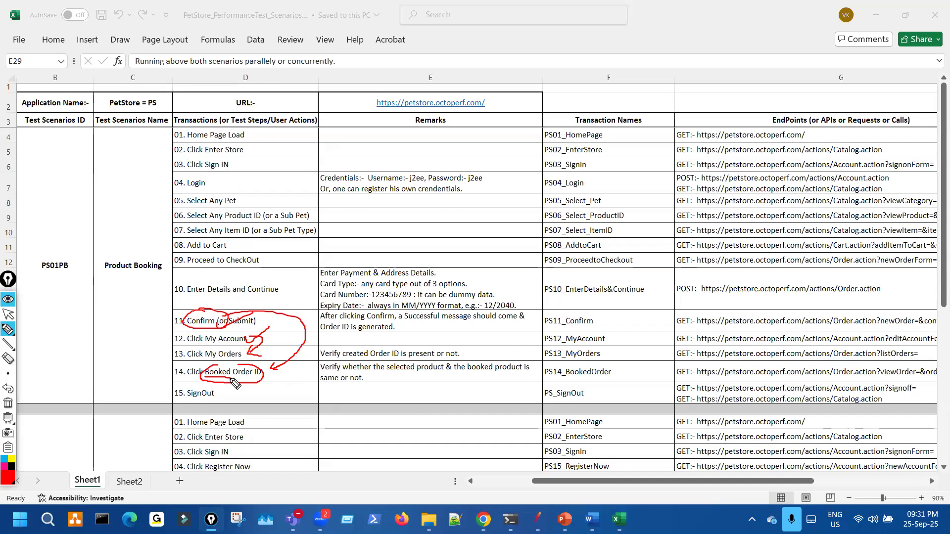
key(ctrl+shift+7)
key(ctrl+shift+2)
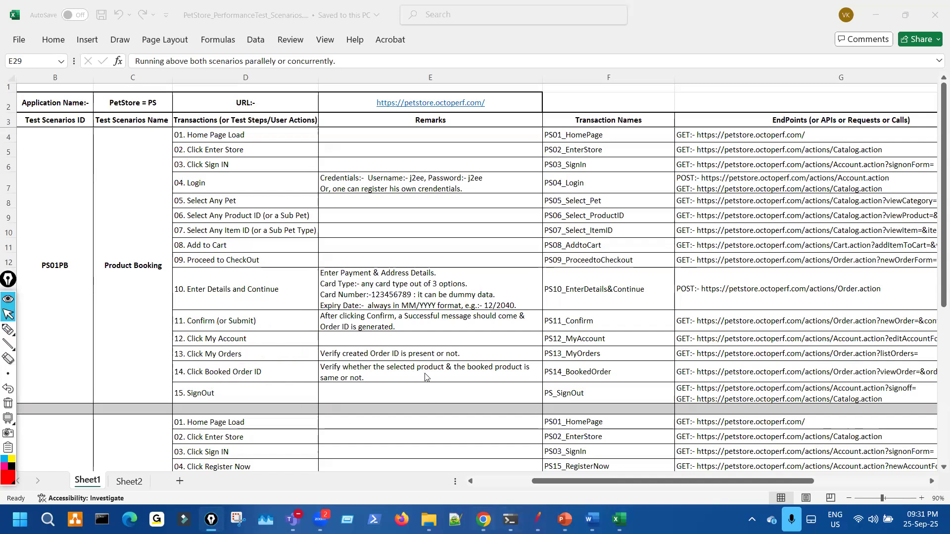
Switch to JMeter and load PS01PB_RecordingLog.xml from the Archieve folder into the HTTP(S) Test Script Recorder's View Results Tree.
key(alt+Tab)
mouse_move(538, 520)
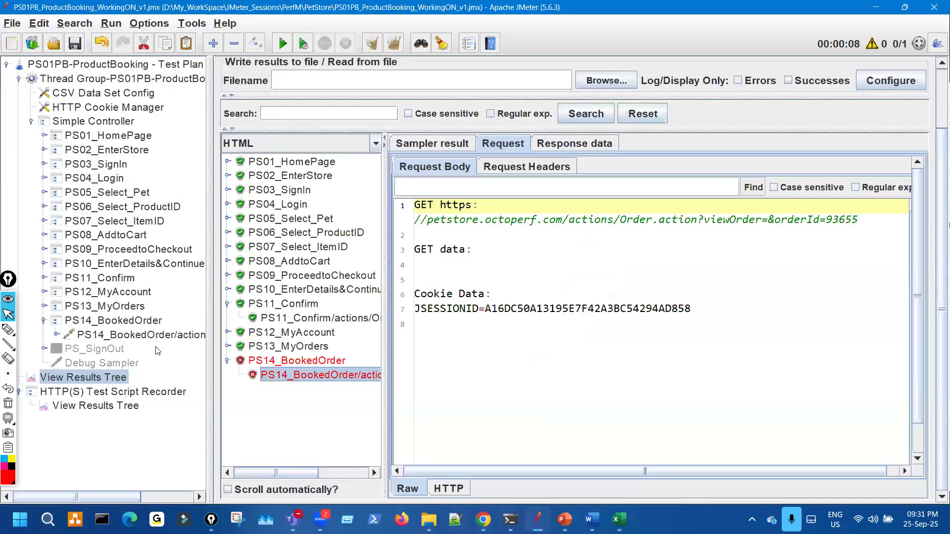
click(153, 405)
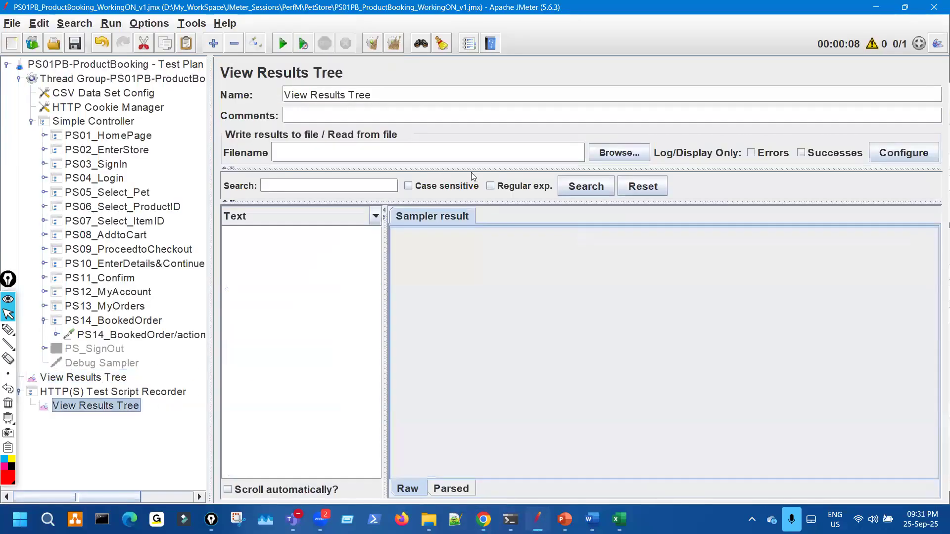
click(600, 157)
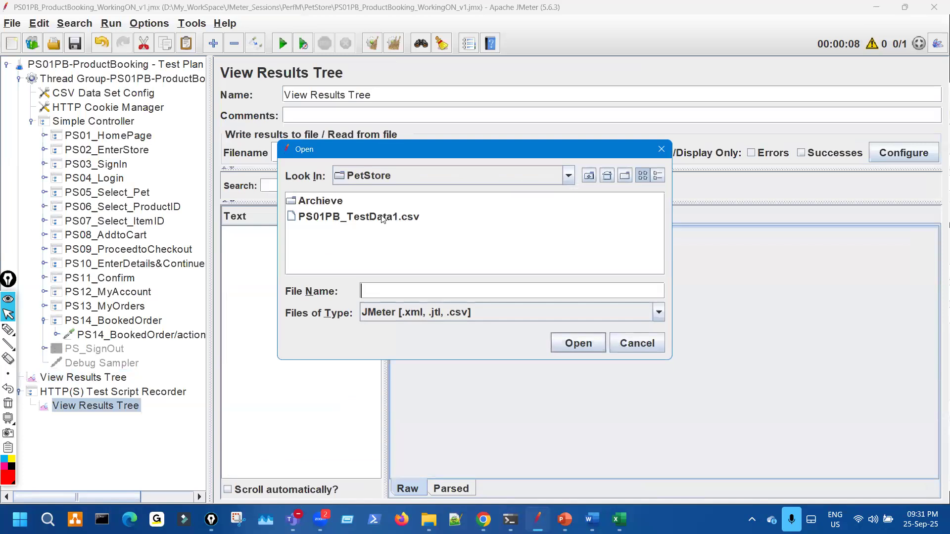
double_click(335, 203)
click(369, 201)
click(569, 343)
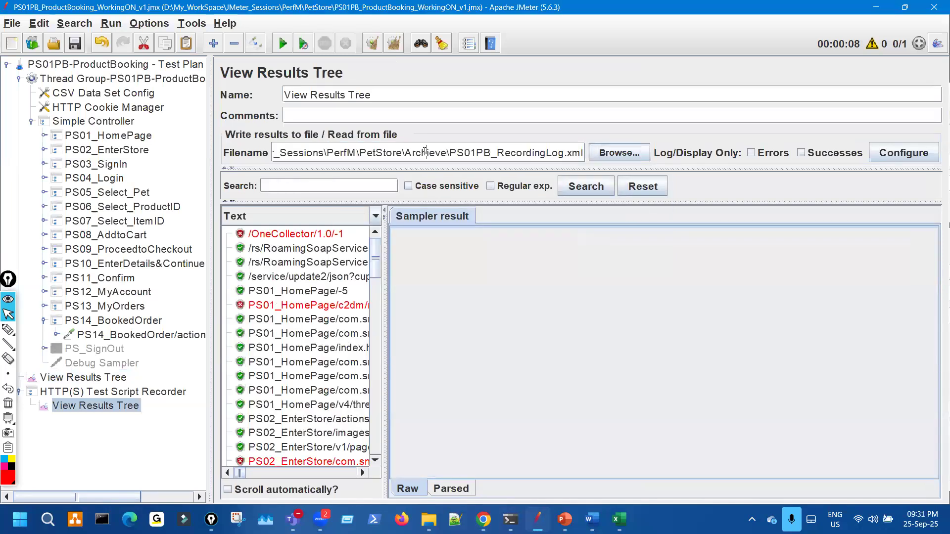
Clear the results file name and widen the recorded sample list and the test plan tree.
click(424, 151)
key(ctrl+a)
key(BackSpace)
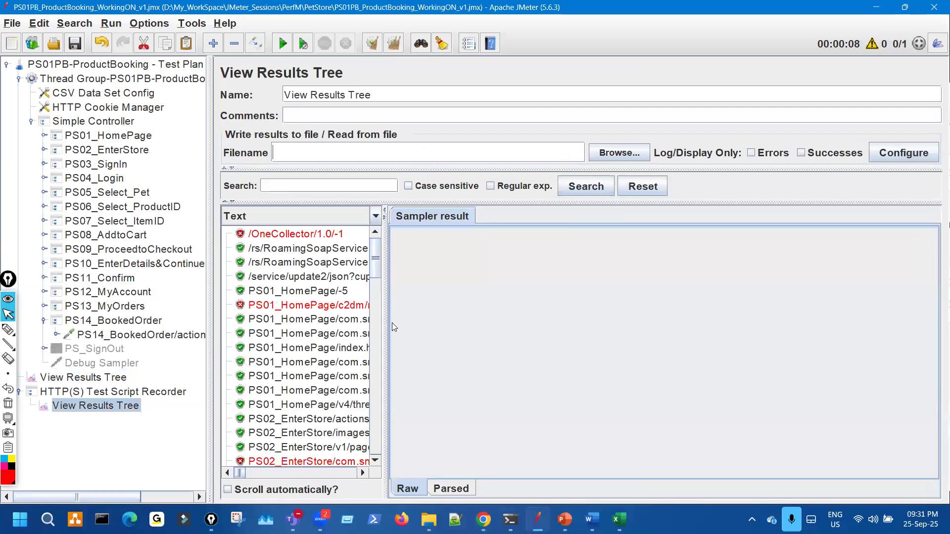
drag(386, 320, 577, 309)
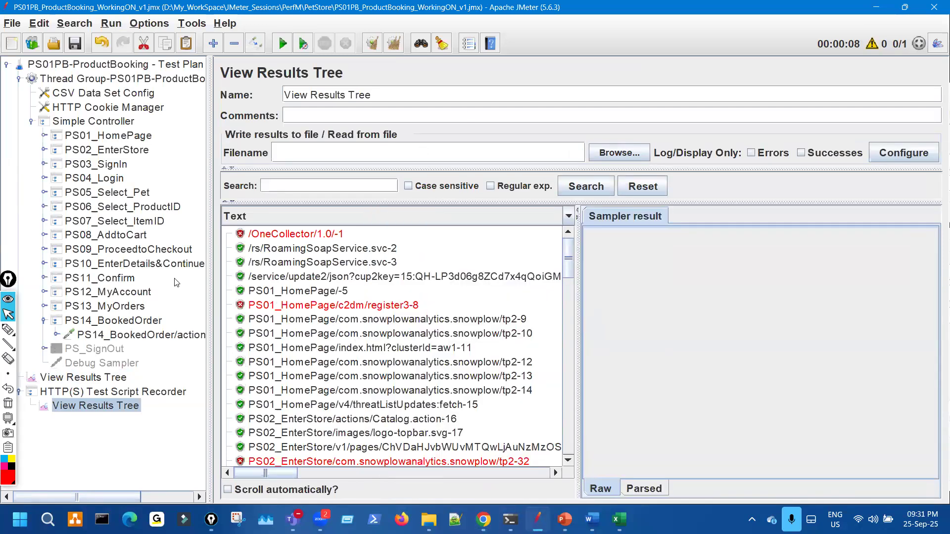
drag(210, 258, 284, 238)
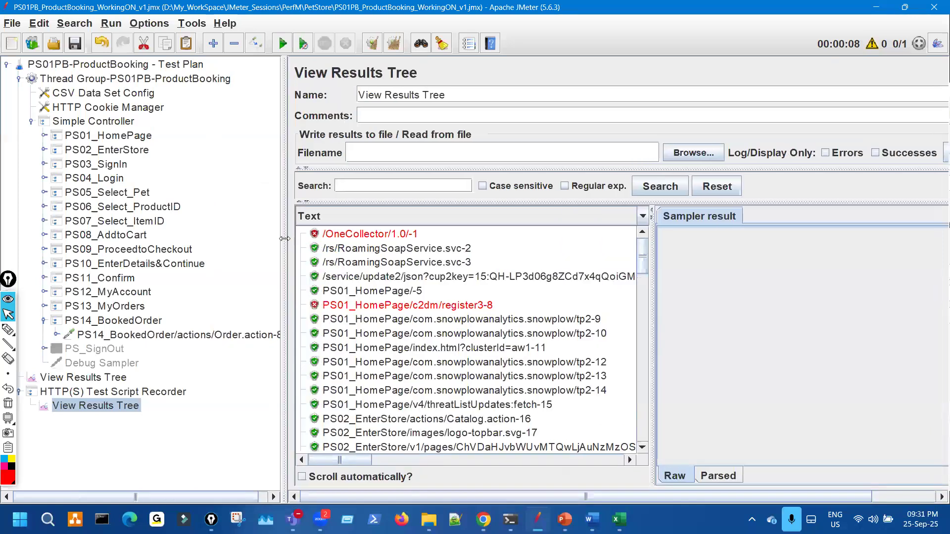
scroll(530, 336, down, 5)
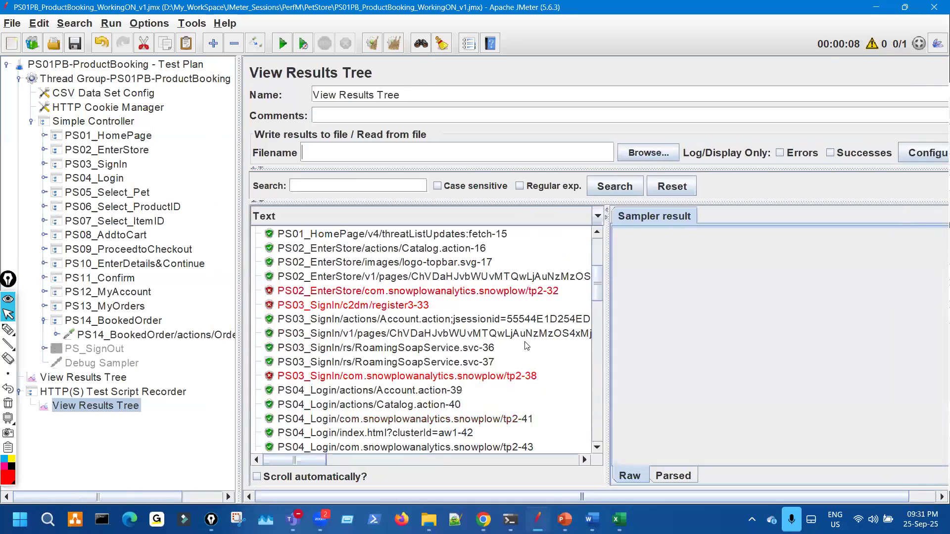
scroll(526, 347, down, 2)
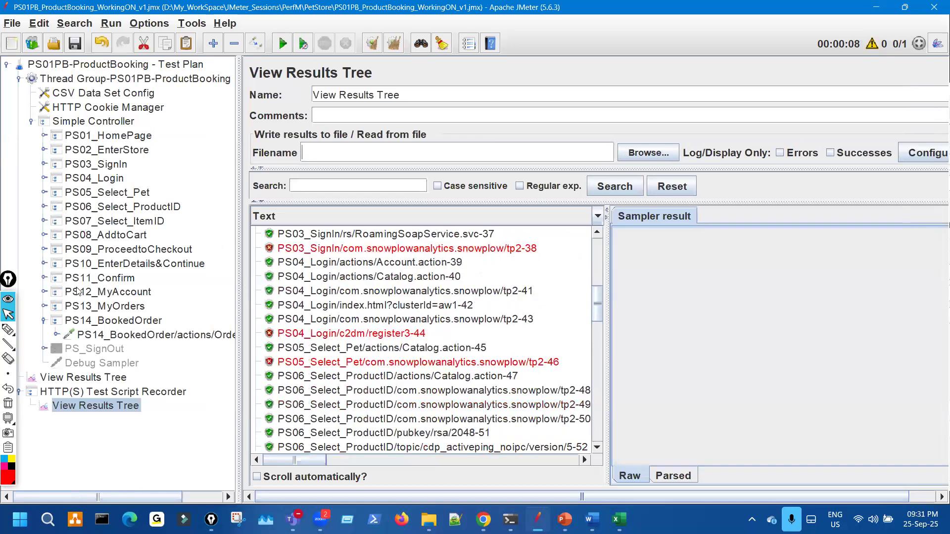
Expand PS11_Confirm in the test plan, widen the tree to show full request names, and briefly mark its request in red ink.
click(44, 278)
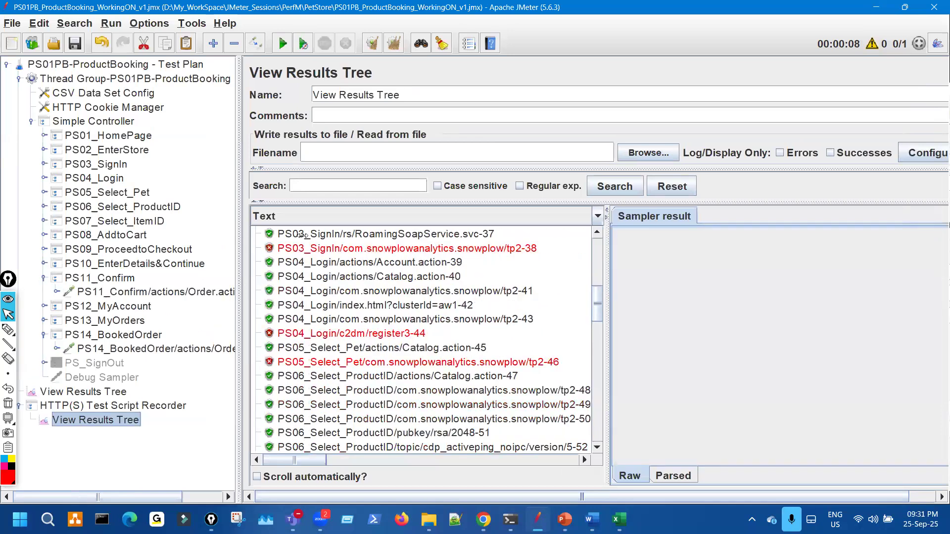
drag(240, 235, 303, 235)
key(ctrl+shift+3)
mouse_move(246, 280)
mouse_down()
mouse_move(258, 275)
mouse_move(253, 296)
mouse_up()
key(ctrl+shift+7)
key(ctrl+shift+2)
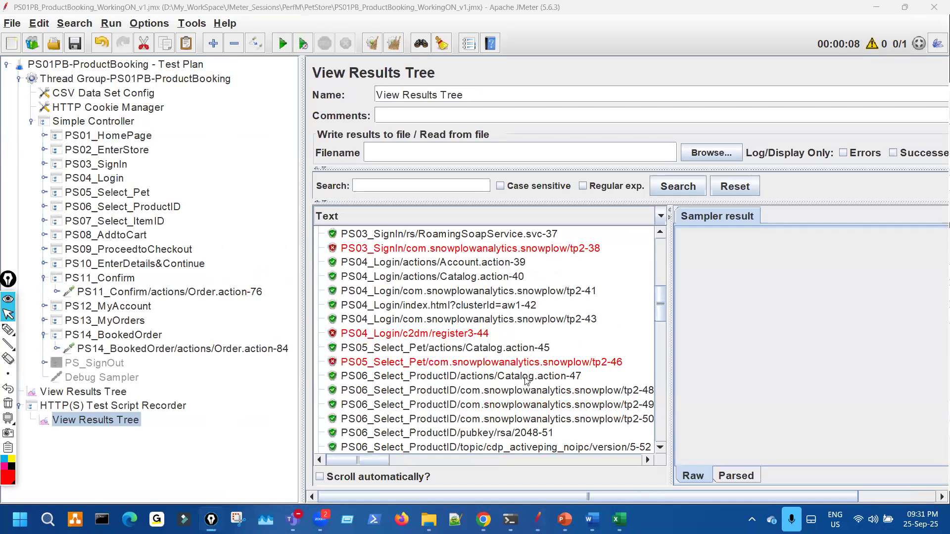
Show the recorded PS11_Confirm/actions/Order.action-76 sample's response data rendered as HTML, with a wider response pane.
scroll(526, 380, down, 15)
scroll(526, 383, down, 4)
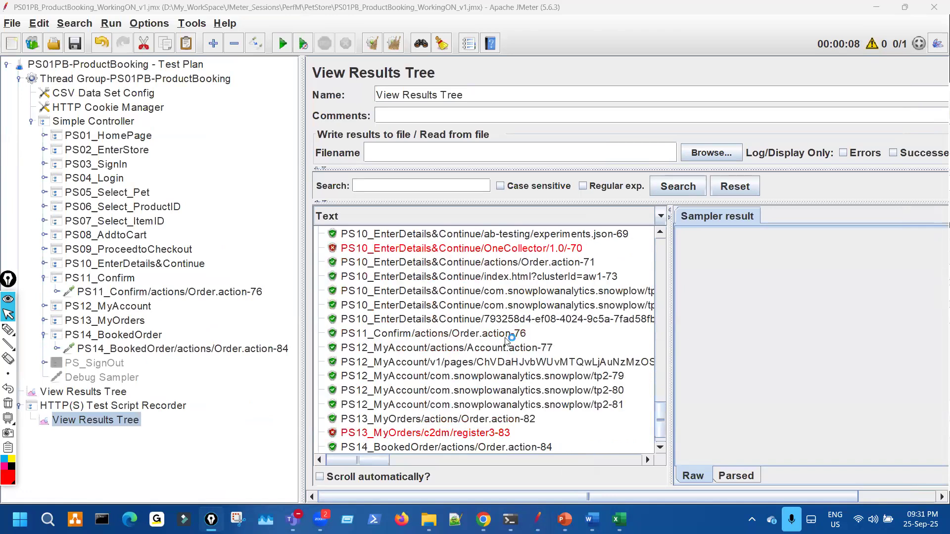
click(507, 341)
drag(661, 303, 558, 303)
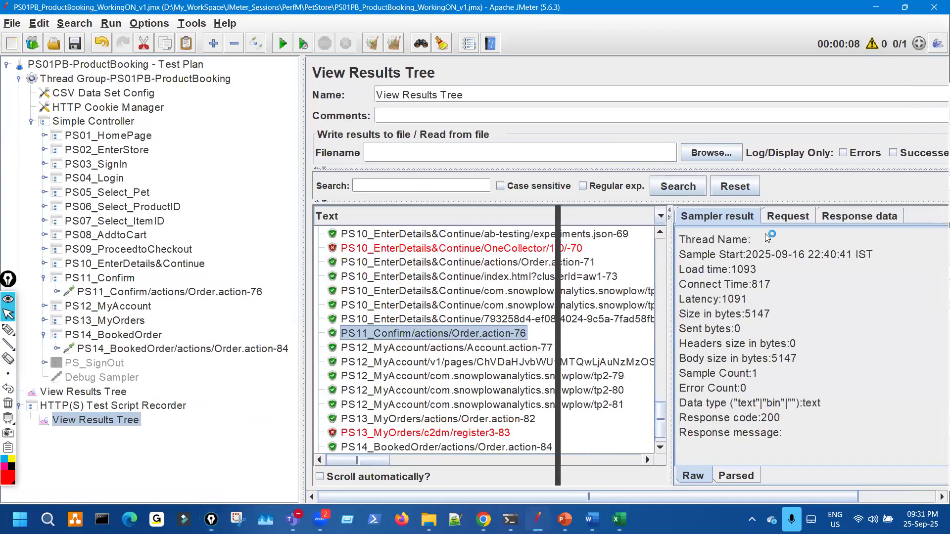
click(756, 218)
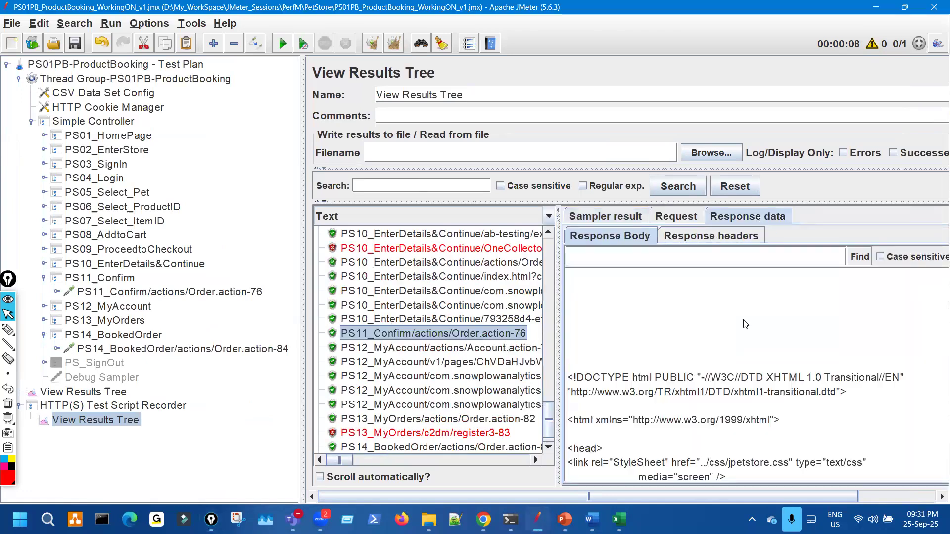
click(548, 217)
scroll(425, 302, down, 2)
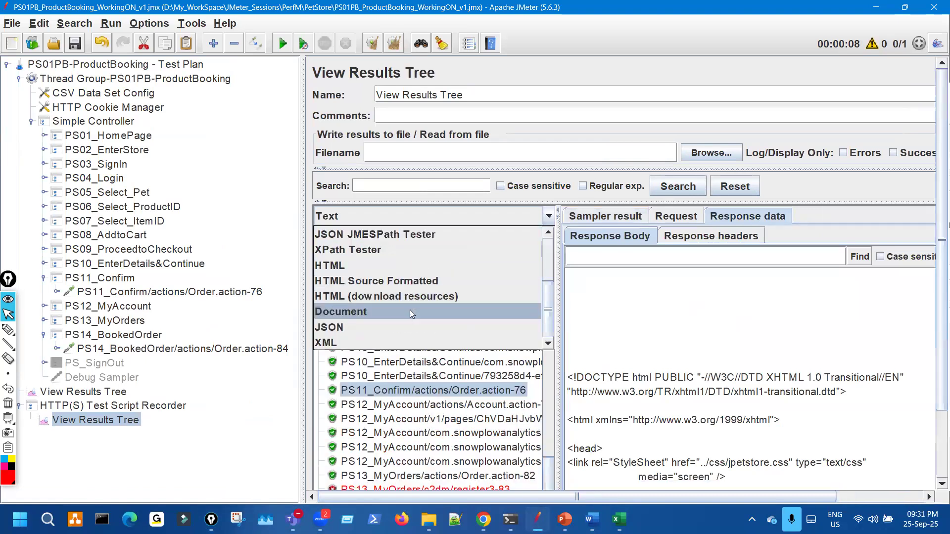
click(402, 264)
Circle the order number in the PS11_Confirm response with red ink, clear the ink, and review the order confirmation's details.
key(ctrl+shift+3)
mouse_move(664, 355)
mouse_down()
mouse_move(658, 344)
mouse_move(650, 367)
mouse_move(677, 357)
mouse_move(660, 347)
mouse_move(657, 376)
mouse_move(698, 352)
mouse_up()
mouse_move(742, 330)
mouse_down()
mouse_move(683, 355)
mouse_move(708, 360)
mouse_up()
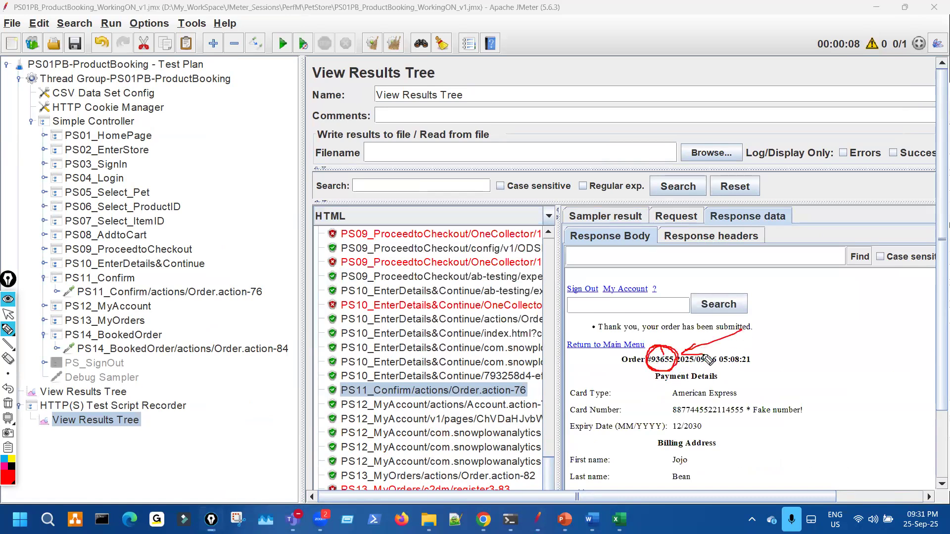
key(ctrl+shift+7)
key(ctrl+shift+2)
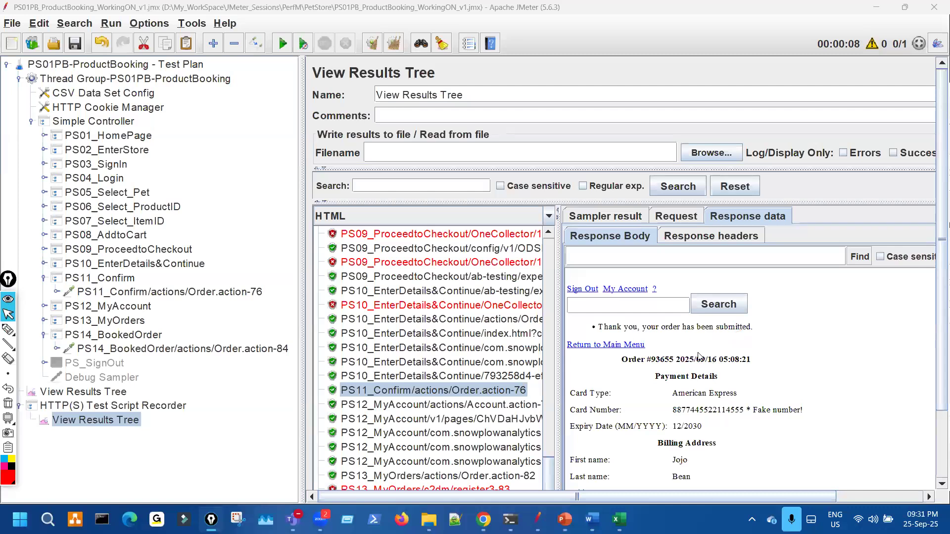
scroll(682, 376, down, 3)
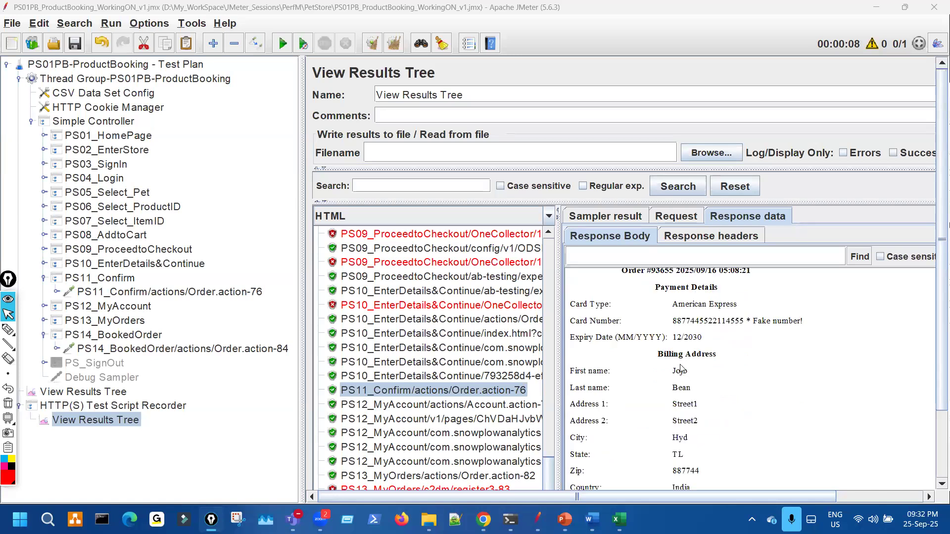
scroll(652, 337, up, 3)
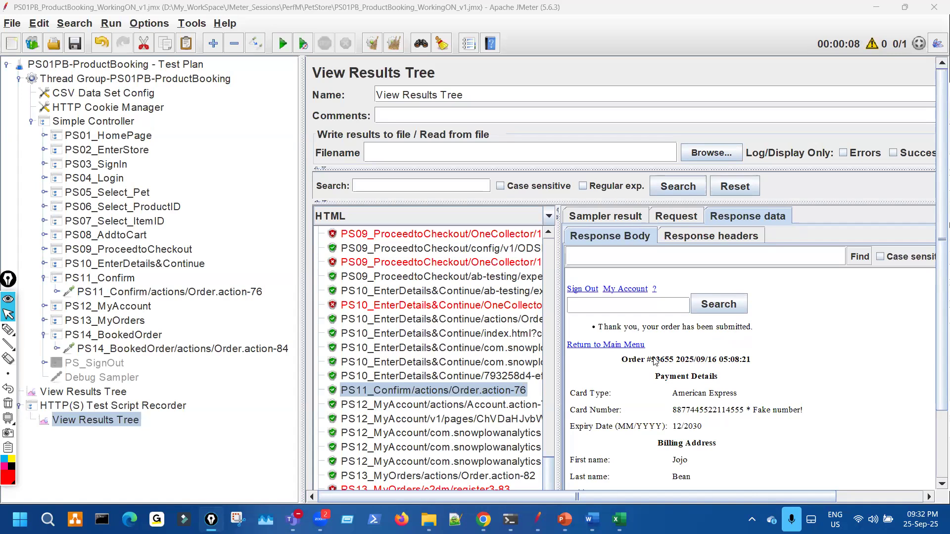
drag(655, 363, 673, 366)
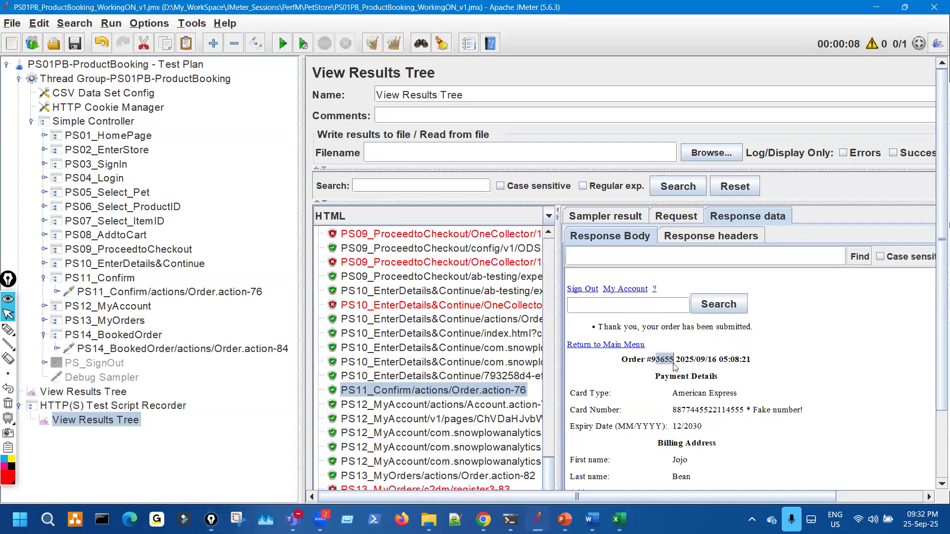
Mark PS12_MyAccount, PS13_MyOrders, the PS14_BookedOrder request and the response's order number in red ink, then clear it and leave drawing mode.
key(ctrl+shift+3)
mouse_move(136, 308)
mouse_down()
mouse_move(154, 299)
mouse_move(158, 318)
mouse_up()
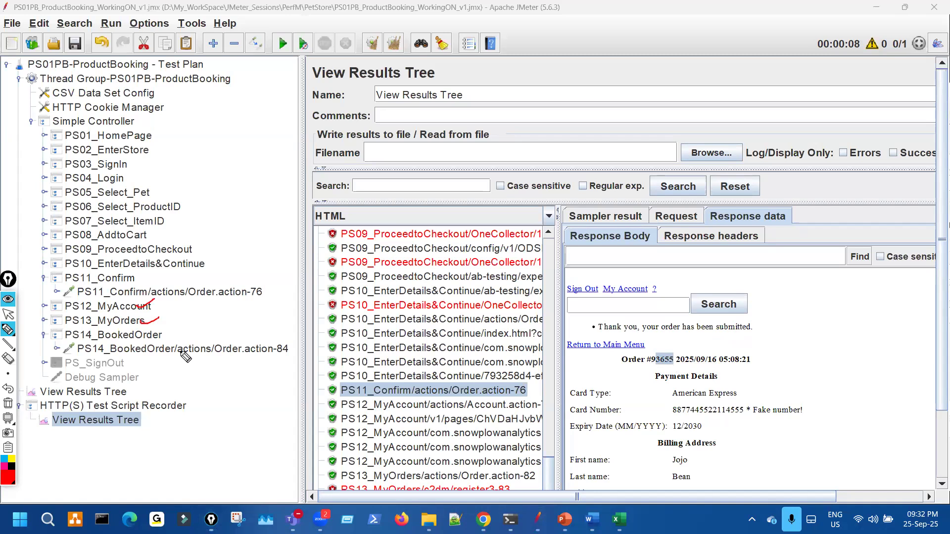
mouse_move(229, 341)
mouse_down()
mouse_move(208, 360)
mouse_move(236, 346)
mouse_up()
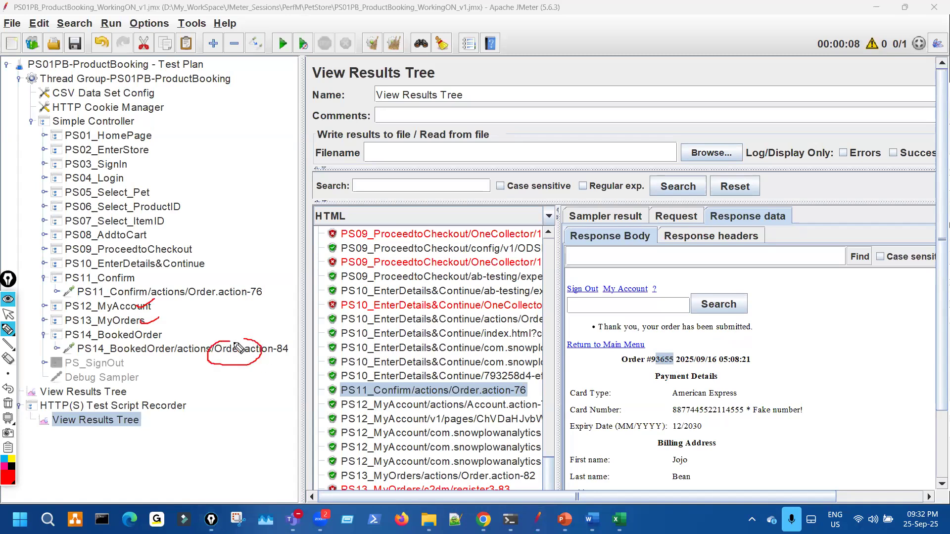
mouse_move(643, 361)
mouse_down()
mouse_move(690, 370)
mouse_move(672, 355)
mouse_up()
key(ctrl+shift+7)
key(ctrl+shift+2)
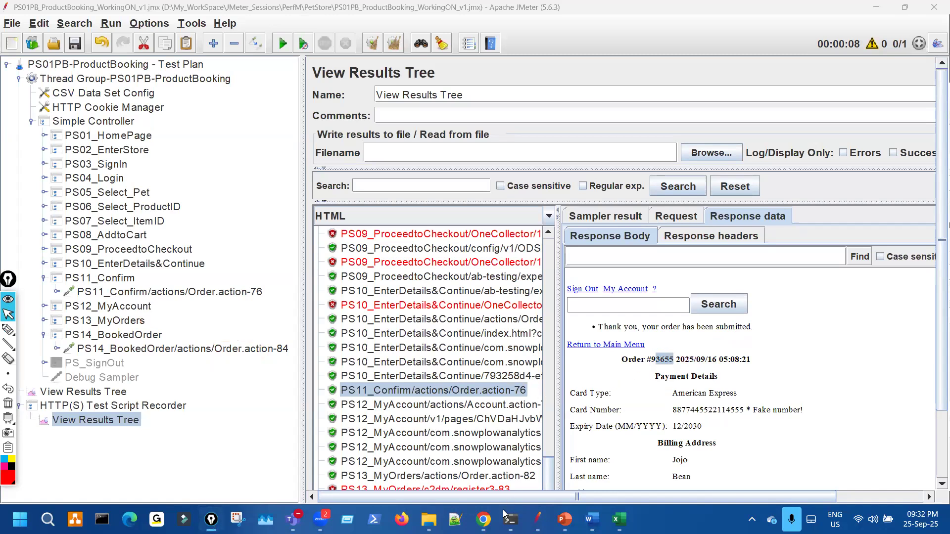
Switch to the JPetStore Demo site in Chrome and open its sign-in form.
mouse_move(484, 519)
click(459, 454)
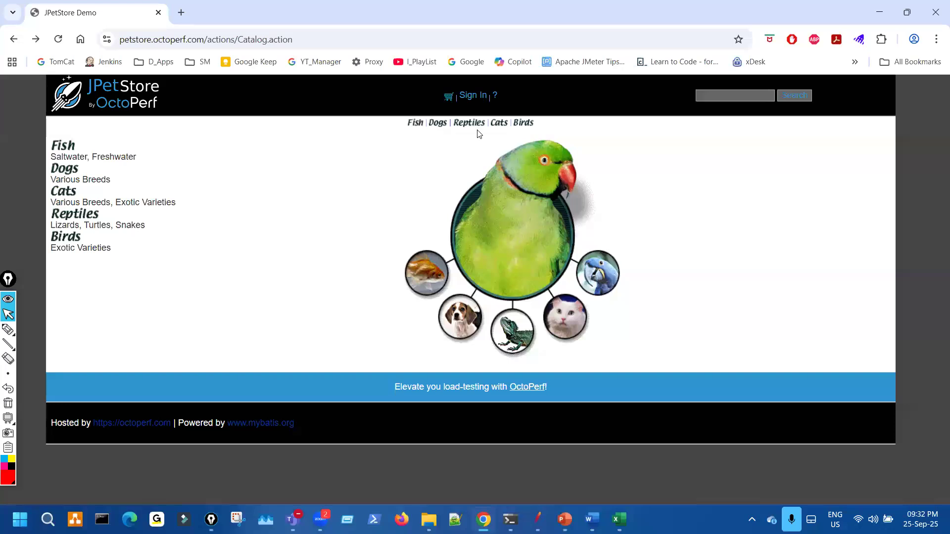
click(471, 97)
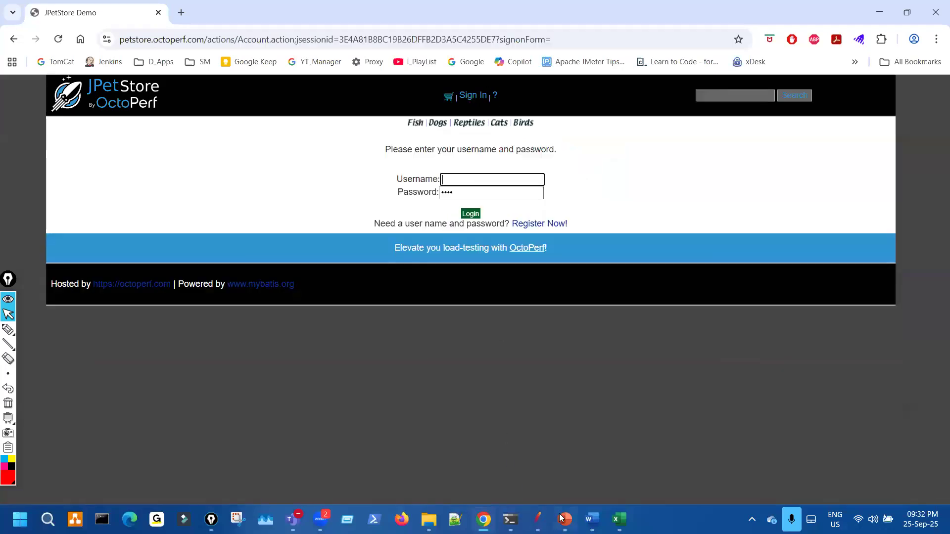
Switch to the PetStore folder in File Explorer, open PS01PB_TestData1.csv in Notepad, and copy the first user's username.
mouse_move(592, 520)
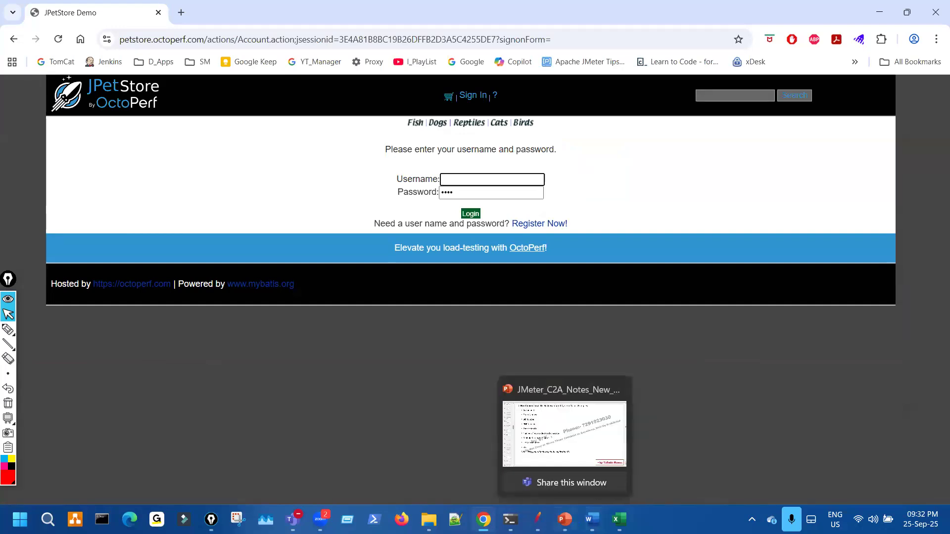
click(538, 519)
click(430, 512)
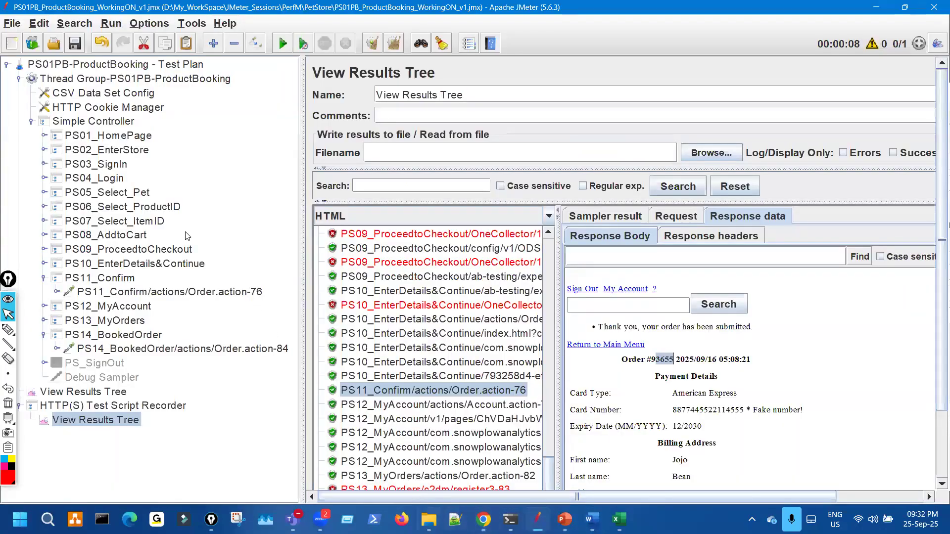
right_click(175, 148)
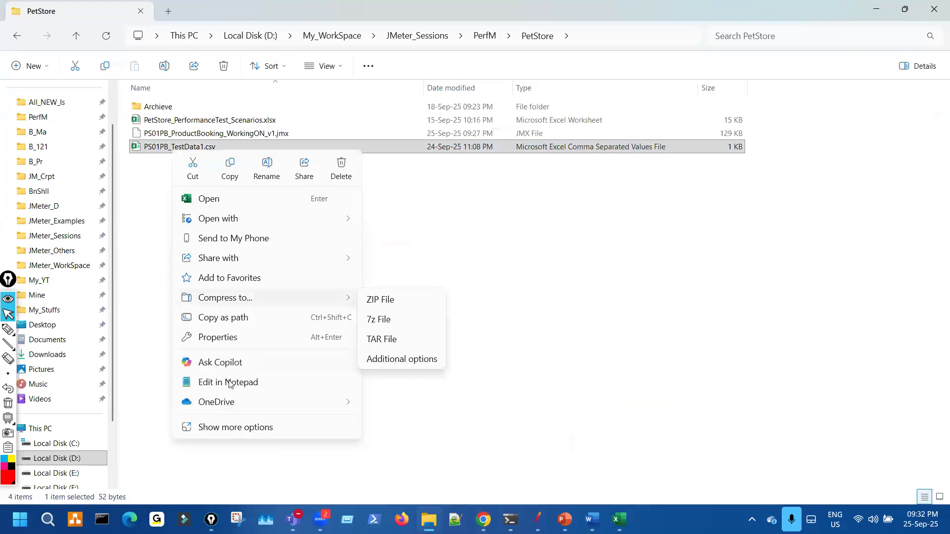
click(389, 325)
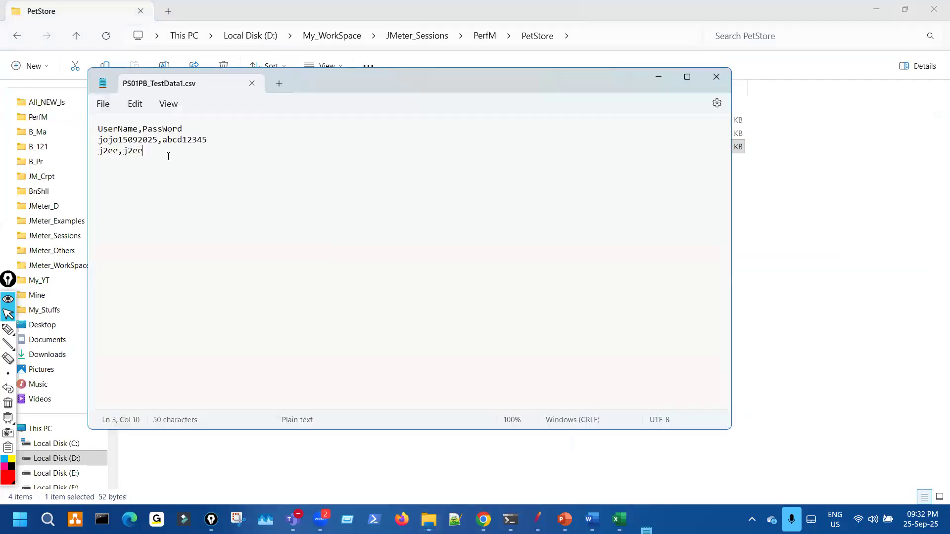
double_click(130, 141)
key(ctrl+c)
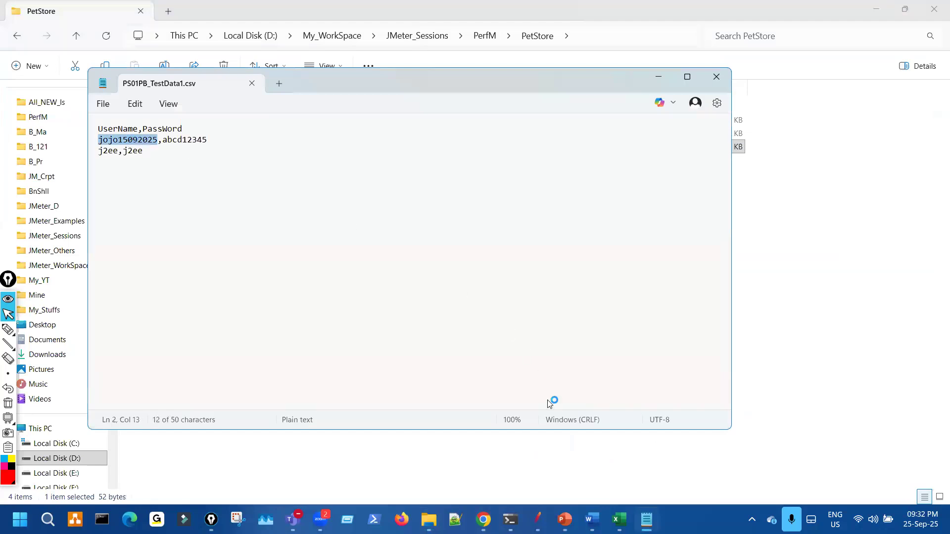
Switch to the JPetStore sign-in form in Chrome, enter the copied username and the account password, and log in.
click(483, 519)
key(ctrl+v)
key(Tab)
text(••••••••)
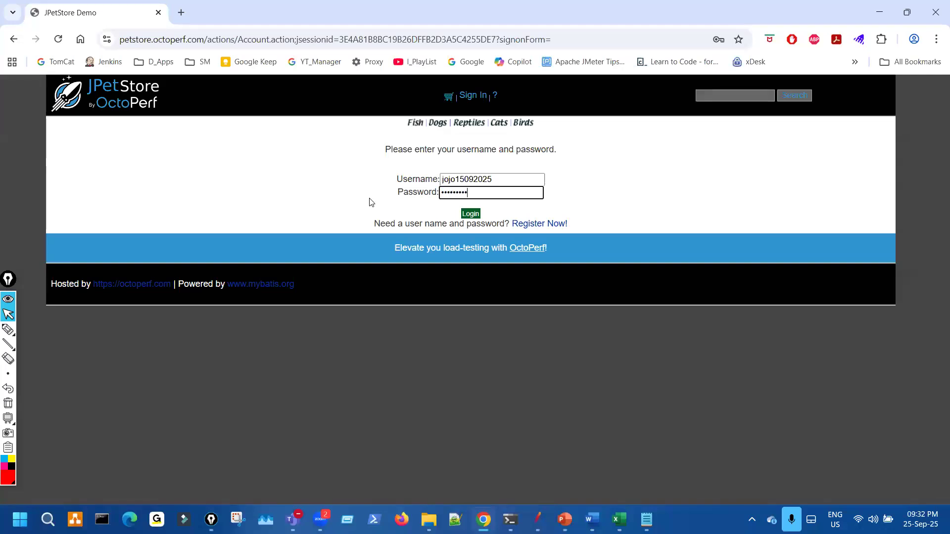
click(468, 214)
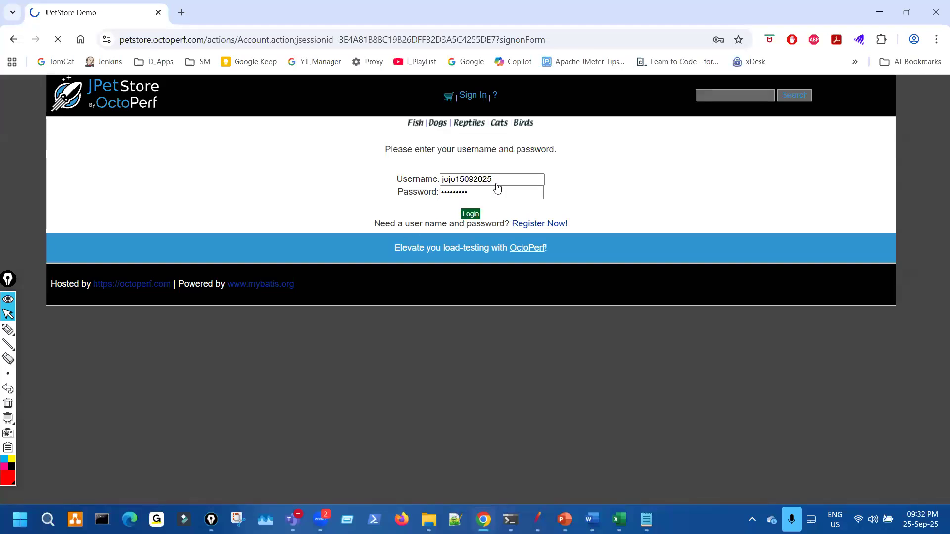
Open the account's My Orders list and circle the newest order's ID in red ink, then clear the ink.
click(500, 96)
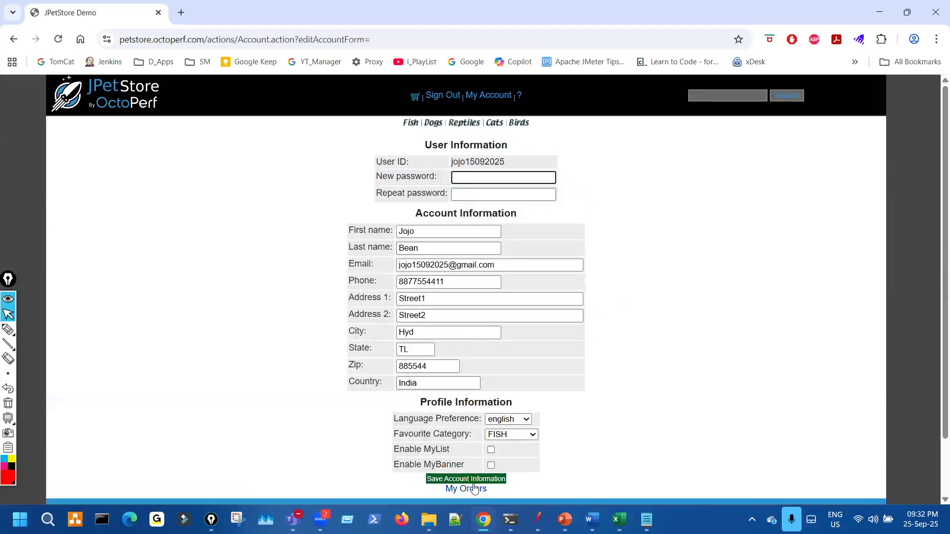
click(473, 486)
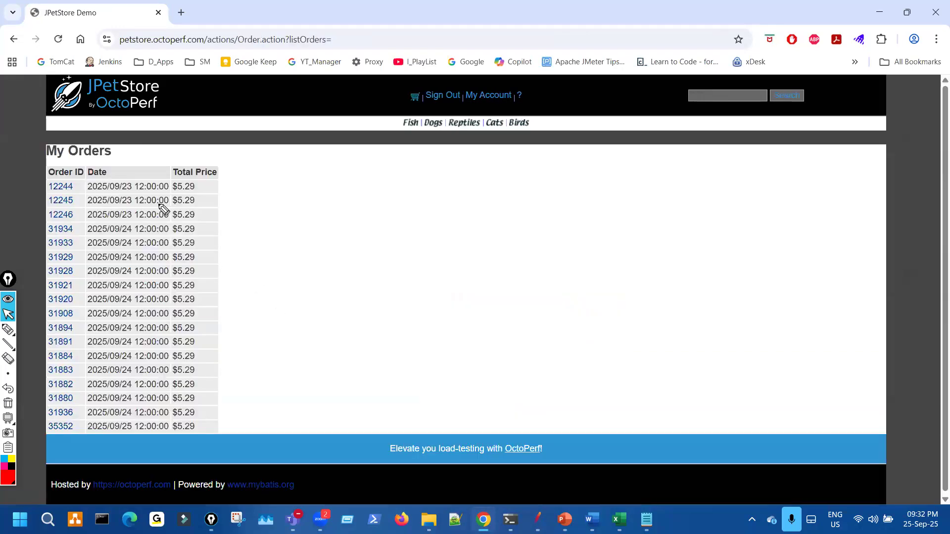
key(ctrl+shift+3)
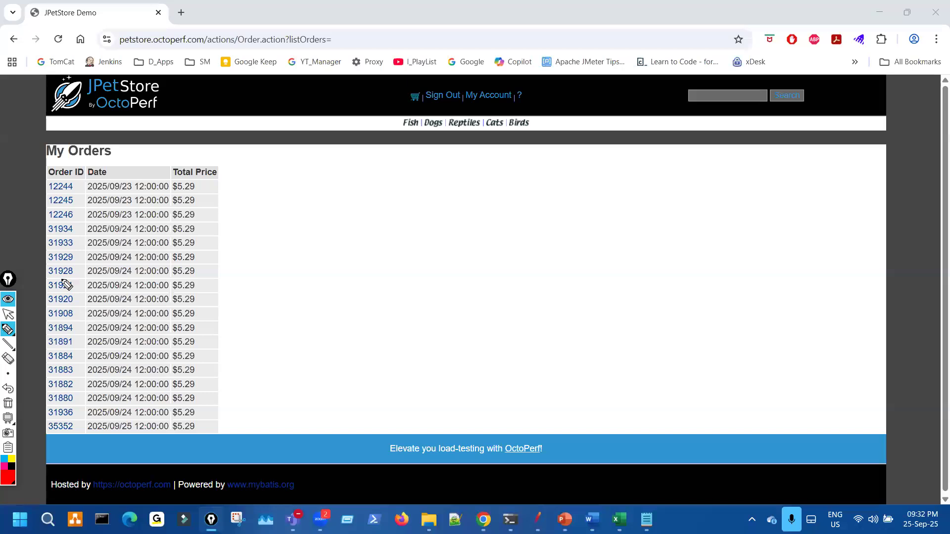
mouse_move(69, 425)
mouse_down()
mouse_move(51, 436)
mouse_move(81, 429)
mouse_move(67, 418)
mouse_up()
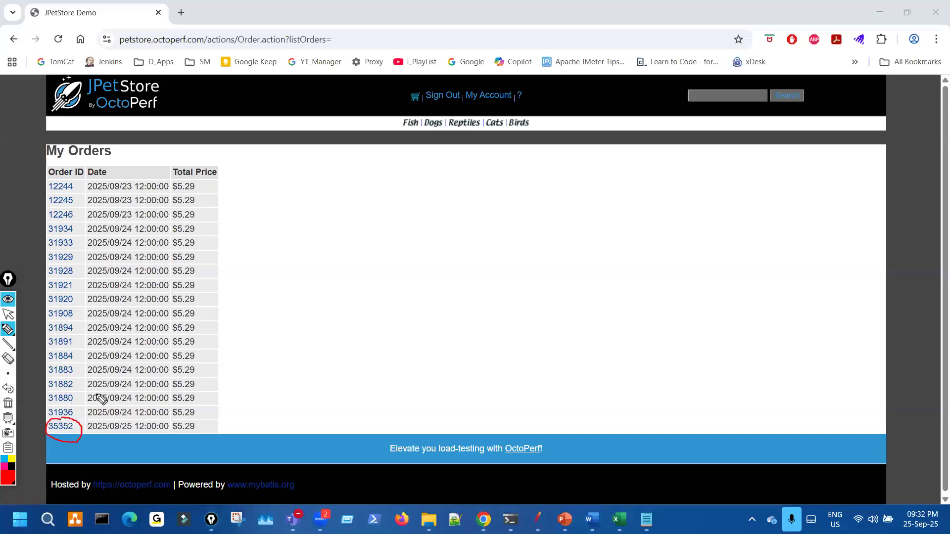
drag(330, 56, 352, 46)
key(ctrl+shift+7)
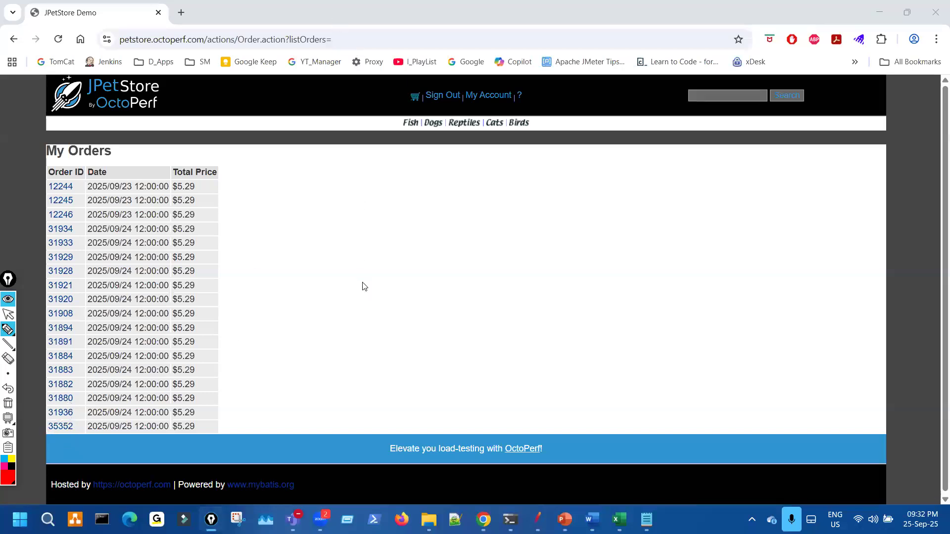
key(ctrl+shift+2)
Inspect the My Orders page in the developer tools, widen them, and display the network activity.
right_click(363, 286)
click(429, 485)
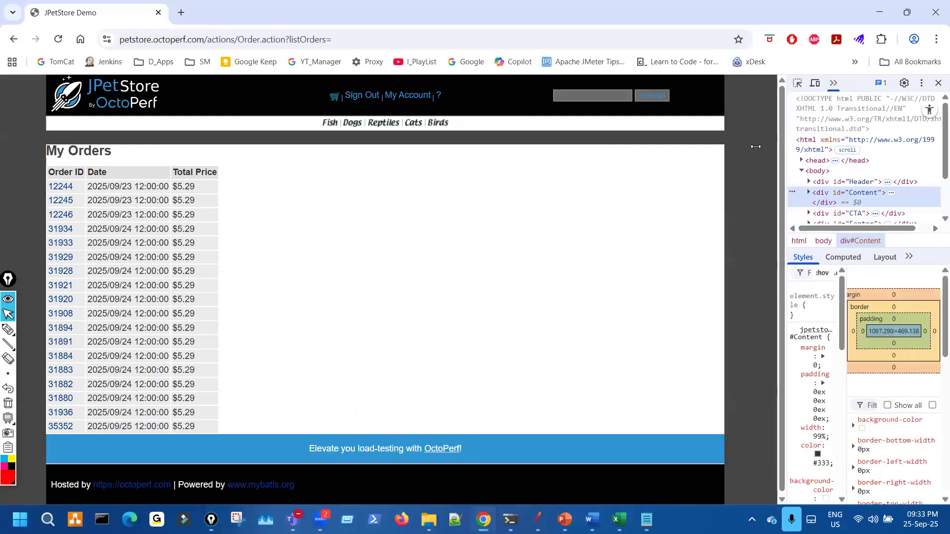
drag(625, 142, 470, 141)
click(578, 87)
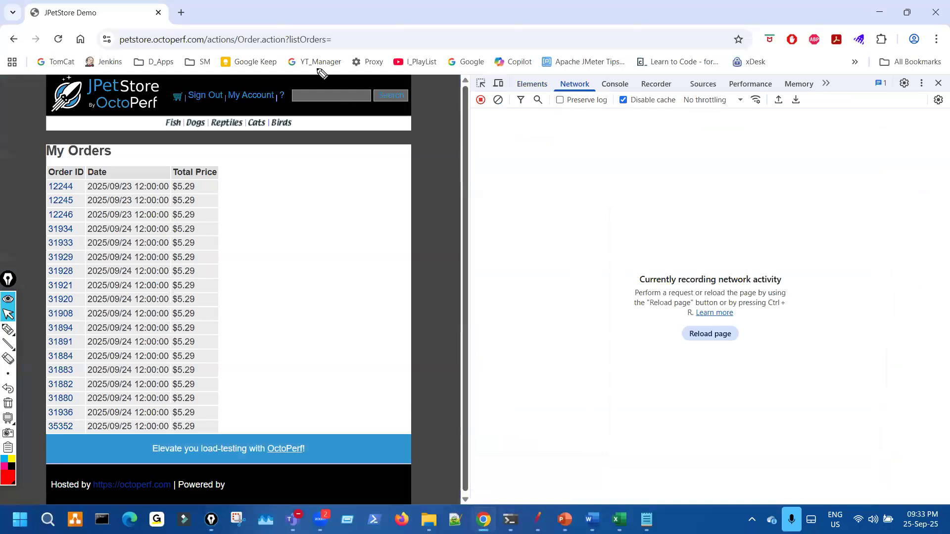
Circle the end of the page address in red ink and open the newest order from the My Orders list.
key(ctrl+shift+3)
mouse_move(326, 29)
mouse_down()
mouse_move(324, 50)
mouse_move(383, 25)
mouse_up()
key(ctrl+shift+1)
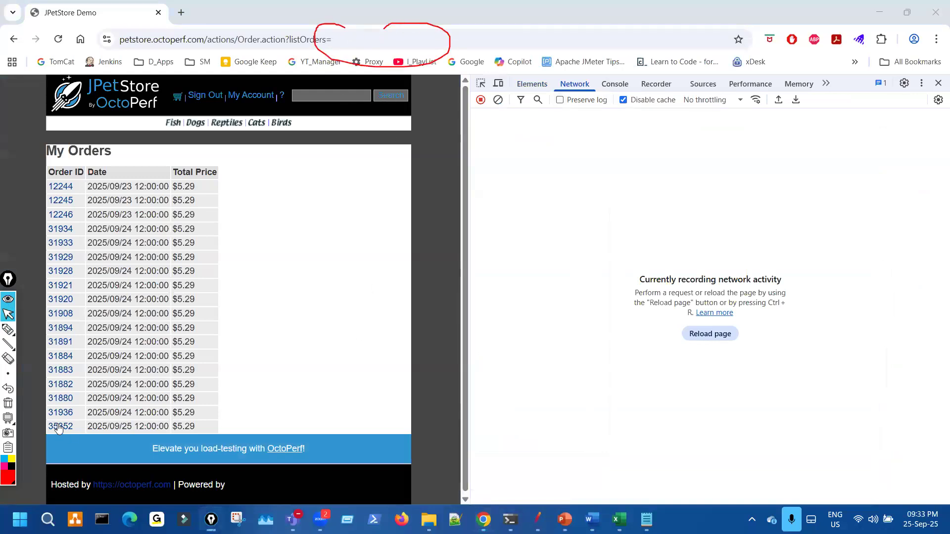
click(60, 427)
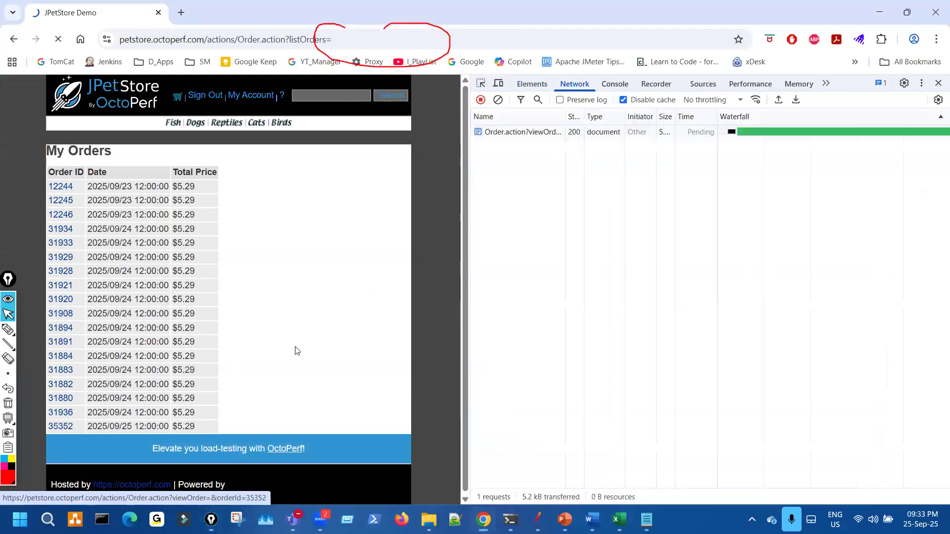
key(ctrl+shift+2)
key(ctrl+shift+1)
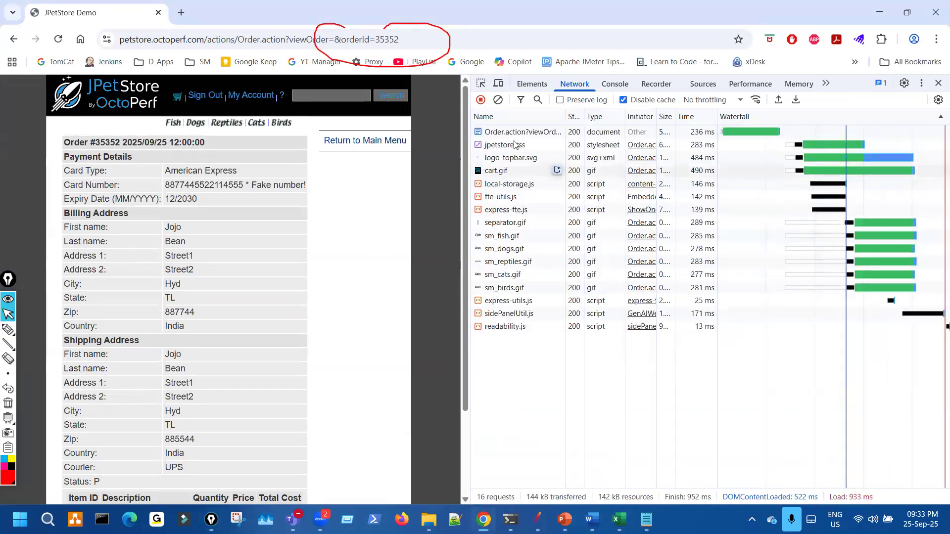
Show the Order.action request's headers and mark the orderId in red ink in both the request URL and the page address.
click(522, 133)
click(593, 120)
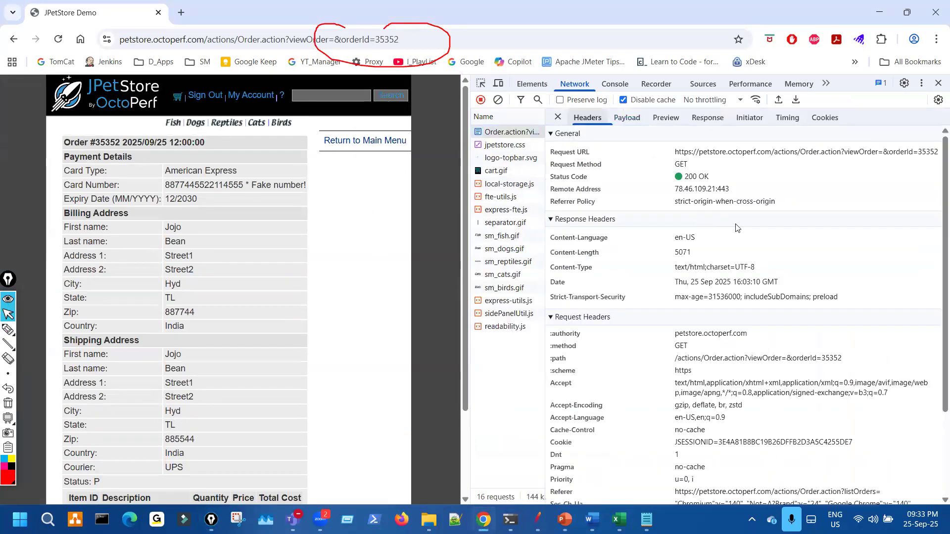
drag(470, 212, 224, 213)
key(ctrl+shift+3)
mouse_move(703, 144)
mouse_down()
mouse_move(713, 161)
mouse_move(715, 141)
mouse_move(727, 169)
mouse_up()
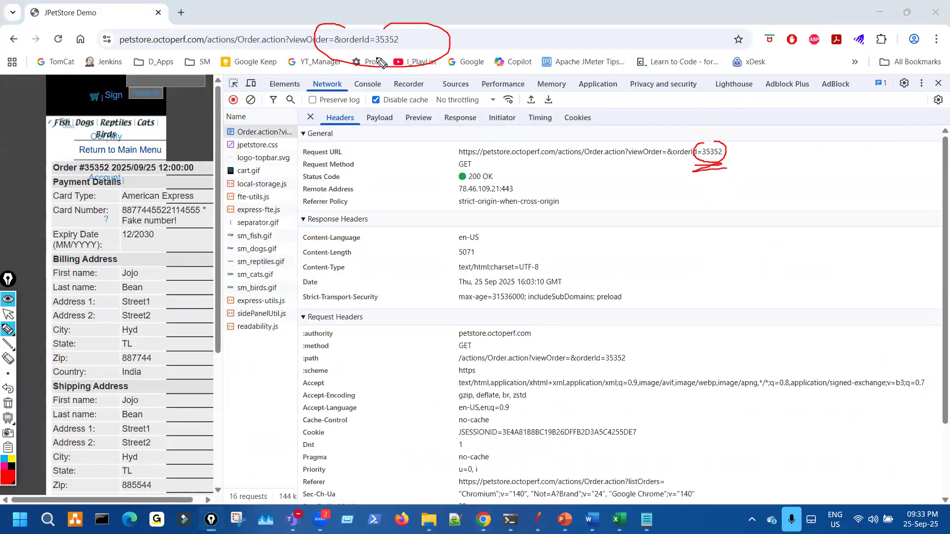
drag(478, 38, 500, 52)
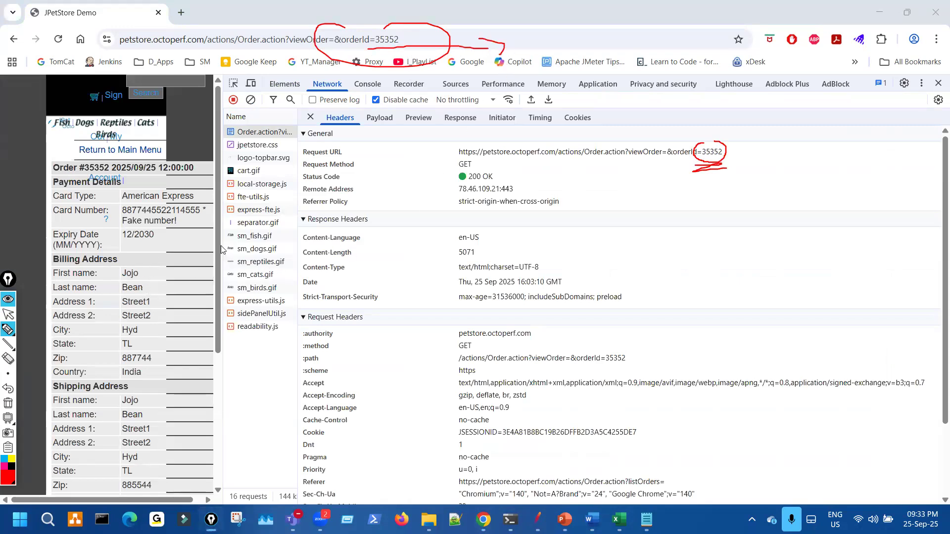
Narrow the developer tools, mark the order page and the orderId in its address in red ink, then clear the marks.
key(Escape)
drag(227, 233, 645, 233)
key(ctrl+shift+3)
mouse_move(251, 165)
mouse_down()
mouse_move(313, 203)
mouse_move(216, 258)
mouse_up()
mouse_move(379, 20)
mouse_down()
mouse_move(367, 46)
mouse_move(397, 25)
mouse_up()
key(Escape)
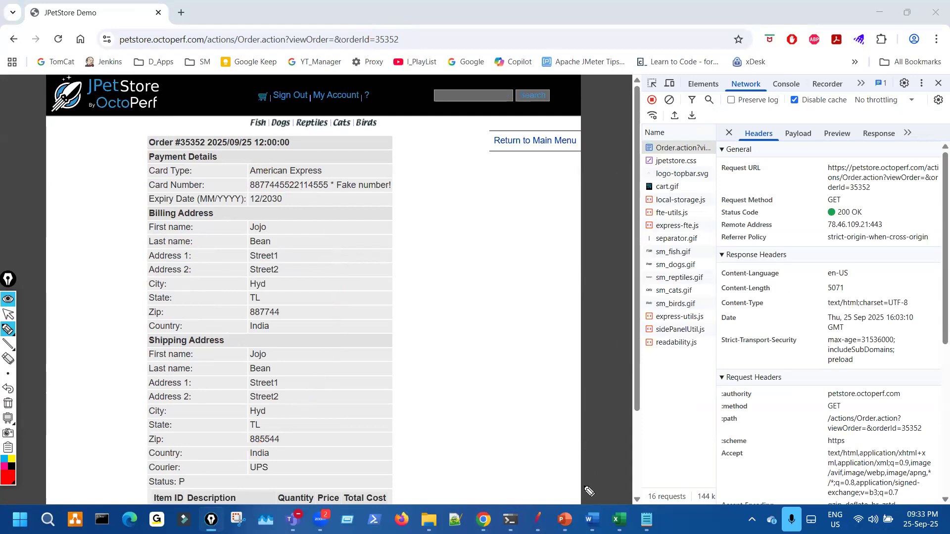
Switch to JMeter and mark the PS11_Confirm response's order number and the PS12 to PS14 steps in red ink, handwriting the number alongside.
key(alt+Tab)
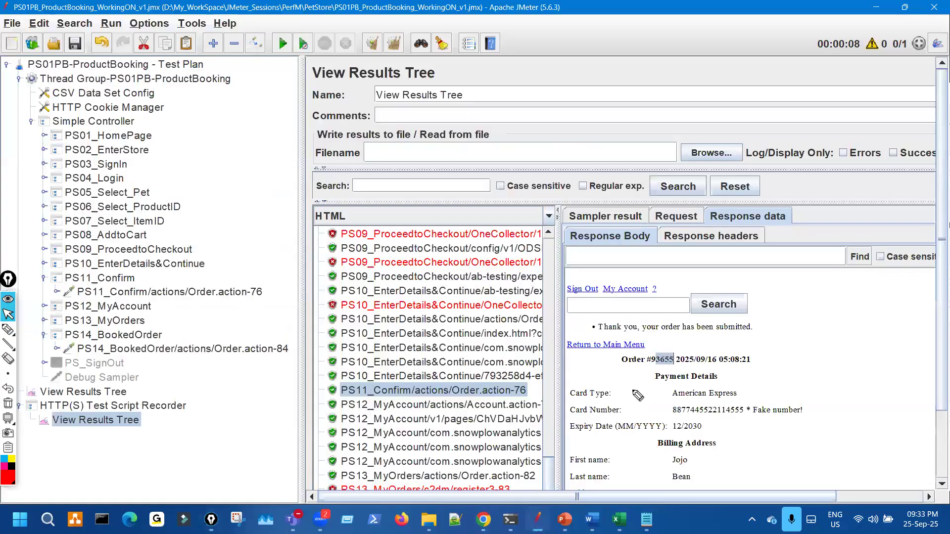
key(ctrl+shift+3)
drag(497, 392, 531, 382)
mouse_move(665, 345)
mouse_down()
mouse_move(672, 370)
mouse_move(683, 364)
mouse_move(666, 366)
mouse_move(687, 368)
mouse_move(680, 375)
mouse_up()
mouse_move(790, 338)
mouse_down()
mouse_move(809, 327)
mouse_move(798, 354)
mouse_move(874, 317)
mouse_up()
drag(874, 306, 892, 298)
mouse_move(894, 300)
mouse_down()
mouse_move(904, 319)
mouse_move(907, 299)
mouse_up()
drag(839, 316, 858, 334)
mouse_move(122, 306)
mouse_down()
mouse_move(162, 302)
mouse_move(156, 357)
mouse_move(174, 338)
mouse_up()
drag(822, 368, 903, 350)
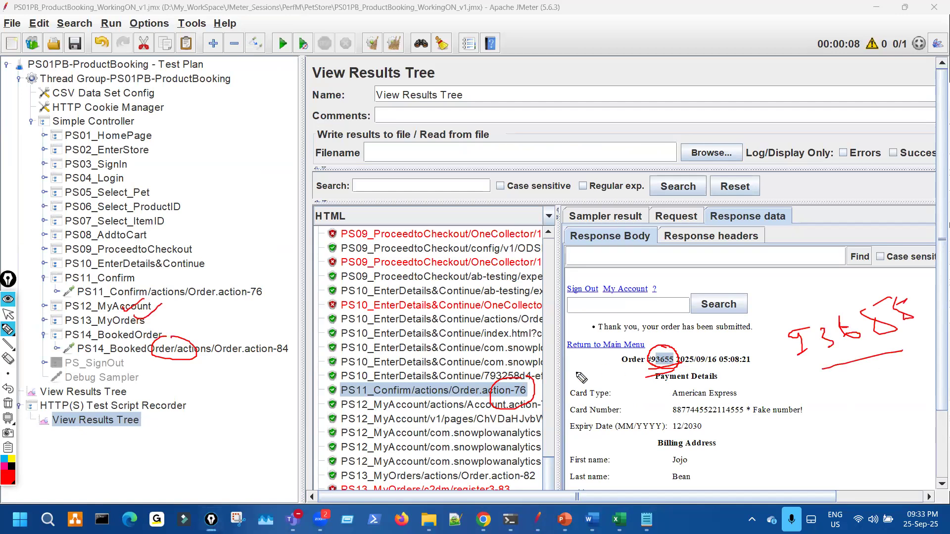
Open the PS14_BookedOrder request in the test plan and circle its orderId parameter value in red ink.
key(ctrl+shift+2)
click(252, 351)
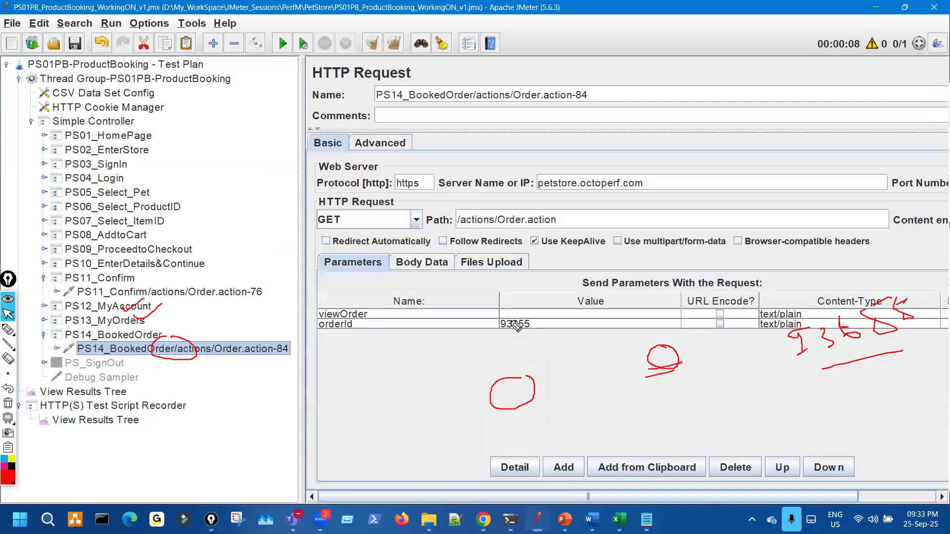
key(ctrl+shift+1)
mouse_move(510, 315)
mouse_down()
mouse_move(500, 338)
mouse_move(582, 309)
mouse_up()
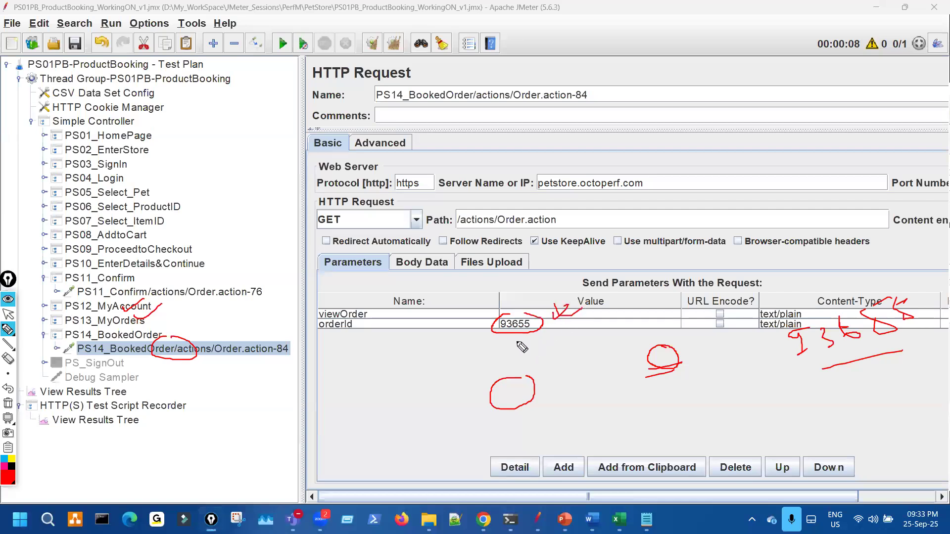
key(ctrl+shift+2)
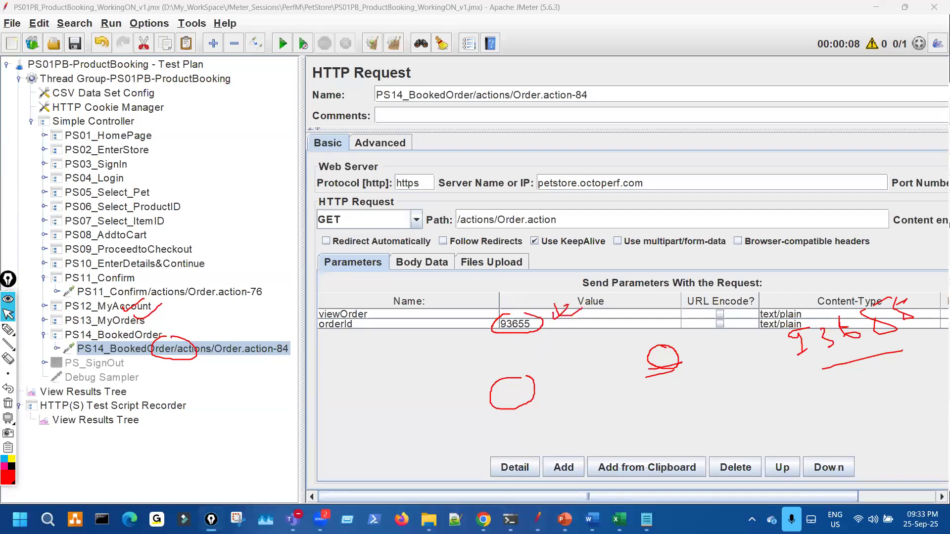
Switch to the JPetStore order page in Chrome, show the Order.action request's payload, and circle its orderId in red ink before clearing the marks.
key(alt+Tab)
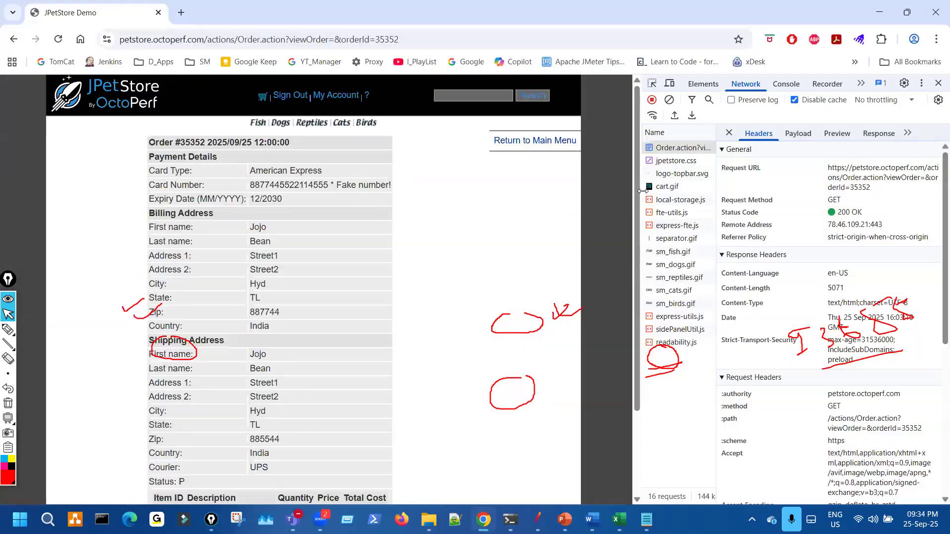
drag(477, 186, 353, 183)
key(ctrl+shift+3)
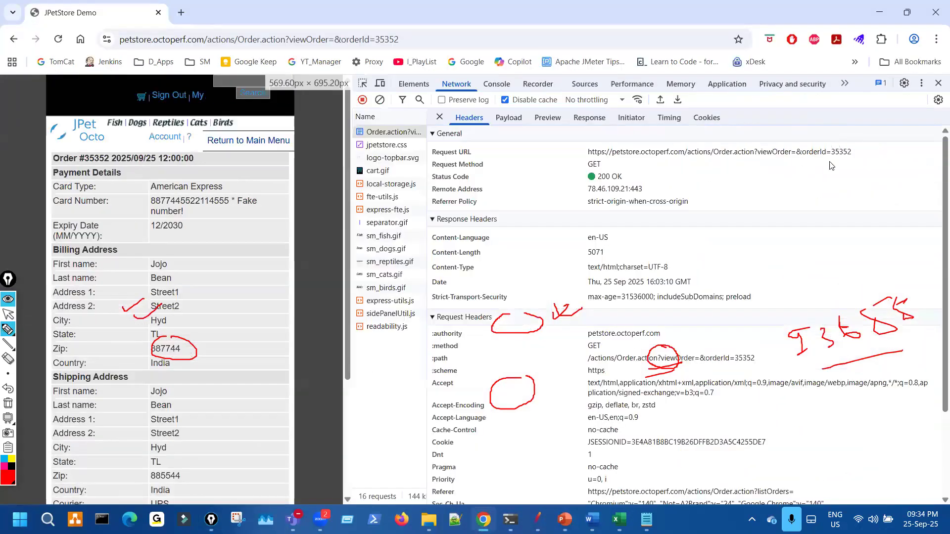
click(508, 117)
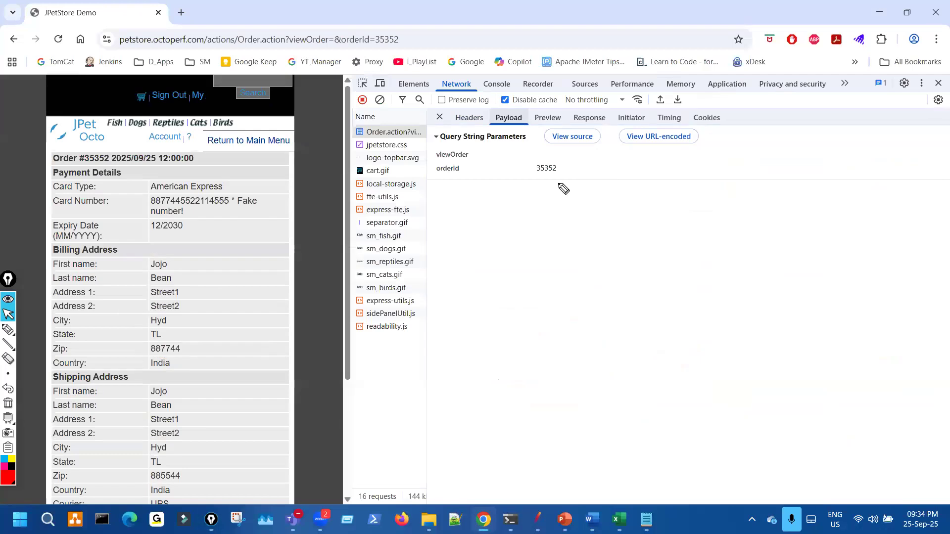
mouse_move(526, 149)
mouse_down()
mouse_move(536, 197)
mouse_move(525, 151)
mouse_up()
key(ctrl+shift+7)
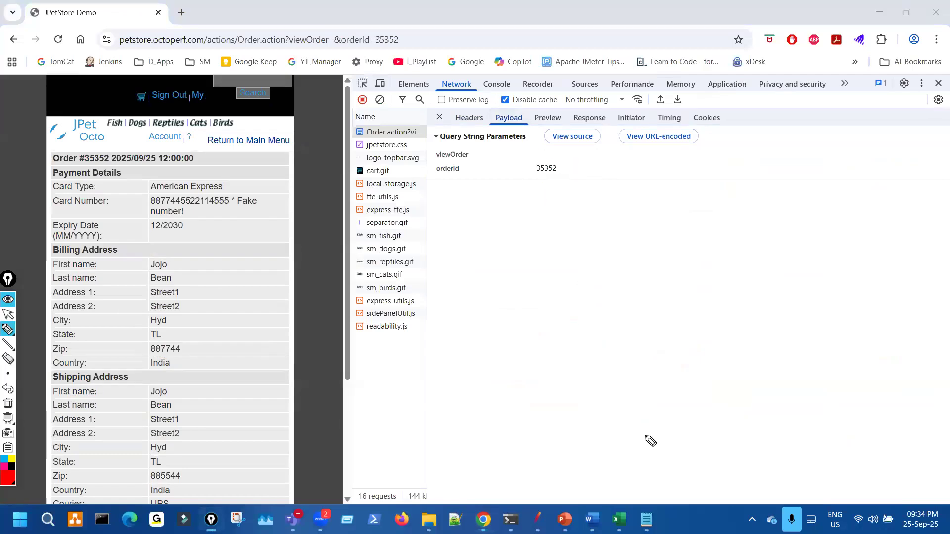
key(ctrl+shift+2)
Return to JMeter, circle the PS14_BookedOrder request's orderId value in red ink, then clear the ink and leave drawing mode.
key(alt+Tab)
key(ctrl+shift+3)
mouse_move(518, 313)
mouse_down()
mouse_move(523, 344)
mouse_move(506, 303)
mouse_up()
key(ctrl+shift+7)
key(ctrl+shift+2)
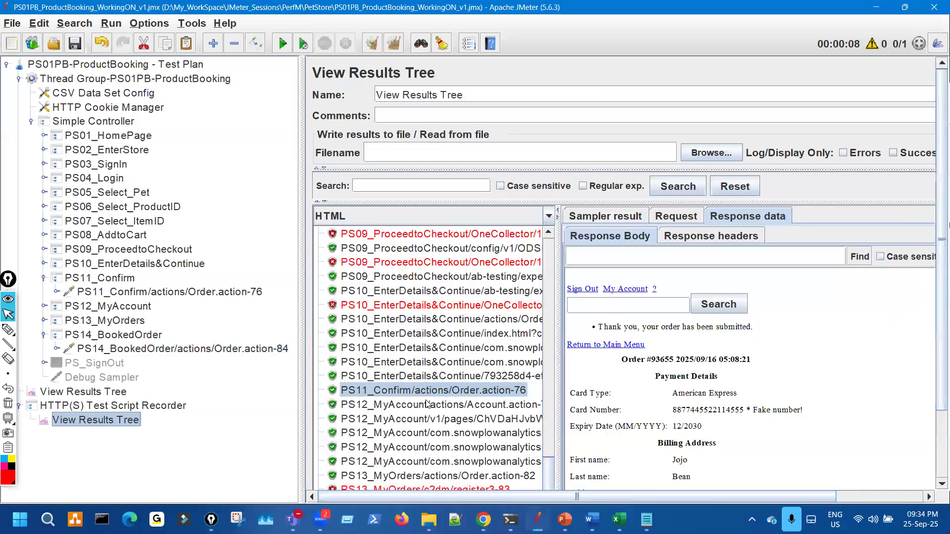
Locate PS14_BookedOrder in the recorder's results tree and mark its number 84 there and in the test plan in red ink.
drag(937, 387, 936, 456)
drag(560, 287, 636, 283)
key(ctrl+shift+3)
drag(284, 338, 306, 351)
mouse_move(546, 410)
mouse_down()
mouse_move(540, 433)
mouse_move(550, 427)
mouse_up()
key(ctrl+shift+2)
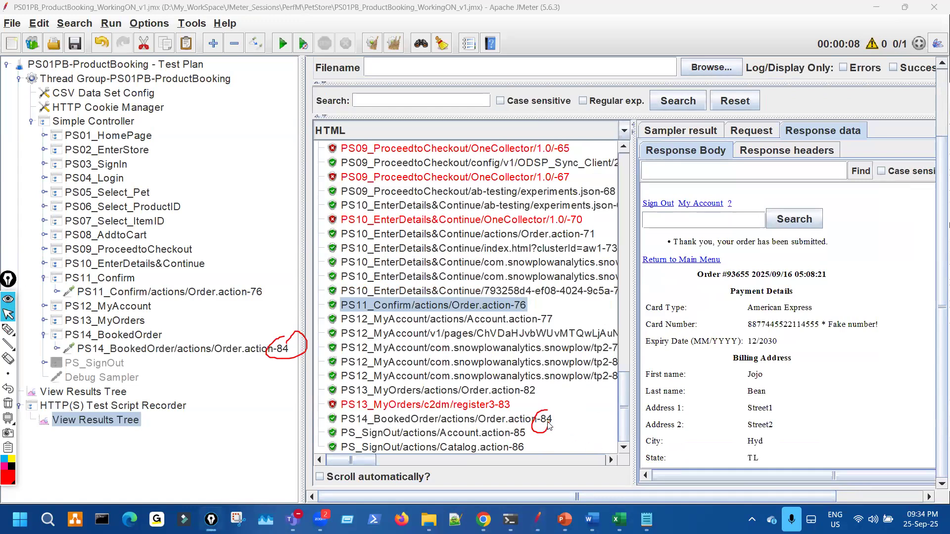
Show the recorded PS14_BookedOrder sample's request body in a wider pane and circle its orderId in red ink.
click(548, 425)
click(750, 131)
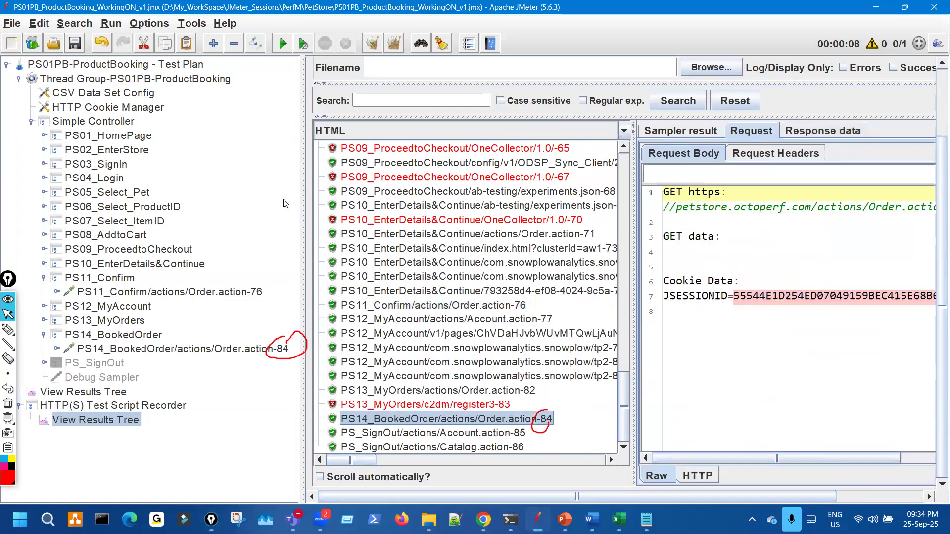
drag(25, 130, 34, 130)
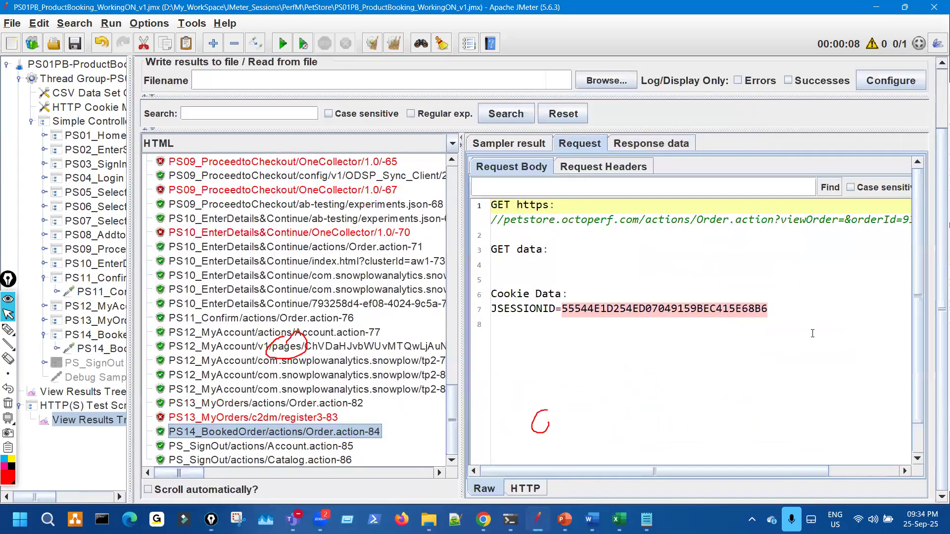
key(ctrl+shift+3)
drag(864, 204, 823, 192)
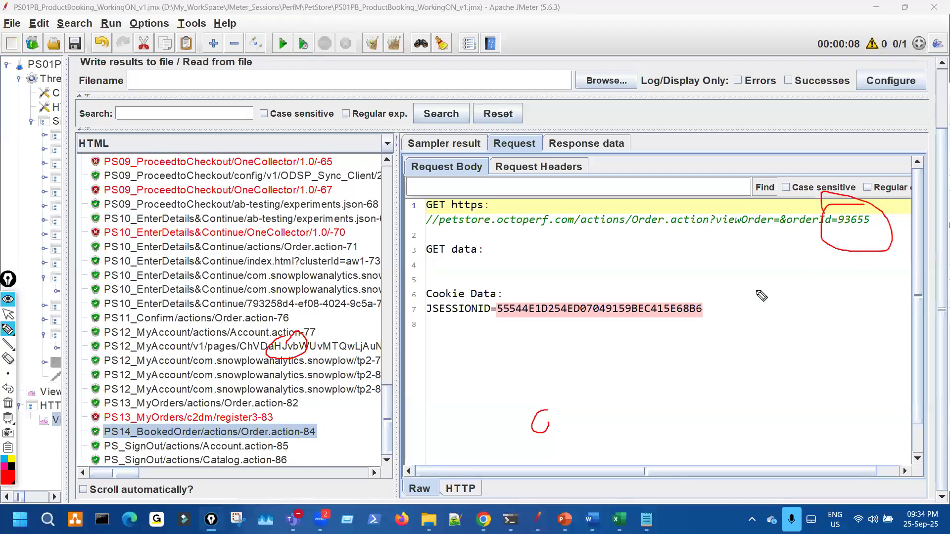
key(ctrl+shift+2)
Open the Thread Group run's View Results Tree and circle the orderId in its PS14_BookedOrder request in red ink, then clear the ink.
drag(65, 188, 330, 162)
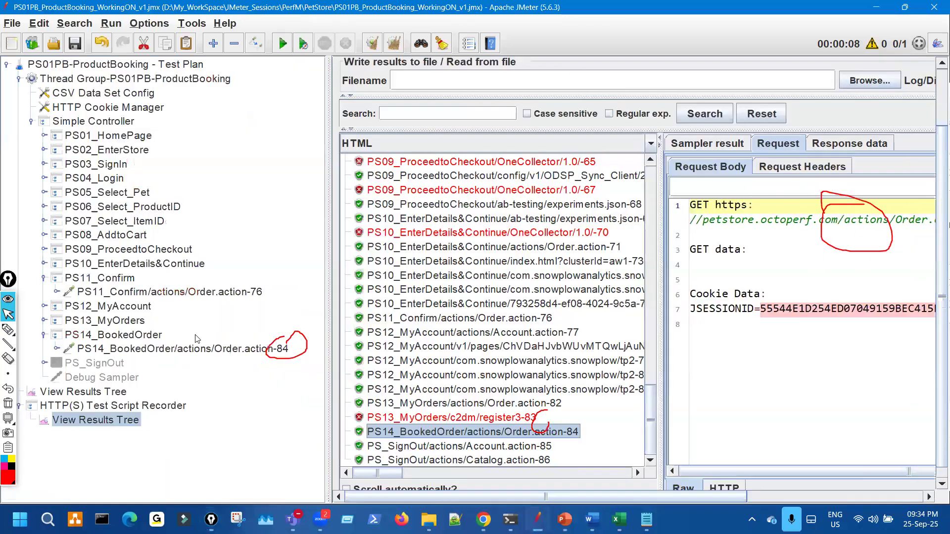
click(289, 352)
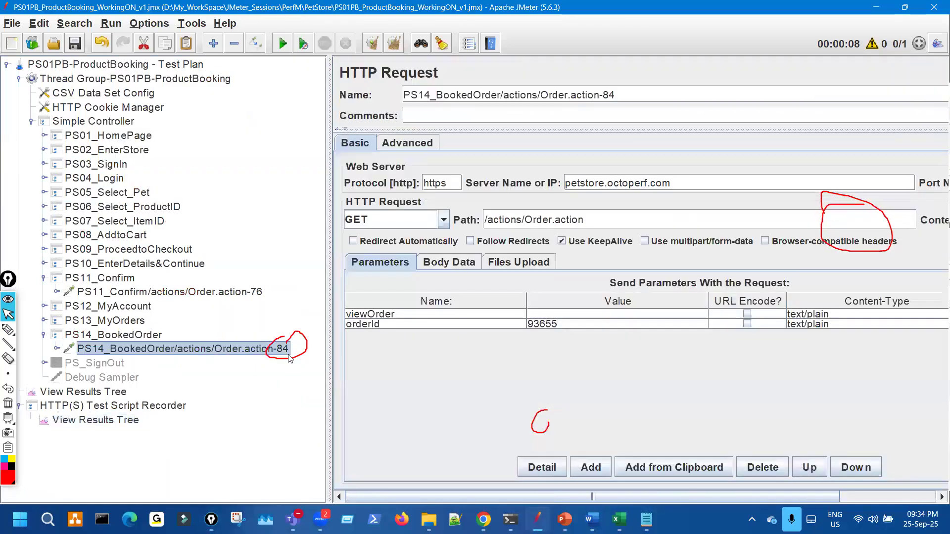
click(113, 393)
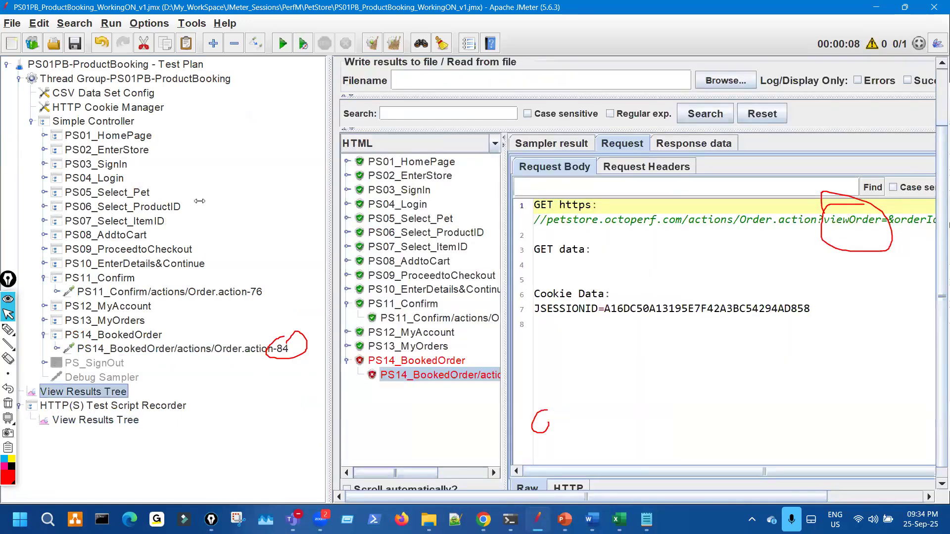
drag(327, 224, 176, 225)
key(ctrl+shift+1)
key(ctrl+shift+7)
mouse_move(863, 194)
mouse_down()
mouse_move(879, 214)
mouse_move(858, 195)
mouse_up()
drag(820, 241, 844, 232)
key(ctrl+shift+7)
key(ctrl+shift+1)
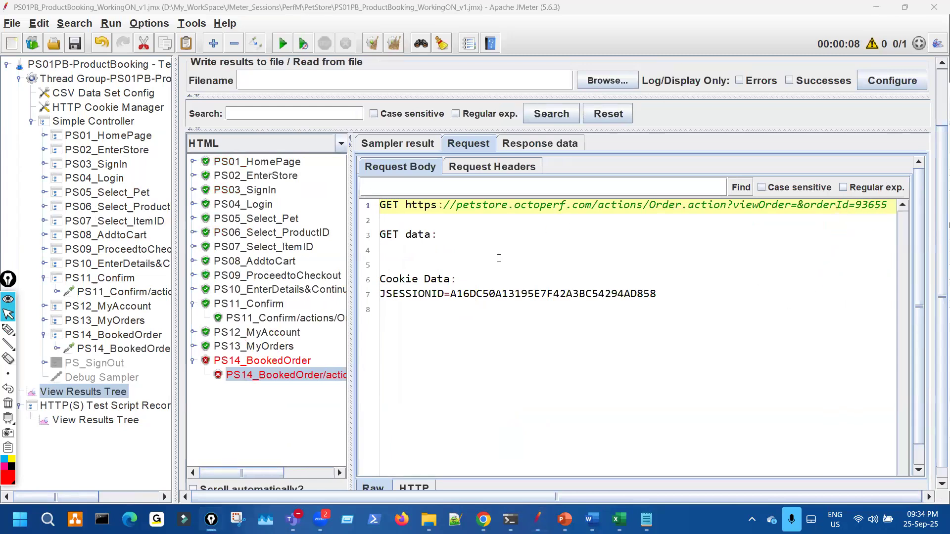
Mark the replayed PS14_BookedOrder sample in red ink, clear the mark, and switch to the JPetStore order page in Chrome.
key(ctrl+shift+2)
mouse_move(285, 342)
mouse_down()
mouse_move(262, 359)
mouse_move(319, 346)
mouse_up()
key(ctrl+shift+7)
key(ctrl+shift+1)
key(alt+Tab)
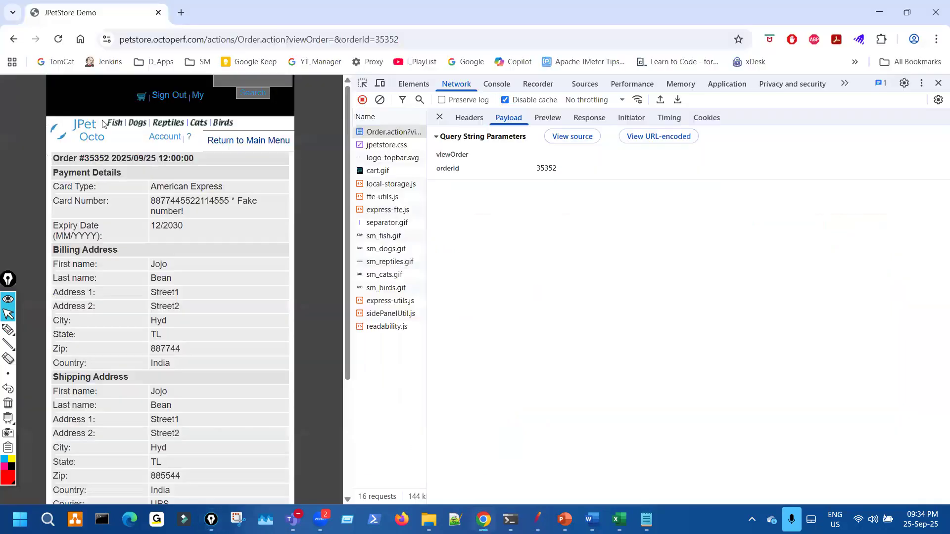
Return to the My Orders list, widen the page pane, and mark the Order ID column heading in red ink, clearing it again.
click(14, 40)
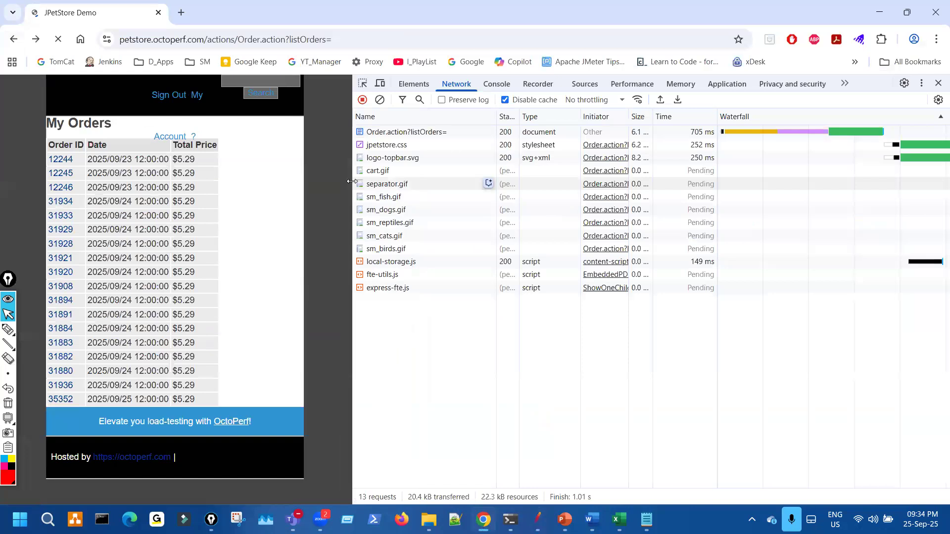
drag(564, 174, 634, 173)
key(ctrl+shift+2)
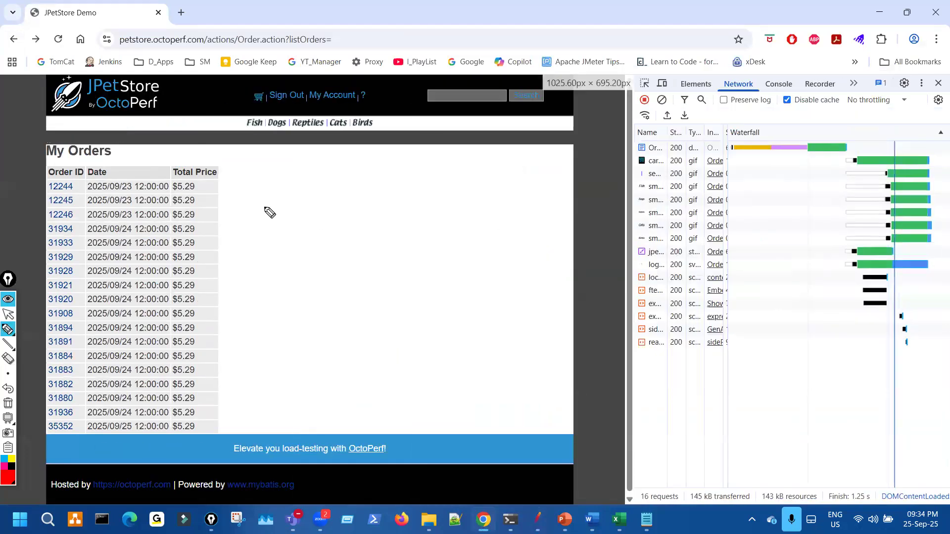
mouse_move(87, 176)
mouse_down()
mouse_move(131, 336)
mouse_move(47, 413)
mouse_move(69, 172)
mouse_up()
key(ctrl+shift+7)
key(ctrl+shift+2)
Switch to JMeter, widen the test plan tree, open the PS14_BookedOrder request, and mark its orderId value with a red circle and arrow.
click(538, 516)
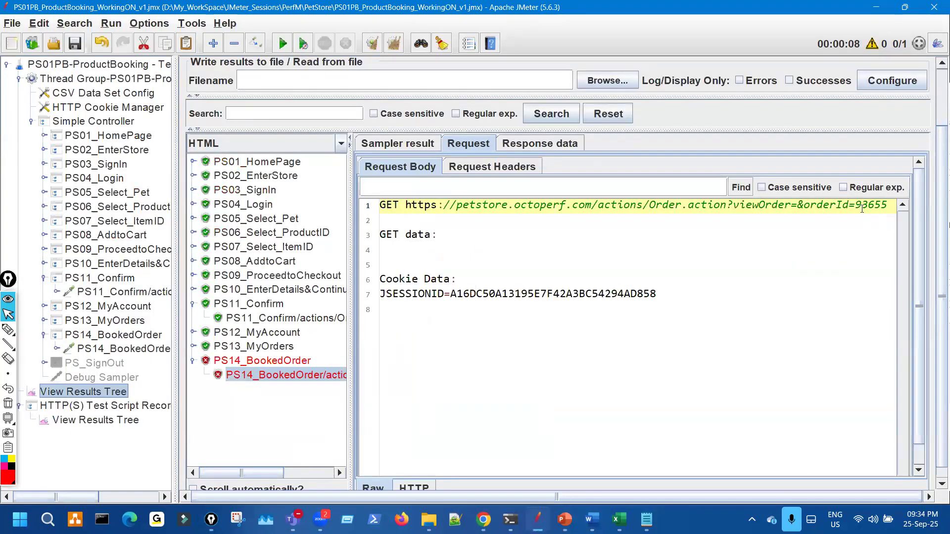
click(484, 519)
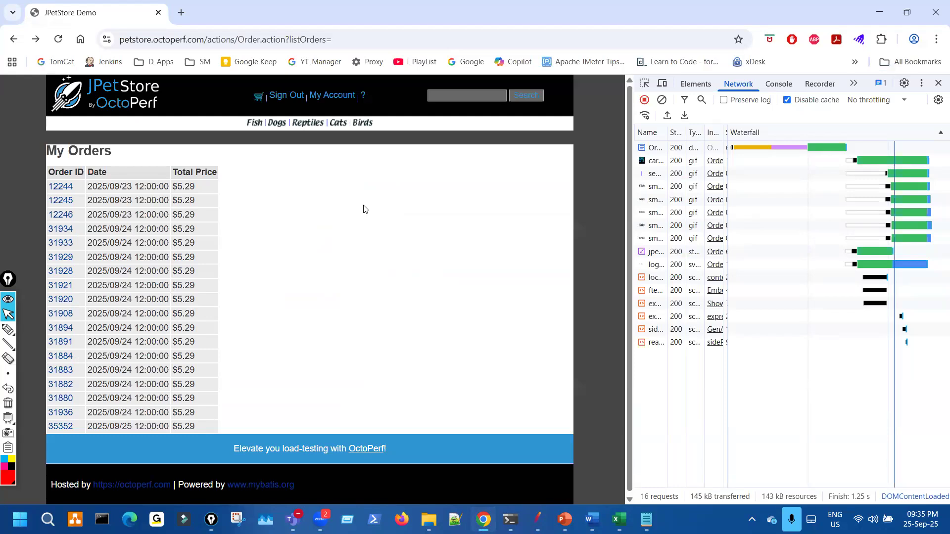
key(alt+Tab)
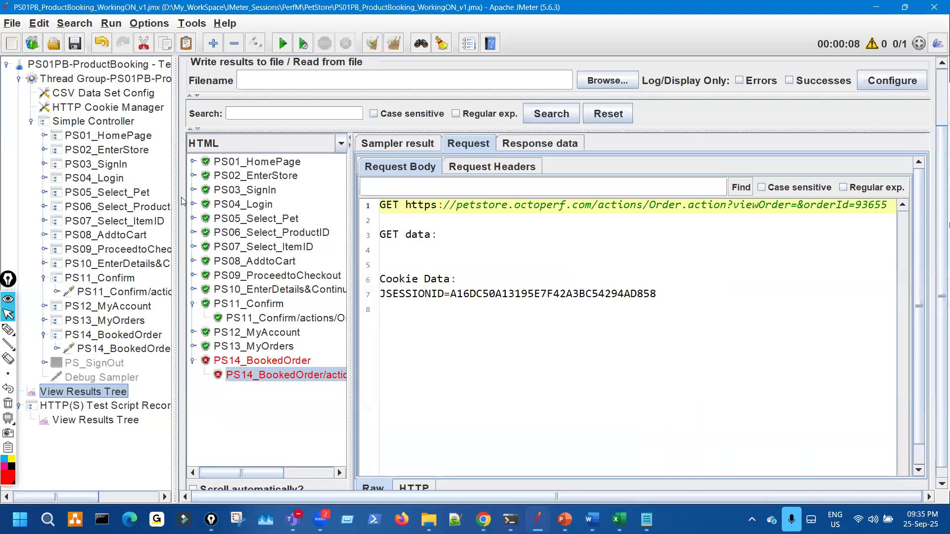
drag(177, 185, 307, 185)
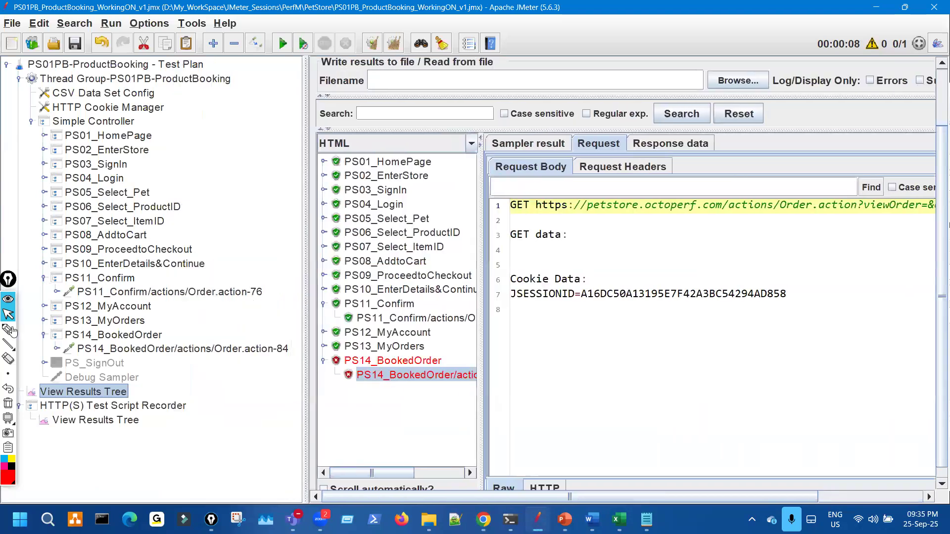
mouse_move(12, 331)
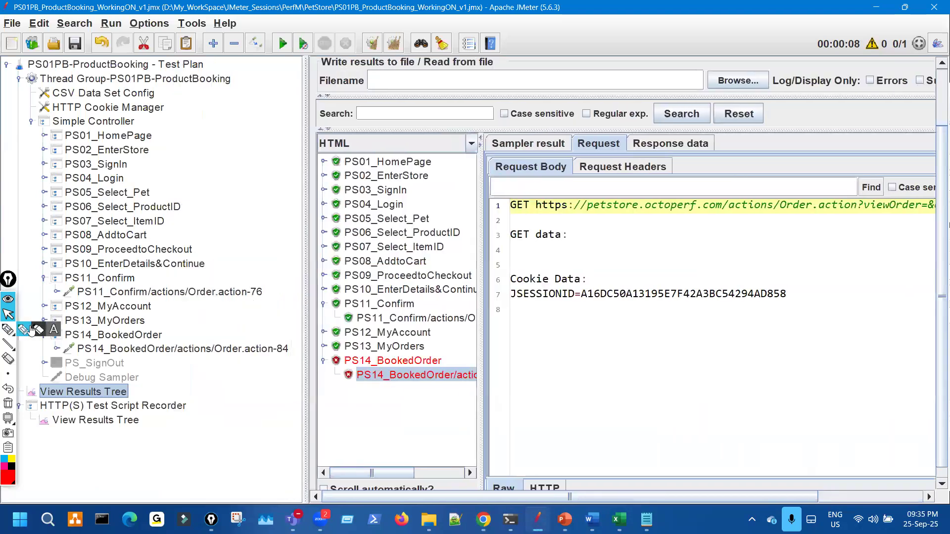
click(222, 349)
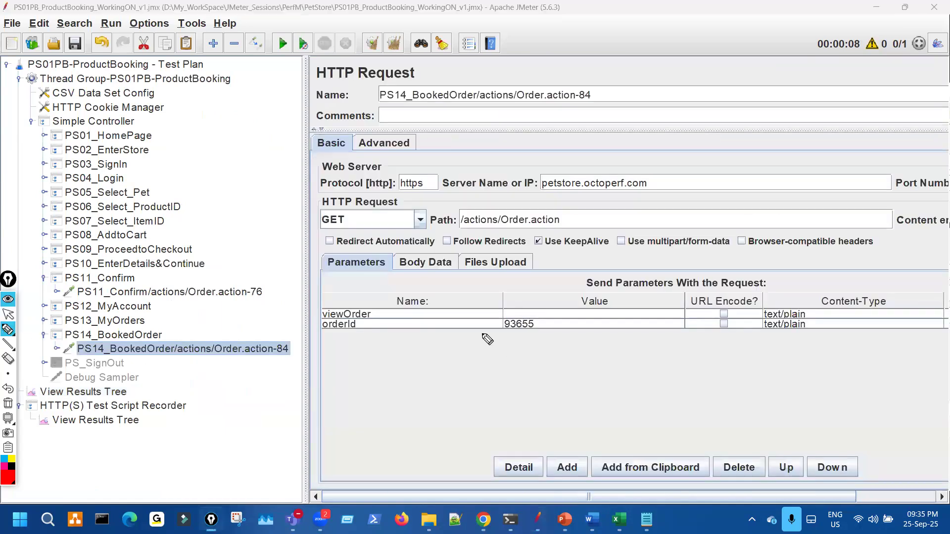
mouse_move(508, 315)
mouse_down()
mouse_move(525, 350)
mouse_move(511, 313)
mouse_up()
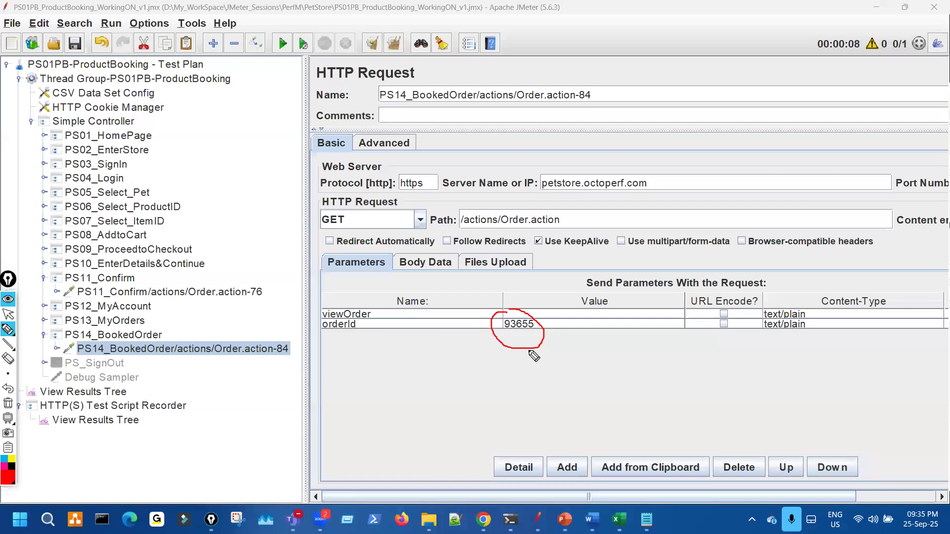
drag(535, 383, 527, 346)
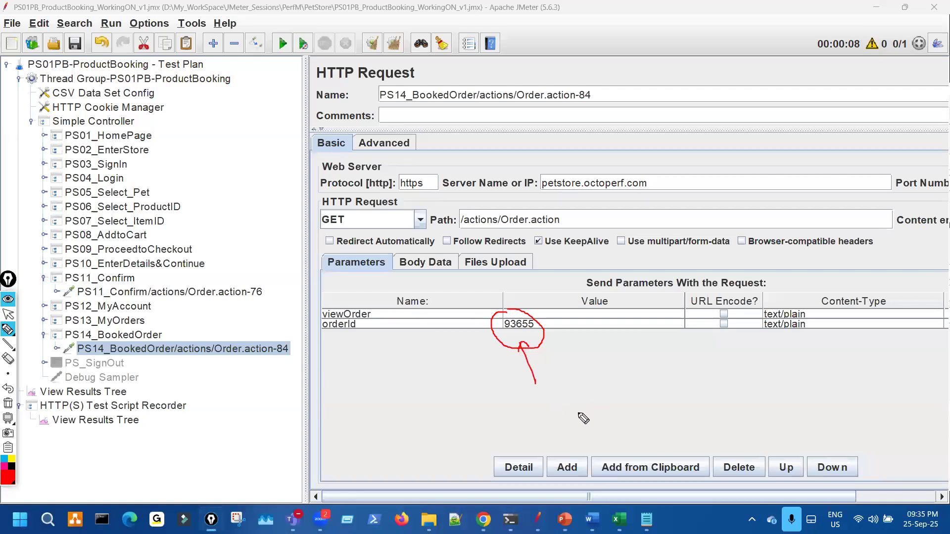
Circle the orderId value repeatedly in red ink and draw strokes leading down the test plan to PS11_Confirm.
drag(253, 235, 257, 276)
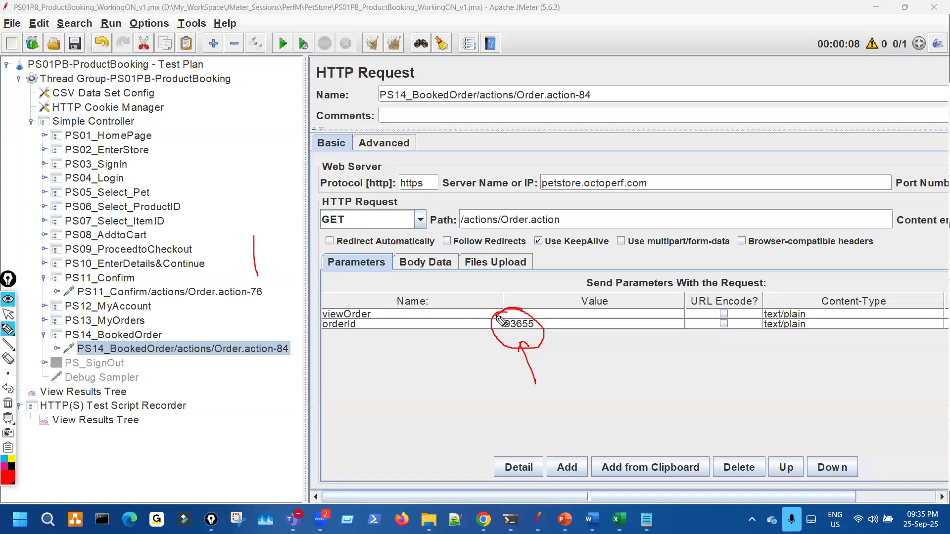
mouse_move(493, 323)
mouse_down()
mouse_move(546, 308)
mouse_move(544, 363)
mouse_move(562, 347)
mouse_move(557, 331)
mouse_up()
mouse_move(632, 317)
mouse_down()
mouse_move(583, 333)
mouse_move(587, 346)
mouse_up()
mouse_move(496, 312)
mouse_down()
mouse_move(586, 341)
mouse_move(522, 343)
mouse_up()
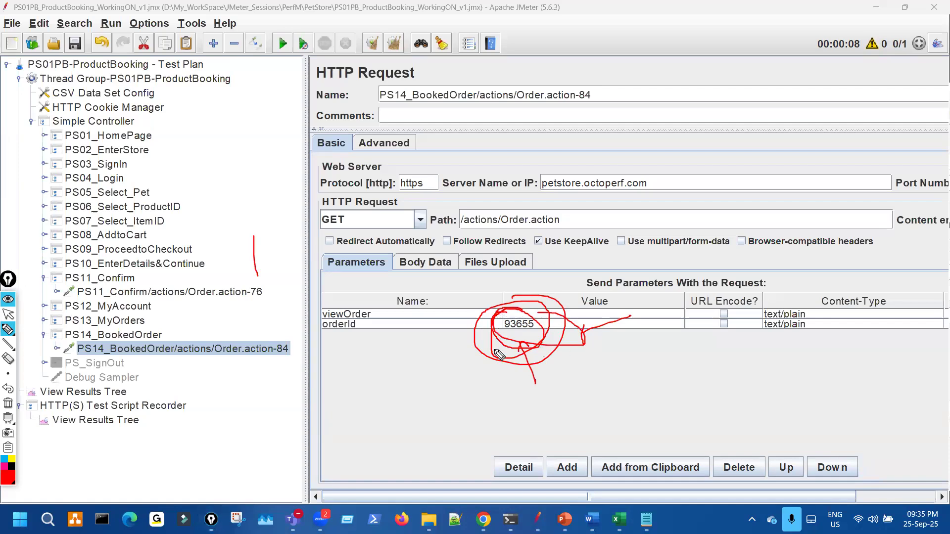
drag(409, 456, 407, 469)
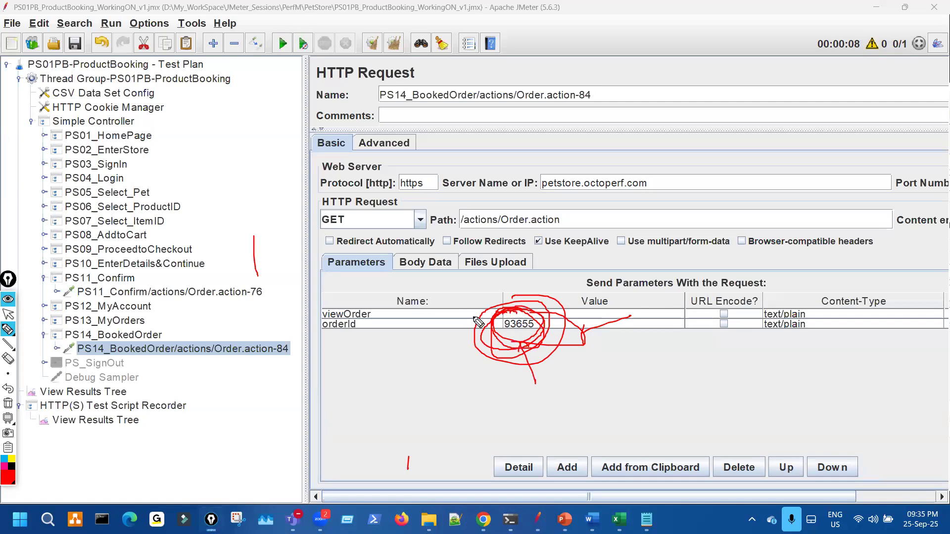
drag(609, 287, 672, 288)
drag(228, 197, 238, 286)
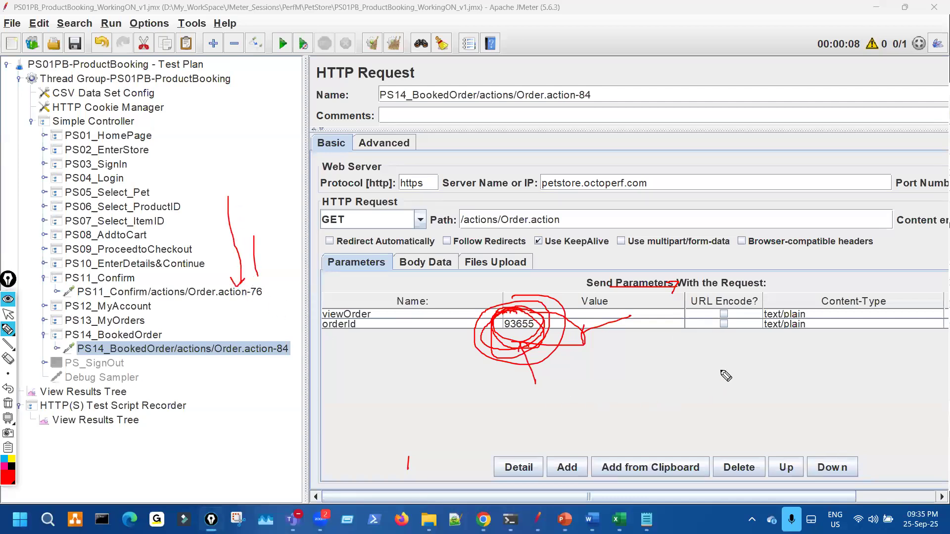
Write an underlined "No" in red ink below the request parameters, re-circle the orderId value, and clear all ink.
mouse_move(680, 353)
mouse_down()
mouse_move(705, 417)
mouse_move(759, 388)
mouse_move(743, 319)
mouse_up()
drag(781, 376, 779, 369)
drag(748, 427, 866, 394)
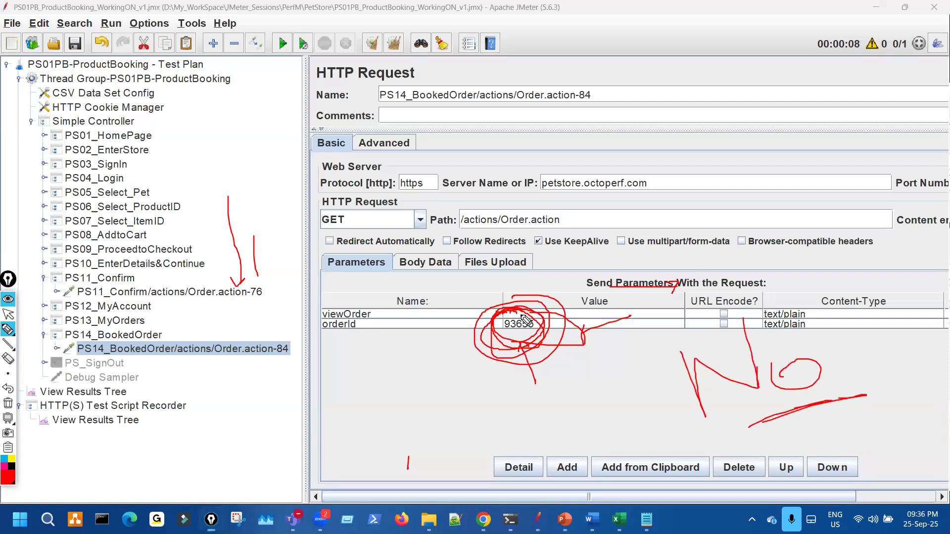
mouse_move(513, 312)
mouse_down()
mouse_move(542, 332)
mouse_move(512, 312)
mouse_up()
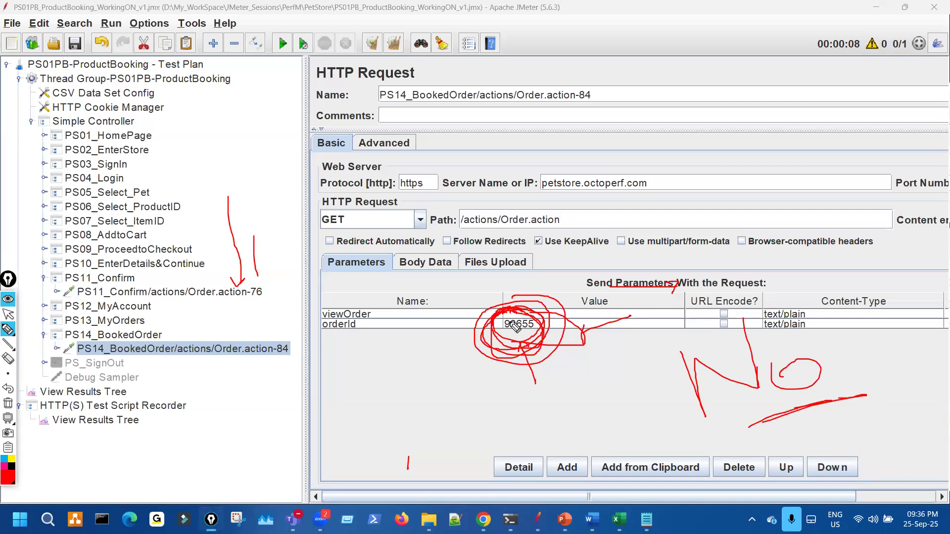
key(ctrl+shift+7)
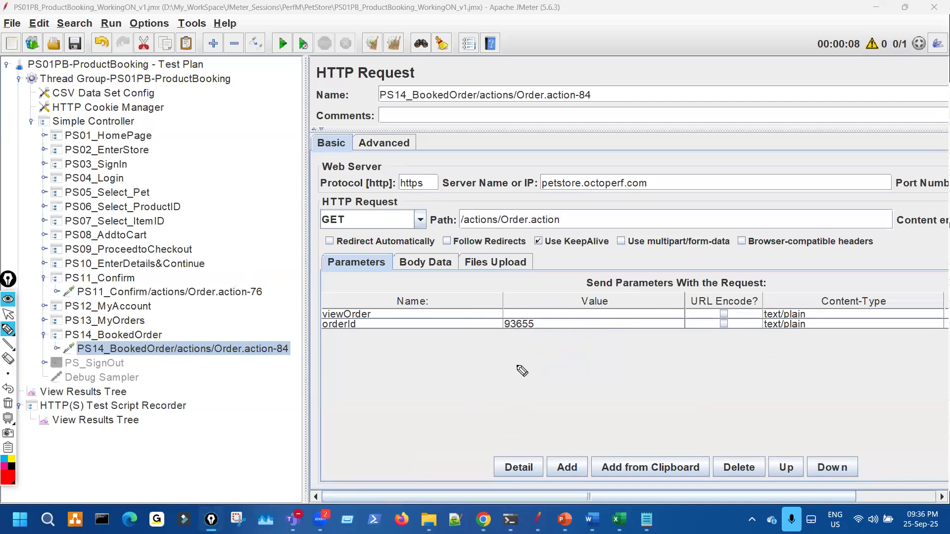
mouse_move(512, 312)
mouse_down()
mouse_move(541, 339)
mouse_move(535, 323)
mouse_move(510, 327)
mouse_up()
key(ctrl+shift+7)
key(ctrl+shift+2)
Show the replayed PS11_Confirm sample's response data and mark its order number and the PS11_Confirm request's number 76 in red ink.
click(114, 390)
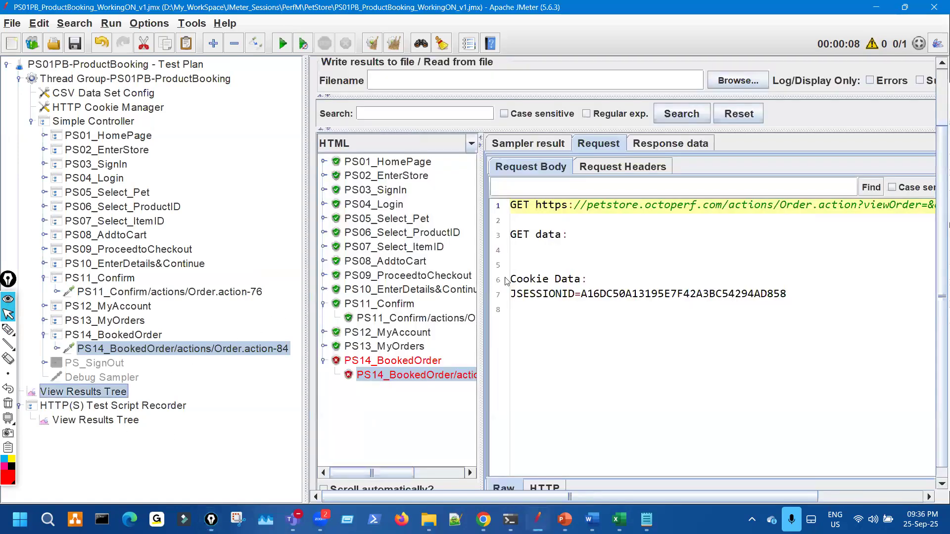
key(Up)
key(Up)
key(Up)
key(Up)
click(675, 143)
key(ctrl+shift+1)
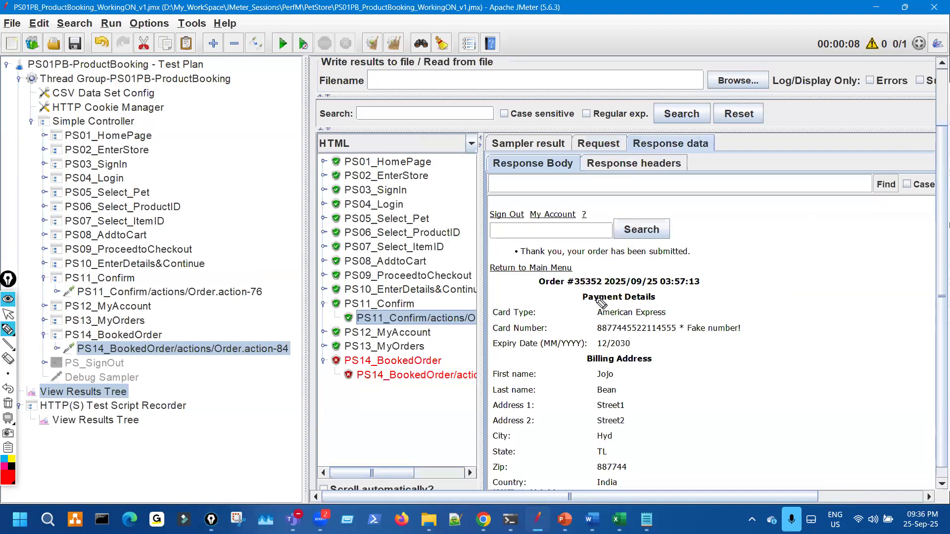
mouse_move(587, 278)
mouse_down()
mouse_move(594, 299)
mouse_move(609, 274)
mouse_move(569, 277)
mouse_move(616, 280)
mouse_up()
mouse_move(201, 298)
mouse_down()
mouse_move(292, 298)
mouse_move(275, 308)
mouse_move(261, 286)
mouse_up()
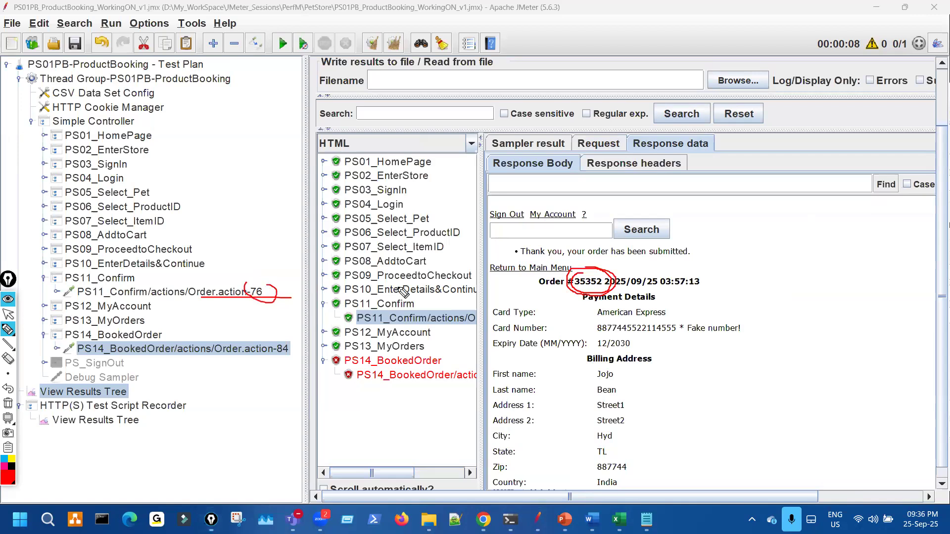
Re-circle the response's order number, mark PS13_MyOrders and the PS14_BookedOrder request in red ink, and clear all ink.
drag(612, 292, 561, 313)
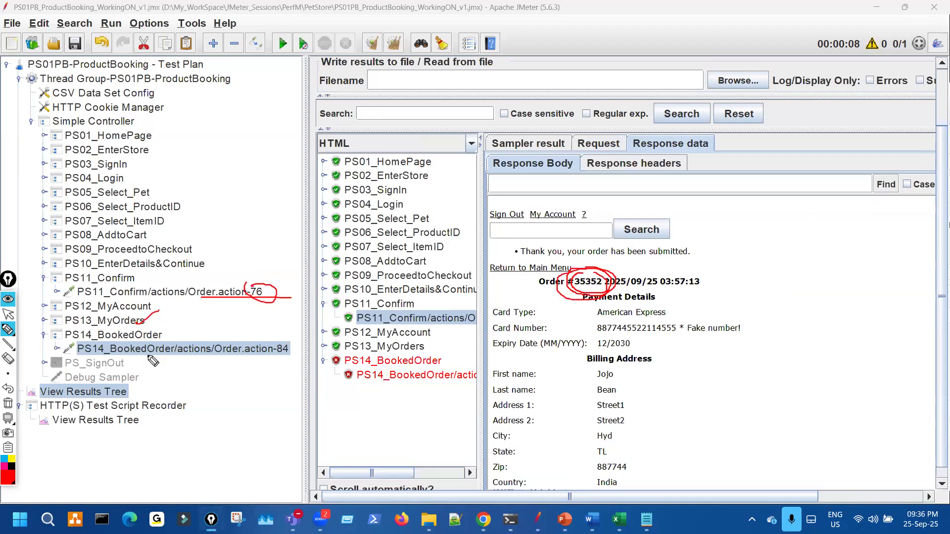
mouse_move(157, 348)
mouse_down()
mouse_move(151, 337)
mouse_move(191, 342)
mouse_up()
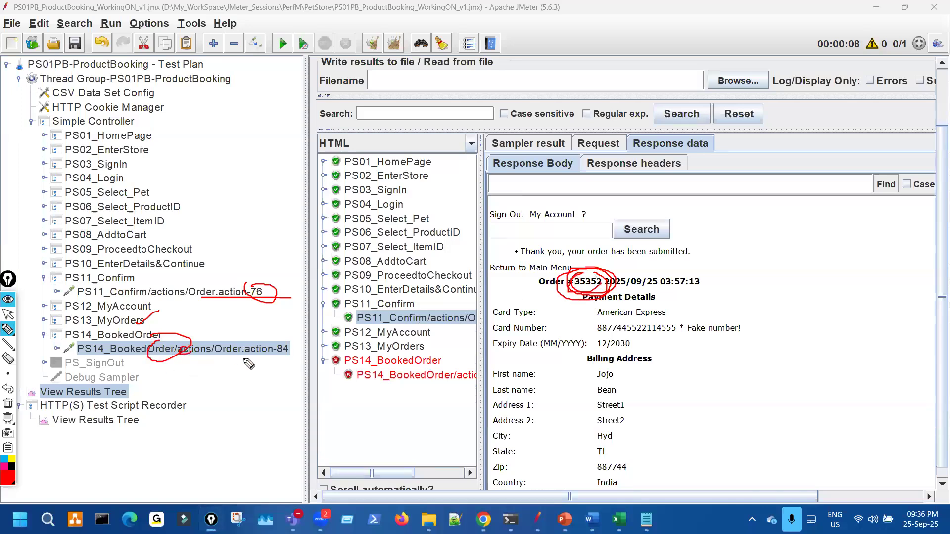
key(ctrl+shift+7)
key(ctrl+shift+2)
Reopen the PS14_BookedOrder request, highlight its orderId parameter value with red ink strokes, and clear them.
click(266, 350)
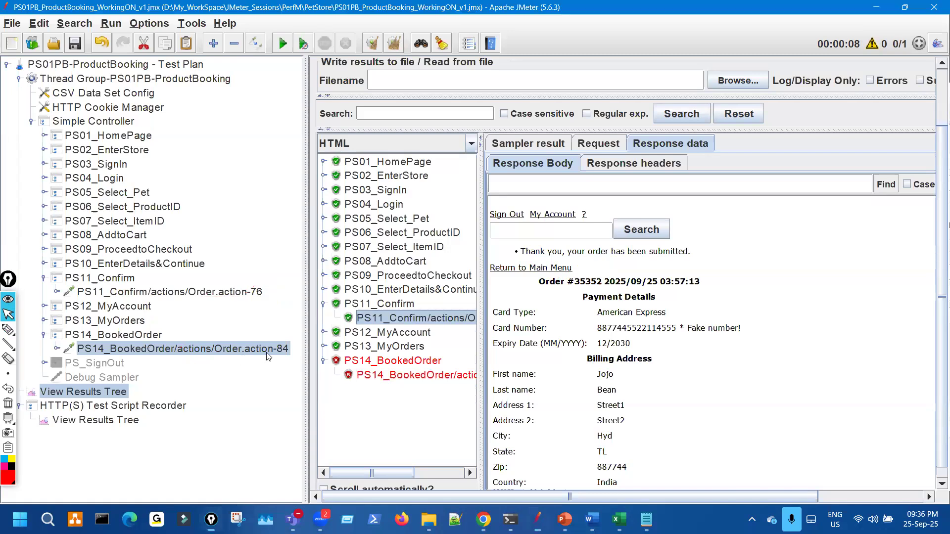
key(ctrl+shift+3)
mouse_move(514, 308)
mouse_down()
mouse_move(519, 343)
mouse_move(524, 311)
mouse_up()
mouse_move(605, 314)
mouse_down()
mouse_move(695, 313)
mouse_move(723, 326)
mouse_up()
mouse_move(523, 312)
mouse_down()
mouse_move(565, 331)
mouse_move(522, 308)
mouse_up()
key(ctrl+shift+7)
key(ctrl+shift+2)
Switch to JPetStore in Chrome, open the tenth order in My Orders, and mark the orderId in the page address in red ink.
key(alt+Tab)
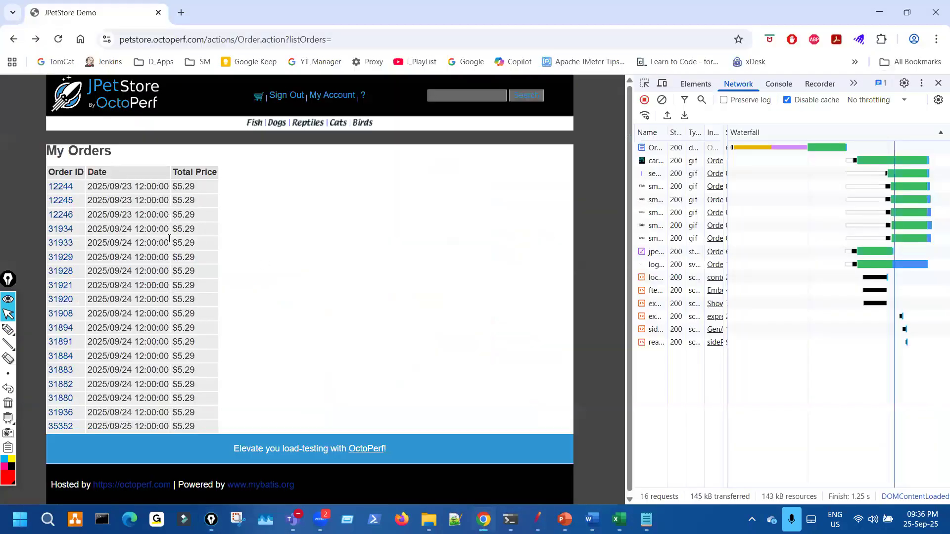
click(63, 314)
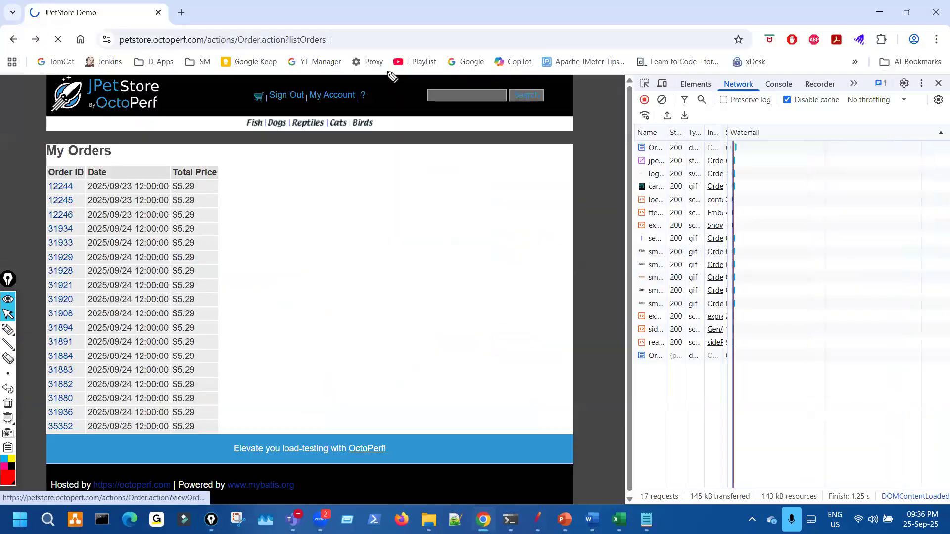
key(ctrl+shift+3)
mouse_move(388, 26)
mouse_down()
mouse_move(422, 37)
mouse_move(372, 41)
mouse_move(520, 50)
mouse_move(520, 64)
mouse_up()
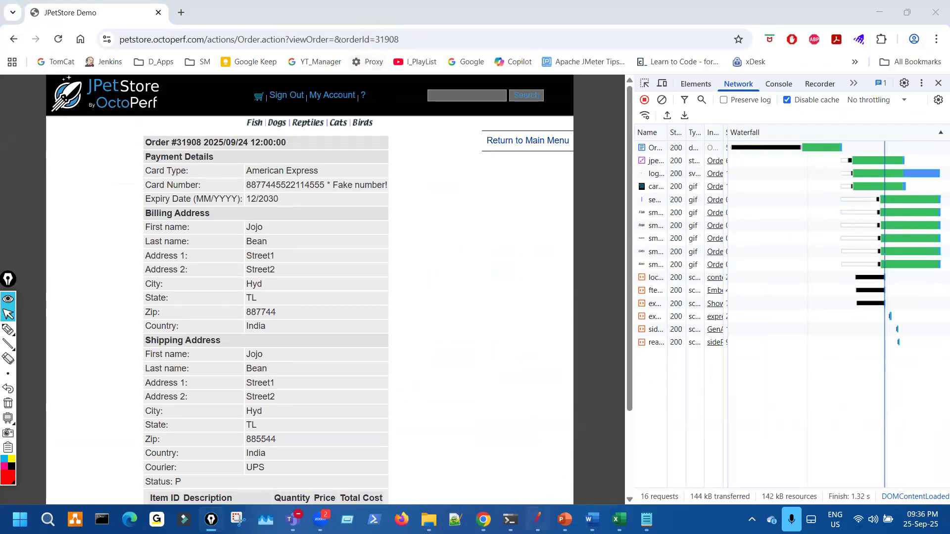
Switch to the scenarios workbook in Excel and mark transactions 11 Confirm and 14 Click Booked Order ID in red ink, then clear the ink.
click(537, 519)
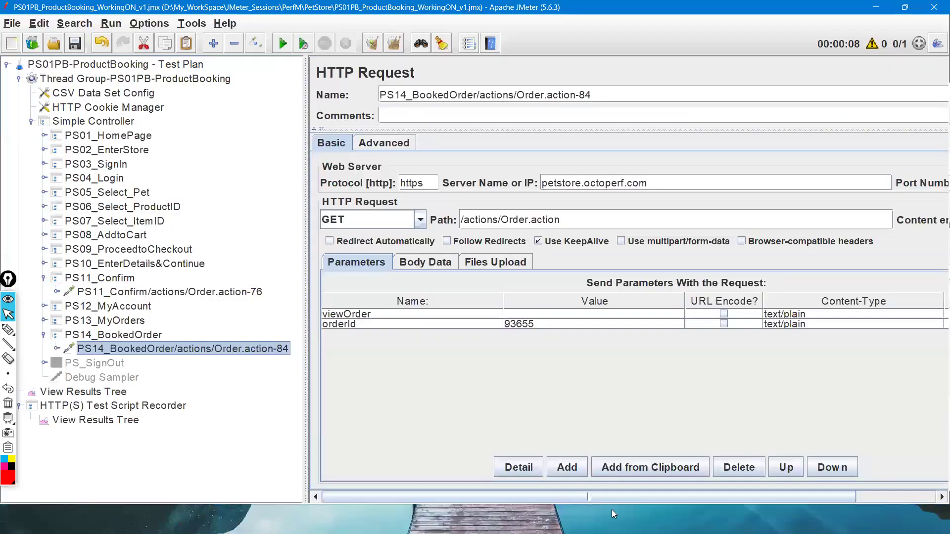
click(611, 509)
key(ctrl+shift+3)
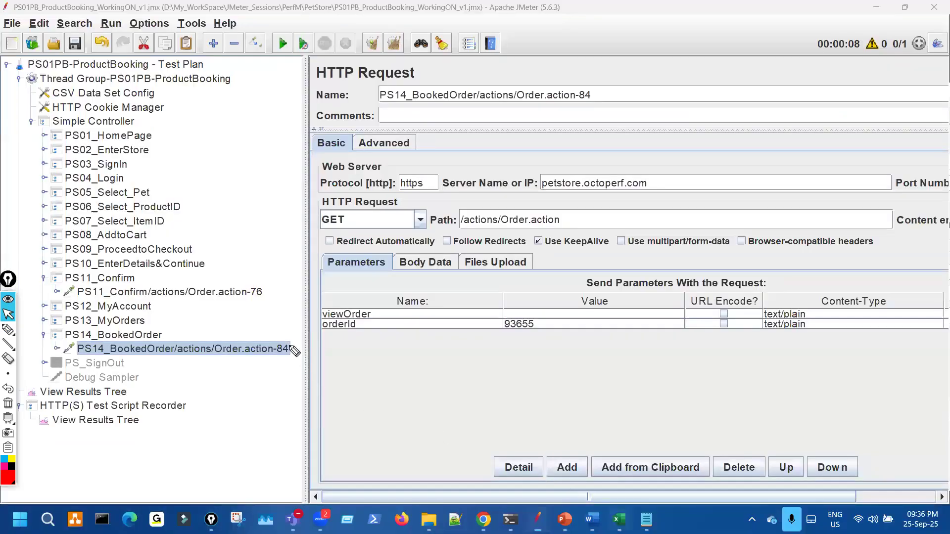
mouse_move(262, 325)
mouse_down()
mouse_move(268, 333)
mouse_move(289, 312)
mouse_up()
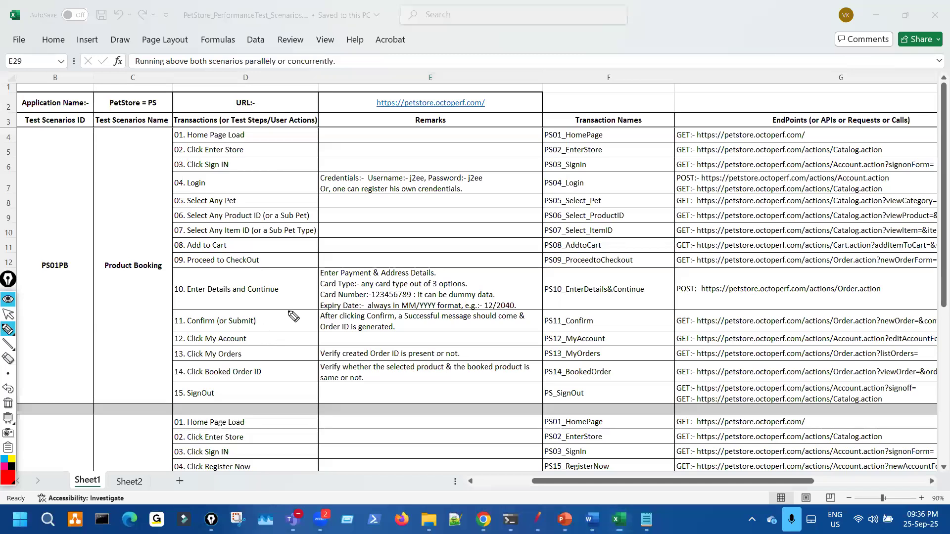
mouse_move(247, 380)
mouse_down()
mouse_move(280, 375)
mouse_move(270, 369)
mouse_up()
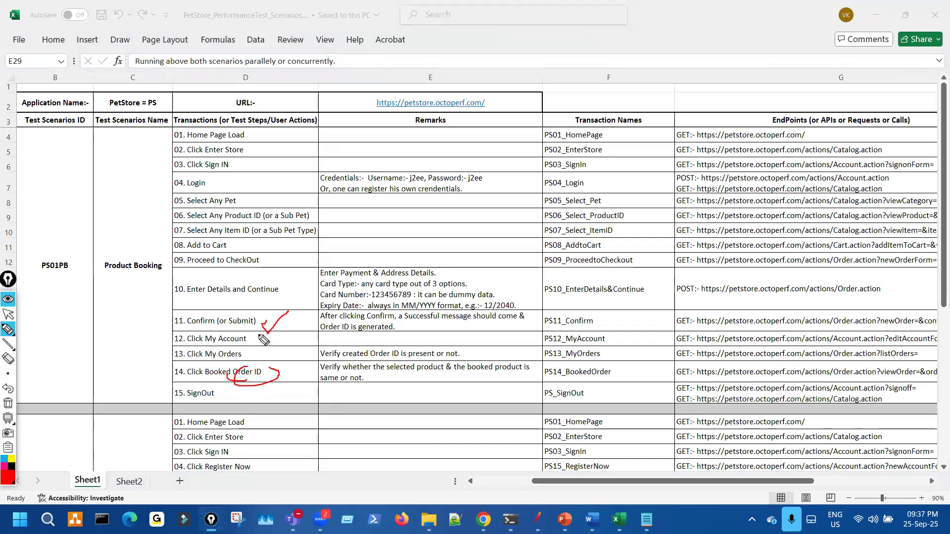
mouse_move(250, 320)
mouse_down()
mouse_move(221, 312)
mouse_move(248, 325)
mouse_up()
key(ctrl+shift+7)
Return to JMeter's replay results tree, mark the samples down to PS14_BookedOrder in red ink, and clear the marks.
key(alt+Tab)
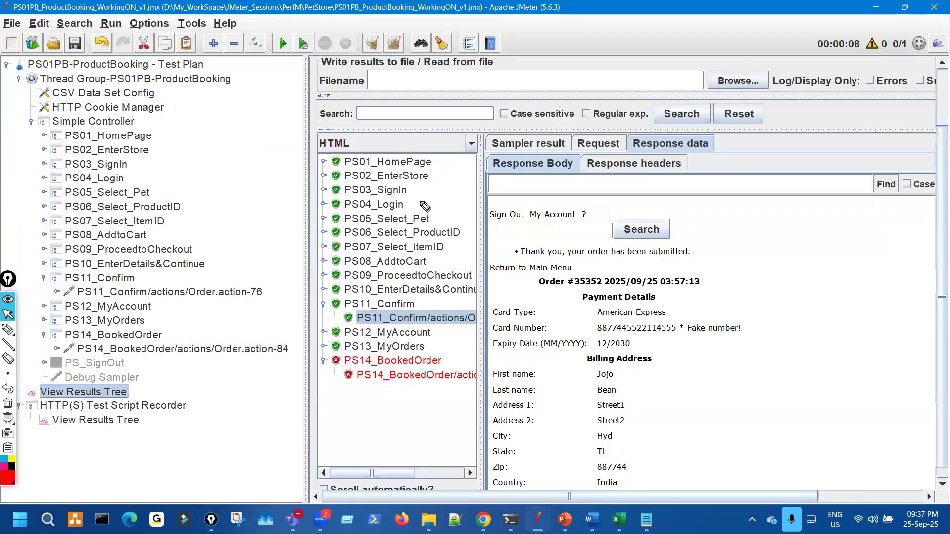
key(ctrl+shift+3)
mouse_move(416, 191)
mouse_down()
mouse_move(417, 321)
mouse_move(463, 300)
mouse_move(445, 342)
mouse_move(448, 319)
mouse_move(419, 349)
mouse_up()
mouse_move(447, 391)
mouse_down()
mouse_move(436, 369)
mouse_move(418, 396)
mouse_move(457, 376)
mouse_move(429, 386)
mouse_up()
key(ctrl+shift+7)
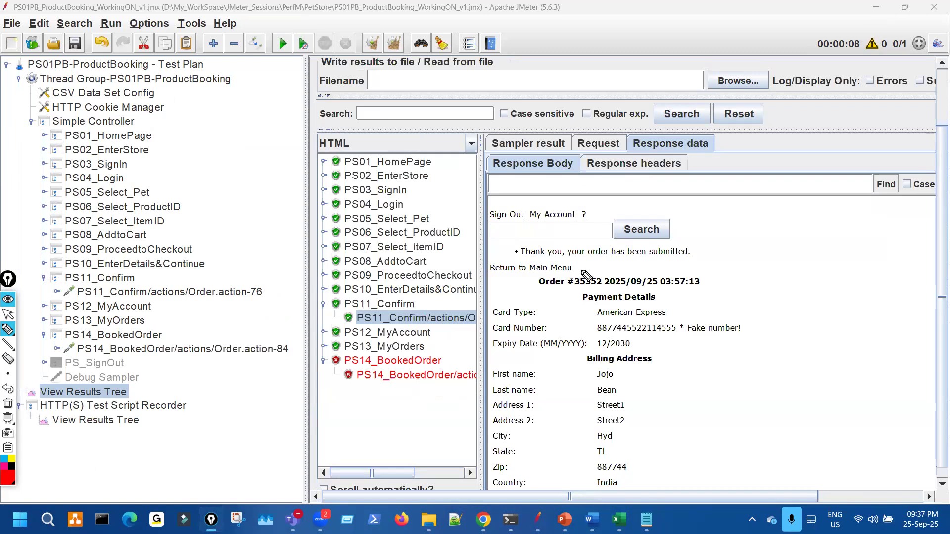
Underline the PS11_Confirm sample and circle its response's order number, and circle the orderId in the PS14_BookedOrder request in red ink.
drag(426, 323, 476, 319)
mouse_move(596, 271)
mouse_down()
mouse_move(574, 288)
mouse_move(605, 272)
mouse_up()
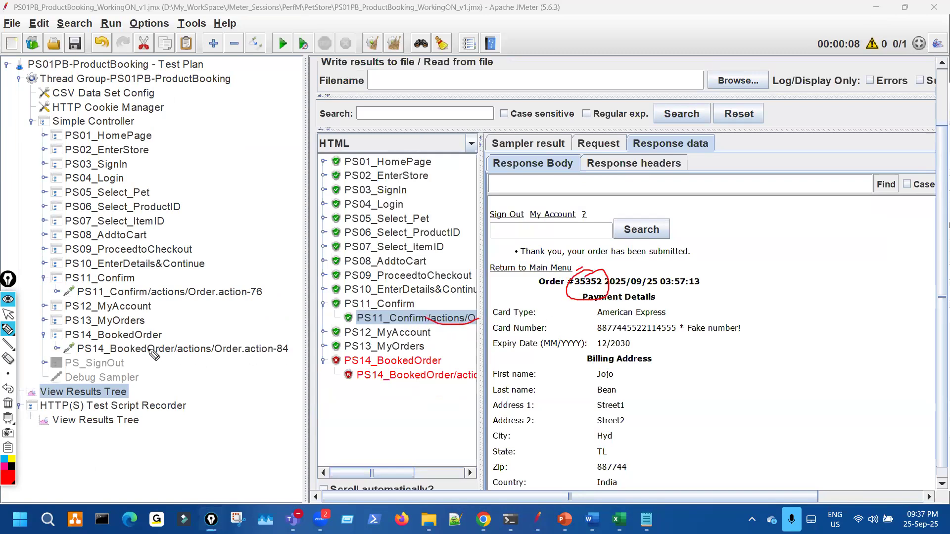
click(211, 350)
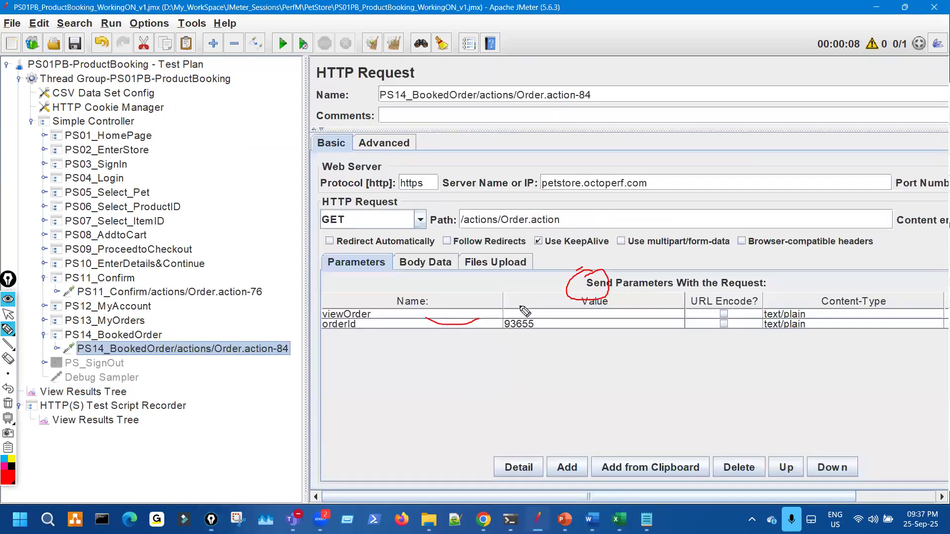
mouse_move(563, 338)
mouse_down()
mouse_move(494, 306)
mouse_move(491, 328)
mouse_up()
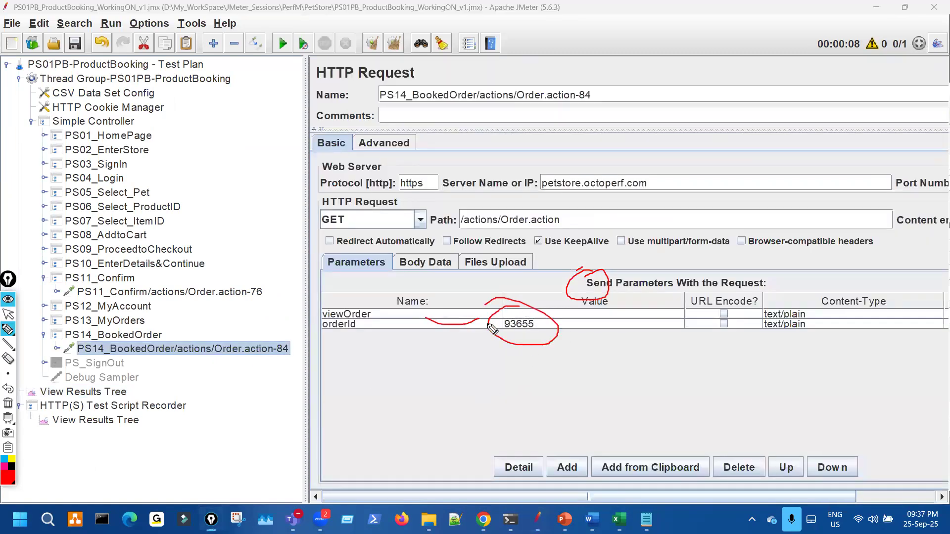
Clear the existing red marks, circle the orderId value of the PS14_BookedOrder request in red ink, and clear that circle.
key(ctrl+shift+7)
mouse_move(512, 312)
mouse_down()
mouse_move(504, 360)
mouse_move(535, 328)
mouse_up()
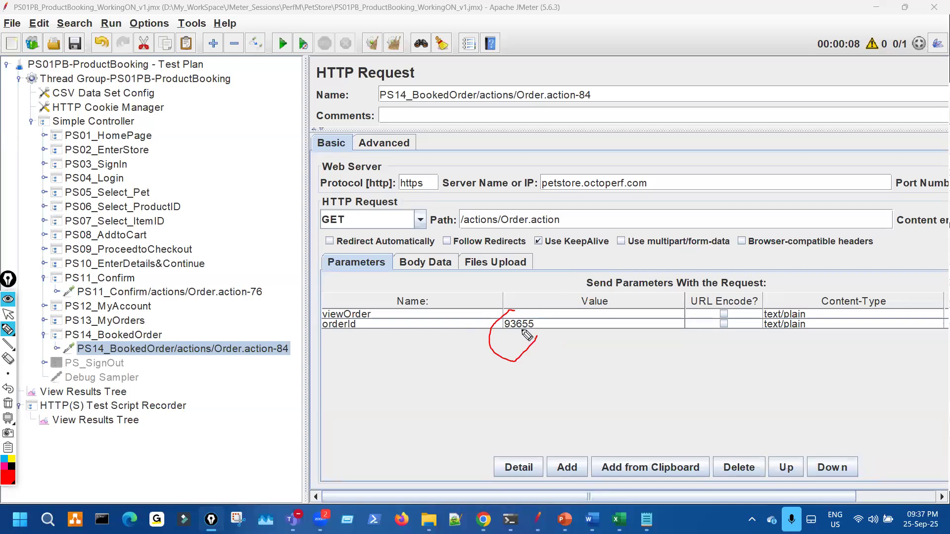
key(ctrl+shift+7)
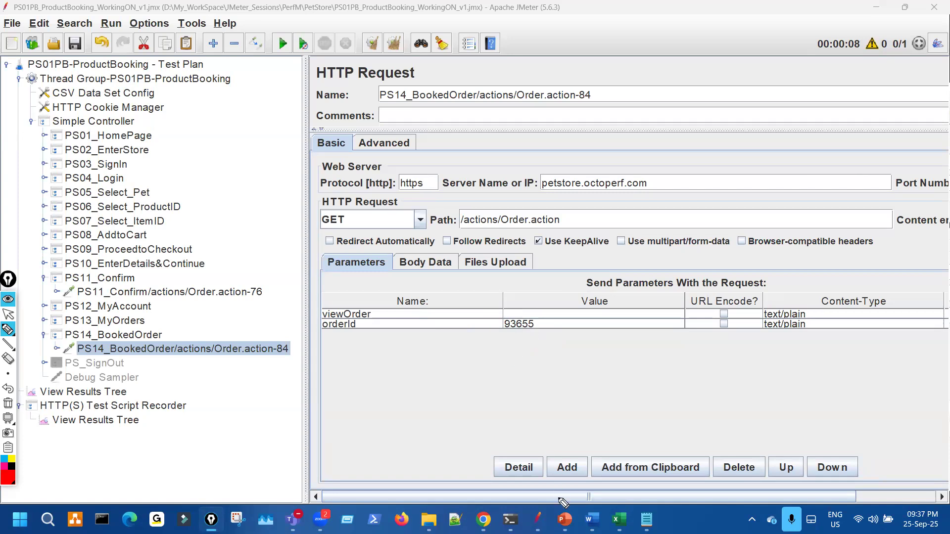
Switch to the PowerPoint slides, tick Customer ID through PNR Number in red ink, underline the N.B. line about the application UI, and clear the ink.
key(ctrl+shift+2)
click(564, 519)
key(ctrl+shift+3)
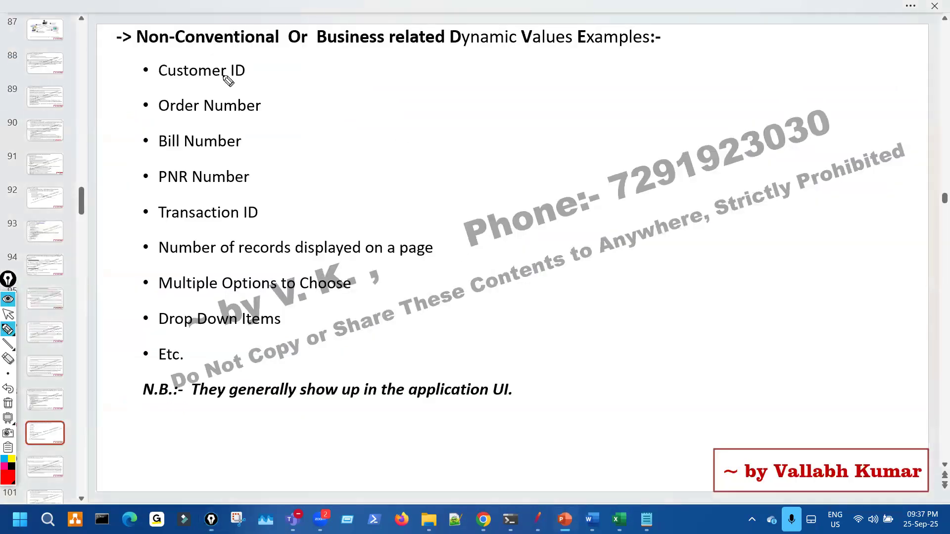
drag(221, 77, 247, 61)
drag(284, 98, 227, 107)
drag(242, 143, 268, 134)
drag(232, 173, 267, 154)
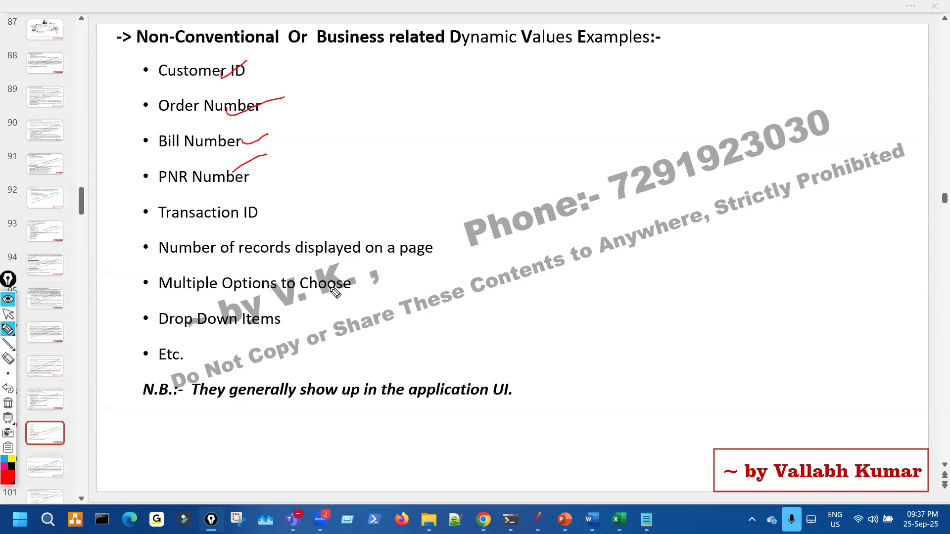
drag(235, 404, 562, 406)
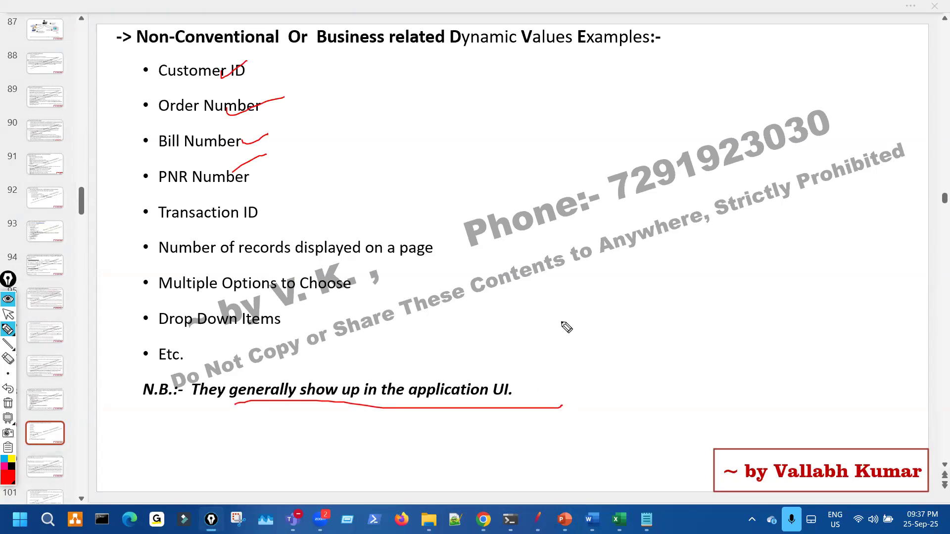
key(ctrl+shift+7)
key(ctrl+shift+2)
key(ctrl+shift+3)
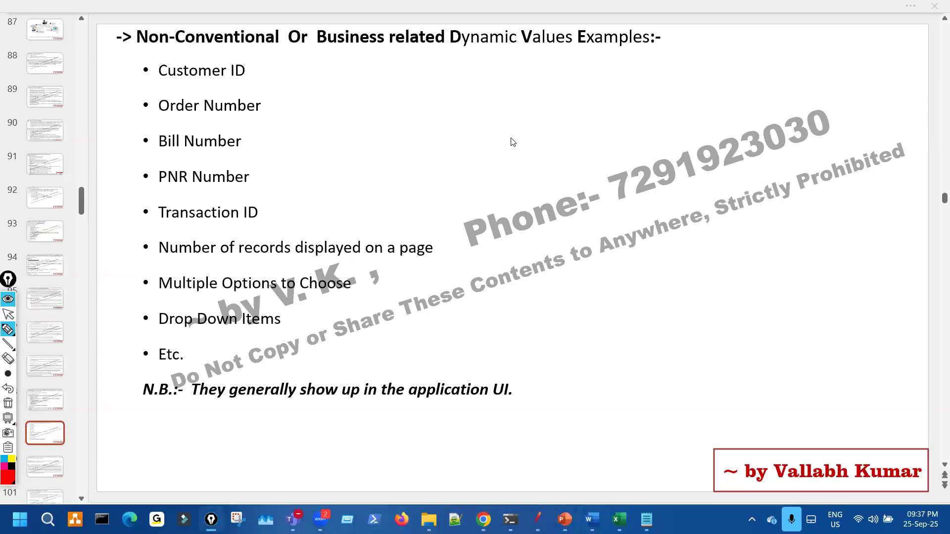
Go to the "Doing Correlation in JMeter Script" slide, mark the tip on correlating non-conventional dynamic values in red ink, and clear the marks.
key(ctrl+shift+2)
scroll(510, 148, down, 3)
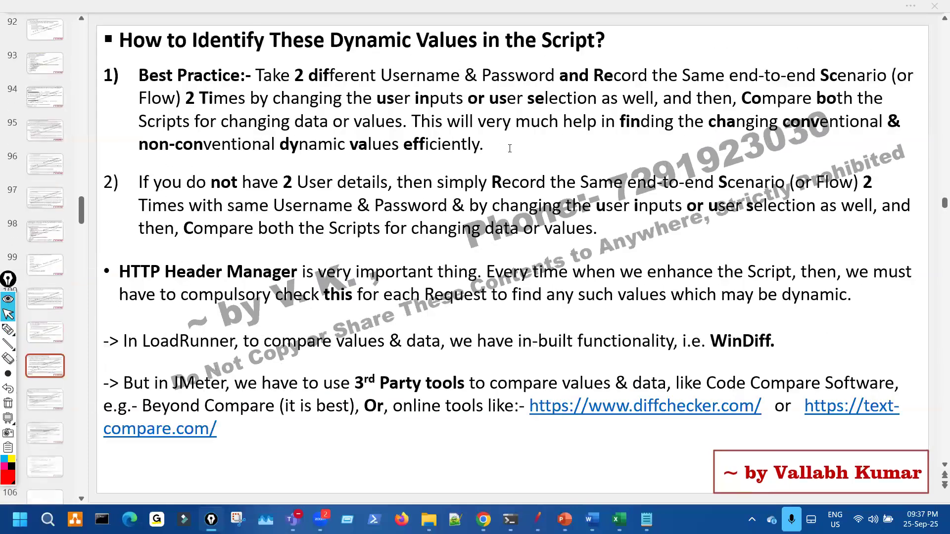
scroll(510, 152, down, 2)
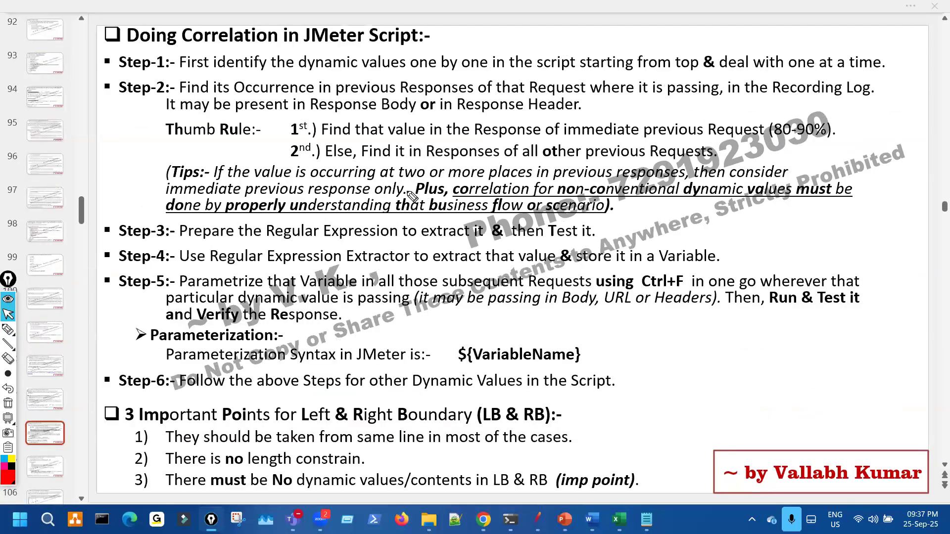
key(ctrl+shift+1)
drag(403, 185, 424, 179)
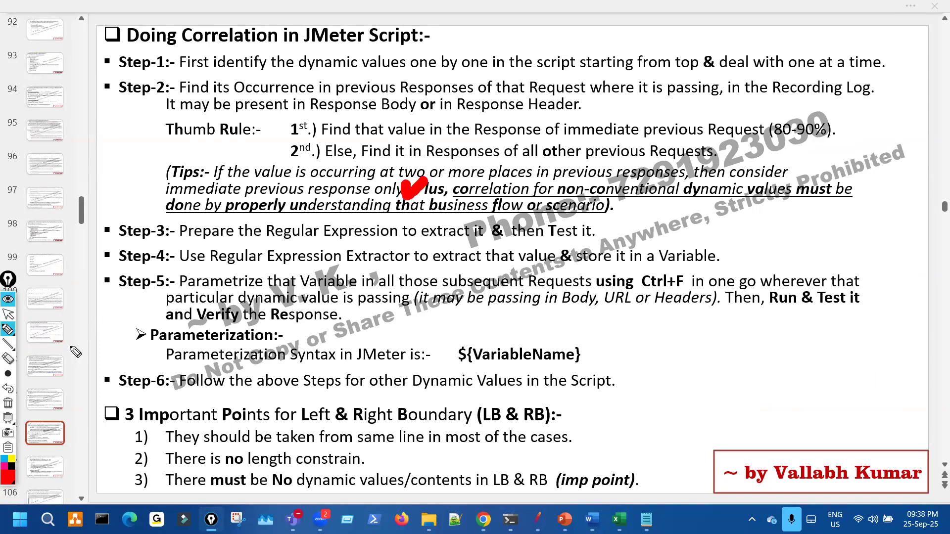
key(ctrl+shift+7)
key(ctrl+shift+2)
mouse_move(10, 377)
key(ctrl+shift+1)
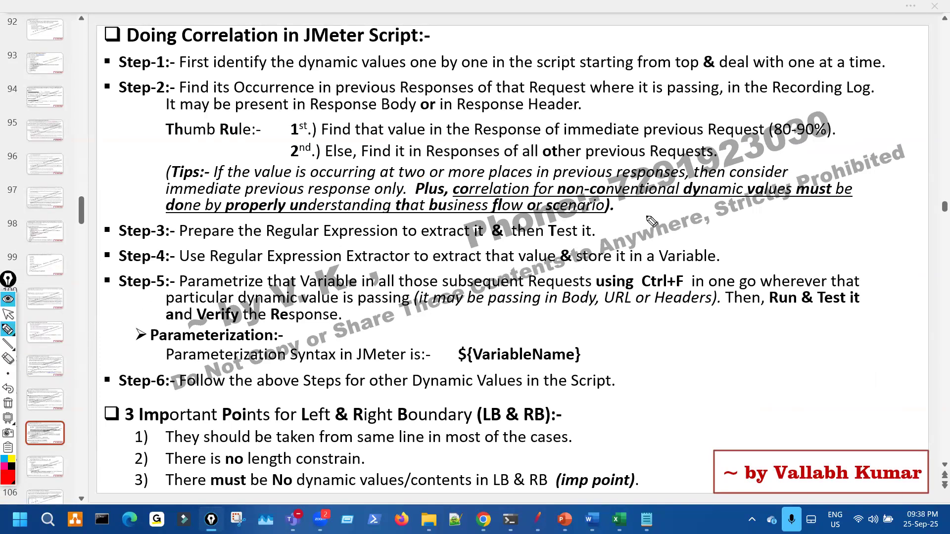
mouse_move(396, 228)
mouse_down()
mouse_move(578, 231)
mouse_move(484, 191)
mouse_move(341, 190)
mouse_up()
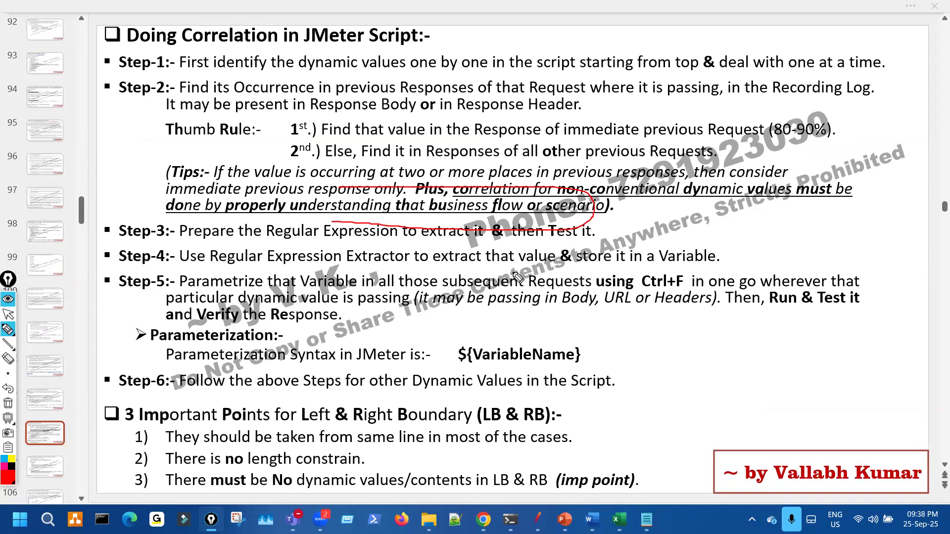
key(ctrl+shift+7)
key(ctrl+shift+2)
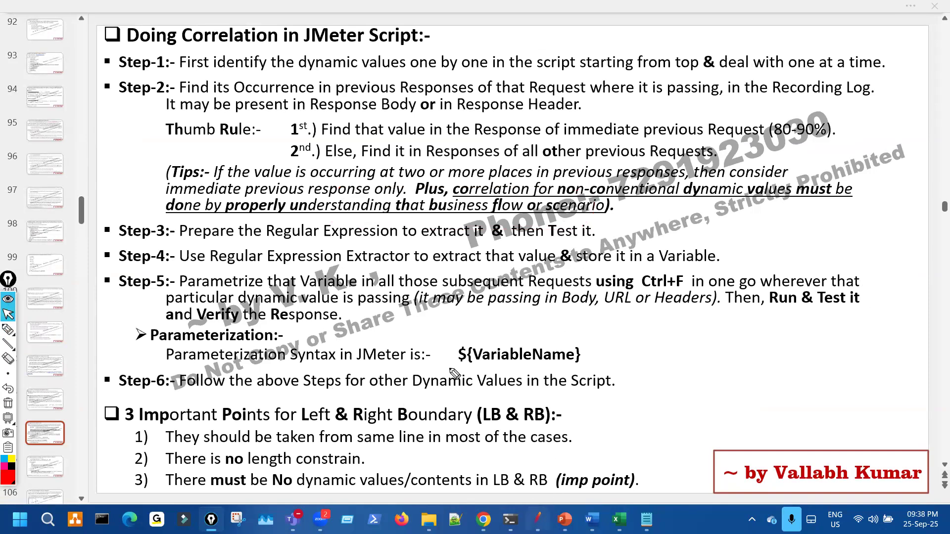
Return to JMeter, circle the orderId value and the PS11_Confirm request in red ink, and draw a line under the orderId value.
key(alt+Tab)
key(ctrl+shift+3)
mouse_move(522, 303)
mouse_down()
mouse_move(526, 348)
mouse_move(508, 306)
mouse_up()
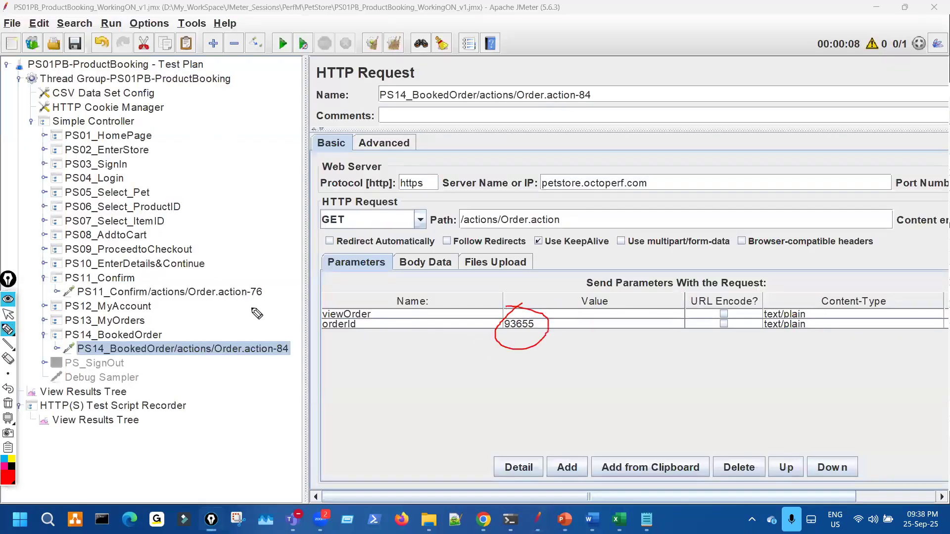
mouse_move(207, 283)
mouse_down()
mouse_move(219, 297)
mouse_move(221, 286)
mouse_up()
drag(506, 354, 618, 341)
drag(552, 369, 569, 367)
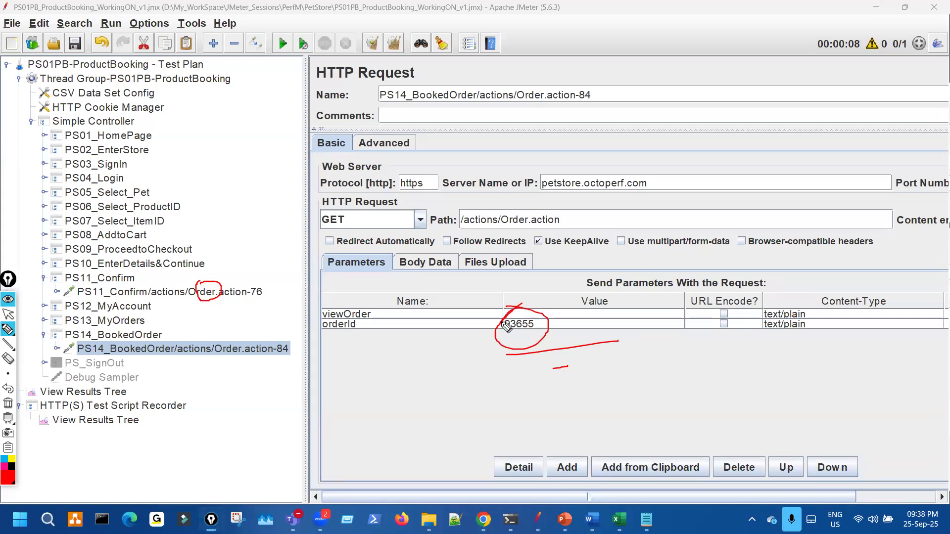
Circle the orderId value and the PS11_Confirm and PS14_BookedOrder requests, draw an arrow toward the orderId, and clear the ink.
drag(506, 327, 510, 308)
drag(517, 352, 538, 340)
drag(197, 279, 204, 295)
mouse_move(269, 338)
mouse_down()
mouse_move(259, 345)
mouse_move(277, 350)
mouse_up()
click(388, 366)
drag(480, 345, 491, 364)
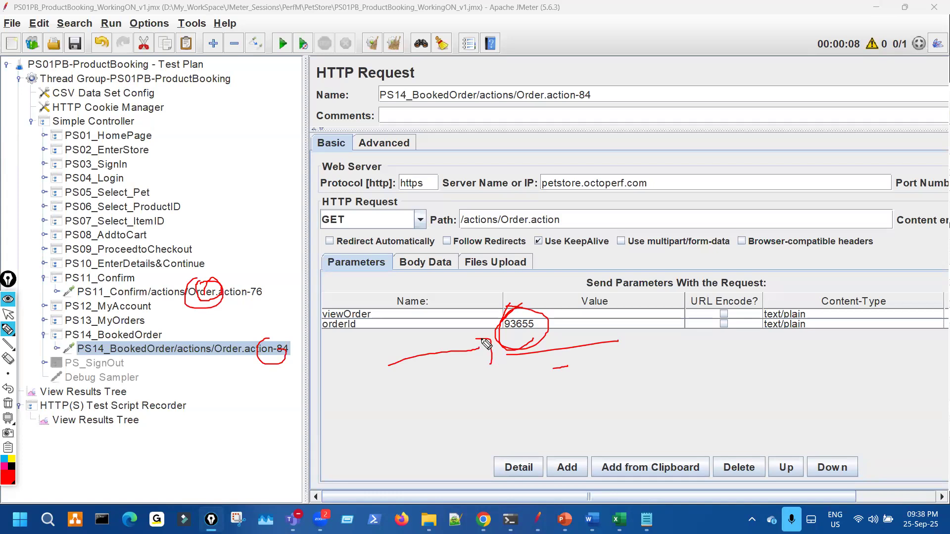
drag(32, 151, 22, 246)
key(Escape)
Open the PS05_Select_Pet catalog request, circle its categoryId value FISH in red ink, and clear the circle.
click(44, 192)
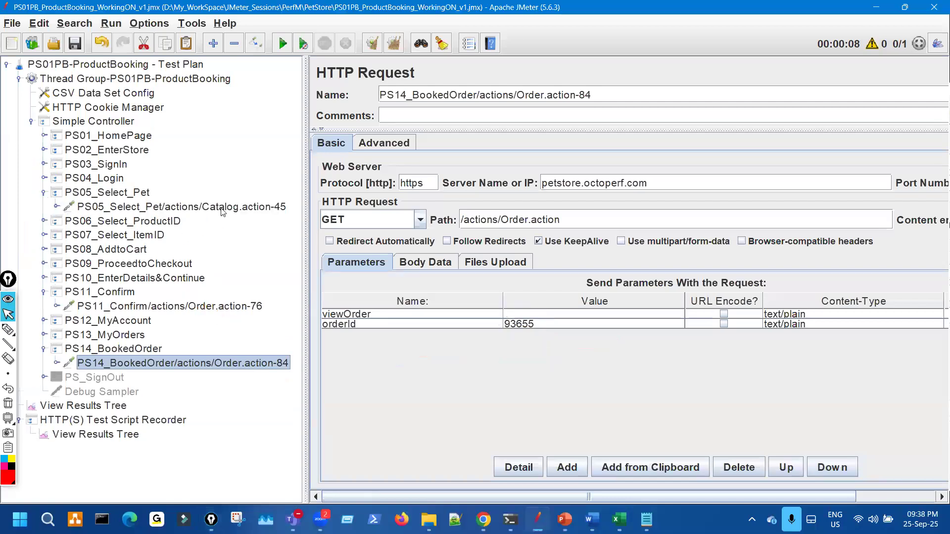
click(223, 207)
key(ctrl+shift+3)
drag(504, 313, 502, 306)
key(Escape)
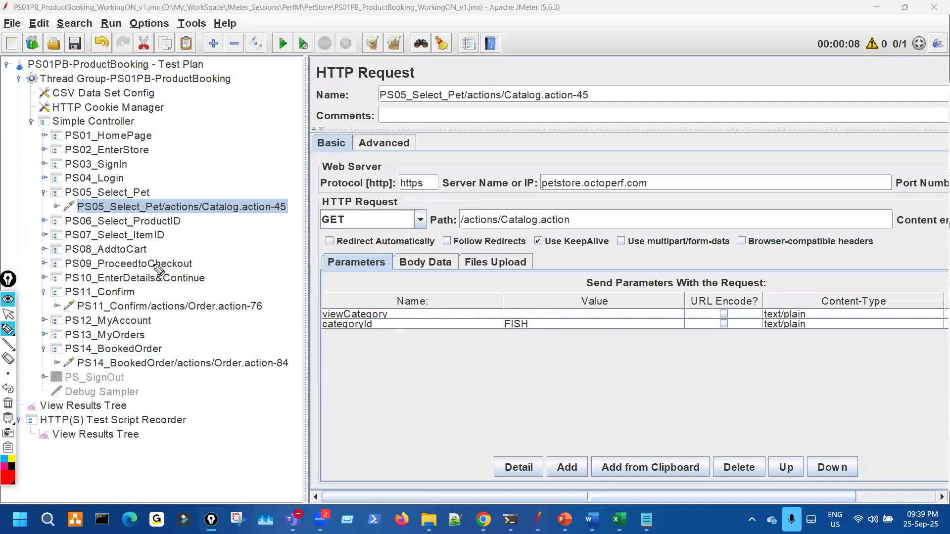
Open the PS06_Select_ProductID request and mark its parameter value in red ink, and open the PS07_Select_ItemID request to examine its itemId.
click(43, 221)
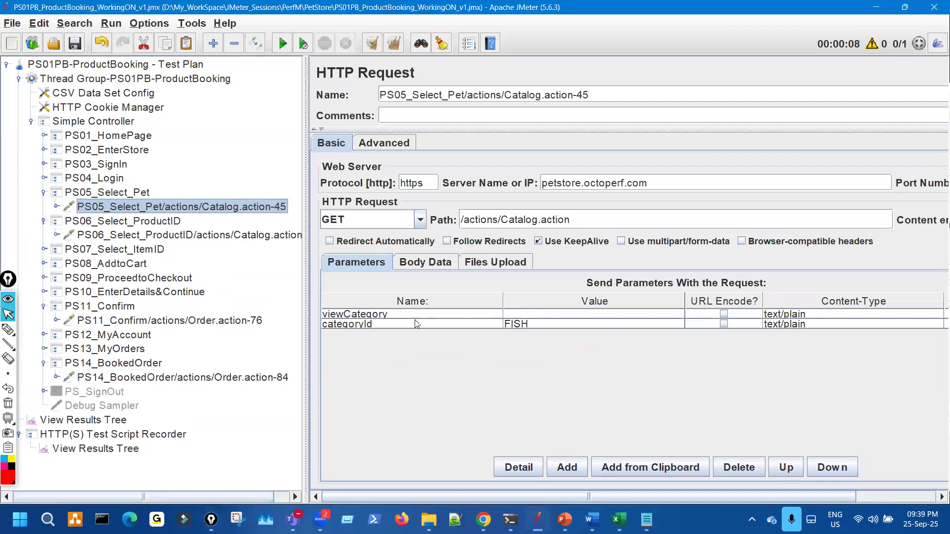
click(197, 235)
key(ctrl+shift+3)
mouse_move(516, 316)
mouse_down()
mouse_move(524, 302)
mouse_move(513, 305)
mouse_move(515, 345)
mouse_move(517, 300)
mouse_up()
key(Escape)
click(43, 250)
click(187, 263)
key(ctrl+shift+3)
key(Escape)
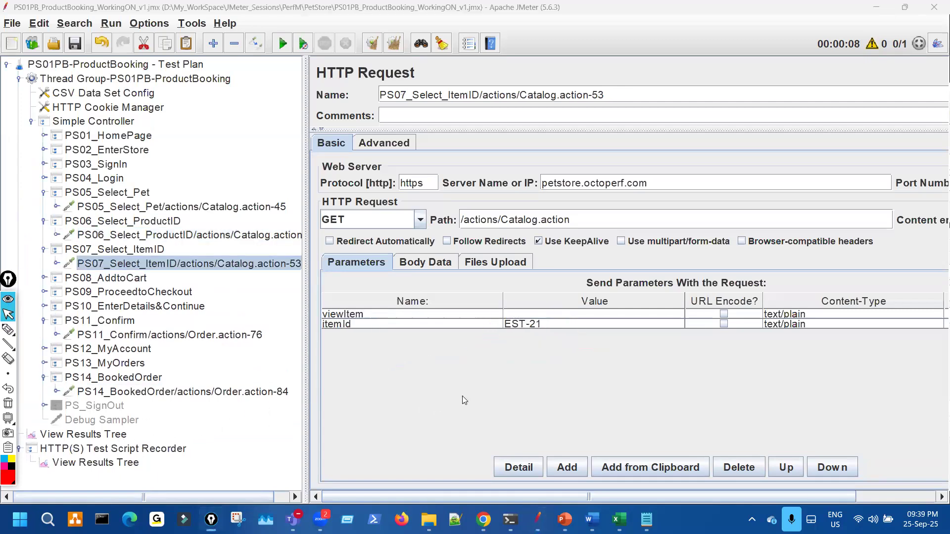
In the replay results tree, circle the ordered item in the PS11_Confirm response, mark the PS05 to PS07 requests in red ink, and clear the marks.
click(83, 434)
scroll(568, 436, down, 5)
key(ctrl+shift+3)
mouse_move(589, 467)
mouse_down()
mouse_move(467, 475)
mouse_move(503, 456)
mouse_up()
mouse_move(174, 204)
mouse_down()
mouse_move(187, 222)
mouse_move(171, 260)
mouse_up()
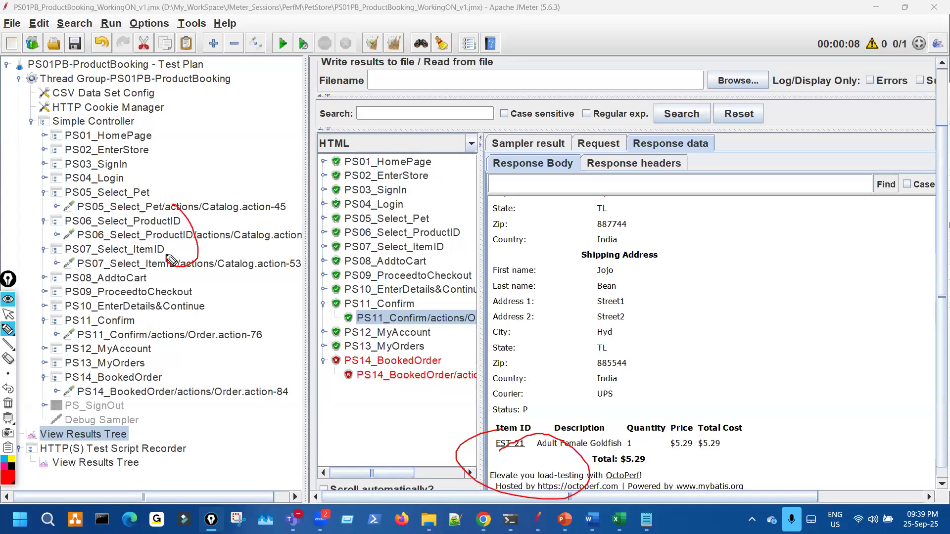
key(ctrl+shift+7)
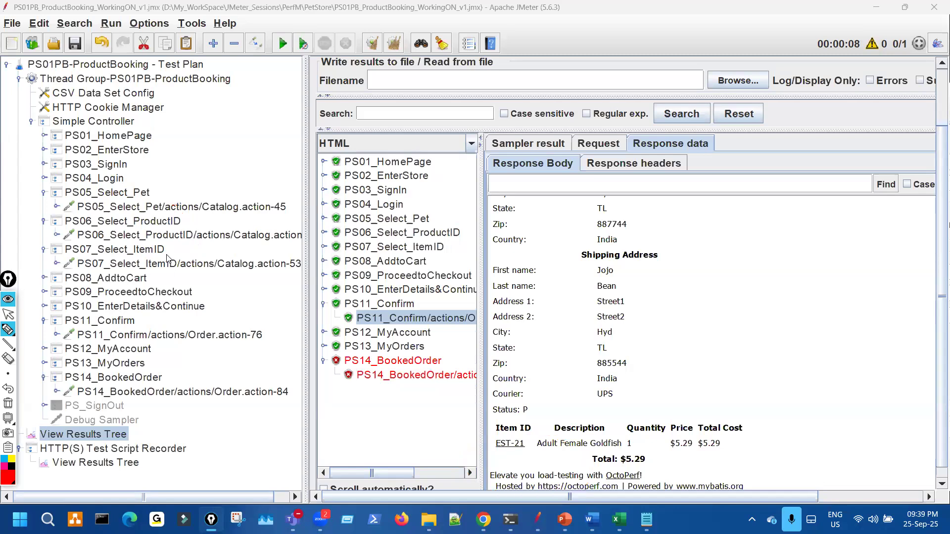
Collapse the PS05_Select_Pet, PS06_Select_ProductID and PS07_Select_ItemID controllers in the test plan.
key(ctrl+shift+1)
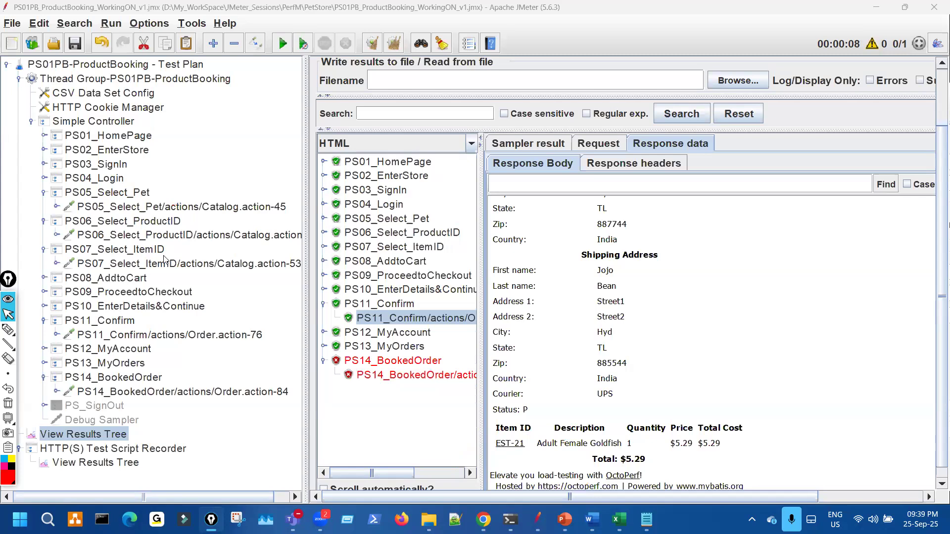
click(48, 197)
click(44, 193)
click(44, 207)
click(44, 221)
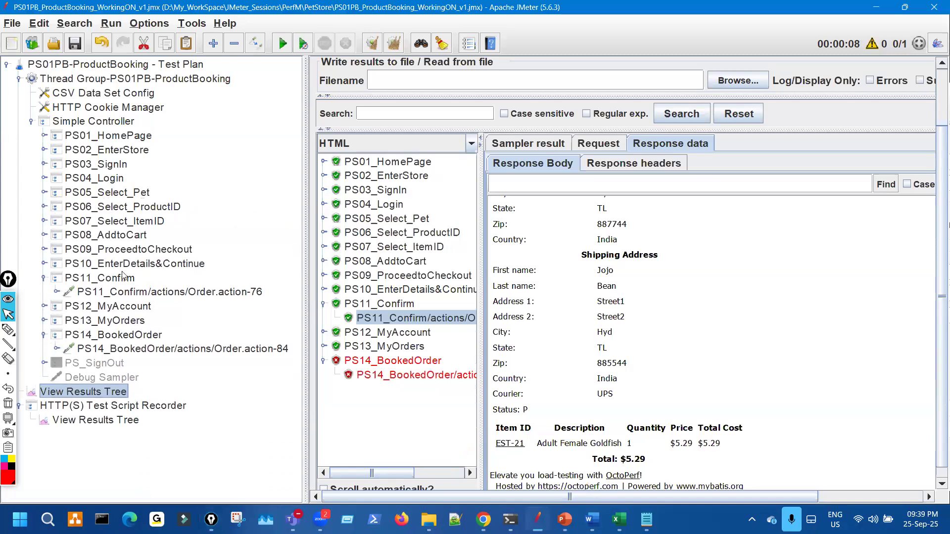
Examine the PS11_Confirm request's parameters, and reopen the PS14_BookedOrder request.
click(123, 280)
key(Down)
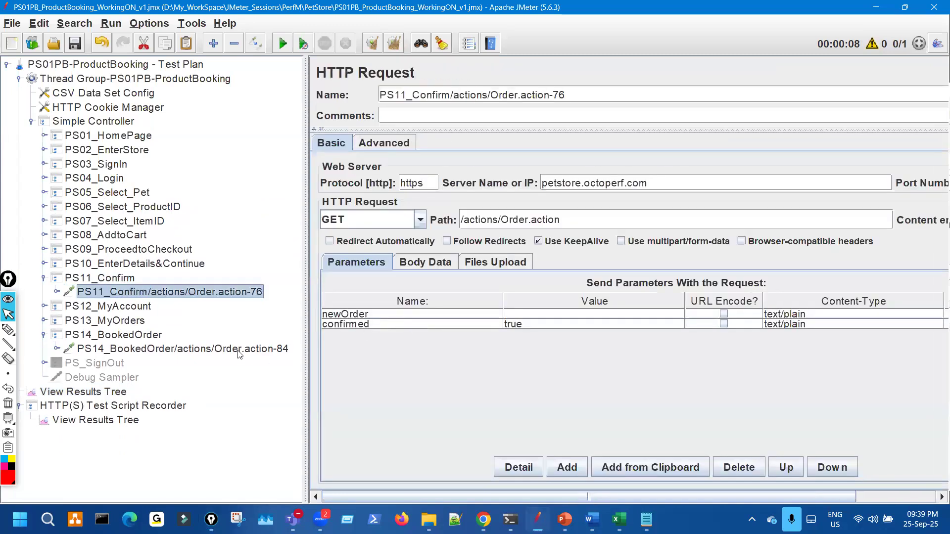
click(232, 349)
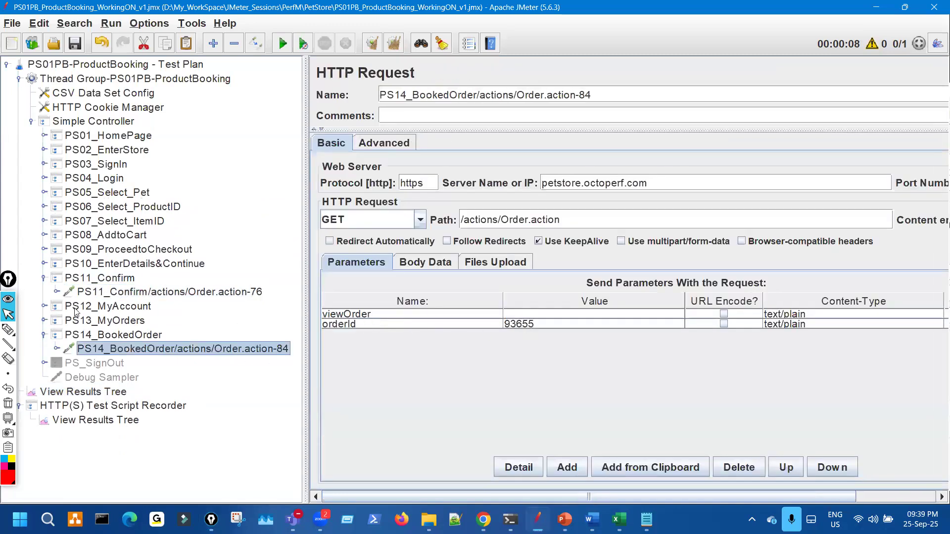
Mark the flow from PS11_Confirm down to PS14_BookedOrder with a red arrow, circle both requests and the orderId value, and clear the ink.
click(8, 329)
drag(225, 249, 235, 322)
mouse_move(203, 284)
mouse_down()
mouse_move(193, 300)
mouse_move(200, 289)
mouse_up()
drag(252, 343, 287, 370)
drag(491, 340, 556, 343)
drag(551, 339, 566, 349)
mouse_move(508, 310)
mouse_down()
mouse_move(532, 338)
mouse_move(523, 316)
mouse_up()
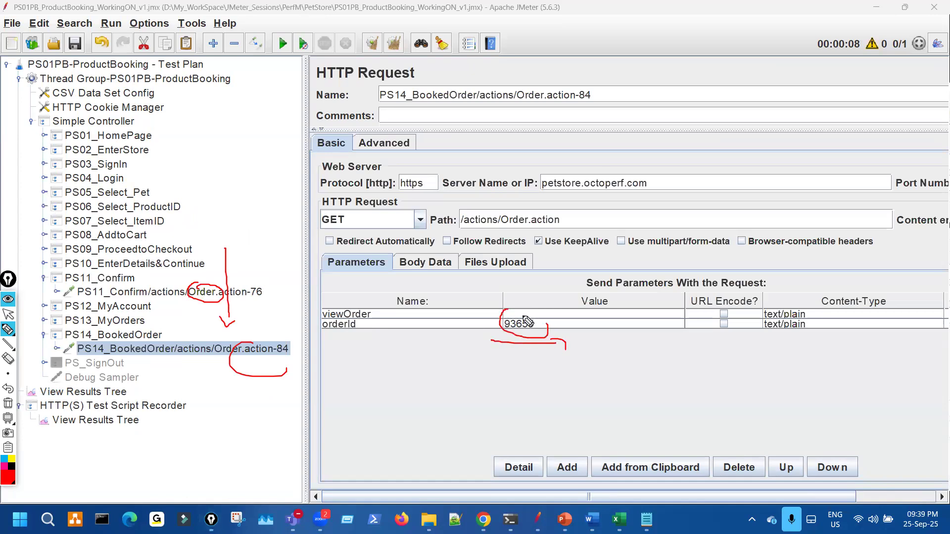
key(ctrl+shift+7)
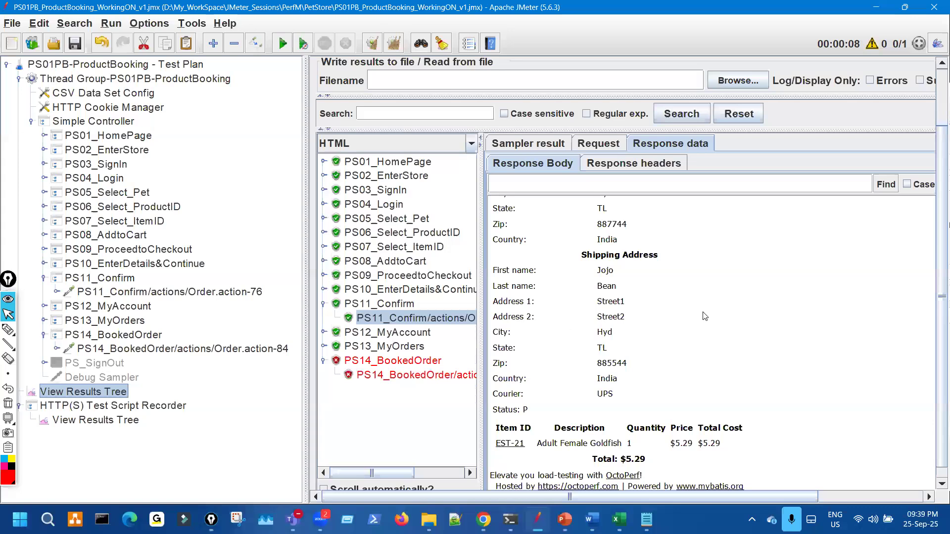
Widen the sample list in the replay results tree, circle the PS11_Confirm sample and its response's order number in red ink, and clear the marks.
scroll(704, 316, up, 8)
drag(575, 223, 576, 224)
key(ctrl+shift+3)
mouse_move(536, 304)
mouse_down()
mouse_move(577, 328)
mouse_move(536, 293)
mouse_up()
mouse_move(687, 291)
mouse_down()
mouse_move(692, 267)
mouse_move(702, 285)
mouse_move(690, 263)
mouse_move(680, 272)
mouse_up()
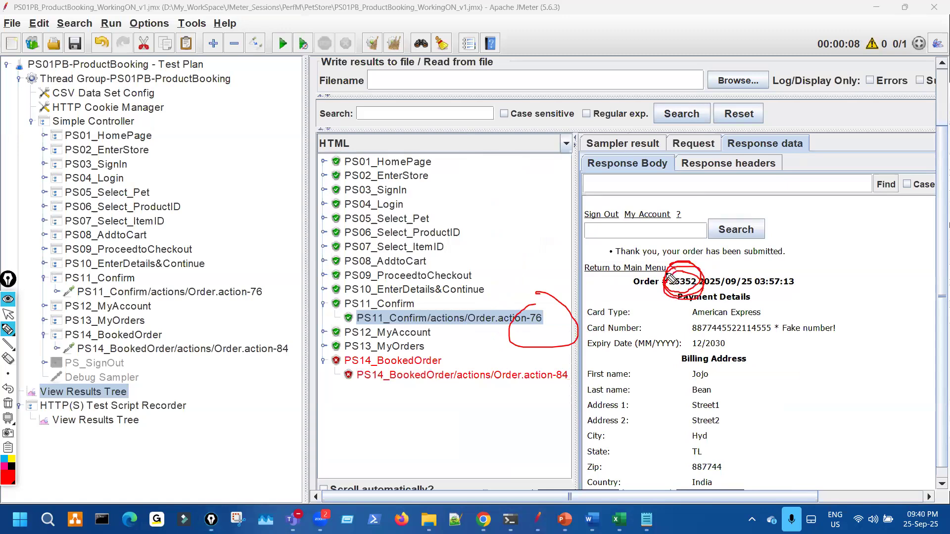
key(ctrl+shift+7)
key(ctrl+shift+2)
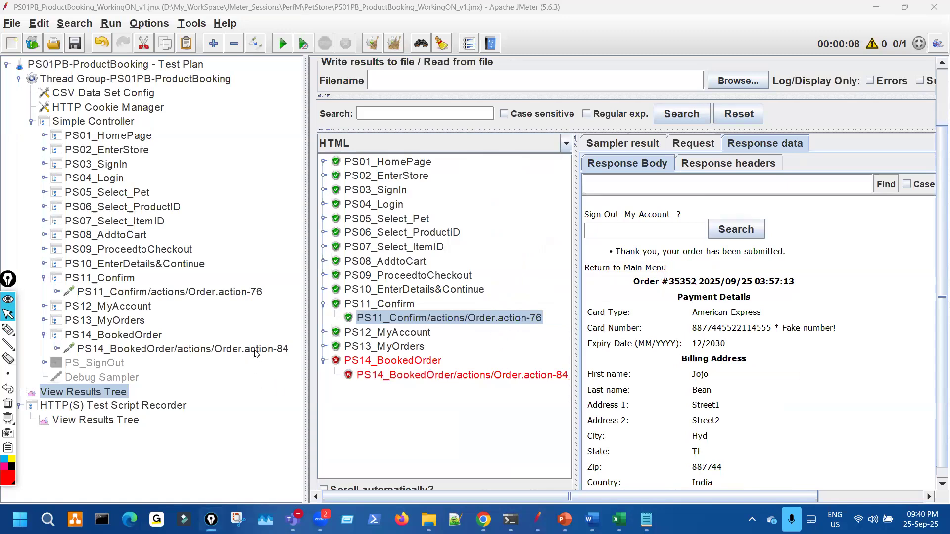
Open the PS14_BookedOrder request, circle its orderId value and PS11_Confirm's number 76, draw an arrow beneath PS14_BookedOrder, and clear all ink.
click(256, 349)
key(ctrl+shift+3)
mouse_move(505, 307)
mouse_down()
mouse_move(525, 308)
mouse_move(509, 355)
mouse_up()
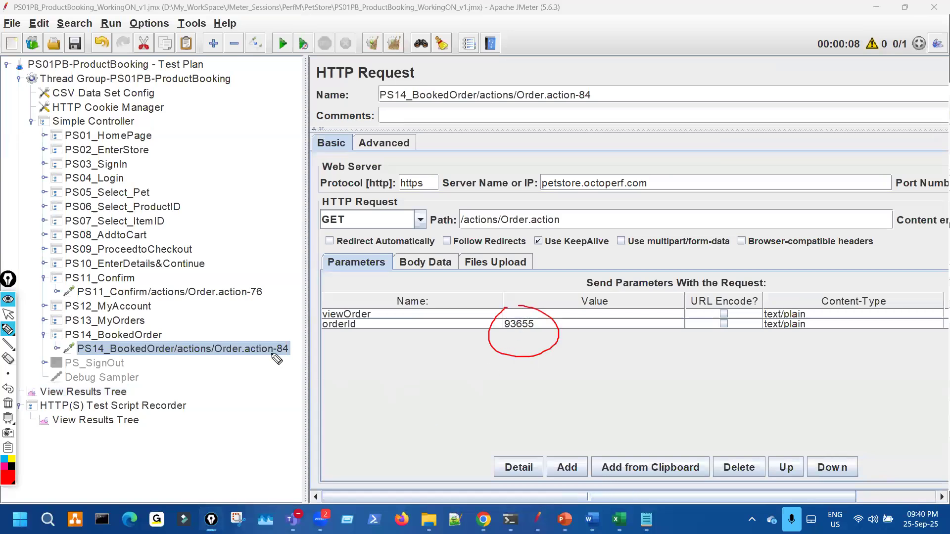
mouse_move(250, 293)
mouse_down()
mouse_move(271, 286)
mouse_move(251, 295)
mouse_up()
mouse_move(270, 365)
mouse_down()
mouse_move(419, 365)
mouse_move(411, 382)
mouse_up()
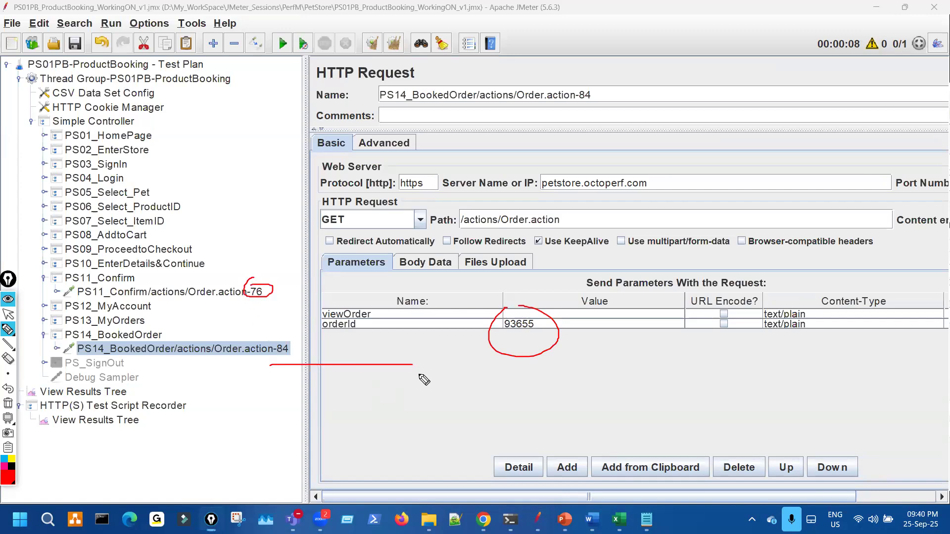
mouse_move(513, 306)
mouse_down()
mouse_move(496, 342)
mouse_move(505, 314)
mouse_up()
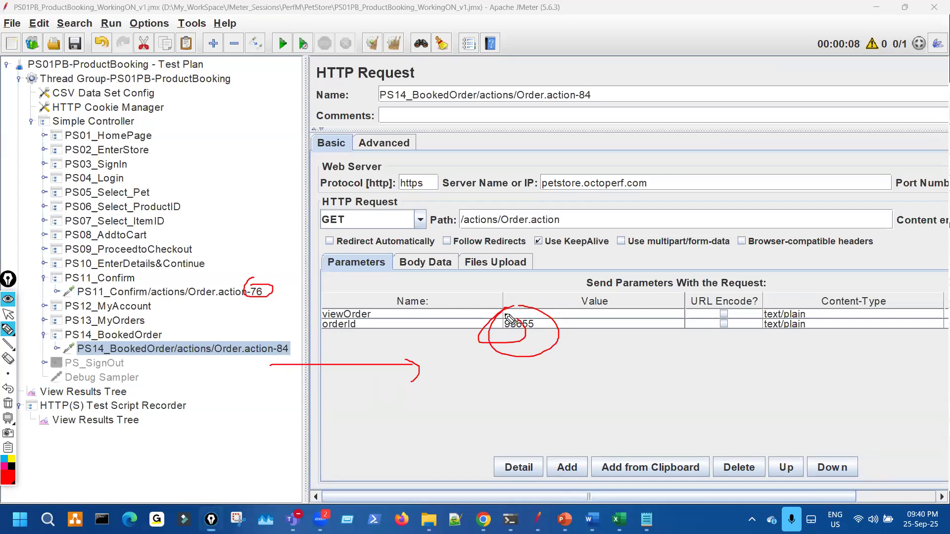
drag(223, 213, 226, 298)
mouse_move(517, 306)
mouse_down()
mouse_move(537, 346)
mouse_move(533, 326)
mouse_up()
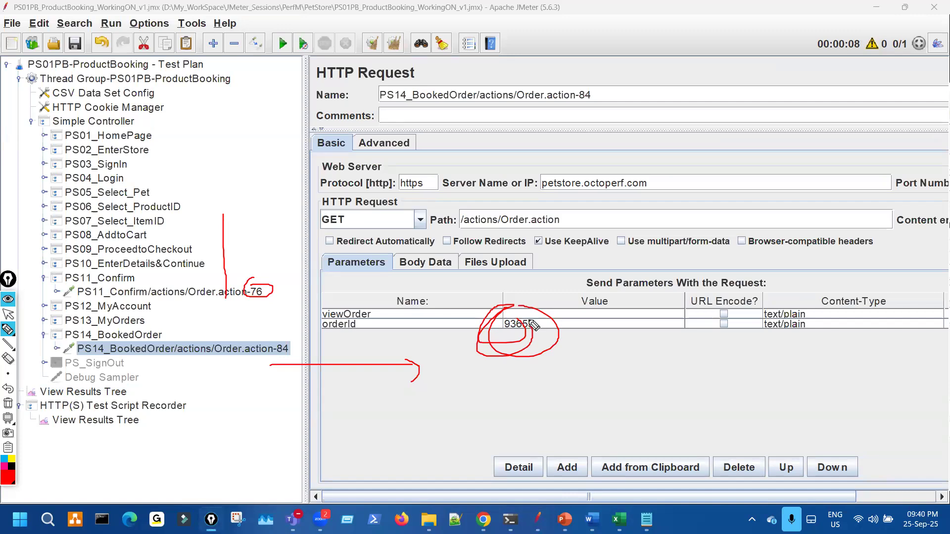
key(ctrl+shift+7)
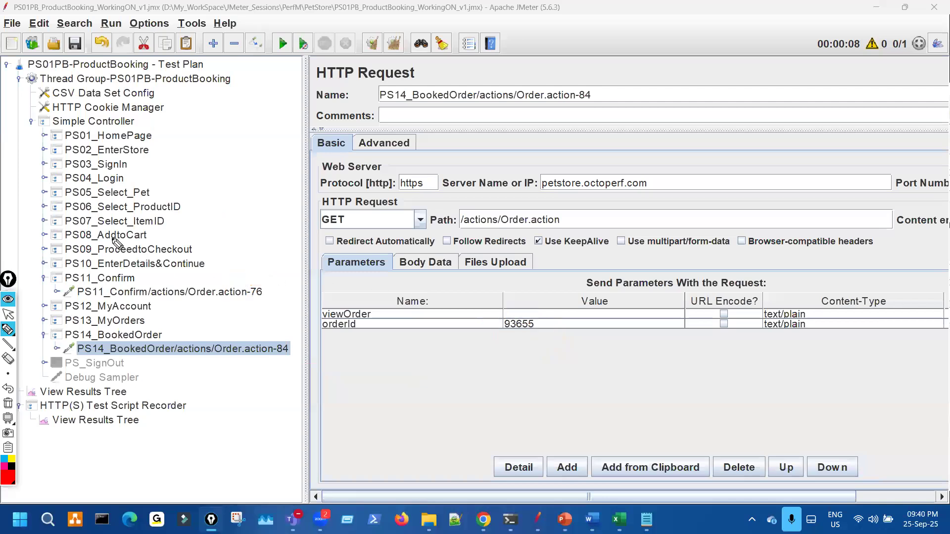
Expand the PS03_SignIn request, open its c_SourcePageID1 regular expression extractor, and mark the extractor's settings in red ink.
key(ctrl+shift+1)
click(44, 164)
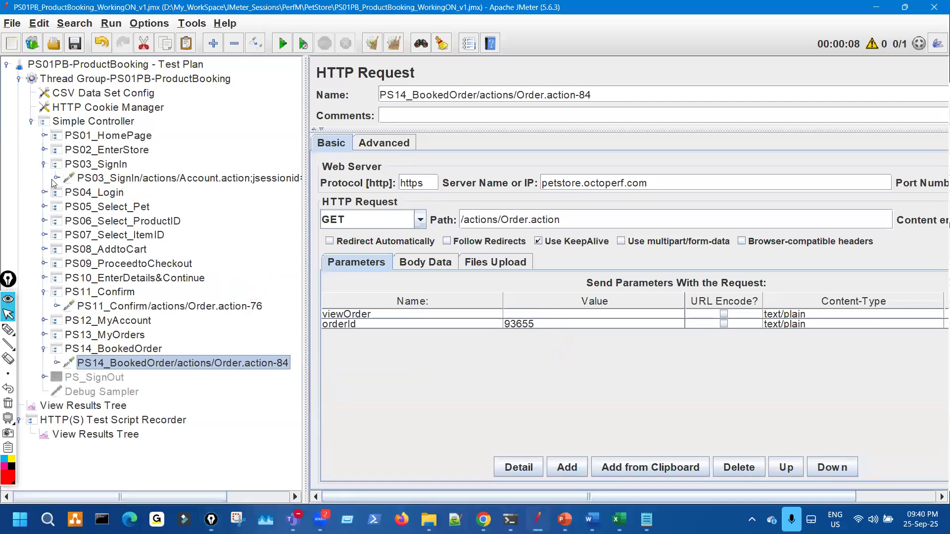
click(56, 178)
click(128, 209)
key(ctrl+shift+2)
mouse_move(629, 300)
mouse_down()
mouse_move(658, 273)
mouse_move(635, 297)
mouse_up()
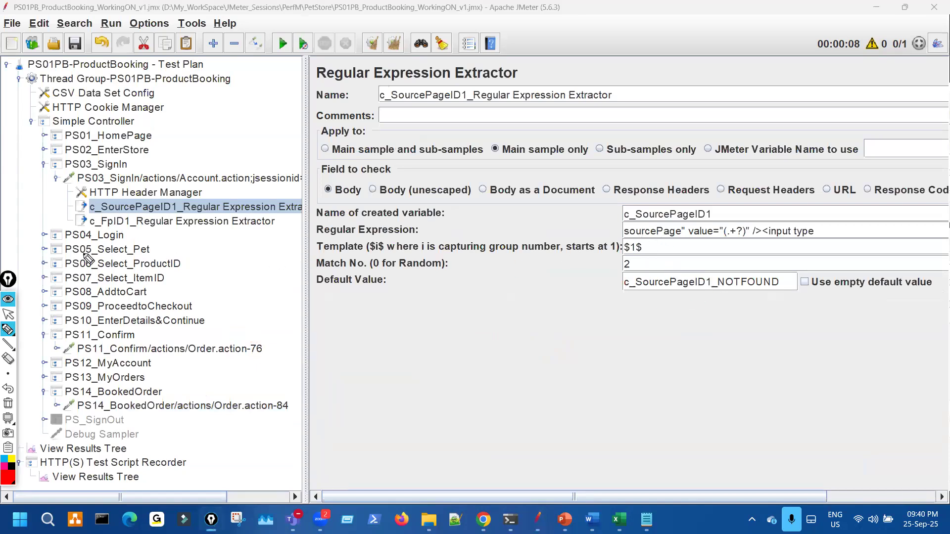
Expand PS04_Login, open the PS04_Login1 request, and circle its sourcePage and fp variable values in red ink.
key(ctrl+shift+1)
click(44, 235)
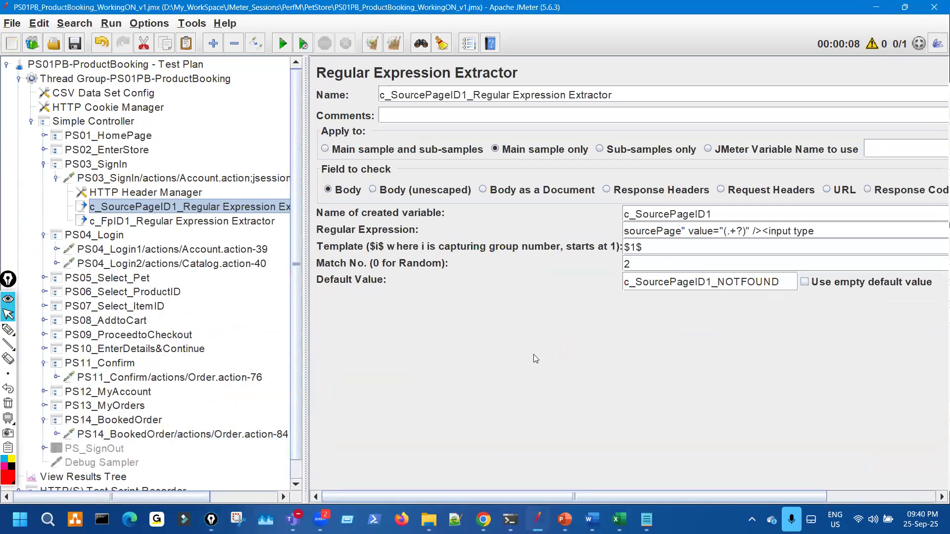
key(ctrl+shift+3)
mouse_move(506, 336)
mouse_down()
mouse_move(537, 372)
mouse_move(513, 342)
mouse_up()
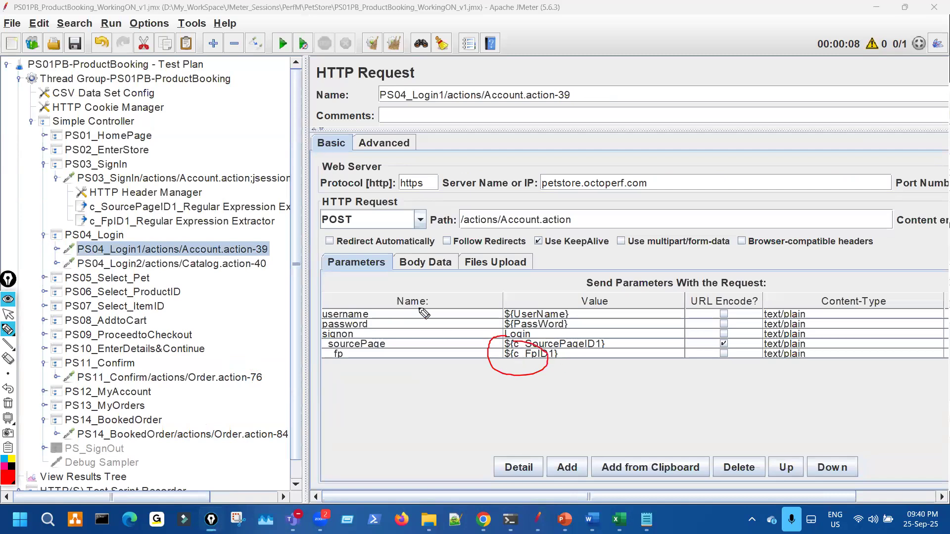
Widen the test plan tree, mark PS04_Login1's correlated values, draw a red arrow up towards PS03_SignIn, and clear the ink.
key(ctrl+shift+1)
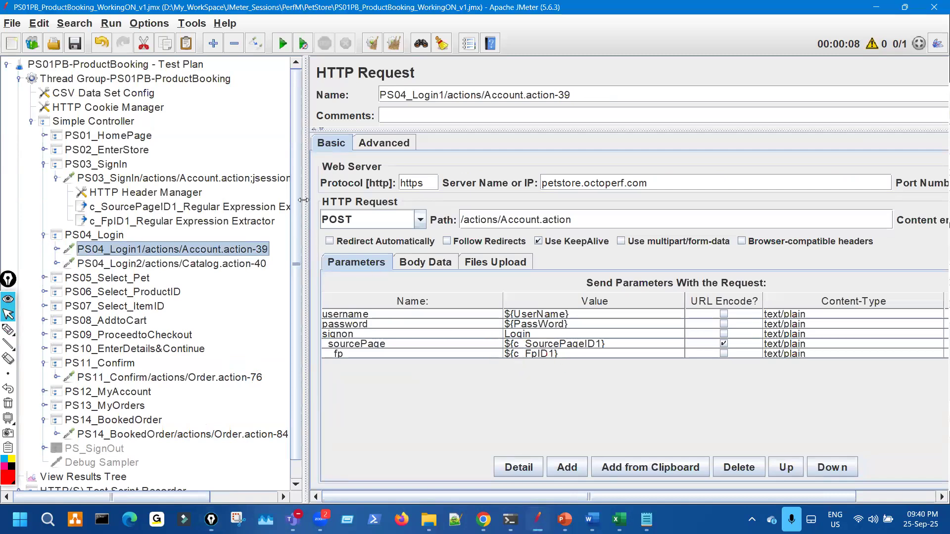
drag(449, 198, 496, 214)
key(ctrl+shift+3)
drag(677, 340, 666, 335)
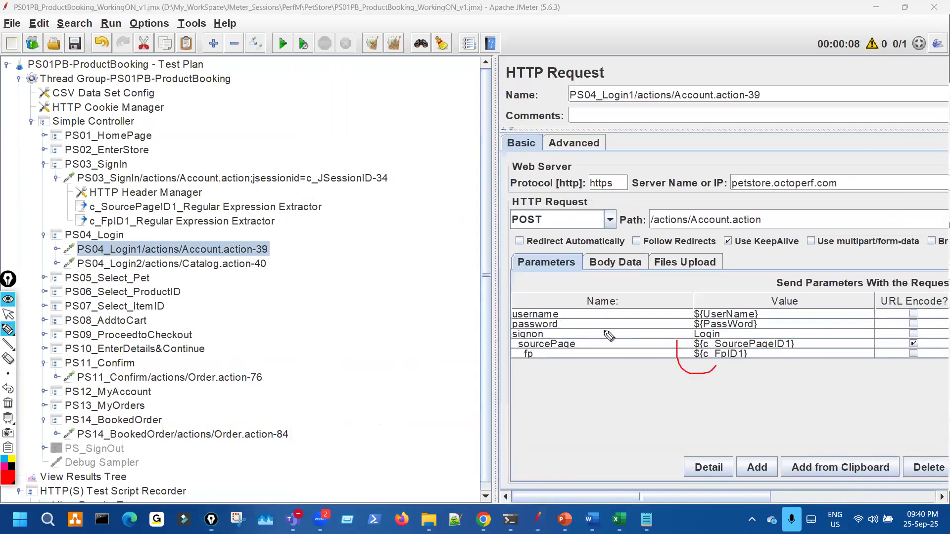
drag(330, 225, 339, 194)
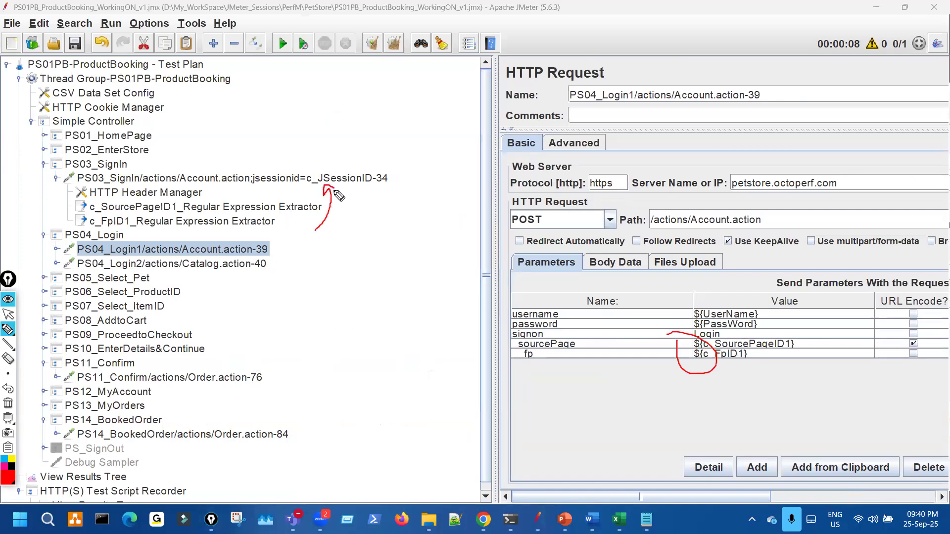
drag(219, 168, 193, 141)
key(Escape)
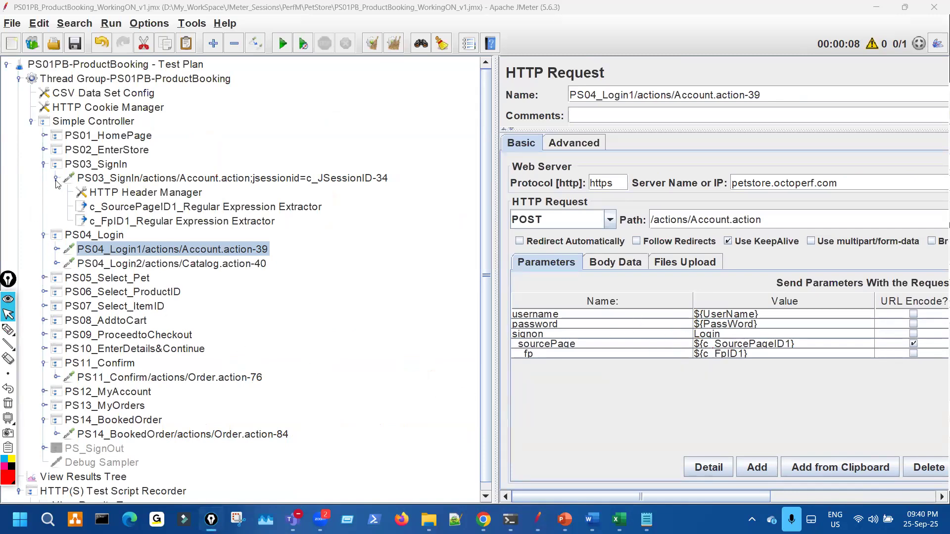
Collapse PS03_SignIn and PS04_Login, reopen the PS14_BookedOrder request, and narrow the test plan tree.
click(44, 168)
click(44, 182)
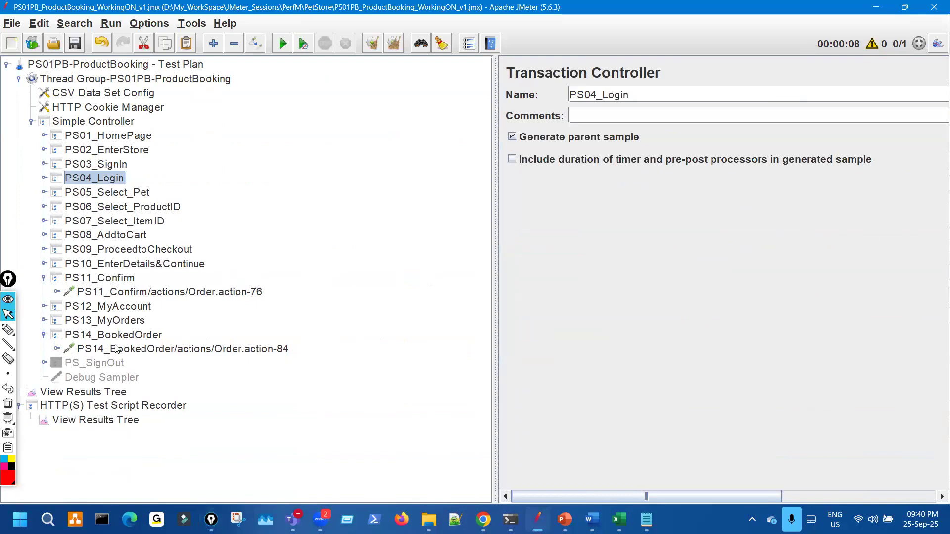
click(238, 349)
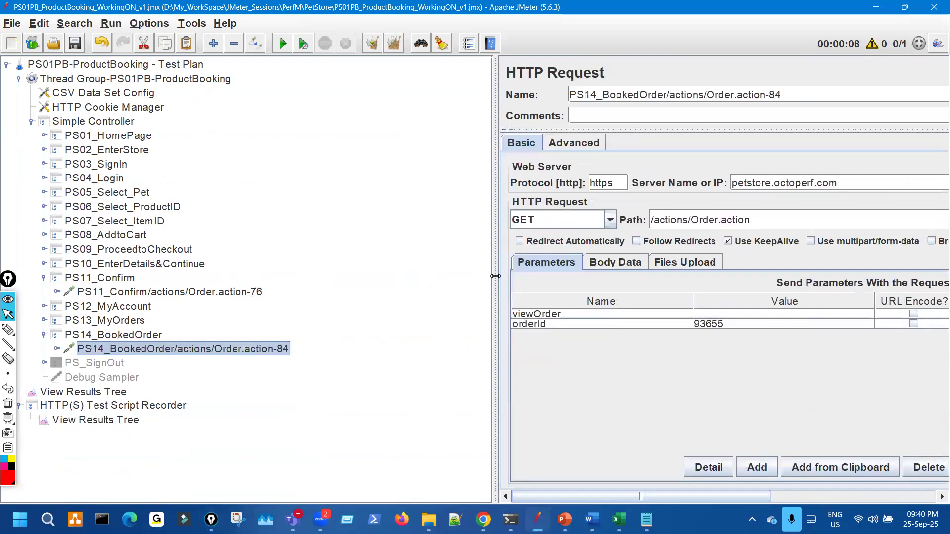
drag(495, 276, 320, 243)
Circle PS14_BookedOrder's orderId value in red ink twice, clearing the marks each time.
key(ctrl+shift+3)
drag(556, 322, 530, 318)
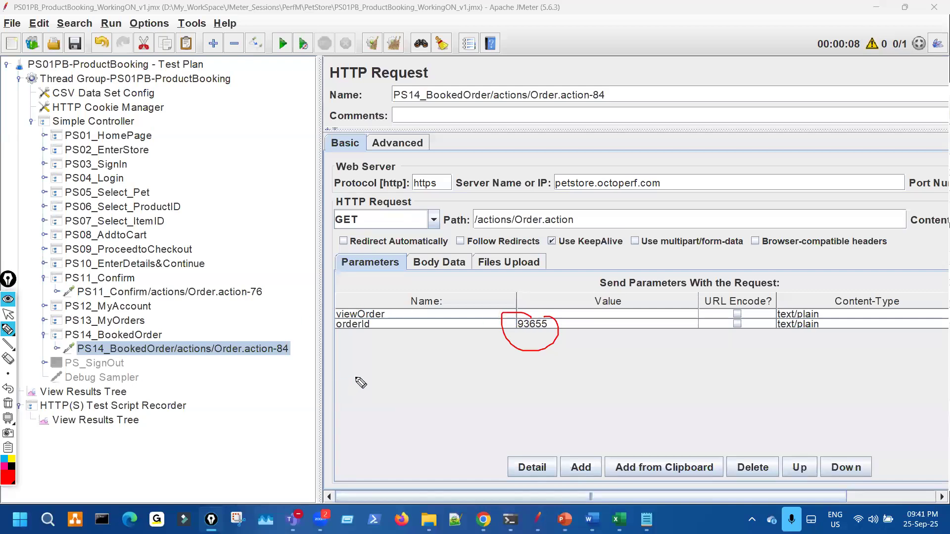
key(Escape)
key(ctrl+shift+3)
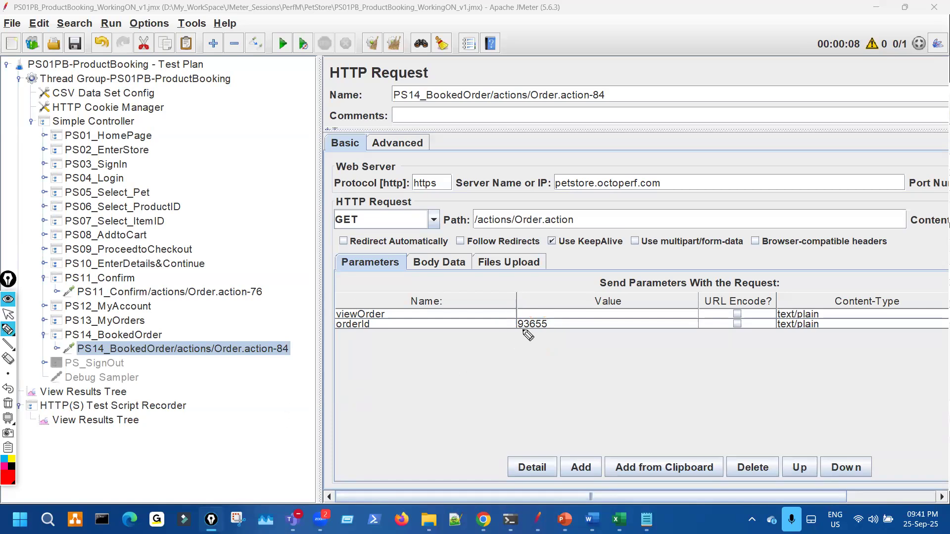
mouse_move(520, 312)
mouse_down()
mouse_move(518, 336)
mouse_move(549, 315)
mouse_move(520, 308)
mouse_move(578, 312)
mouse_up()
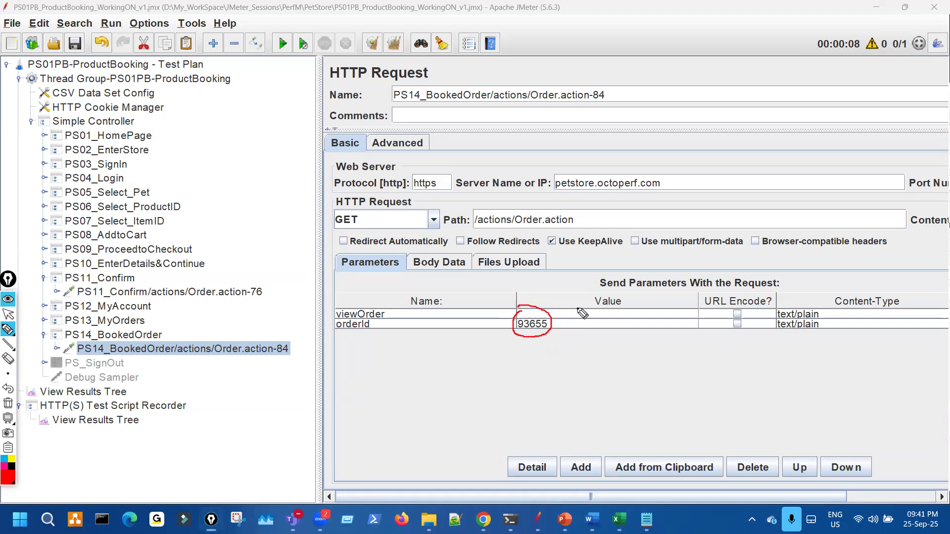
key(Escape)
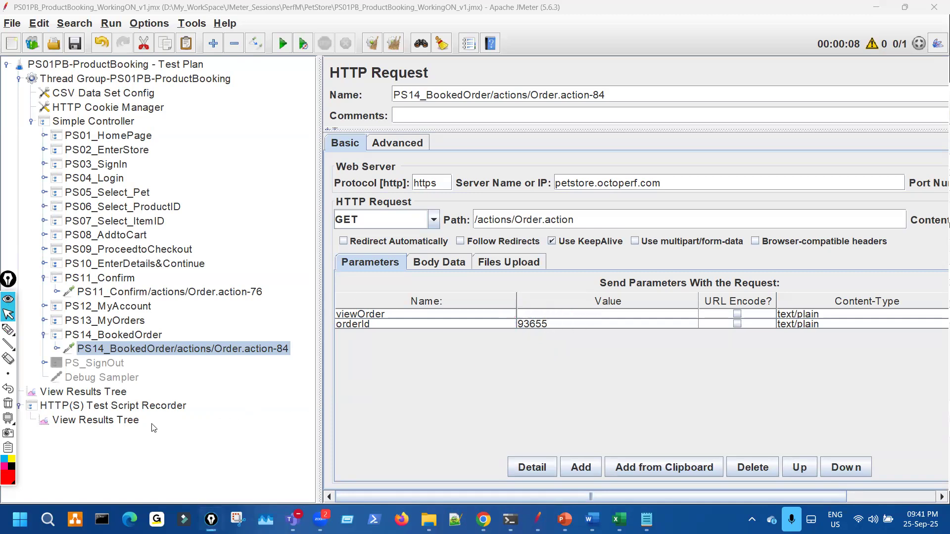
Expand PS13_MyOrders, open its request to view the parameters, mark it in red ink, and clear the mark.
click(44, 321)
click(200, 336)
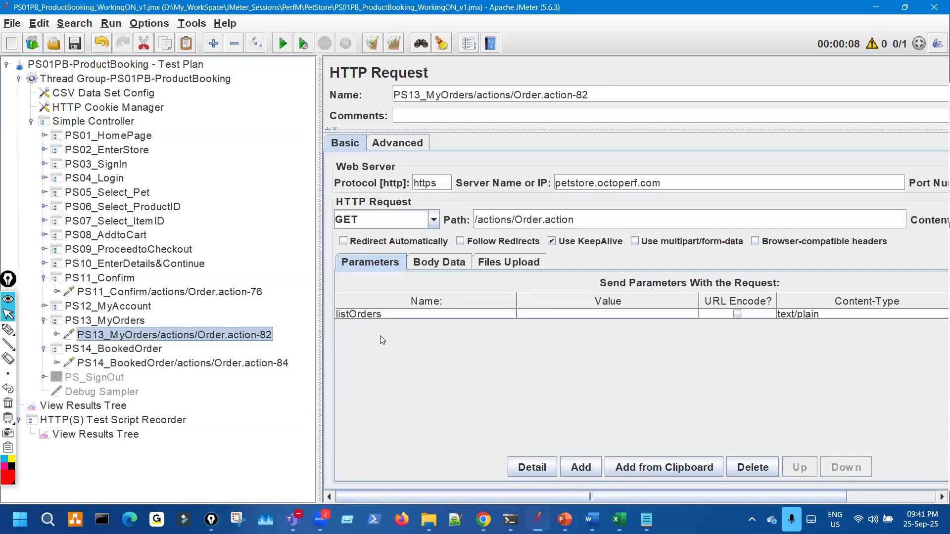
key(ctrl+shift+3)
mouse_move(283, 323)
mouse_down()
mouse_move(273, 348)
mouse_move(275, 323)
mouse_up()
key(Escape)
key(ctrl+shift+2)
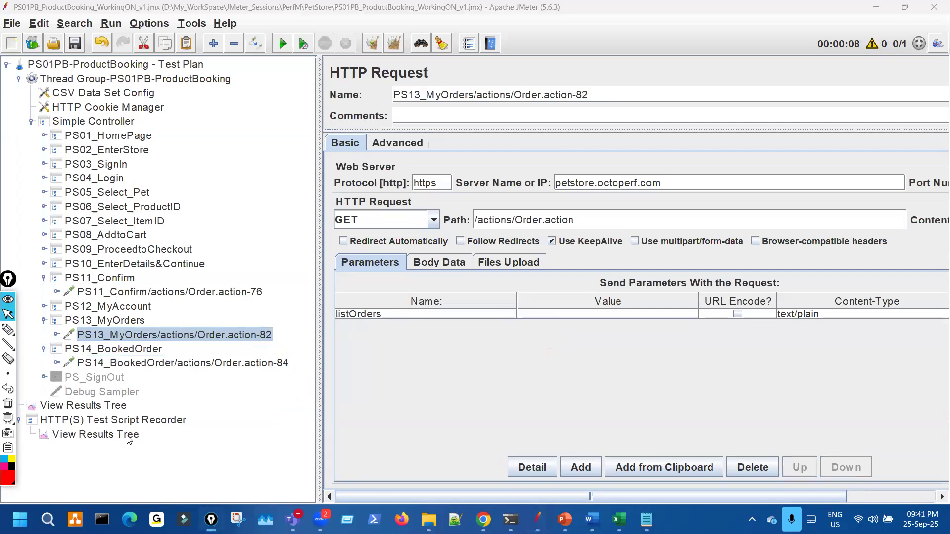
Open the replay results tree, narrow the test plan tree, and view the PS12_MyAccount sample's response down to its My Orders link.
click(123, 405)
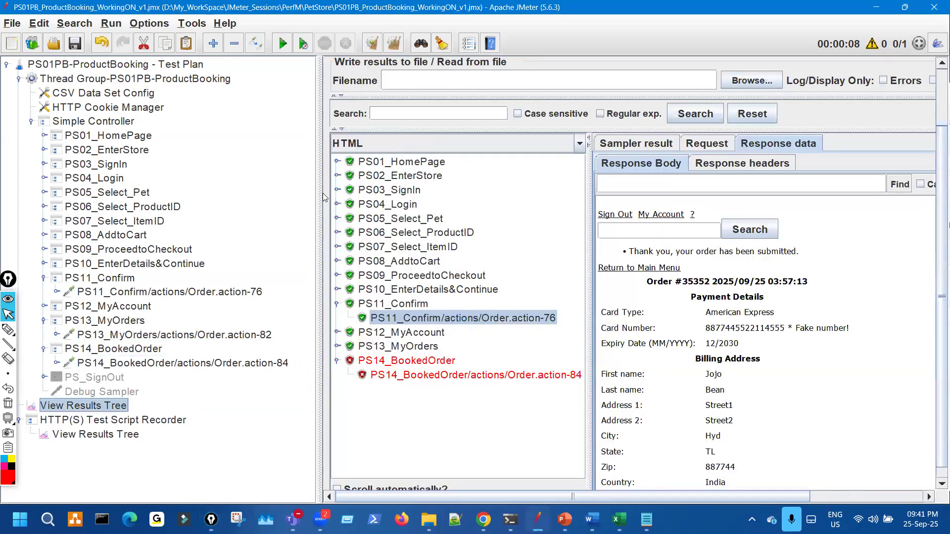
drag(290, 186, 224, 172)
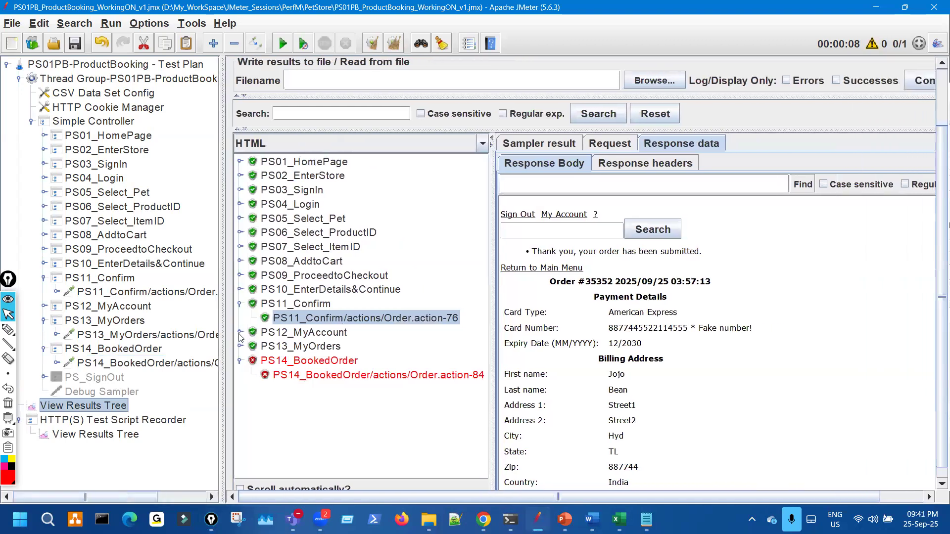
click(240, 333)
click(381, 347)
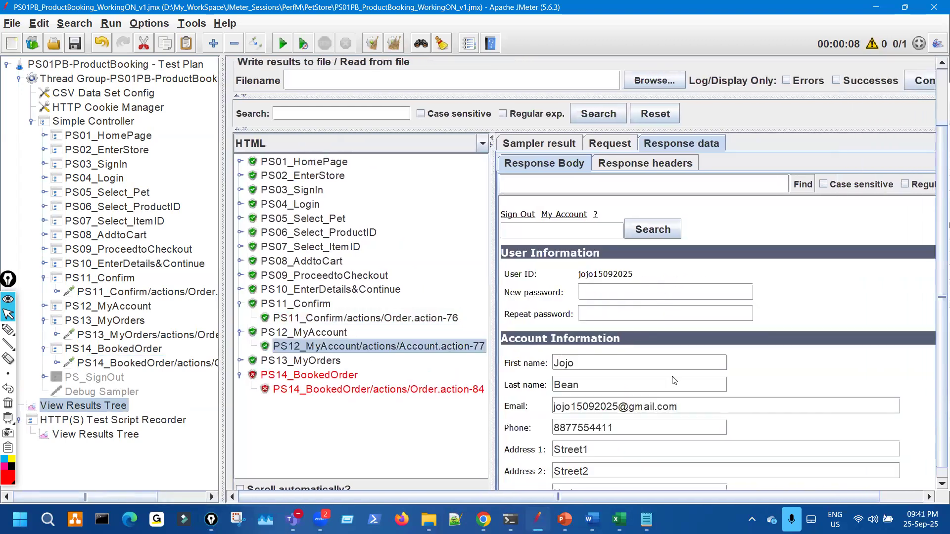
scroll(674, 380, down, 5)
Open the PS13_MyOrders sample's response, mark its list of orders in red ink, and clear the marks.
click(240, 360)
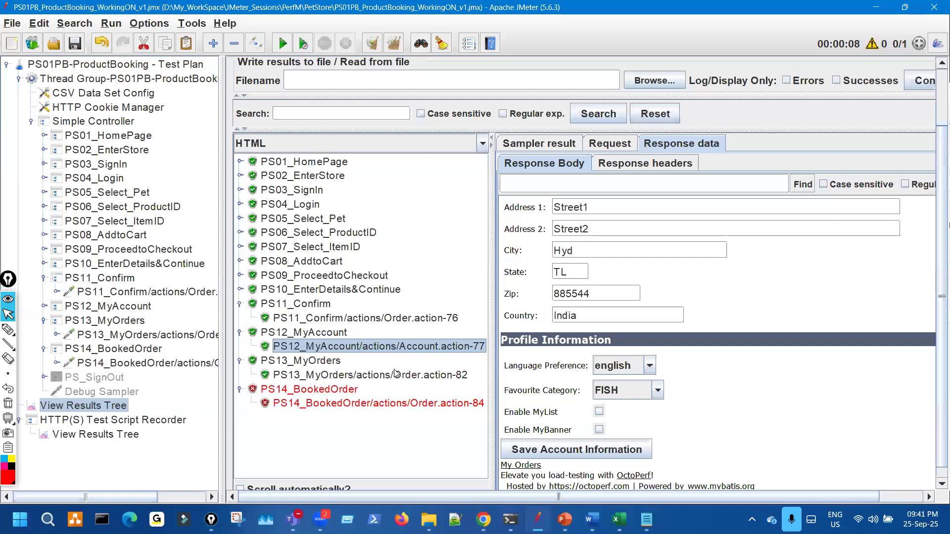
click(398, 376)
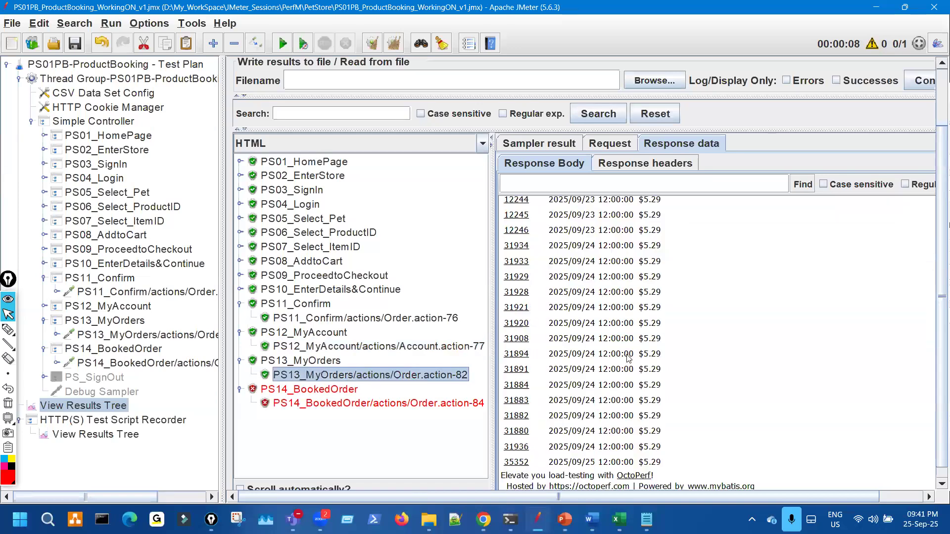
drag(538, 288, 560, 424)
key(ctrl+shift+7)
key(ctrl+shift+2)
scroll(553, 420, down, 3)
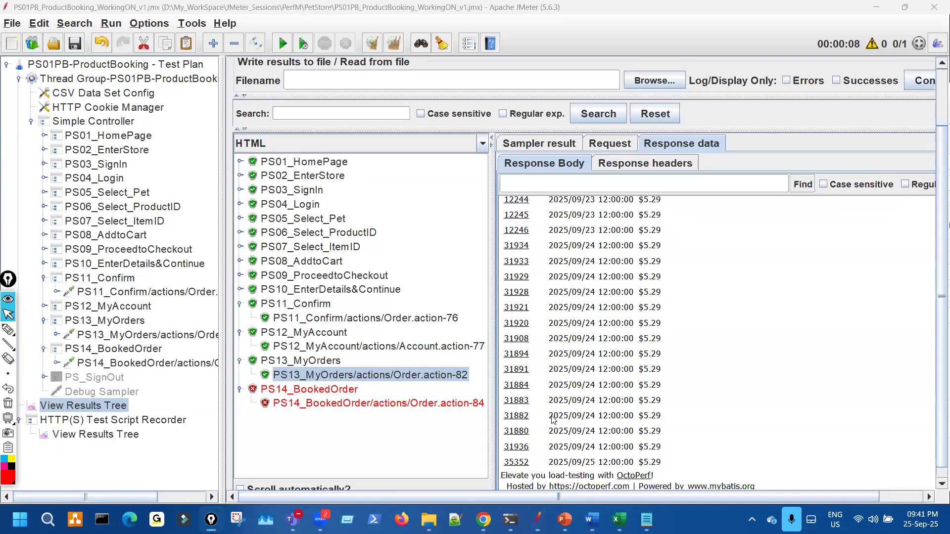
Open the PS11_Confirm sample's response, circle its order number in red ink, and clear the mark.
click(435, 318)
key(ctrl+shift+3)
mouse_move(618, 287)
mouse_down()
mouse_move(621, 280)
mouse_move(591, 272)
mouse_move(581, 286)
mouse_up()
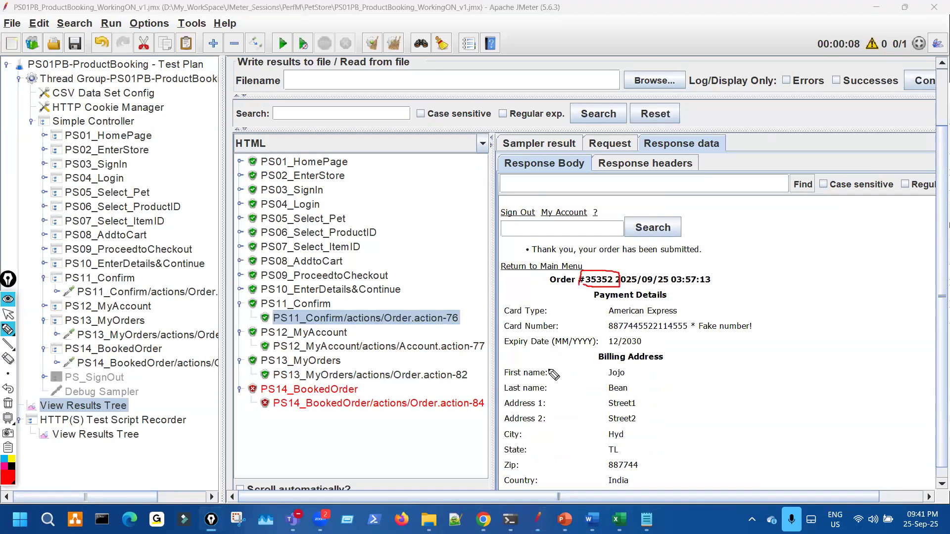
key(ctrl+shift+1)
Circle the last order number in the PS13_MyOrders response, plus sample numbers 82 of PS13_MyOrders and 76 of PS11_Confirm.
click(459, 376)
scroll(613, 456, down, 10)
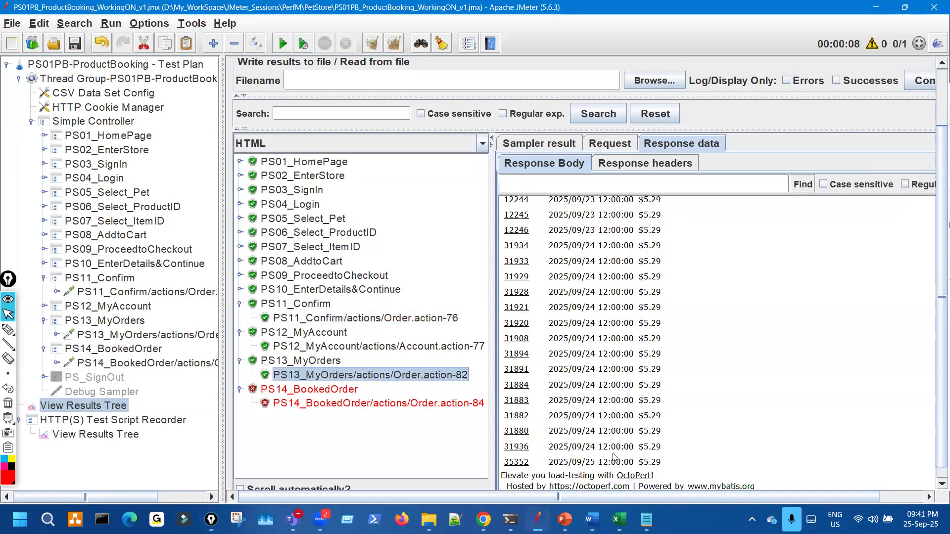
key(ctrl+shift+3)
mouse_move(517, 454)
mouse_down()
mouse_move(522, 483)
mouse_move(518, 453)
mouse_up()
mouse_move(452, 363)
mouse_down()
mouse_move(449, 379)
mouse_move(474, 382)
mouse_move(465, 372)
mouse_up()
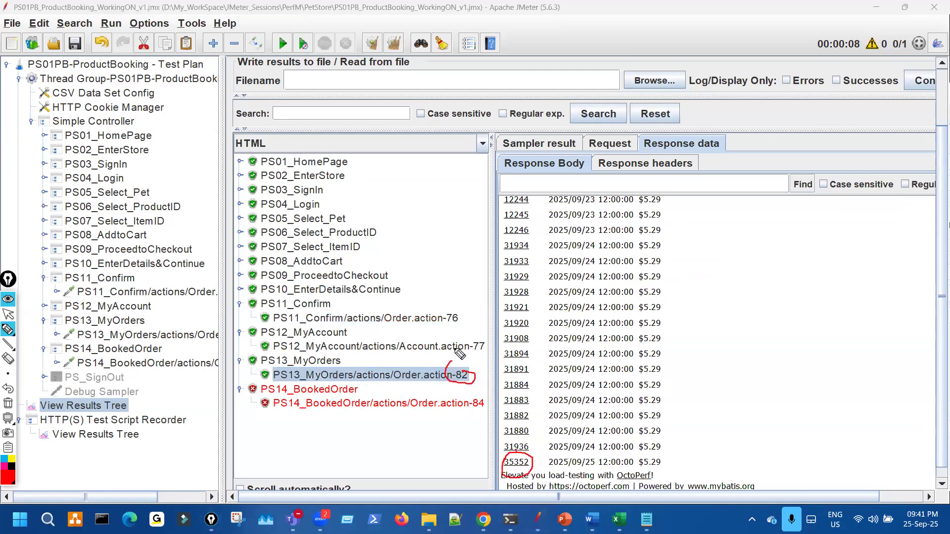
drag(445, 311, 430, 322)
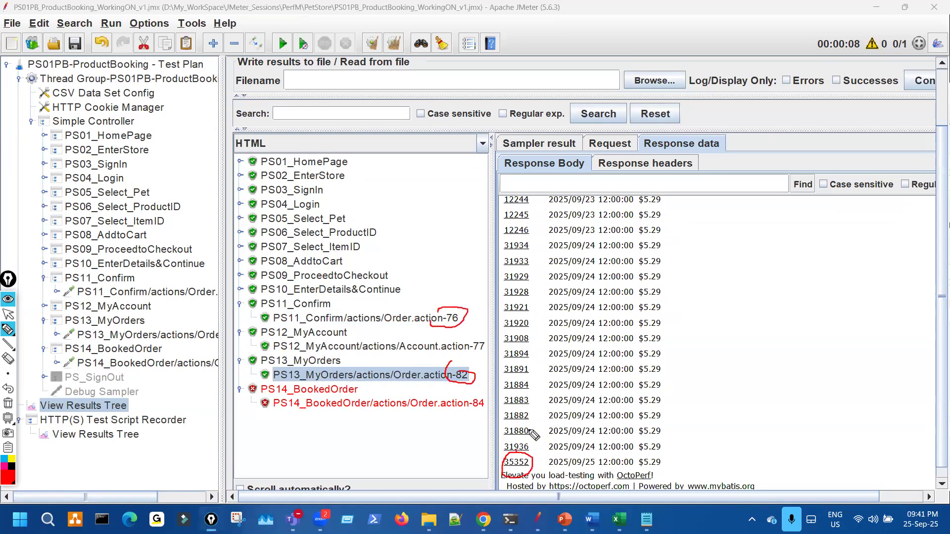
Return to the PS11_Confirm sample's response and circle the order number in its heading in red ink.
key(ctrl+shift+2)
click(450, 320)
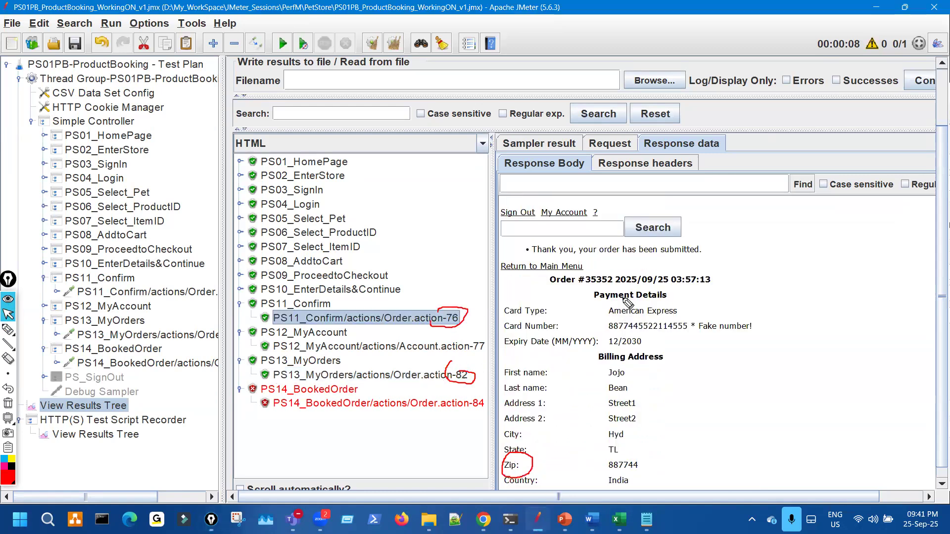
key(ctrl+shift+3)
mouse_move(600, 268)
mouse_down()
mouse_move(615, 270)
mouse_move(606, 266)
mouse_up()
key(ctrl+shift+2)
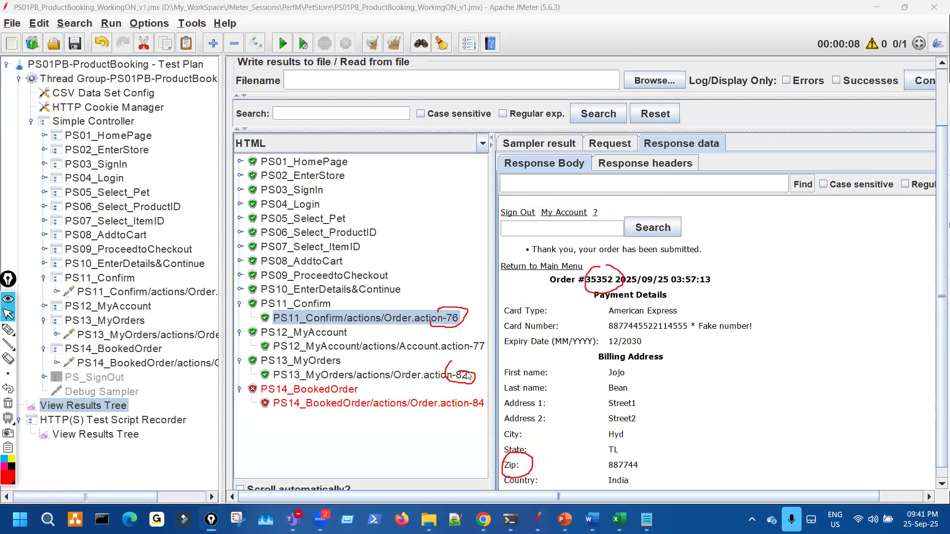
Reopen the PS13_MyOrders response, circle its last order number and the PS14_BookedOrder sample, and clear all ink.
click(468, 376)
scroll(640, 435, down, 3)
key(ctrl+shift+3)
mouse_move(526, 450)
mouse_down()
mouse_move(500, 467)
mouse_move(525, 454)
mouse_up()
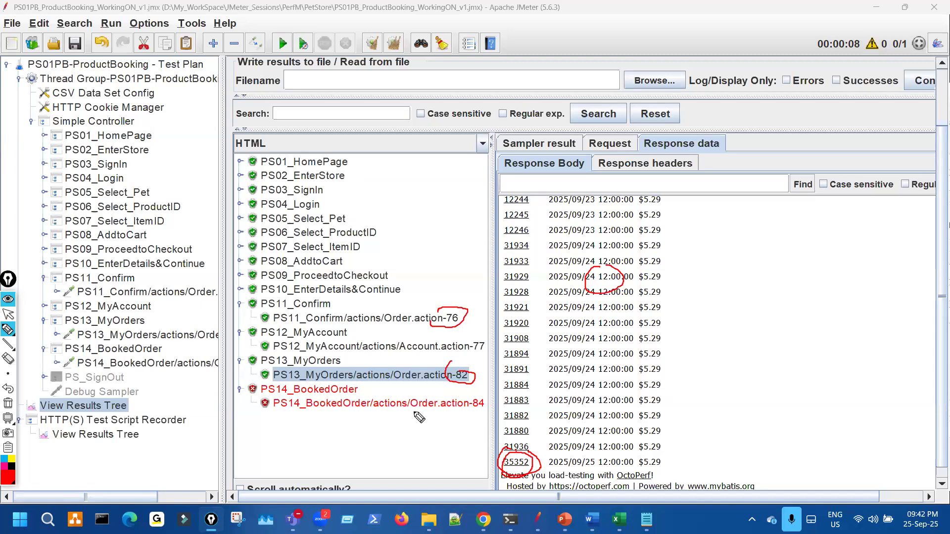
drag(396, 399, 390, 416)
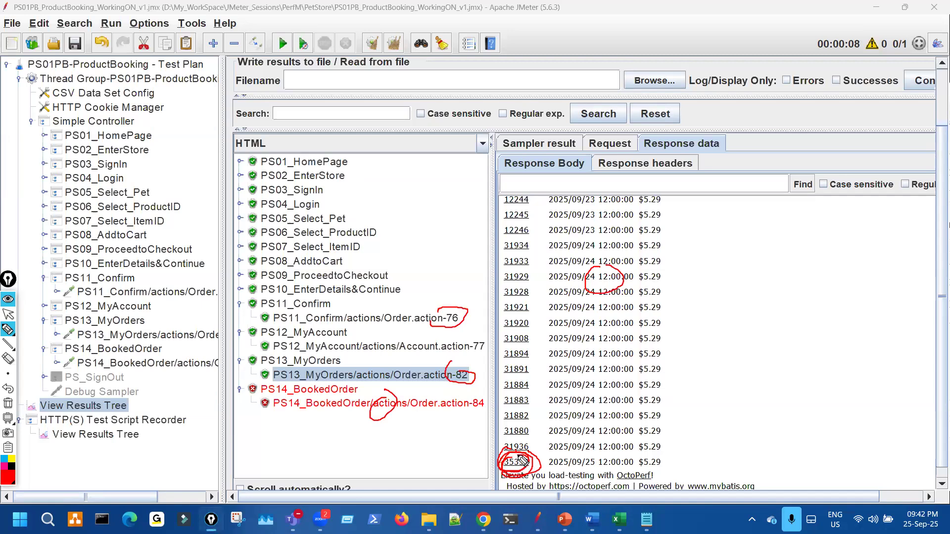
key(ctrl+shift+7)
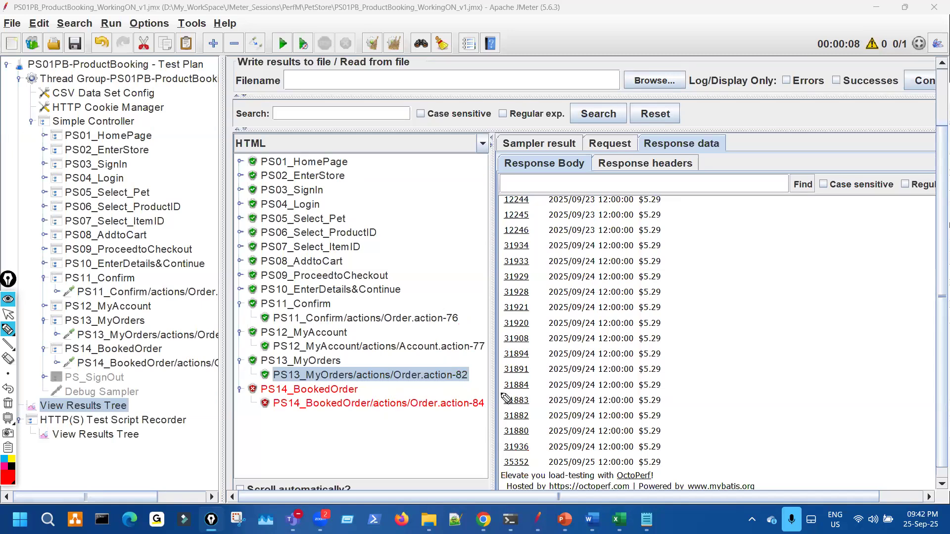
Widen the sample list, mark the last order number in the PS13_MyOrders response in red ink, and clear the mark.
key(ctrl+shift+2)
drag(492, 312, 533, 312)
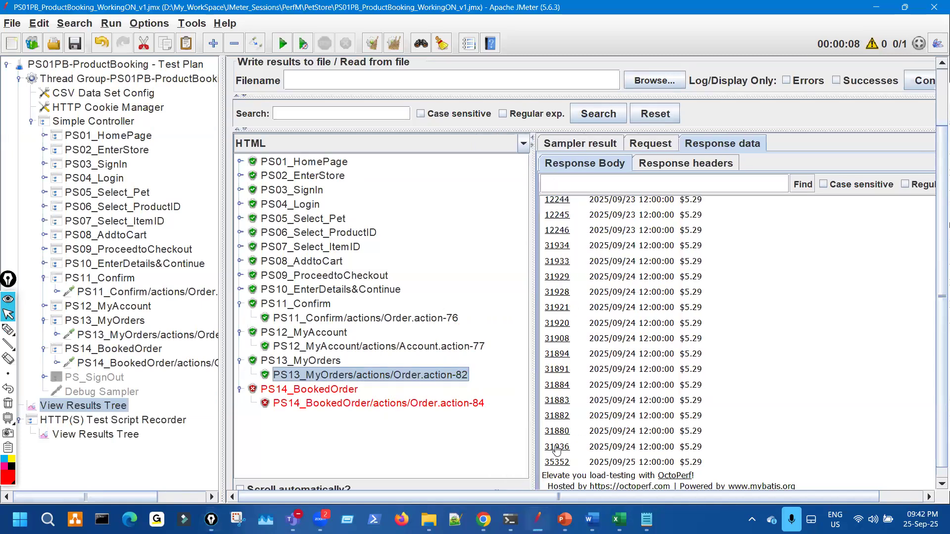
key(ctrl+shift+1)
mouse_move(554, 452)
mouse_down()
mouse_move(542, 467)
mouse_move(569, 460)
mouse_up()
key(ctrl+shift+7)
key(ctrl+shift+2)
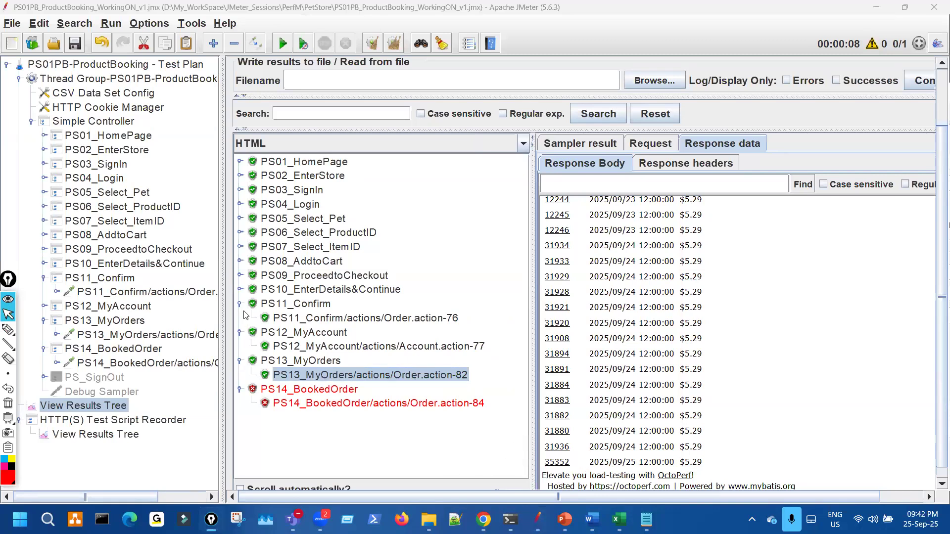
Collapse the PS11_Confirm, PS12_MyAccount and PS14_BookedOrder samples, and select the PS13_MyOrders sample to view the end of its order list.
click(240, 304)
click(239, 318)
click(239, 332)
click(240, 346)
click(240, 332)
click(352, 346)
scroll(729, 427, down, 3)
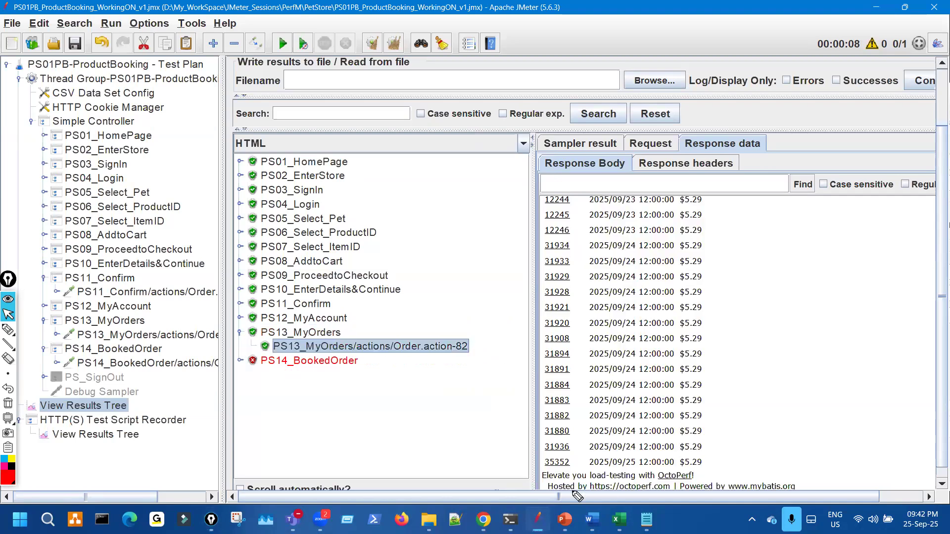
Mark the final order row of the PS13_MyOrders response in red ink and clear the mark.
key(ctrl+shift+3)
mouse_move(531, 466)
mouse_down()
mouse_move(702, 466)
mouse_move(719, 452)
mouse_move(717, 441)
mouse_up()
key(ctrl+shift+7)
key(ctrl+shift+2)
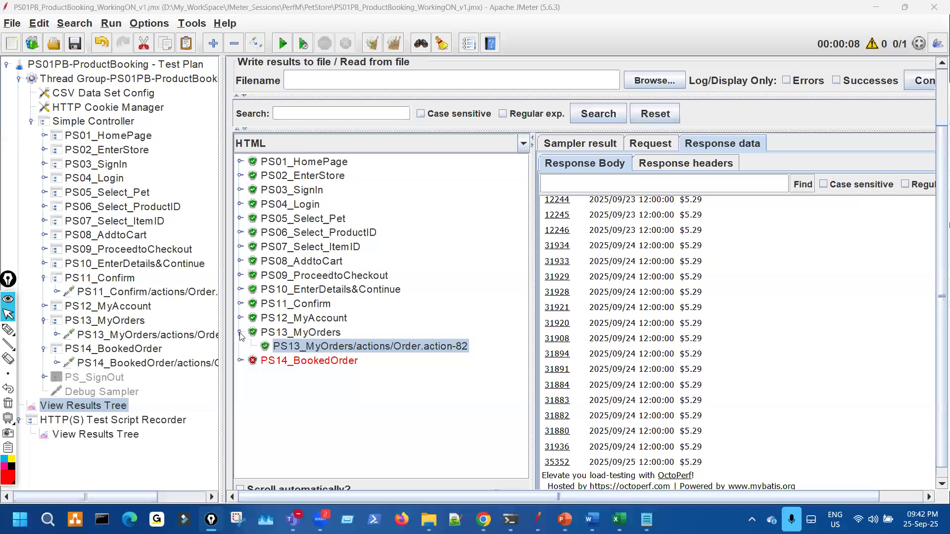
Collapse the PS13_MyOrders sample, draw a red line below the last results to separate the runs, and run the test plan again.
click(239, 332)
key(ctrl+shift+1)
drag(226, 359, 627, 375)
key(ctrl+shift+2)
click(282, 44)
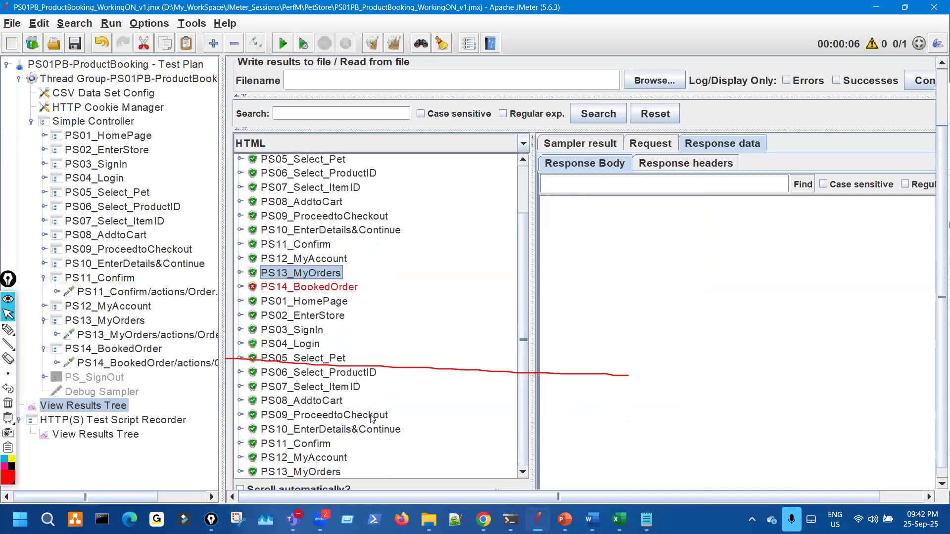
Expand the new run's PS13_MyOrders, open the first run's PS13_MyOrders response, circle its last order number and tick its sample in red ink.
click(240, 472)
scroll(428, 468, down, 1)
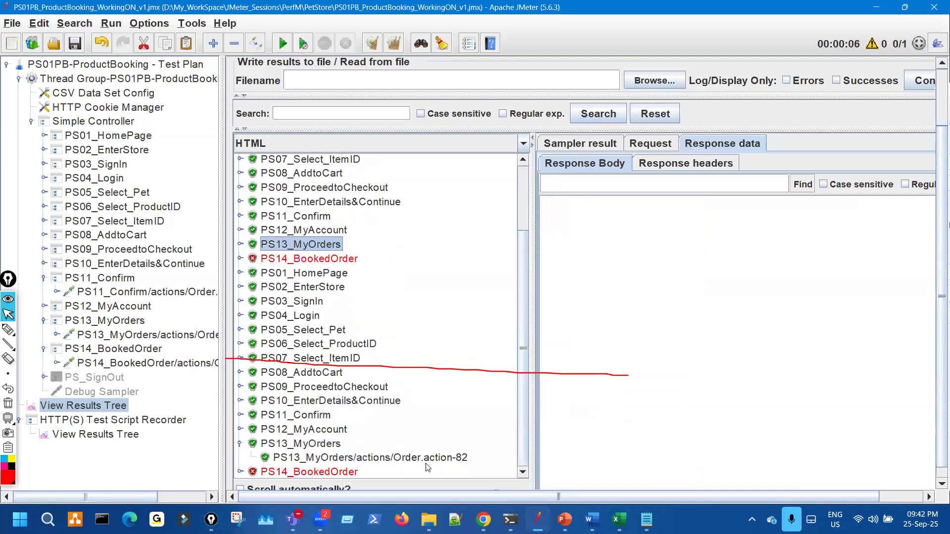
click(440, 459)
scroll(603, 456, down, 3)
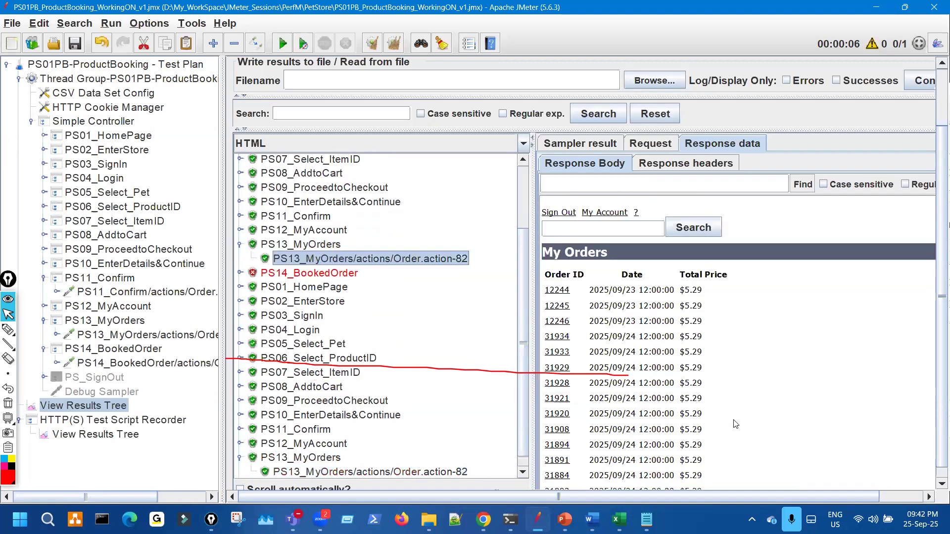
scroll(725, 425, down, 3)
key(ctrl+shift+3)
mouse_move(552, 452)
mouse_down()
mouse_move(571, 470)
mouse_move(583, 460)
mouse_move(549, 446)
mouse_up()
drag(387, 251, 441, 239)
key(ctrl+shift+1)
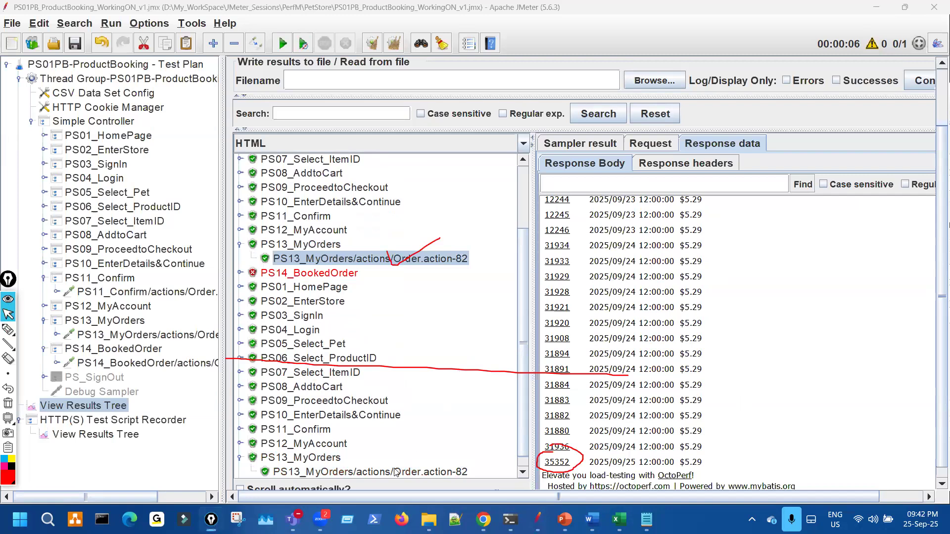
Open the new run's PS13_MyOrders response, clear the ink, and mark the last two order numbers with a red line from PS11_Confirm.
click(396, 472)
scroll(637, 452, down, 3)
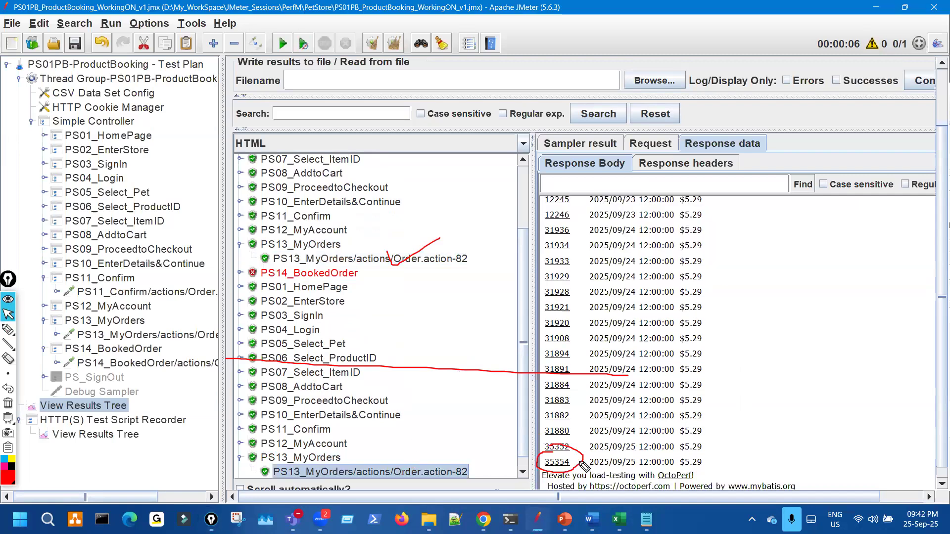
key(ctrl+shift+3)
key(ctrl+shift+7)
mouse_move(545, 451)
mouse_down()
mouse_move(568, 451)
mouse_move(553, 435)
mouse_move(543, 478)
mouse_move(576, 467)
mouse_move(561, 454)
mouse_up()
mouse_move(326, 428)
mouse_down()
mouse_move(446, 495)
mouse_move(541, 471)
mouse_up()
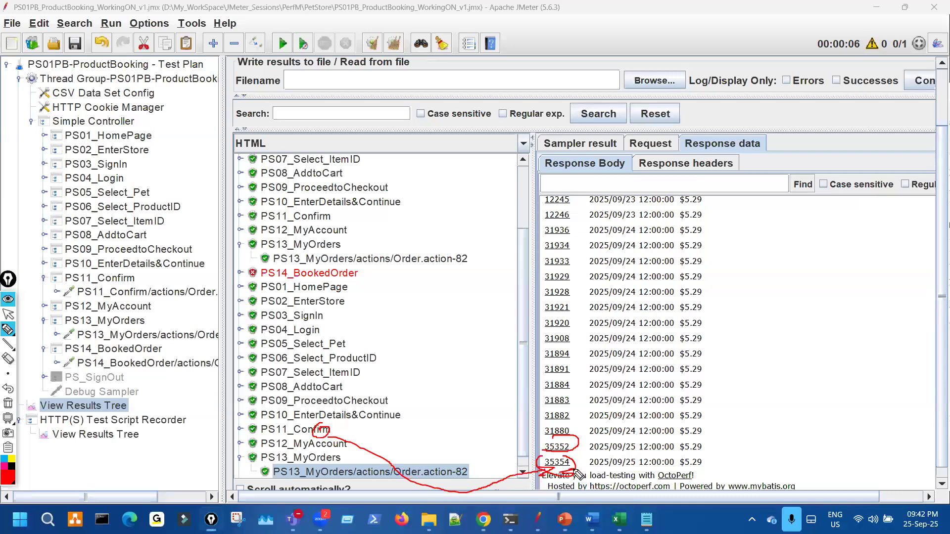
Clear the ink, then circle and underline the PS14_BookedOrder request in the test plan tree in red.
key(ctrl+shift+7)
mouse_move(133, 369)
mouse_down()
mouse_move(144, 359)
mouse_move(153, 372)
mouse_move(146, 378)
mouse_move(203, 380)
mouse_up()
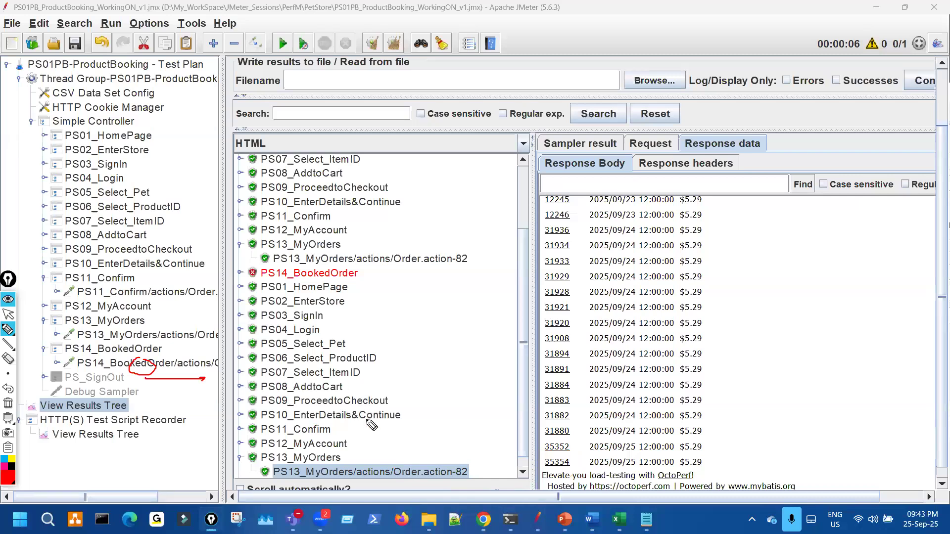
key(ctrl+shift+1)
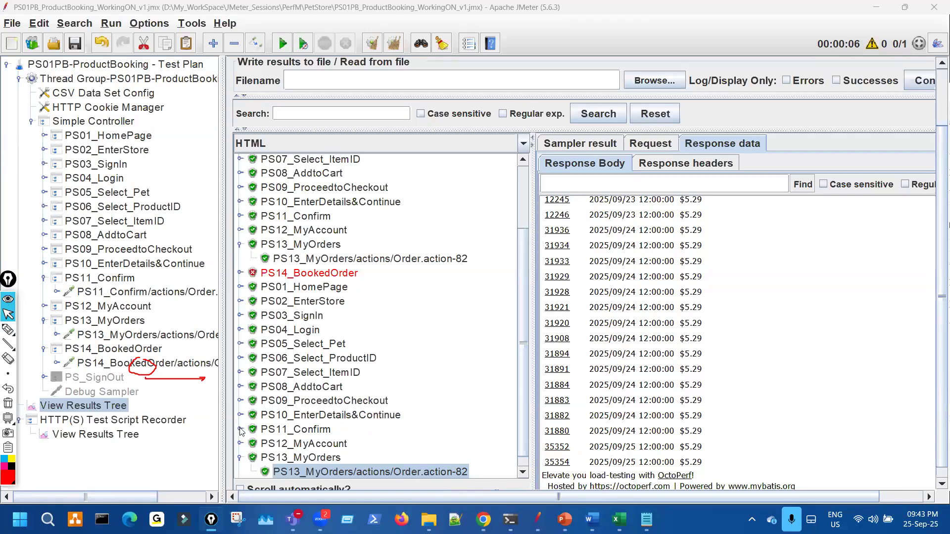
Expand the new run's PS11_Confirm, mark the related samples, then open its response, circle the order number and clear the ink.
click(240, 430)
scroll(458, 427, down, 1)
key(ctrl+shift+3)
mouse_move(448, 402)
mouse_down()
mouse_move(461, 410)
mouse_move(445, 402)
mouse_up()
mouse_move(459, 468)
mouse_down()
mouse_move(463, 453)
mouse_move(460, 465)
mouse_up()
mouse_move(548, 473)
mouse_down()
mouse_move(543, 449)
mouse_move(531, 458)
mouse_up()
key(ctrl+shift+7)
key(ctrl+shift+2)
click(449, 415)
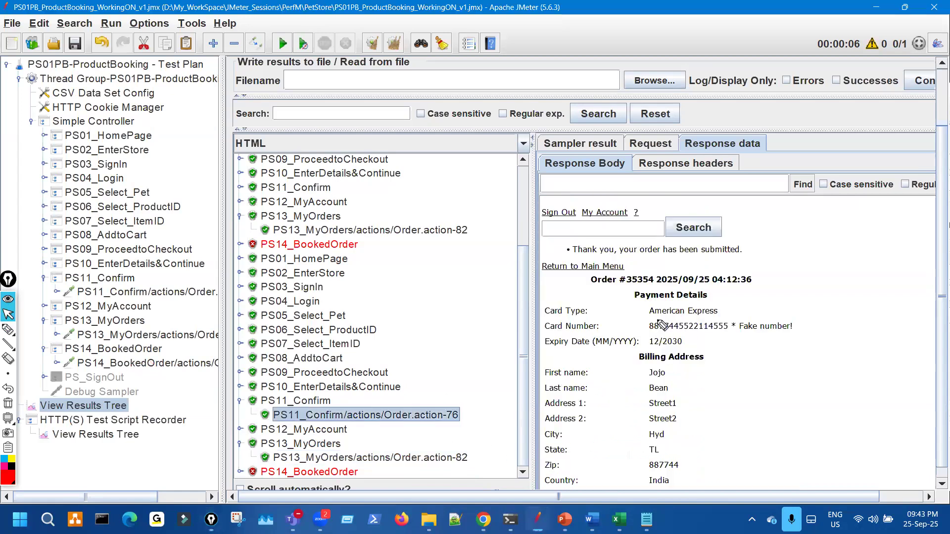
key(ctrl+shift+3)
drag(632, 297, 649, 267)
key(ctrl+shift+7)
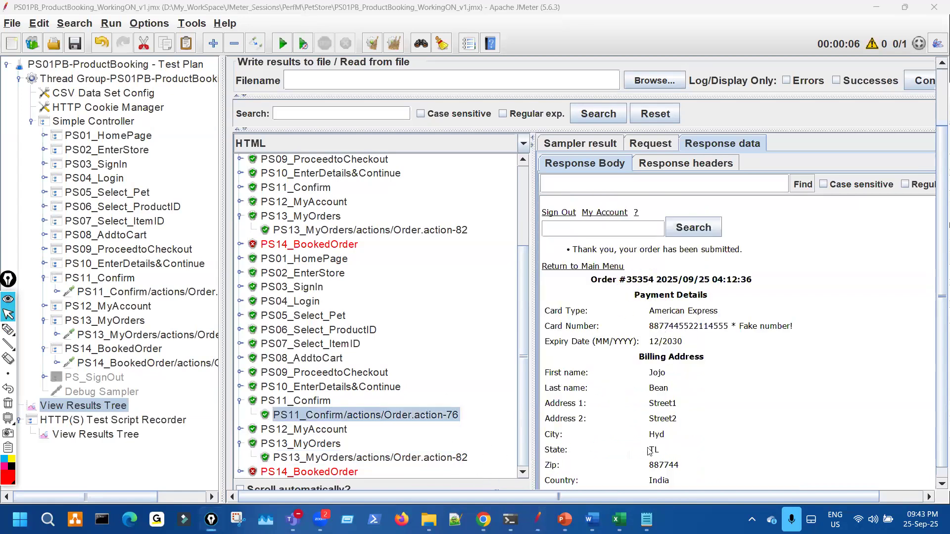
Select the new run's PS13_MyOrders sample, underline the last order number at the end of its response, and clear the ink.
click(456, 457)
scroll(563, 460, down, 10)
key(ctrl+shift+3)
mouse_move(549, 474)
mouse_down()
mouse_move(561, 455)
mouse_move(576, 474)
mouse_up()
key(ctrl+shift+7)
key(ctrl+shift+2)
Open the new run's PS14_BookedOrder request, widen the detail pane to show the full URL, mark its orderId value and clear the ink.
click(256, 471)
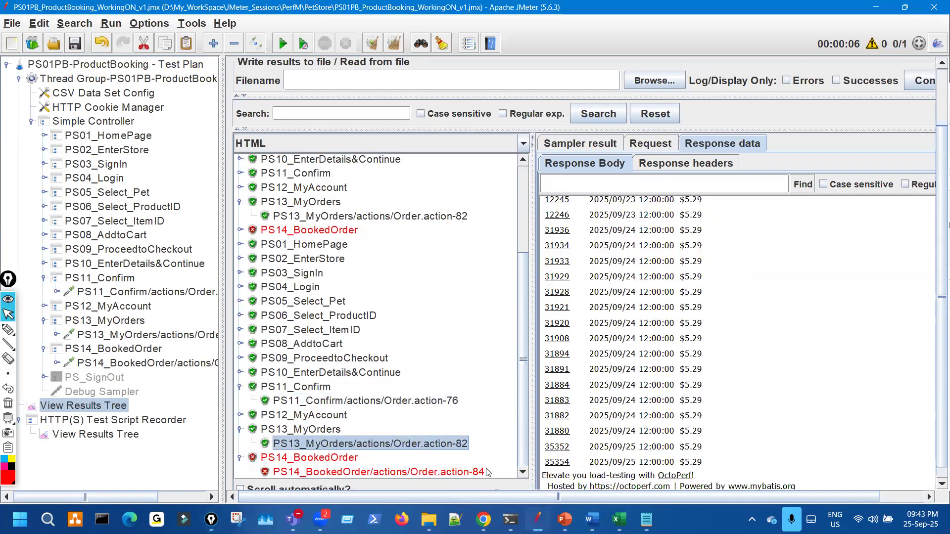
key(Down)
key(Down)
click(650, 143)
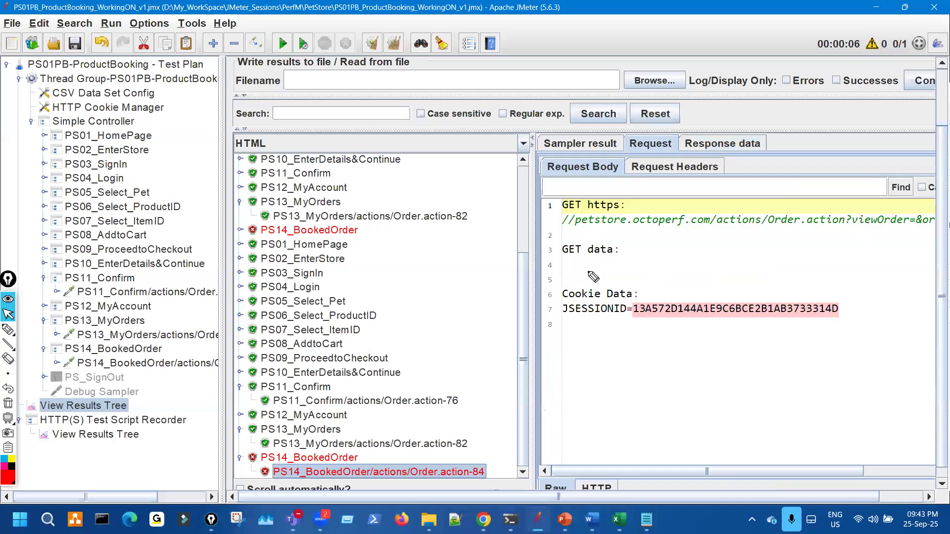
key(ctrl+shift+2)
drag(533, 240, 442, 240)
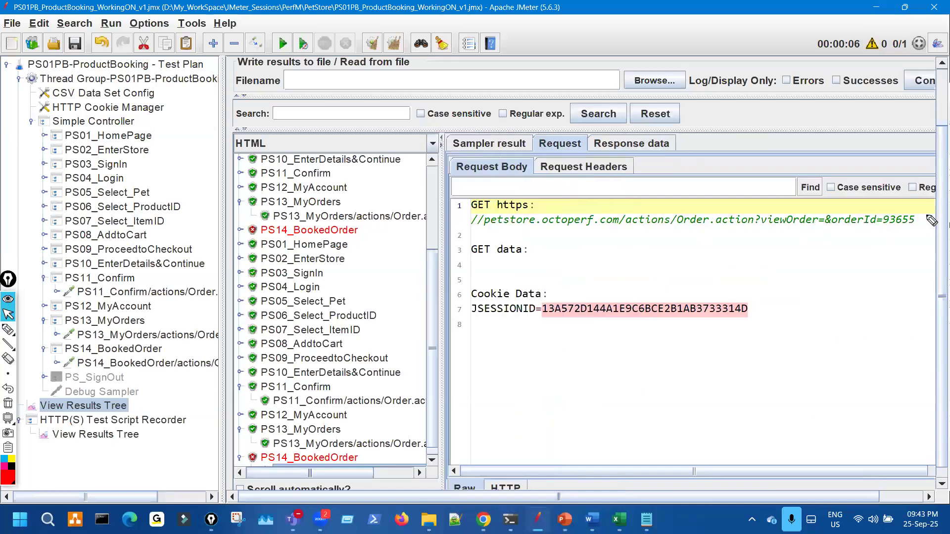
key(ctrl+shift+3)
drag(924, 208, 915, 206)
key(ctrl+shift+7)
key(ctrl+shift+2)
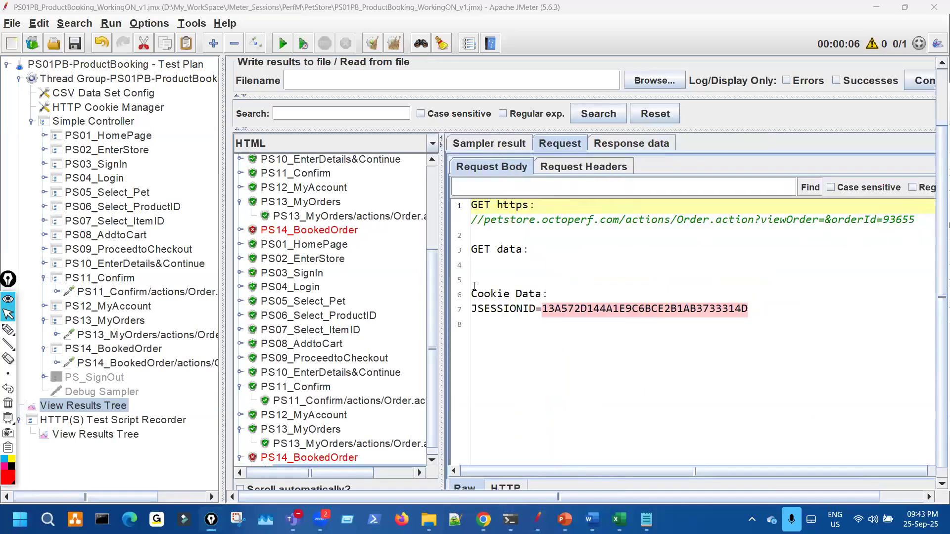
Narrow the test plan tree, widen the sample list, and review the new run's PS11_Confirm and PS13_MyOrders responses.
drag(175, 199, 172, 199)
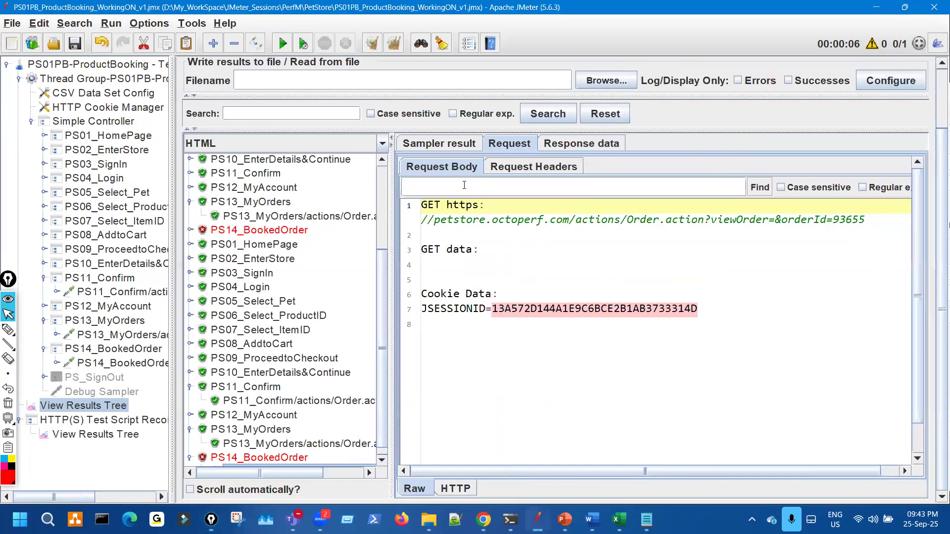
click(574, 144)
drag(473, 283, 497, 281)
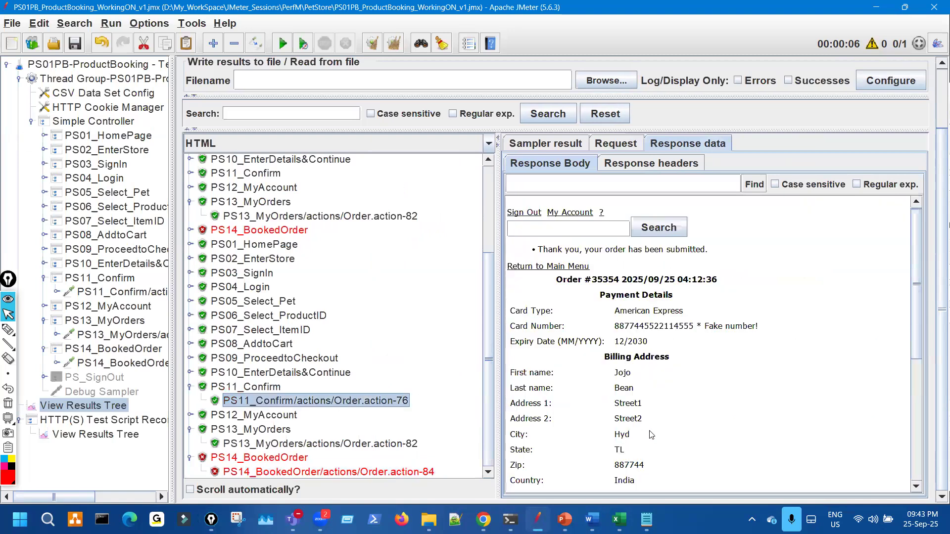
scroll(649, 434, down, 4)
click(402, 443)
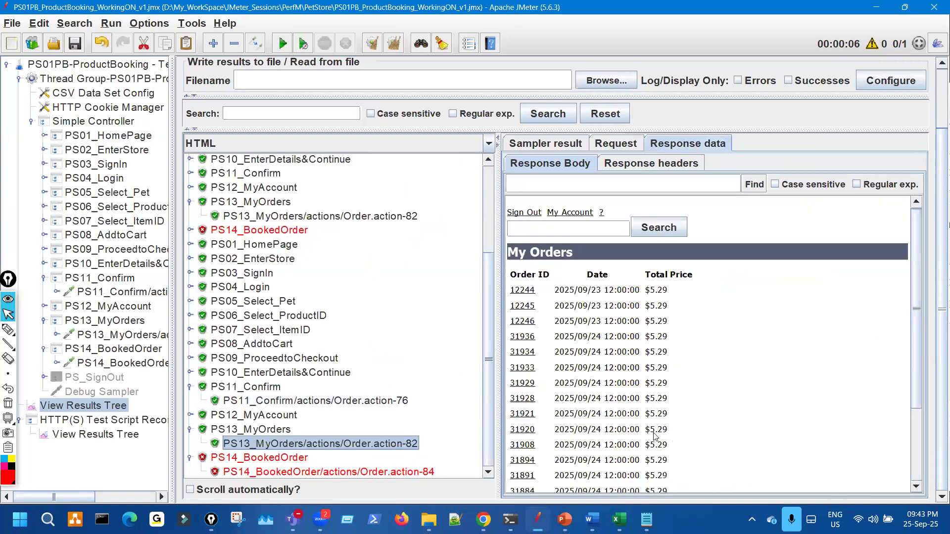
scroll(654, 436, down, 3)
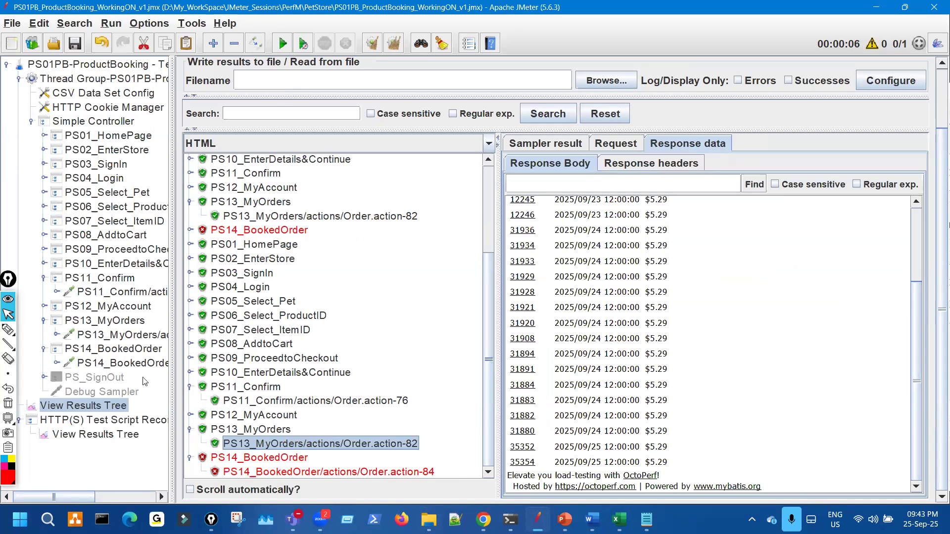
Circle the PS13_MyOrders sample and its last order number in red ink, write "NO" beside them, and clear the ink.
mouse_move(7, 343)
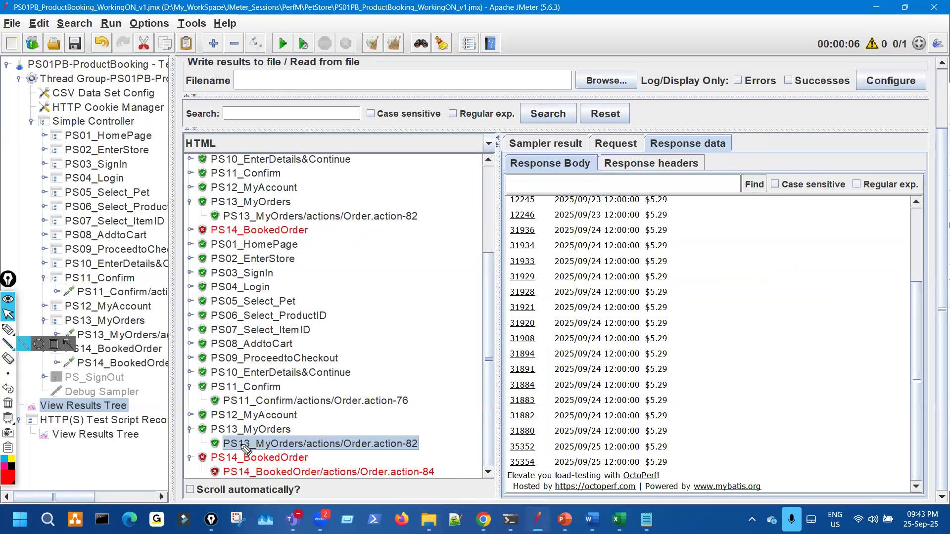
mouse_move(387, 443)
mouse_down()
mouse_move(417, 429)
mouse_move(397, 430)
mouse_up()
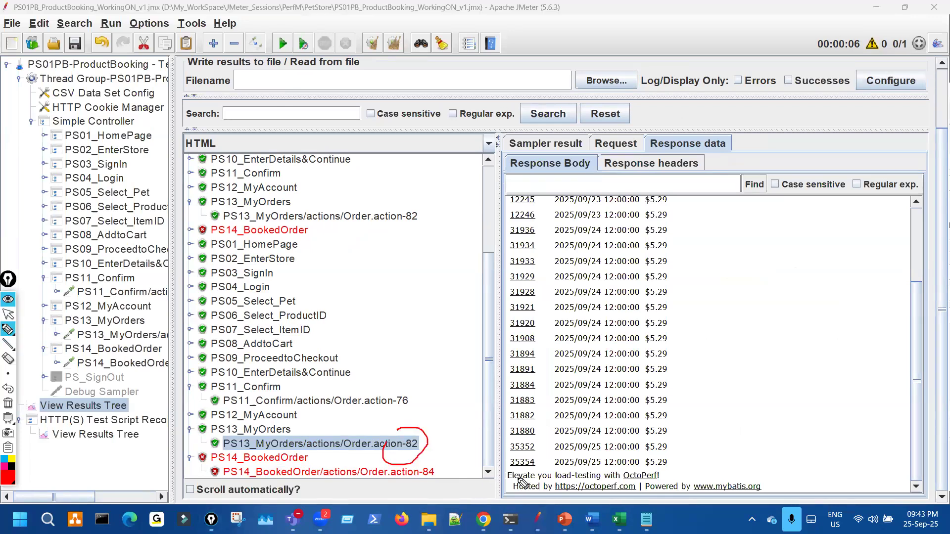
mouse_move(523, 452)
mouse_down()
mouse_move(544, 474)
mouse_move(525, 453)
mouse_up()
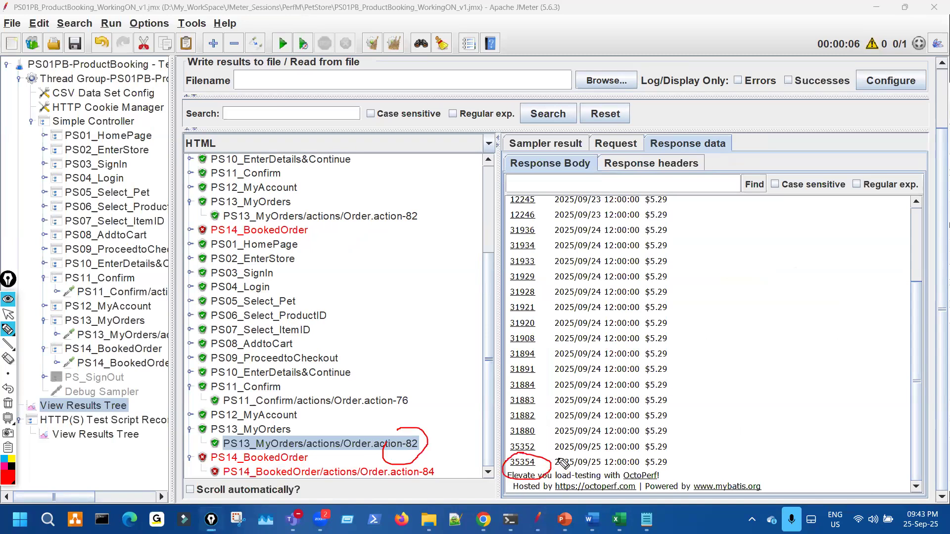
drag(592, 452, 545, 468)
mouse_move(406, 438)
mouse_down()
mouse_move(426, 448)
mouse_move(394, 445)
mouse_move(475, 420)
mouse_move(467, 428)
mouse_up()
mouse_move(525, 457)
mouse_down()
mouse_move(543, 470)
mouse_move(500, 460)
mouse_move(582, 484)
mouse_move(579, 467)
mouse_up()
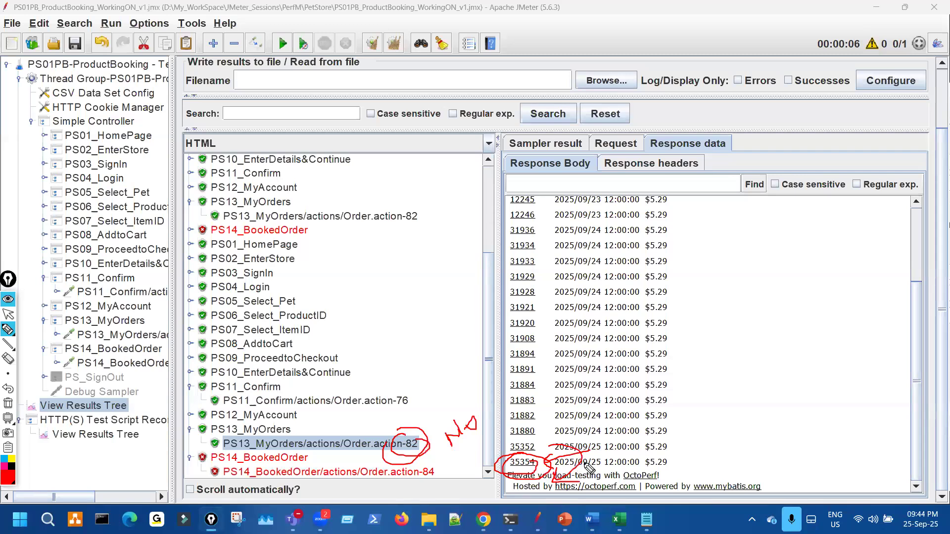
drag(627, 457, 651, 481)
key(Escape)
Draw a red line along the order number column of the PS13_MyOrders response, add circles, and write 15, 16 and 17 beside it.
scroll(650, 421, up, 2)
scroll(650, 420, down, 2)
key(ctrl+shift+3)
drag(548, 231, 541, 440)
mouse_move(590, 379)
mouse_down()
mouse_move(630, 371)
mouse_move(649, 400)
mouse_up()
drag(645, 367, 678, 350)
drag(544, 454, 590, 434)
drag(442, 371, 428, 361)
drag(652, 438, 662, 476)
drag(685, 433, 690, 451)
mouse_move(322, 305)
mouse_down()
mouse_move(405, 366)
mouse_move(349, 291)
mouse_up()
drag(812, 434, 818, 482)
drag(840, 431, 868, 465)
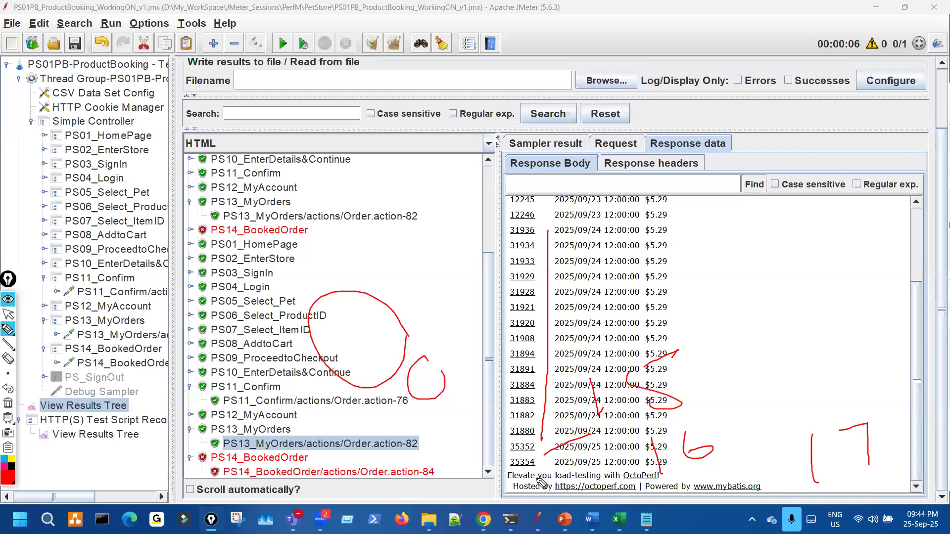
Mark below the last order number, underline the handwritten numbers, clear all ink, and widen the test plan tree.
drag(539, 469, 546, 479)
drag(522, 472, 516, 482)
drag(748, 378, 801, 356)
drag(620, 435, 677, 415)
drag(668, 478, 726, 455)
drag(861, 489, 903, 474)
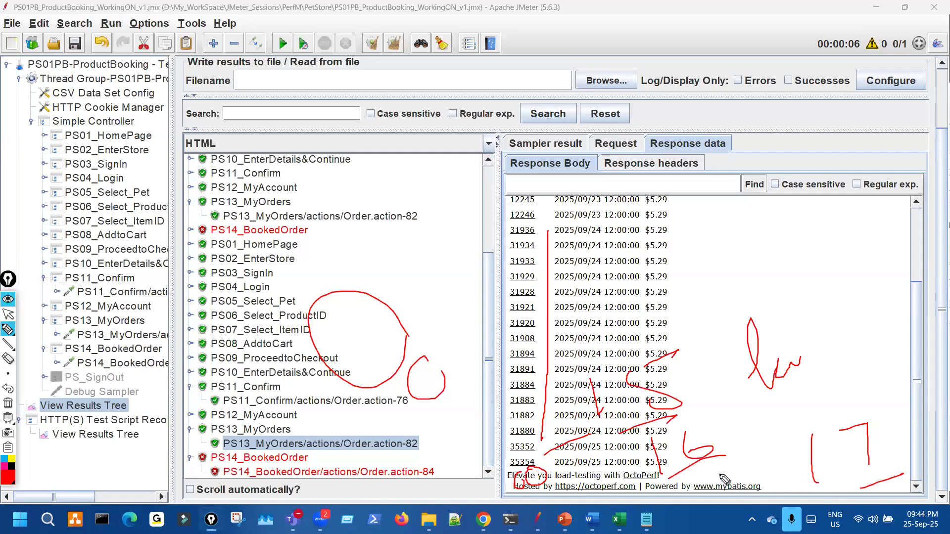
drag(418, 468, 447, 466)
key(ctrl+shift+7)
key(ctrl+shift+2)
drag(190, 261, 335, 261)
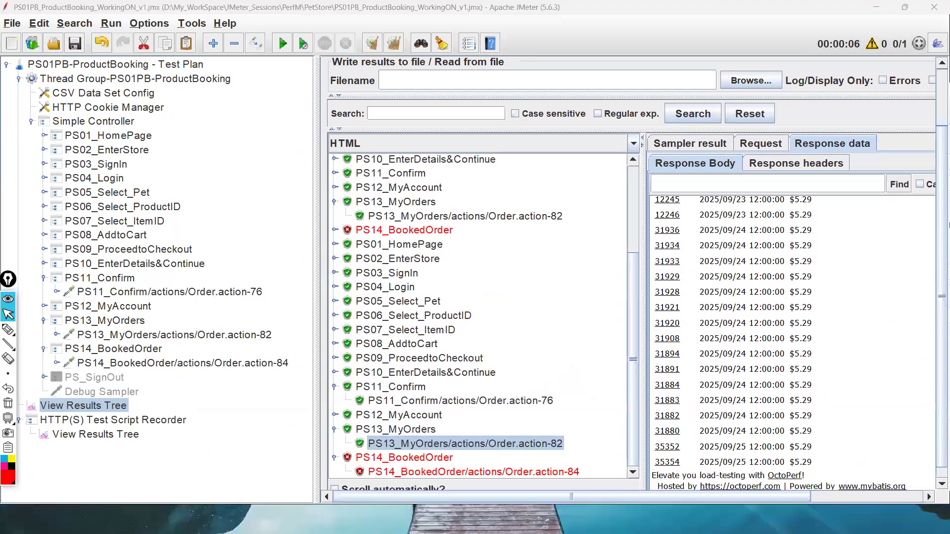
Switch to the PowerPoint slide on doing correlation, and mark Step-2 and the immediate-previous-response thumb rule in red ink.
click(563, 519)
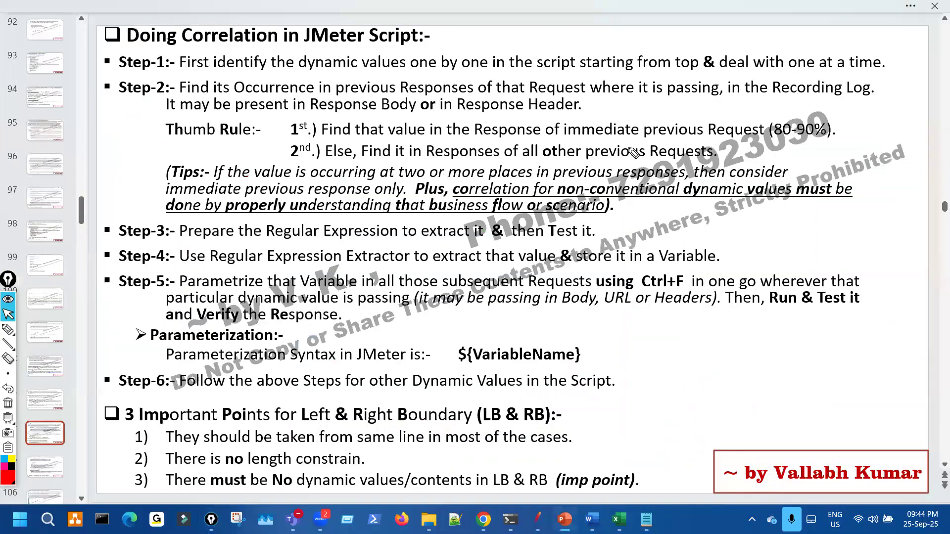
key(ctrl+shift+3)
drag(403, 79, 435, 78)
drag(474, 142, 708, 141)
mouse_move(141, 98)
mouse_down()
mouse_move(378, 106)
mouse_move(230, 85)
mouse_up()
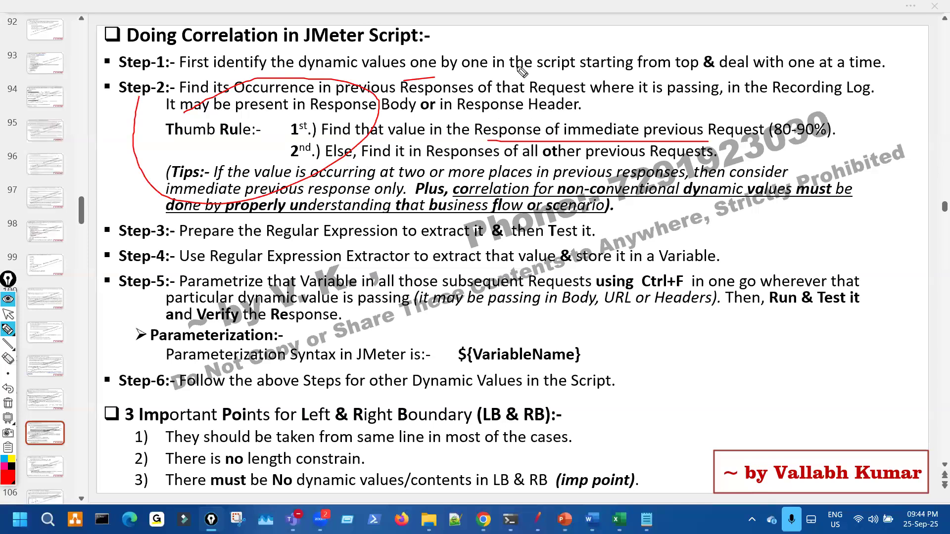
drag(445, 133, 420, 72)
drag(400, 119, 505, 98)
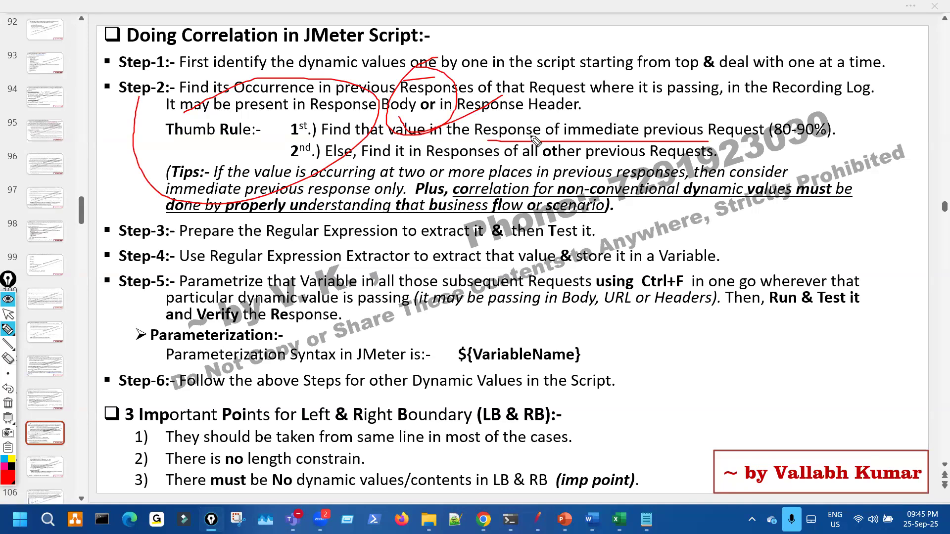
Circle "non-conventional dynamic values" and underline the business flow tip on the slide in red ink, then clear the ink.
drag(583, 202, 715, 203)
mouse_move(613, 170)
mouse_down()
mouse_move(569, 198)
mouse_move(727, 212)
mouse_move(626, 230)
mouse_up()
drag(210, 218, 474, 221)
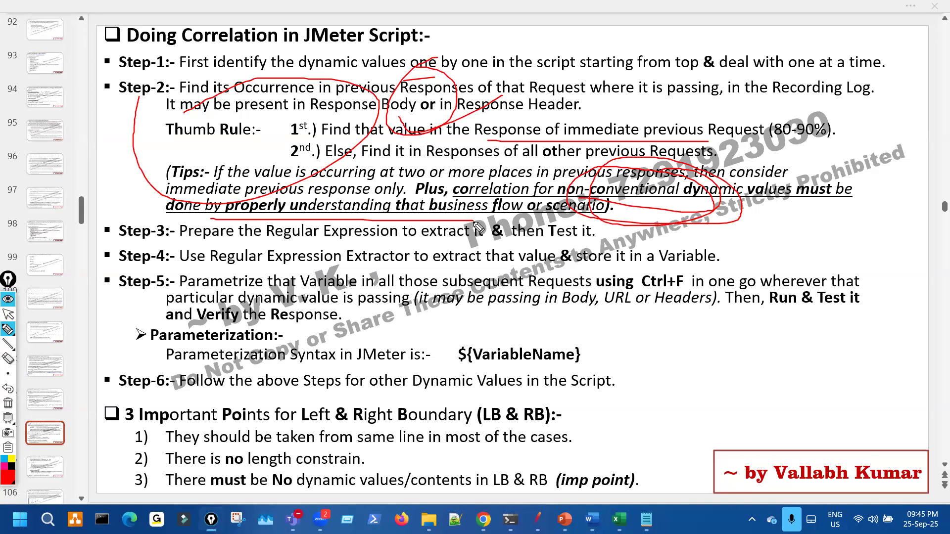
key(ctrl+shift+7)
key(ctrl+shift+2)
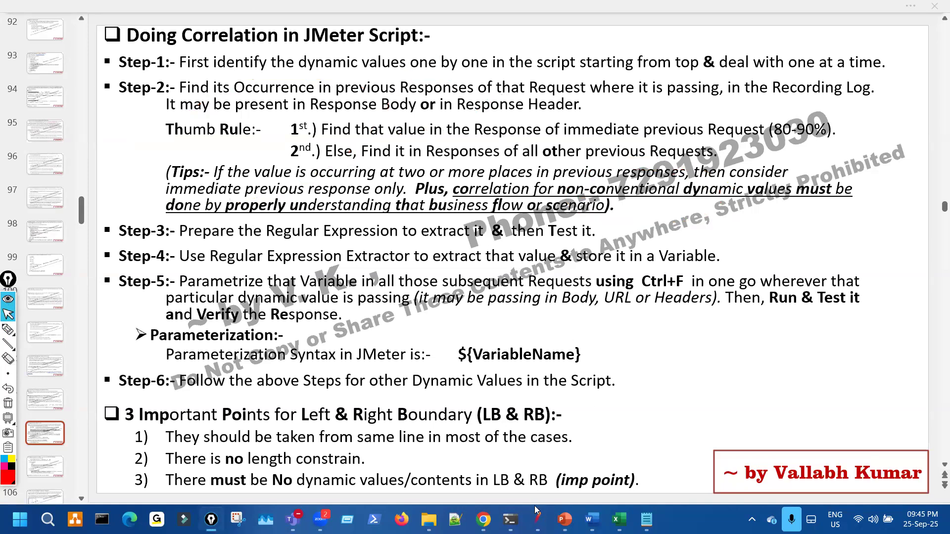
Return to JMeter, open the PS14_BookedOrder request, circle its orderId value, and mark the PS13_MyOrders and PS11_Confirm requests in red ink.
key(alt+Tab)
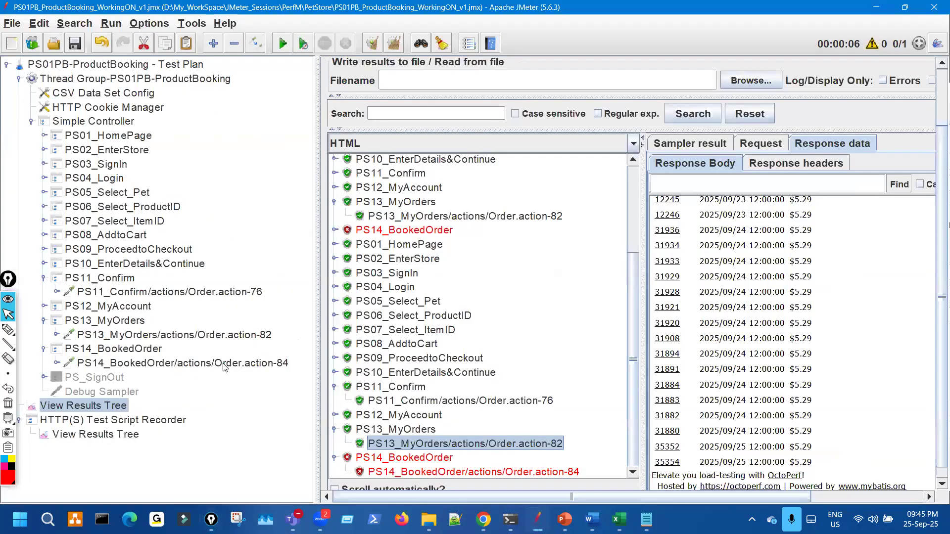
click(224, 365)
key(ctrl+shift+3)
drag(533, 311, 537, 315)
drag(544, 360, 502, 373)
mouse_move(262, 367)
mouse_down()
mouse_move(282, 345)
mouse_move(262, 330)
mouse_move(293, 341)
mouse_up()
mouse_move(264, 284)
mouse_down()
mouse_move(251, 299)
mouse_move(300, 260)
mouse_move(293, 281)
mouse_up()
mouse_move(320, 321)
mouse_down()
mouse_move(292, 328)
mouse_move(311, 333)
mouse_up()
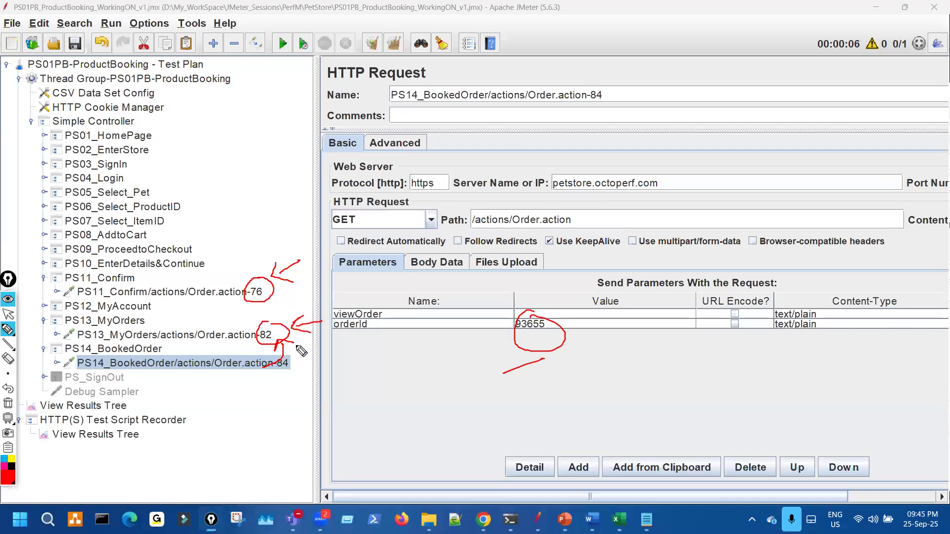
Add red pen strokes across the PS14_BookedOrder request details, link it to PS13_MyOrders, and circle the orderId value again.
mouse_move(336, 239)
mouse_down()
mouse_move(365, 288)
mouse_move(374, 340)
mouse_up()
drag(404, 249, 472, 262)
drag(443, 228, 431, 253)
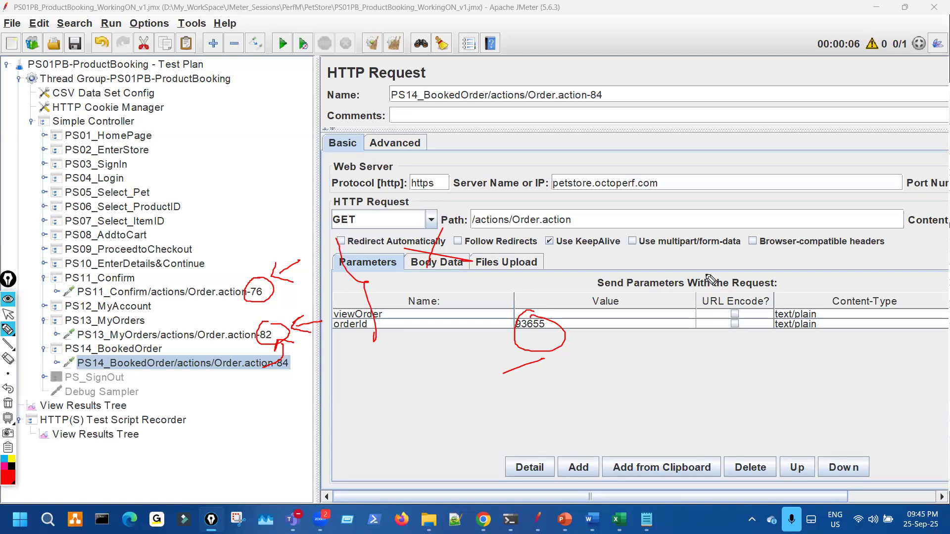
drag(257, 339, 266, 340)
drag(279, 379, 328, 379)
drag(679, 68, 659, 118)
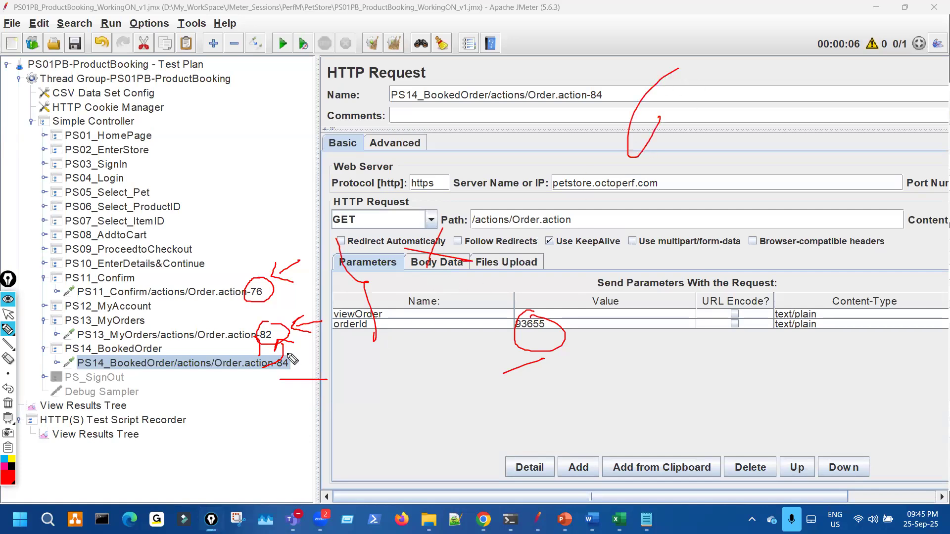
mouse_move(523, 302)
mouse_down()
mouse_move(508, 362)
mouse_move(573, 325)
mouse_up()
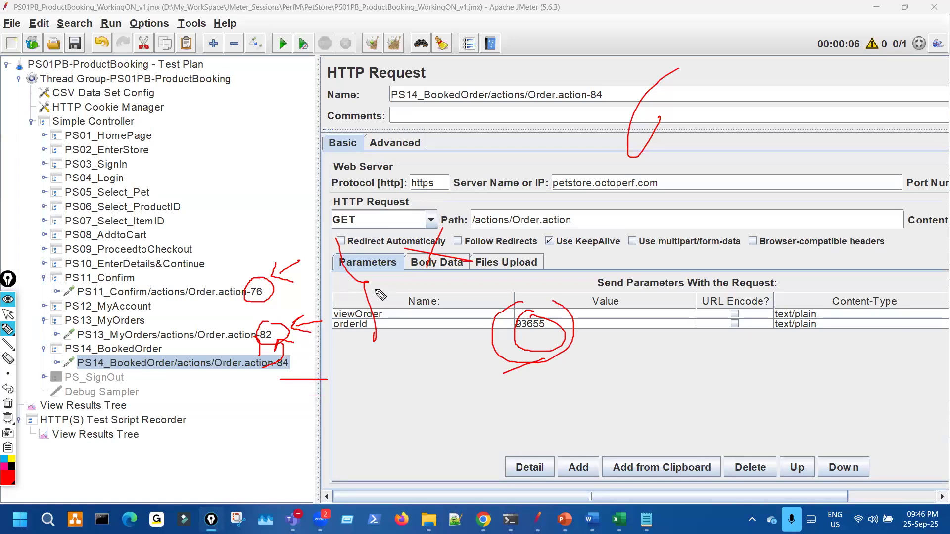
Clear the red ink, show the test plan's View Results Tree, and circle the last order ID in the PS13_MyOrders response.
key(ctrl+shift+7)
mouse_move(268, 324)
mouse_down()
mouse_move(269, 334)
mouse_move(267, 319)
mouse_up()
key(ctrl+shift+7)
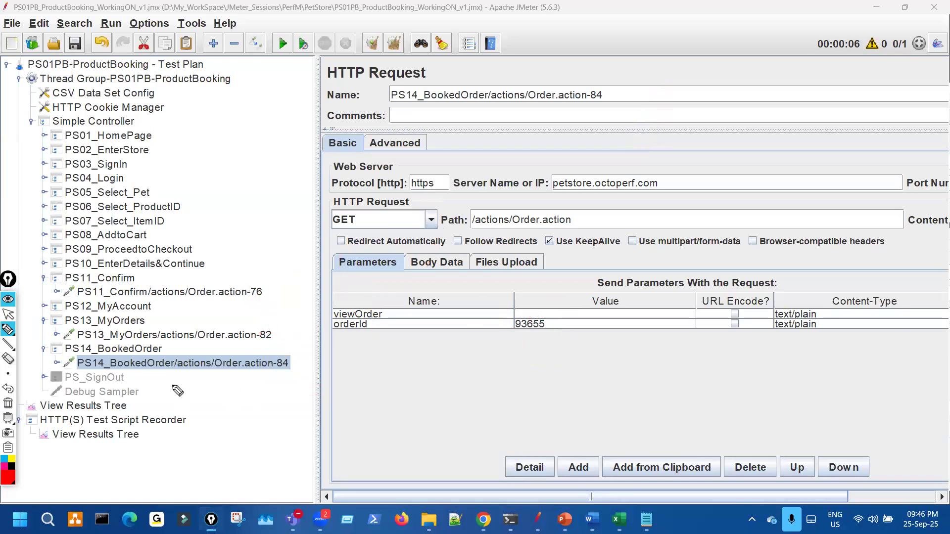
key(ctrl+shift+2)
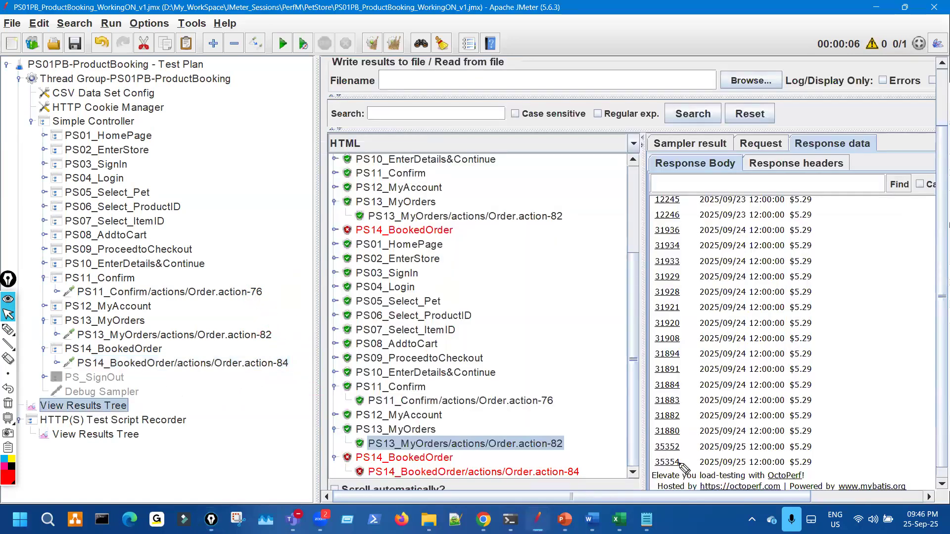
key(ctrl+shift+1)
drag(654, 451, 678, 461)
key(ctrl+shift+2)
Show the PS11_Confirm response and circle its order number in red ink.
click(549, 401)
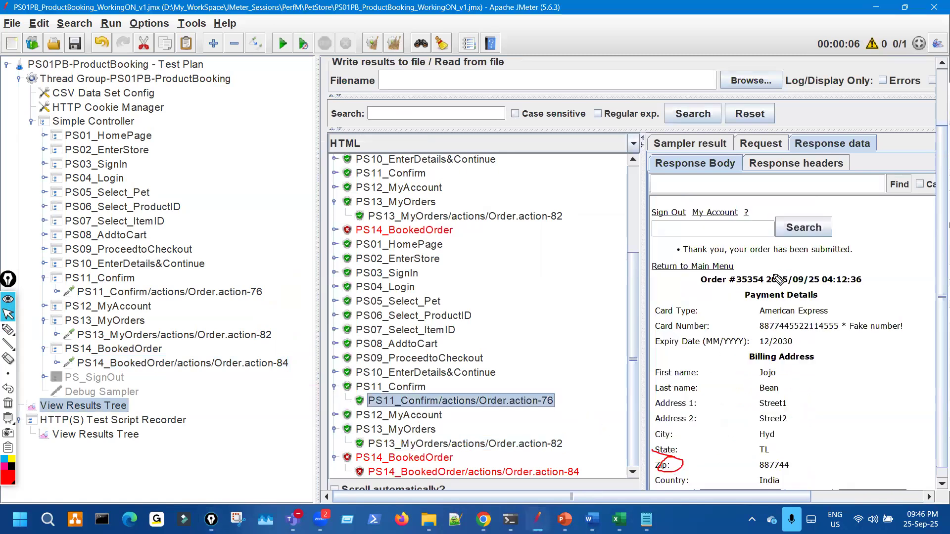
key(ctrl+shift+1)
drag(756, 265, 761, 271)
key(ctrl+shift+2)
Show the PS13_MyOrders response again, mark its last order ID and the PS11_Confirm result in red ink, and clear the ink.
click(553, 446)
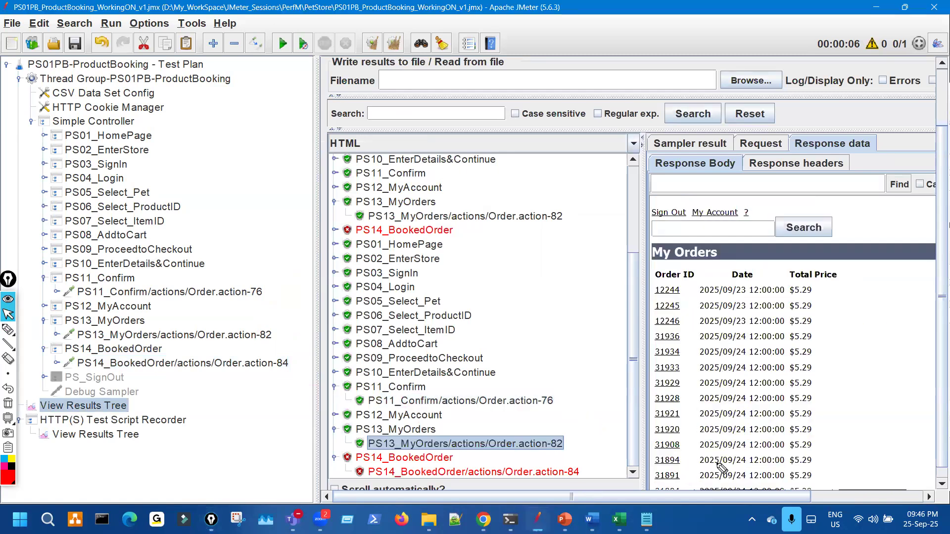
scroll(728, 449, down, 3)
key(ctrl+shift+1)
mouse_move(644, 450)
mouse_down()
mouse_move(695, 455)
mouse_move(688, 474)
mouse_move(725, 489)
mouse_up()
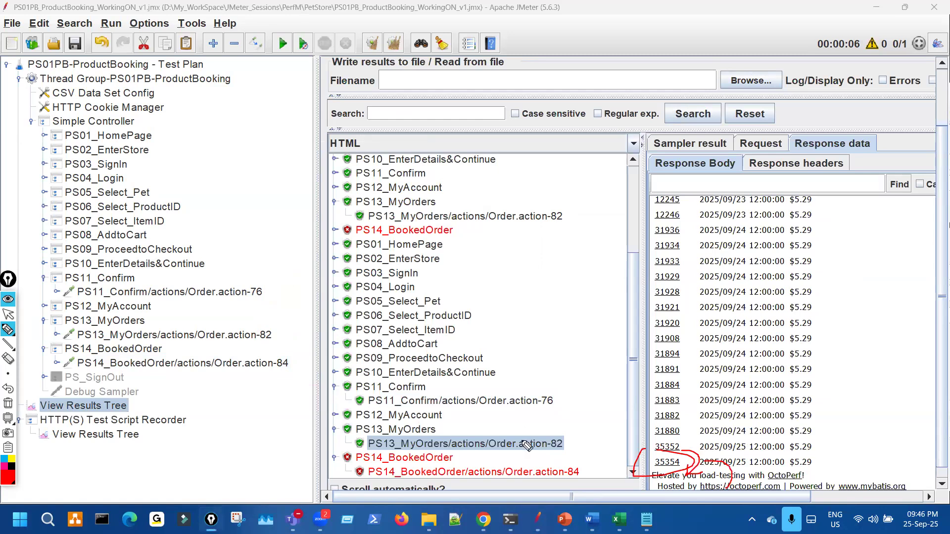
mouse_move(552, 391)
mouse_down()
mouse_move(548, 411)
mouse_move(539, 410)
mouse_move(556, 394)
mouse_up()
key(ctrl+shift+7)
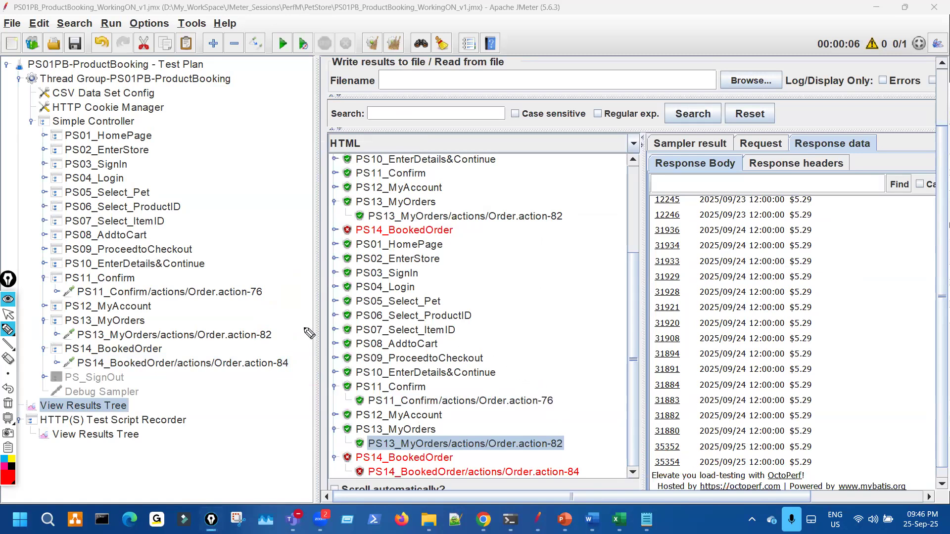
View the PS11_Confirm request, then reopen its response in the View Results Tree and circle the order number in red ink.
click(8, 314)
click(170, 291)
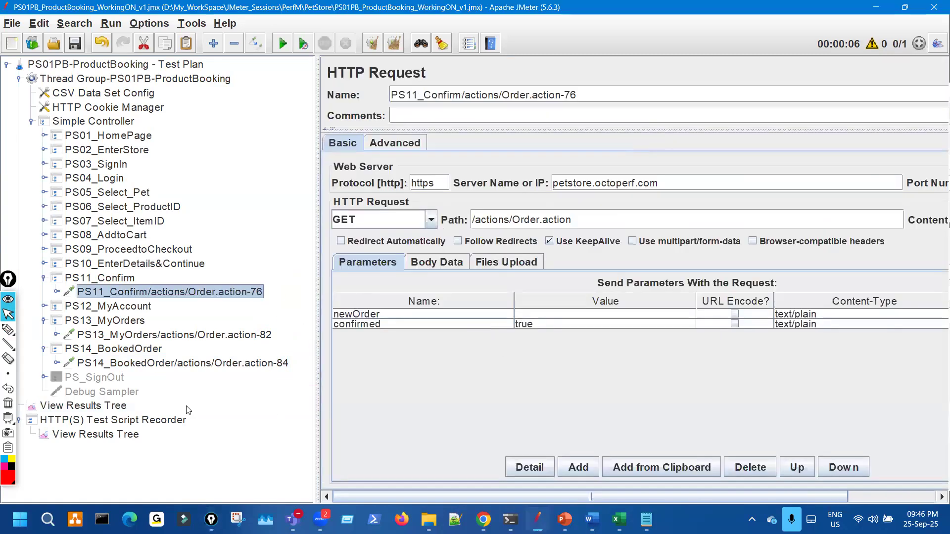
click(83, 406)
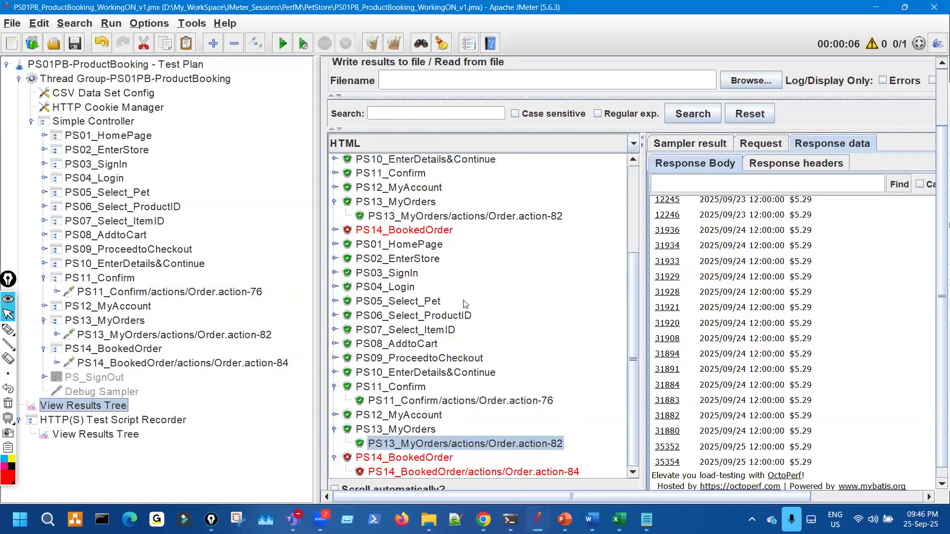
click(549, 399)
key(ctrl+shift+3)
mouse_move(743, 265)
mouse_down()
mouse_move(759, 296)
mouse_move(749, 268)
mouse_move(748, 299)
mouse_move(735, 271)
mouse_up()
Mark the PS11_Confirm, PS13_MyOrders and PS14_BookedOrder requests in the test plan tree with red strokes.
mouse_move(265, 295)
mouse_down()
mouse_move(262, 283)
mouse_move(282, 294)
mouse_up()
mouse_move(311, 378)
mouse_down()
mouse_move(268, 380)
mouse_move(293, 370)
mouse_up()
mouse_move(305, 365)
mouse_down()
mouse_move(280, 355)
mouse_move(275, 338)
mouse_move(256, 345)
mouse_up()
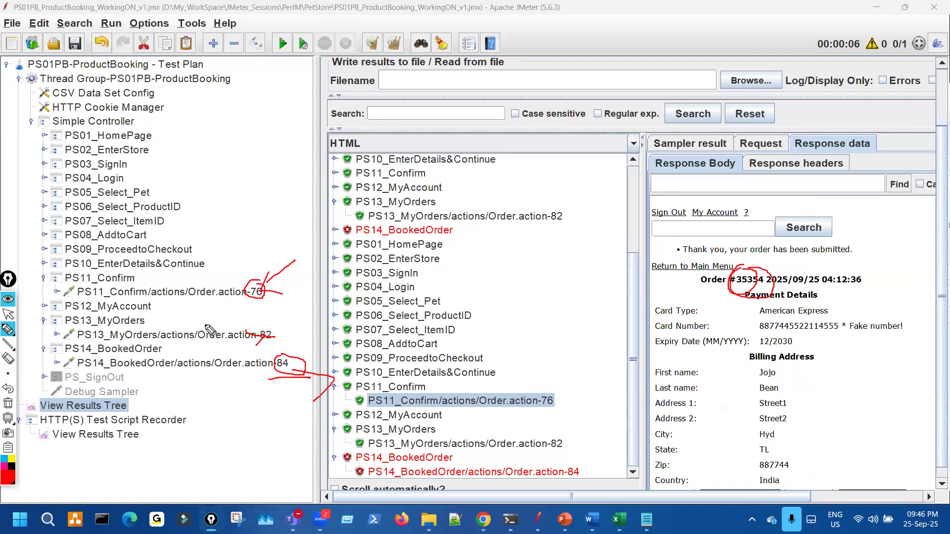
drag(191, 277, 191, 366)
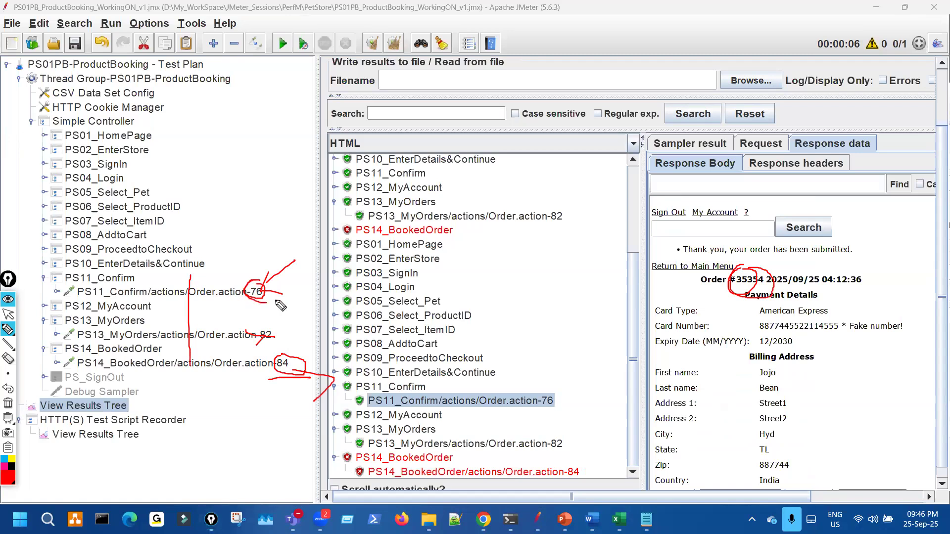
Circle the PS11_Confirm response's order number again, draw an arrow beneath the PS14_BookedOrder request, and clear all ink.
drag(748, 267, 745, 268)
drag(246, 375, 341, 380)
drag(353, 381, 342, 394)
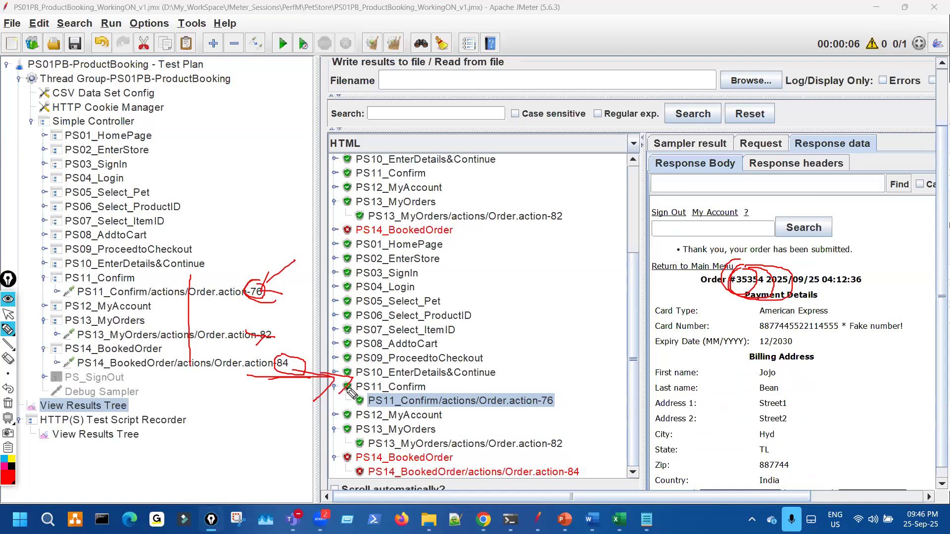
drag(733, 285, 732, 286)
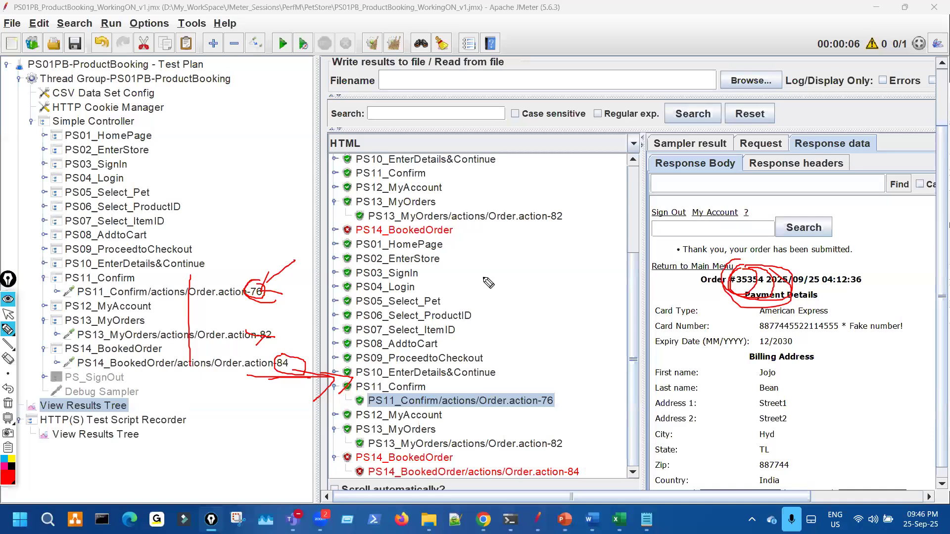
key(ctrl+shift+7)
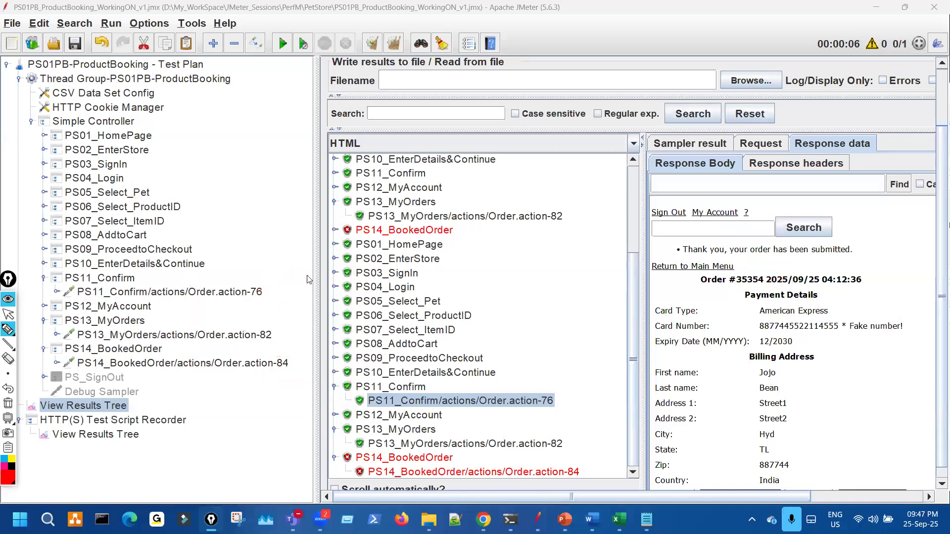
Widen the response view, highlight the order number in the PS11_Confirm response, and open the PS14_BookedOrder request.
key(ctrl+shift+2)
drag(315, 232, 231, 212)
drag(559, 271, 435, 269)
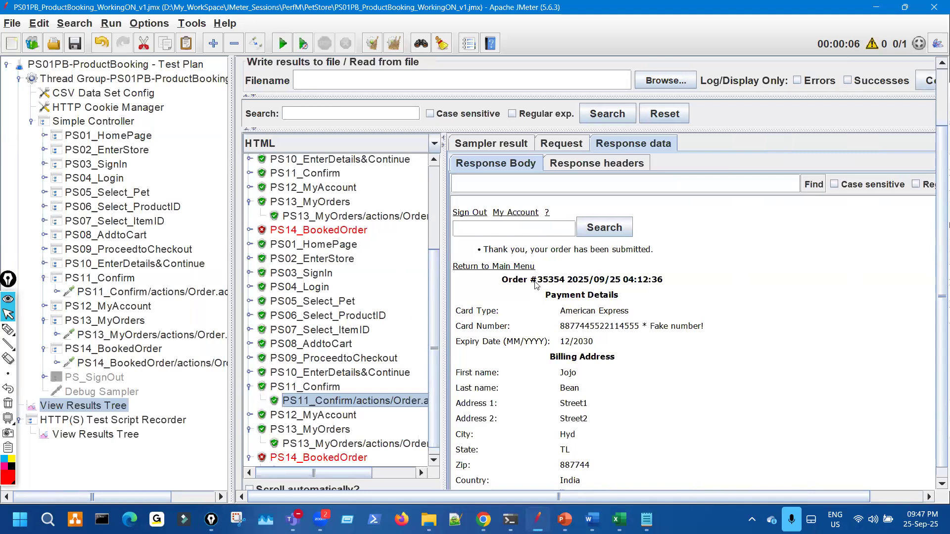
mouse_move(572, 283)
mouse_down()
mouse_move(537, 282)
mouse_move(568, 282)
mouse_up()
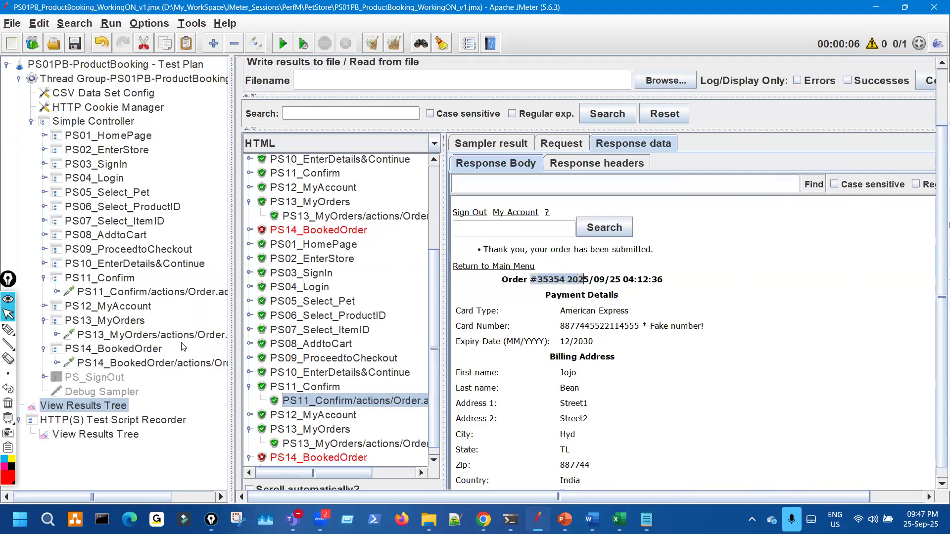
click(189, 366)
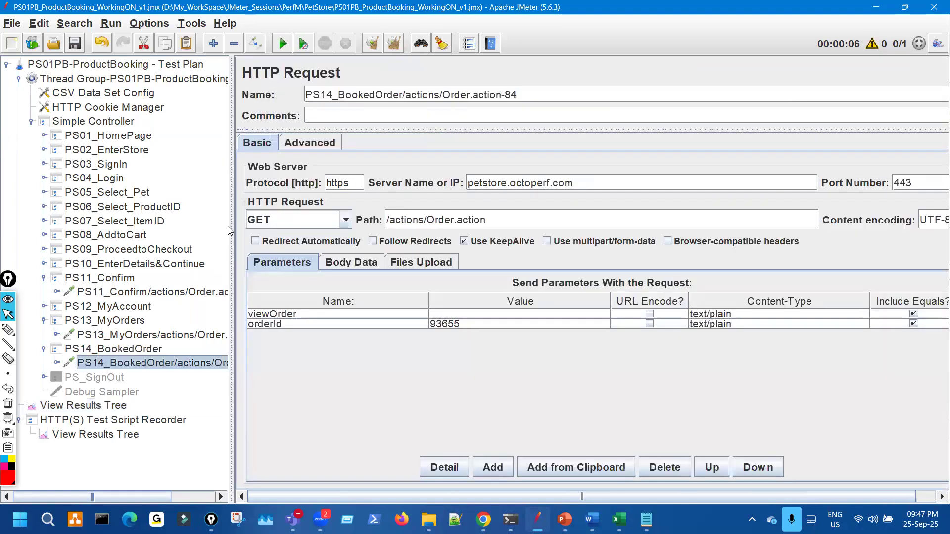
drag(271, 217, 271, 217)
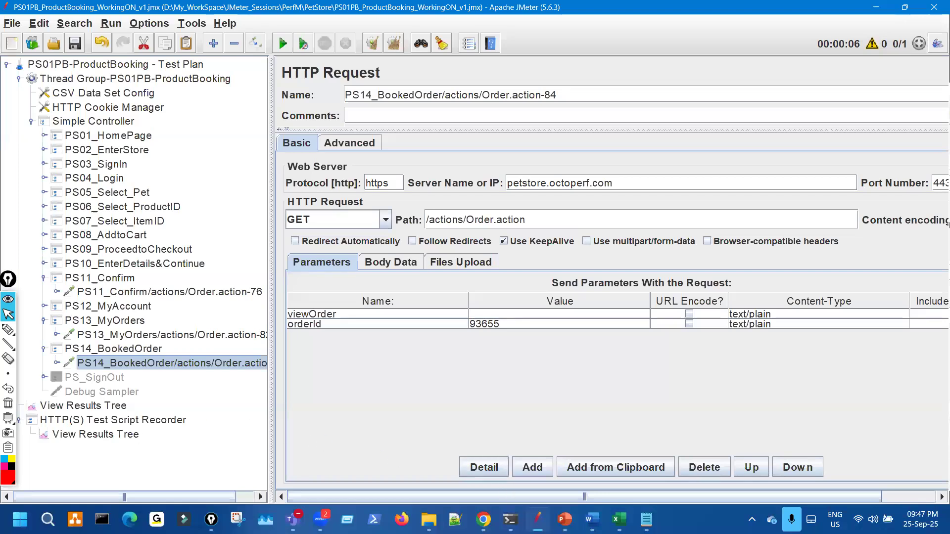
Switch to the PowerPoint correlation slide, mark the business flow tip in red ink, and clear the ink.
key(alt+Tab)
click(9, 331)
mouse_move(325, 216)
mouse_down()
mouse_move(635, 208)
mouse_move(433, 192)
mouse_up()
mouse_move(585, 212)
mouse_down()
mouse_move(429, 208)
mouse_move(580, 203)
mouse_move(578, 211)
mouse_up()
key(ctrl+shift+7)
key(ctrl+shift+2)
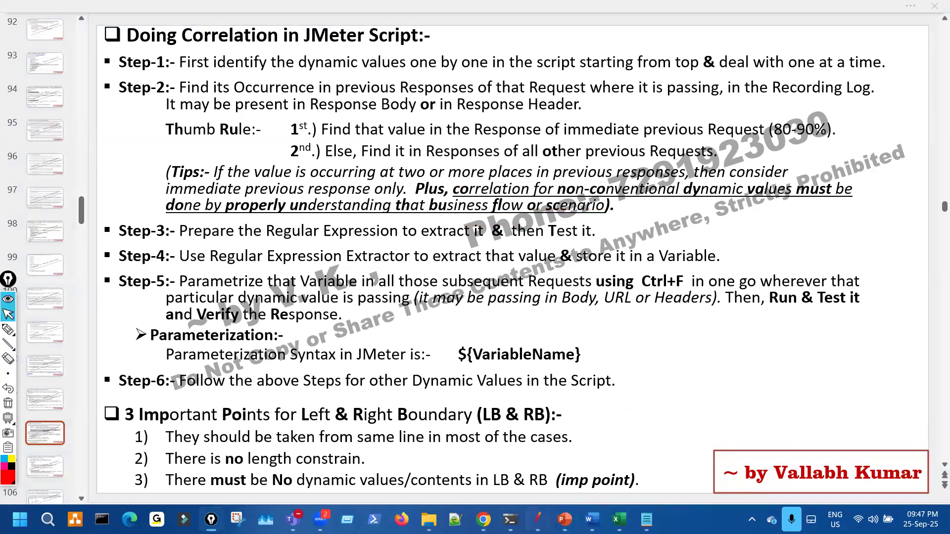
Return to JMeter, clear the old results in the test plan's View Results Tree, and run the test plan.
key(alt+Tab)
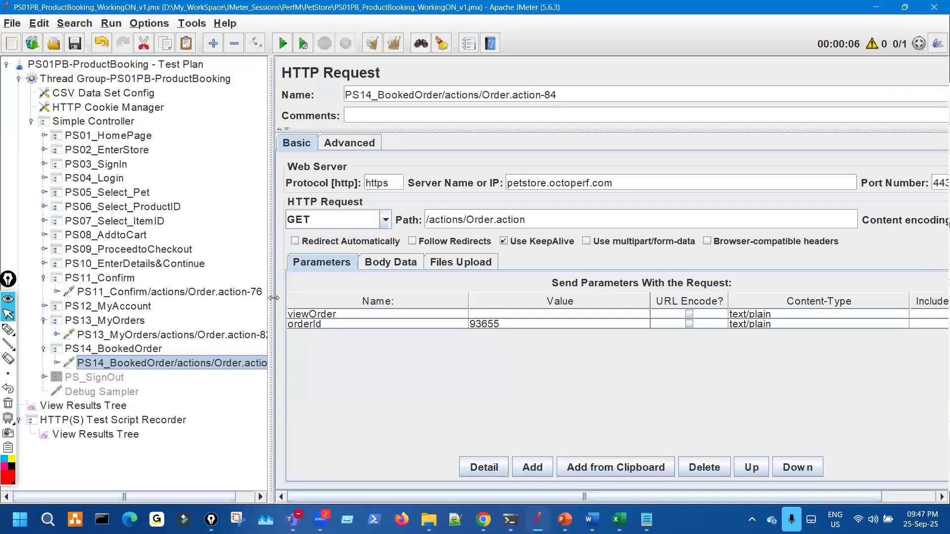
drag(271, 341, 332, 345)
key(ctrl+shift+3)
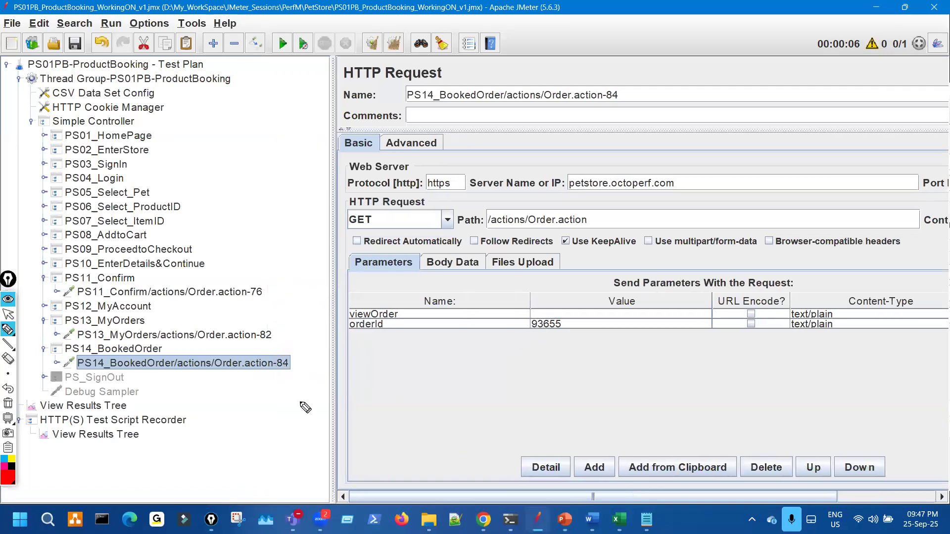
key(ctrl+shift+2)
click(99, 406)
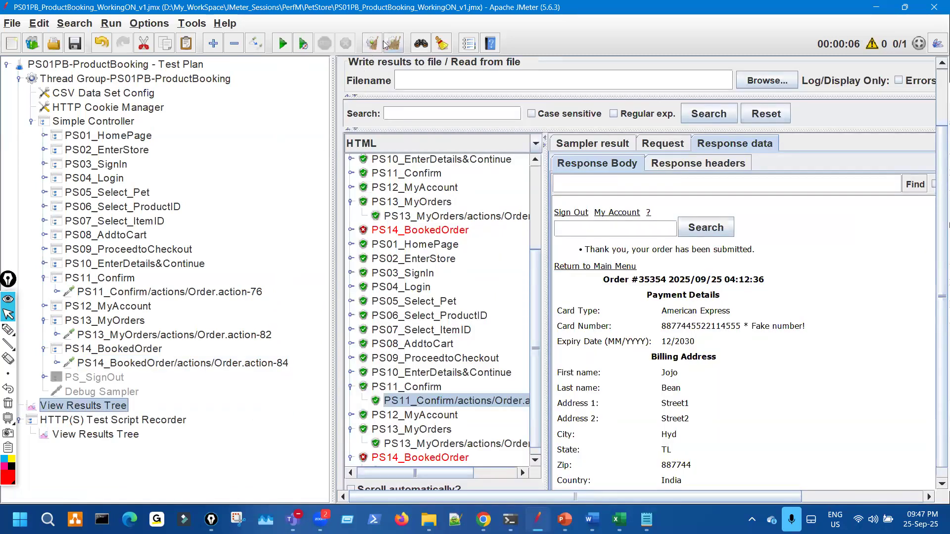
click(283, 44)
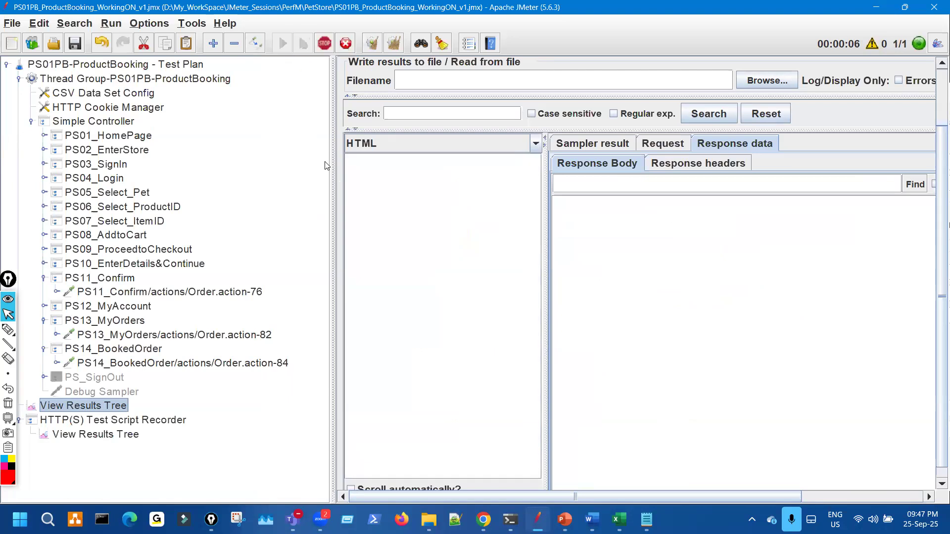
Expand PS11_Confirm in the new results, show its response, circle the order number in red ink, and clear the ink.
drag(305, 147, 262, 143)
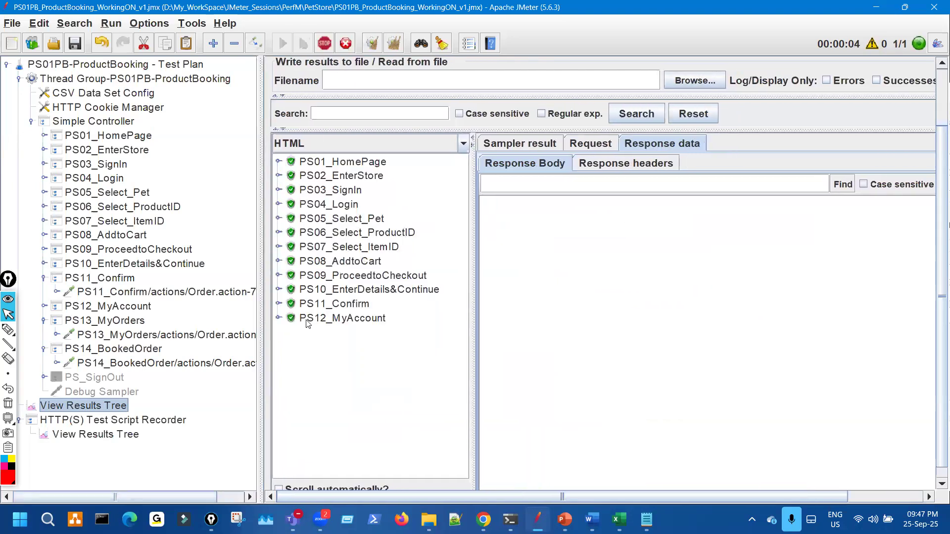
click(278, 303)
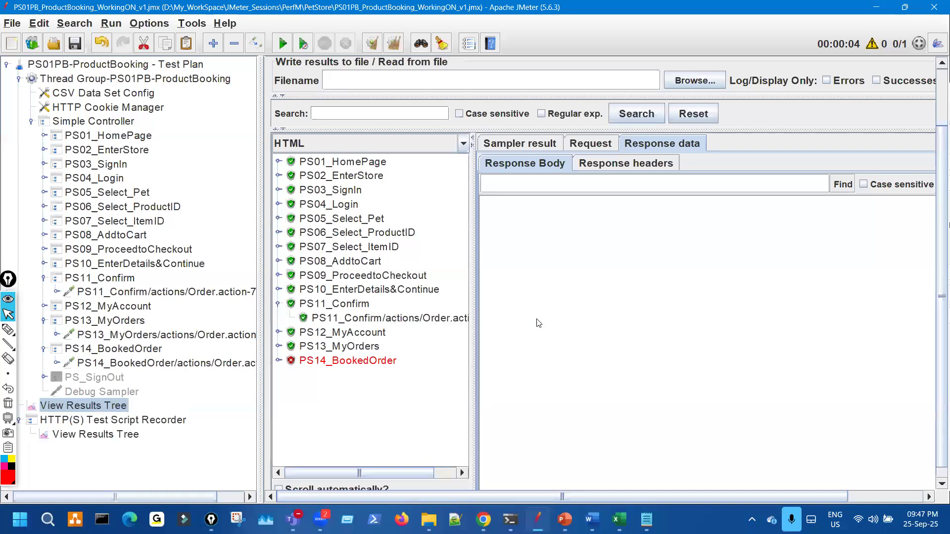
click(390, 318)
key(ctrl+shift+3)
mouse_move(574, 271)
mouse_down()
mouse_move(587, 267)
mouse_move(568, 267)
mouse_up()
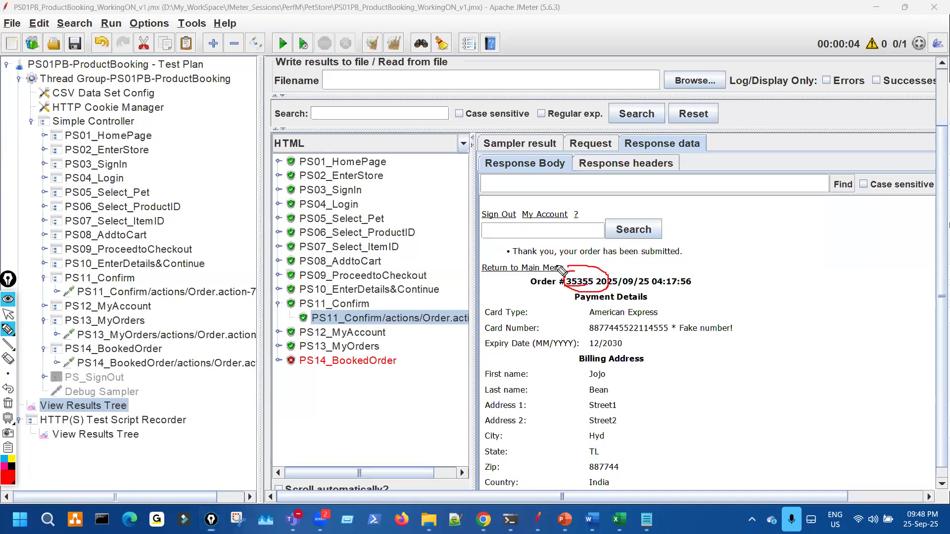
key(Escape)
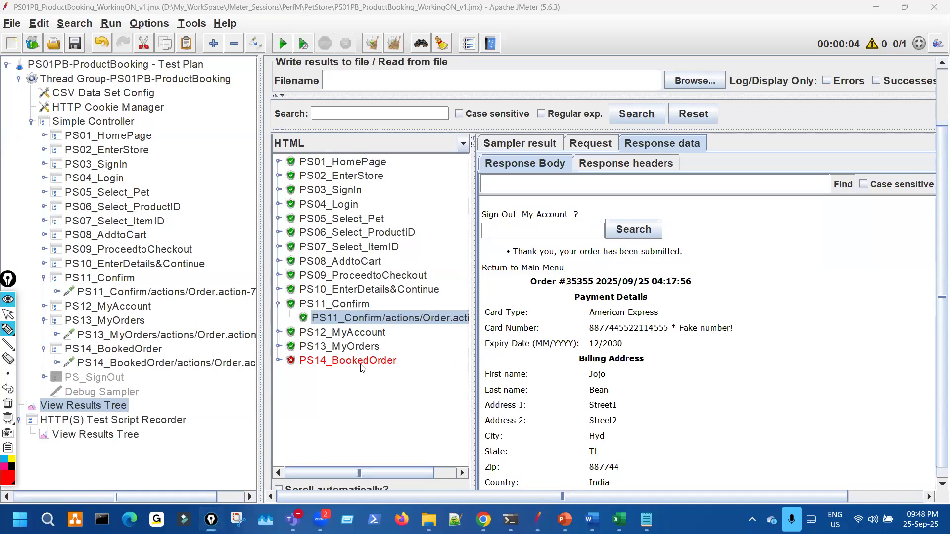
Open the PS14_BookedOrder request, circle its orderId value in red ink, and clear the ink.
key(ctrl+shift+2)
click(223, 361)
key(ctrl+shift+3)
mouse_move(473, 312)
mouse_down()
mouse_move(449, 327)
mouse_move(474, 316)
mouse_up()
key(Escape)
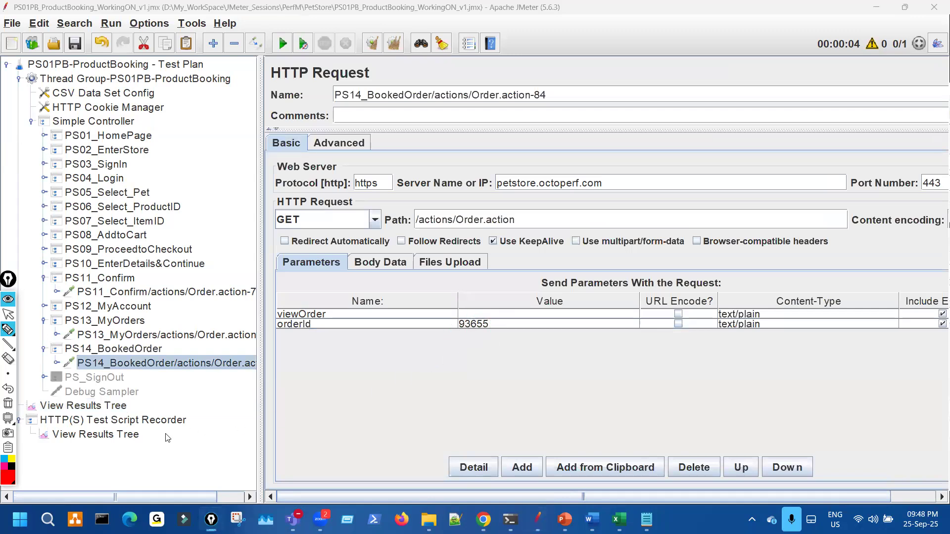
Widen the test plan tree, mark PS14_BookedOrder's orderId value and the PS11_Confirm request in red ink, and clear the ink.
key(ctrl+shift+2)
drag(261, 281, 322, 281)
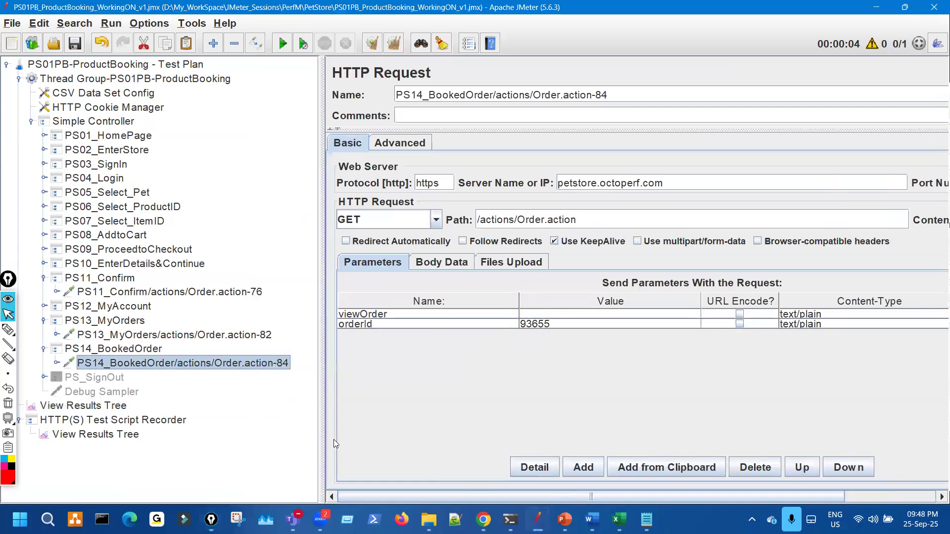
key(ctrl+shift+3)
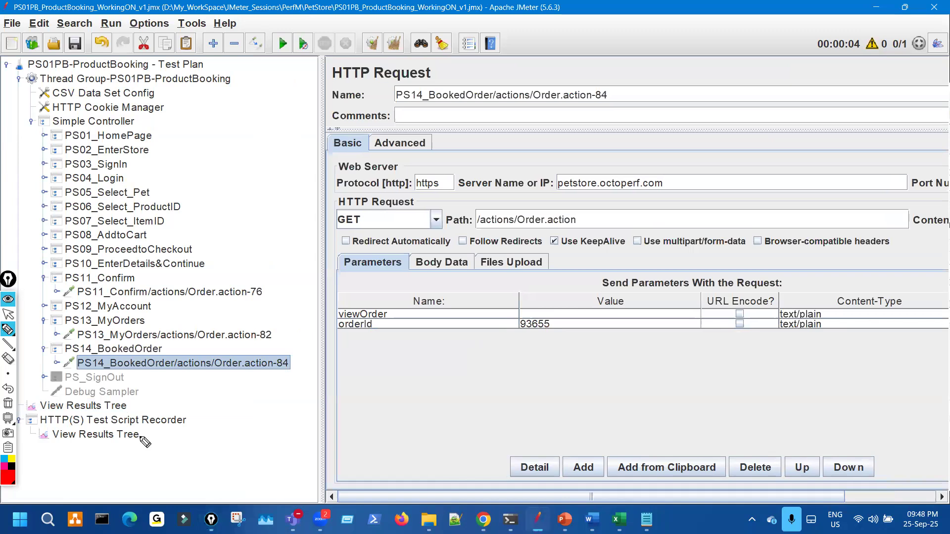
mouse_move(518, 328)
mouse_down()
mouse_move(556, 332)
mouse_move(544, 316)
mouse_move(528, 317)
mouse_up()
drag(304, 276, 272, 289)
drag(272, 290, 284, 293)
key(Escape)
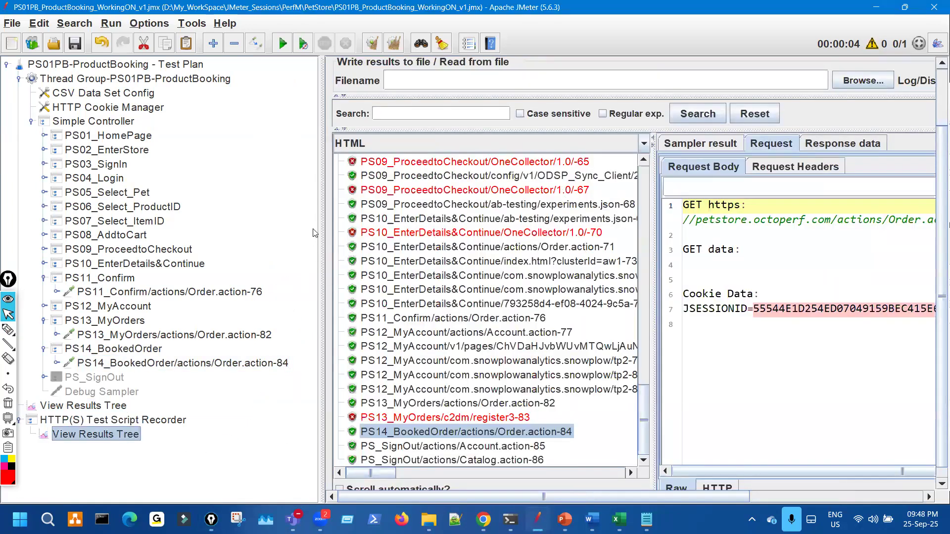
Show the recorded PS11_Confirm response in the HTTP(S) Test Script Recorder's View Results Tree and mark its order number in red ink.
drag(306, 217, 232, 214)
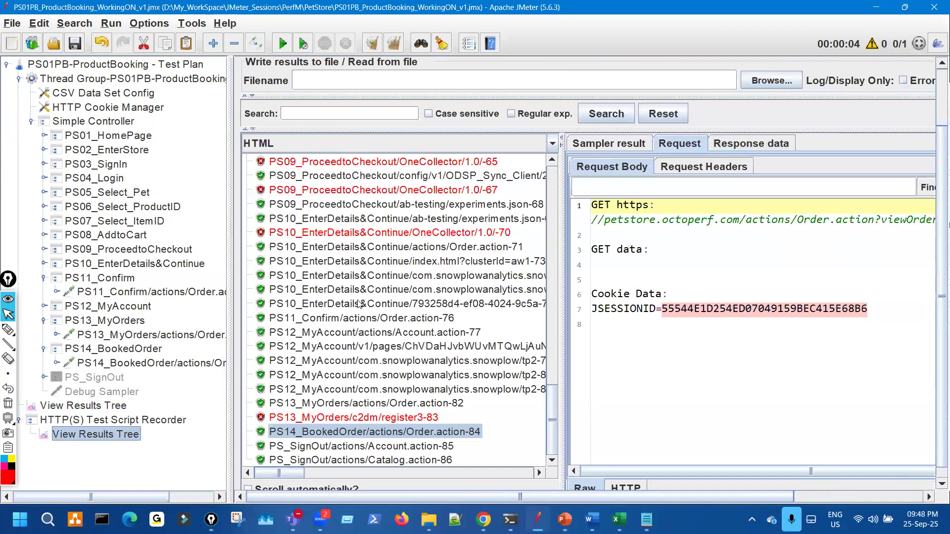
click(447, 318)
click(741, 143)
key(ctrl+shift+3)
mouse_move(662, 279)
mouse_down()
mouse_move(669, 291)
mouse_move(659, 281)
mouse_move(688, 270)
mouse_up()
key(ctrl+shift+6)
key(ctrl+shift+2)
Return to the PS14_BookedOrder request, circle the recorded orderId value in red ink, and clear all ink.
click(216, 365)
key(ctrl+shift+3)
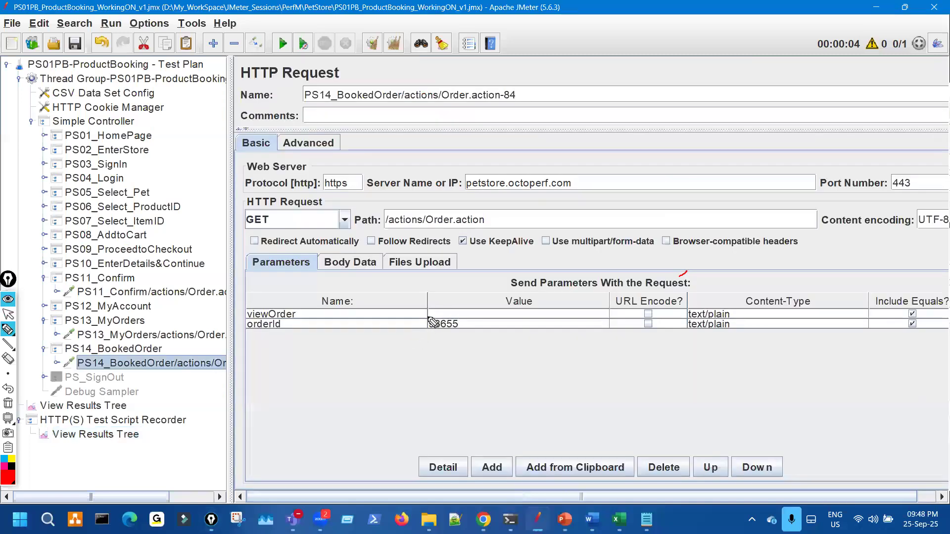
drag(428, 317, 454, 304)
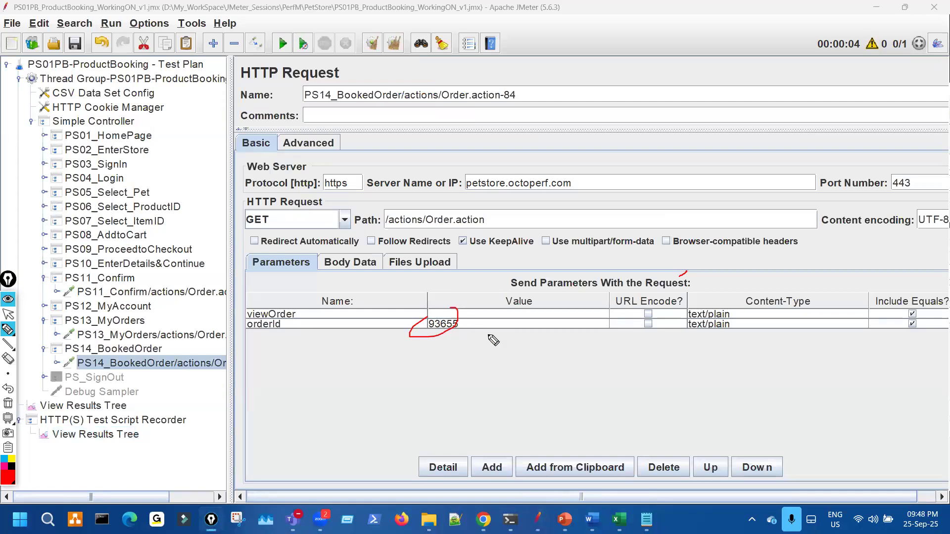
key(ctrl+shift+7)
key(ctrl+shift+2)
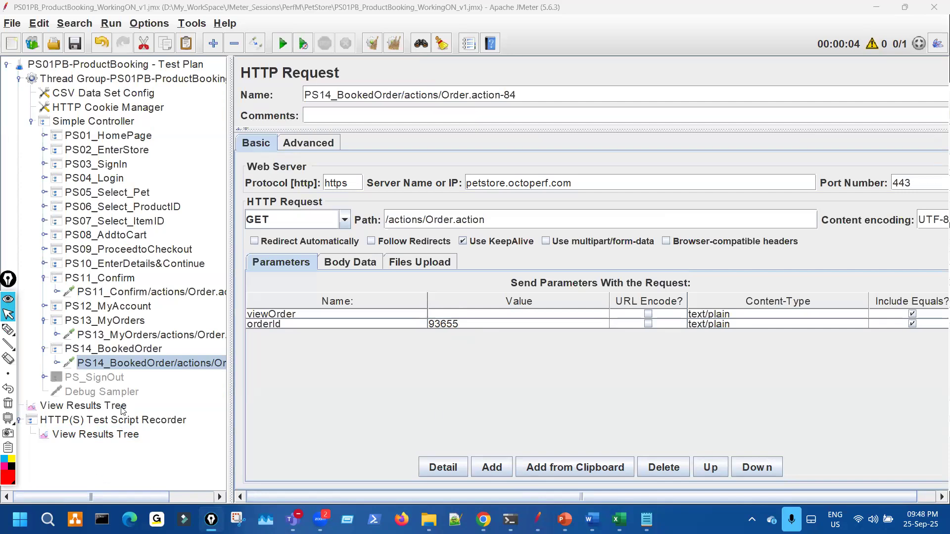
Show the replayed PS11_Confirm response in the test plan's View Results Tree.
click(211, 412)
key(ctrl+shift+1)
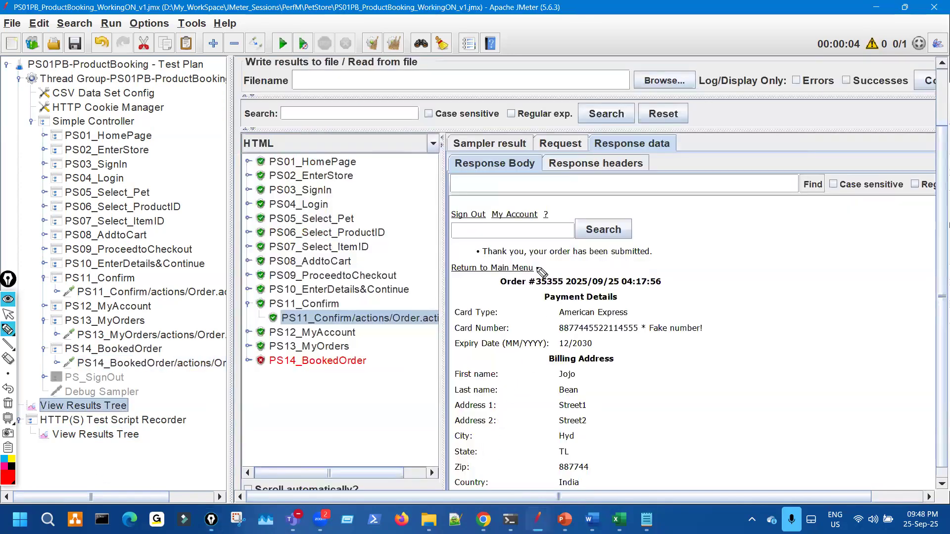
key(ctrl+shift+1)
Reopen the PS14_BookedOrder request, circle its orderId value in red ink, and clear the ink.
click(212, 366)
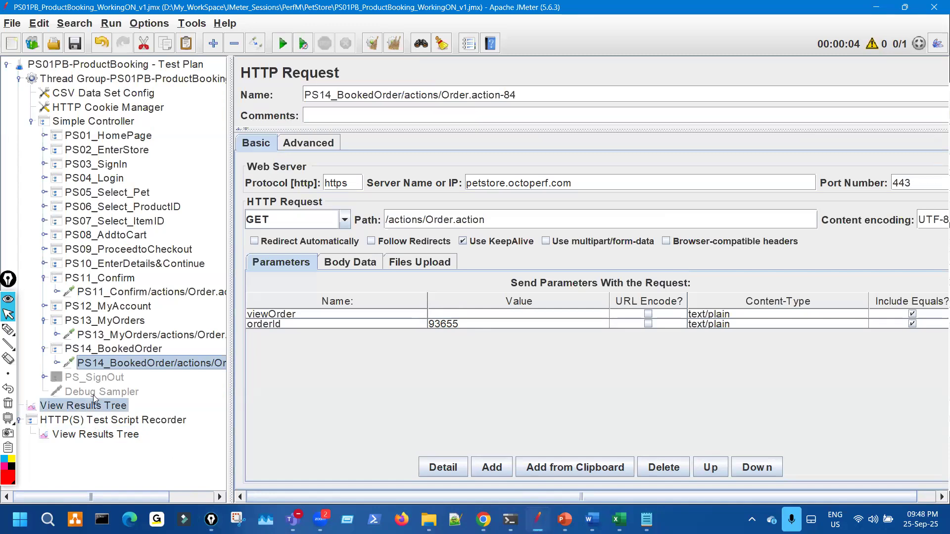
key(ctrl+shift+2)
mouse_move(436, 311)
mouse_down()
mouse_move(413, 347)
mouse_move(458, 323)
mouse_up()
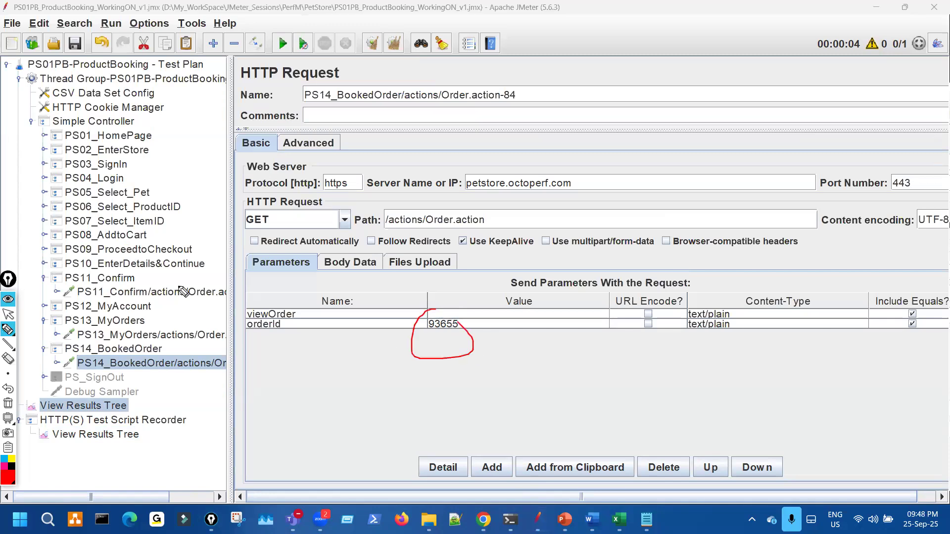
key(ctrl+shift+7)
Widen the test plan tree, mark the PS11_Confirm and PS14_BookedOrder requests in red ink, and clear the ink.
key(ctrl+shift+2)
drag(230, 260, 310, 256)
key(ctrl+shift+3)
drag(243, 283, 259, 284)
drag(265, 362, 272, 370)
key(ctrl+shift+7)
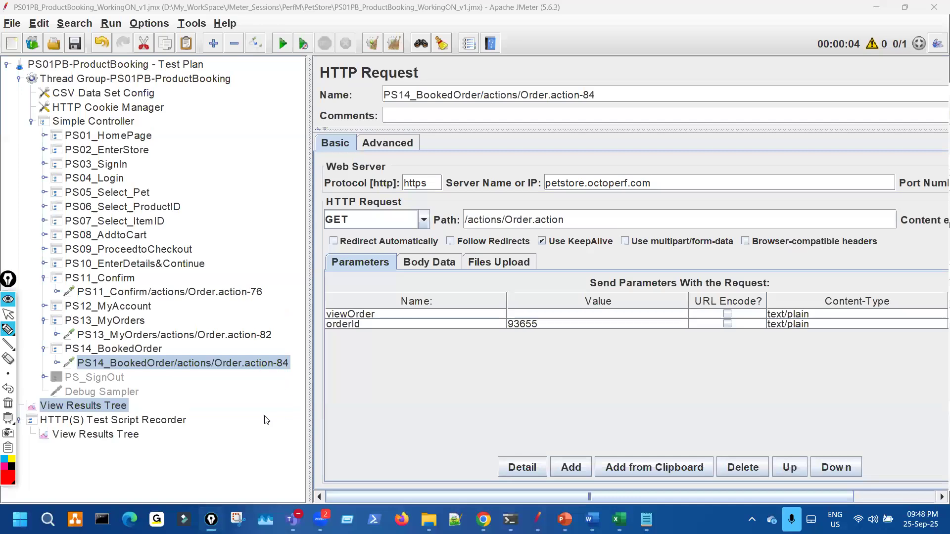
Show the recorded PS11_Confirm response in the recorder's View Results Tree, mark its order number in red ink, and clear the ink.
key(ctrl+shift+2)
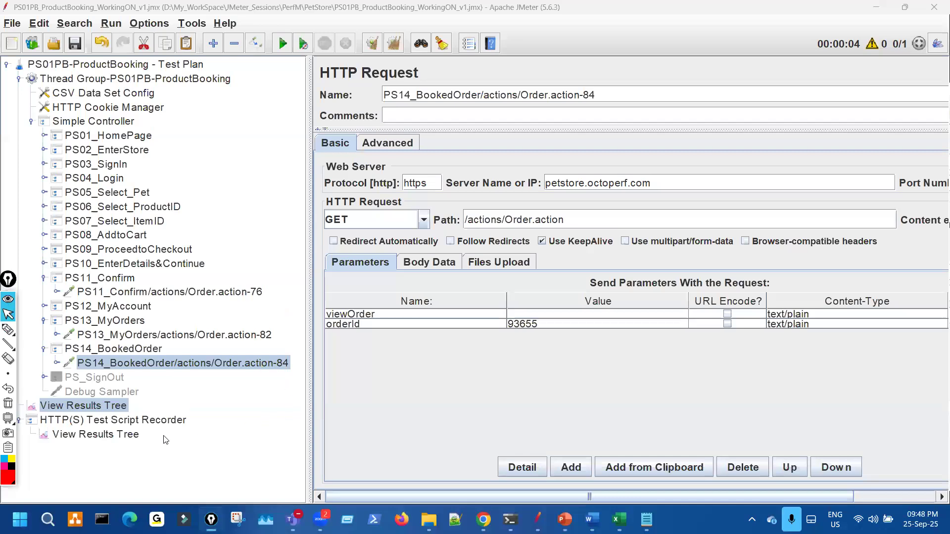
click(135, 435)
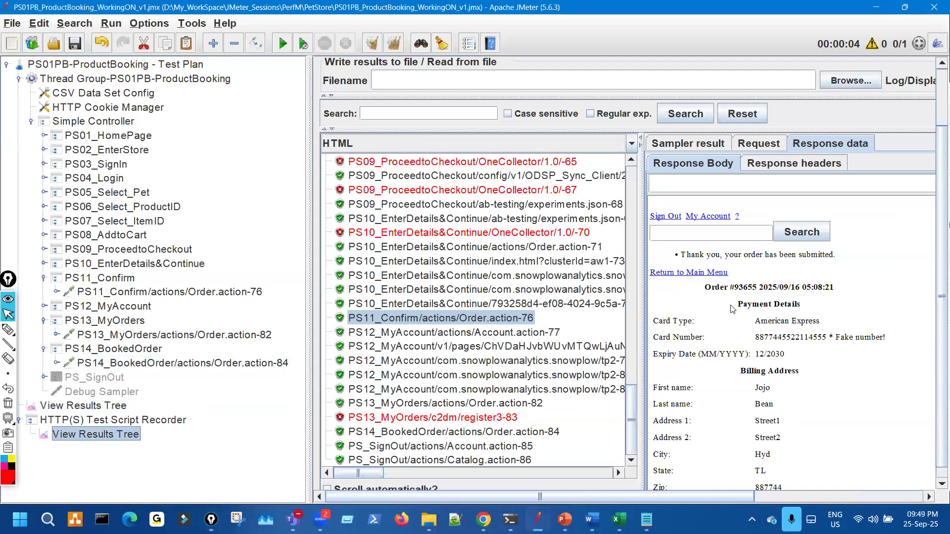
key(ctrl+shift+3)
drag(742, 278, 727, 274)
key(ctrl+shift+7)
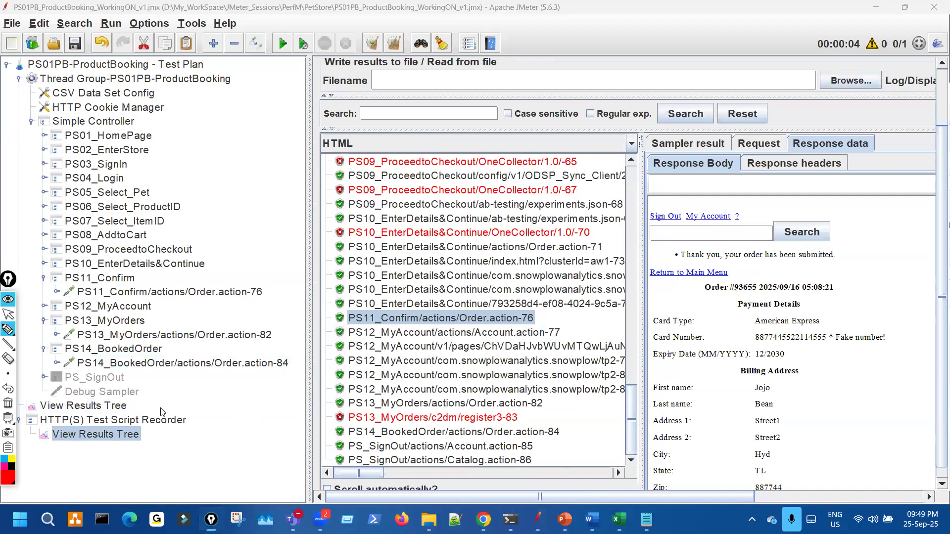
Return to the replayed PS11_Confirm response, mark its order number in red ink, clear the ink, and narrow the test plan tree.
key(ctrl+shift+2)
click(119, 406)
key(ctrl+shift+3)
mouse_move(653, 272)
mouse_down()
mouse_move(611, 287)
mouse_move(624, 298)
mouse_up()
key(ctrl+shift+7)
key(ctrl+shift+2)
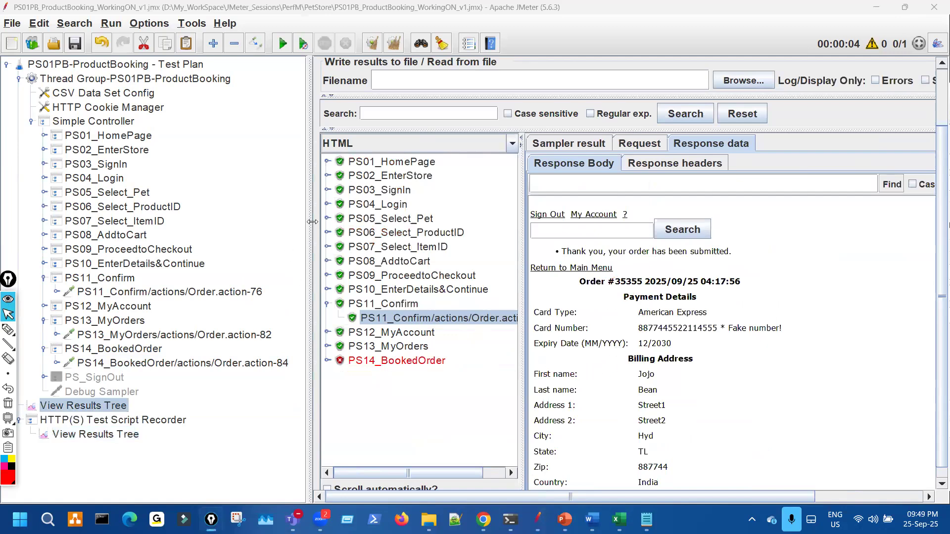
drag(310, 235, 257, 235)
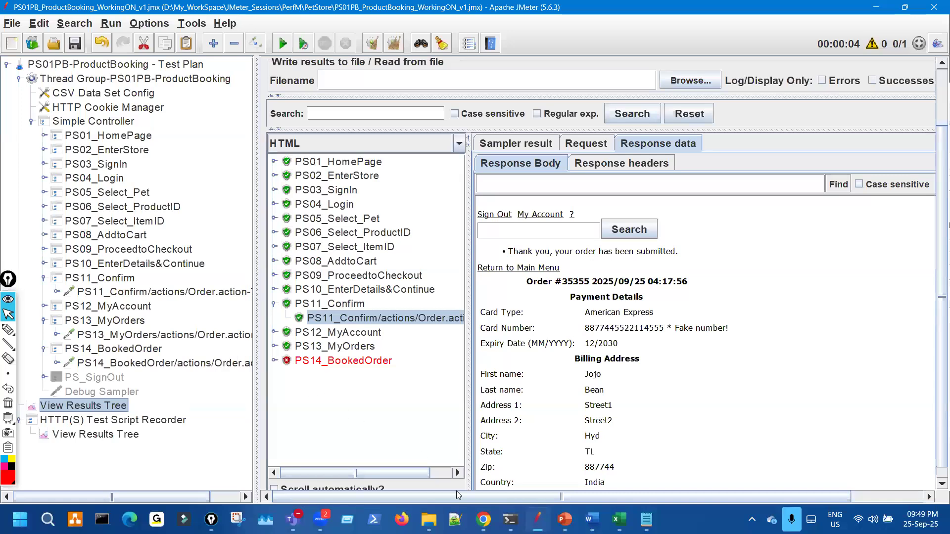
Widen the test plan tree again and open the PS11_Confirm request.
mouse_move(565, 519)
drag(370, 274, 297, 278)
click(246, 295)
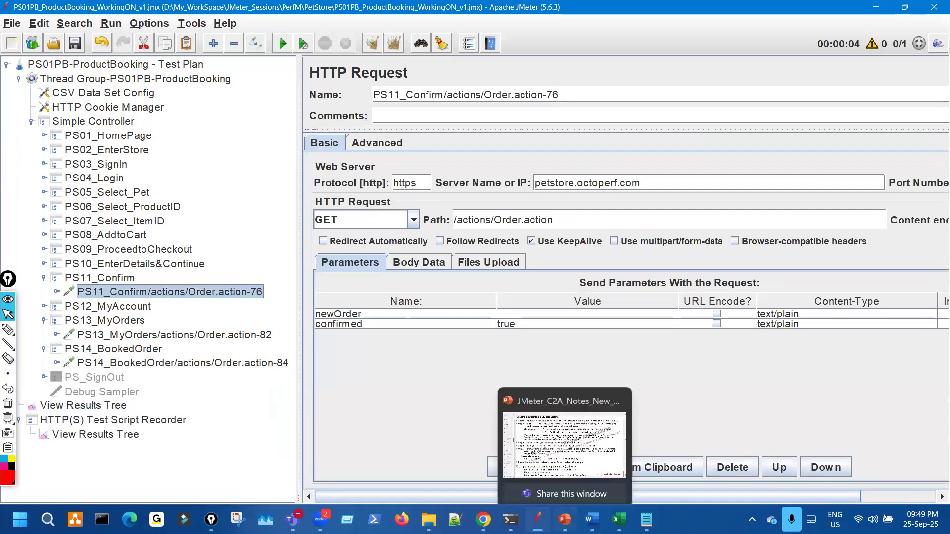
Switch to the PowerPoint correlation notes, mark the thumb rule and the Tips on previous responses and business flow in red, and clear the ink.
click(564, 445)
drag(233, 177, 618, 187)
drag(236, 195, 360, 196)
mouse_move(317, 117)
mouse_down()
mouse_move(346, 191)
mouse_move(301, 113)
mouse_up()
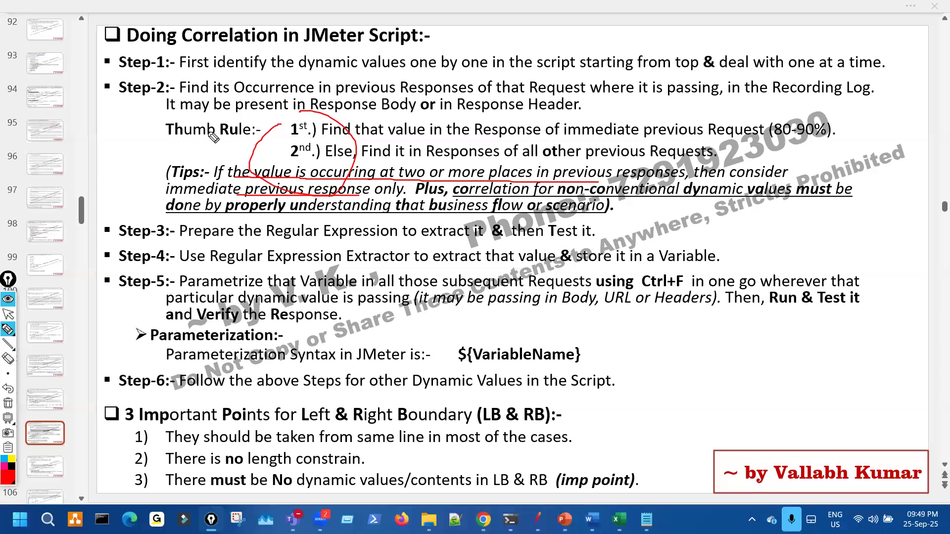
drag(168, 154, 182, 150)
drag(455, 217, 582, 221)
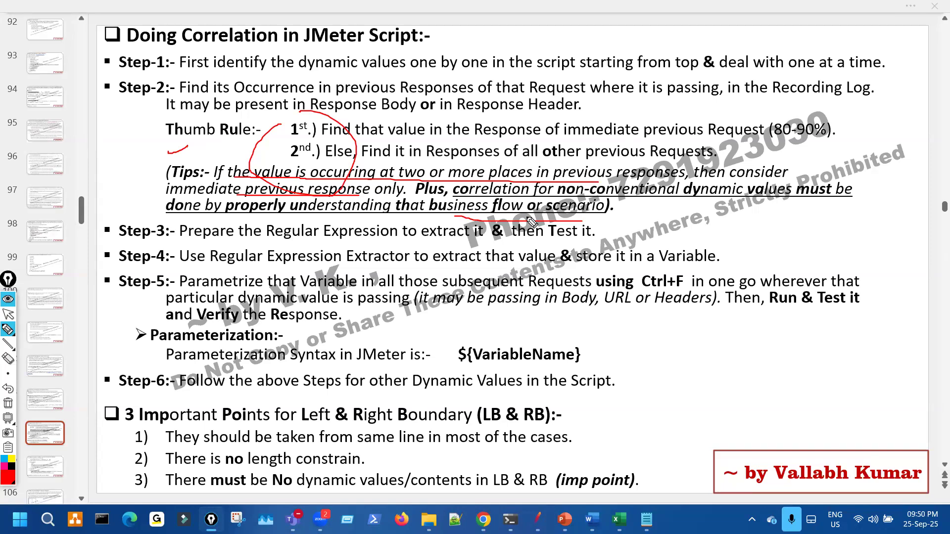
key(ctrl+shift+7)
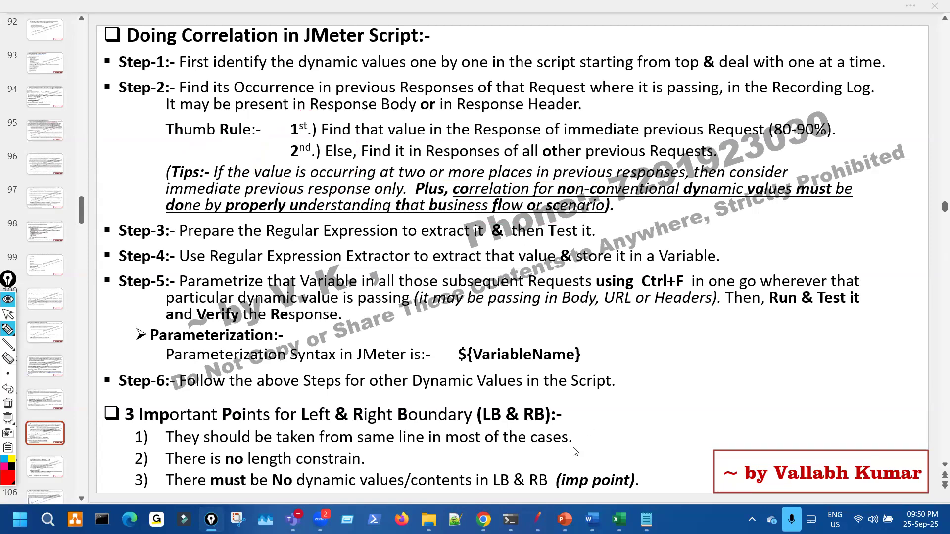
Return to JMeter and compare the order number in the replayed PS11_Confirm response with the last order listed in PS13_MyOrders.
key(ctrl+shift+2)
click(538, 519)
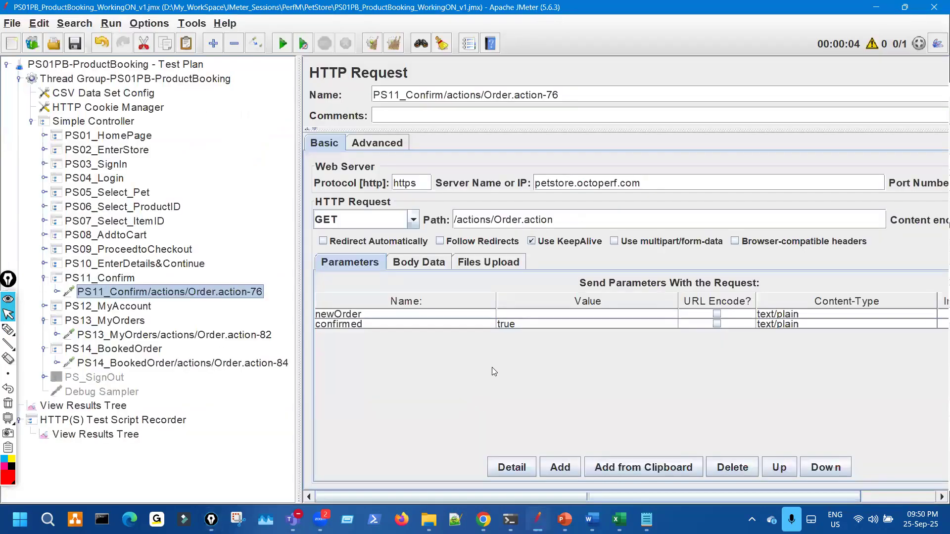
click(123, 407)
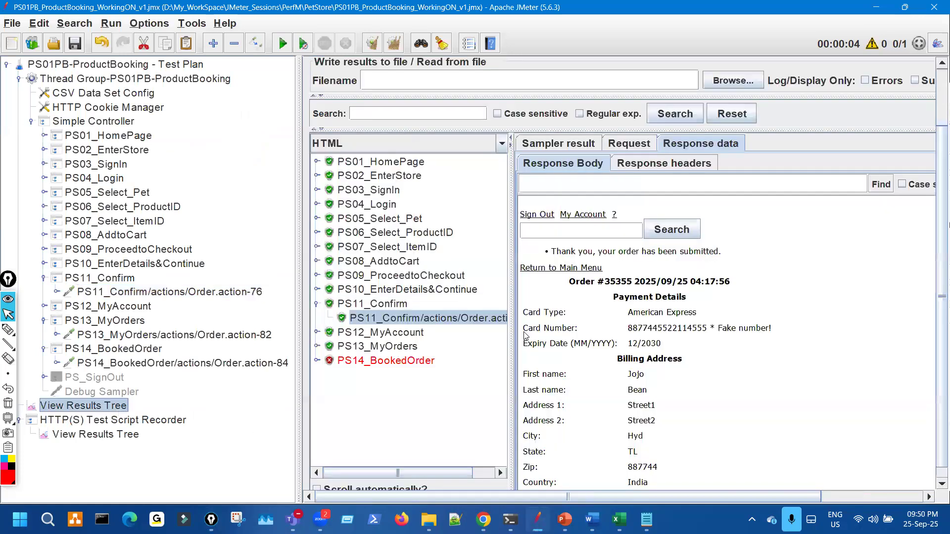
click(315, 347)
double_click(631, 284)
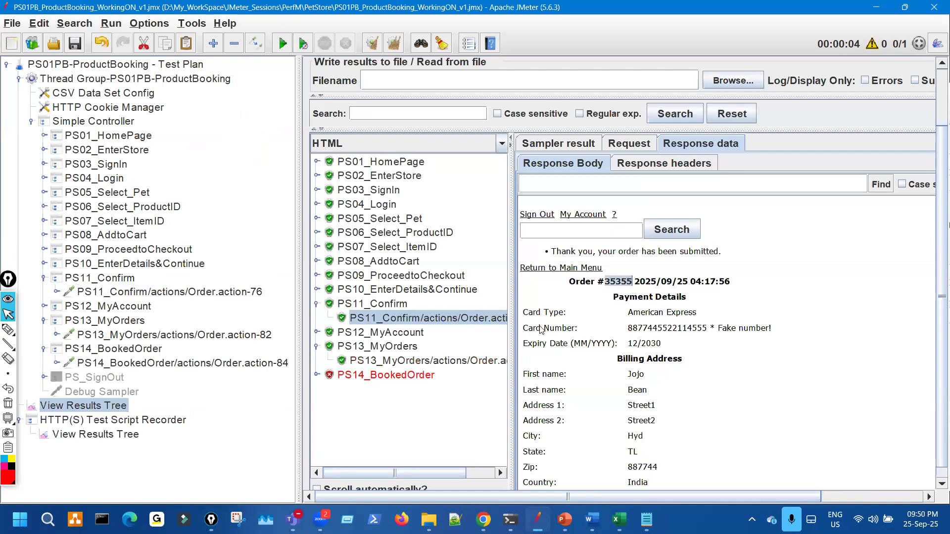
click(460, 365)
scroll(688, 391, down, 5)
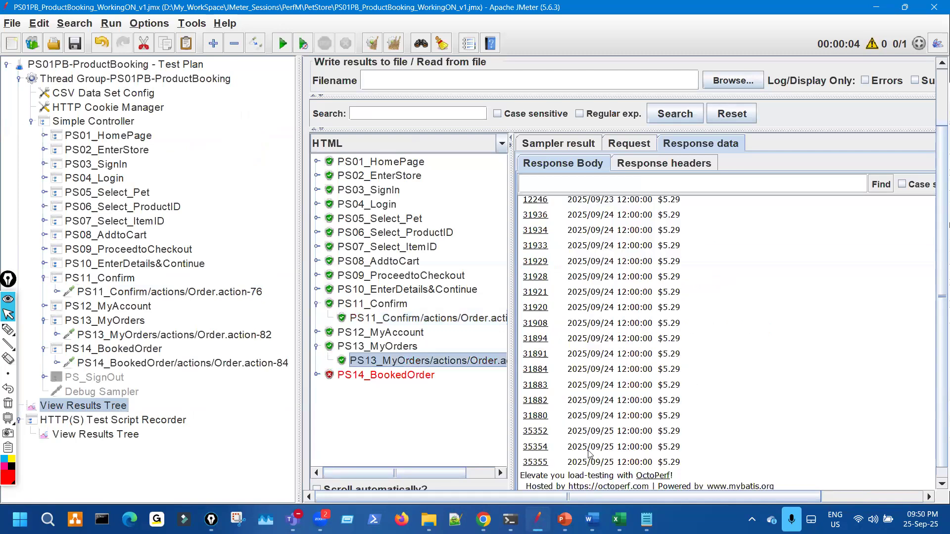
double_click(533, 462)
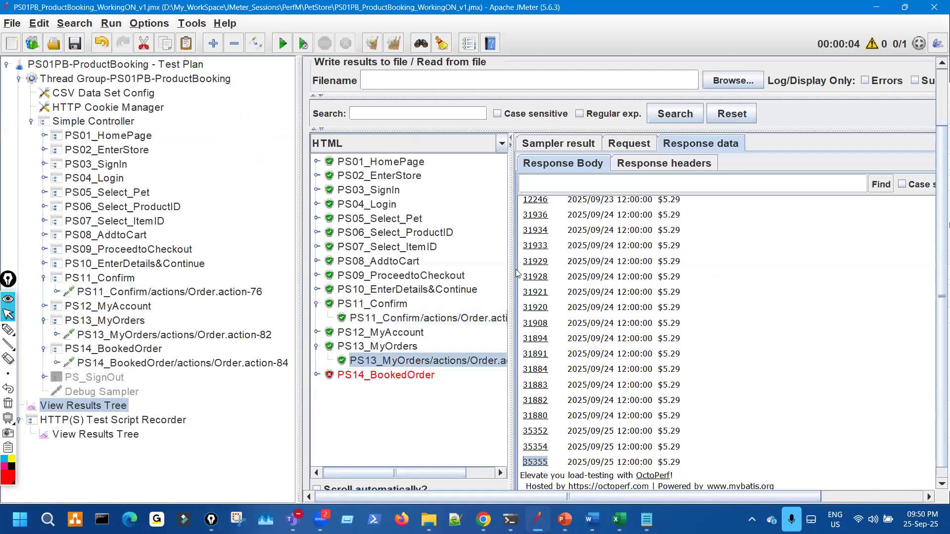
Widen the sampler list, circle the PS11_Confirm and PS13_MyOrders samplers in red, and draw an arrow to the last listed order number.
drag(512, 269, 669, 312)
key(ctrl+shift+3)
drag(532, 305, 521, 312)
drag(521, 353, 533, 364)
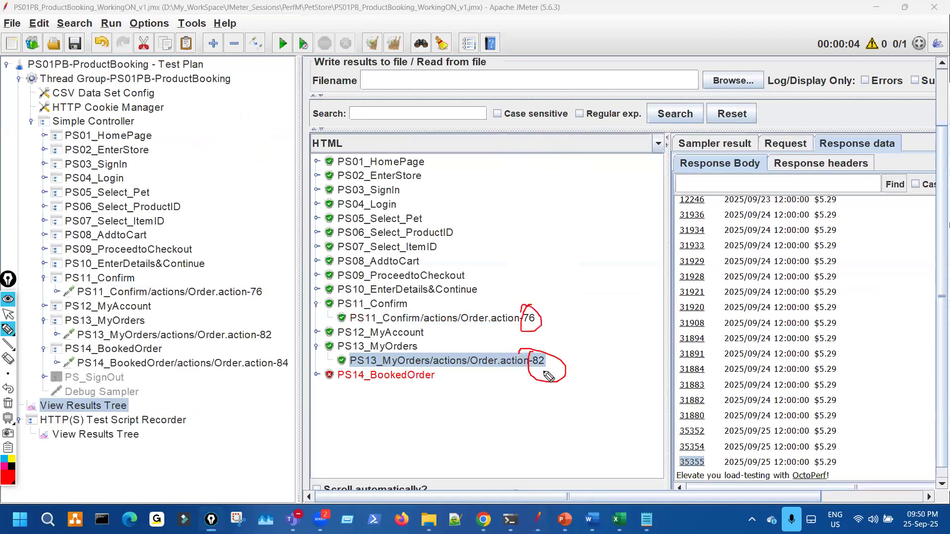
mouse_move(690, 454)
mouse_down()
mouse_move(677, 476)
mouse_move(707, 467)
mouse_move(698, 455)
mouse_up()
mouse_move(564, 369)
mouse_down()
mouse_move(661, 395)
mouse_move(685, 431)
mouse_move(695, 423)
mouse_up()
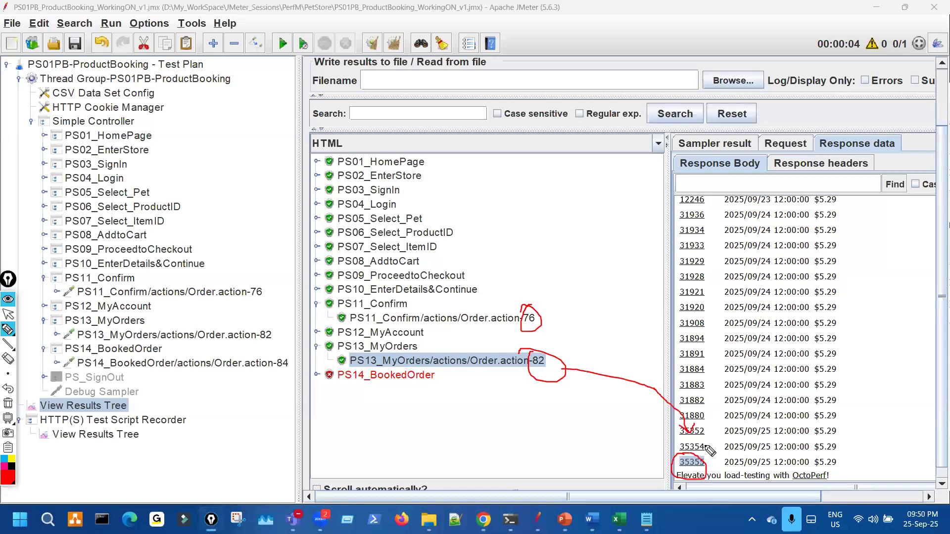
Mark the end of the PS13_MyOrders list and the PS11_Confirm sampler in red, clear the ink, and switch to the PowerPoint notes.
mouse_move(693, 458)
mouse_down()
mouse_move(685, 477)
mouse_move(714, 463)
mouse_move(701, 454)
mouse_up()
mouse_move(719, 394)
mouse_down()
mouse_move(733, 487)
mouse_move(727, 476)
mouse_move(694, 476)
mouse_up()
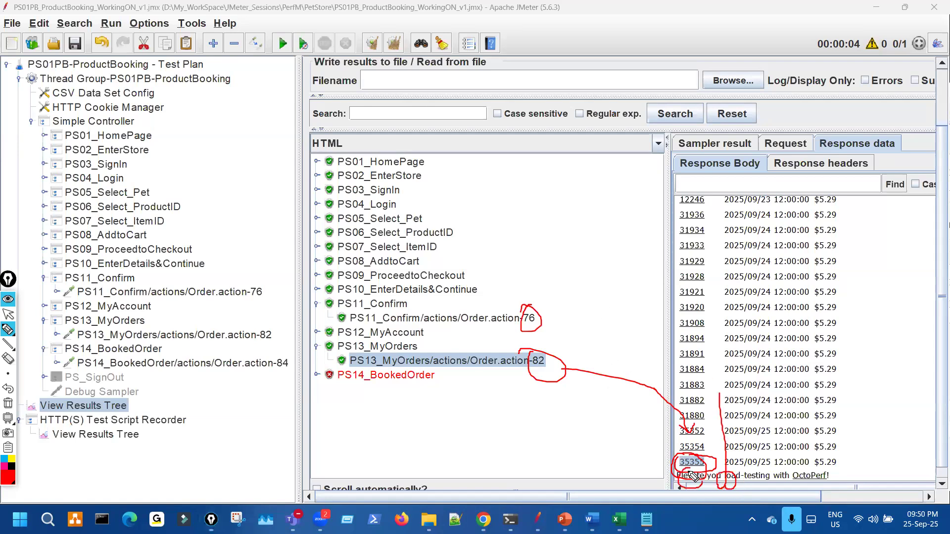
drag(507, 172, 560, 189)
mouse_move(717, 510)
mouse_down()
mouse_move(686, 514)
mouse_move(676, 496)
mouse_up()
drag(768, 493, 732, 508)
drag(741, 499, 744, 509)
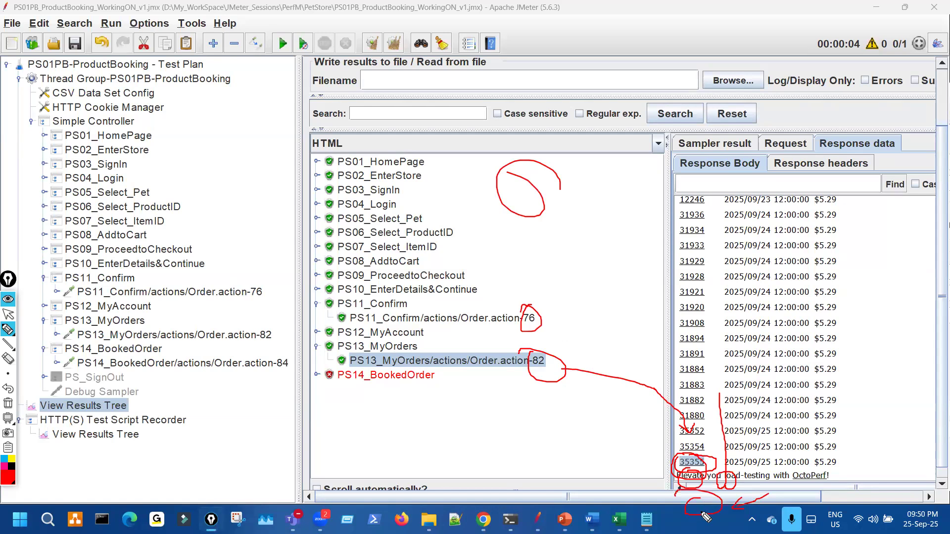
drag(533, 312, 522, 314)
key(ctrl+shift+7)
key(ctrl+shift+2)
key(alt+Tab)
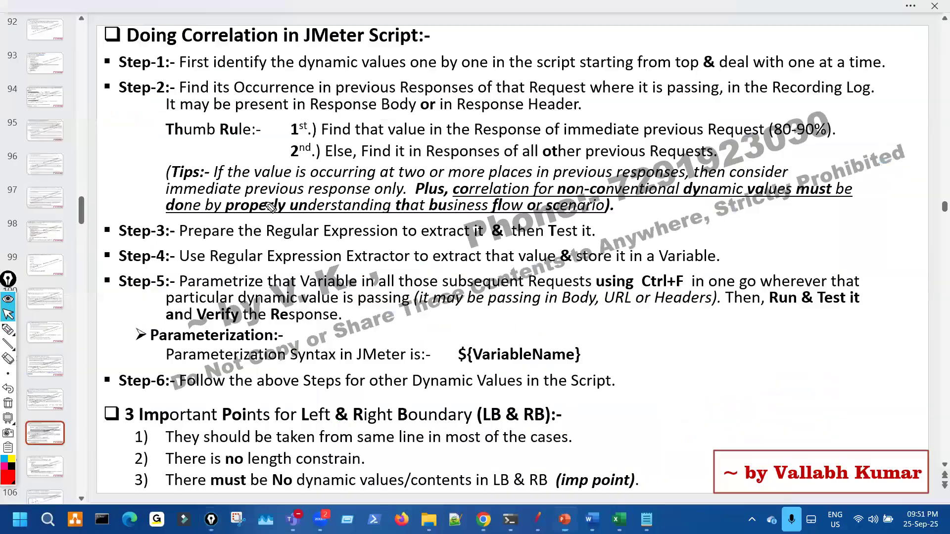
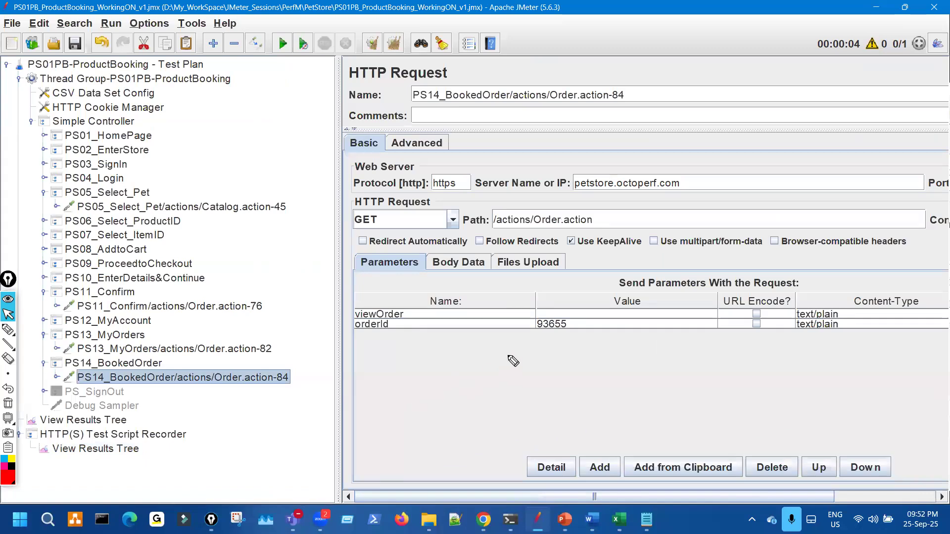
Circle PS14_BookedOrder's orderId value in red, draw arrows to PS11_Confirm and PS13_MyOrders, and cross out PS13_MyOrders.
mouse_move(545, 312)
mouse_down()
mouse_move(577, 327)
mouse_move(561, 308)
mouse_up()
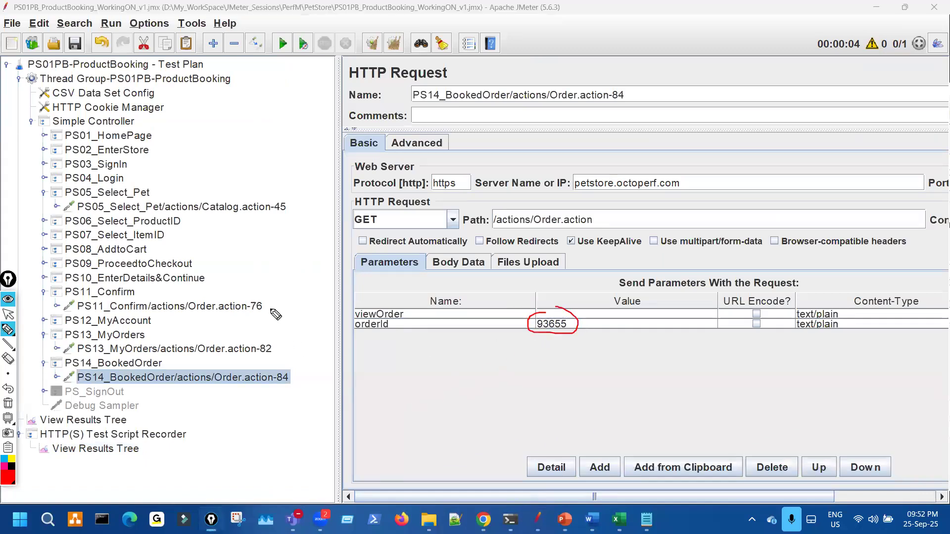
drag(311, 325, 280, 344)
mouse_move(312, 278)
mouse_down()
mouse_move(271, 289)
mouse_move(287, 303)
mouse_up()
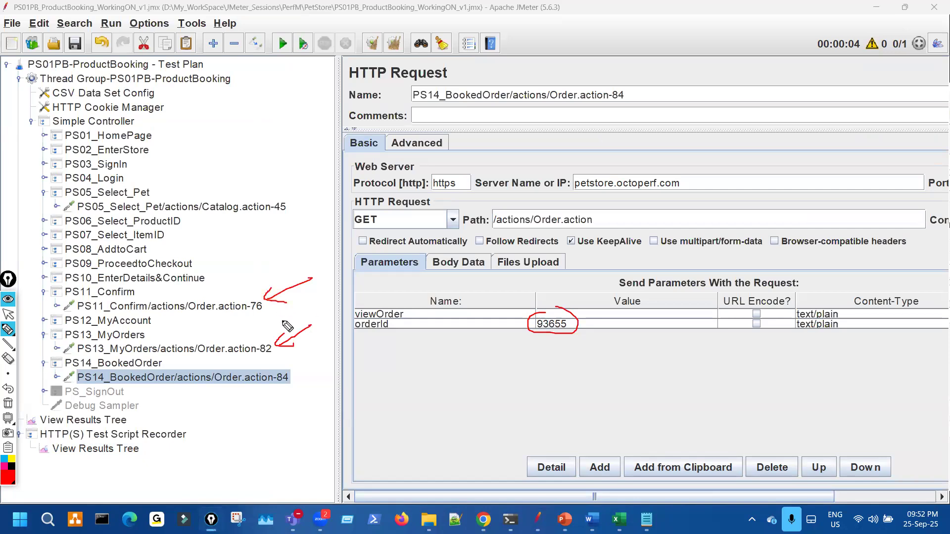
mouse_move(251, 341)
mouse_down()
mouse_move(284, 354)
mouse_move(250, 358)
mouse_up()
mouse_move(257, 296)
mouse_down()
mouse_move(243, 309)
mouse_move(262, 318)
mouse_up()
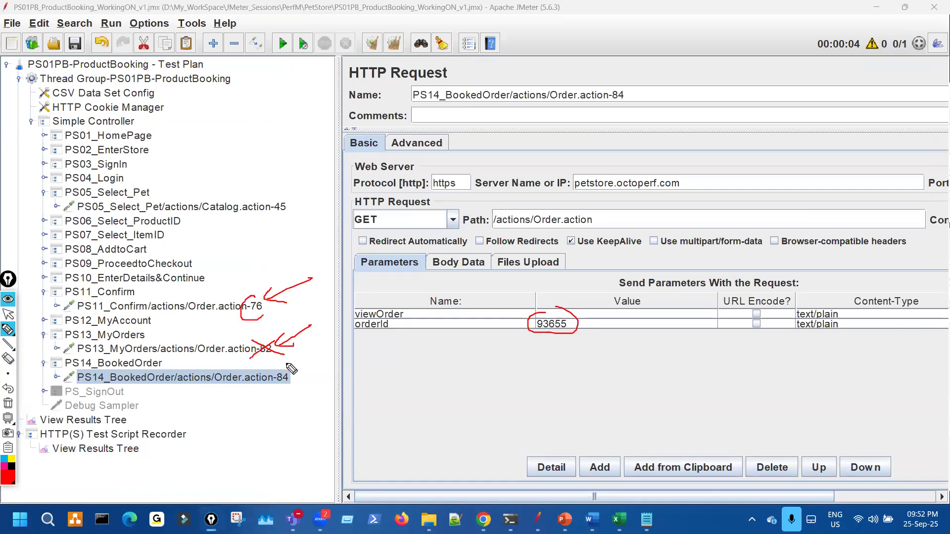
Circle the orderId value again, draw a red line along the earlier requests in the test plan tree, and clear all ink.
drag(289, 368, 294, 367)
mouse_move(542, 303)
mouse_down()
mouse_move(516, 339)
mouse_move(569, 336)
mouse_up()
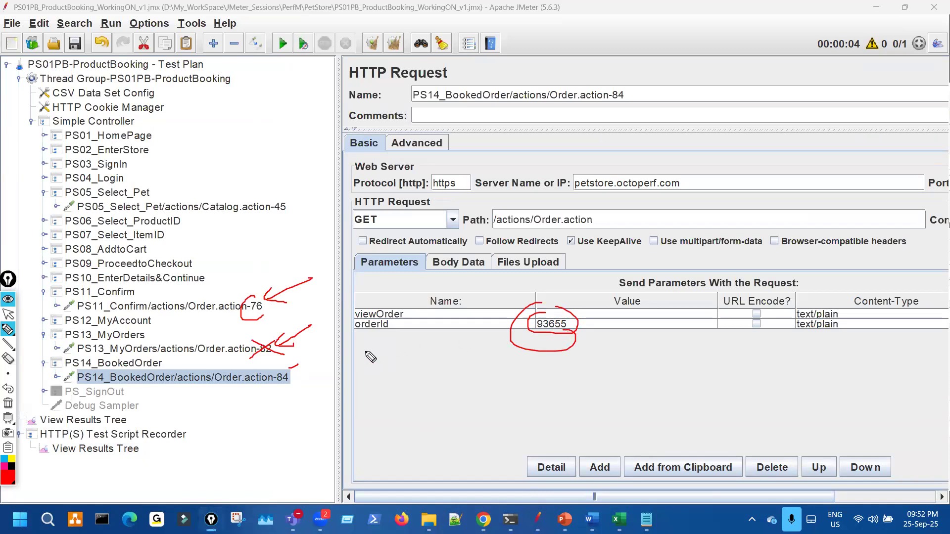
drag(294, 349, 289, 368)
drag(202, 160, 204, 271)
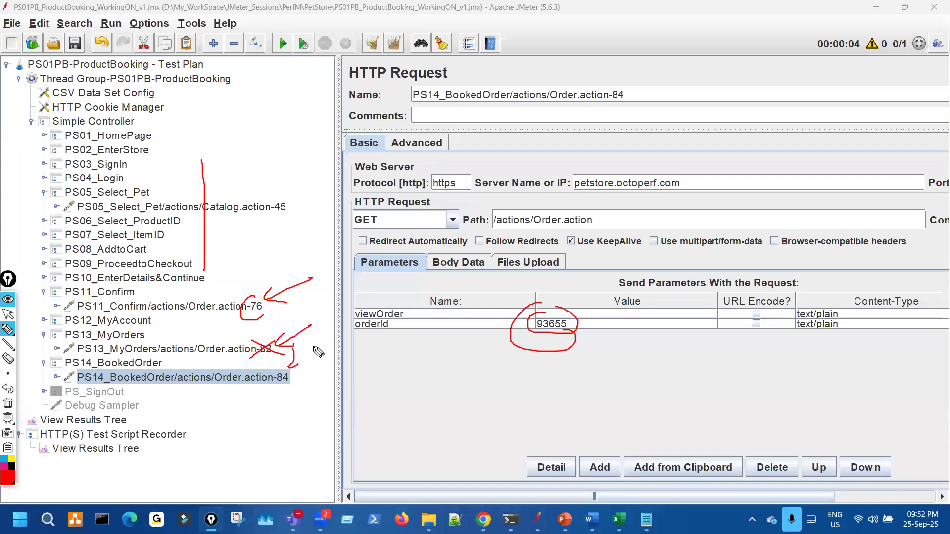
key(ctrl+shift+7)
key(ctrl+shift+2)
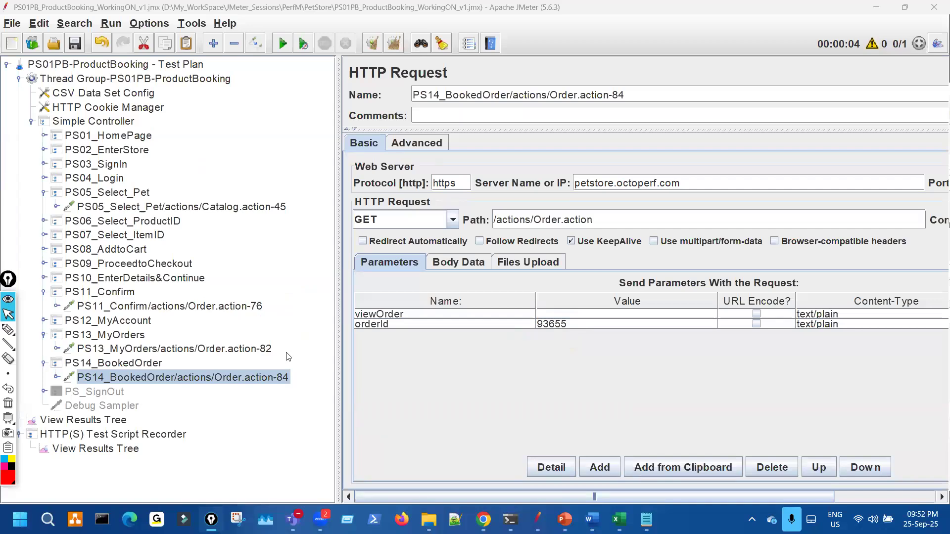
Copy the orderId value from the PS14_BookedOrder request's parameters.
double_click(574, 325)
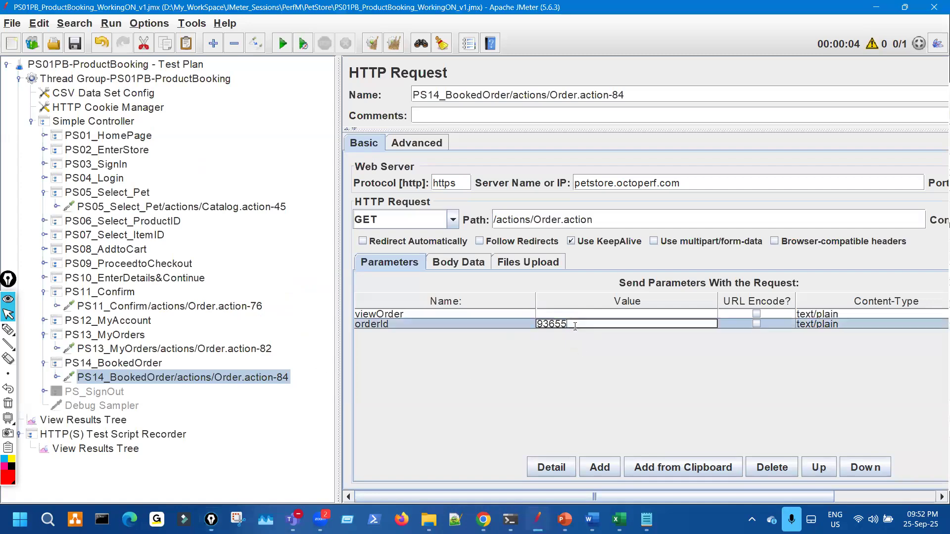
double_click(567, 326)
key(ctrl+c)
Mark the PS11_Confirm request in the test plan tree in red ink and clear the ink.
key(ctrl+shift+3)
mouse_move(258, 291)
mouse_down()
mouse_move(244, 302)
mouse_move(255, 290)
mouse_up()
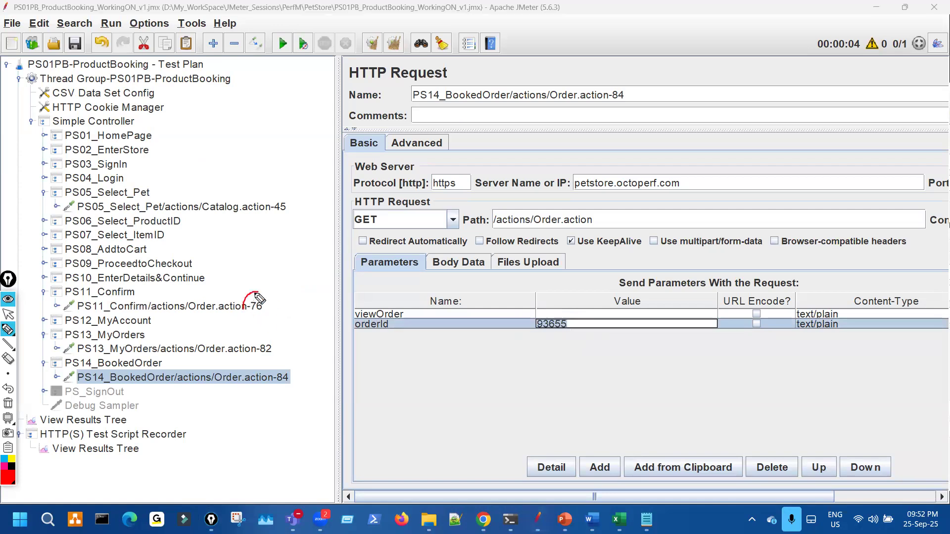
key(ctrl+shift+7)
key(ctrl+shift+2)
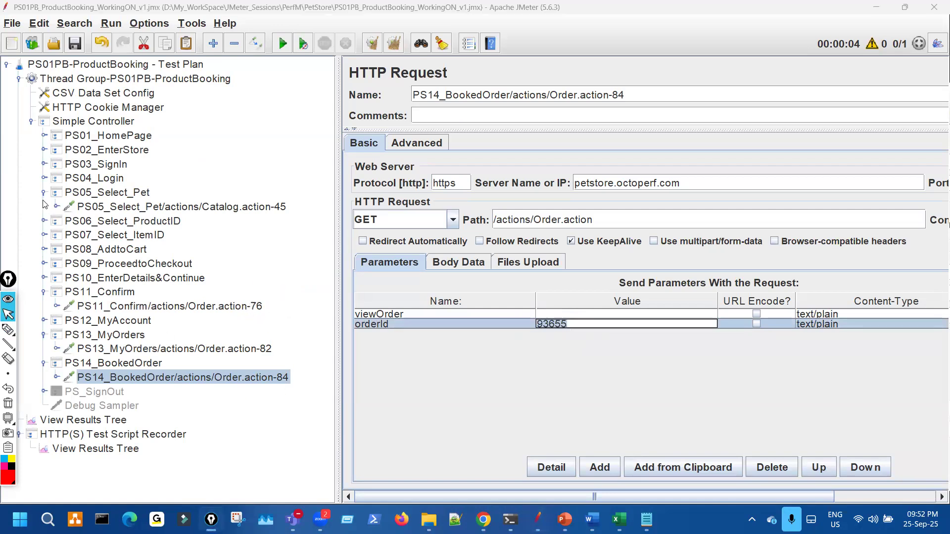
Collapse PS05_Select_Pet, show the recorded PS11_Confirm response in the recorder's View Results Tree, and narrow the test plan tree.
click(43, 193)
click(95, 435)
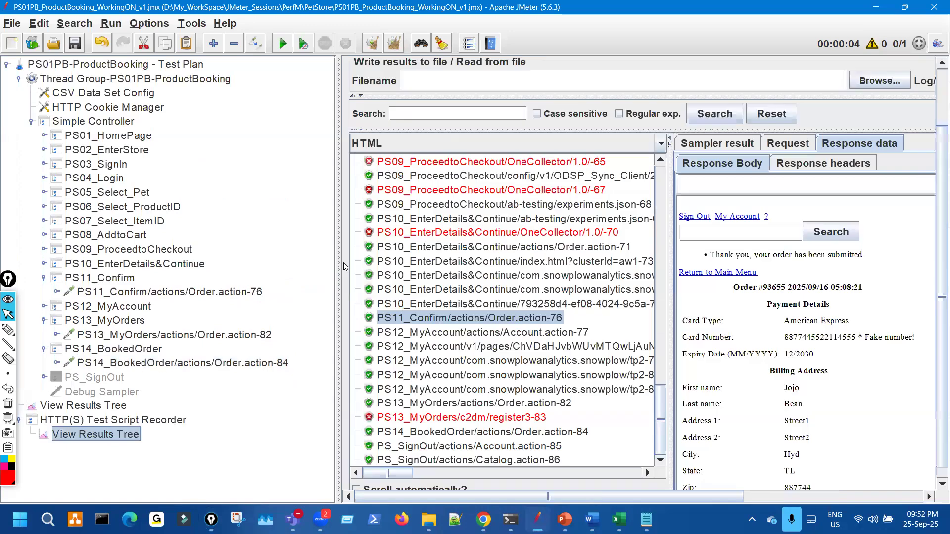
drag(337, 252, 303, 234)
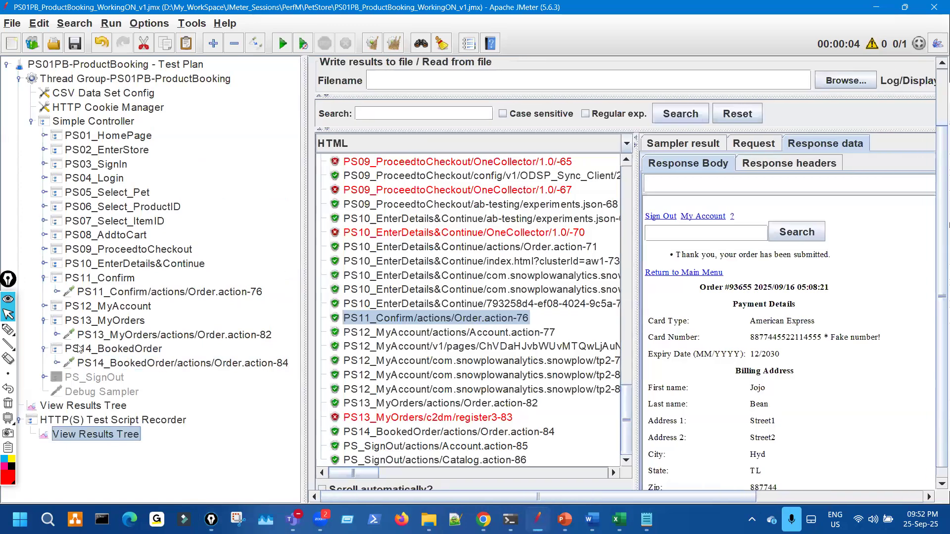
Collapse PS13_MyOrders, narrow the test plan tree, and display the recorded PS11_Confirm response as Text in a widened response pane.
click(44, 321)
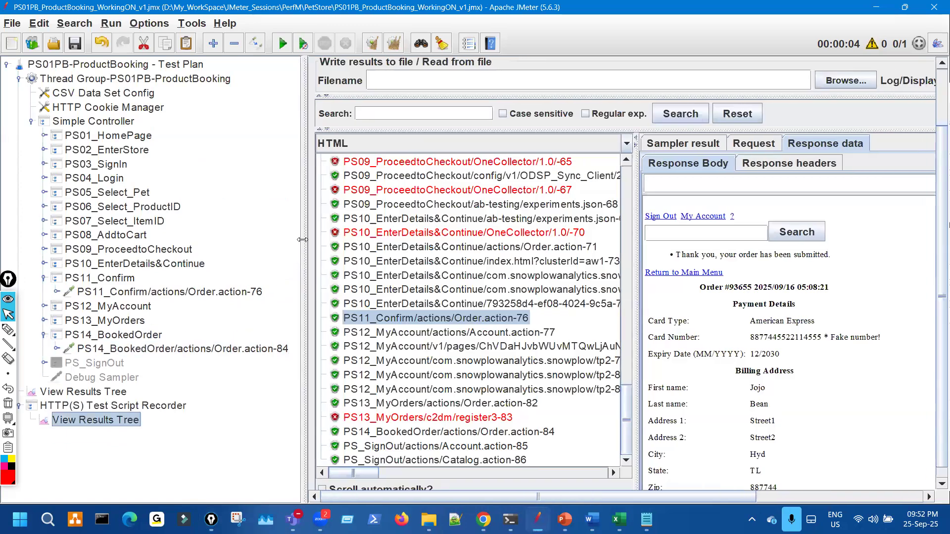
drag(140, 215, 137, 216)
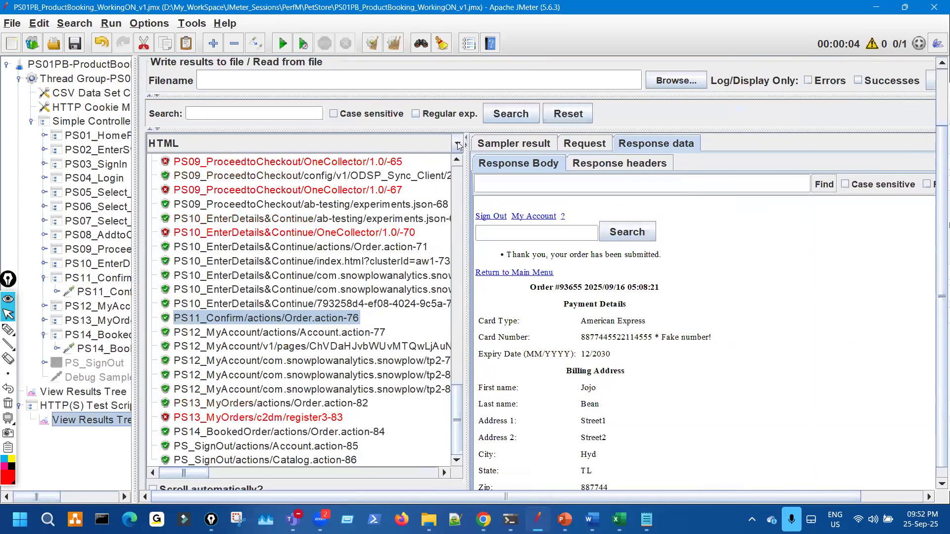
click(456, 144)
scroll(282, 169, up, 2)
click(282, 163)
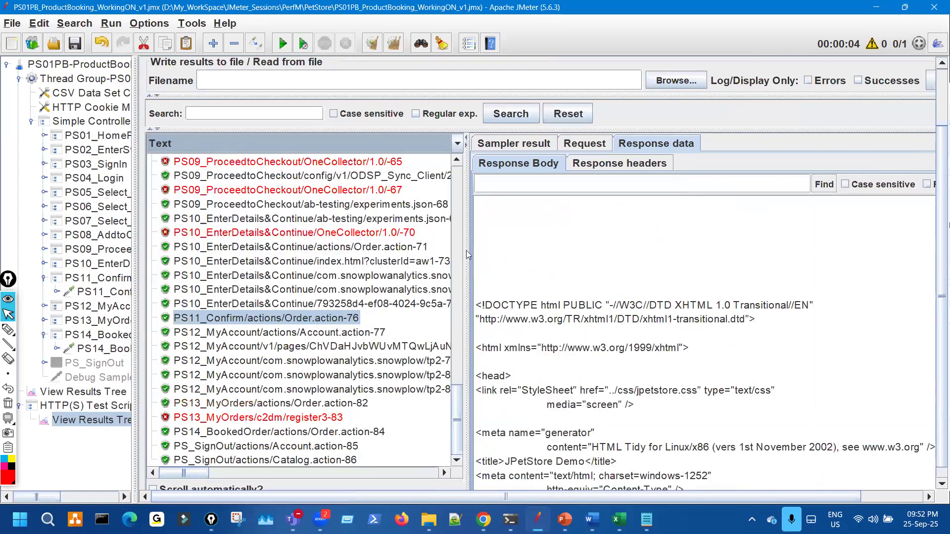
drag(465, 234, 311, 224)
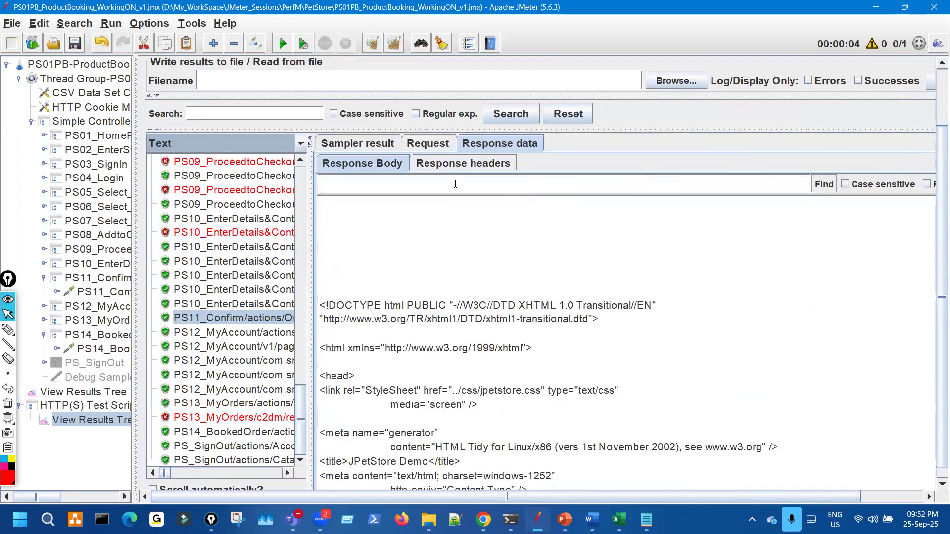
Search the recorded PS11_Confirm response body for the copied orderId value, and briefly mark the match in ink.
click(455, 184)
key(ctrl+v)
click(822, 186)
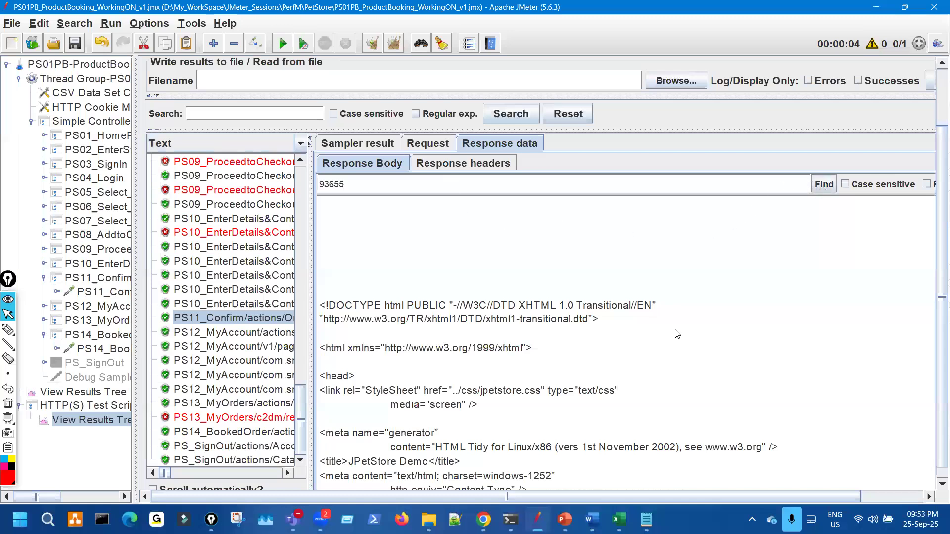
scroll(658, 366, down, 4)
mouse_move(648, 317)
mouse_down()
mouse_move(679, 309)
mouse_move(628, 289)
mouse_move(525, 320)
mouse_move(507, 316)
mouse_move(679, 319)
mouse_up()
key(ctrl+shift+7)
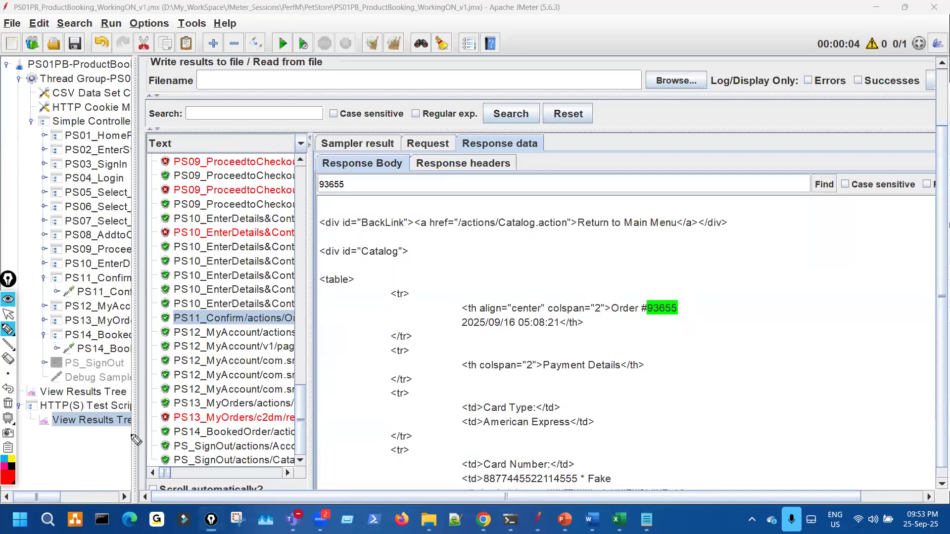
key(ctrl+shift+1)
Show the replayed PS11_Confirm response as Text in the test plan's own View Results Tree, with the response pane widened.
click(116, 394)
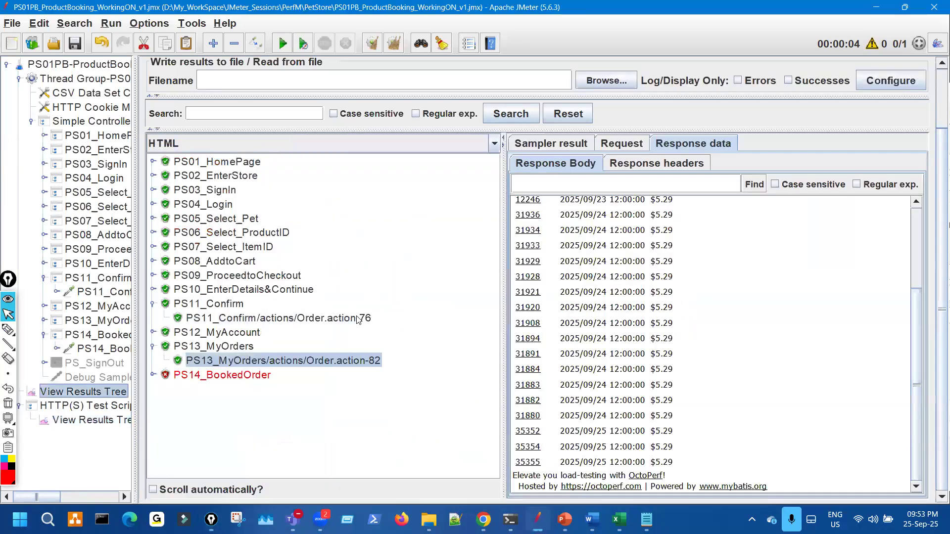
click(358, 319)
click(435, 144)
scroll(340, 168, up, 2)
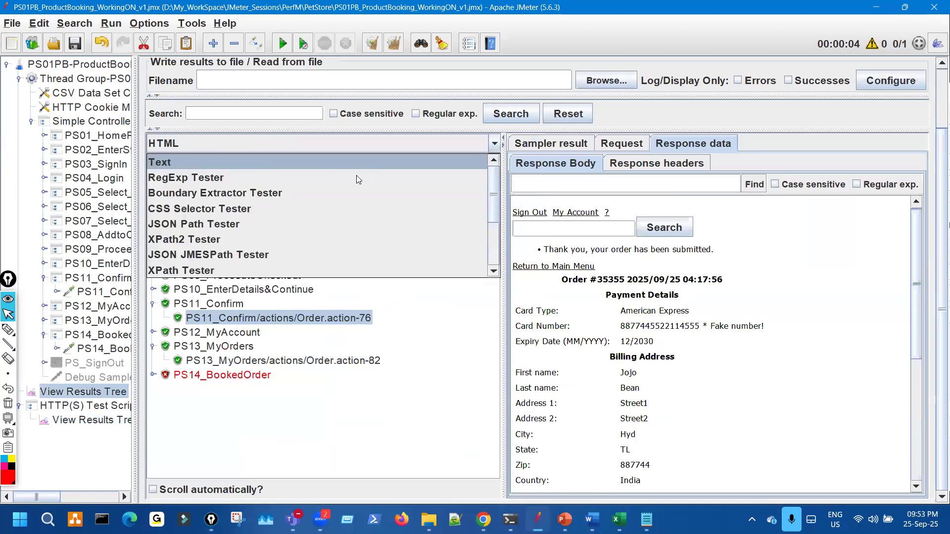
click(354, 163)
drag(503, 197, 310, 196)
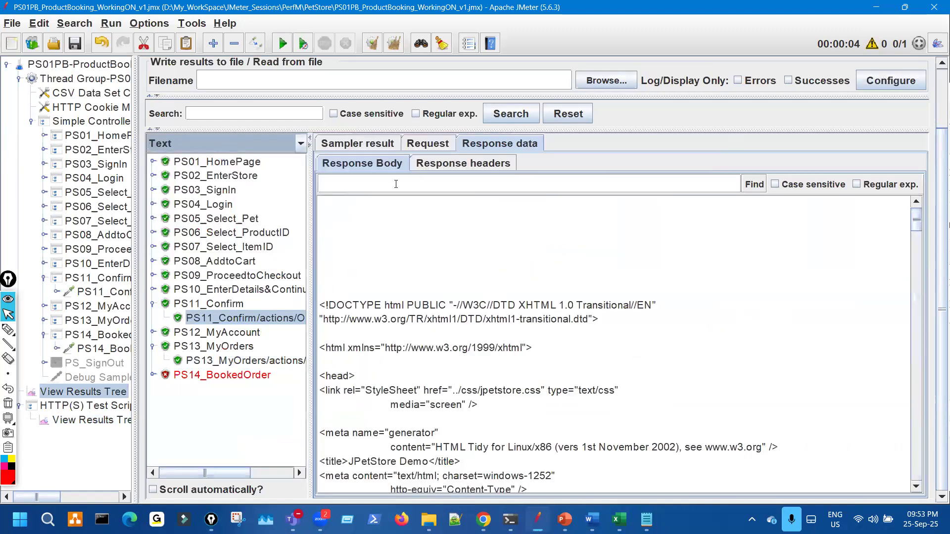
Search the replayed PS11_Confirm response body for "Order" and go to the table heading with the order number.
click(394, 184)
text(Order)
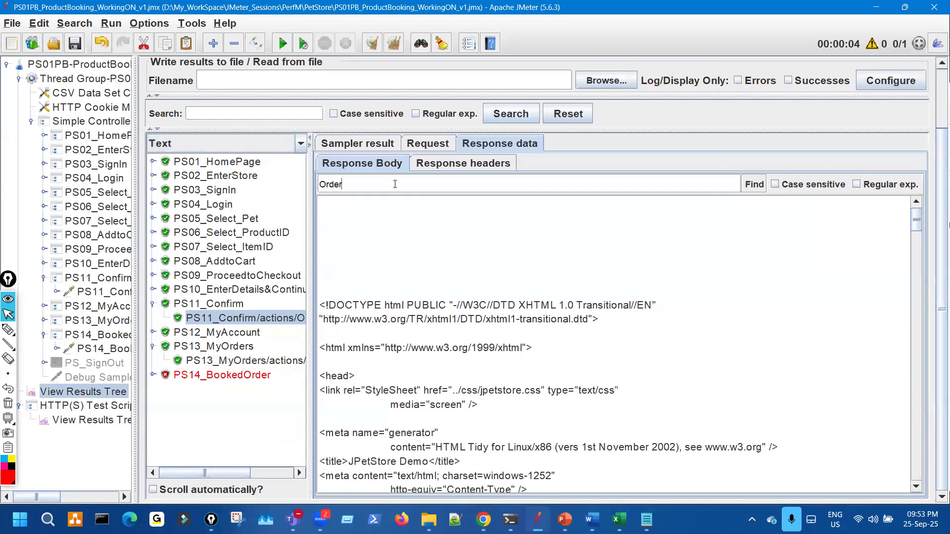
key(Return)
scroll(622, 356, down, 8)
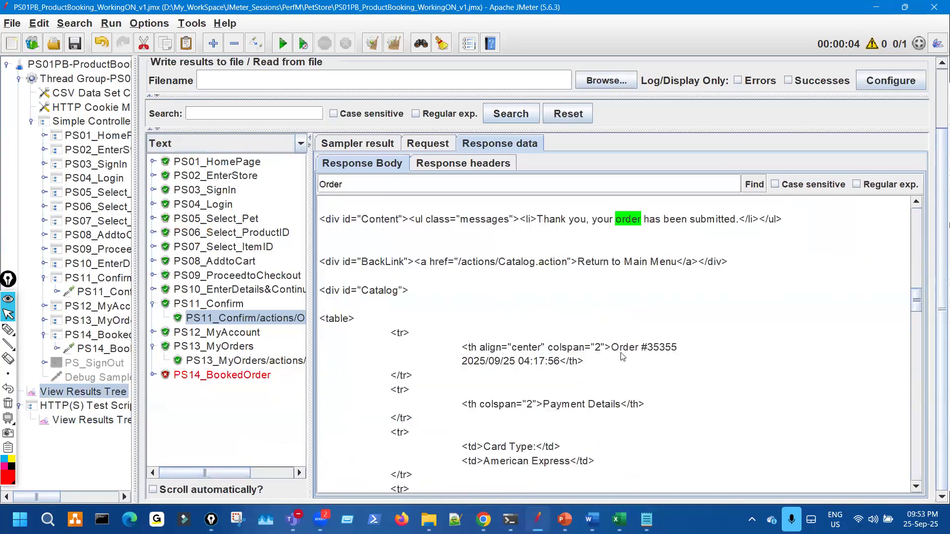
Underline the text before the order number, circle the number, and mark the PS11_Confirm sample in red ink.
key(ctrl+shift+3)
mouse_move(513, 267)
mouse_down()
mouse_move(645, 267)
mouse_move(643, 250)
mouse_move(649, 271)
mouse_move(646, 258)
mouse_move(682, 250)
mouse_move(643, 243)
mouse_up()
drag(305, 312, 278, 304)
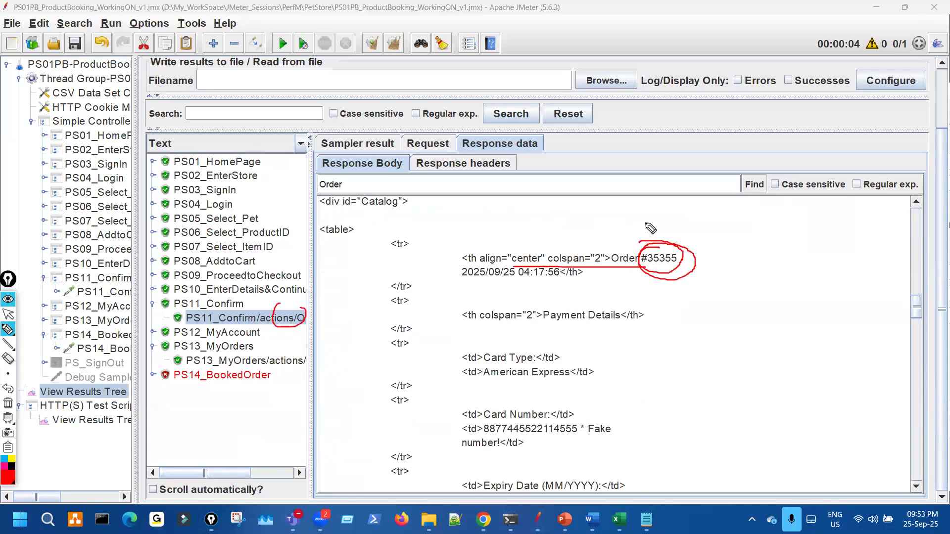
Circle the order number in the replayed PS11_Confirm response, and mark its counterpart in the recorder's View Results Tree.
drag(668, 237, 679, 204)
key(Escape)
click(113, 419)
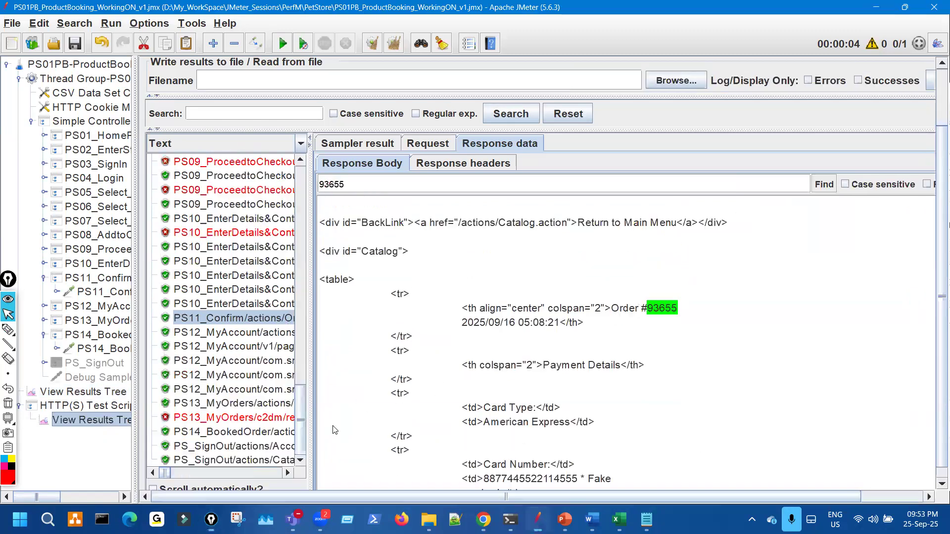
key(ctrl+shift+1)
drag(633, 314, 691, 313)
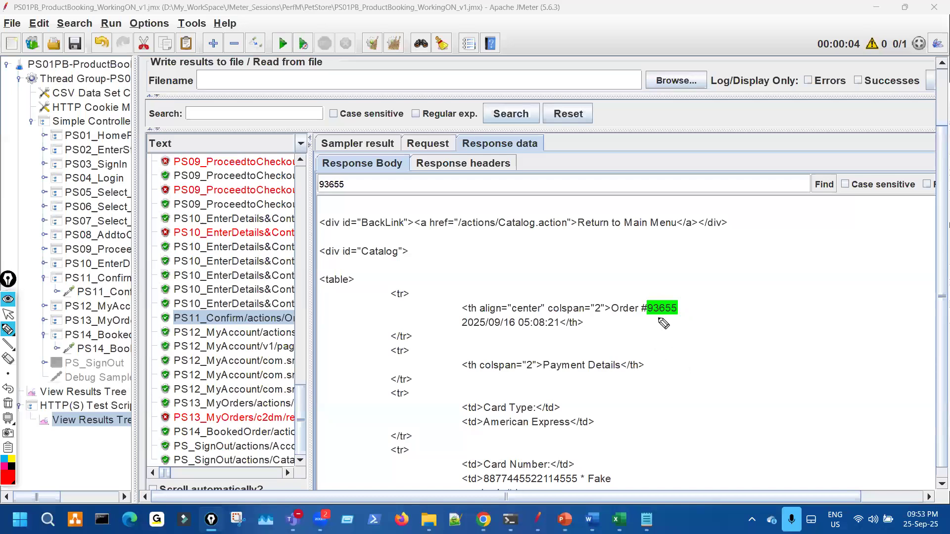
drag(703, 308, 648, 330)
Return to the replay's View Results Tree and annotate the order number in the PS11_Confirm response with pen strokes.
key(ctrl+shift+2)
click(117, 393)
key(ctrl+shift+3)
mouse_move(670, 270)
mouse_down()
mouse_move(661, 247)
mouse_move(665, 271)
mouse_move(680, 265)
mouse_up()
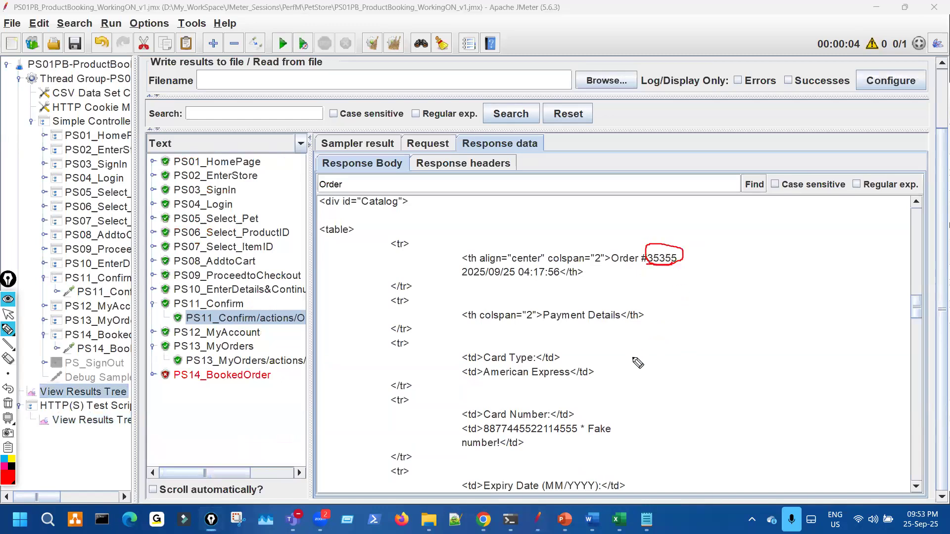
mouse_move(660, 273)
mouse_down()
mouse_move(676, 252)
mouse_move(659, 247)
mouse_up()
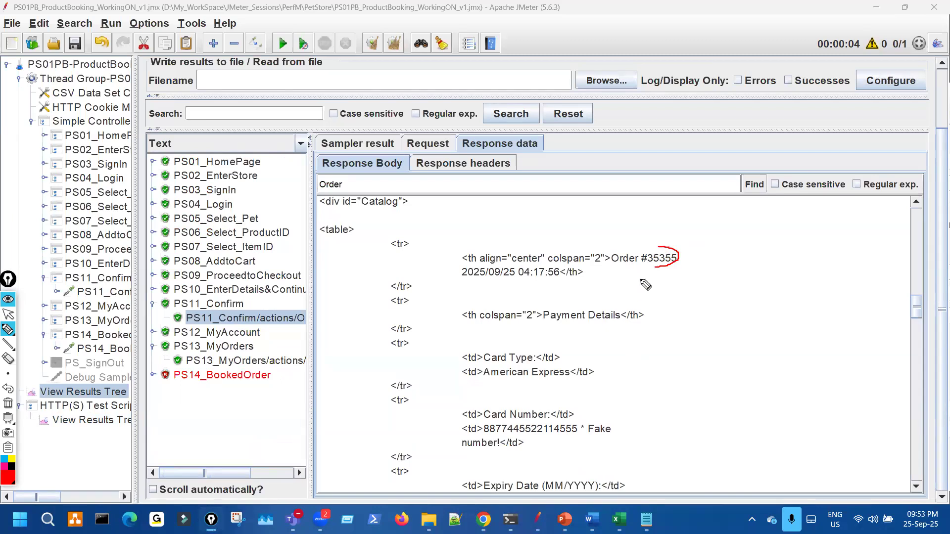
mouse_move(440, 344)
mouse_down()
mouse_move(441, 371)
mouse_move(517, 403)
mouse_move(507, 324)
mouse_up()
drag(603, 333, 622, 376)
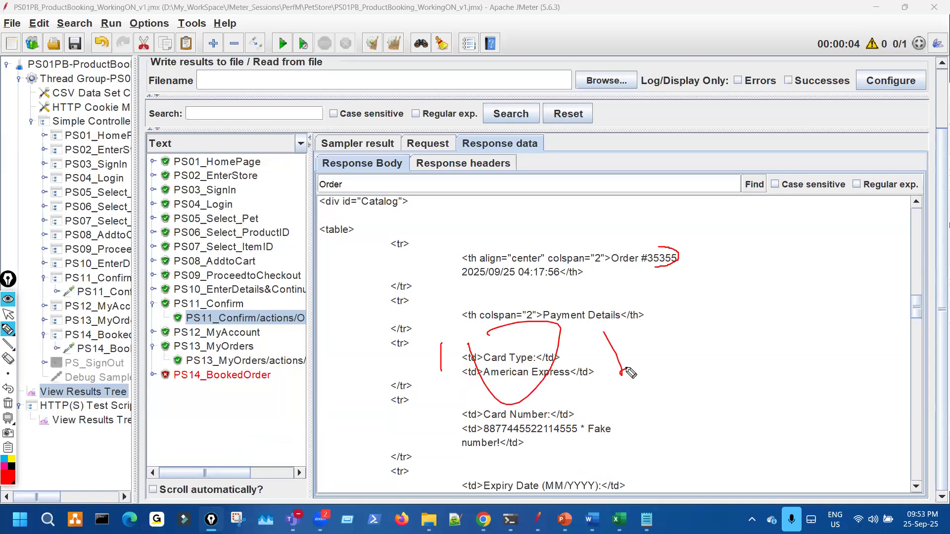
Clear the pen marks, annotate the order heading in the recorded PS11_Confirm response, and remove those marks.
key(ctrl+shift+7)
key(ctrl+shift+1)
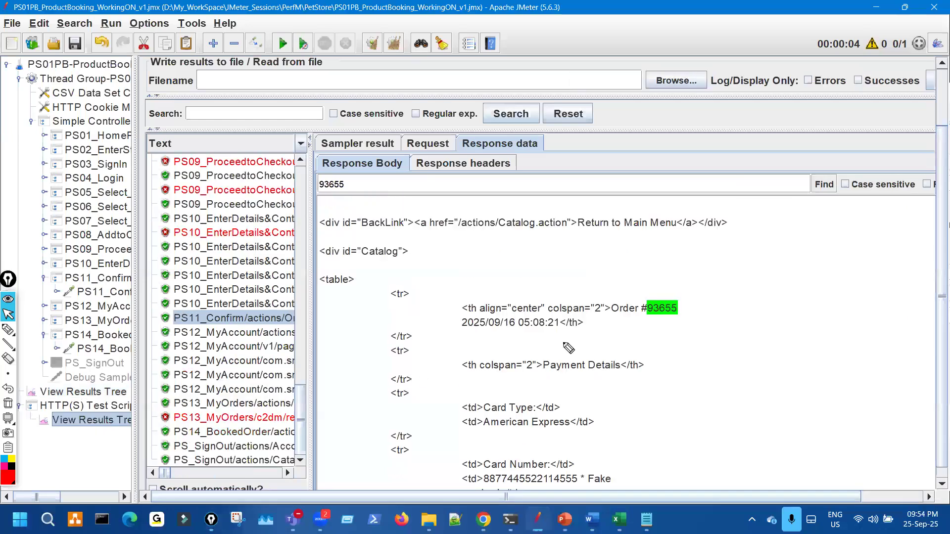
key(ctrl+shift+2)
mouse_move(754, 310)
mouse_down()
mouse_move(708, 315)
mouse_move(706, 328)
mouse_move(794, 313)
mouse_move(811, 284)
mouse_move(739, 340)
mouse_up()
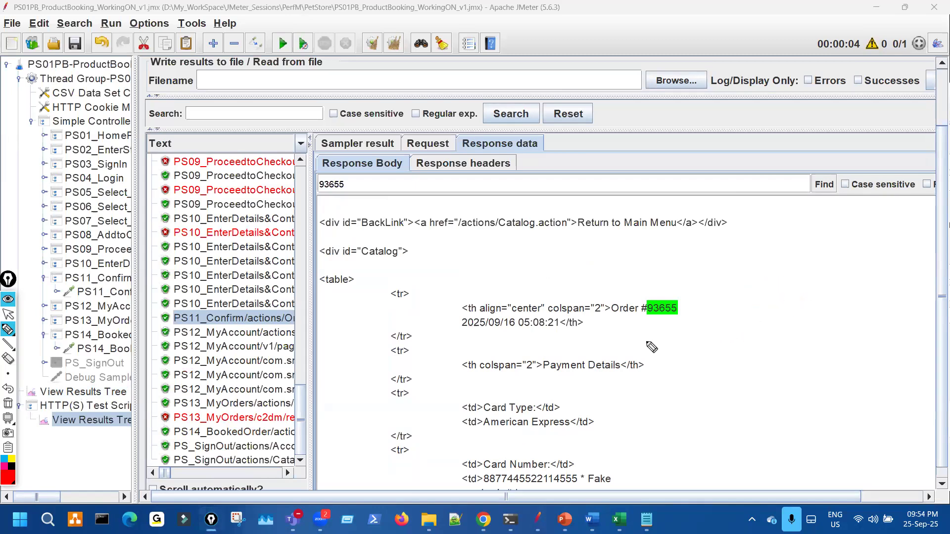
mouse_move(613, 305)
mouse_down()
mouse_move(641, 322)
mouse_move(693, 309)
mouse_move(628, 301)
mouse_move(621, 315)
mouse_up()
key(ctrl+z)
key(Escape)
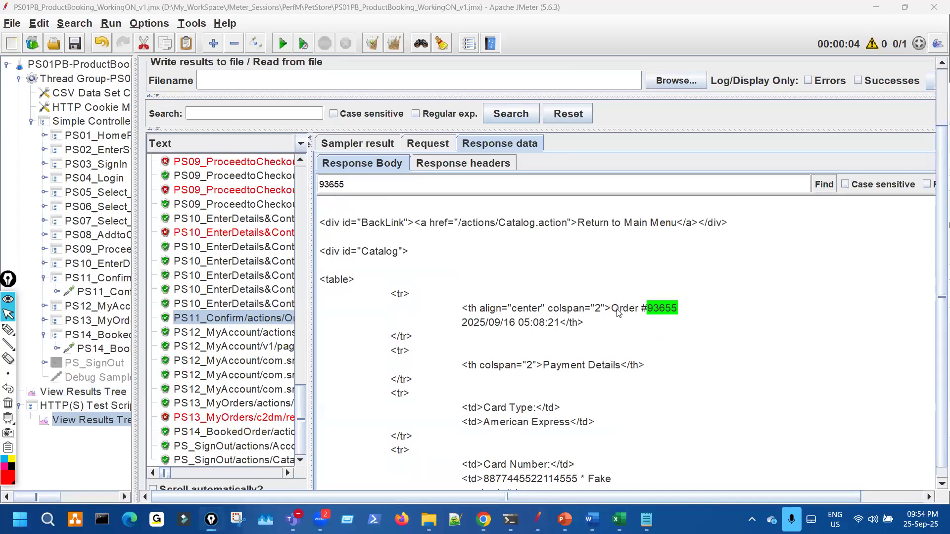
Copy the "Order #" text with its number from the recorded response and replace the Notepad++ note's content with it on line 2.
drag(611, 314, 683, 317)
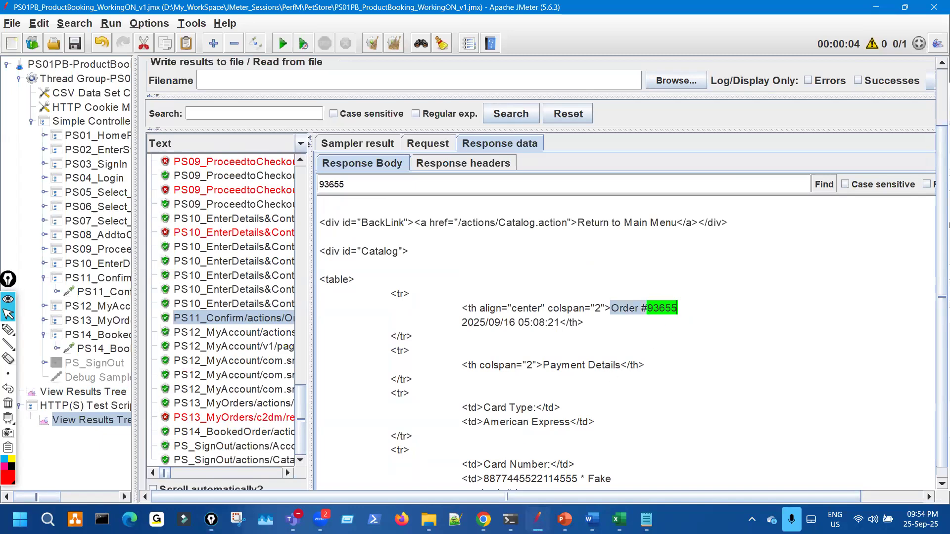
click(455, 520)
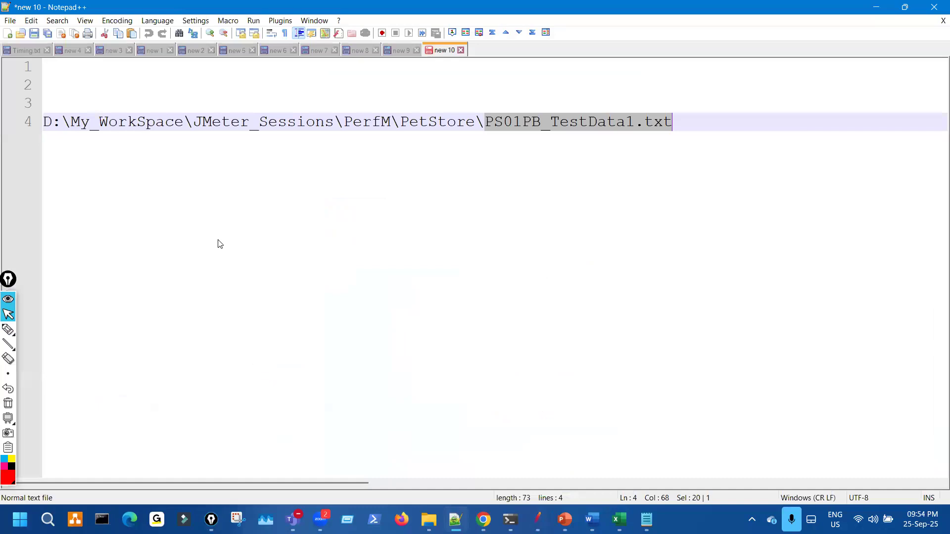
key(ctrl+a)
key(Delete)
key(Return)
text(Order #93655)
key(Return)
key(Return)
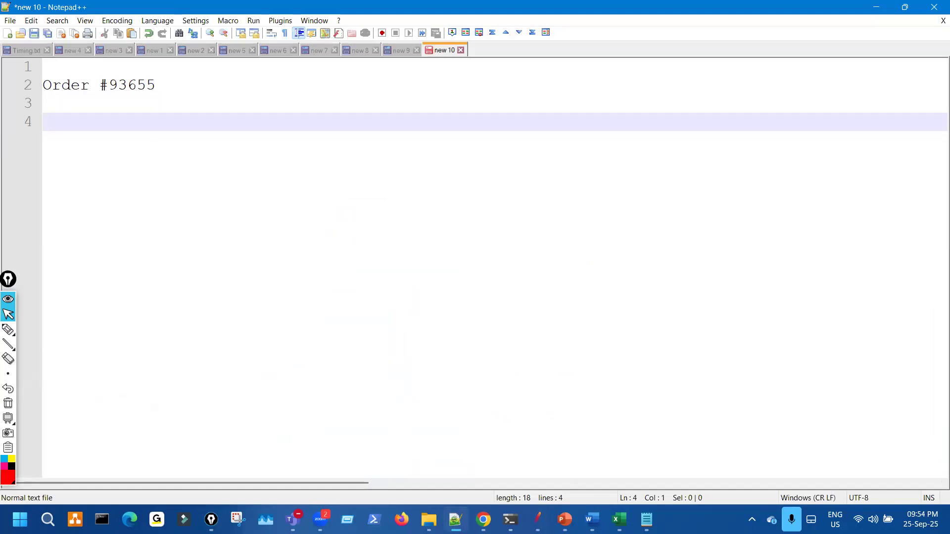
Switch to the Word course content, underline "Value with Left Boundary" and circle "No" with the pen, and clear the marks.
mouse_move(599, 511)
key(alt+Tab)
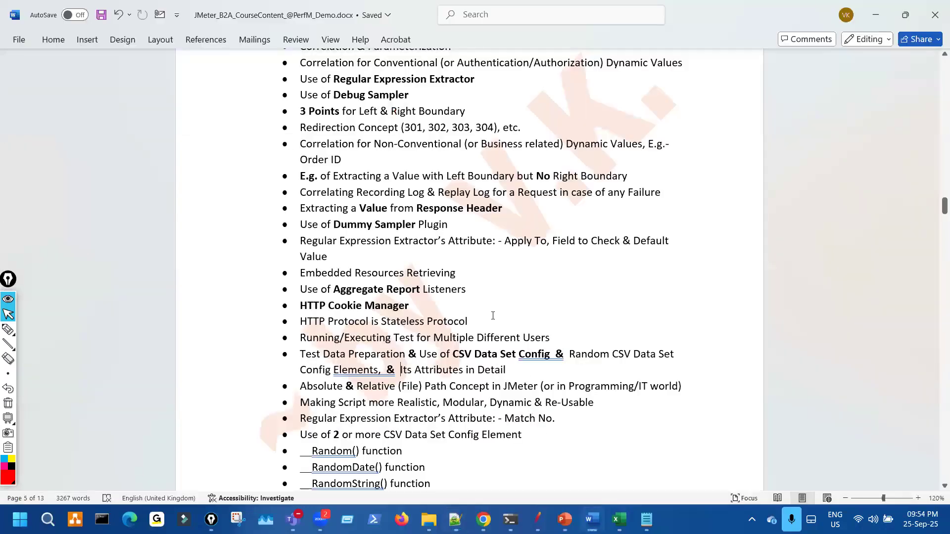
key(ctrl+shift+p)
drag(391, 186, 490, 184)
mouse_move(553, 171)
mouse_down()
mouse_move(544, 180)
mouse_move(560, 169)
mouse_up()
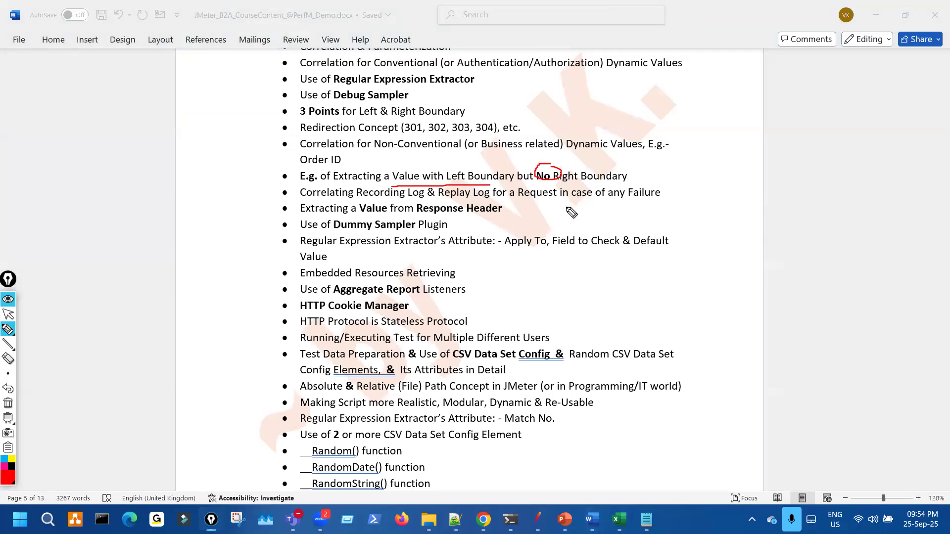
key(ctrl+shift+7)
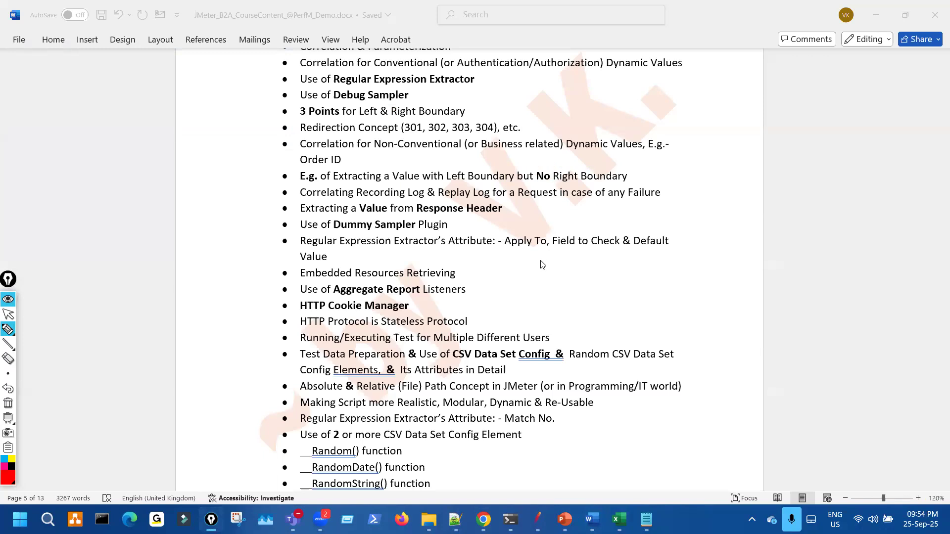
key(ctrl+shift+2)
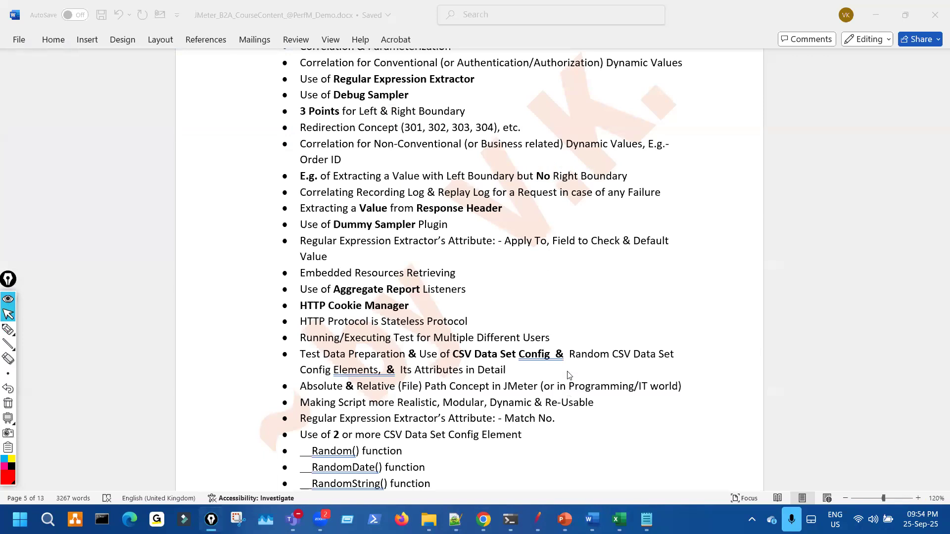
Move the "Correlating Recording Log & Replay Log for a Request in case of any Failure" bullet directly below "Use of Regular Expression Extractor".
scroll(568, 375, up, 2)
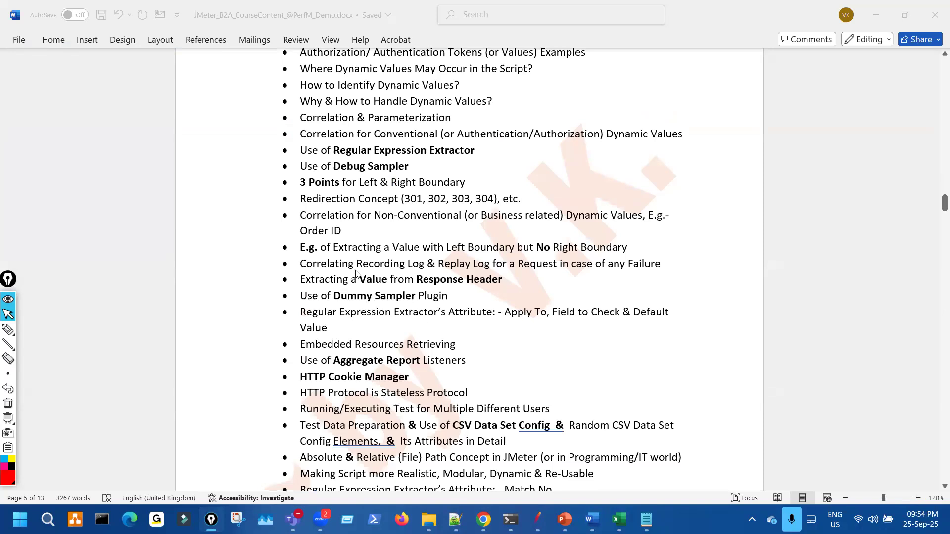
click(300, 263)
drag(308, 263, 671, 264)
key(ctrl+x)
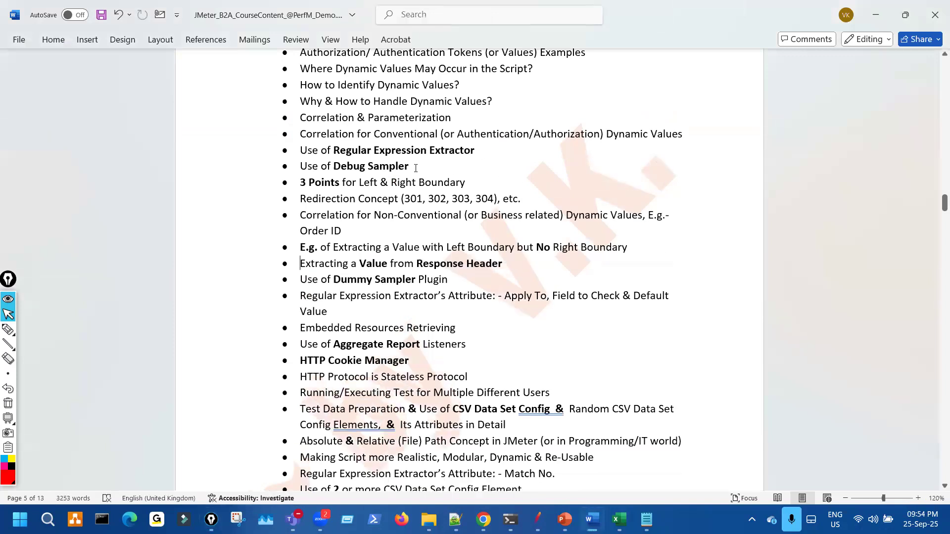
click(485, 151)
key(Return)
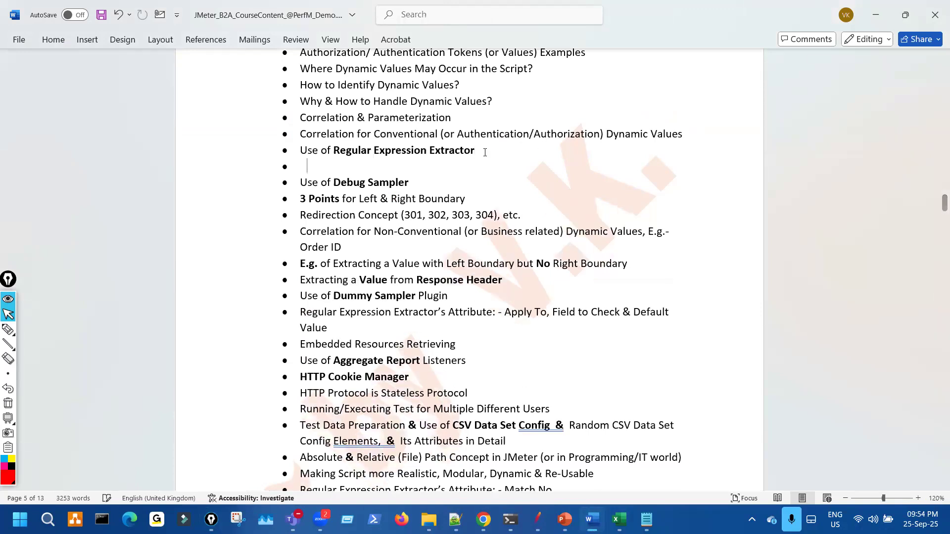
key(ctrl+v)
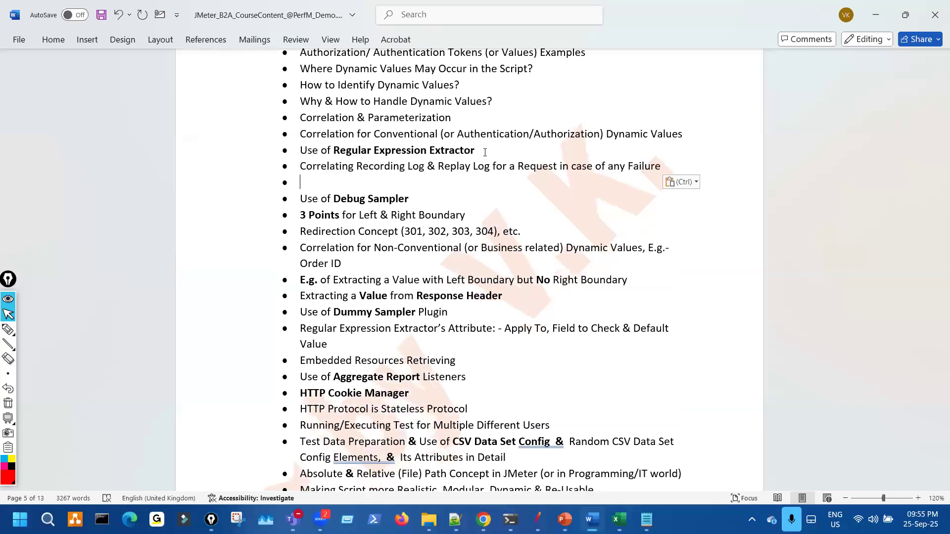
key(BackSpace)
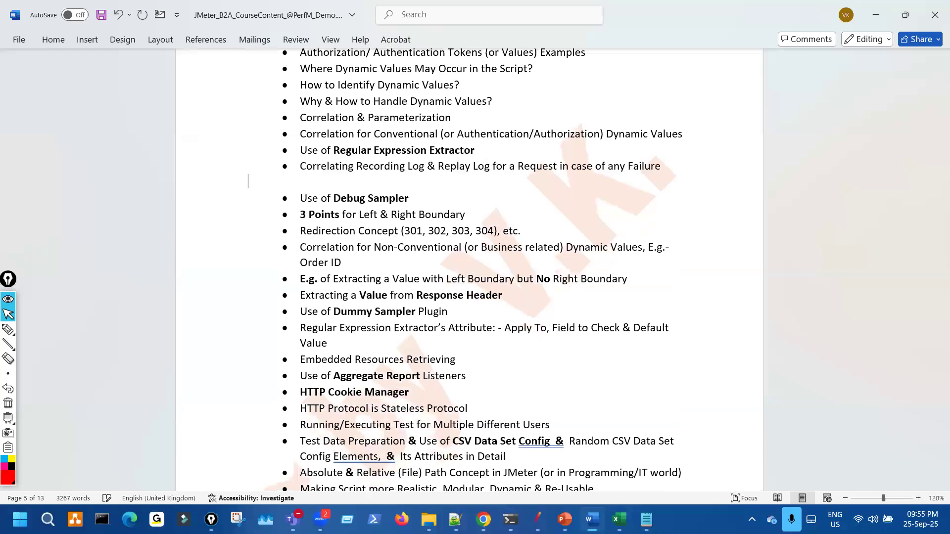
key(BackSpace)
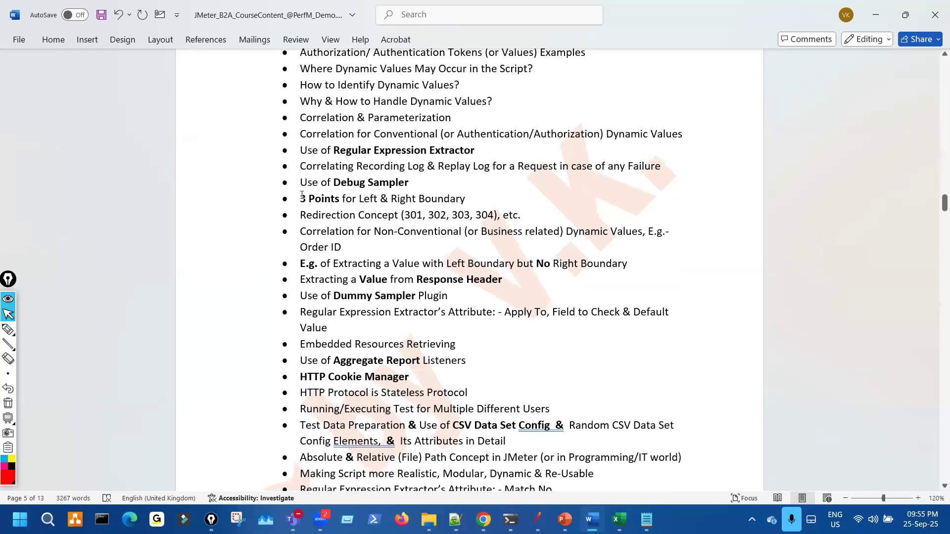
Move the "3 Points for Left & Right Boundary" bullet directly below "Use of Regular Expression Extractor".
drag(299, 199, 469, 203)
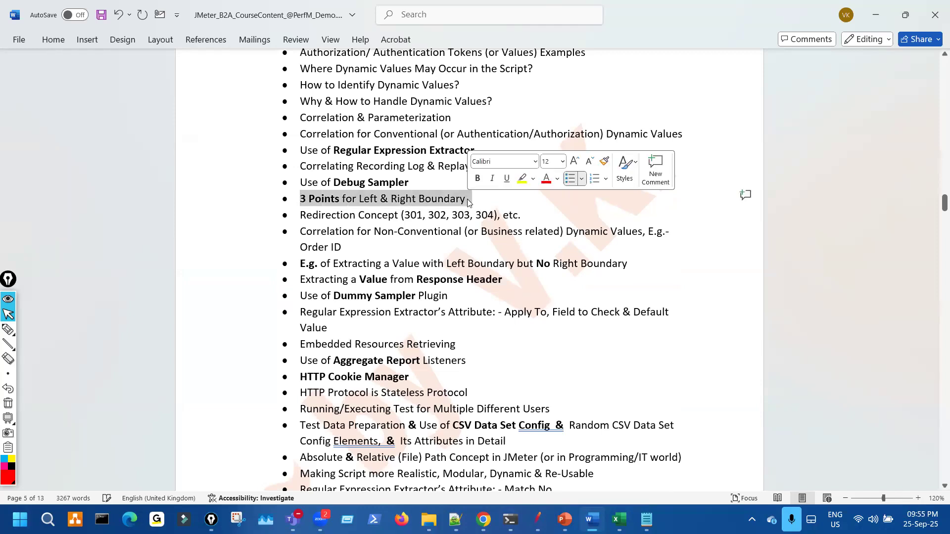
key(BackSpace)
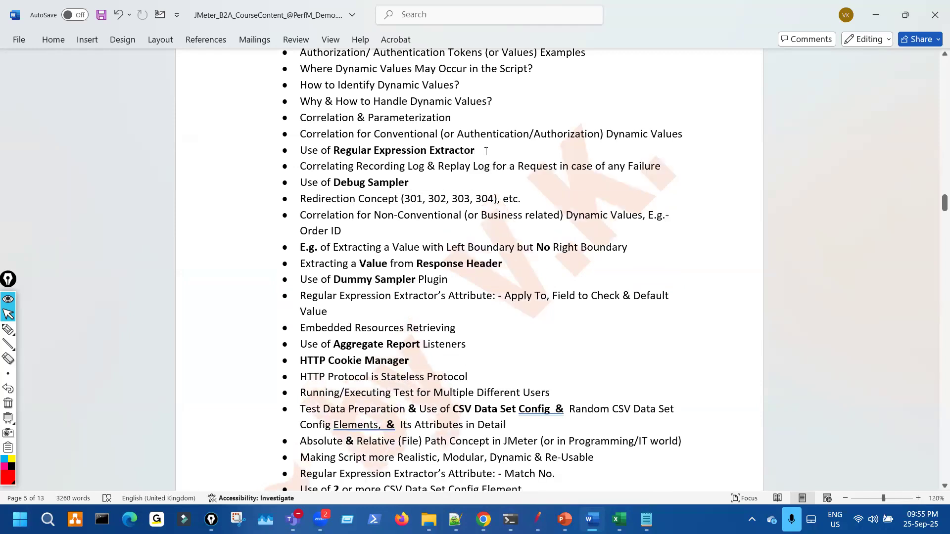
key(Return)
key(ctrl+v)
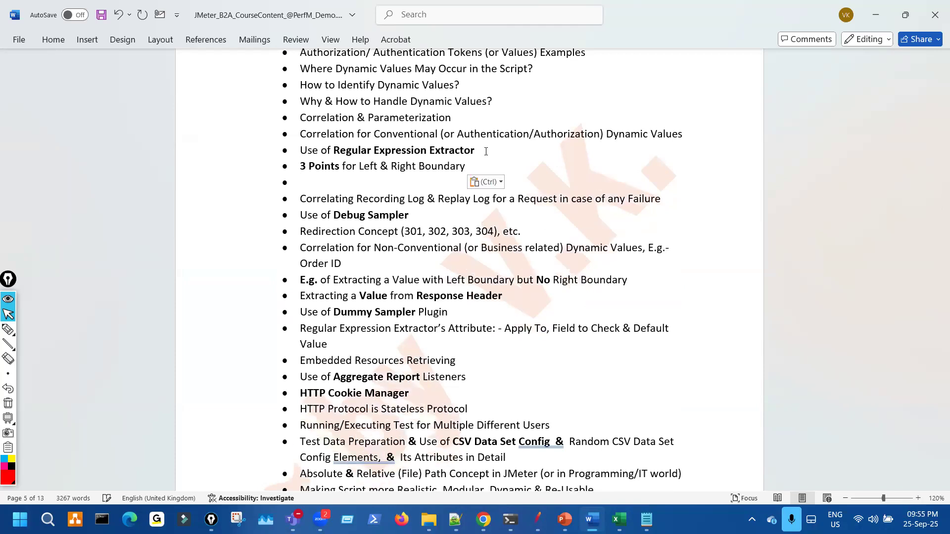
key(BackSpace)
key(BackSpace)
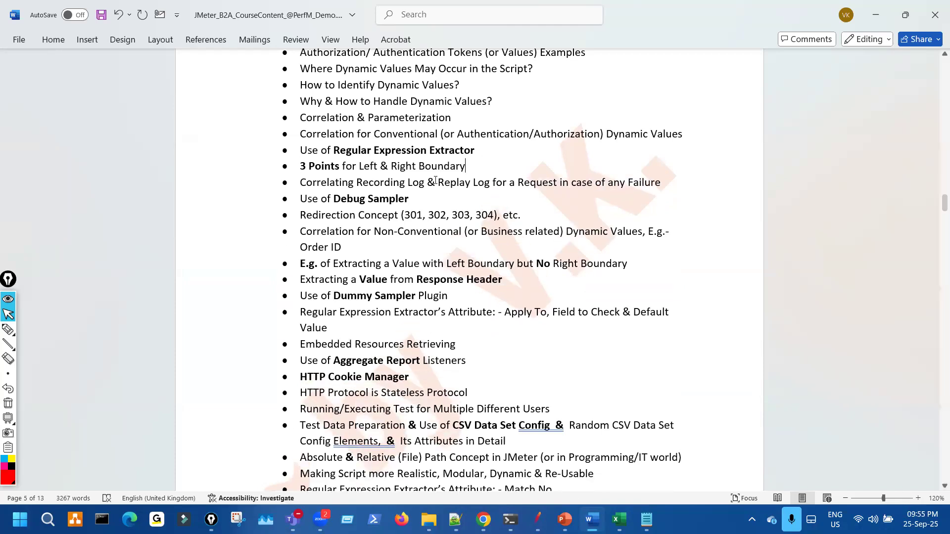
Append "& Its Uniqueness" to the "Use of Debug Sampler" bullet.
click(422, 201)
text(& Its Uniq)
text(ueness)
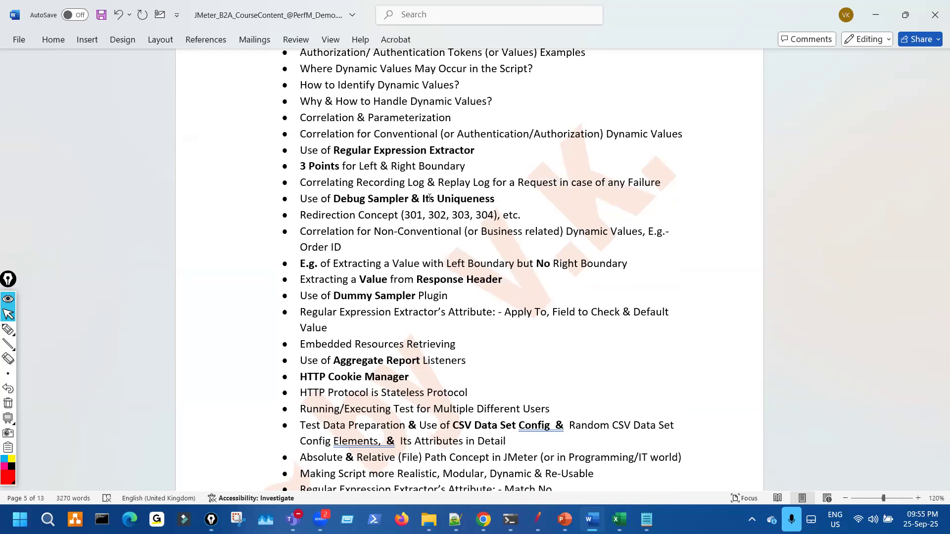
Remove the bold formatting from "& Its Uniqueness" in the Debug Sampler bullet and save the document.
click(441, 225)
click(411, 198)
drag(494, 197, 511, 200)
click(509, 200)
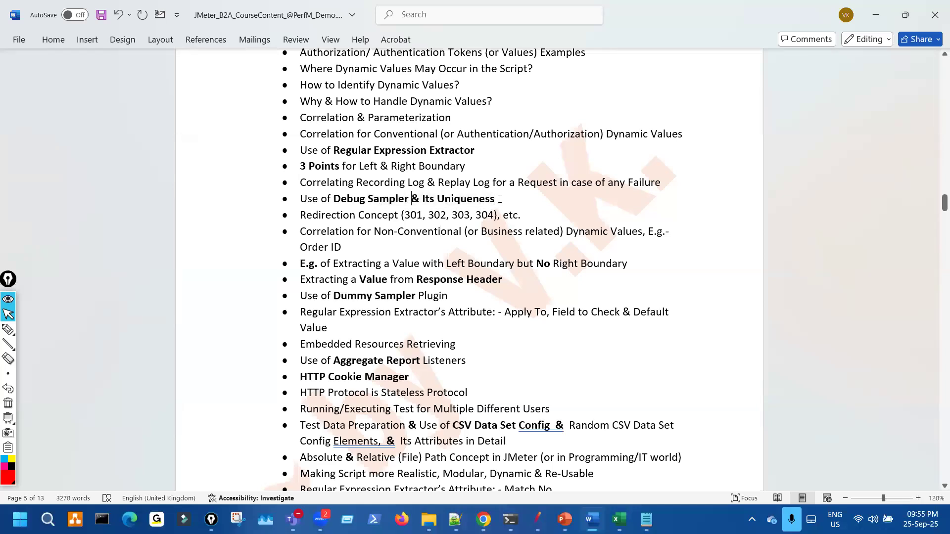
drag(501, 202, 411, 198)
key(ctrl+s)
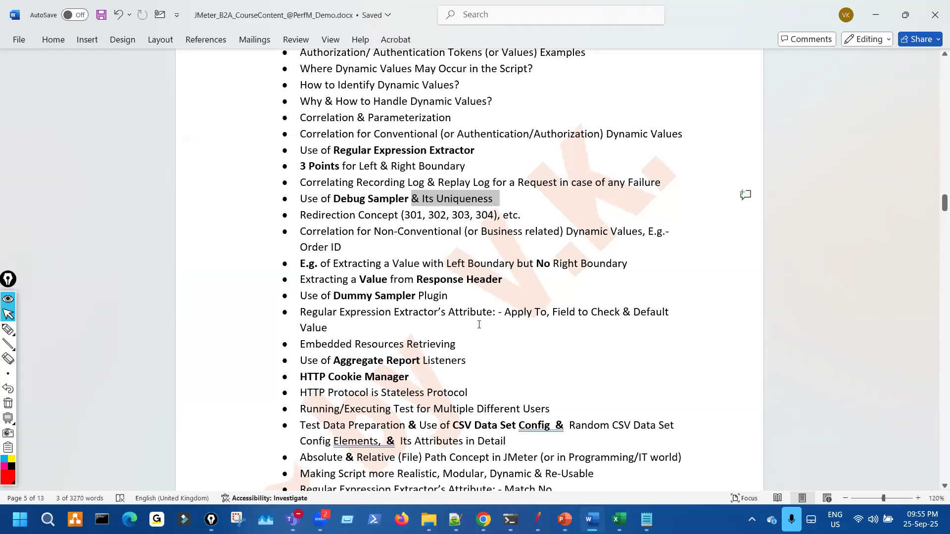
click(474, 337)
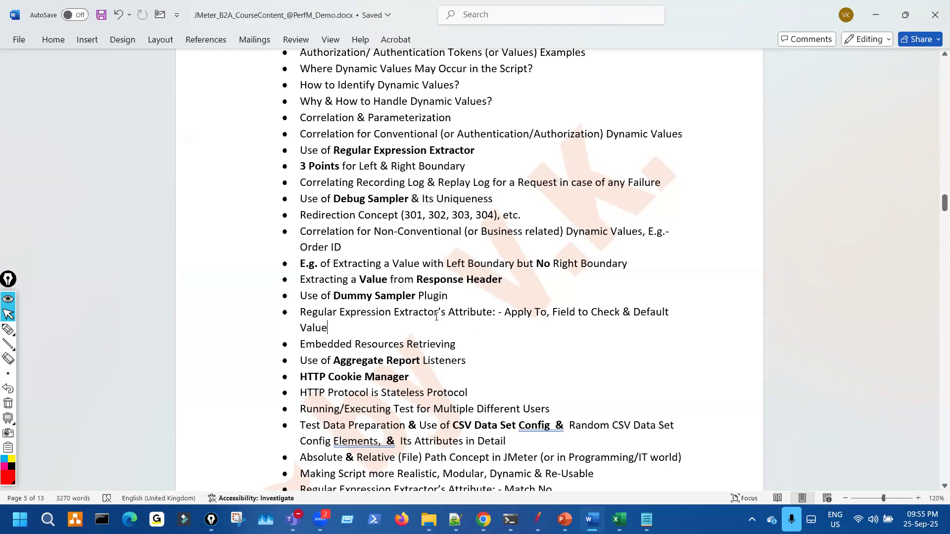
Cut the "Redirection Concept (301, 302, 303, 304), etc." bullet from below the "Use of Debug Sampler & Its Uniqueness" bullet.
scroll(366, 299, up, 1)
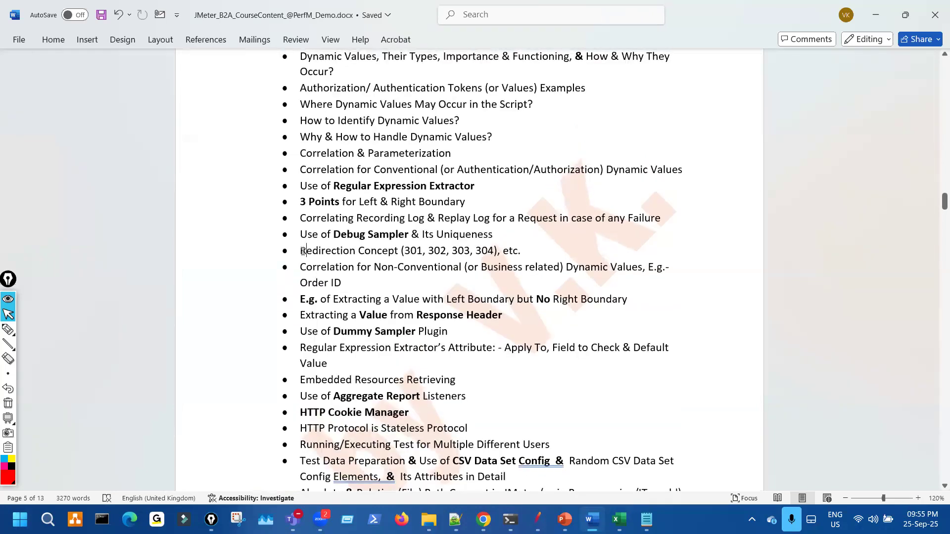
drag(301, 250, 522, 250)
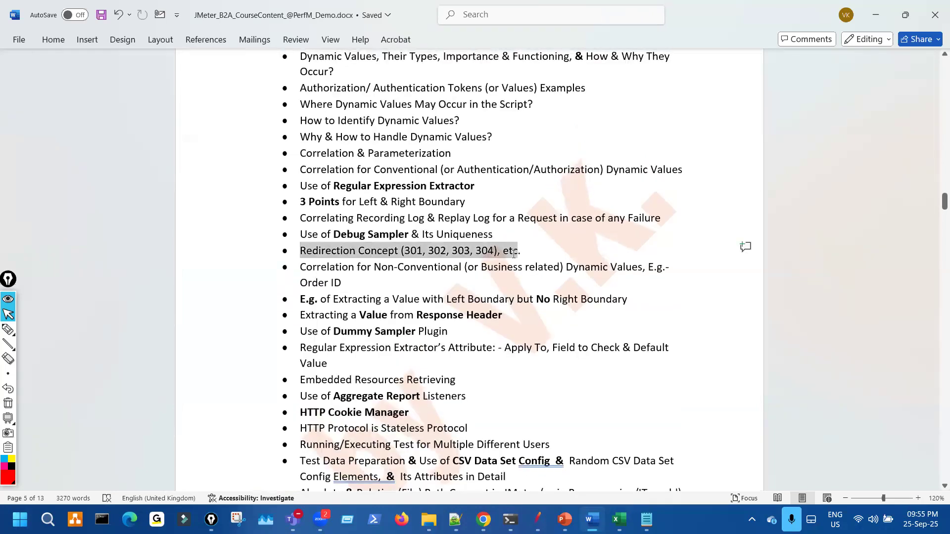
click(304, 259)
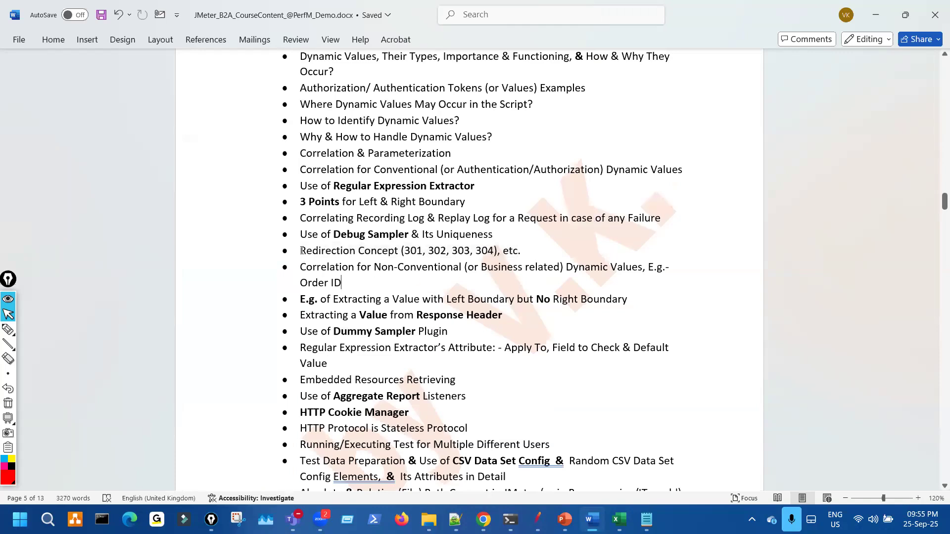
triple_click(497, 248)
key(Delete)
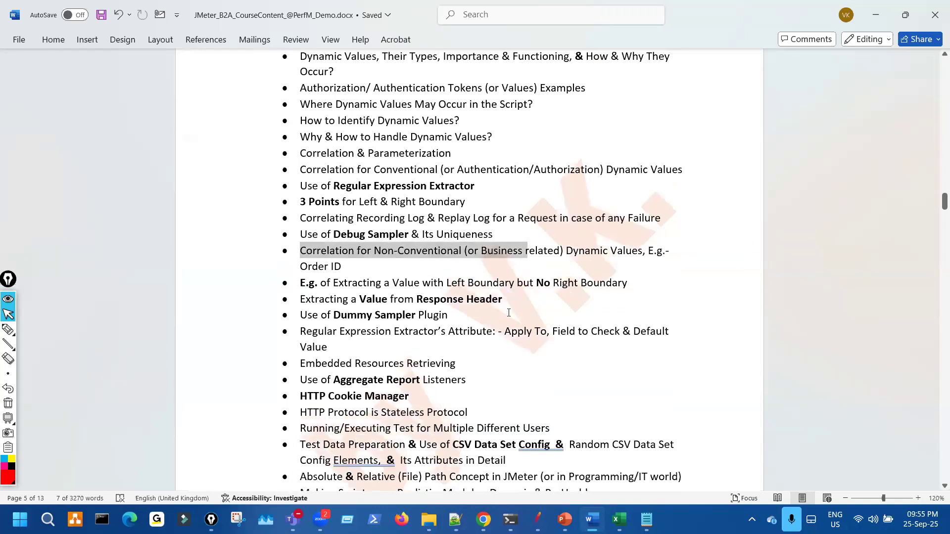
Insert the cut Redirection Concept bullet directly below "HTTP Response (or Status) Codes" in the Day-3, 4, 5, 6 & 7 section and save the document.
scroll(508, 312, up, 12)
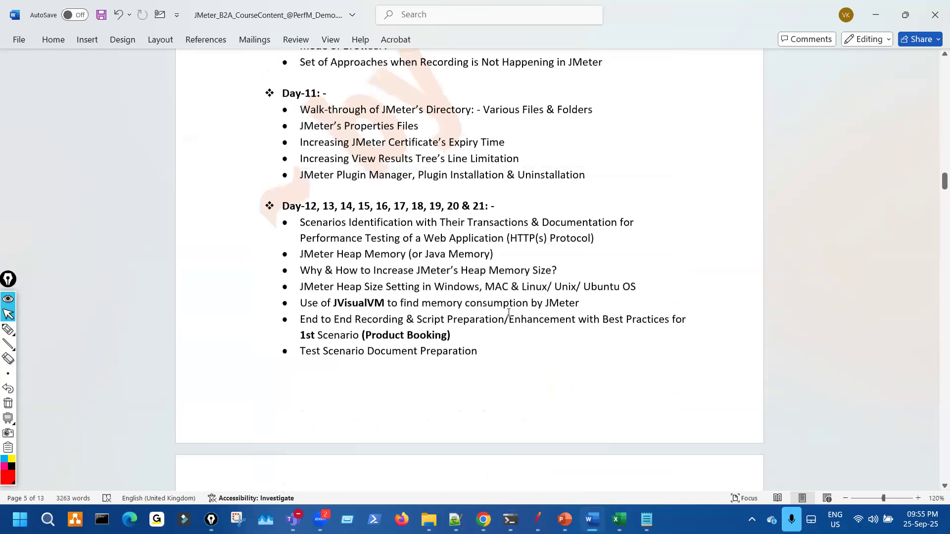
scroll(508, 312, up, 5)
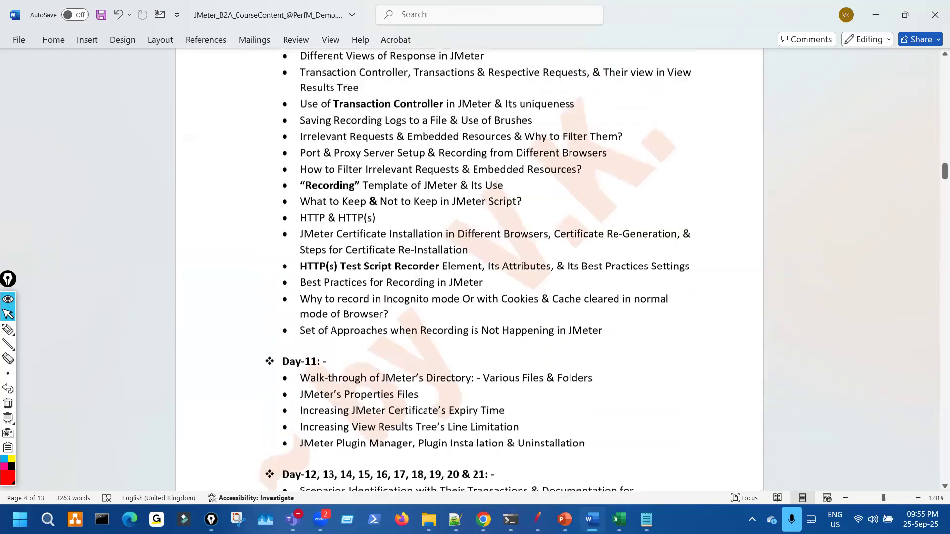
scroll(505, 312, up, 10)
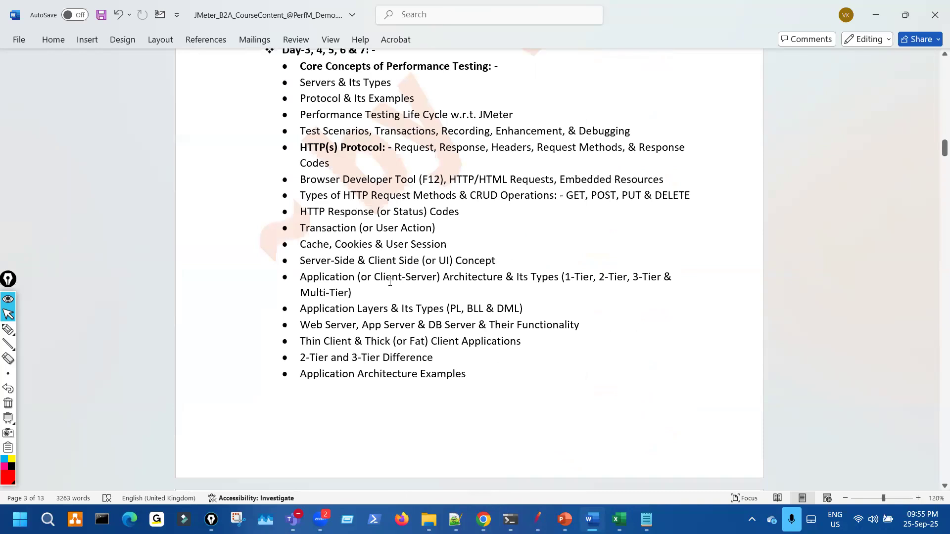
click(399, 213)
click(475, 213)
key(Return)
key(ctrl+v)
key(BackSpace)
key(BackSpace)
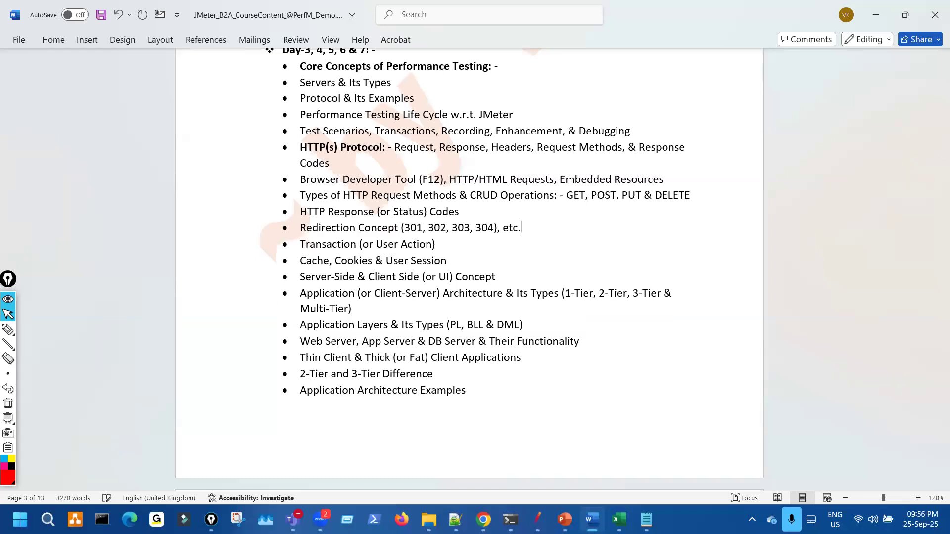
key(ctrl+s)
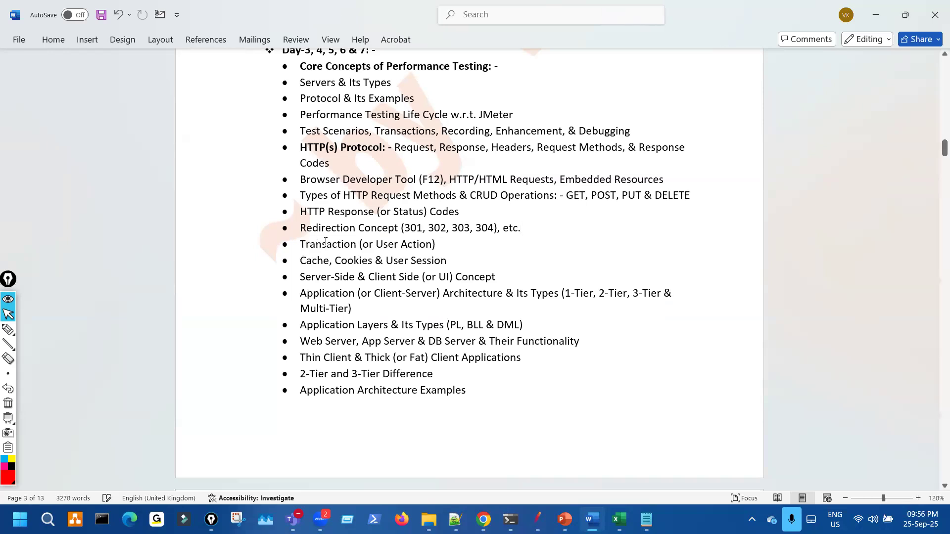
Reword the bullet below "HTTP Response (or Status) Codes" to "Redirection Concept (301, 302, 303, 304, etc.)".
drag(300, 227, 537, 233)
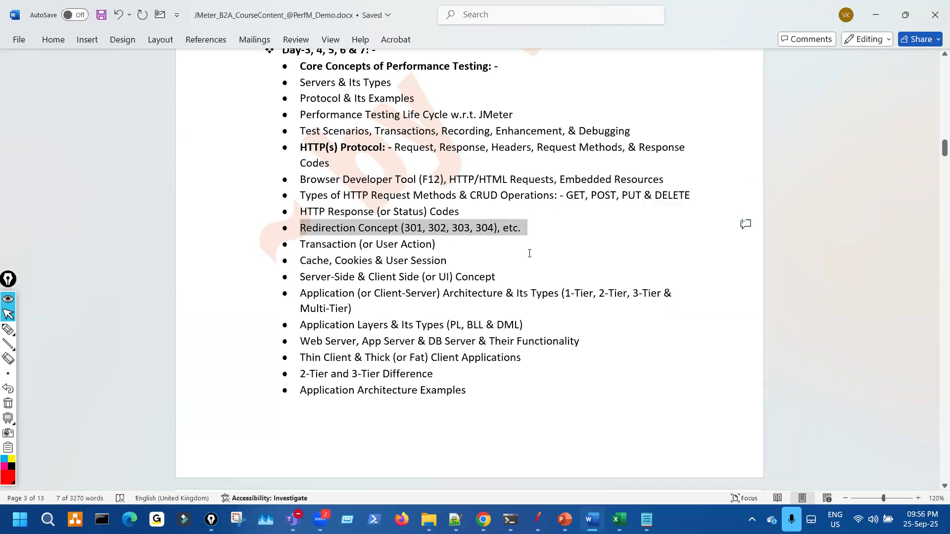
click(528, 249)
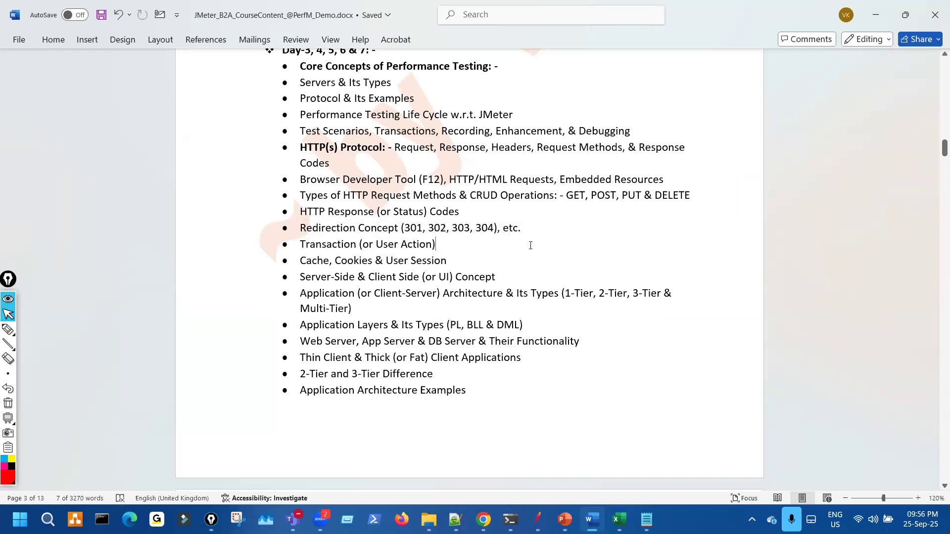
click(493, 235)
text(, )
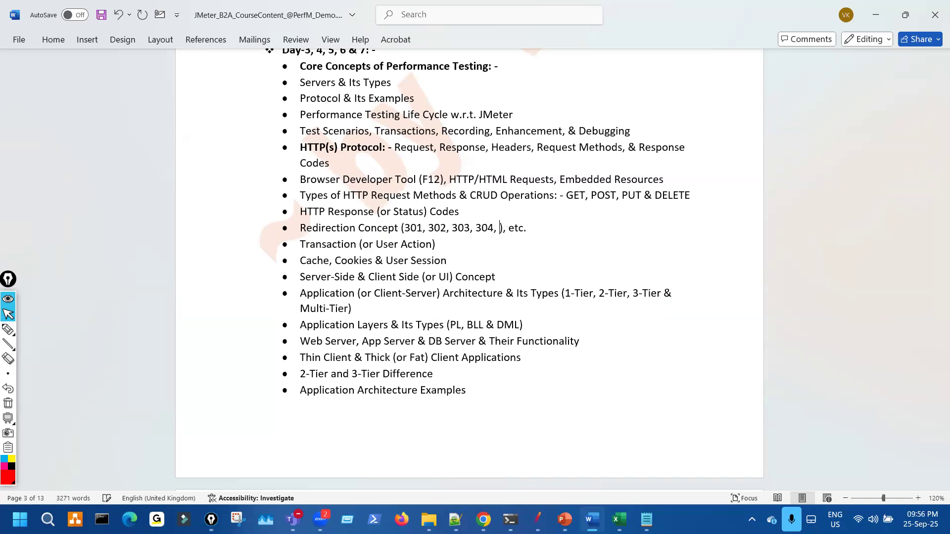
text(etc.)
key(Right)
key(Right)
key(Right)
key(Delete)
key(Delete)
key(BackSpace)
key(BackSpace)
key(BackSpace)
key(BackSpace)
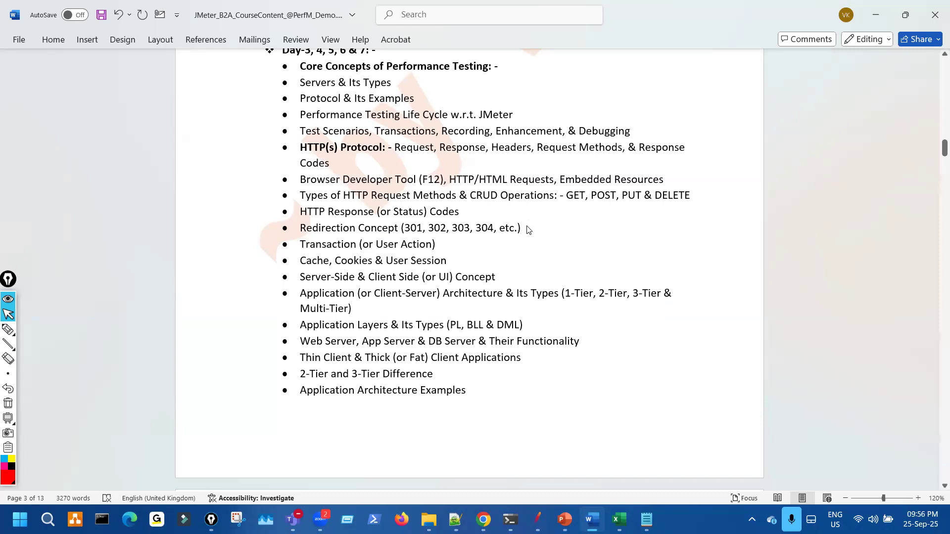
Copy the Redirection Concept bullet directly below "Correlating Recording Log & Replay Log for a Request in case of any Failure" and save the document.
key(shift+Home)
key(ctrl+c)
scroll(508, 322, down, 12)
scroll(508, 323, down, 10)
scroll(508, 324, down, 5)
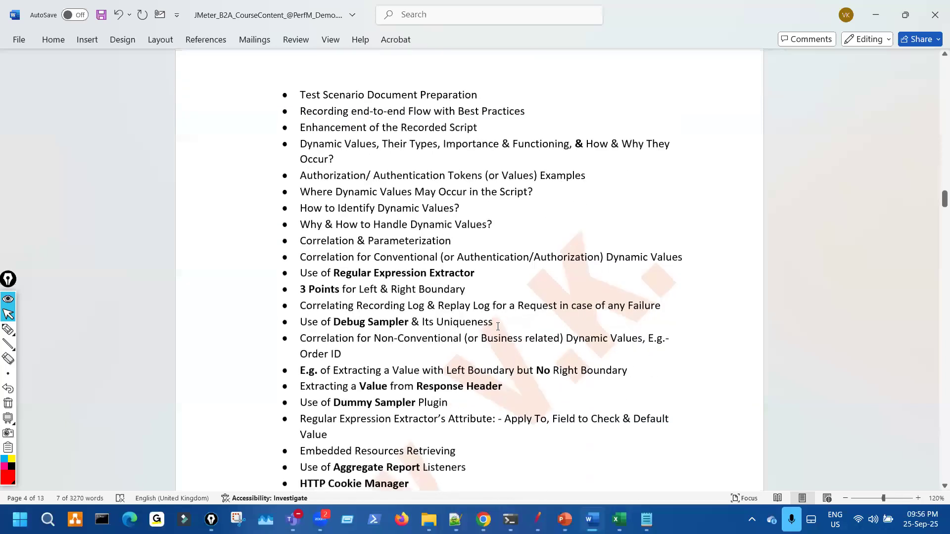
scroll(391, 304, down, 3)
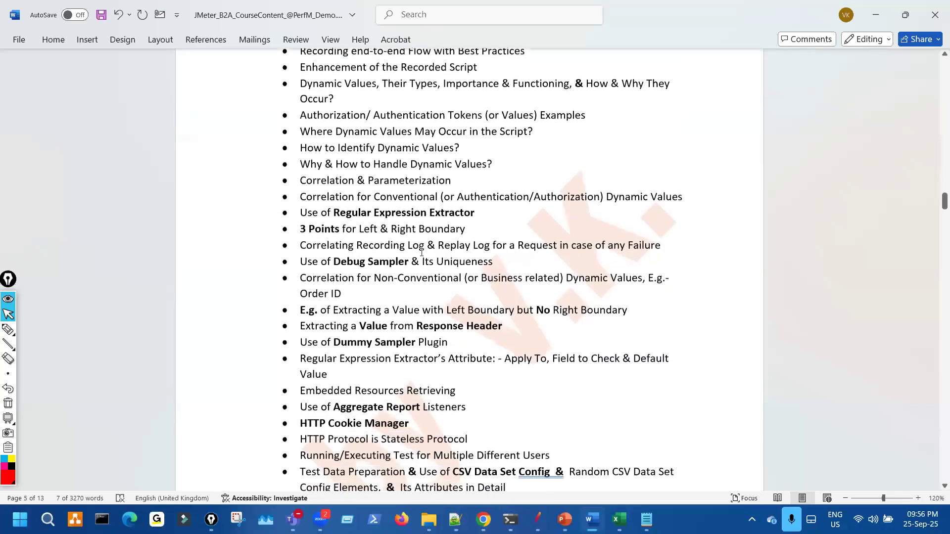
click(492, 248)
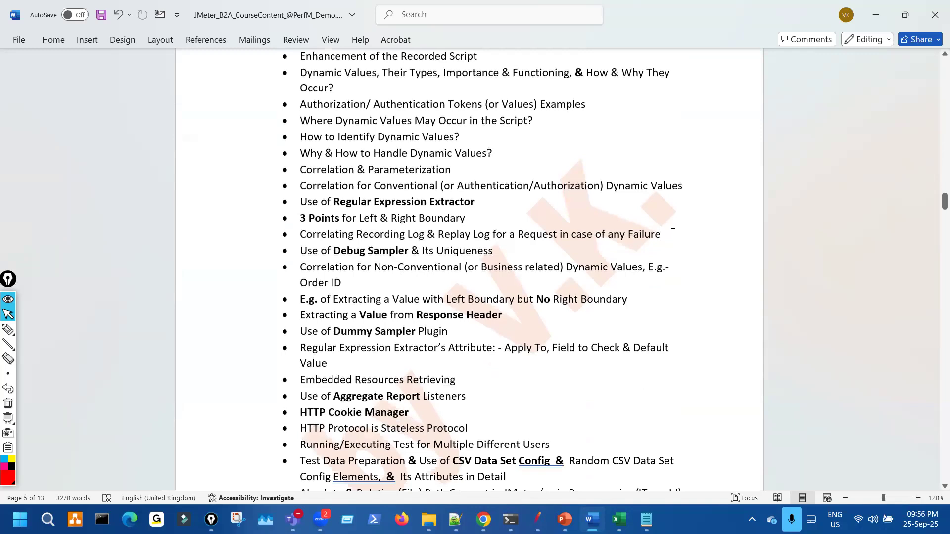
key(Return)
key(ctrl+v)
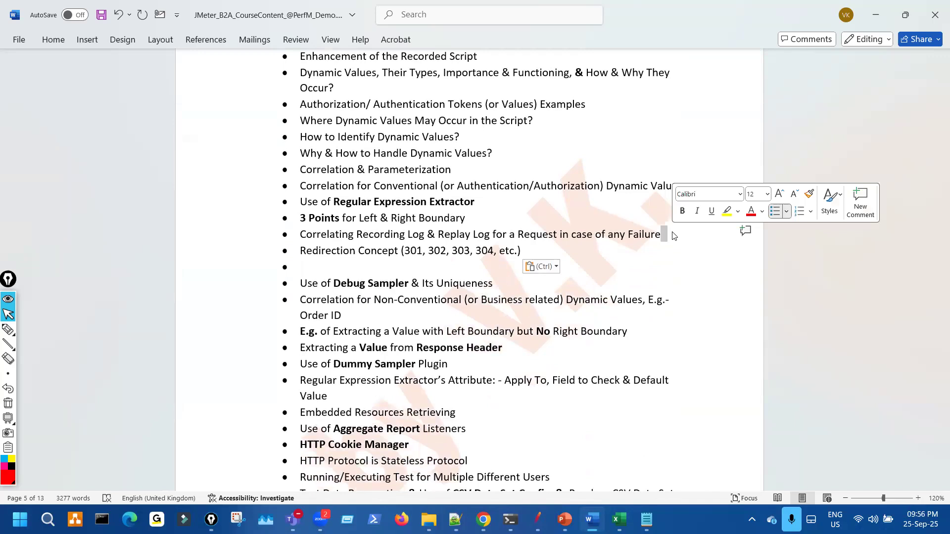
key(BackSpace)
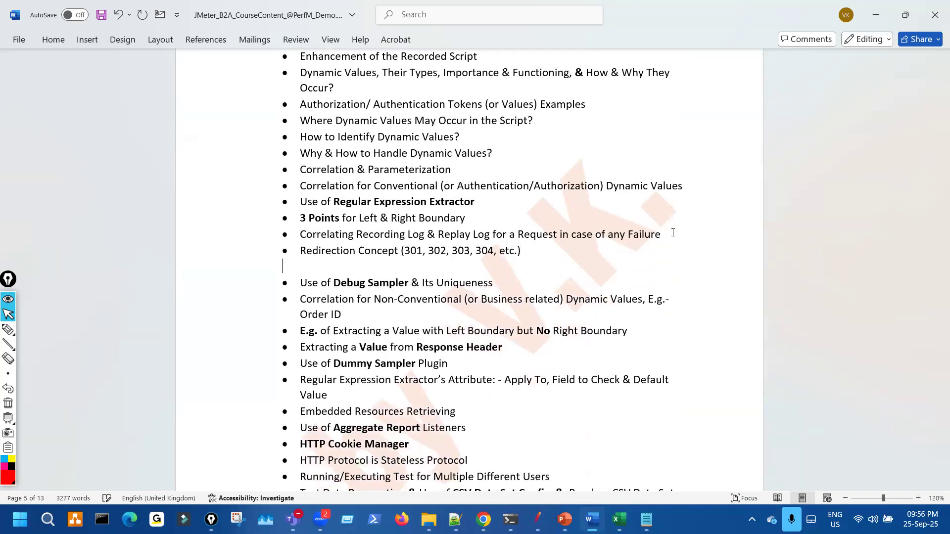
key(BackSpace)
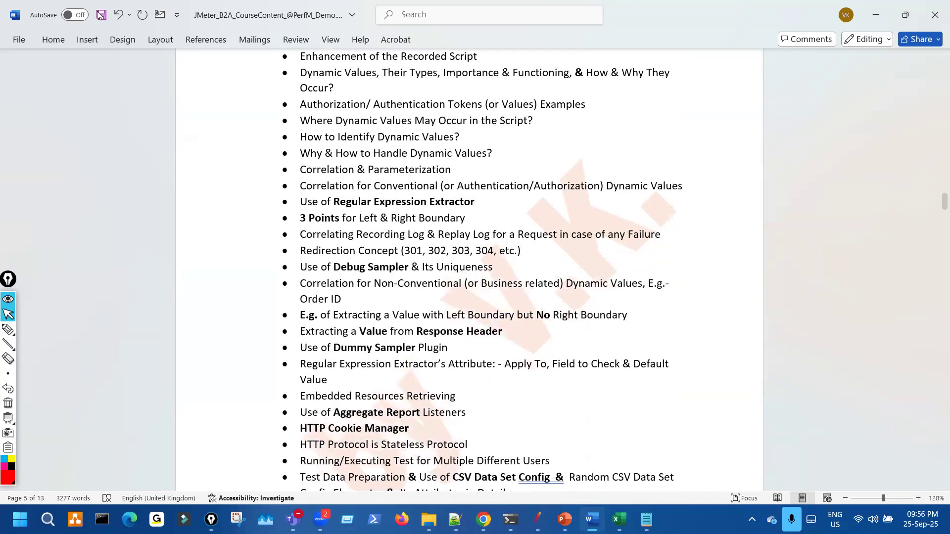
key(ctrl+s)
scroll(511, 342, down, 2)
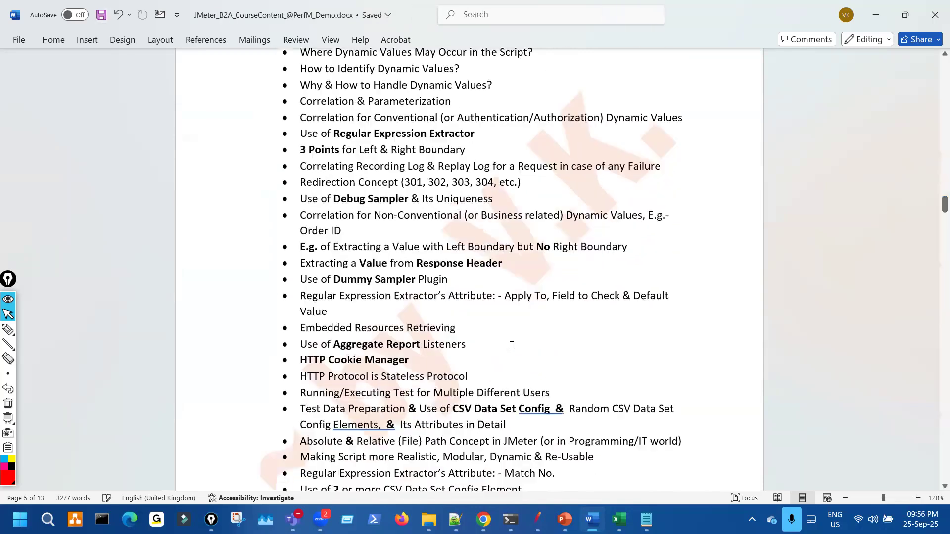
key(ctrl+shift+3)
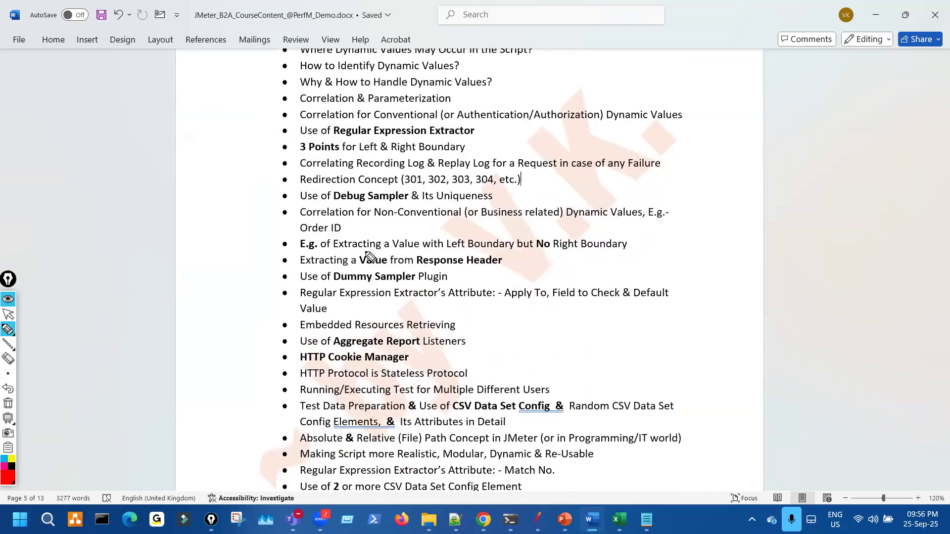
drag(360, 251, 412, 252)
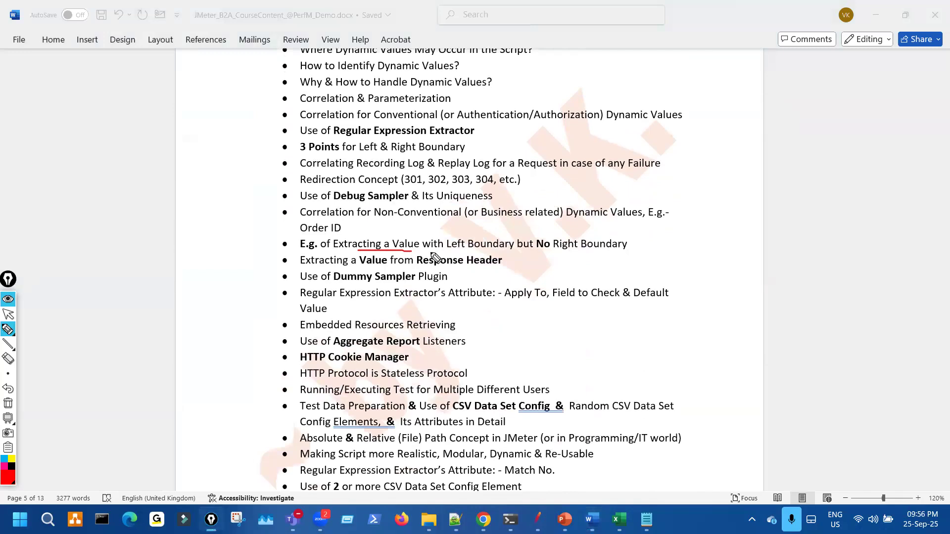
key(ctrl+shift+7)
key(ctrl+shift+2)
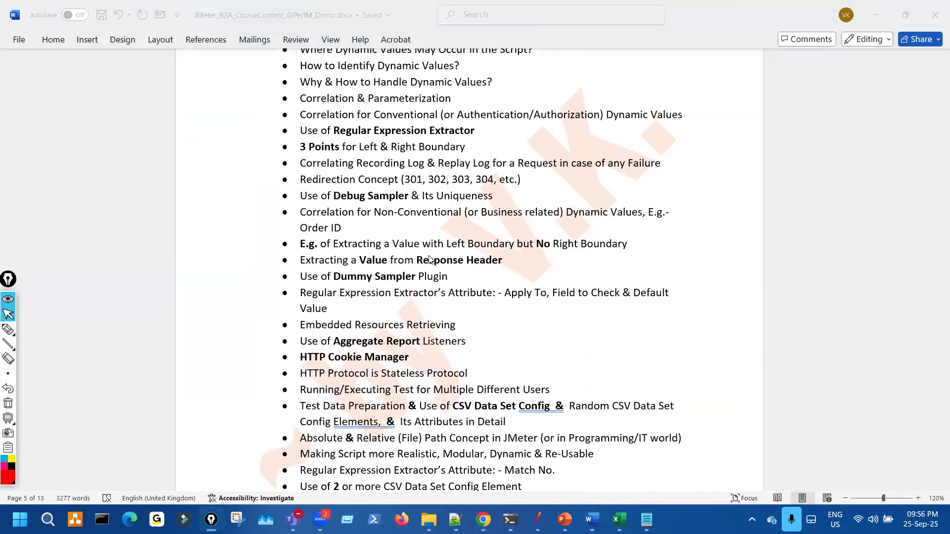
Insert "Dynamic" before "Value" in the "E.g. of Extracting a Value with Left Boundary but No Right Boundary" bullet and save the document.
click(394, 244)
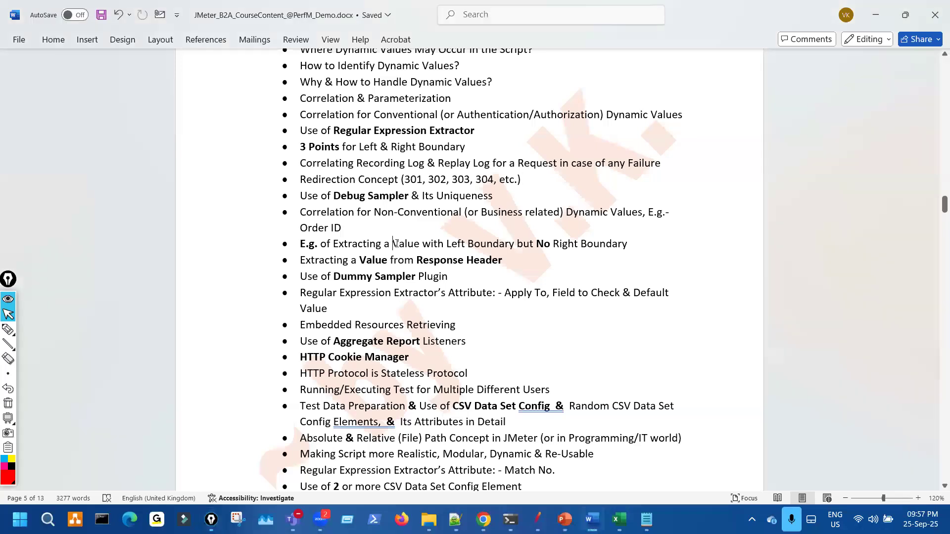
text(Dynamic)
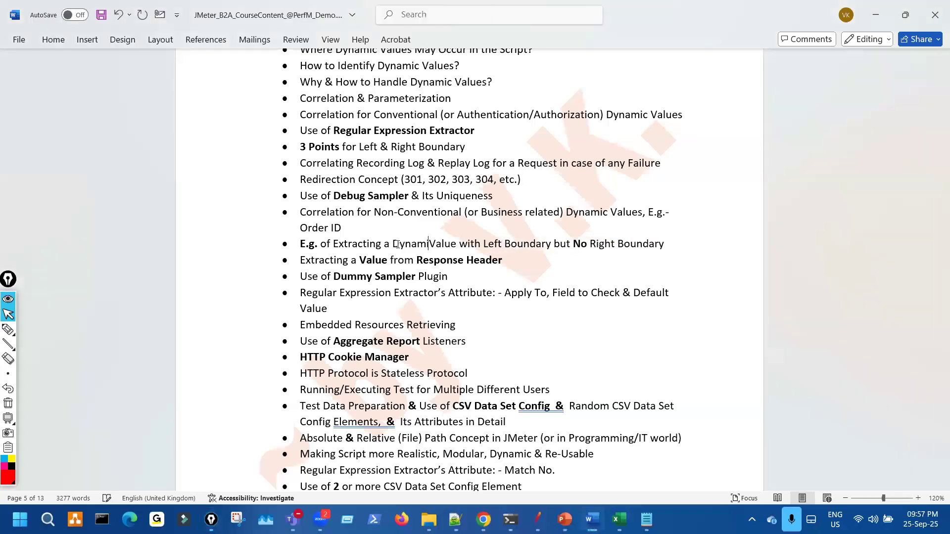
key(ctrl+s)
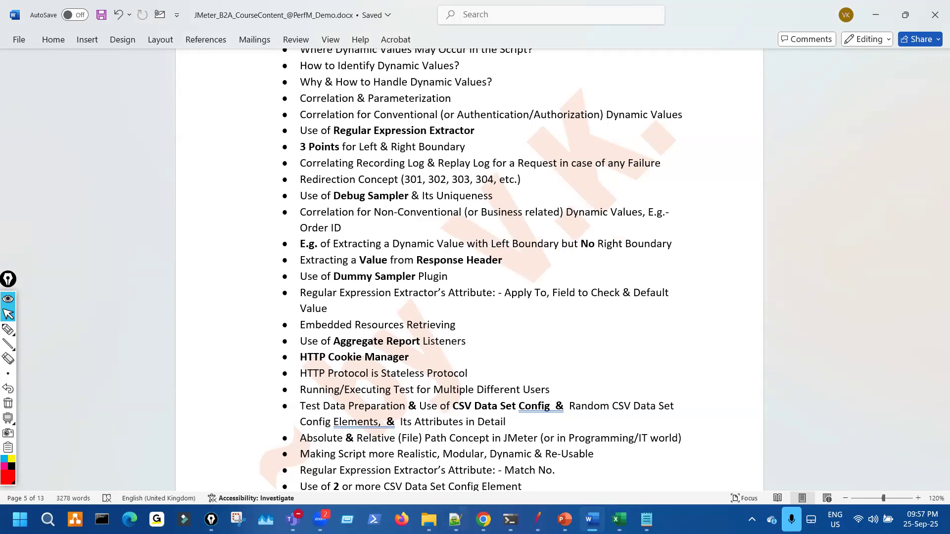
Switch to Notepad++ and write the regular expression "Order #(.+?)" on line 4, reusing the left boundary copied from line 2.
click(455, 519)
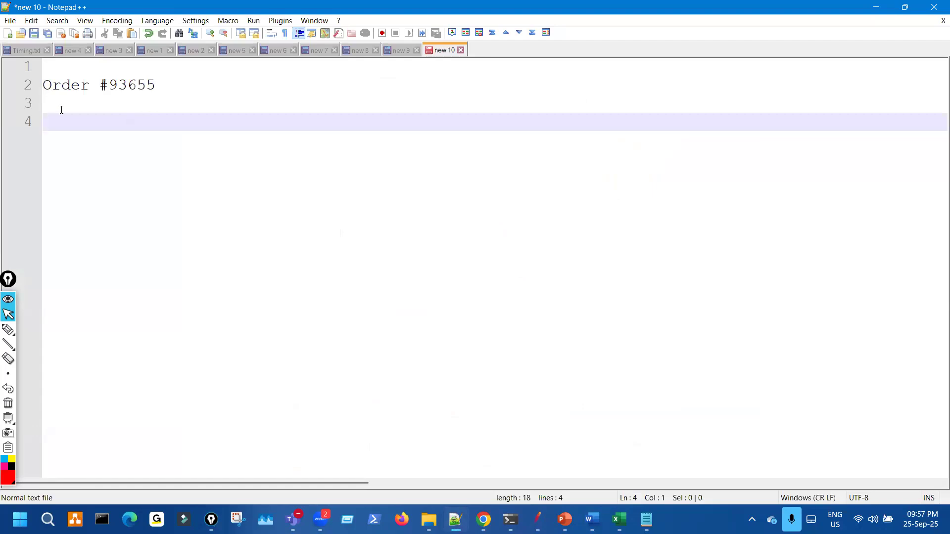
click(165, 88)
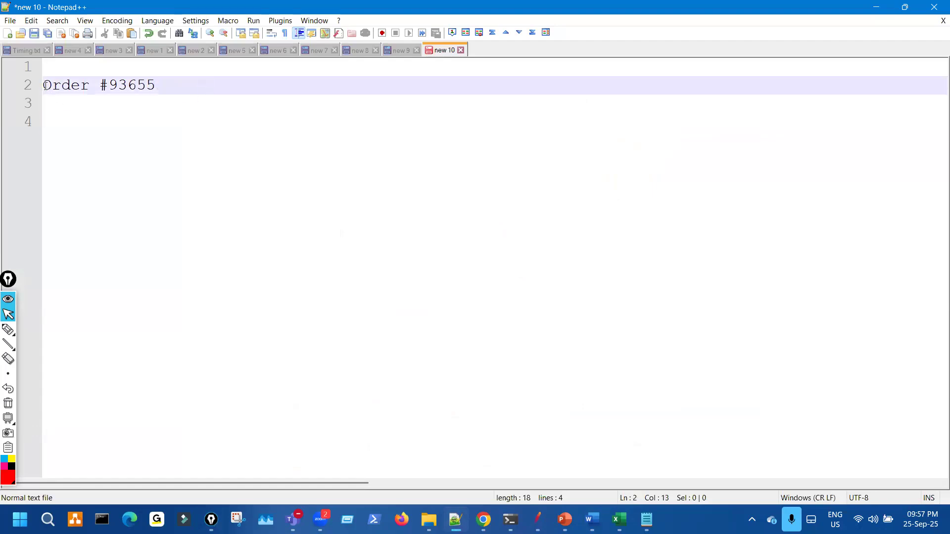
drag(44, 85, 110, 83)
key(ctrl+c)
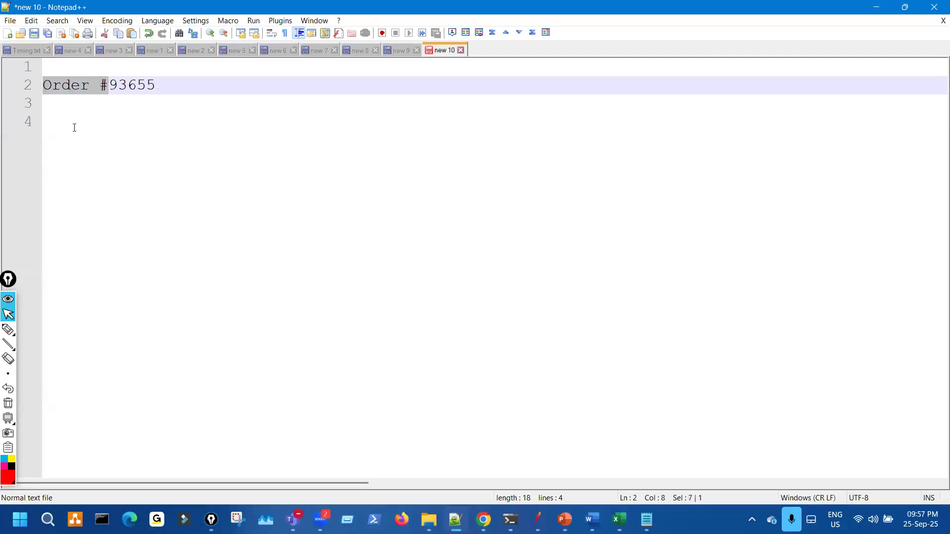
click(74, 127)
key(ctrl+v)
drag(110, 85, 156, 85)
click(146, 123)
scroll(147, 138, up, 2)
text((.+?)
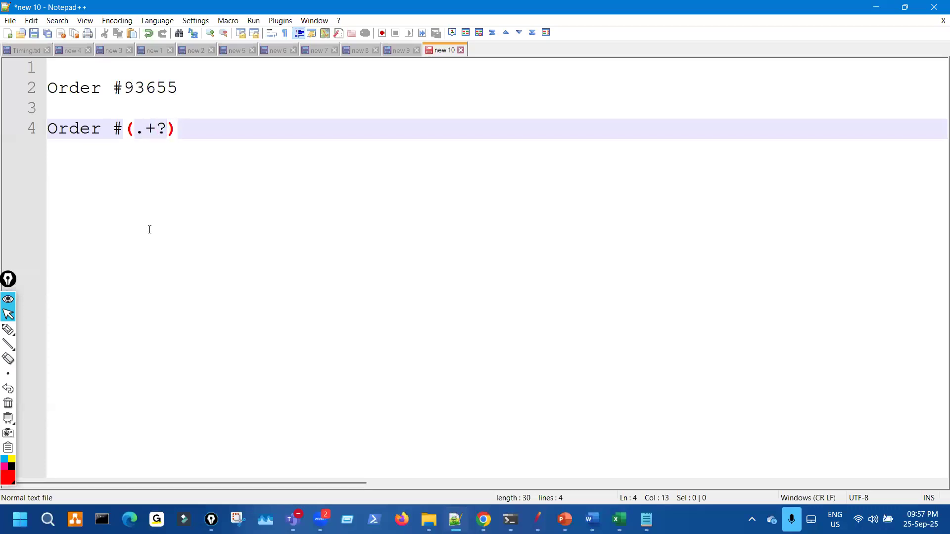
Copy the expression "Order #(.+?)" into JMeter's RegExp Tester view for the PS11_Confirm response in View Results Tree.
key(Home)
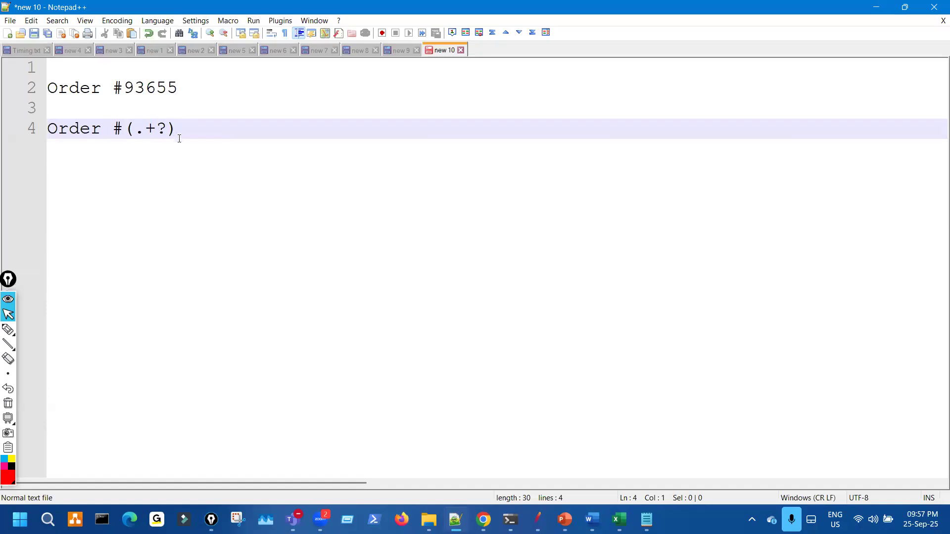
key(shift+End)
key(ctrl+c)
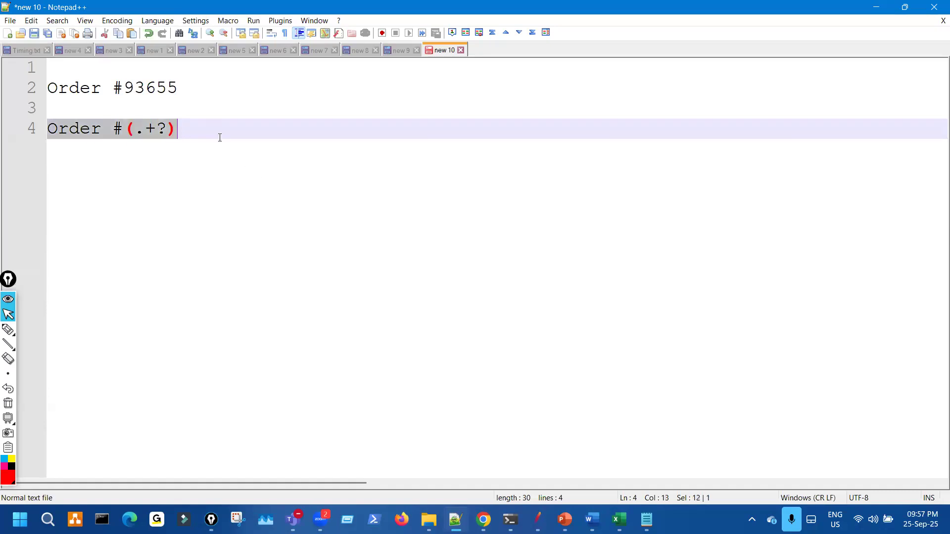
key(alt+Tab)
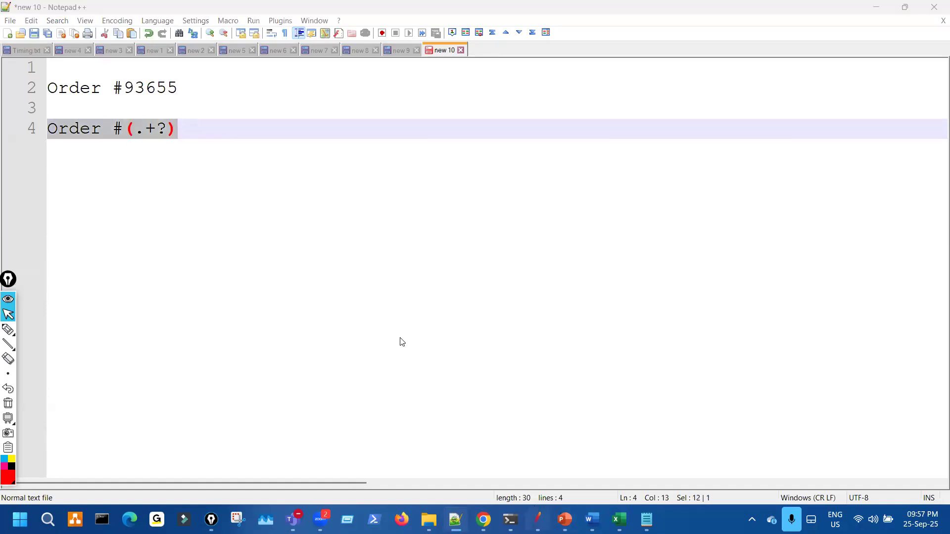
click(300, 143)
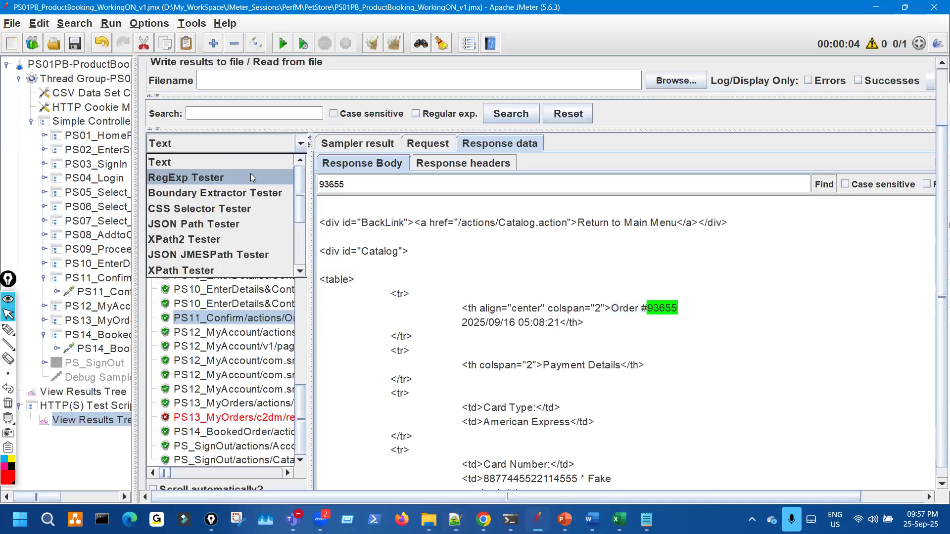
click(251, 173)
click(483, 303)
key(ctrl+v)
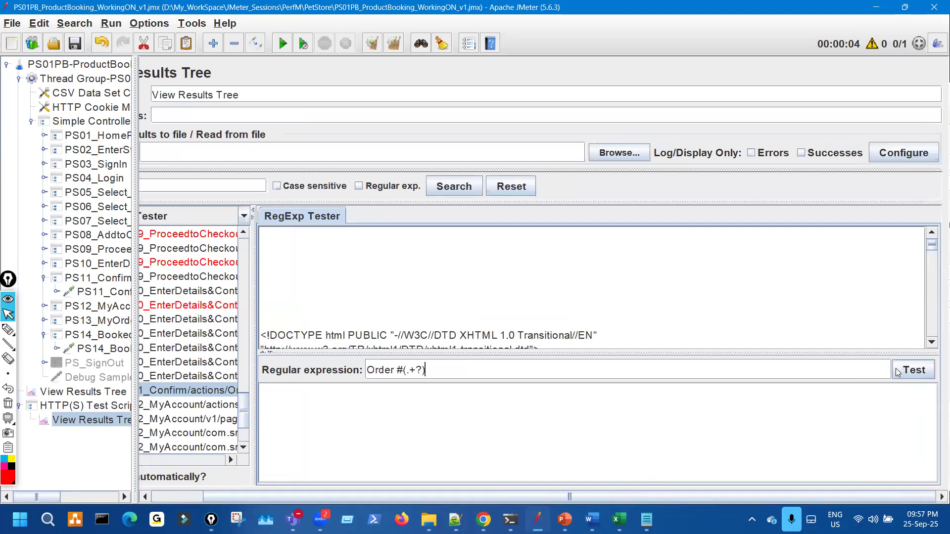
Test "Order #(.+?)" against the recorded PS11_Confirm response, circle the captured value in red and clear the mark.
click(911, 370)
drag(549, 353, 565, 289)
key(ctrl+shift+p)
drag(327, 349, 320, 367)
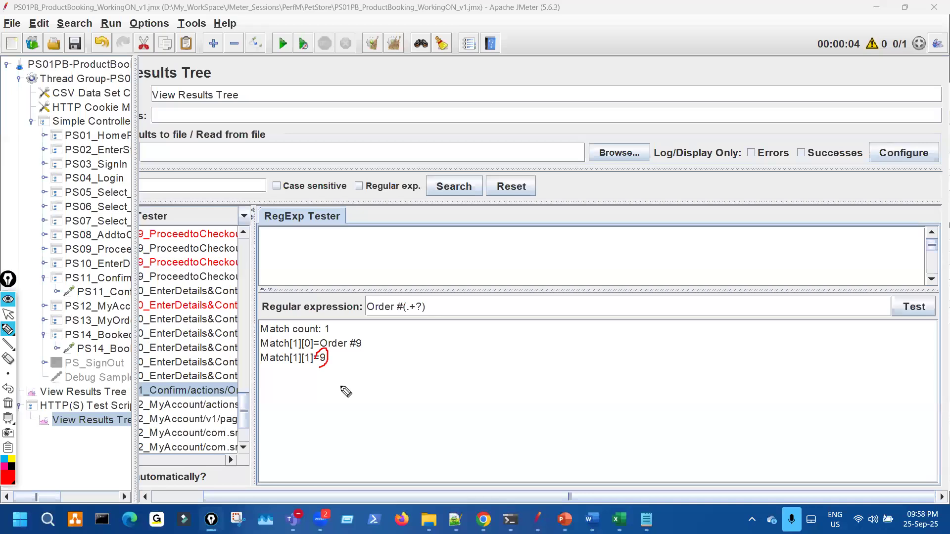
key(ctrl+shift+7)
key(ctrl+shift+2)
Open the replay View Results Tree, underline the order number in the PS11_Confirm response and clear the mark.
click(117, 391)
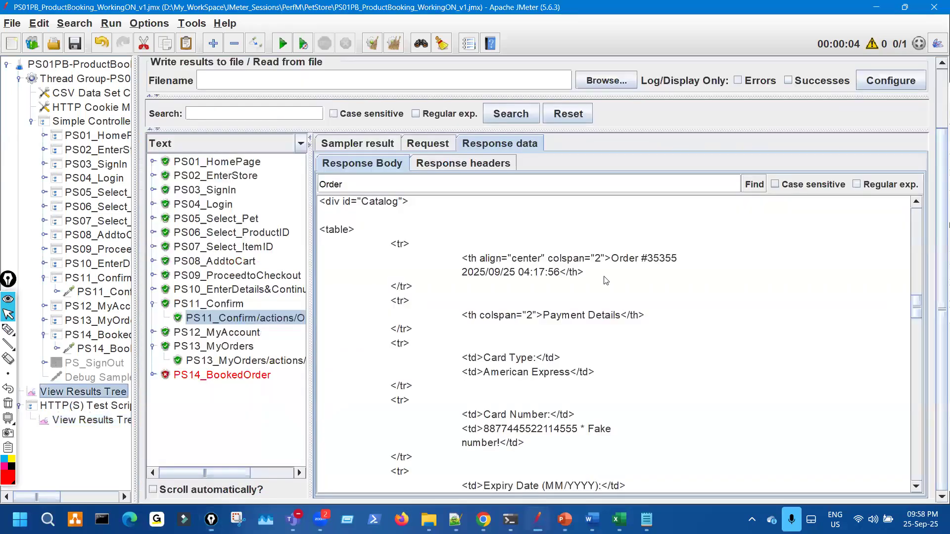
key(ctrl+shift+3)
drag(647, 267, 680, 268)
key(ctrl+shift+7)
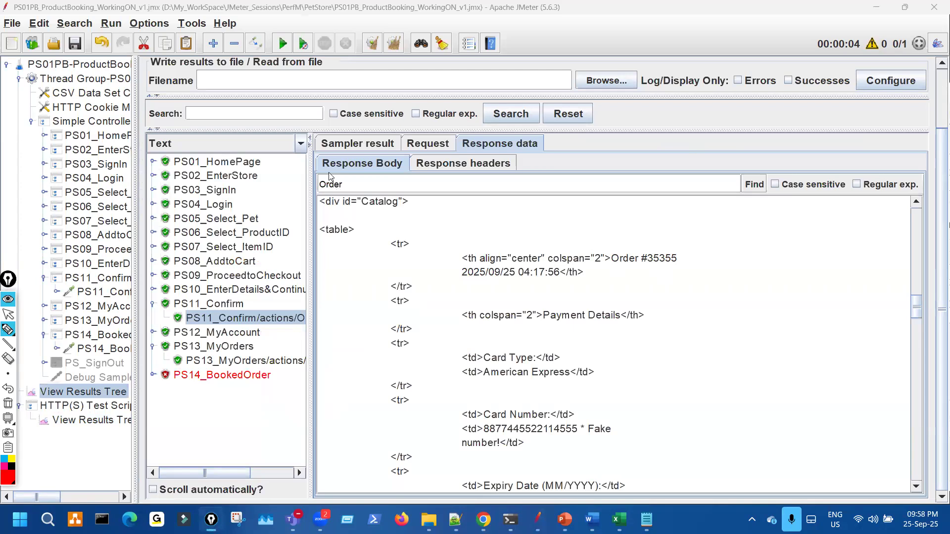
Set the replay results to RegExp Tester, test "Order #(.+?)" on the PS11_Confirm response and briefly underline the captured value.
key(ctrl+shift+2)
click(300, 143)
click(262, 175)
click(533, 293)
key(ctrl+v)
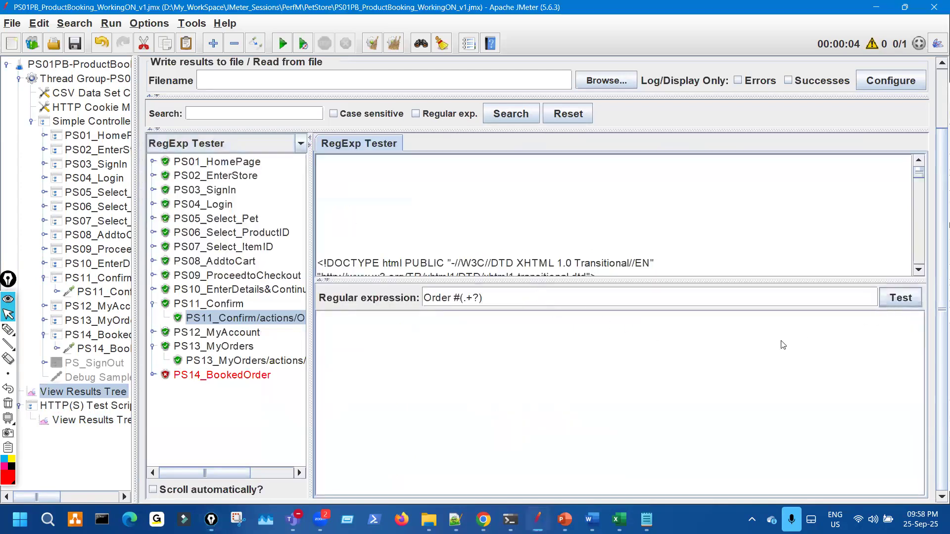
click(900, 297)
key(ctrl+shift+3)
drag(375, 357, 392, 354)
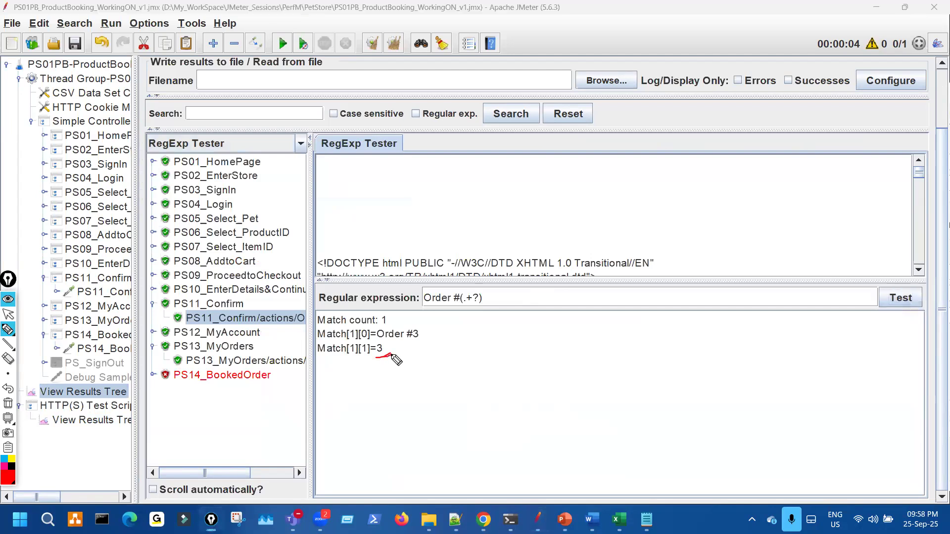
key(ctrl+shift+2)
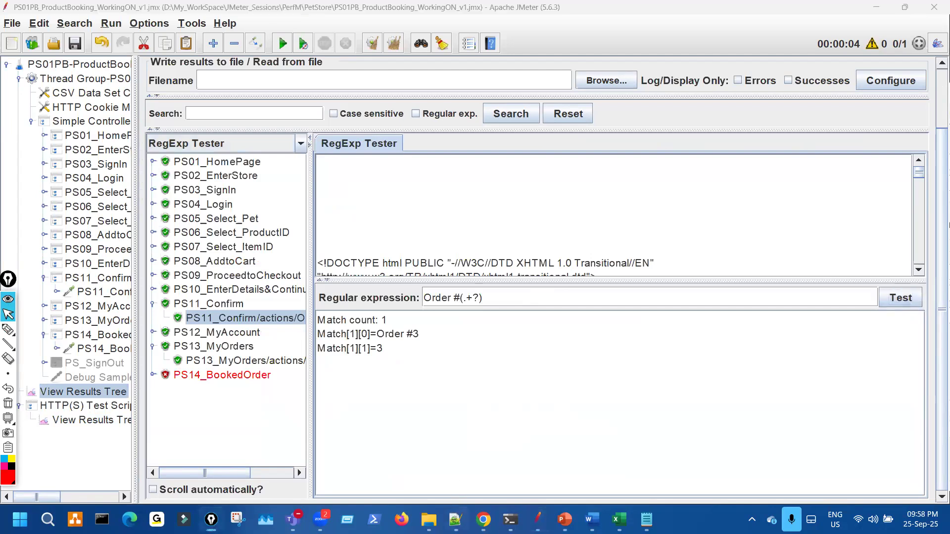
Switch to PowerPoint and open slide 109, "Dynamic Values Extraction in JMeter with Realtime Use Cases Examples".
key(alt+Tab)
click(234, 132)
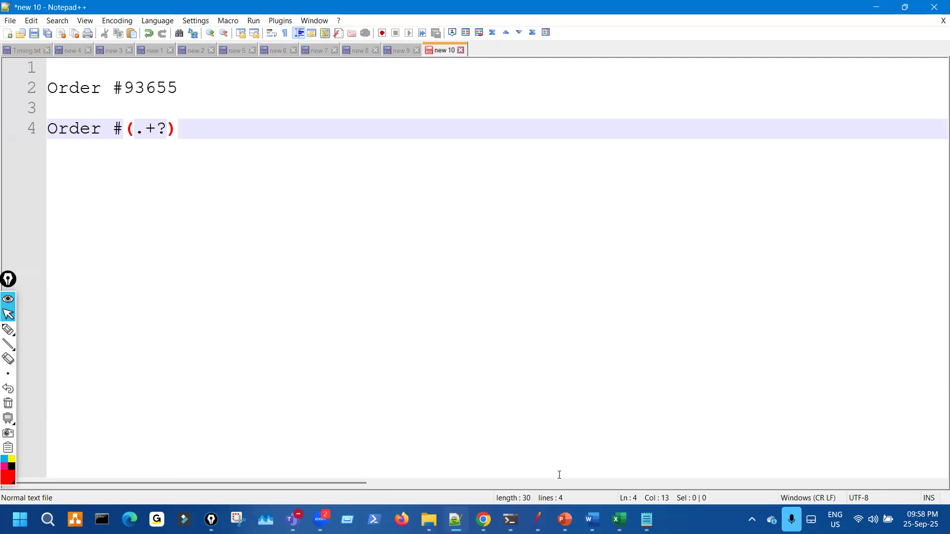
click(565, 520)
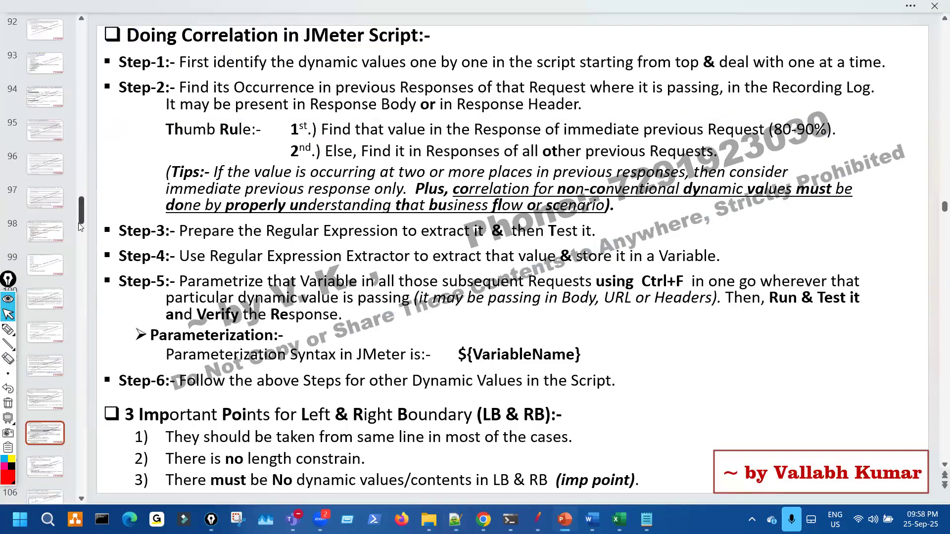
drag(77, 211, 77, 234)
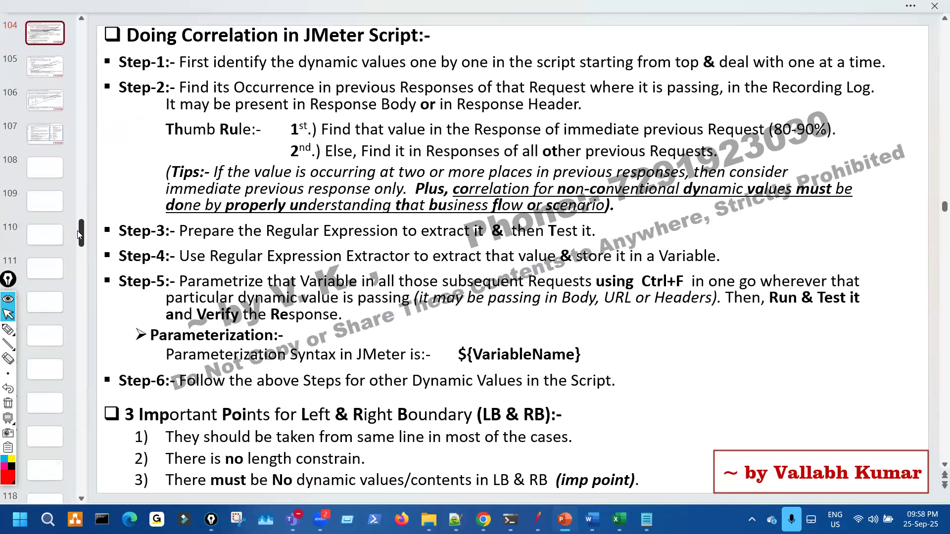
click(43, 210)
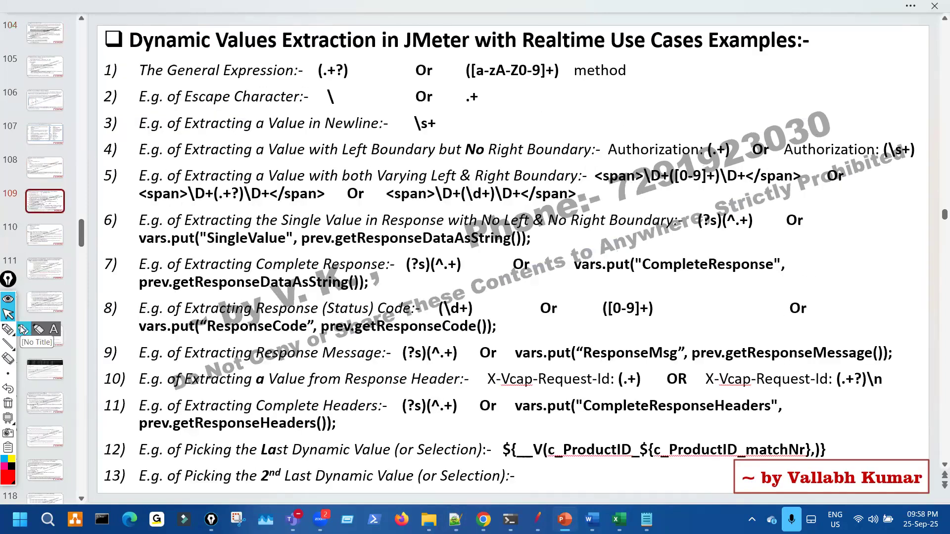
Mark the example list and item 4 on slide 109 in red, clear the marks and return to slide 104.
click(23, 330)
drag(114, 426, 151, 421)
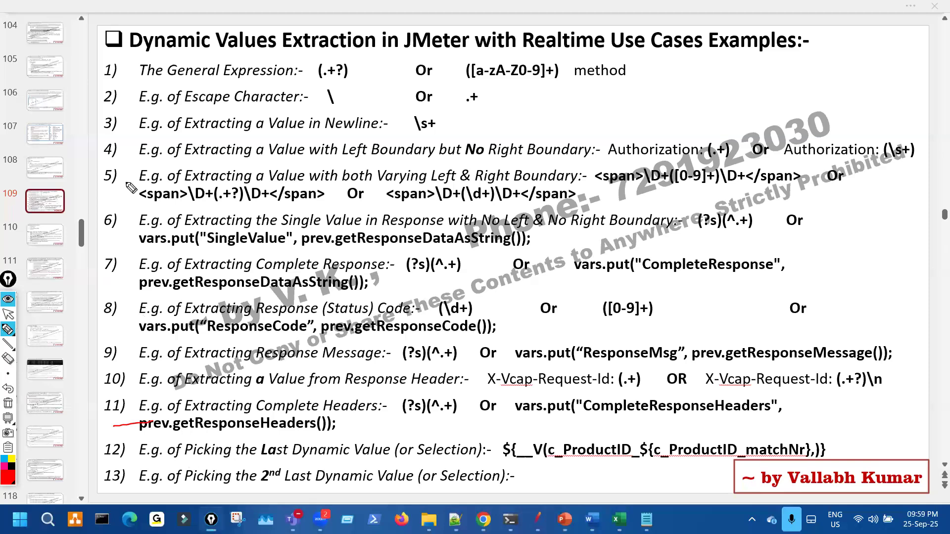
drag(134, 150, 117, 373)
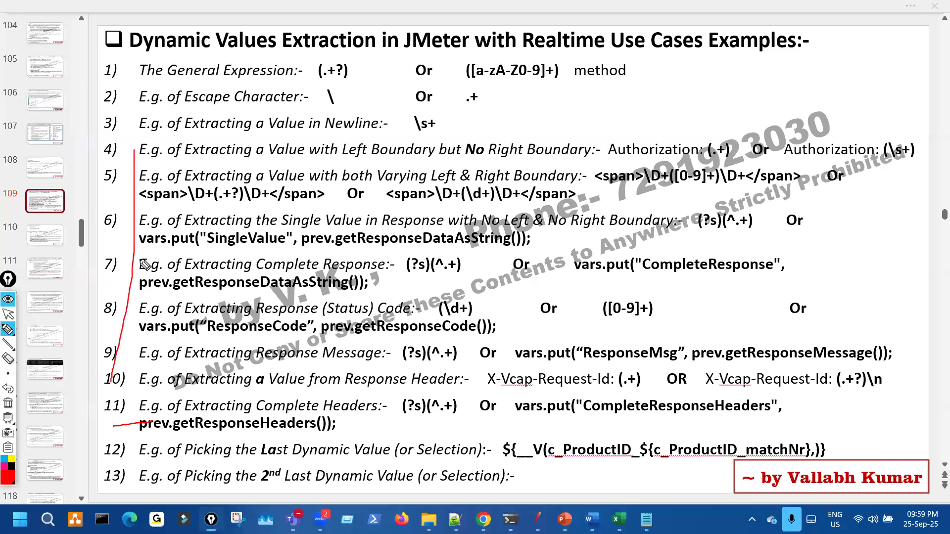
mouse_move(107, 141)
mouse_down()
mouse_move(100, 147)
mouse_move(118, 143)
mouse_up()
drag(246, 159, 607, 160)
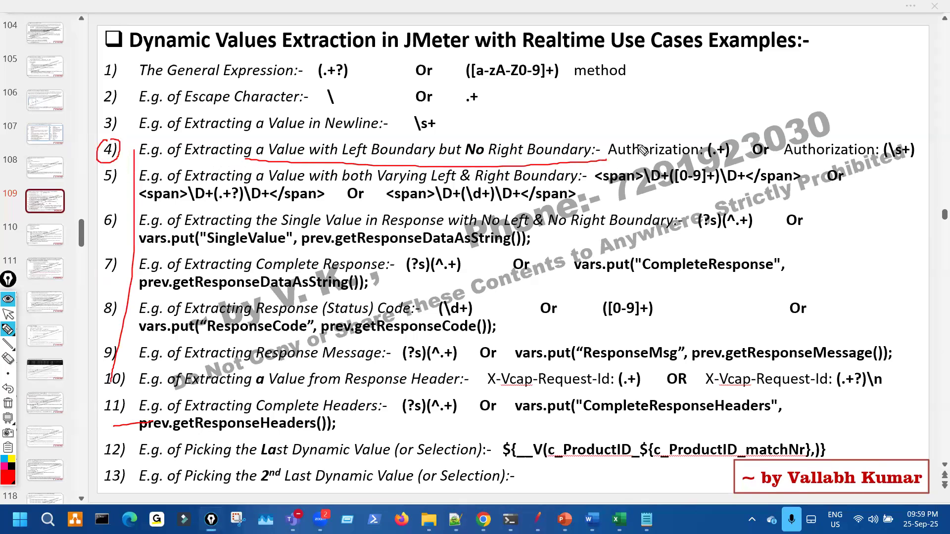
key(Escape)
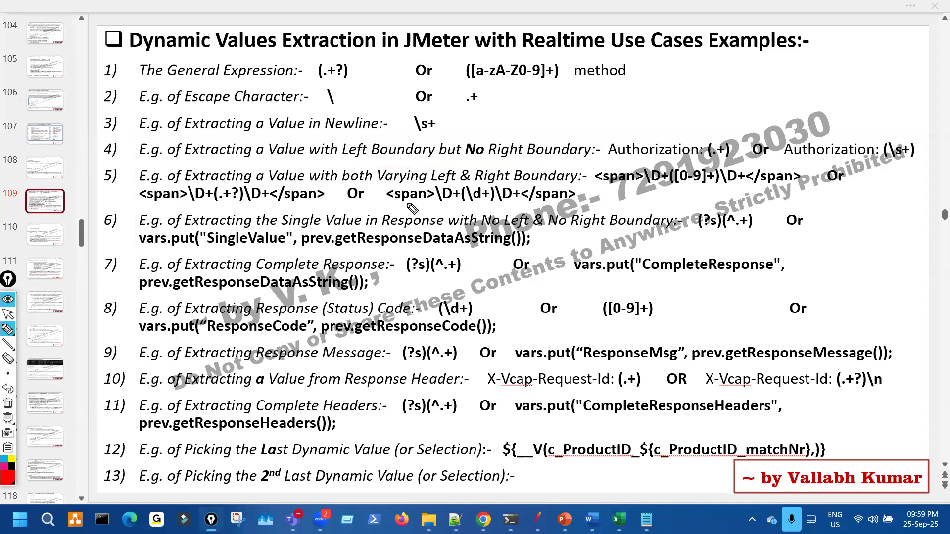
click(46, 72)
scroll(262, 184, up, 2)
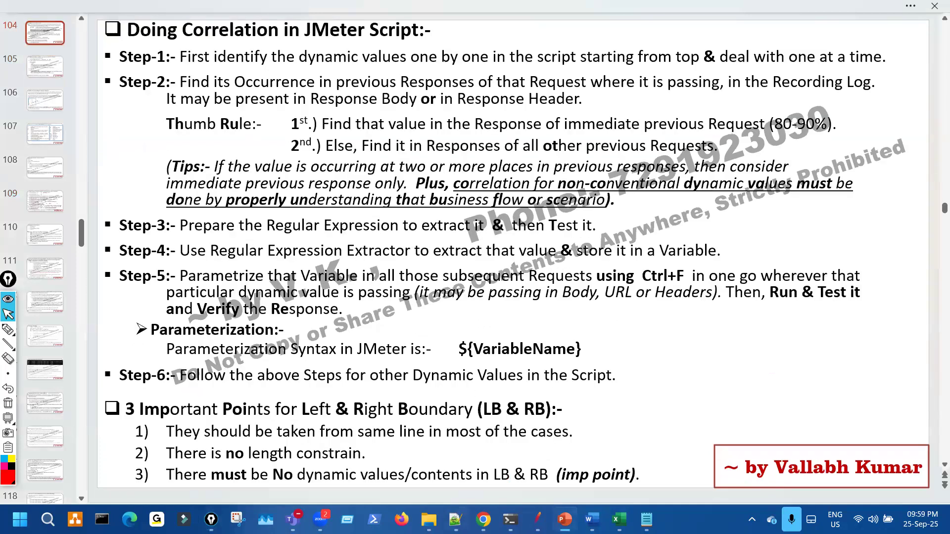
Switch to Notepad++, remove the question mark from line 4 so it reads "Order #(.+)", and copy the line.
click(455, 520)
mouse_move(155, 144)
mouse_down()
mouse_move(167, 155)
mouse_move(153, 160)
mouse_up()
key(ctrl+shift+7)
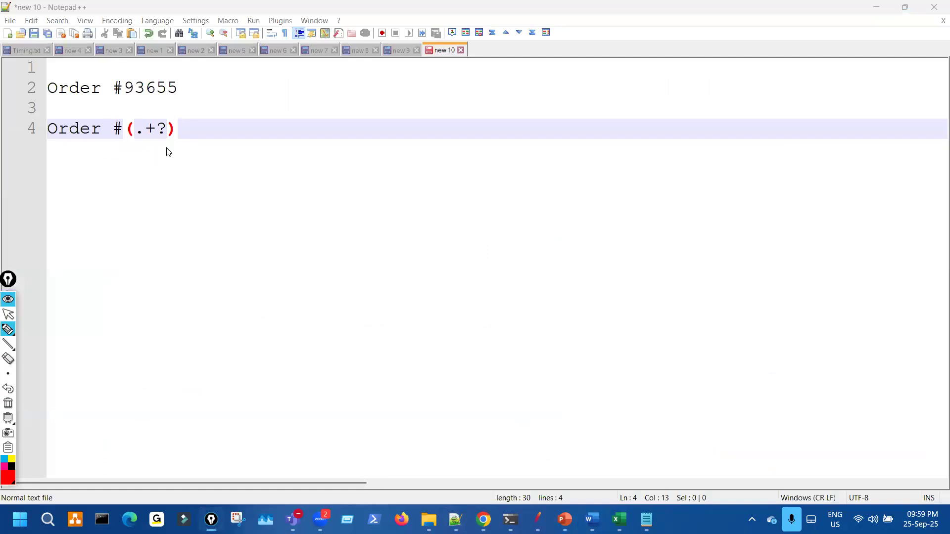
key(ctrl+shift+1)
click(167, 136)
key(BackSpace)
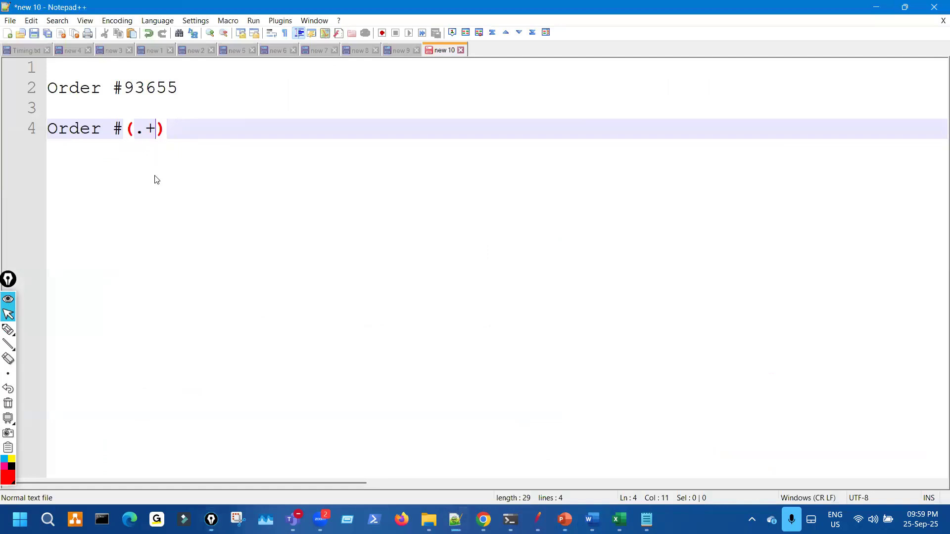
triple_click(119, 132)
key(ctrl+c)
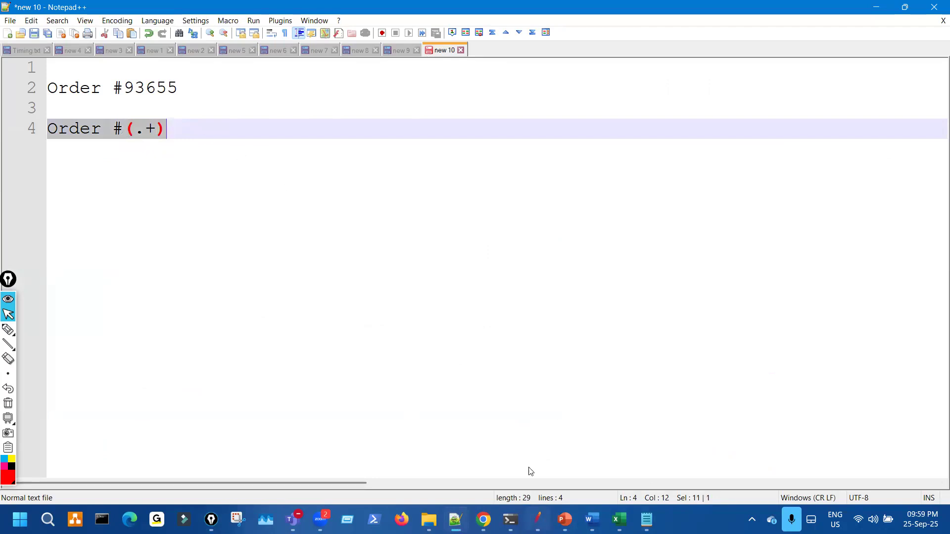
Switch to JMeter, test the copied "Order #(.+)" on the replay PS11_Confirm response, mark the captured value and clear the mark.
click(538, 519)
key(ctrl+a)
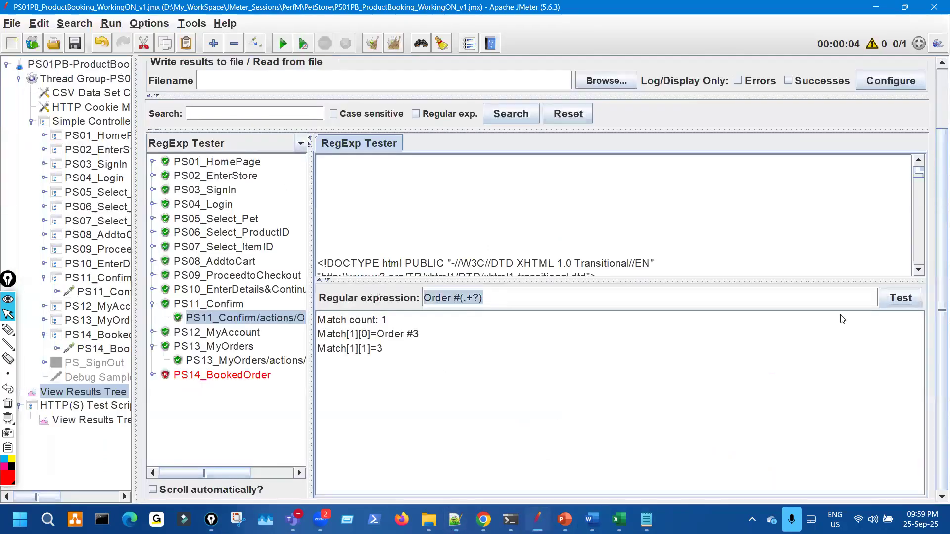
key(ctrl+v)
key(ctrl+shift+3)
mouse_move(378, 356)
mouse_down()
mouse_move(411, 349)
mouse_move(373, 345)
mouse_up()
key(ctrl+shift+7)
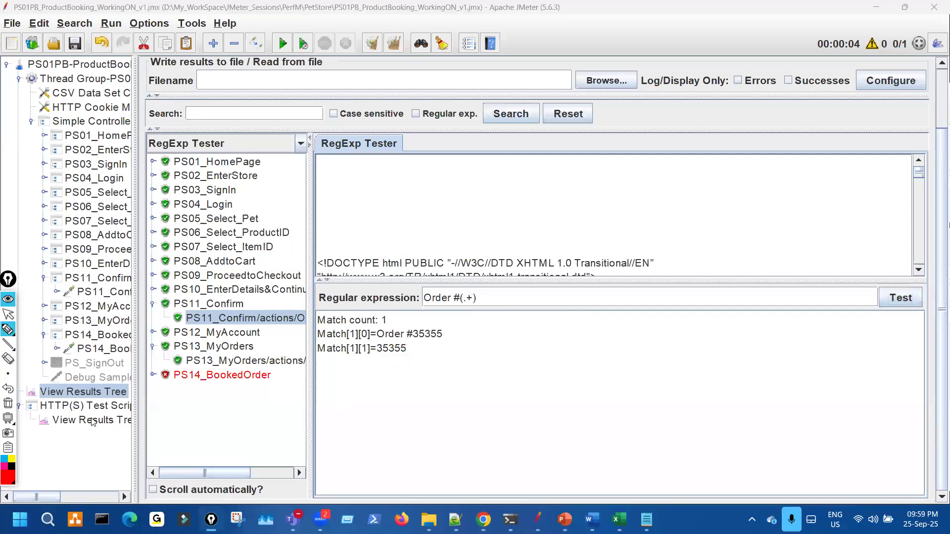
Test "Order #(.+)" on the recorded PS11_Confirm response in the recorder's View Results Tree and briefly underline the captured value.
key(ctrl+shift+2)
click(96, 419)
drag(429, 309, 365, 308)
key(ctrl+v)
click(912, 306)
key(ctrl+shift+3)
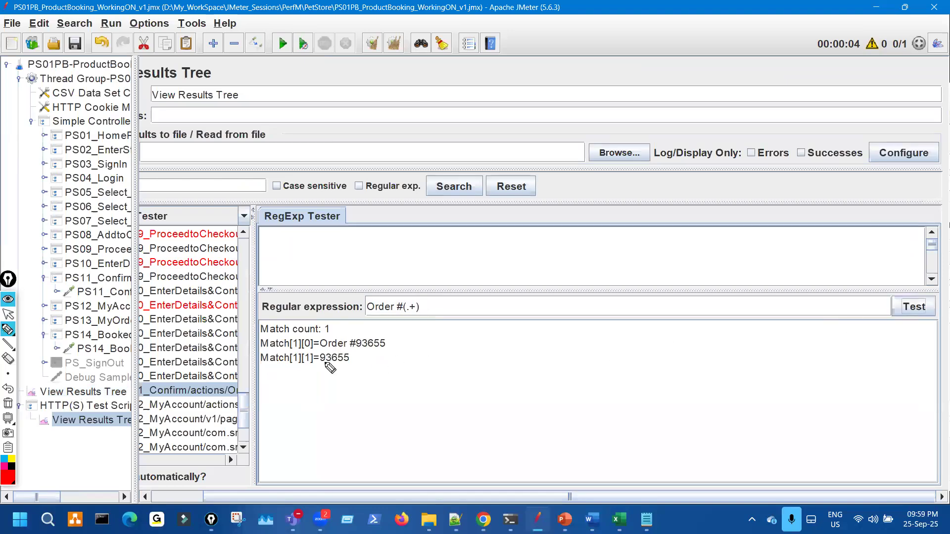
drag(325, 362, 352, 362)
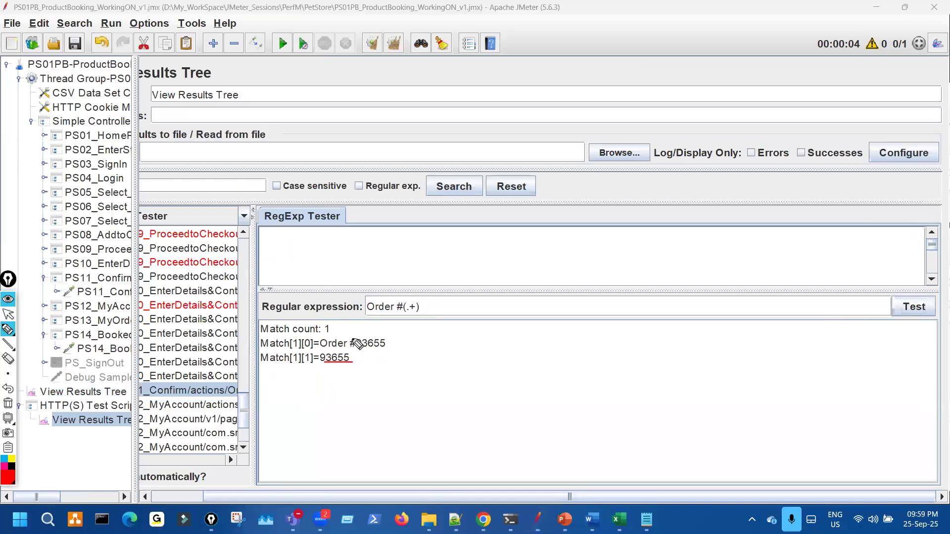
key(ctrl+shift+7)
key(ctrl+shift+2)
drag(136, 163, 399, 133)
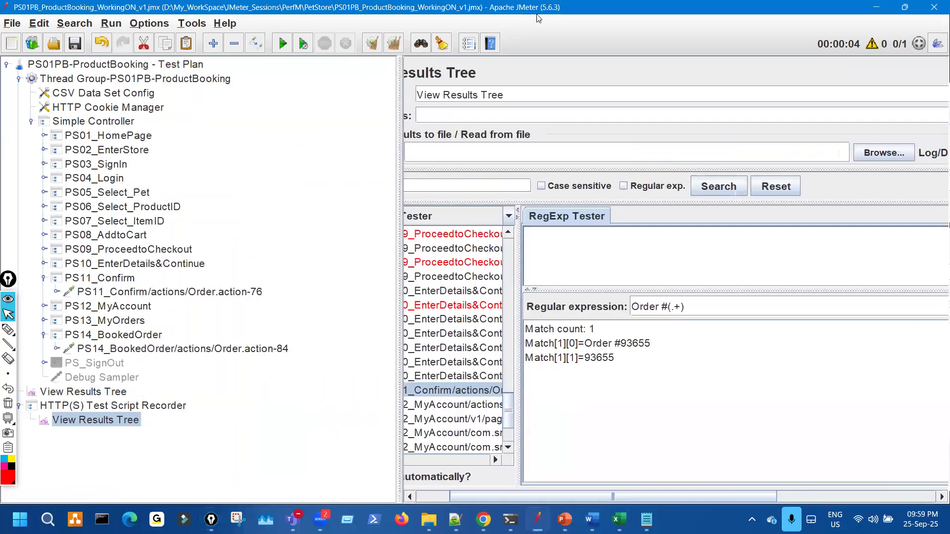
click(456, 291)
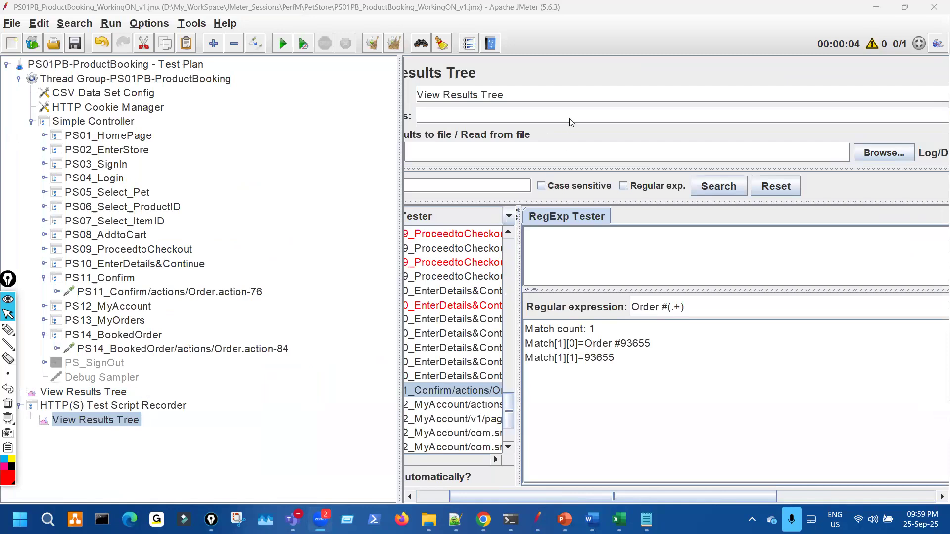
Switch to Notepad++, write the alternative expression "Order #(.+?)\n" on line 7, and circle "\n" in red before clearing the mark.
click(455, 519)
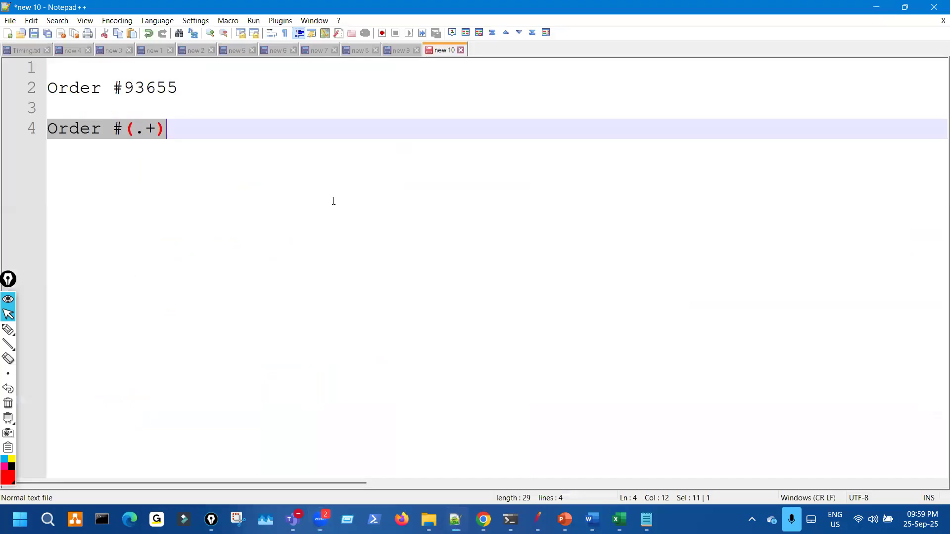
click(265, 128)
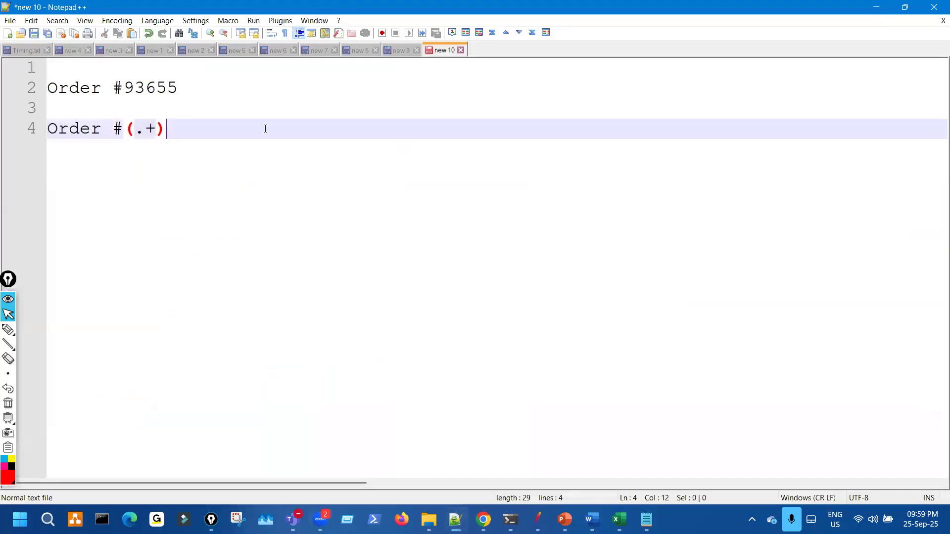
key(Return)
key(Return)
key(Return)
text(Order #(.+?))
key(ctrl+shift+3)
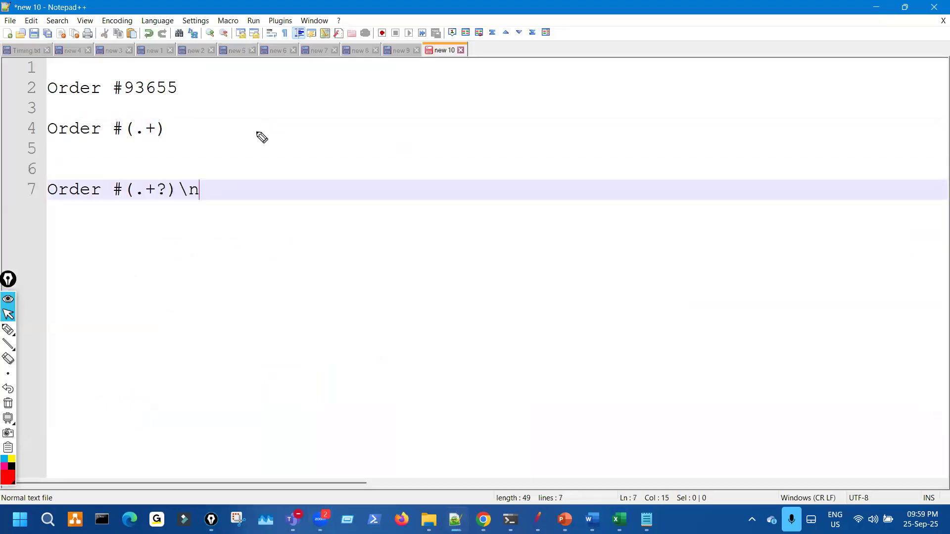
drag(171, 176, 180, 199)
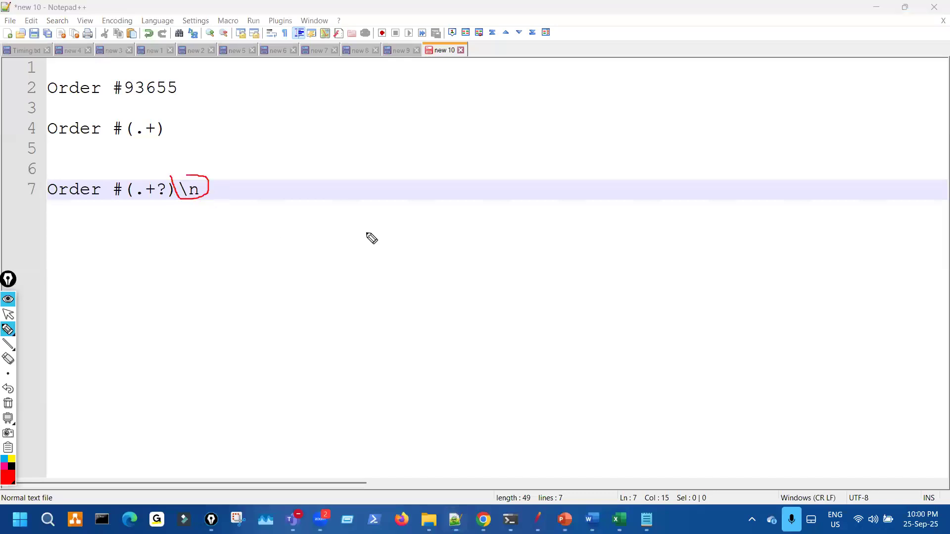
key(Escape)
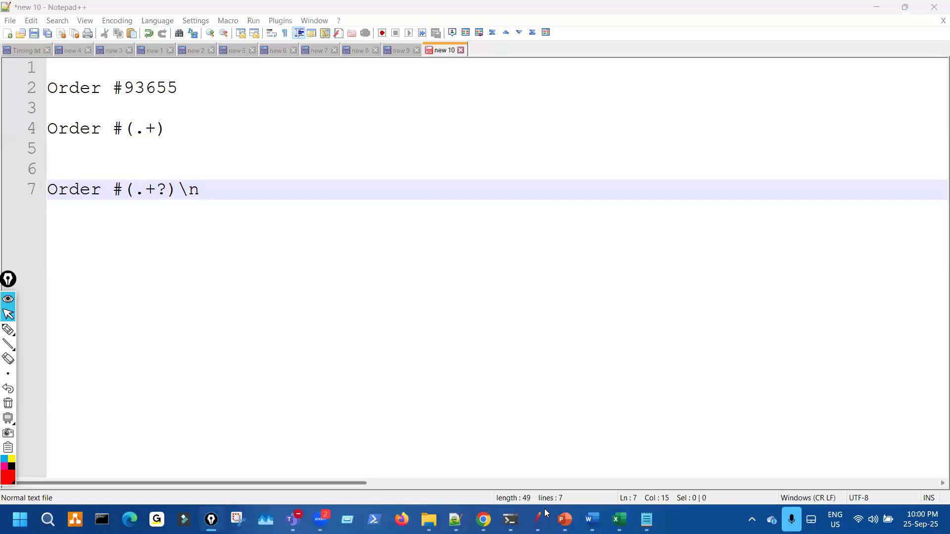
Underline the end of "(.+)" on line 4 and the question mark on line 7 in red, and clear both marks.
key(ctrl+shift+3)
drag(170, 142, 161, 148)
drag(170, 207, 156, 212)
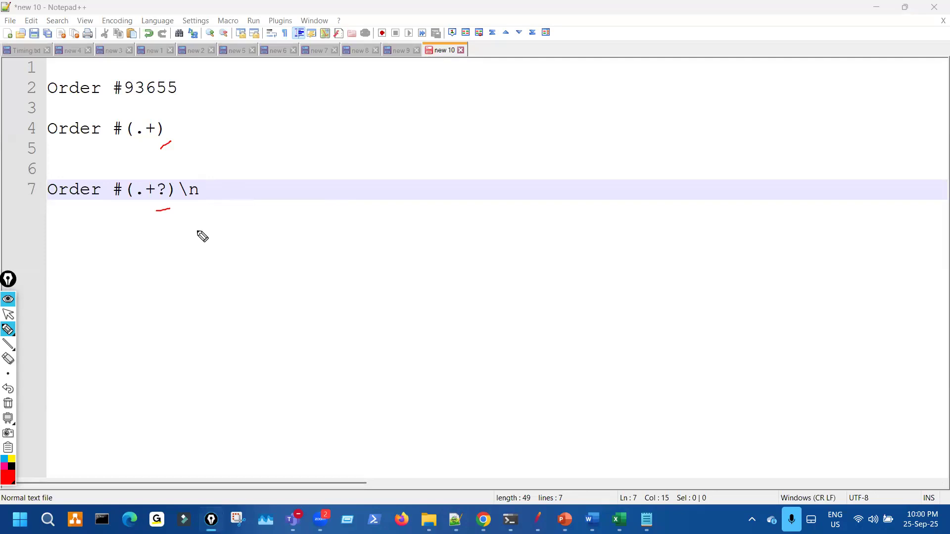
key(ctrl+shift+7)
key(ctrl+shift+2)
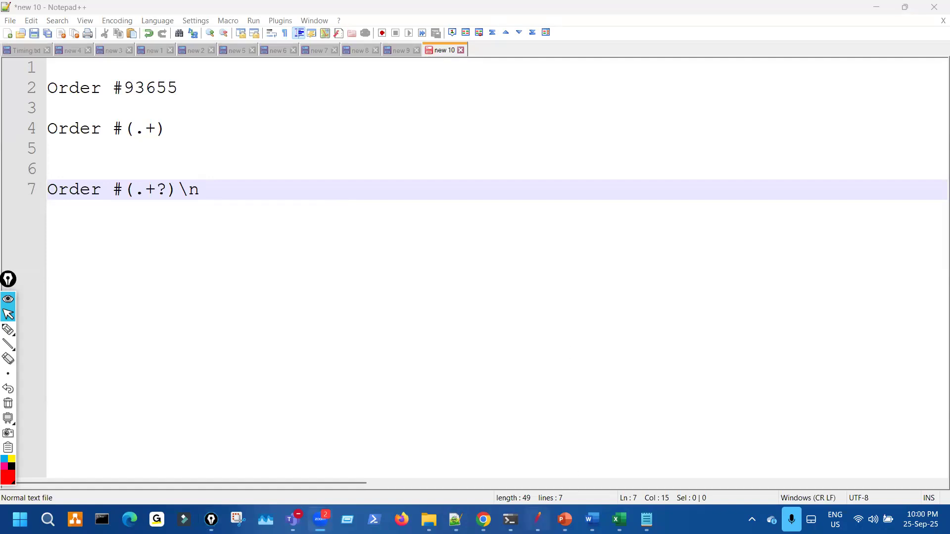
Switch to JMeter and test "Order #(.+)\n" and "Order #(.+?)\n" on the recorded PS11_Confirm response.
click(534, 401)
drag(400, 210, 193, 175)
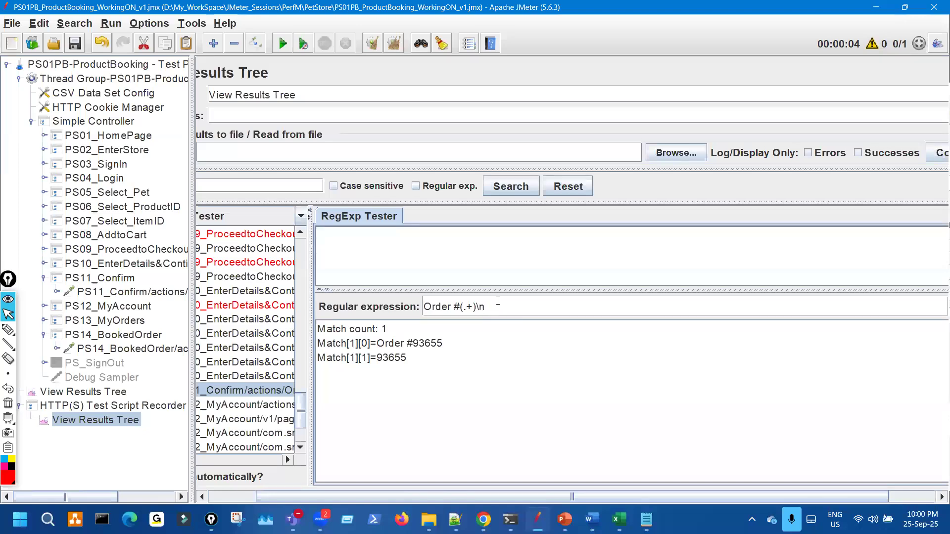
drag(193, 210, 110, 197)
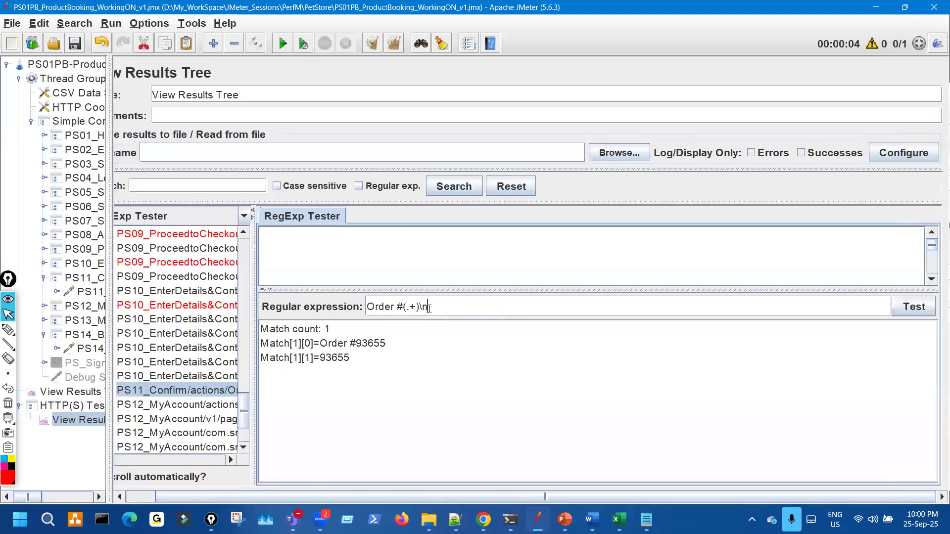
click(902, 310)
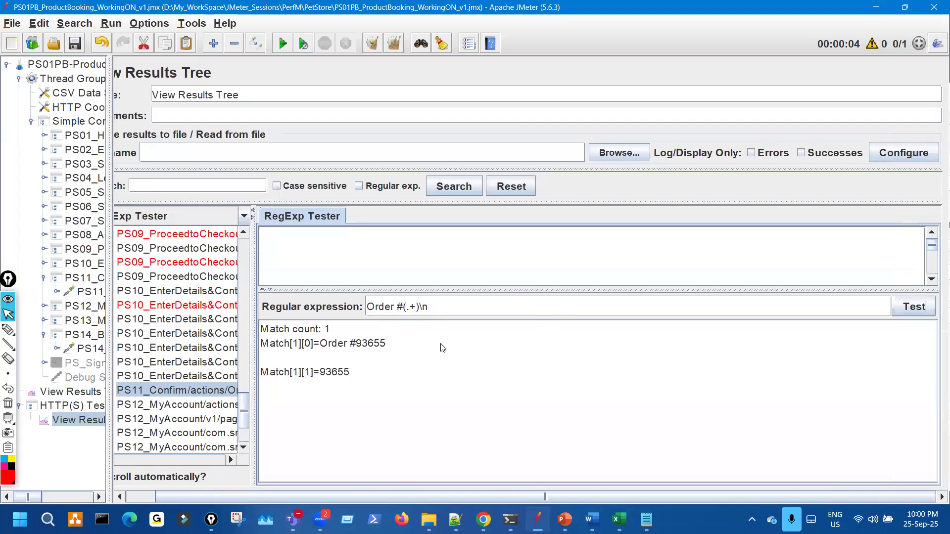
text(?)
click(903, 309)
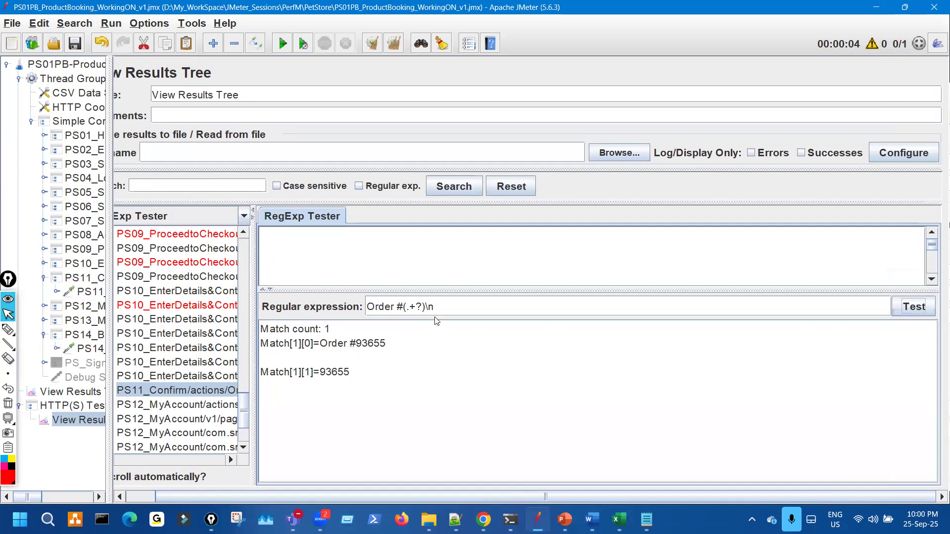
Underline the full match line in the RegExp Tester results in red, clear the mark, and retest "Order #(.+?)\n".
key(ctrl+shift+3)
drag(268, 358, 321, 359)
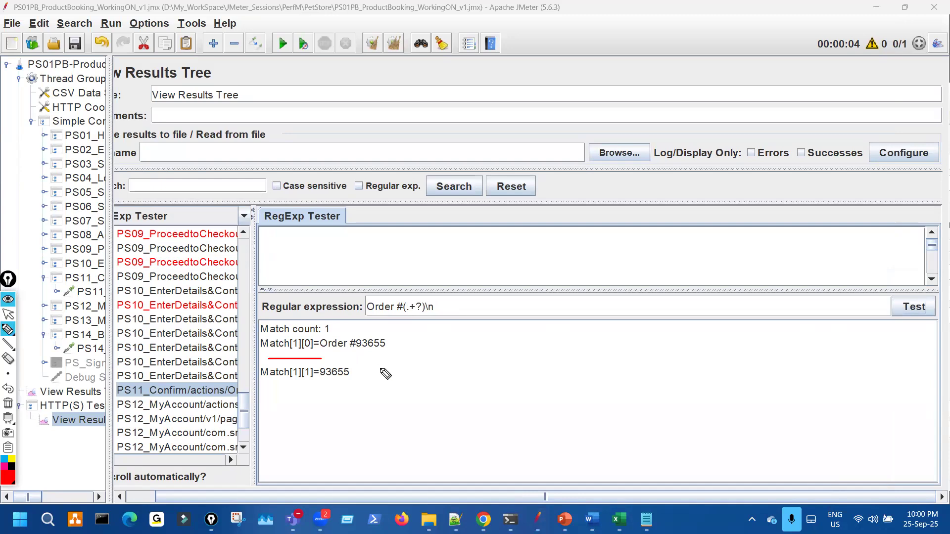
key(ctrl+shift+7)
key(ctrl+shift+2)
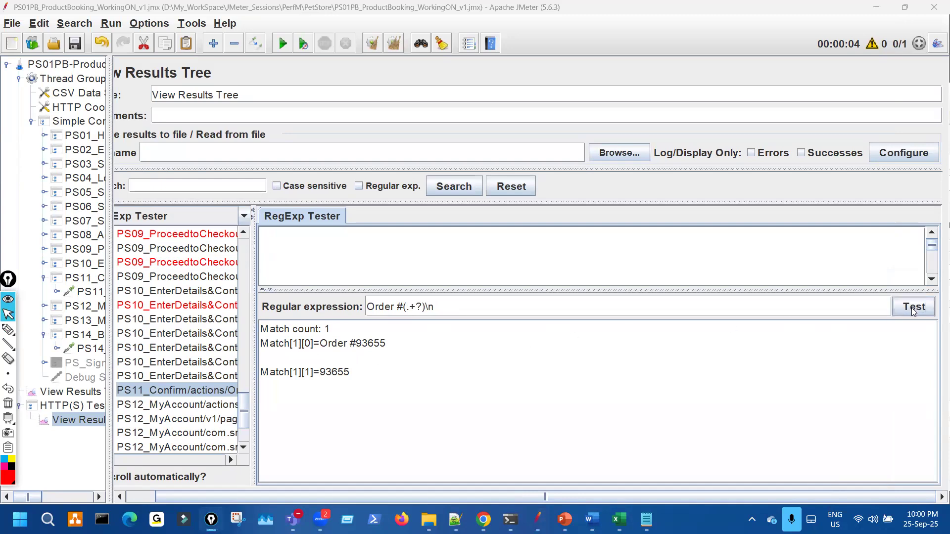
click(913, 309)
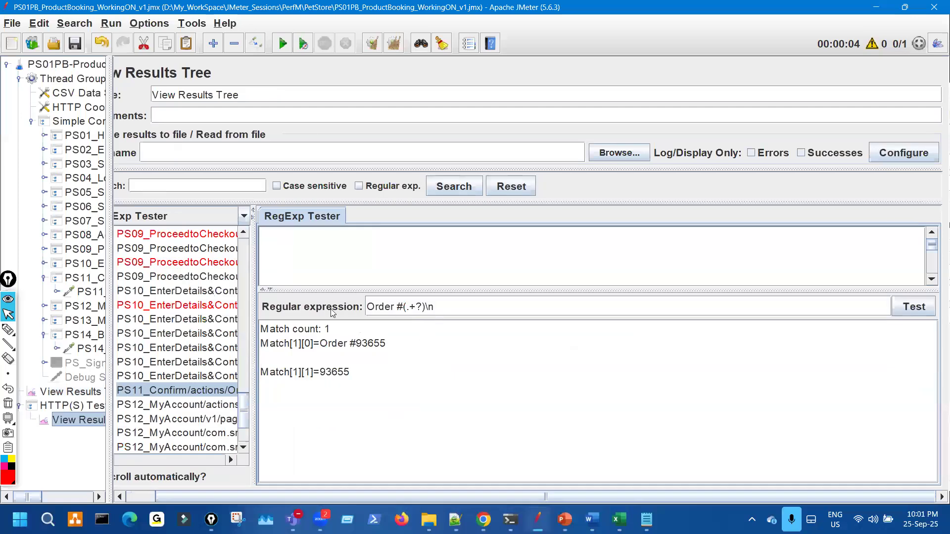
Test "Order #(.+?)\n" on the replayed PS11_Confirm response in the test plan's View Results Tree, and briefly underline the captured value in red.
drag(437, 307, 332, 313)
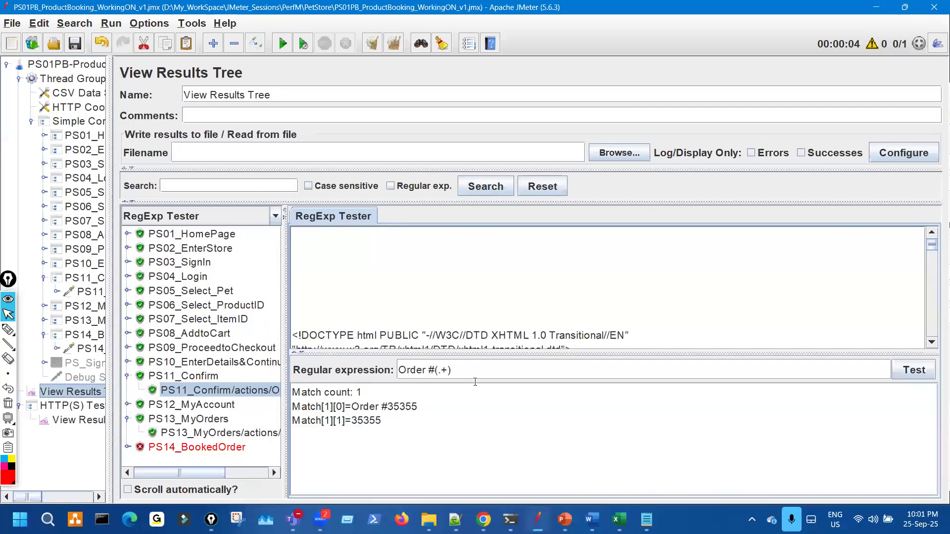
drag(472, 370, 341, 370)
click(919, 375)
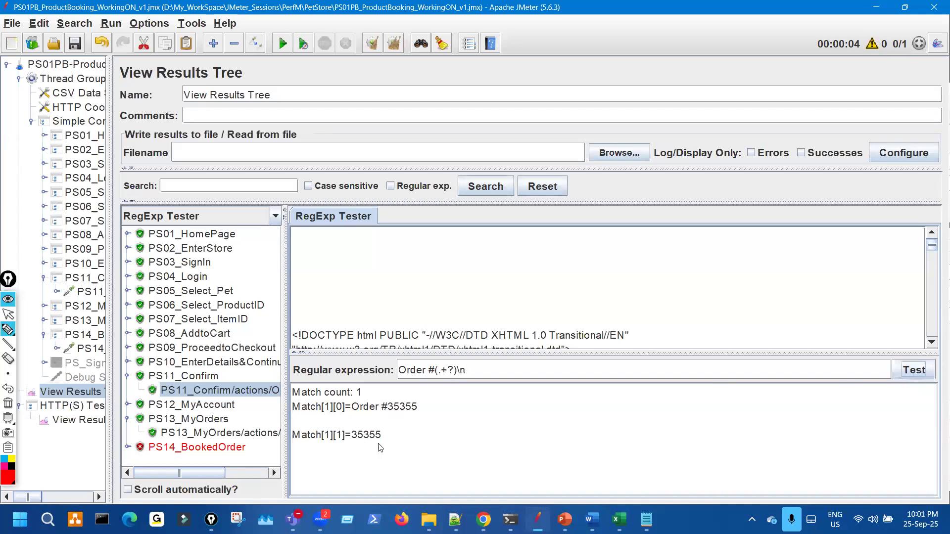
drag(349, 444, 379, 444)
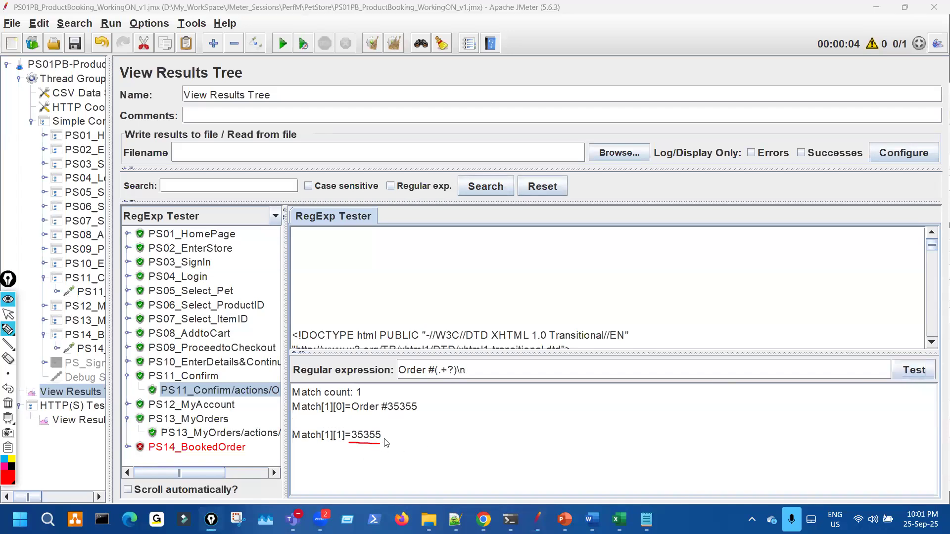
drag(306, 419, 318, 424)
key(ctrl+shift+7)
key(ctrl+shift+2)
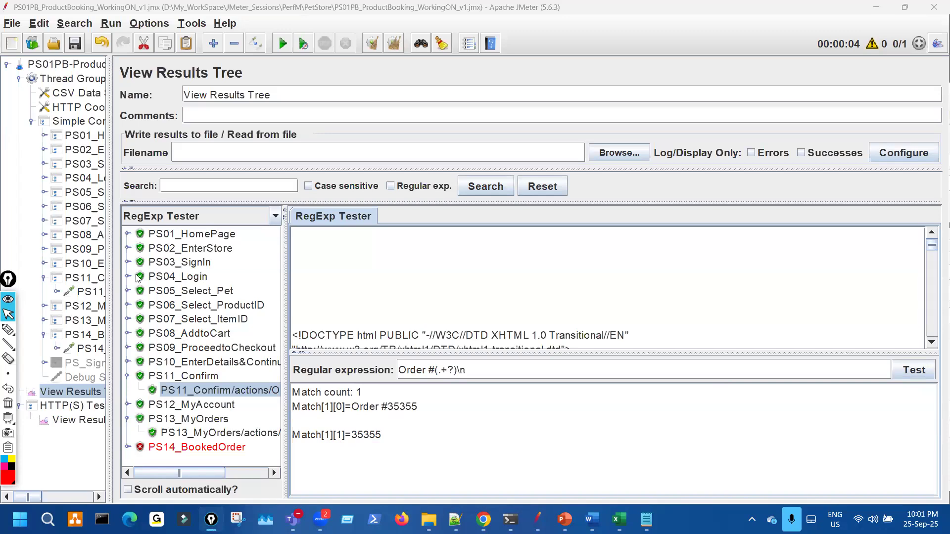
Widen the test plan tree, switch the results renderer to Text, and show the "Order #" heading in the PS11_Confirm response body.
drag(206, 206, 230, 204)
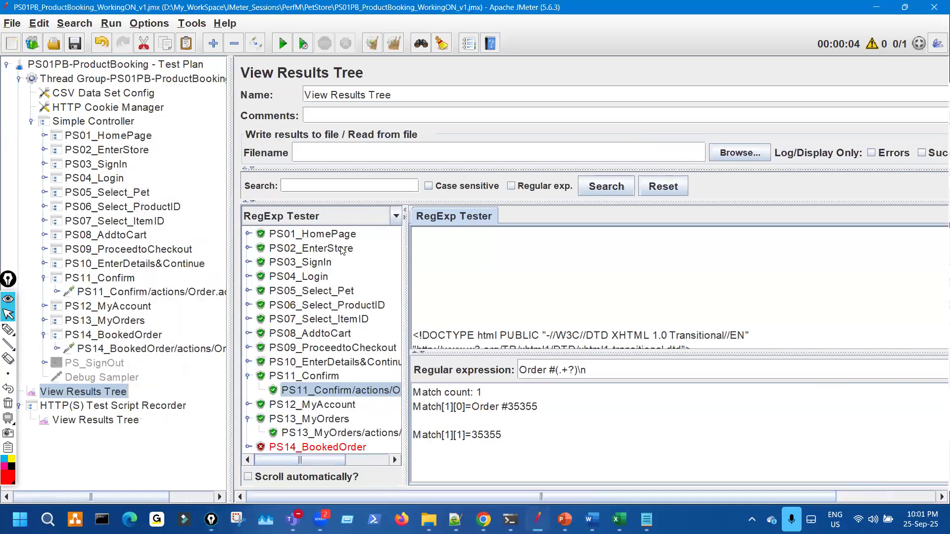
click(397, 216)
click(340, 235)
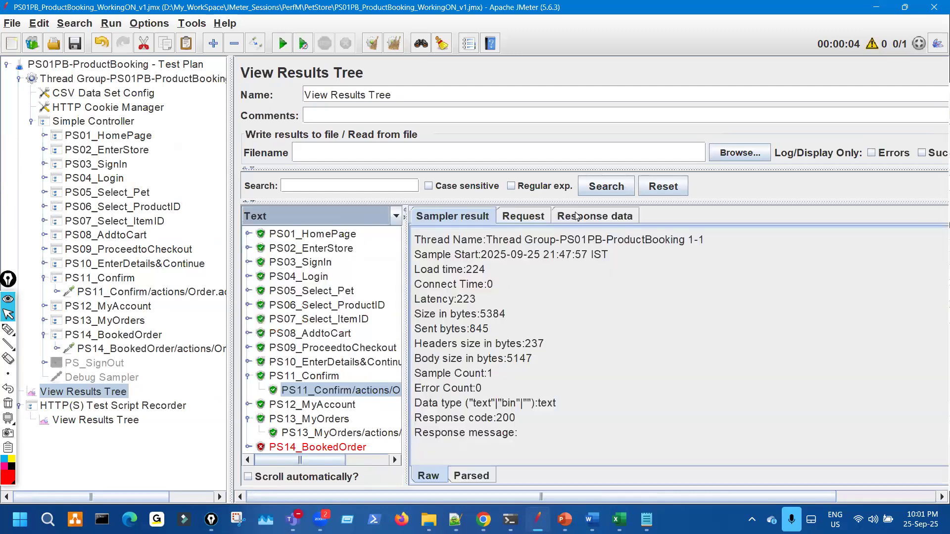
scroll(609, 315, down, 5)
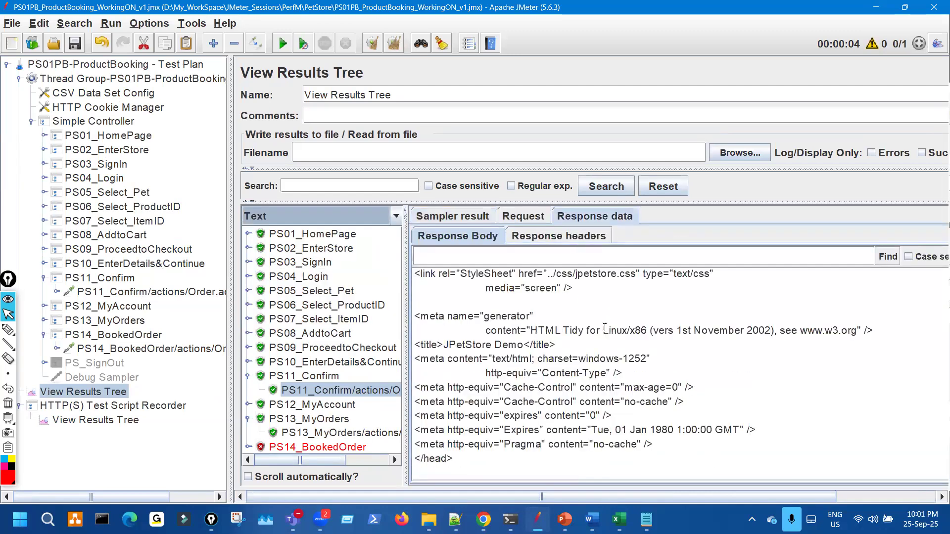
scroll(605, 328, down, 15)
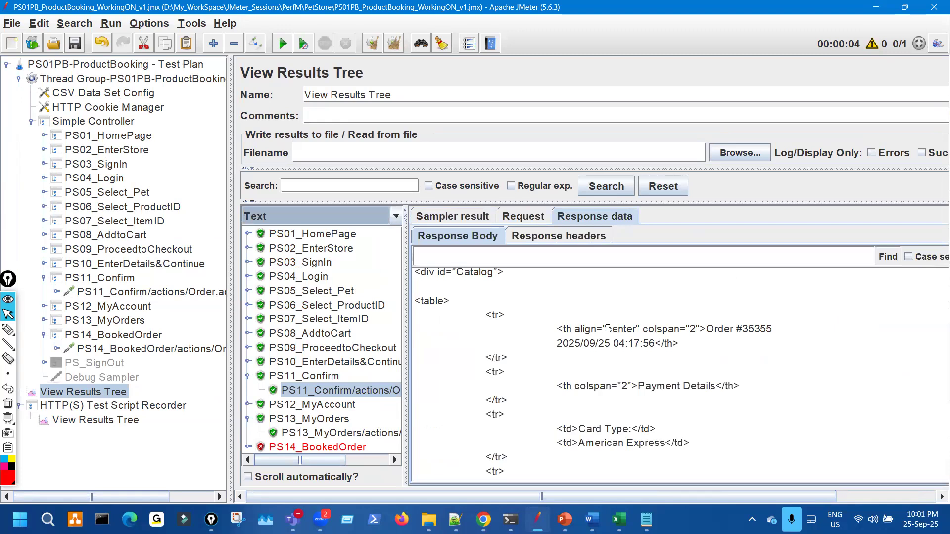
Mark the line break between the order number and the date in red, write "\s+" beside it, and clear the drawing.
key(ctrl+shift+3)
mouse_move(773, 323)
mouse_down()
mouse_move(761, 345)
mouse_move(742, 350)
mouse_up()
drag(544, 350, 566, 348)
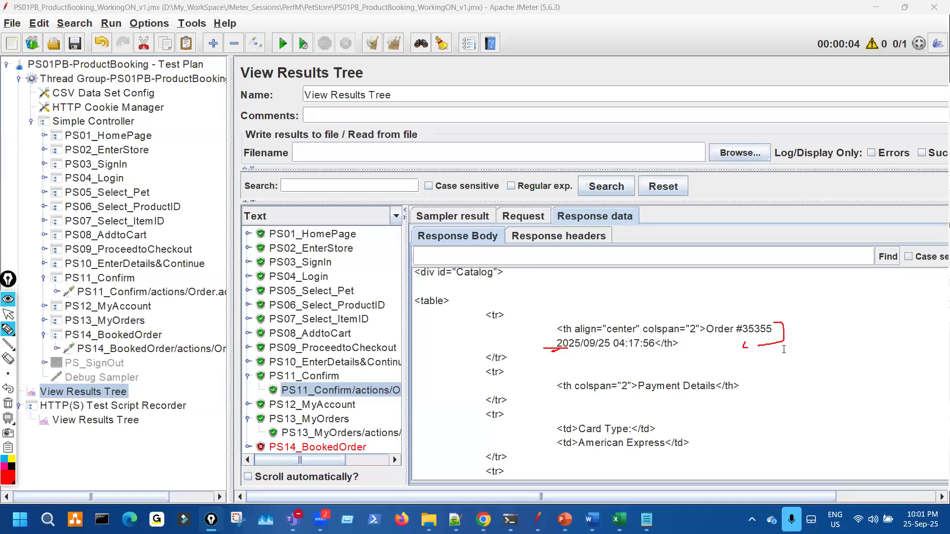
drag(788, 321, 796, 331)
mouse_move(831, 394)
mouse_down()
mouse_move(790, 358)
mouse_move(812, 389)
mouse_move(881, 367)
mouse_move(872, 387)
mouse_up()
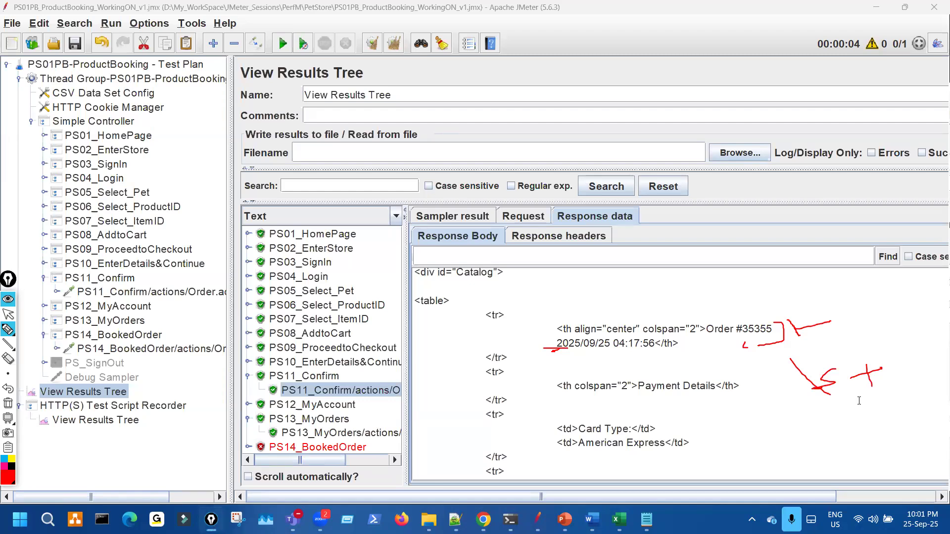
key(Escape)
Test "Order #(.+?)\s+" on the recorded PS11_Confirm response in the recorder's View Results Tree.
click(115, 420)
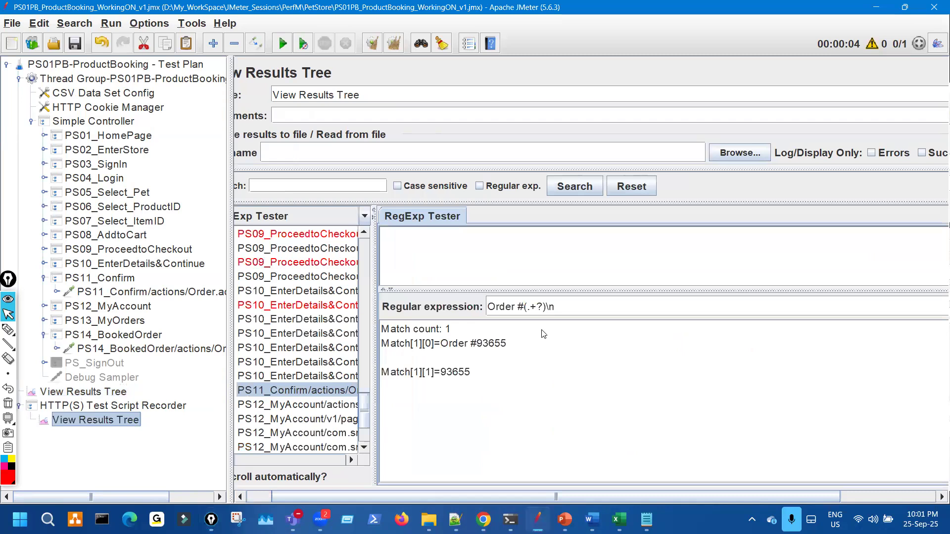
key(BackSpace)
drag(137, 176, 131, 175)
click(926, 311)
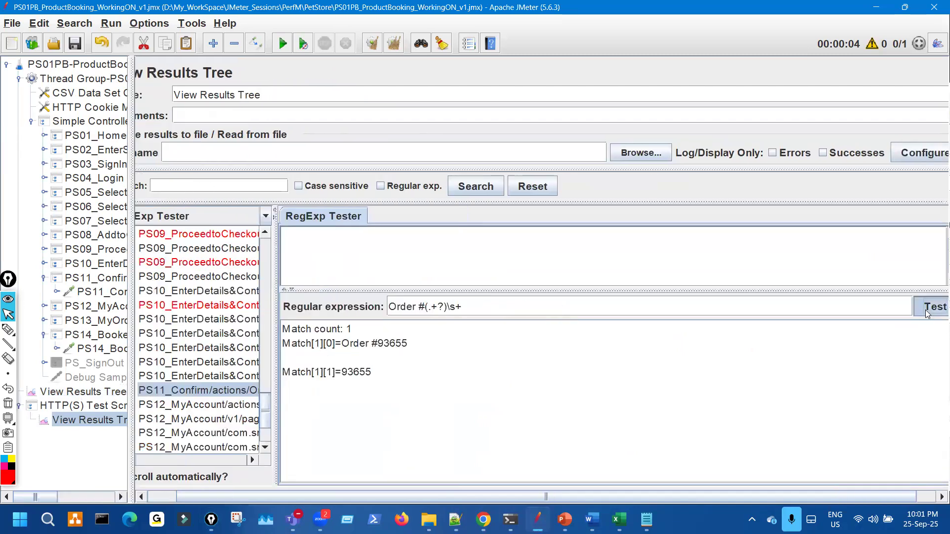
mouse_move(464, 306)
mouse_down()
mouse_move(447, 307)
mouse_move(479, 314)
mouse_move(442, 298)
mouse_up()
click(919, 310)
key(ctrl+shift+3)
key(ctrl+shift+7)
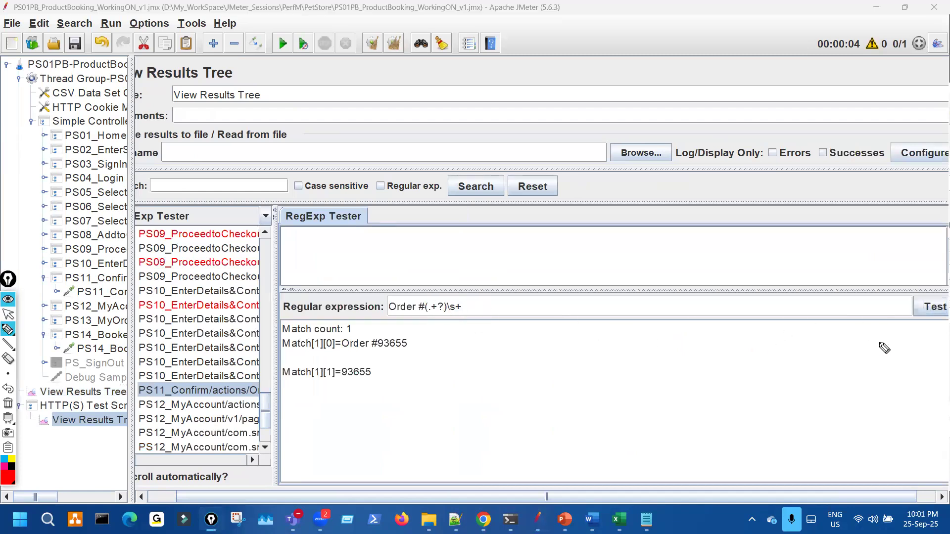
key(ctrl+shift+2)
click(919, 311)
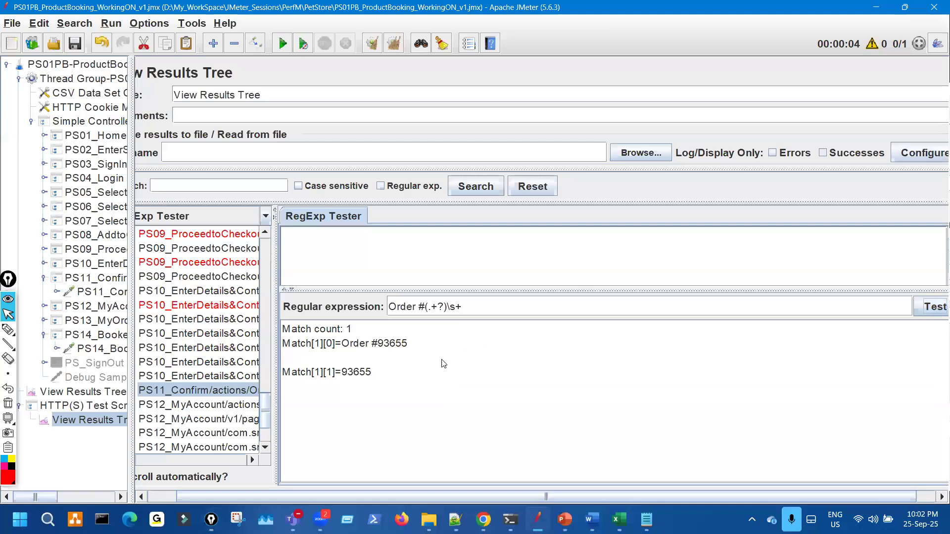
Switch to PowerPoint, open slide 109 on dynamic value extraction, circle "\s+" in item 3 in red, and clear the marks.
click(455, 519)
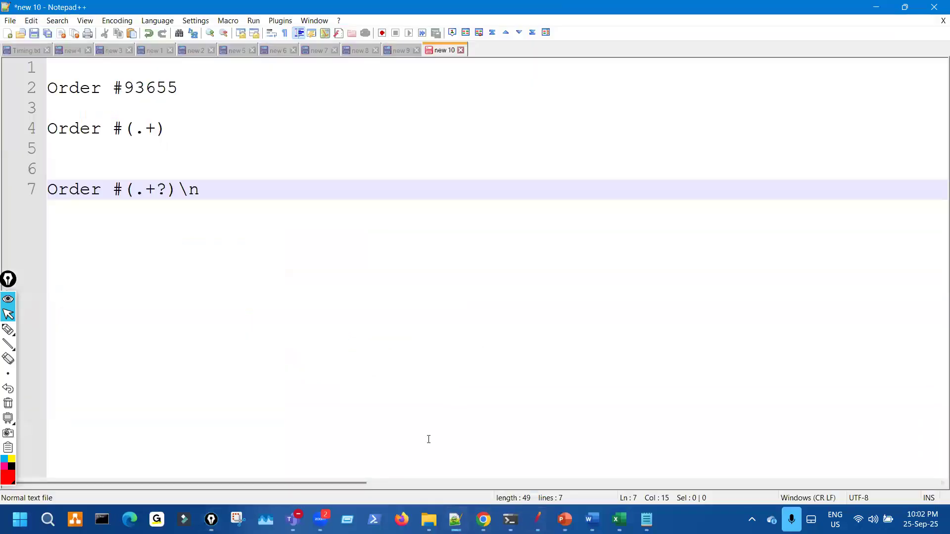
click(563, 519)
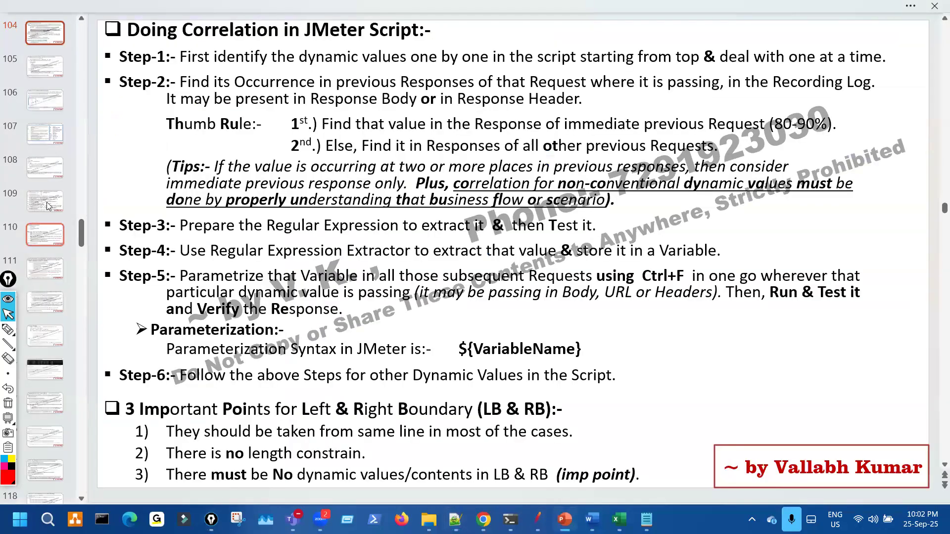
click(46, 203)
key(ctrl+shift+3)
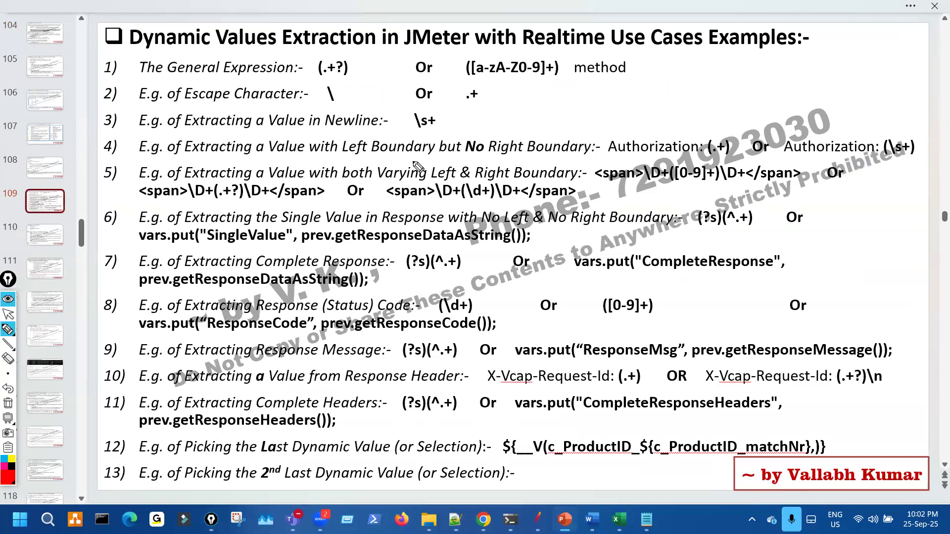
mouse_move(451, 122)
mouse_down()
mouse_move(526, 109)
mouse_move(515, 117)
mouse_up()
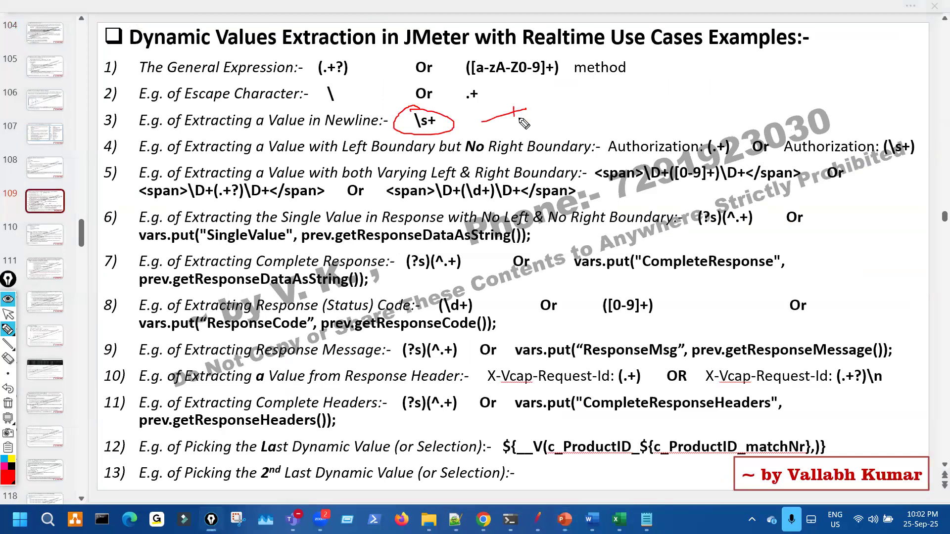
key(ctrl+shift+7)
key(ctrl+shift+2)
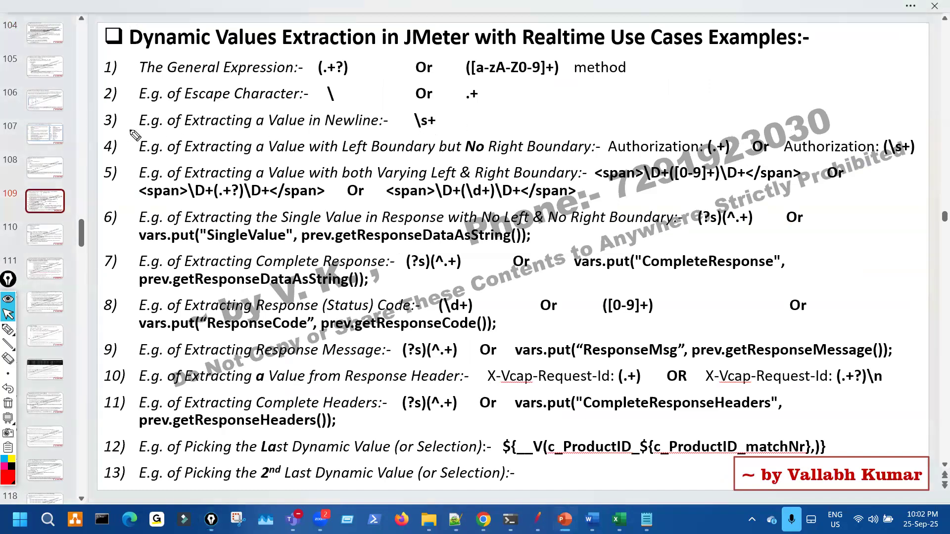
Switch to Notepad++, circle "\n" on line 7 and mark the end of line 2 in red, and clear the annotations.
click(46, 71)
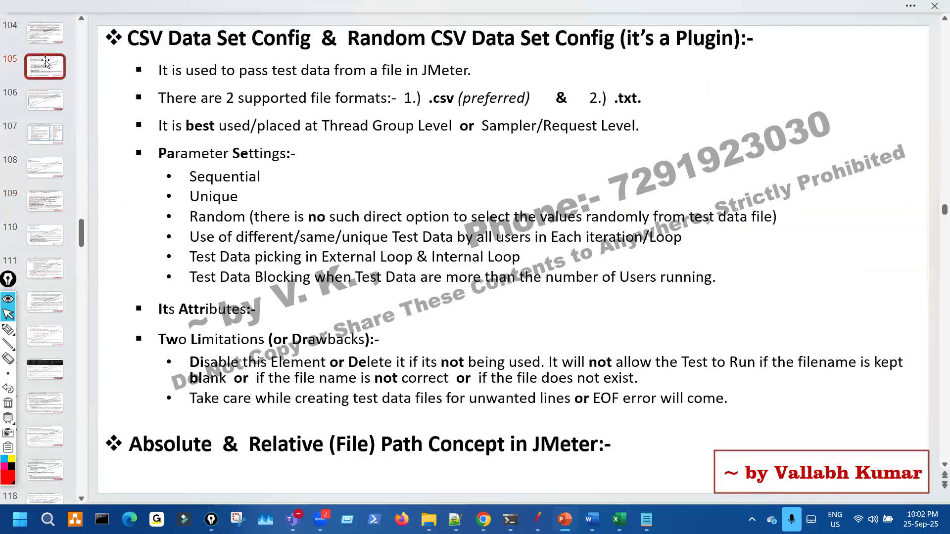
click(46, 42)
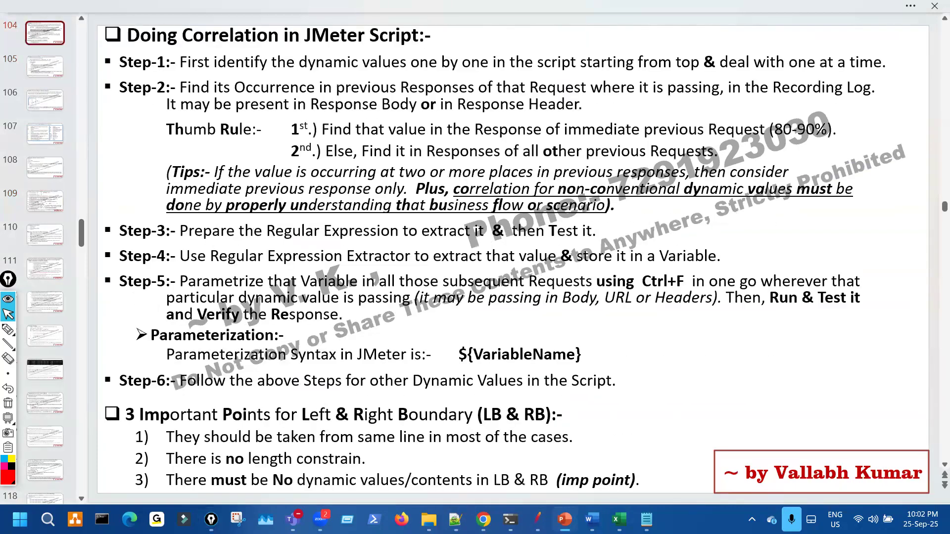
click(455, 519)
key(ctrl+shift+2)
drag(191, 184, 184, 181)
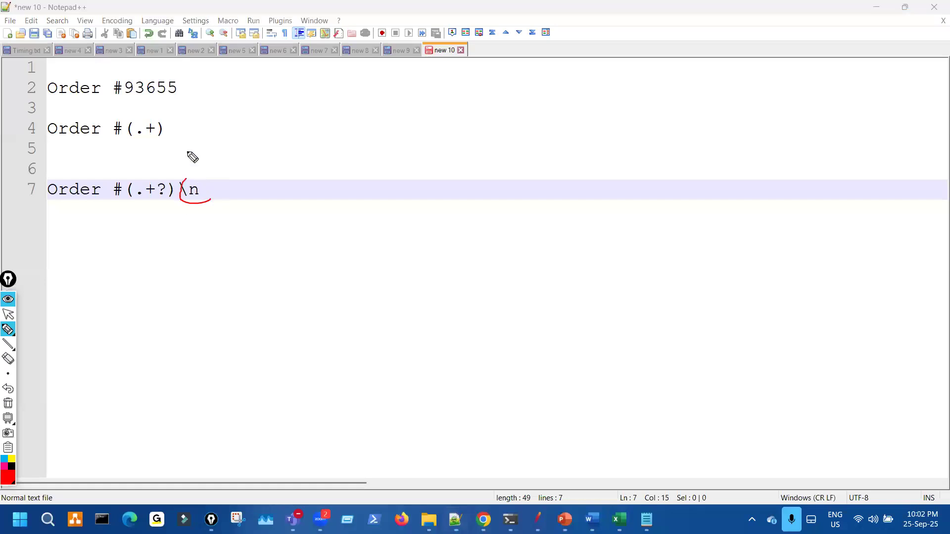
drag(191, 79, 216, 76)
drag(94, 157, 102, 163)
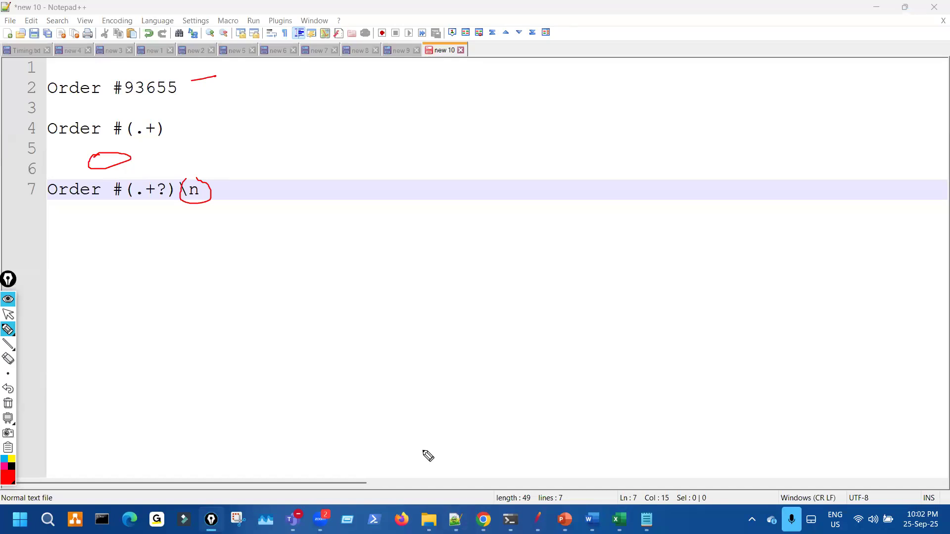
key(ctrl+shift+7)
key(ctrl+shift+2)
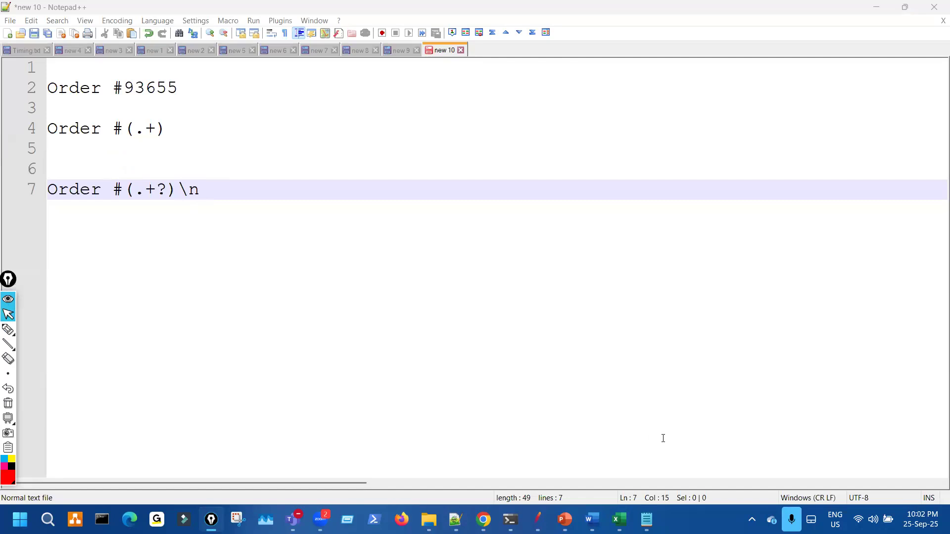
Switch to PowerPoint, return to slide 109, and replace "in" with "Taking" before "Newline" in item 3.
click(572, 517)
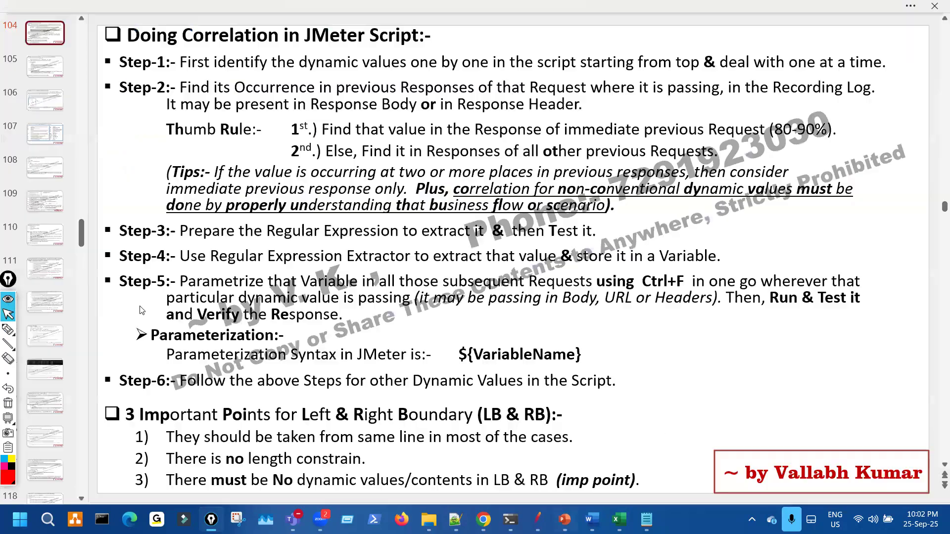
click(53, 168)
click(53, 207)
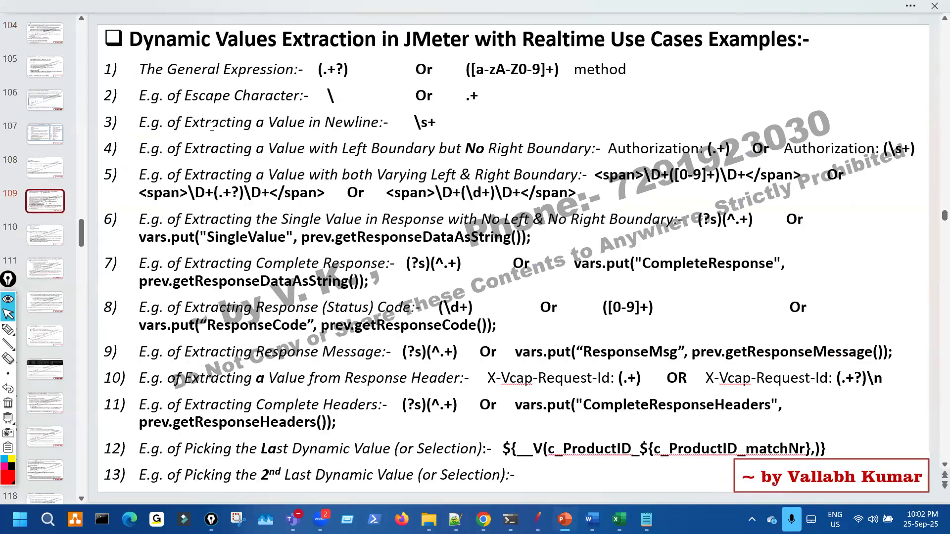
click(319, 121)
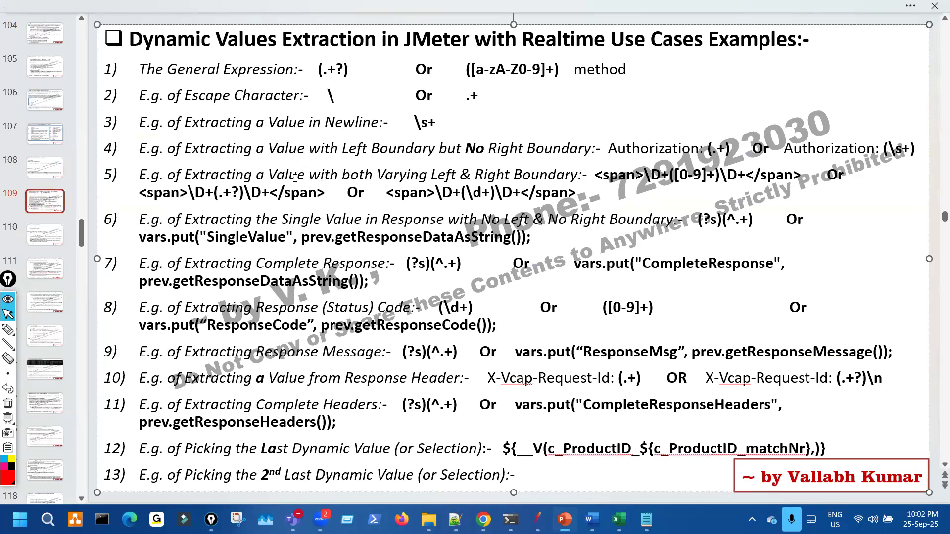
key(BackSpace)
key(BackSpace)
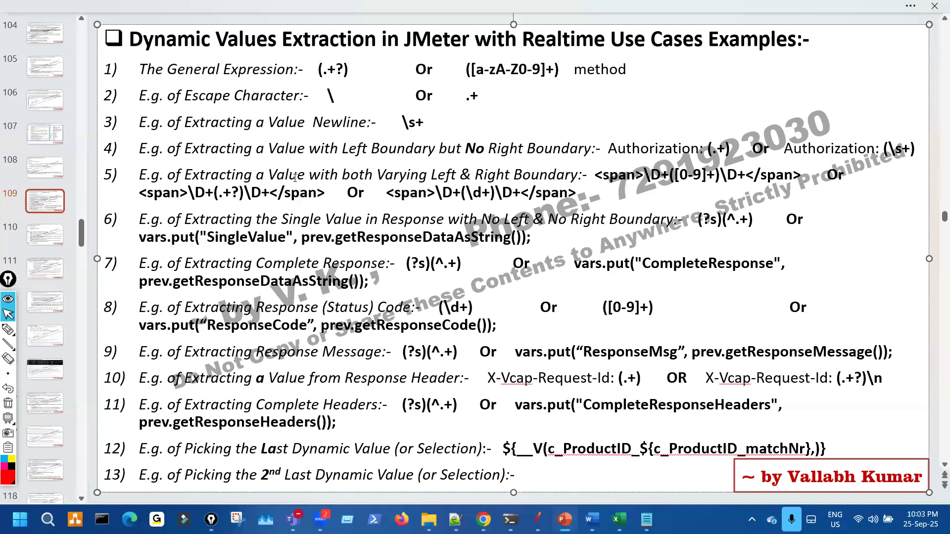
text(Taking )
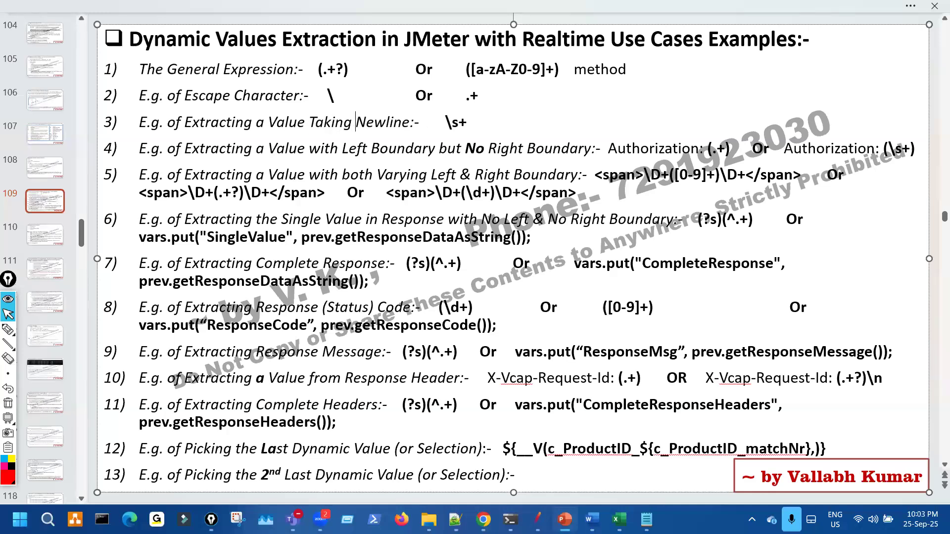
Insert "Previous Line or Next Line" before "Newline" in item 3 of the dynamic values extraction slide.
text(Next)
key(BackSpace)
key(BackSpace)
key(BackSpace)
key(BackSpace)
text(Previous )
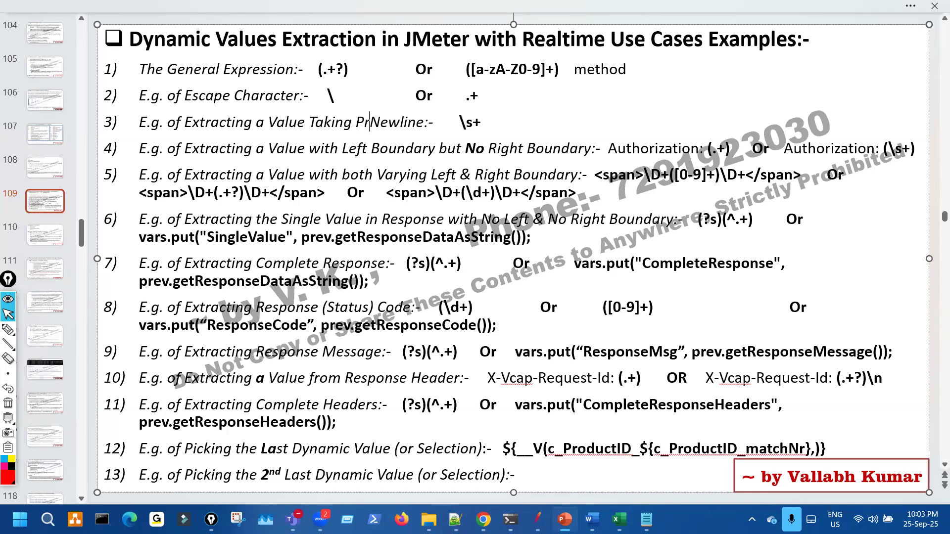
text(Line )
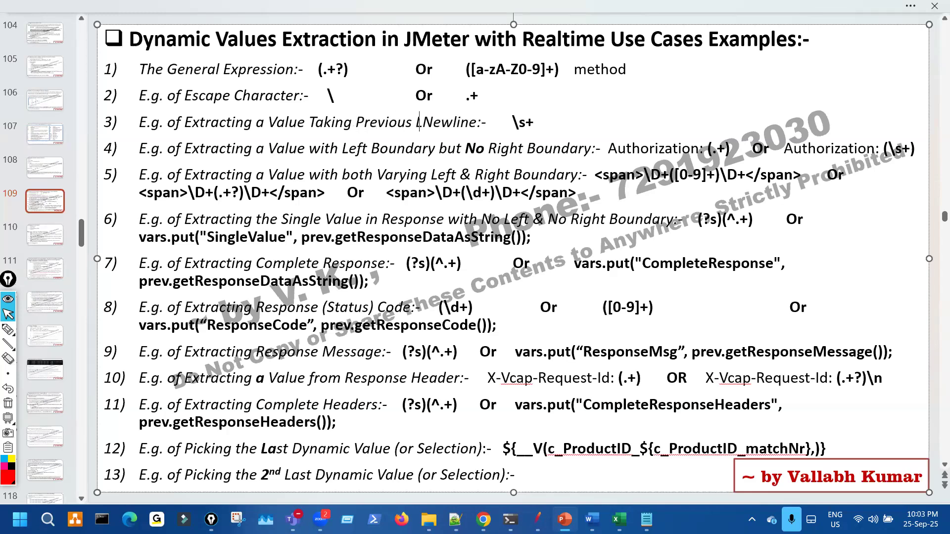
text(or )
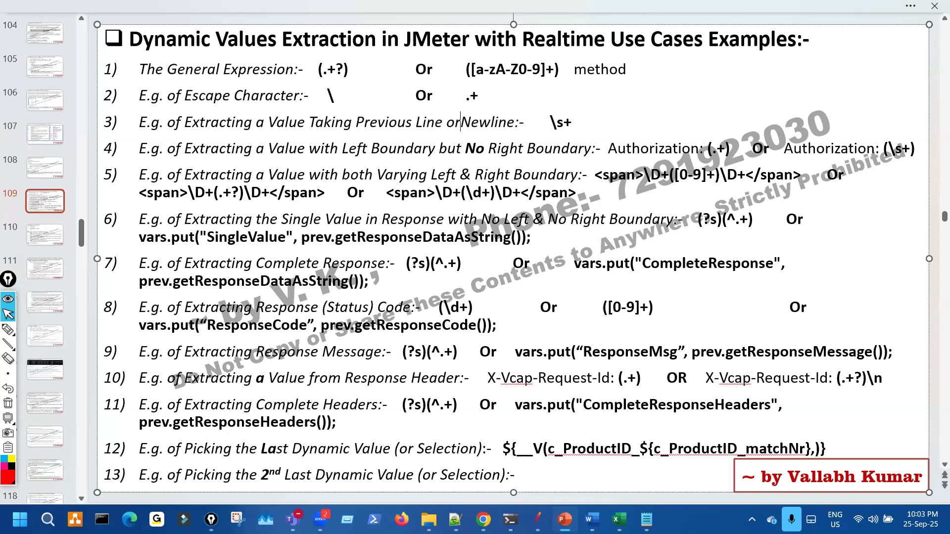
text(Next )
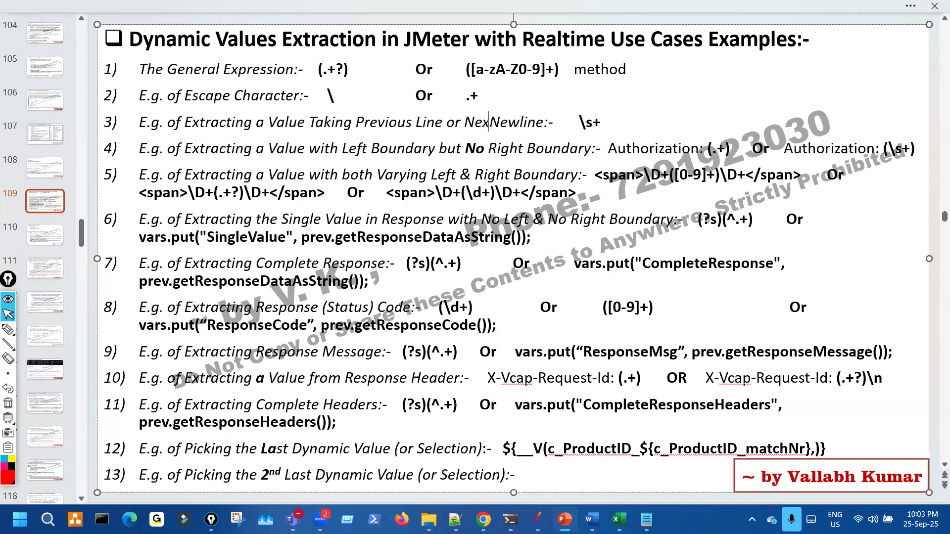
text(Line)
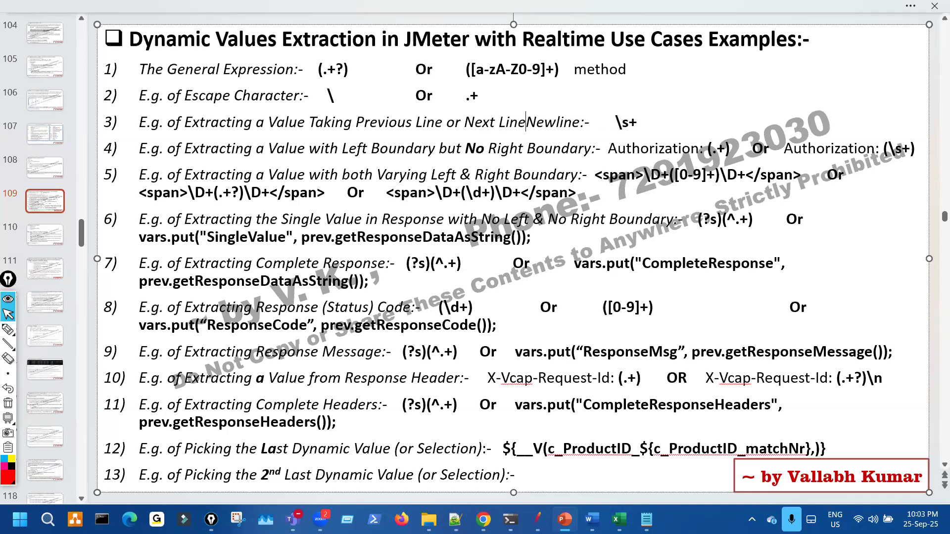
Add "/New" after "Next" in item 3 so the wording reads "Next/New Line".
key(Left)
key(Left)
key(Left)
key(Left)
key(Left)
text(/)
text(New)
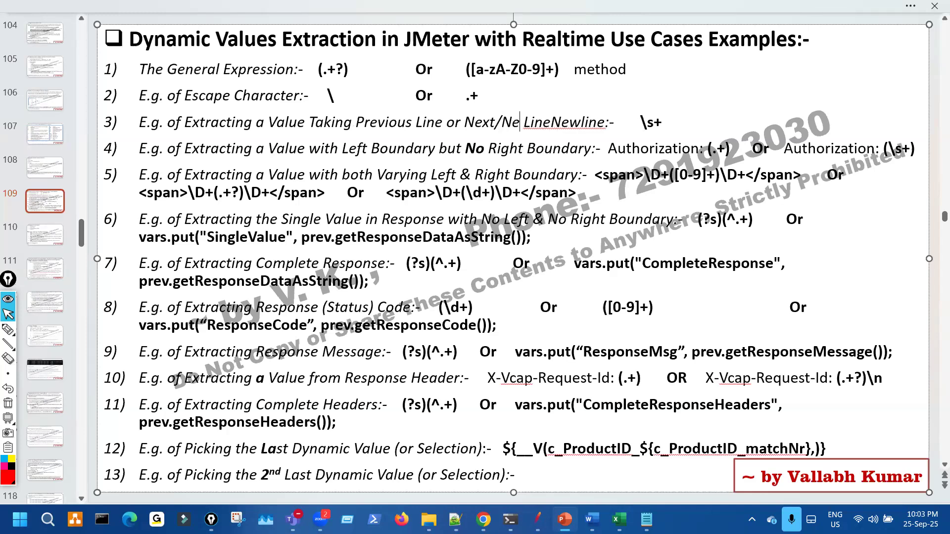
Replace "Newline" with " as Reference" at the end of item 3's description.
key(Right)
key(Right)
key(Right)
key(Right)
key(Right)
key(Right)
key(Right)
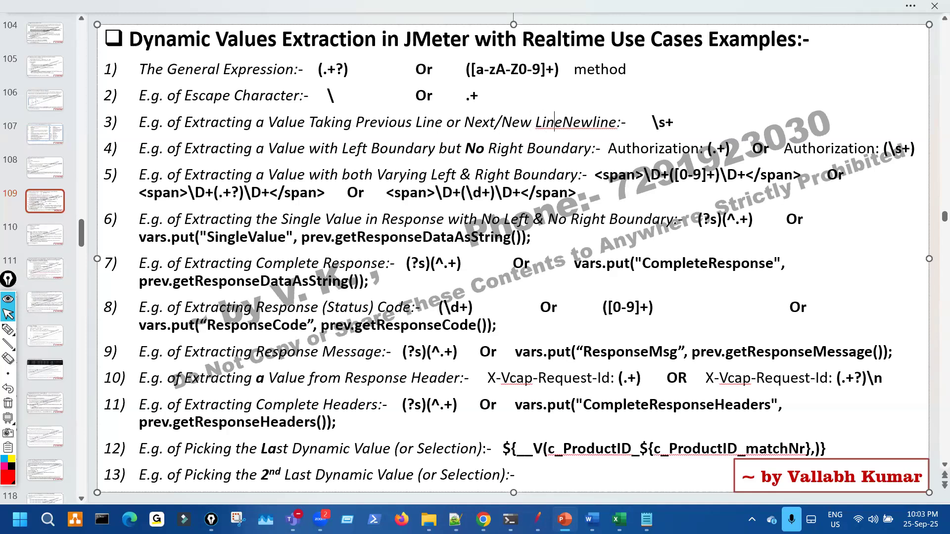
key(Delete)
key(Delete)
key(Delete)
key(Delete)
key(Delete)
key(BackSpace)
key(BackSpace)
key(BackSpace)
text(e as Re)
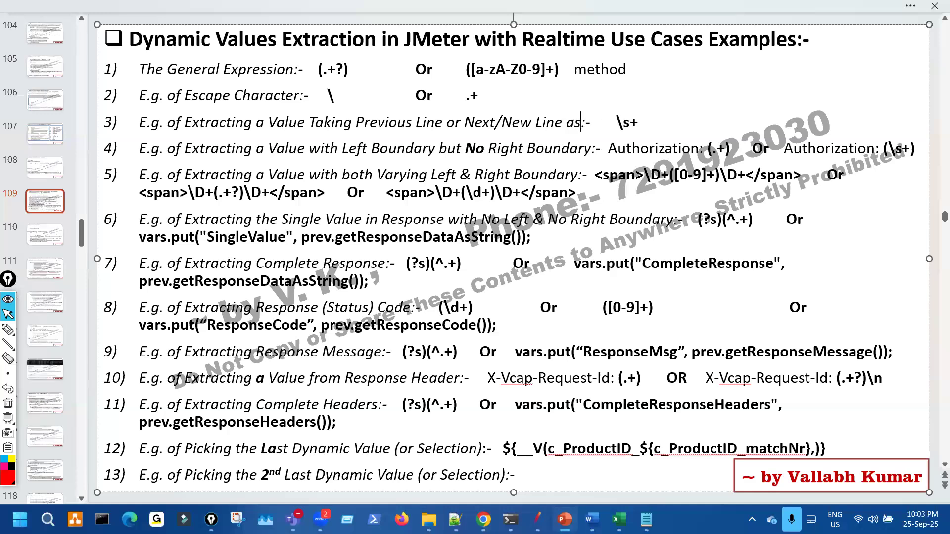
text(ference)
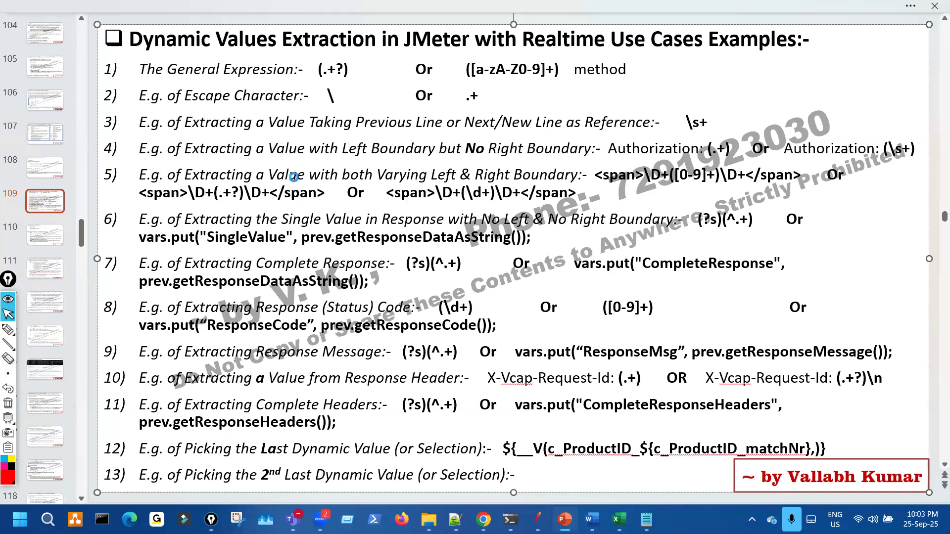
Underline "Right Boundary" in item 4 in red, draw an arc beside its Authorization example, and clear the marks.
key(ctrl+shift+3)
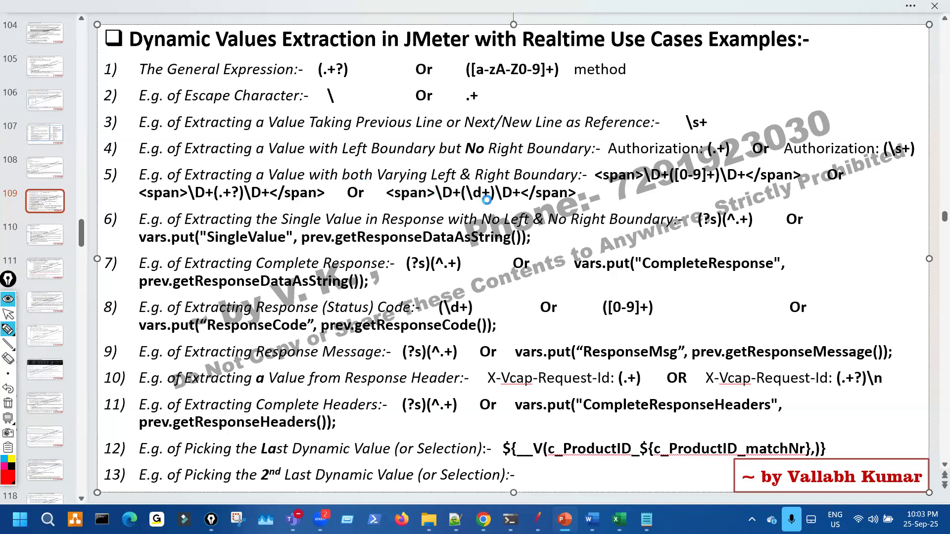
drag(480, 160, 580, 162)
drag(597, 139, 683, 167)
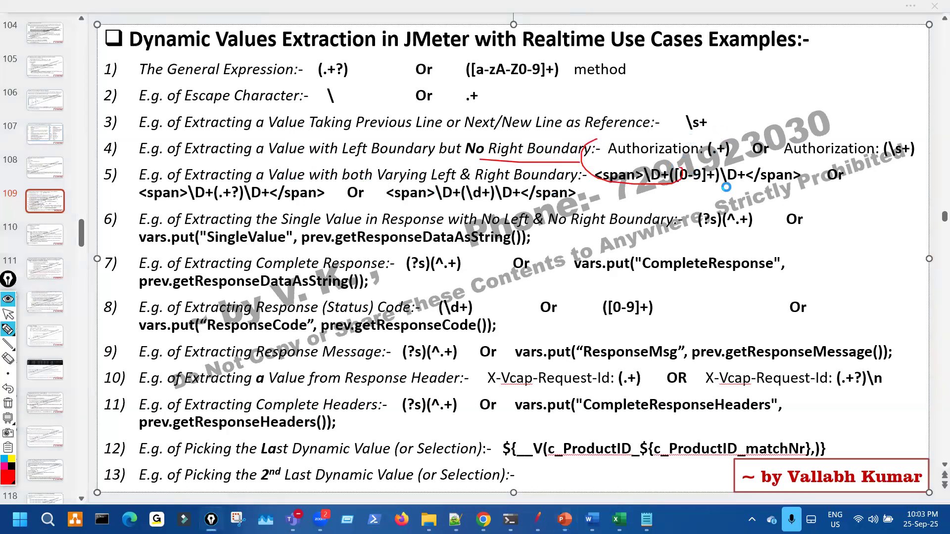
key(ctrl+shift+7)
key(ctrl+shift+2)
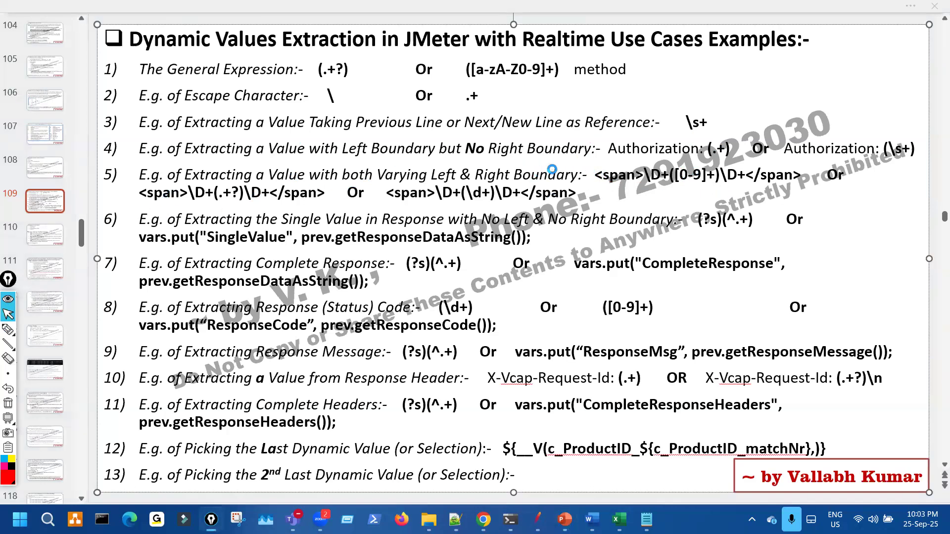
Circle "Reference" in item 3 in red with a mark beside "\s+", and clear the annotations.
key(ctrl+shift+1)
mouse_move(586, 159)
mouse_down()
mouse_move(626, 158)
mouse_move(652, 119)
mouse_up()
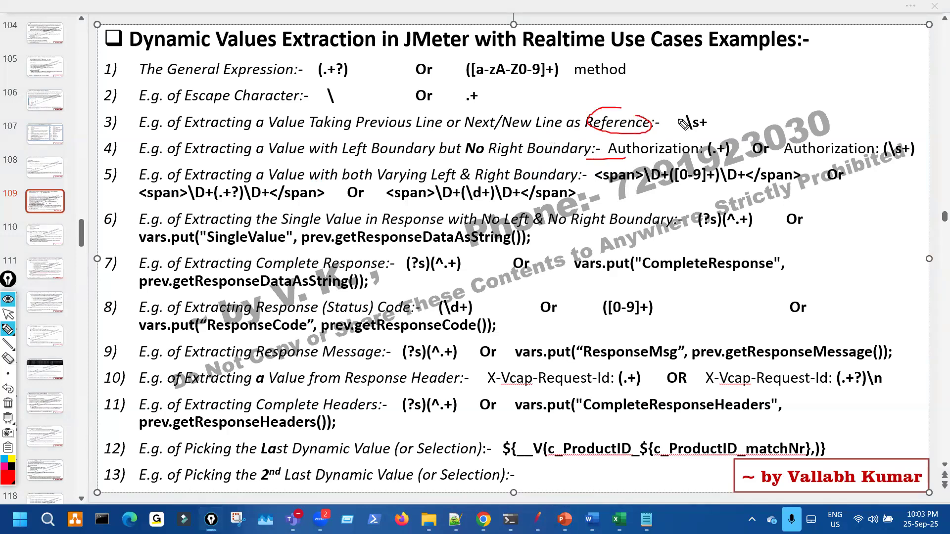
drag(678, 114, 678, 127)
key(ctrl+shift+7)
key(ctrl+shift+2)
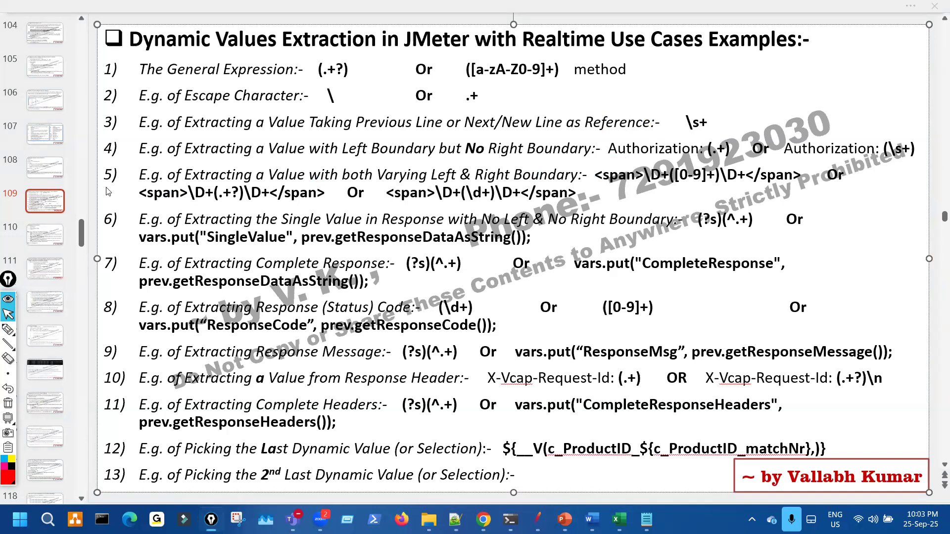
Open slide 104 on doing correlation in a JMeter script.
click(44, 71)
click(45, 36)
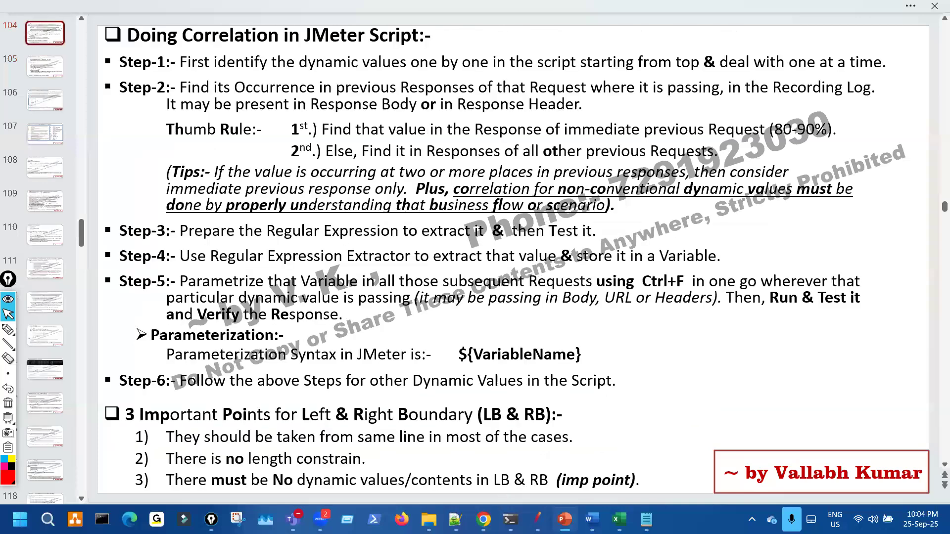
Switch to Notepad++, underline "\n" on line 7 and "#(.+)" on line 4 in red, and clear the marks.
key(alt+Tab)
key(ctrl+shift+3)
drag(186, 205, 205, 206)
drag(95, 142, 209, 140)
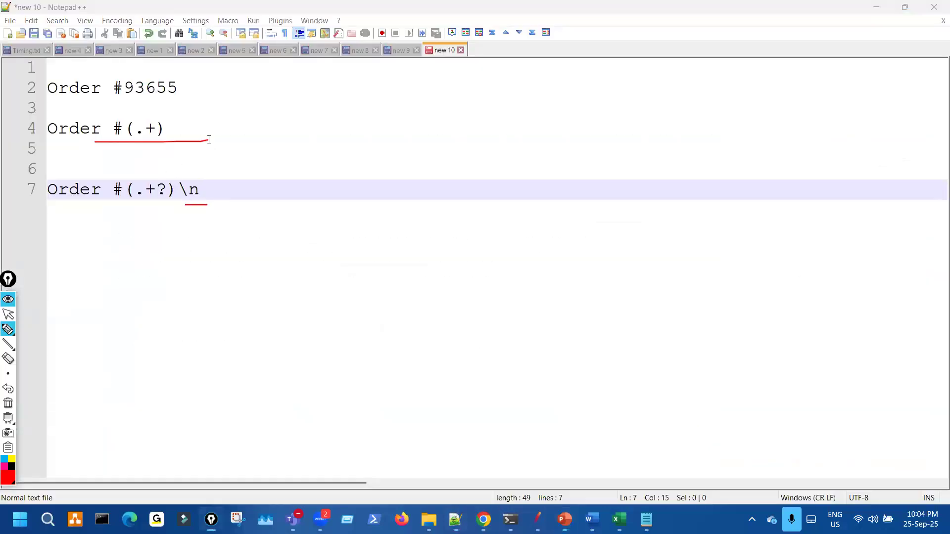
key(ctrl+shift+7)
key(ctrl+shift+1)
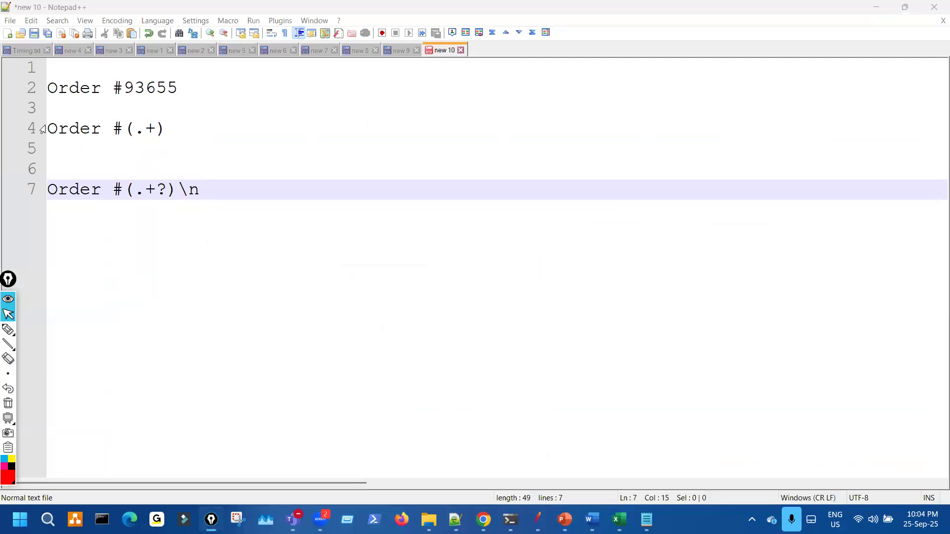
Copy "Order #(.+)" from line 4 and test it on the recorded PS11_Confirm response in JMeter's RegExp Tester.
drag(47, 129, 176, 128)
key(ctrl+c)
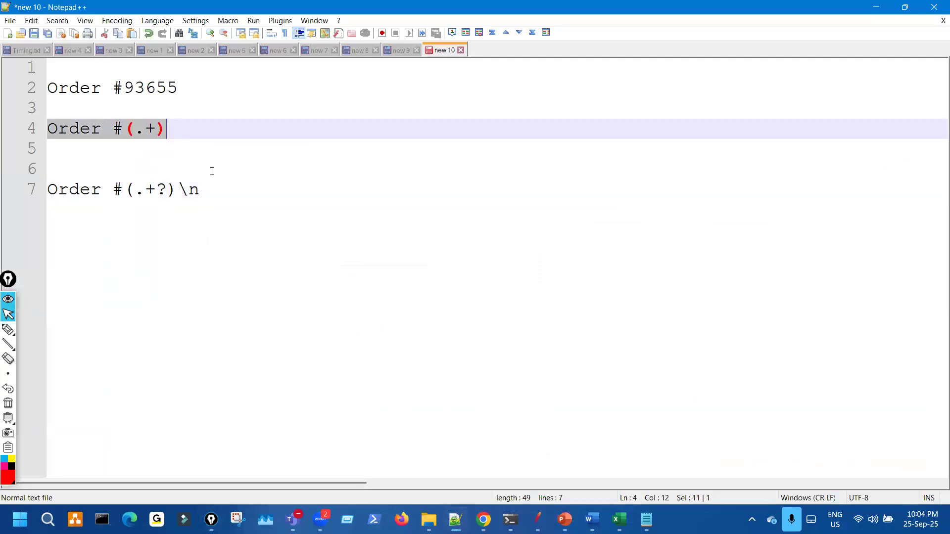
key(alt+Tab)
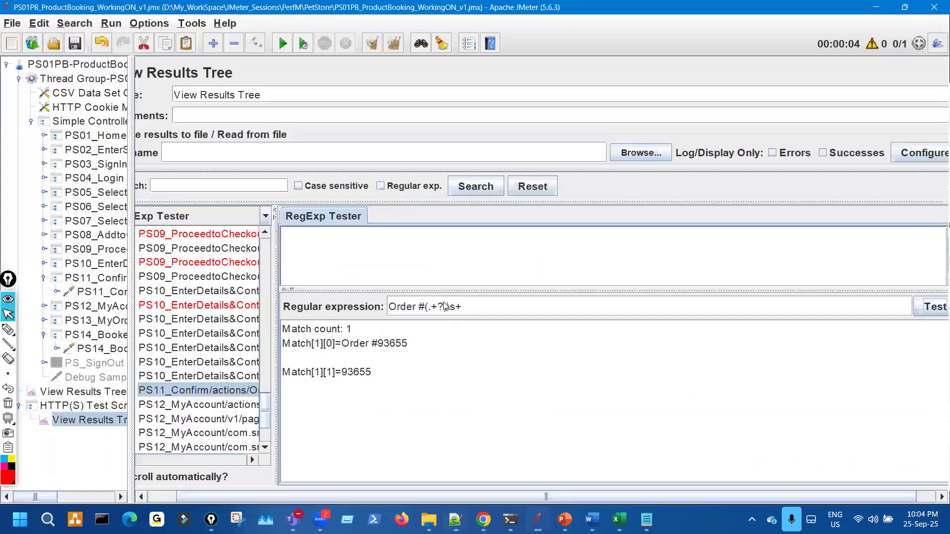
key(ctrl+a)
key(ctrl+v)
click(933, 308)
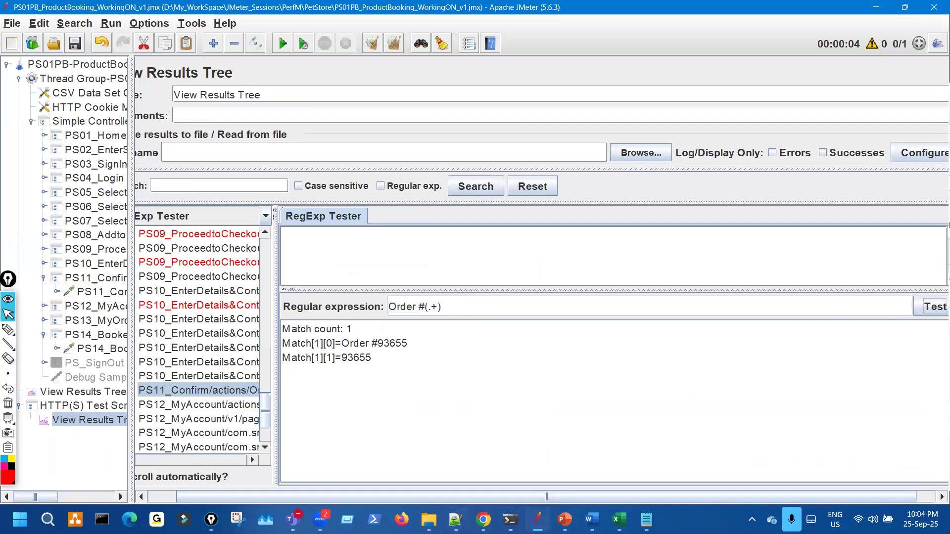
Switch to Notepad++, return to the new 10 file, circle "Order" and underline "(.+)" on line 4 in red, and clear all marks.
key(alt+Tab)
click(360, 51)
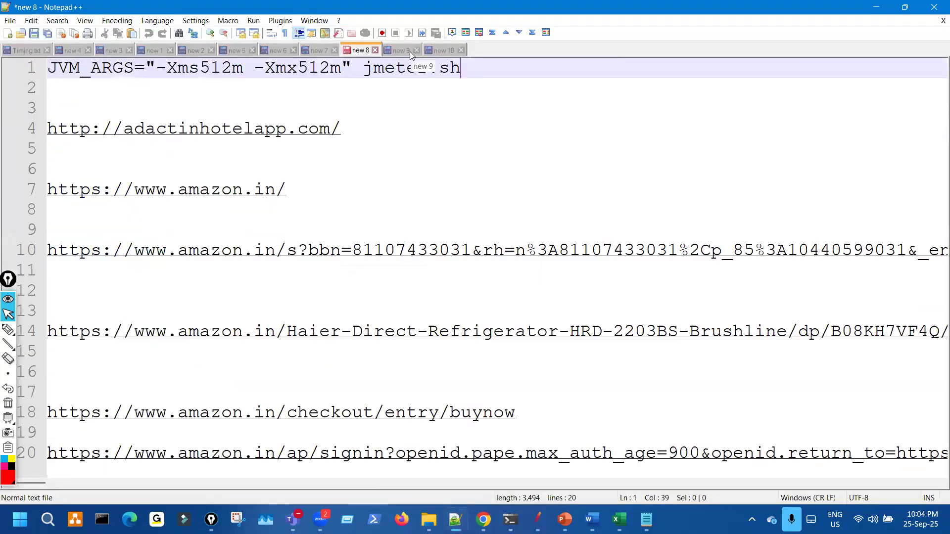
click(409, 51)
click(434, 50)
key(ctrl+shift+3)
drag(63, 120, 75, 124)
drag(202, 123, 205, 136)
drag(131, 146, 166, 143)
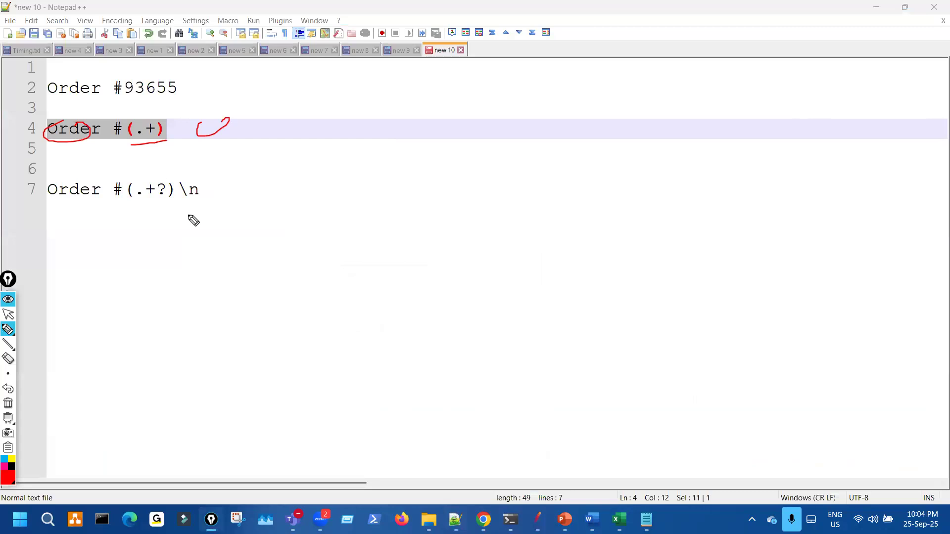
drag(383, 248, 425, 285)
drag(442, 237, 413, 169)
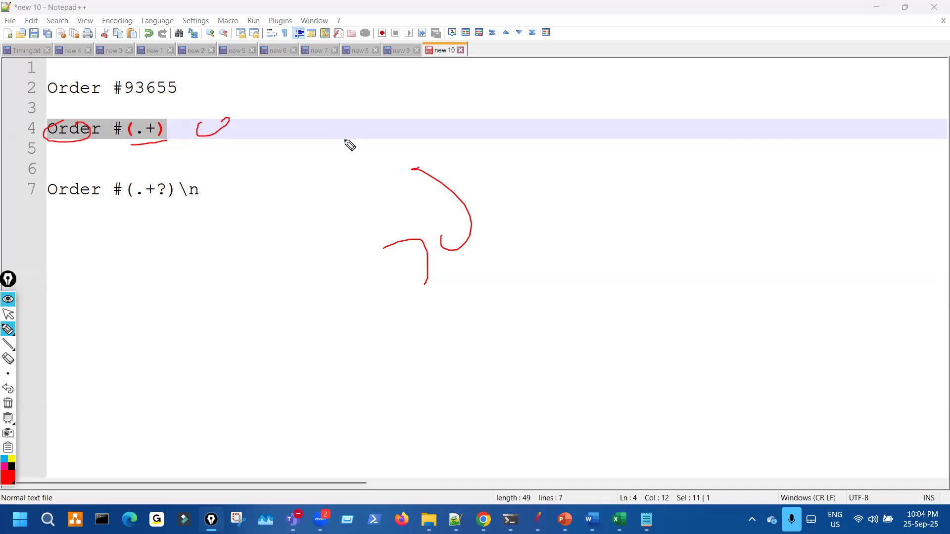
key(ctrl+shift+7)
key(ctrl+shift+1)
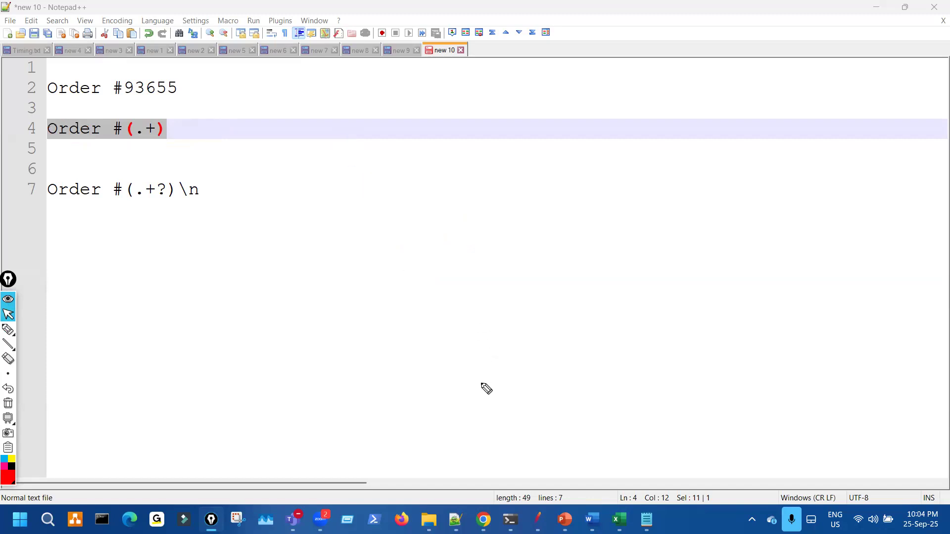
Switch to JMeter, widen the test plan tree, mark the extracted order ID and requests 76 and 84 in red, and clear the marks.
mouse_move(537, 519)
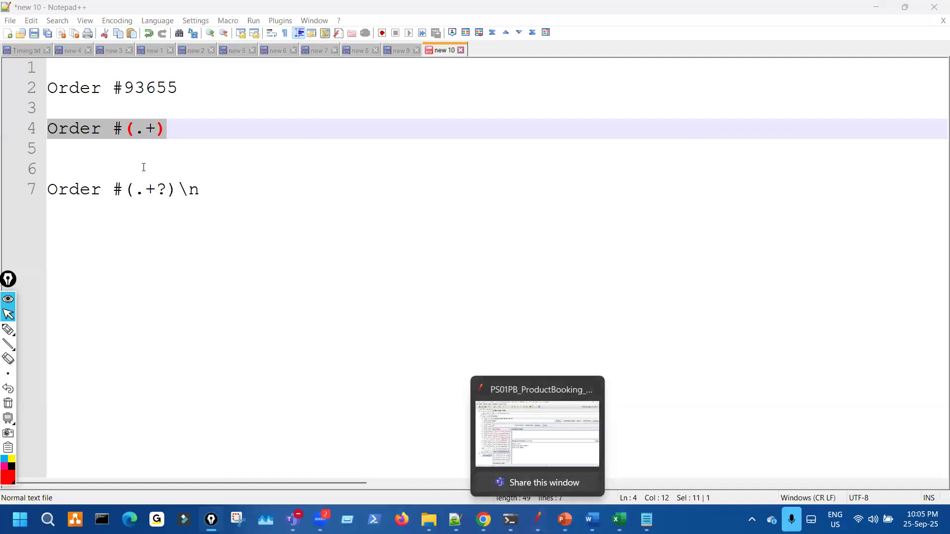
key(alt+Tab)
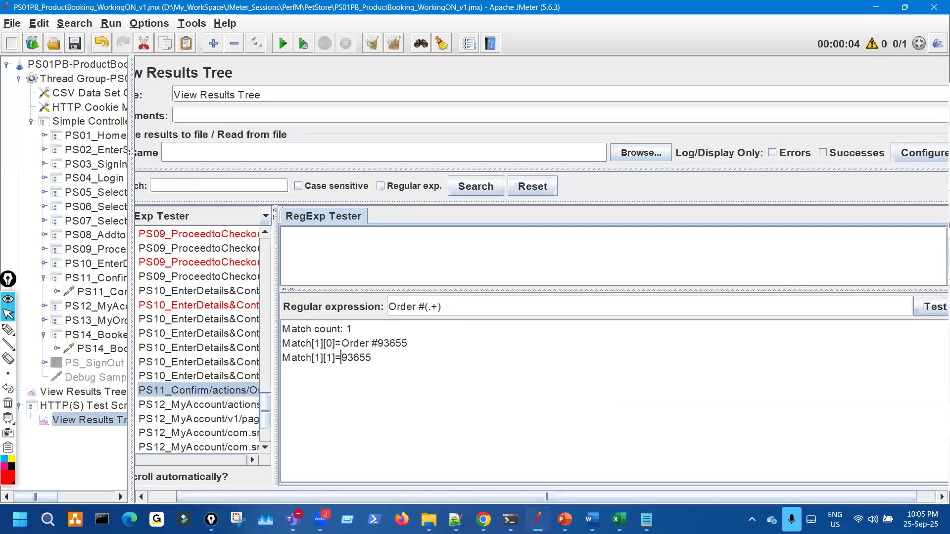
drag(131, 136, 360, 136)
key(ctrl+shift+3)
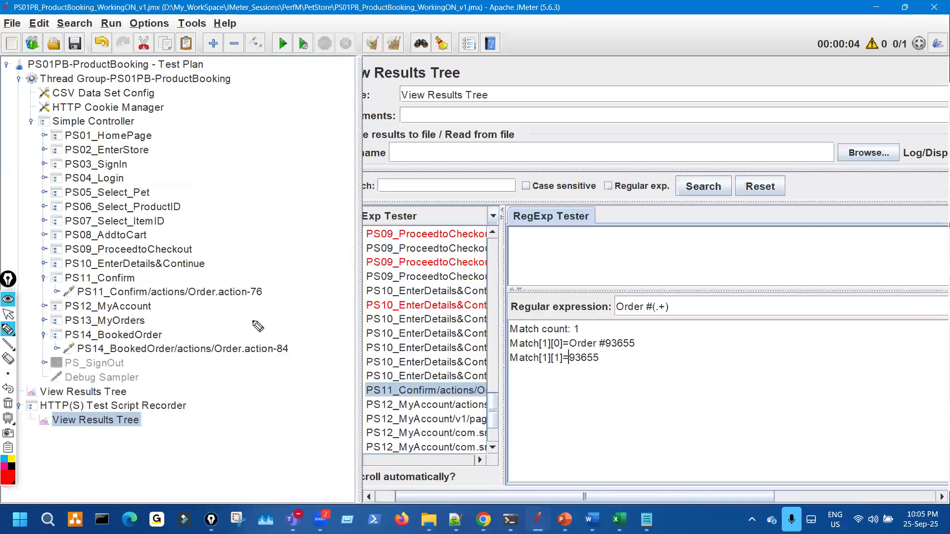
mouse_move(565, 365)
mouse_down()
mouse_move(592, 363)
mouse_move(598, 352)
mouse_up()
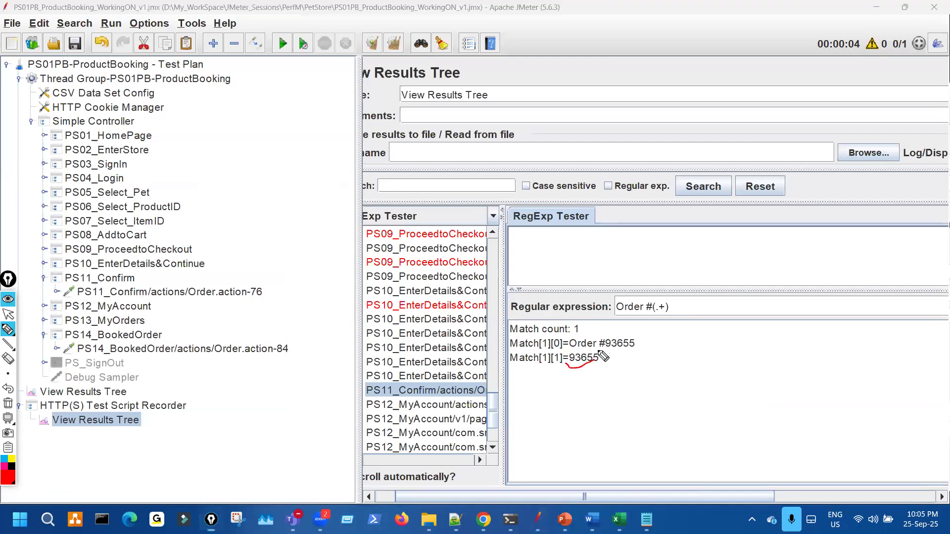
mouse_move(256, 283)
mouse_down()
mouse_move(248, 299)
mouse_move(265, 281)
mouse_up()
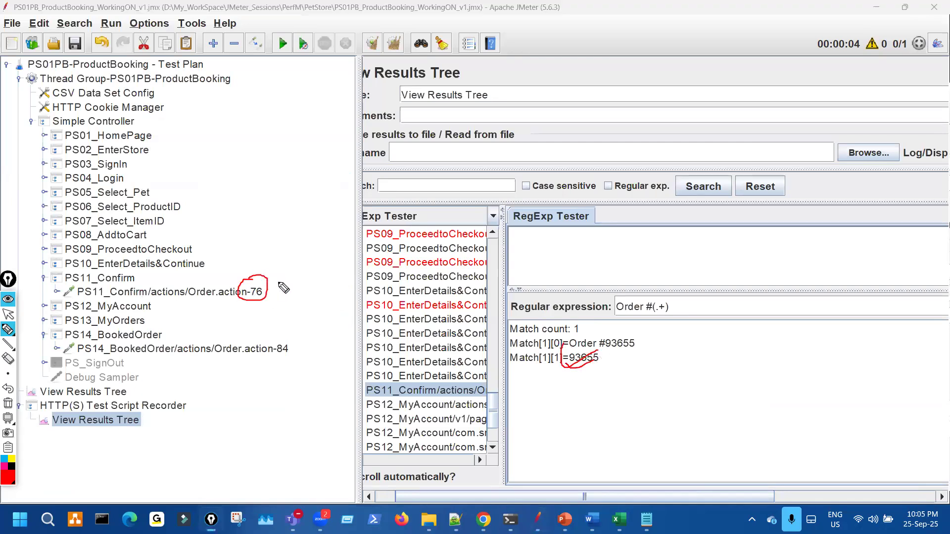
mouse_move(285, 363)
mouse_down()
mouse_move(267, 351)
mouse_move(288, 348)
mouse_up()
key(ctrl+shift+7)
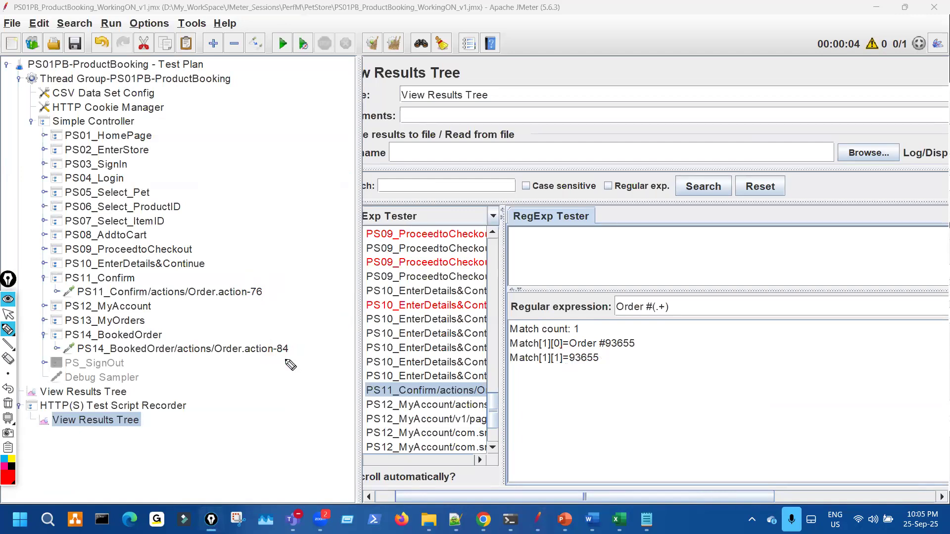
Check the PS14_BookedOrder request, add a Regular Expression Extractor to PS11_Confirm/actions/Order.action-76, and narrow the test plan tree.
key(ctrl+shift+2)
click(289, 350)
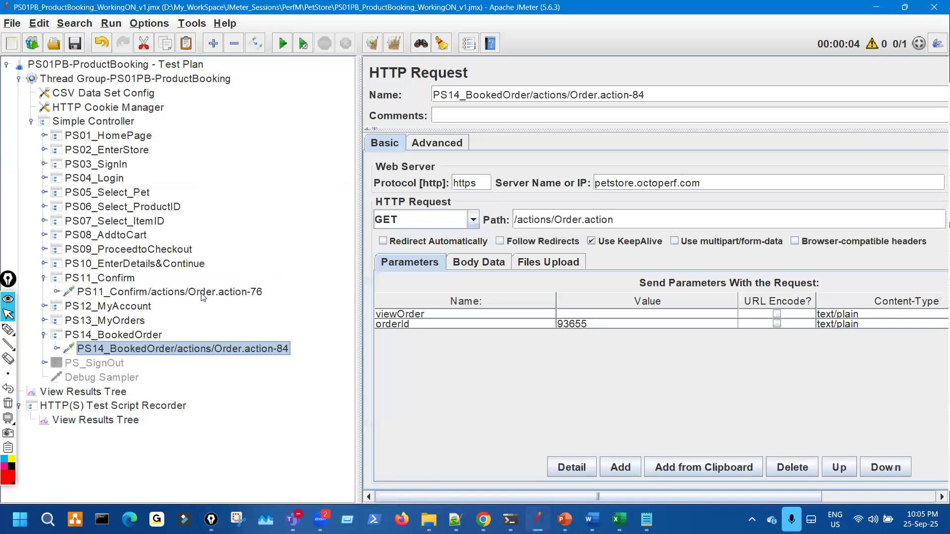
right_click(203, 296)
mouse_move(377, 192)
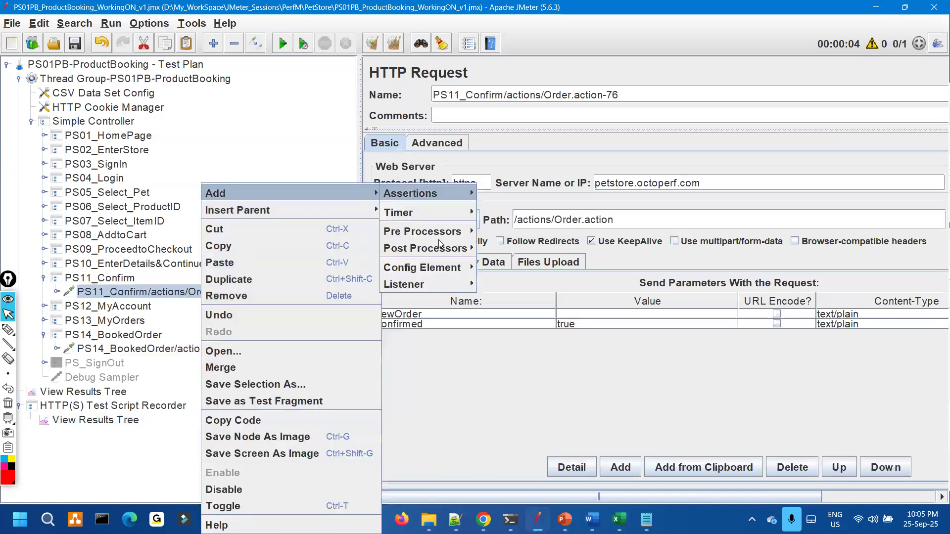
mouse_move(462, 249)
click(507, 316)
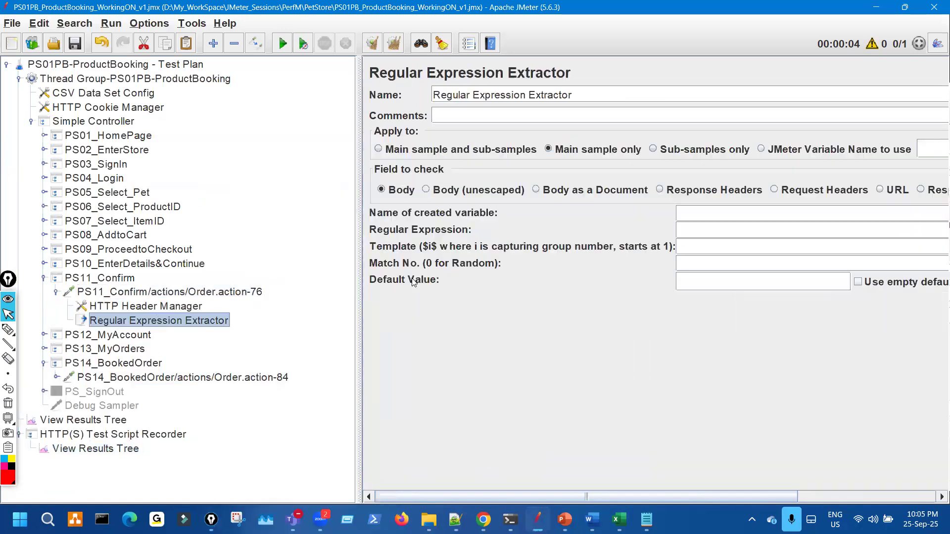
drag(237, 185, 199, 174)
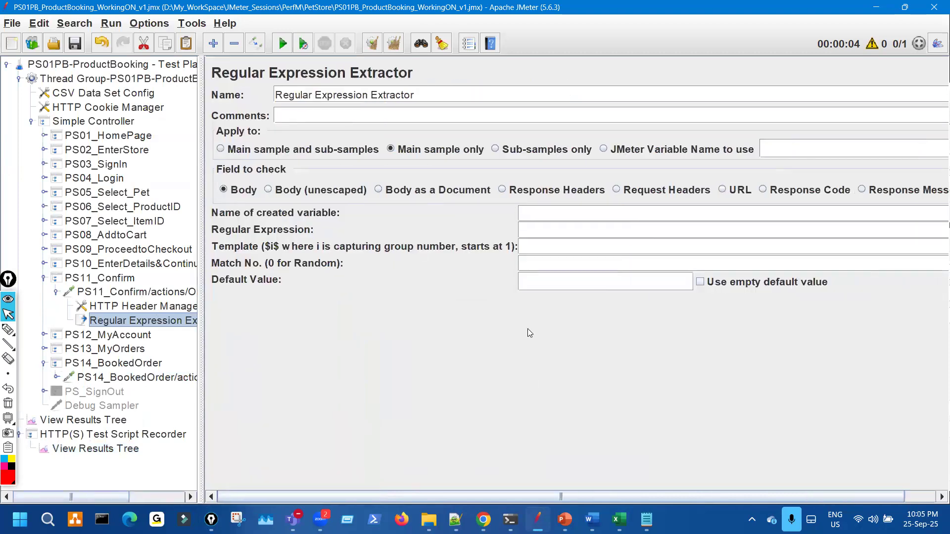
Copy "Order #(.+)" from the recorder results' RegExp Tester into the PS11_Confirm extractor's Regular Expression.
click(95, 448)
drag(514, 307, 428, 299)
key(ctrl+c)
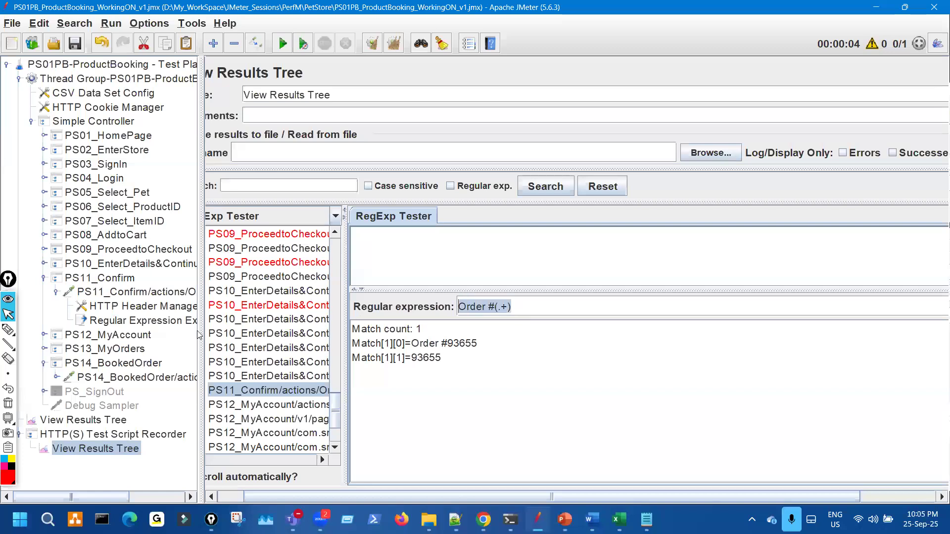
click(174, 321)
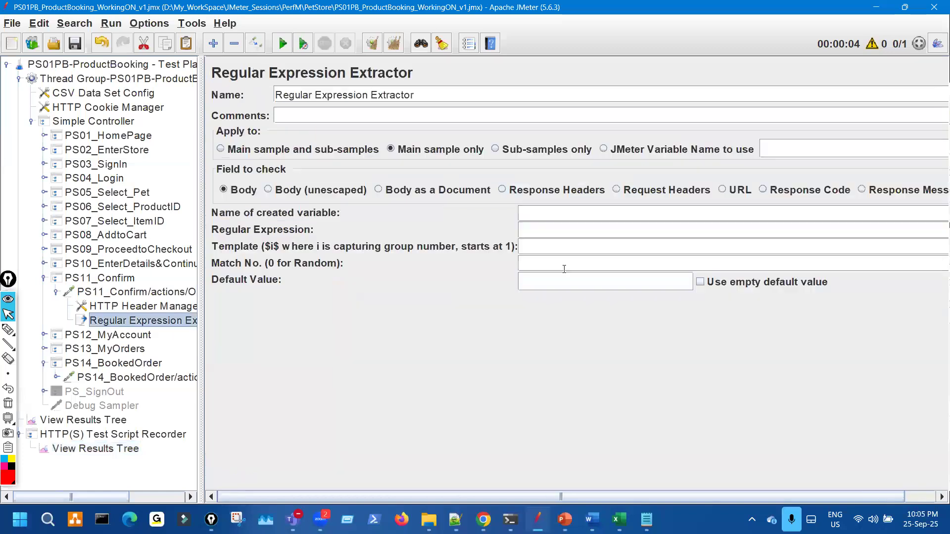
click(543, 232)
key(ctrl+v)
drag(583, 232, 519, 231)
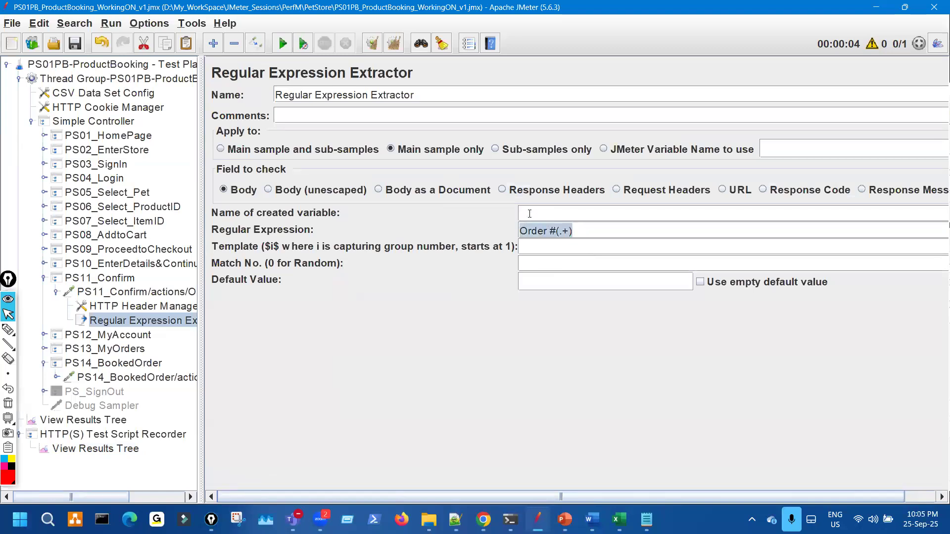
Name the extractor's created variable c_OrderID and set its template to $1$.
click(529, 214)
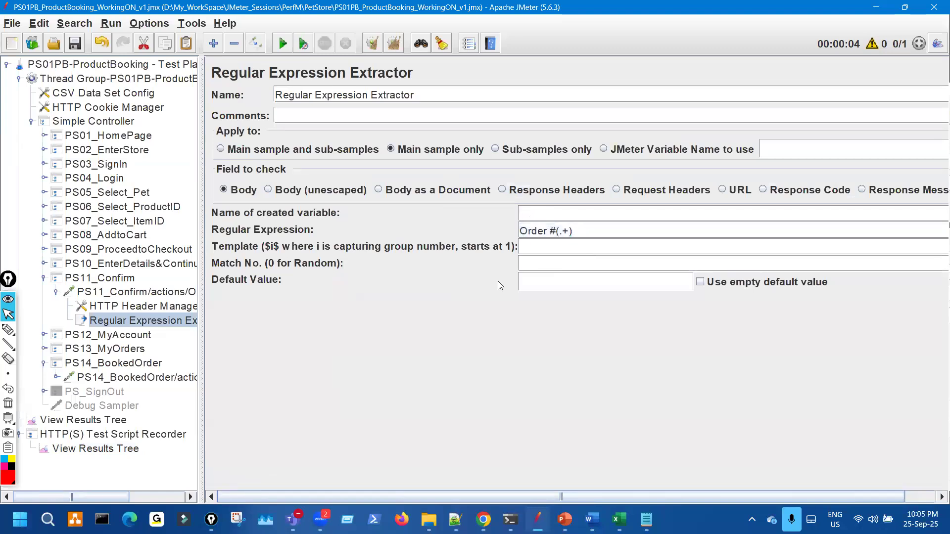
click(147, 379)
click(272, 326)
text(c_Irder)
key(BackSpace)
key(BackSpace)
key(BackSpace)
key(BackSpace)
key(BackSpace)
text(Order)
text(ID)
text($1)
text($)
Mark the Match[1][1] value in the recorder results' RegExp Tester in red and return to the extractor.
click(123, 451)
drag(454, 360, 451, 353)
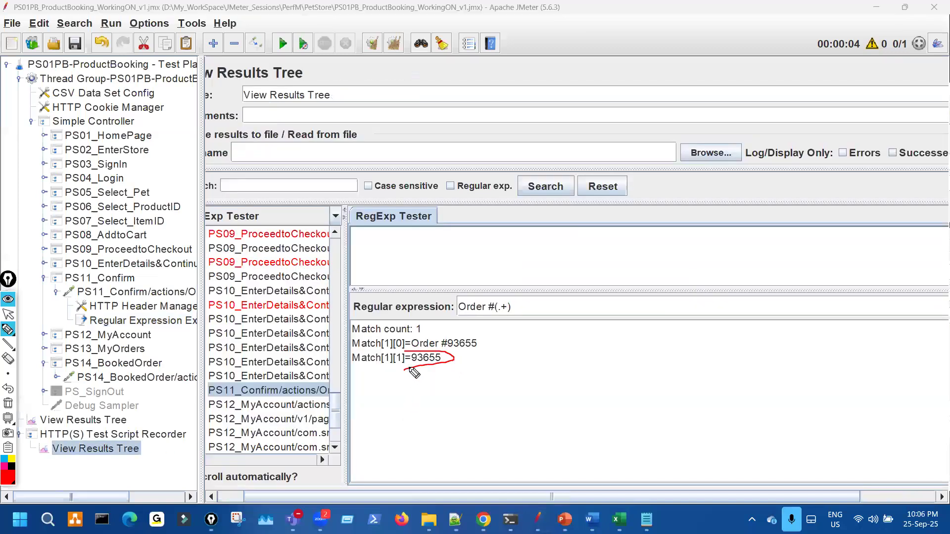
click(143, 321)
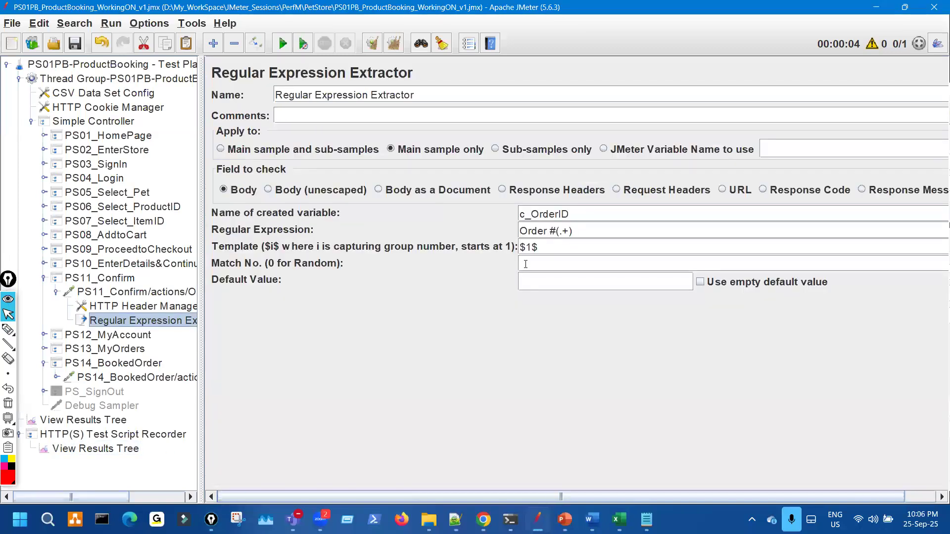
Set the extractor's match number to 1 and its default value to c_OrderID_NOTFOUND.
drag(576, 218, 487, 215)
key(ctrl+c)
key(Tab)
key(Tab)
key(Tab)
key(Tab)
key(ctrl+v)
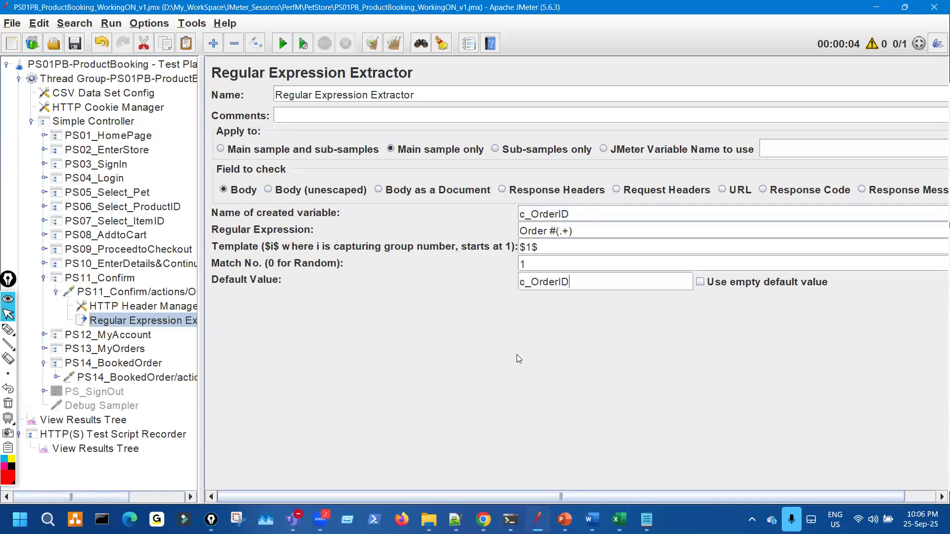
text(_NOTFOUND)
Rename the extractor to c_OrderID_Regular Expression Extractor and save the test plan.
double_click(519, 214)
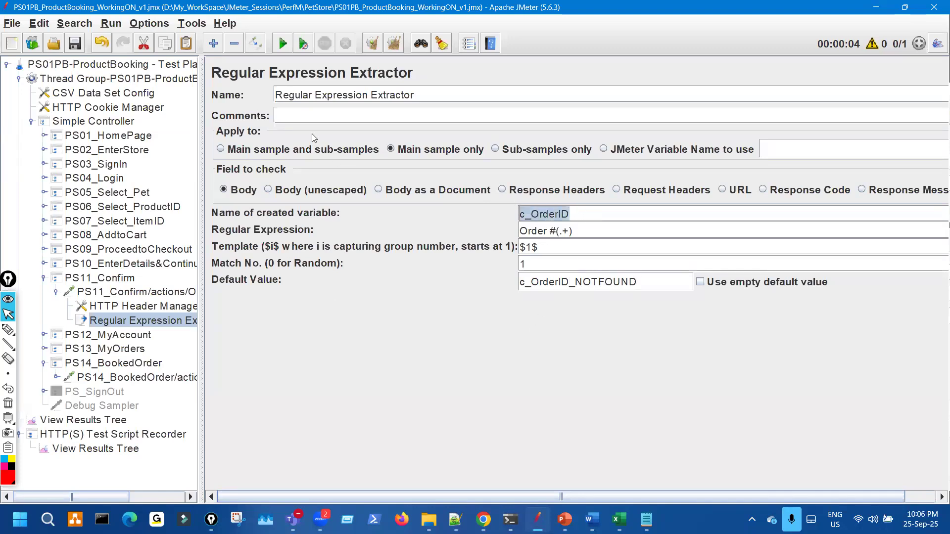
click(275, 95)
key(ctrl+v)
text(_)
click(76, 45)
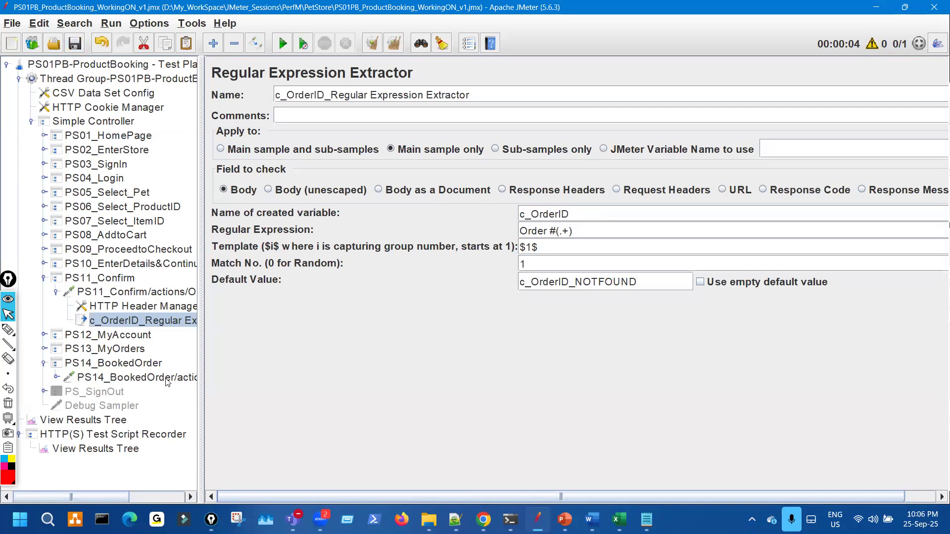
Open Search Tree and enter the recorded orderId value from the PS14_BookedOrder request as the search term.
click(148, 378)
key(ctrl+f)
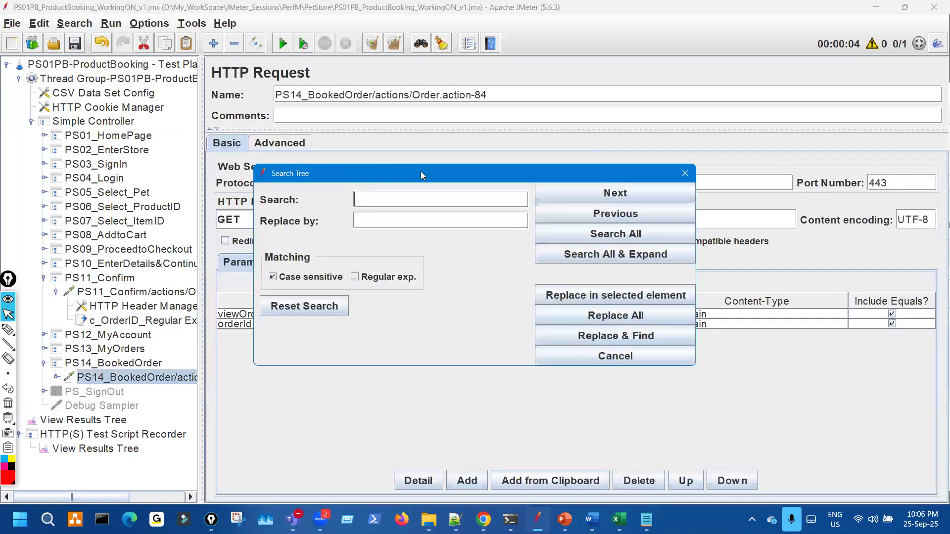
click(447, 324)
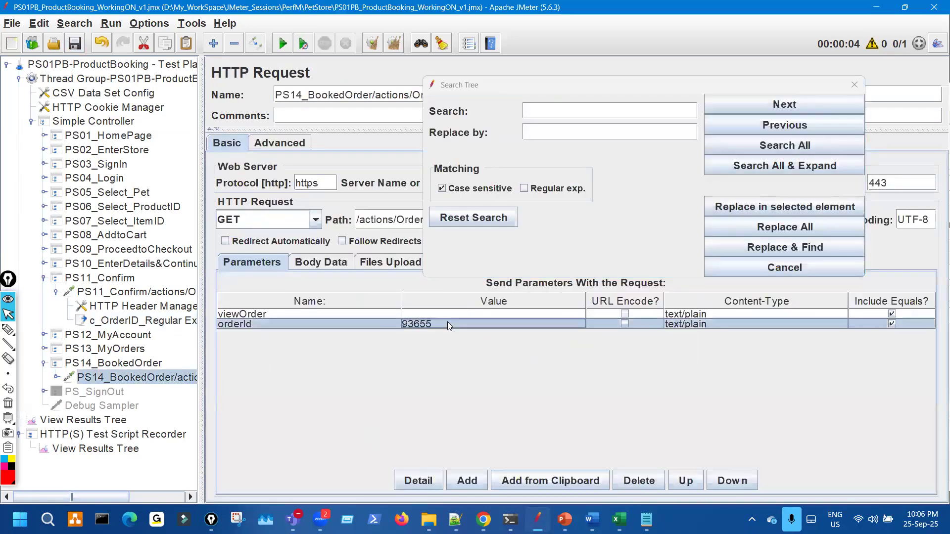
double_click(447, 324)
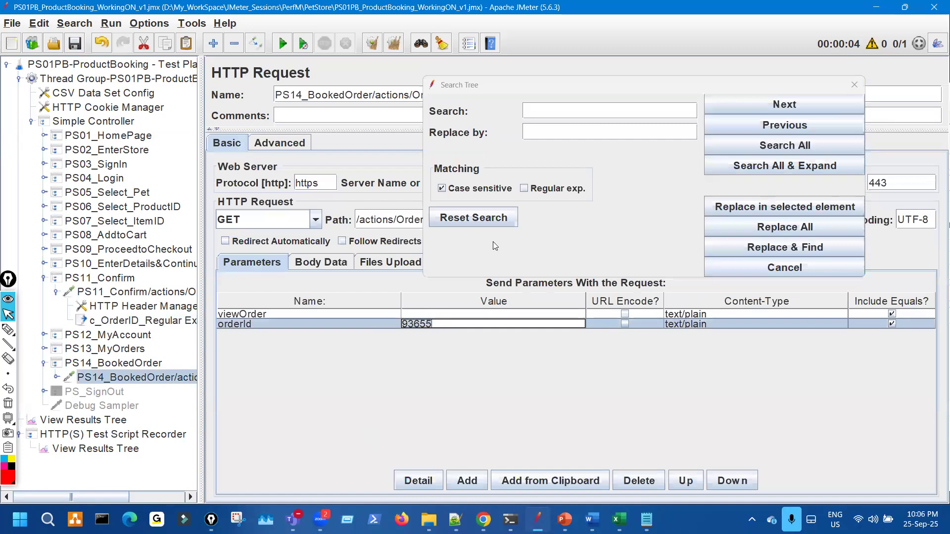
click(550, 115)
key(ctrl+v)
Replace all occurrences of the recorded order ID in the test plan with ${c_OrderID} and close Search Tree.
click(139, 322)
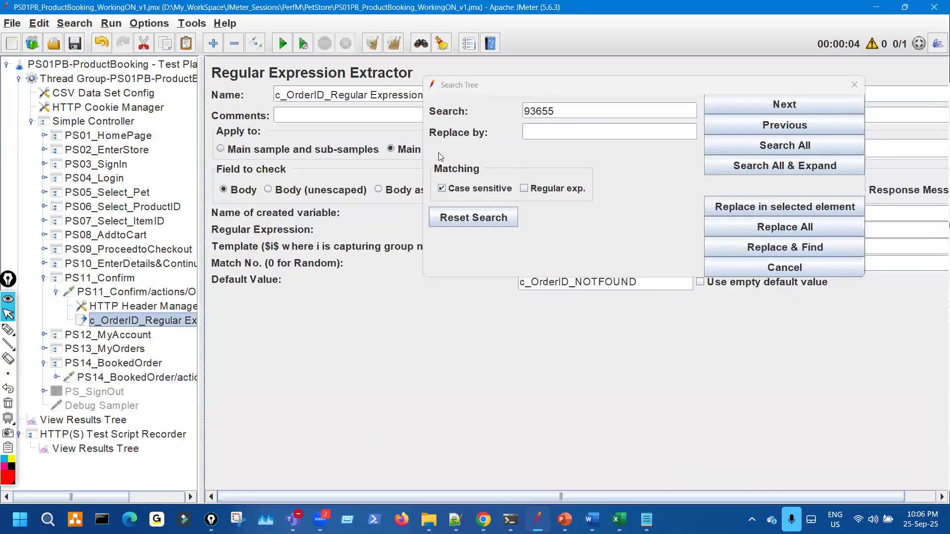
drag(554, 85, 495, 308)
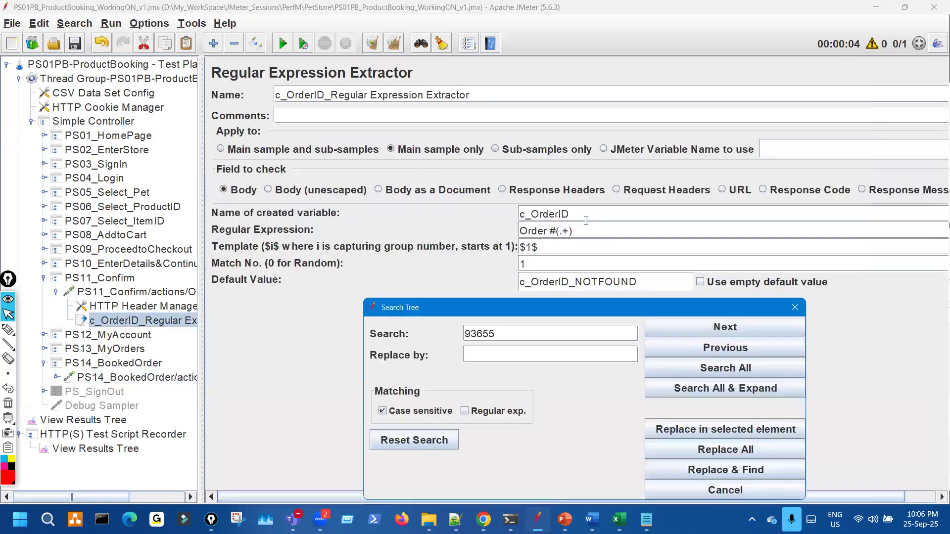
click(476, 214)
click(485, 355)
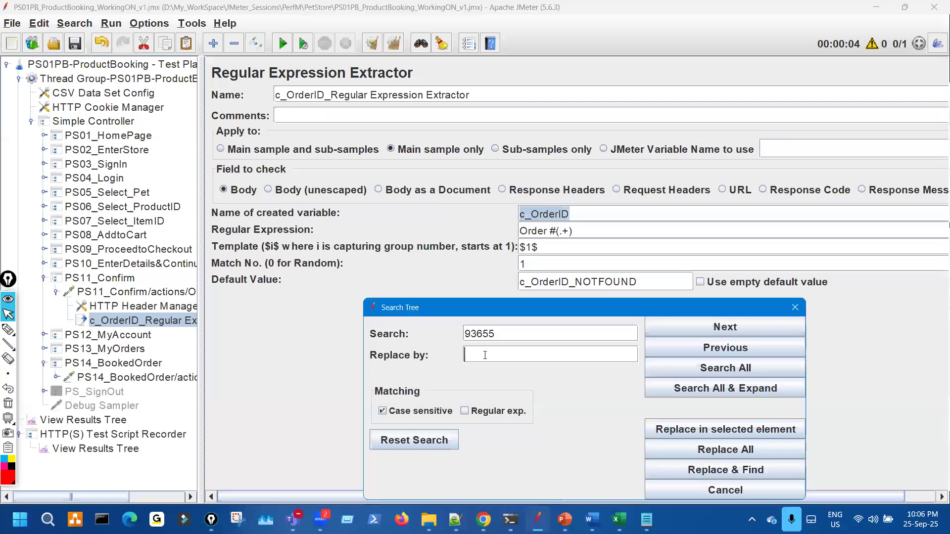
text(${)
key(ctrl+v)
click(719, 450)
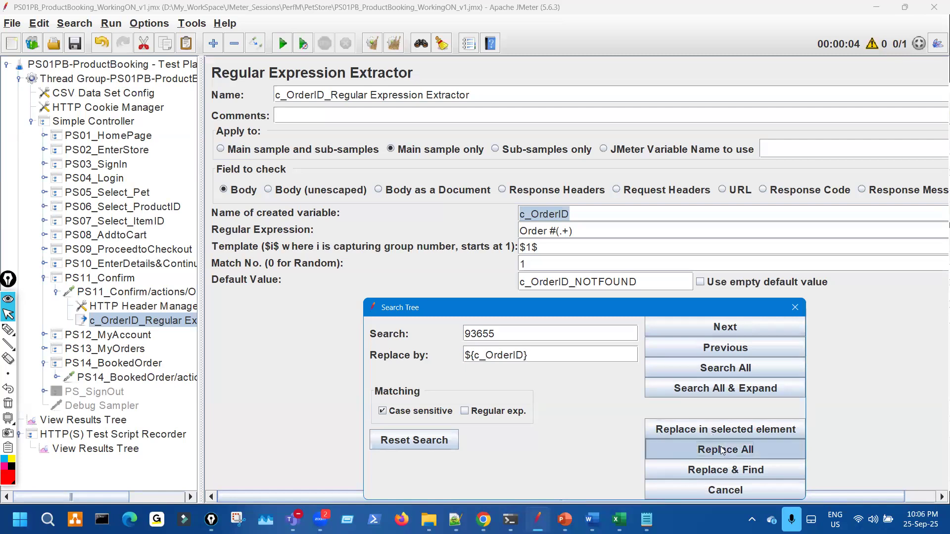
click(795, 307)
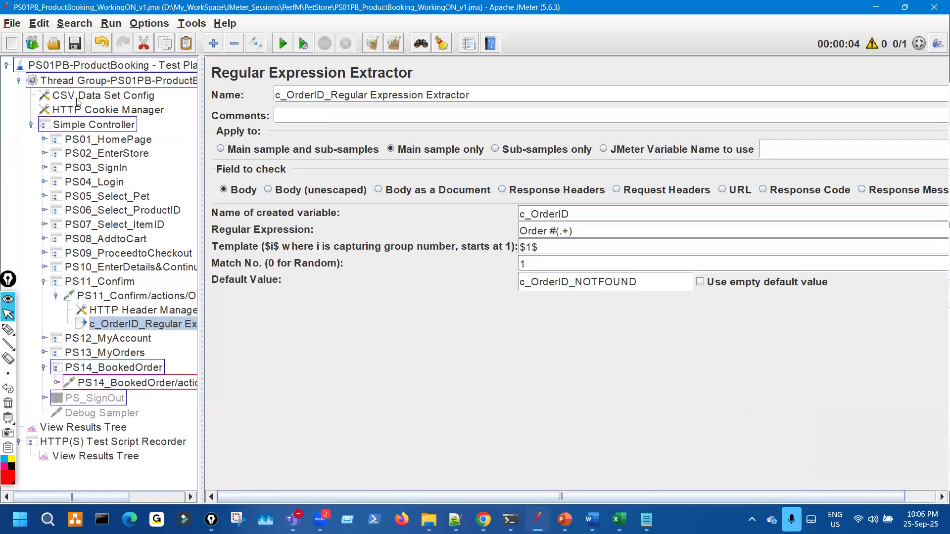
Check the orderId parameter of the PS14_BookedOrder request, reset the search highlighting and widen the test plan tree.
click(129, 384)
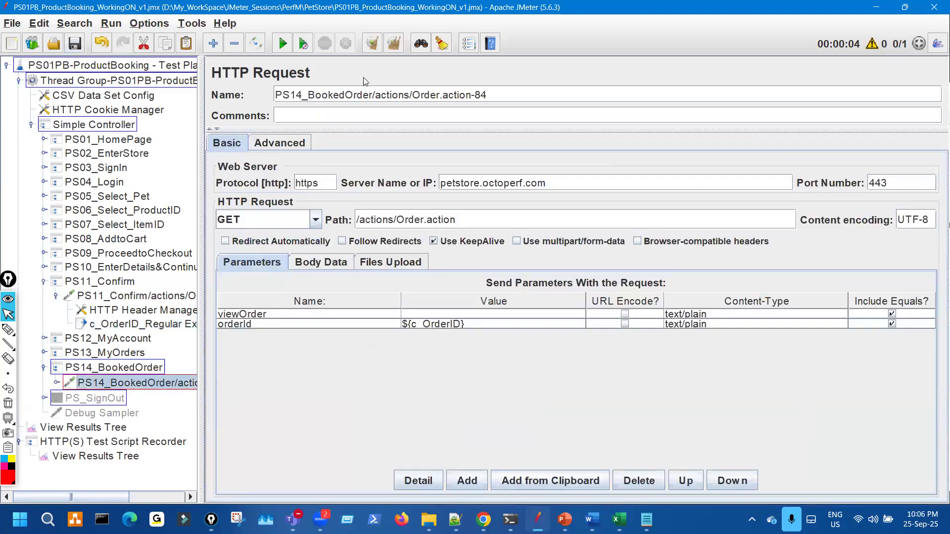
click(446, 42)
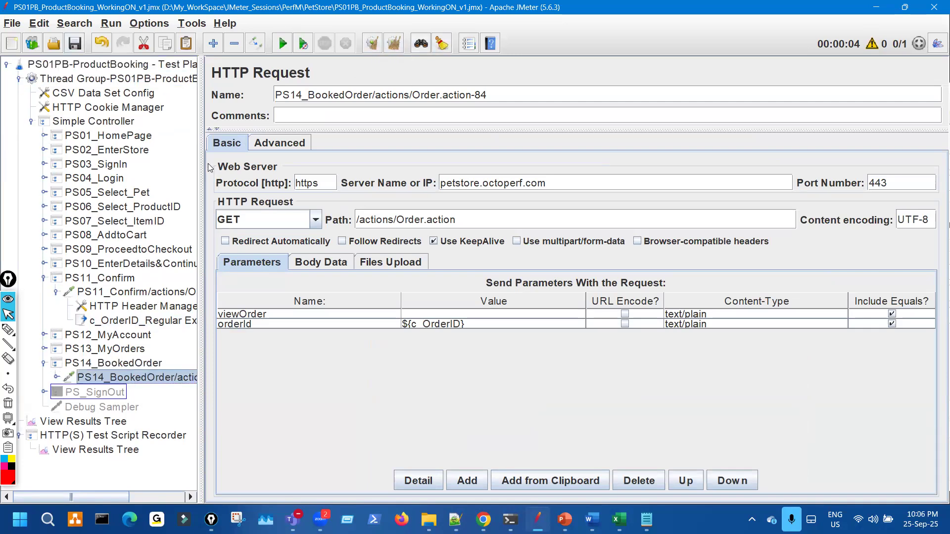
drag(204, 190, 257, 183)
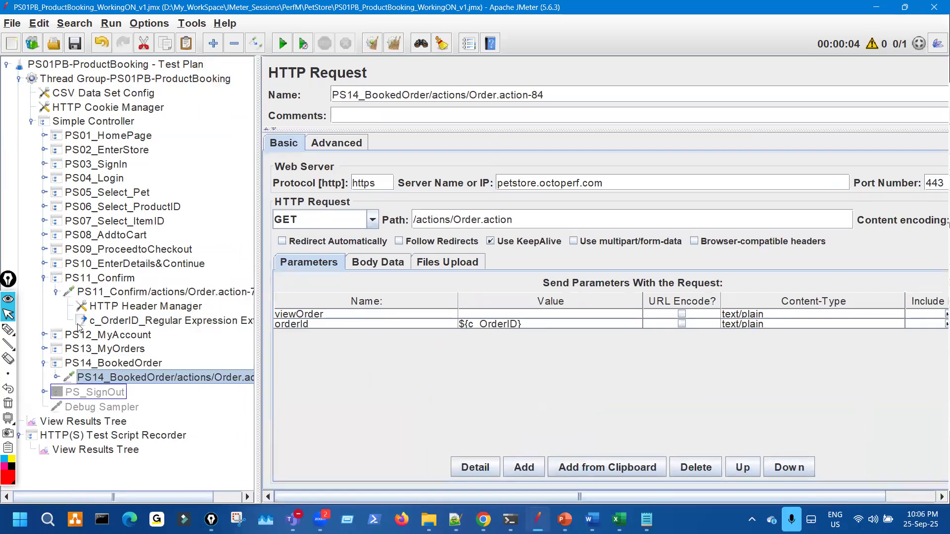
Collapse PS11_Confirm and PS14_BookedOrder, and enable the PS_SignOut controller.
click(56, 292)
click(43, 278)
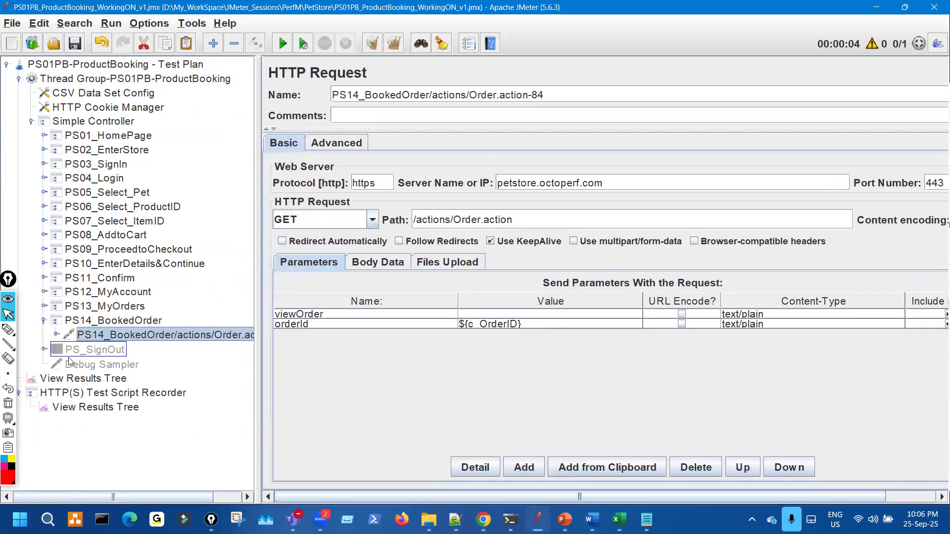
click(44, 321)
click(85, 336)
key(ctrl+t)
Expand PS_SignOut and check the parameters of its Account.action and Catalog.action requests.
click(44, 336)
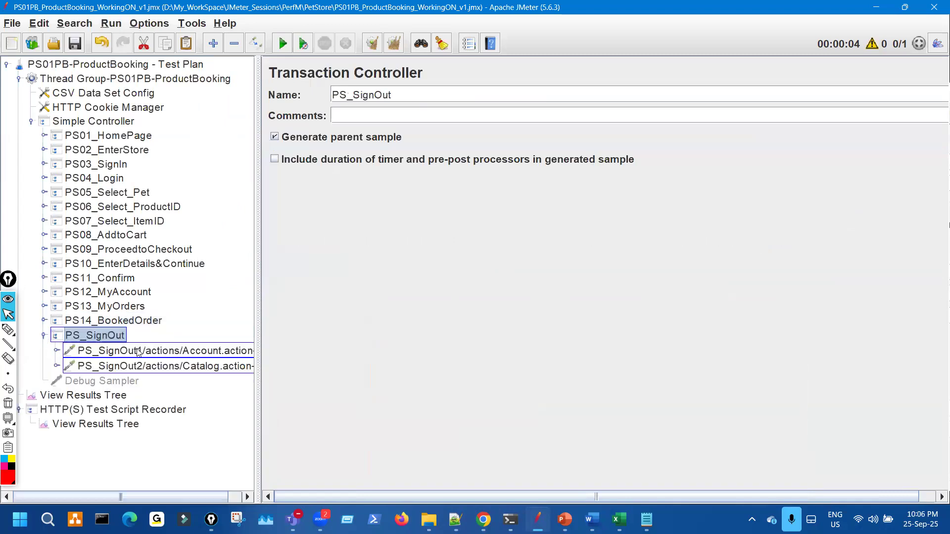
click(212, 348)
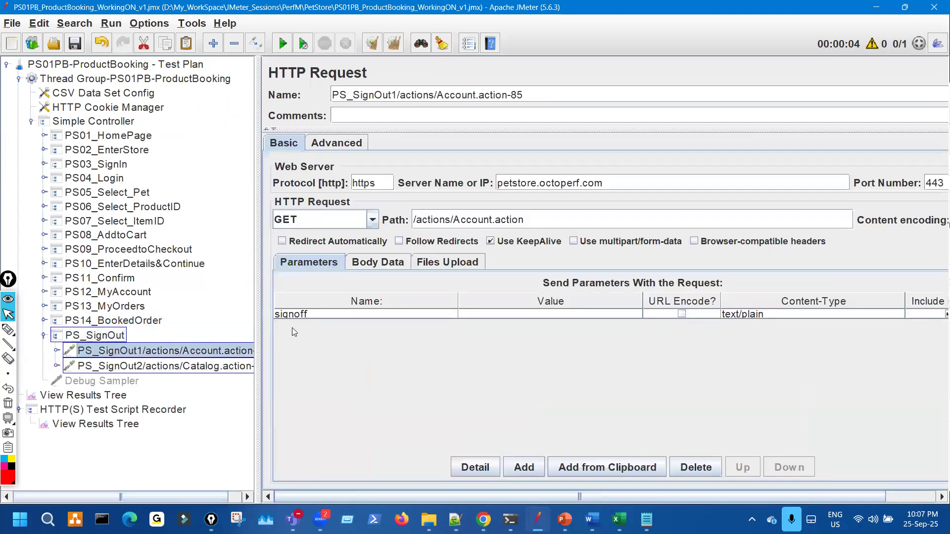
click(164, 367)
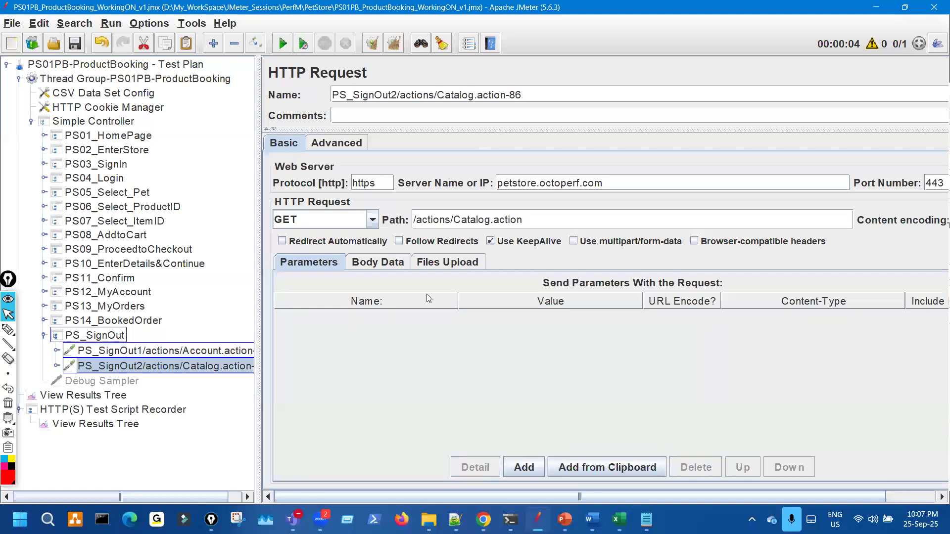
Examine the HTTP Header Managers of both PS_SignOut requests, widening the value column to read the full Referer.
click(57, 350)
click(114, 369)
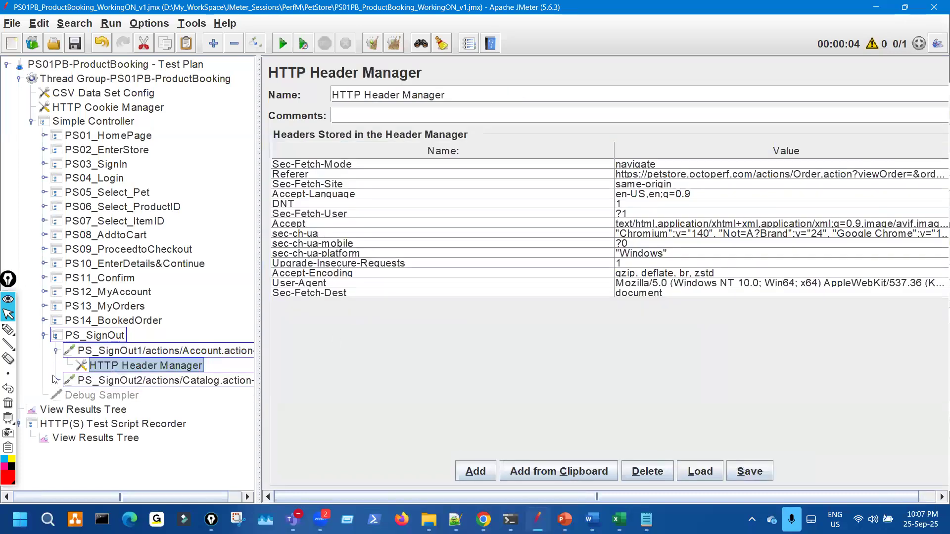
click(56, 380)
click(119, 395)
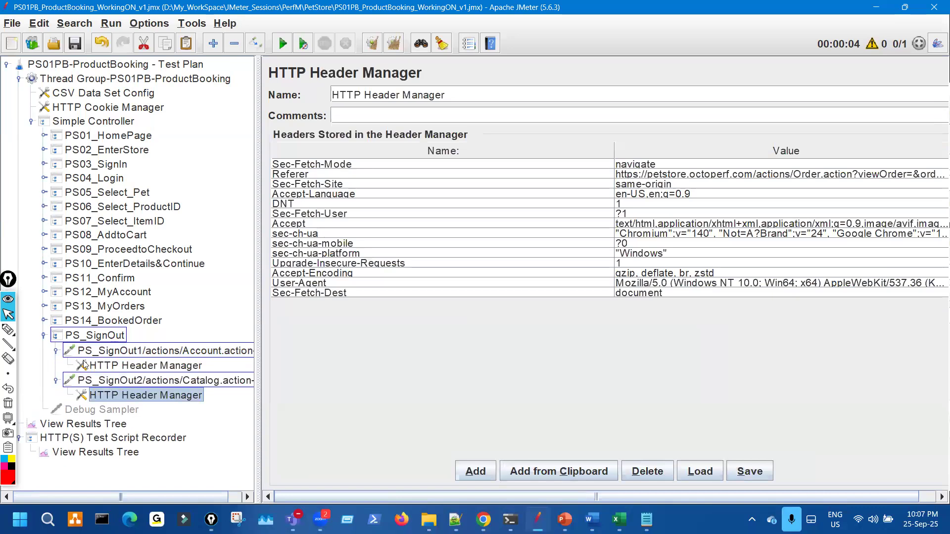
click(135, 367)
click(144, 395)
click(55, 351)
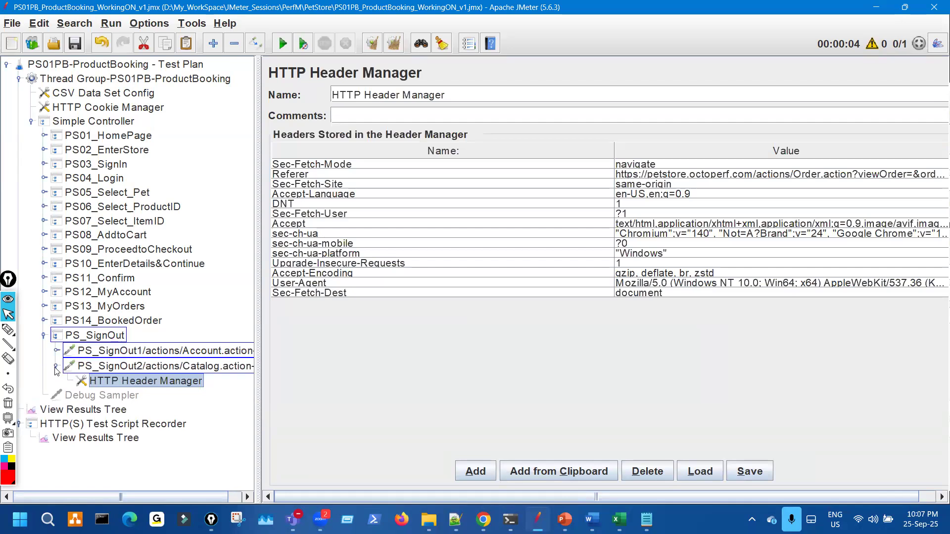
click(55, 351)
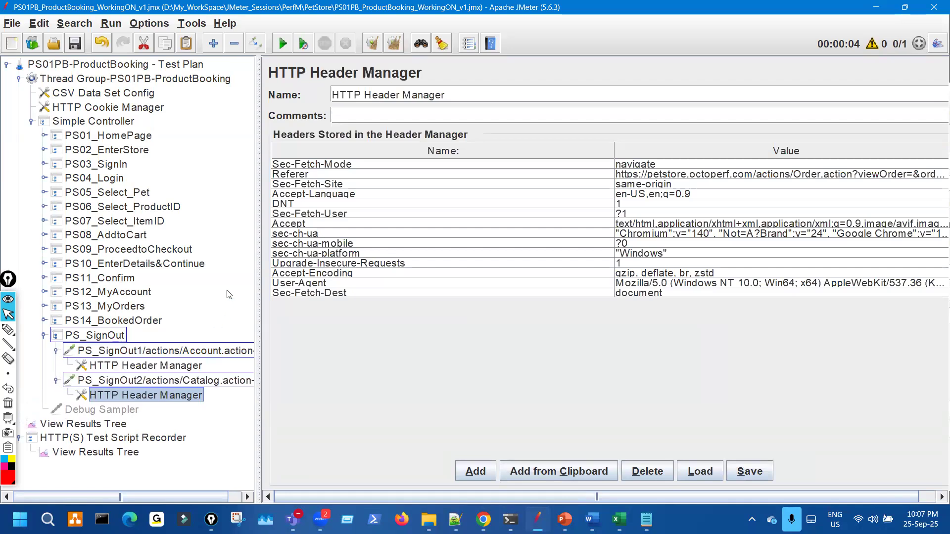
drag(256, 235, 143, 236)
drag(547, 149, 389, 148)
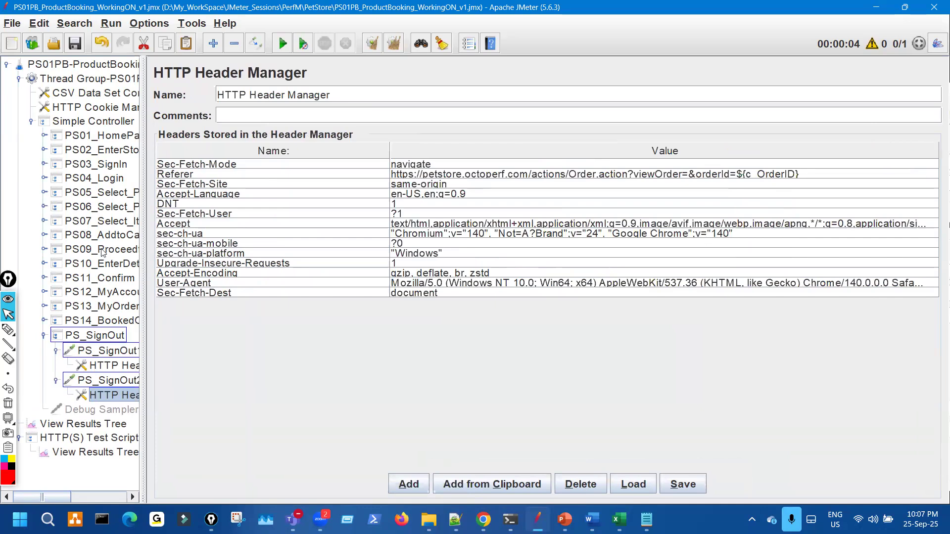
Widen the tree and review the c_JSessionID extractor under PS02_EnterStore and the variable's use in the PS03_SignIn path.
drag(141, 155, 261, 139)
click(43, 150)
click(159, 165)
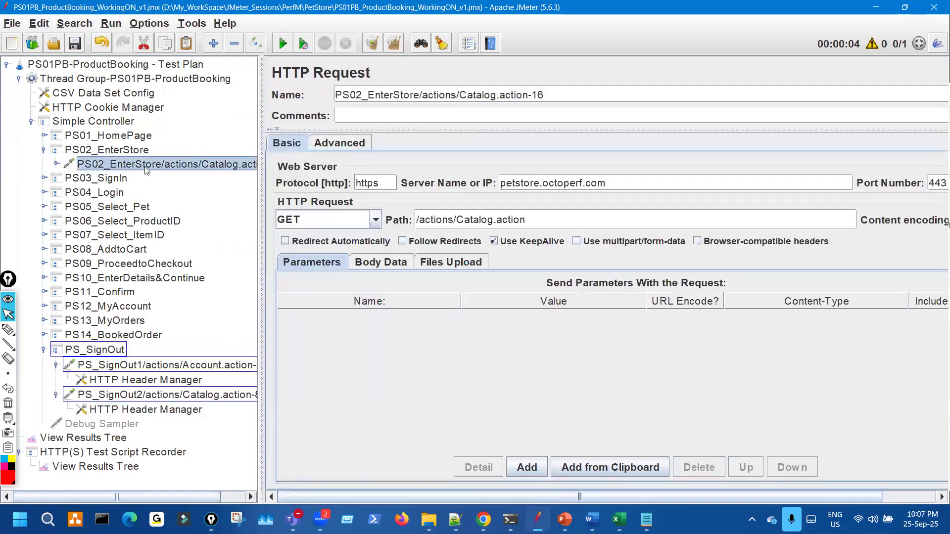
key(Right)
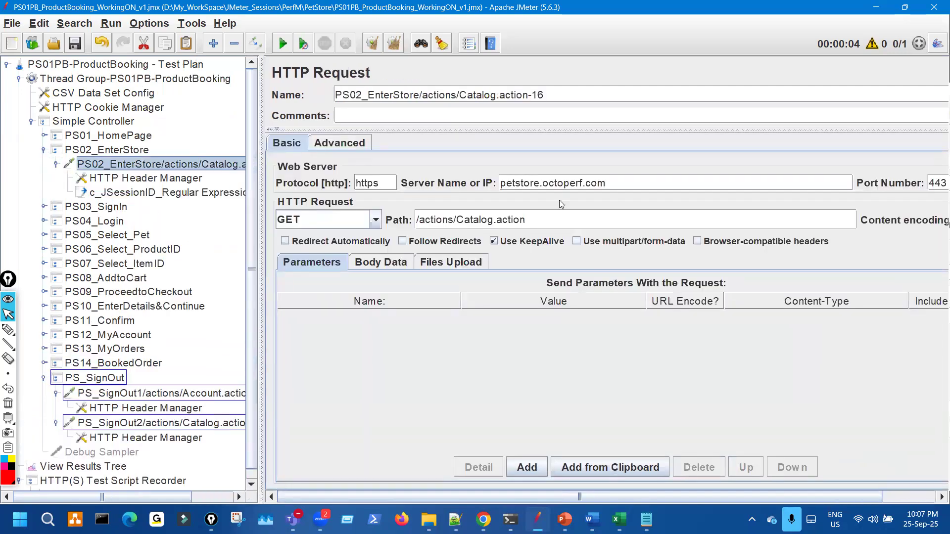
click(166, 194)
click(43, 207)
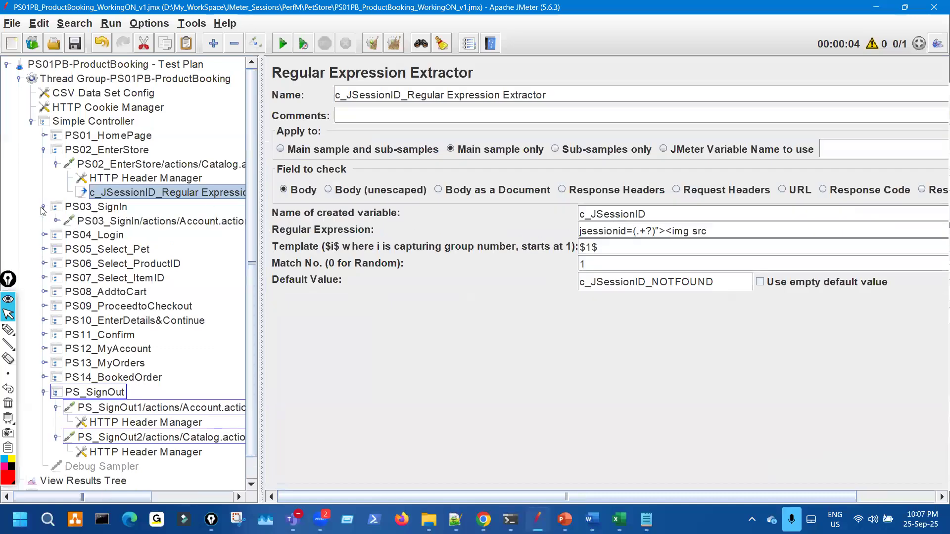
click(160, 221)
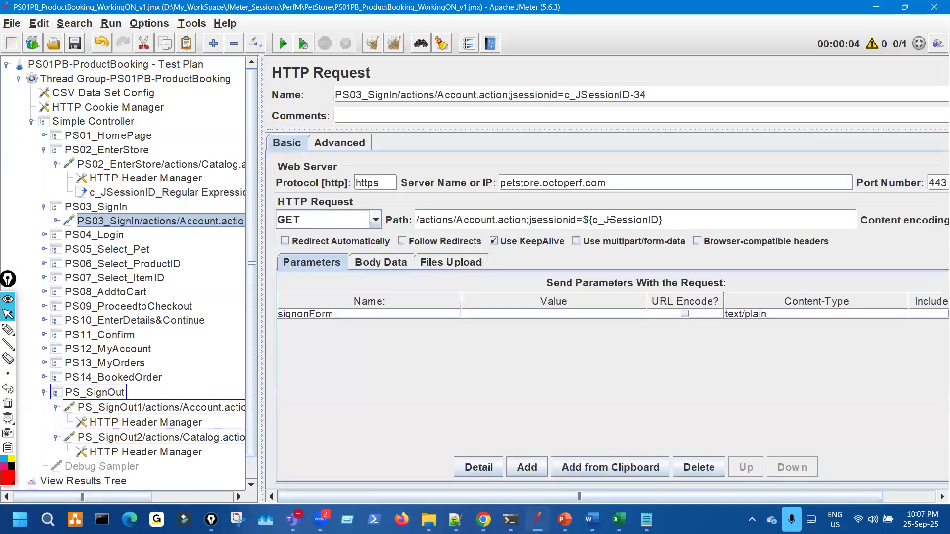
Inspect the Referer in the PS04_Login1 request's HTTP Header Manager and narrow the test plan tree.
click(45, 240)
click(57, 248)
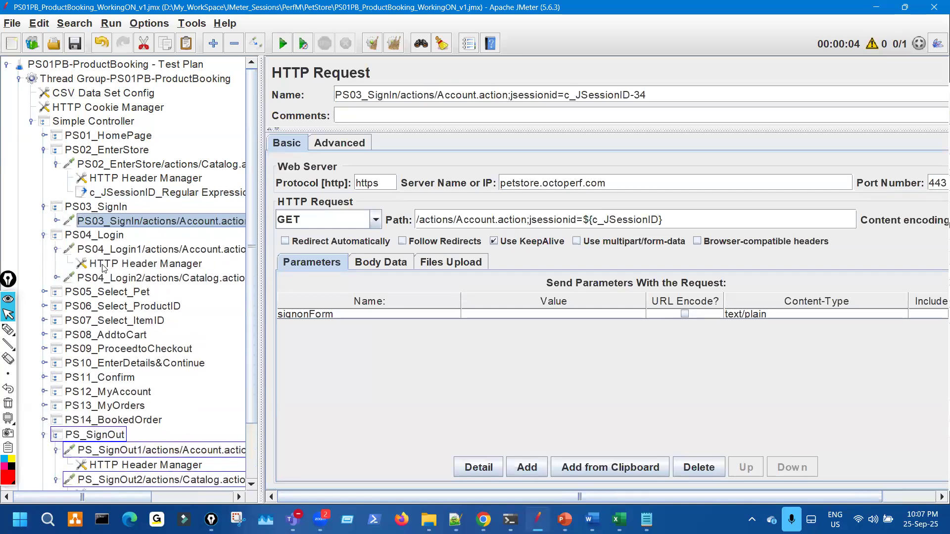
click(103, 266)
drag(258, 193, 156, 187)
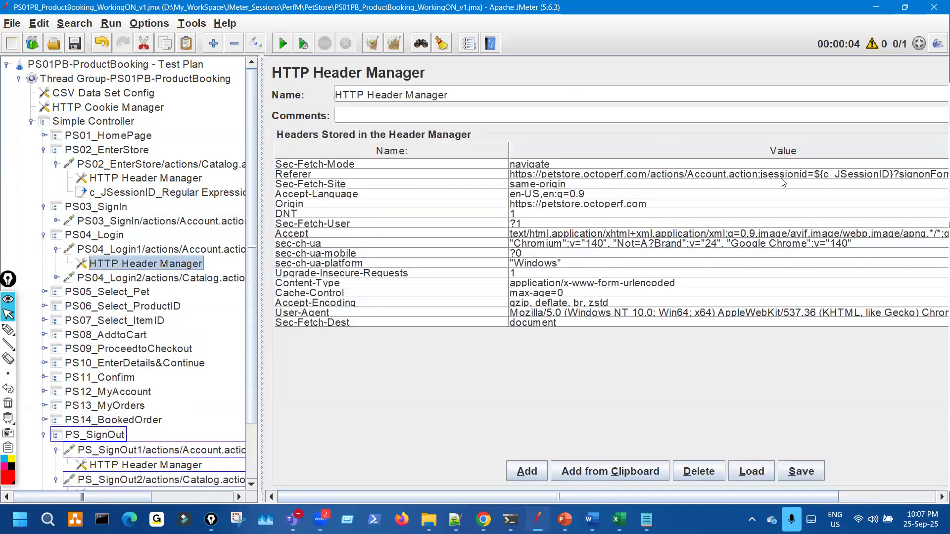
Inspect the Referer header of the PS04_Login1 request, the request's parameters, and its HTTP Header Manager in a wider tree.
click(750, 177)
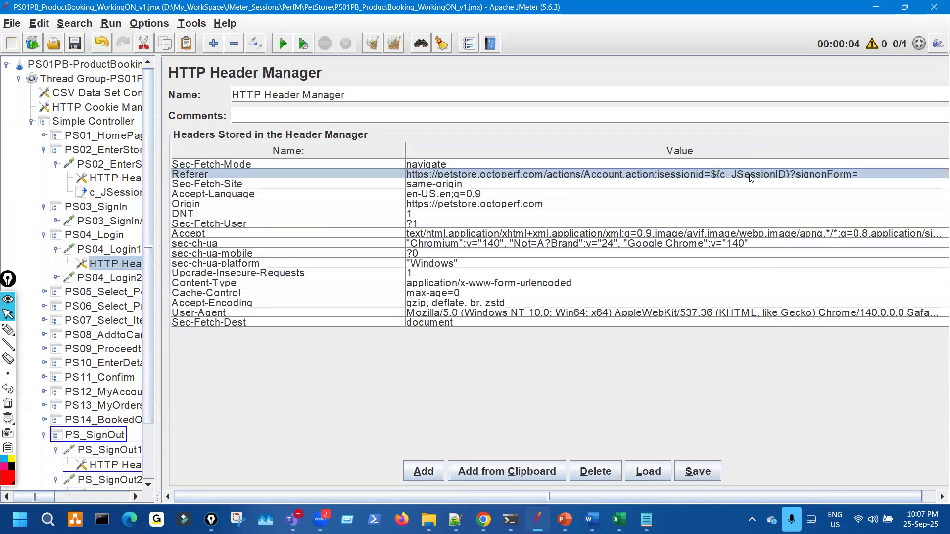
drag(156, 188, 236, 182)
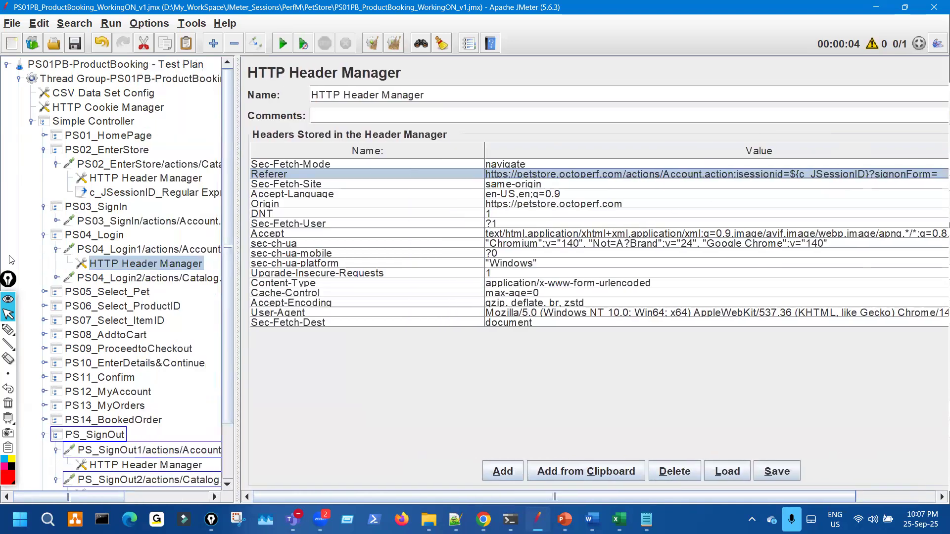
click(48, 245)
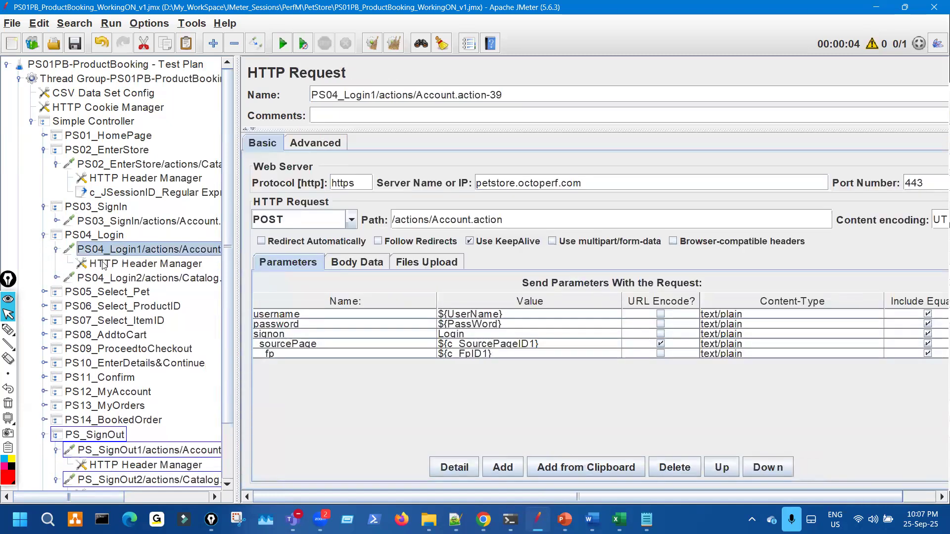
click(134, 267)
Annotate the name and value columns of PS04_Login1's header table with freehand red pen marks, clearing the ink after each round.
key(ctrl+shift+3)
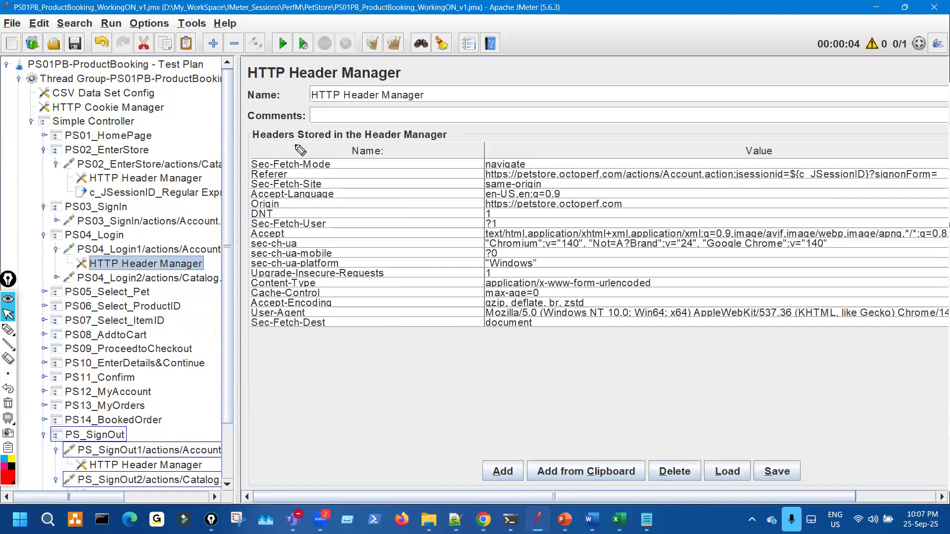
drag(288, 101, 340, 86)
mouse_move(307, 150)
mouse_down()
mouse_move(319, 320)
mouse_move(317, 339)
mouse_move(305, 339)
mouse_up()
drag(520, 338, 603, 354)
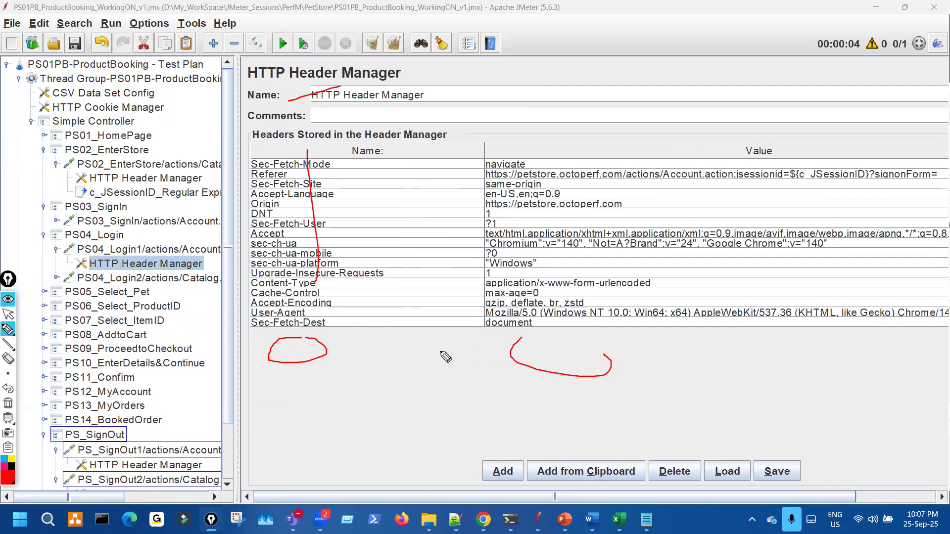
key(ctrl+shift+7)
key(ctrl+shift+2)
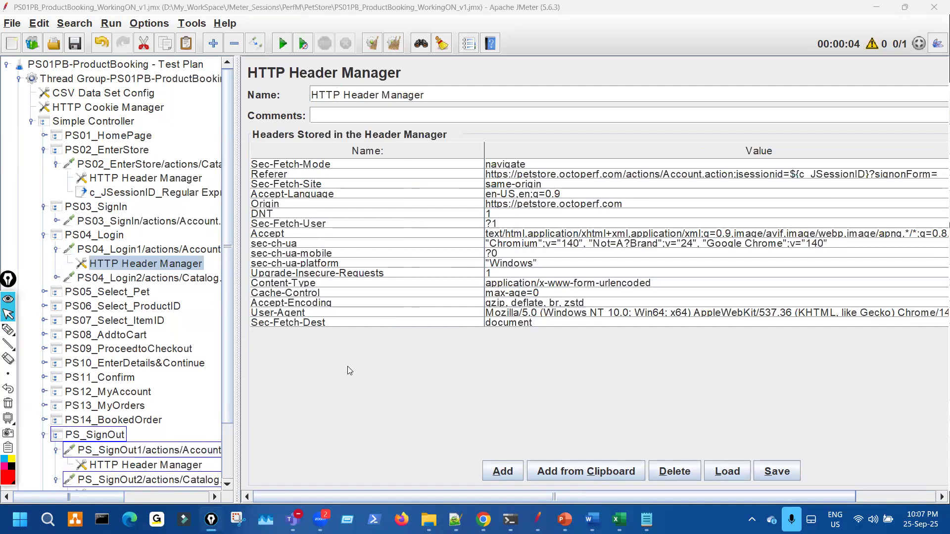
key(ctrl+shift+1)
mouse_move(303, 333)
mouse_down()
mouse_move(277, 346)
mouse_move(307, 332)
mouse_up()
drag(546, 331, 550, 340)
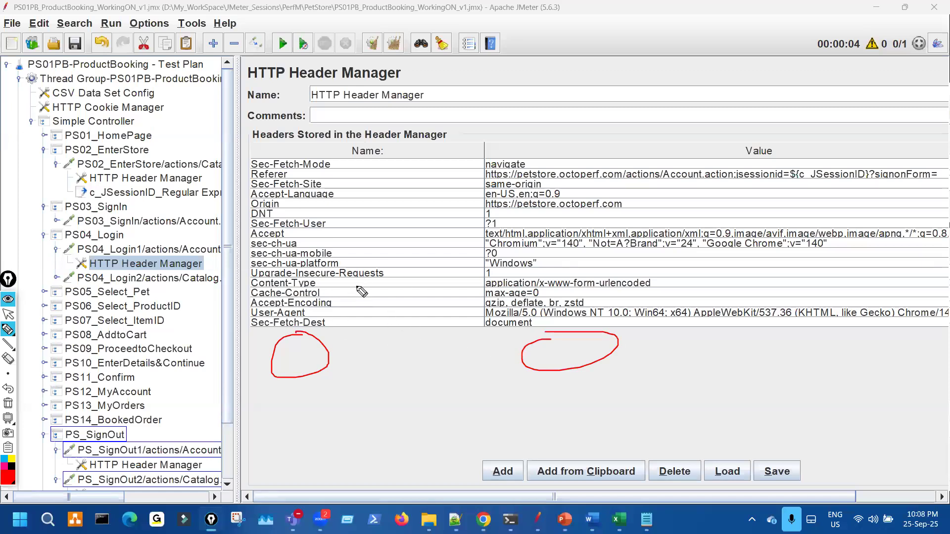
mouse_move(517, 328)
mouse_down()
mouse_move(525, 356)
mouse_move(536, 354)
mouse_up()
key(ctrl+shift+7)
key(ctrl+shift+2)
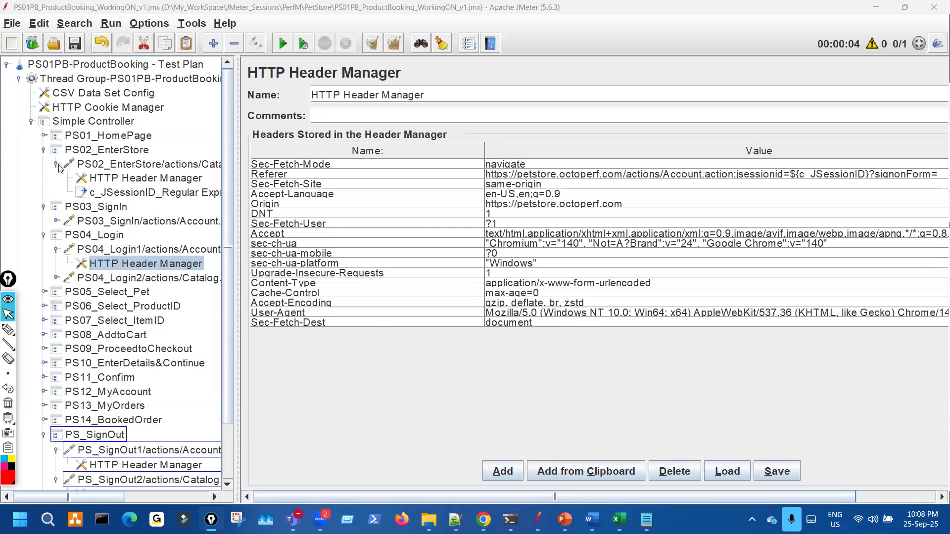
Collapse the PS02_EnterStore, PS03_SignIn, PS04_Login and PS_SignOut transaction controllers in the test plan tree.
click(57, 163)
click(44, 150)
click(44, 165)
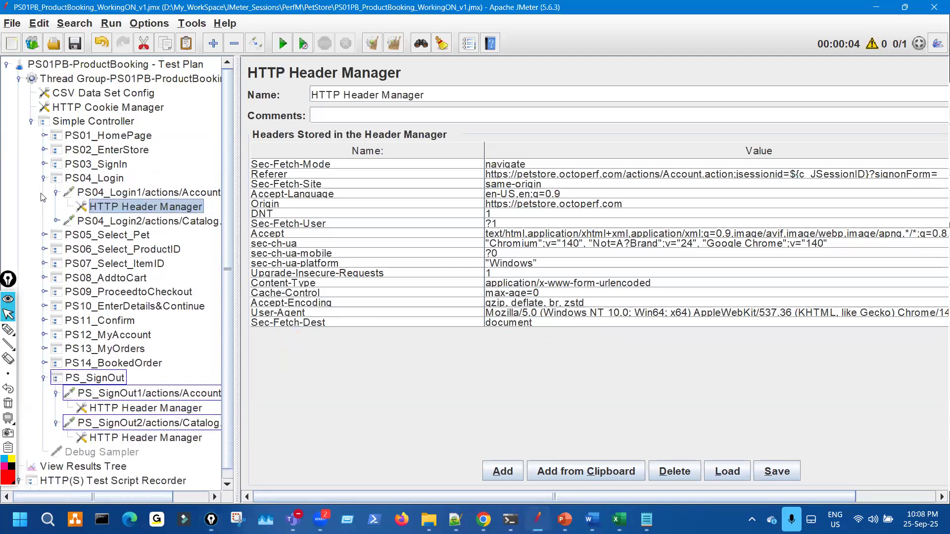
click(44, 178)
click(57, 351)
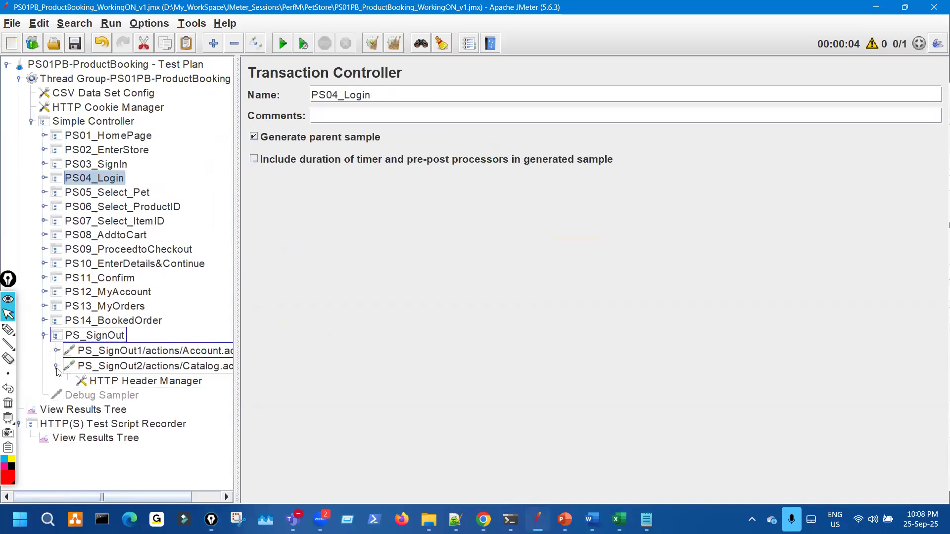
click(44, 335)
Clear all previous results with the plan-level View Results Tree open, and reset the search highlighting in the test plan.
click(126, 365)
drag(239, 225, 193, 202)
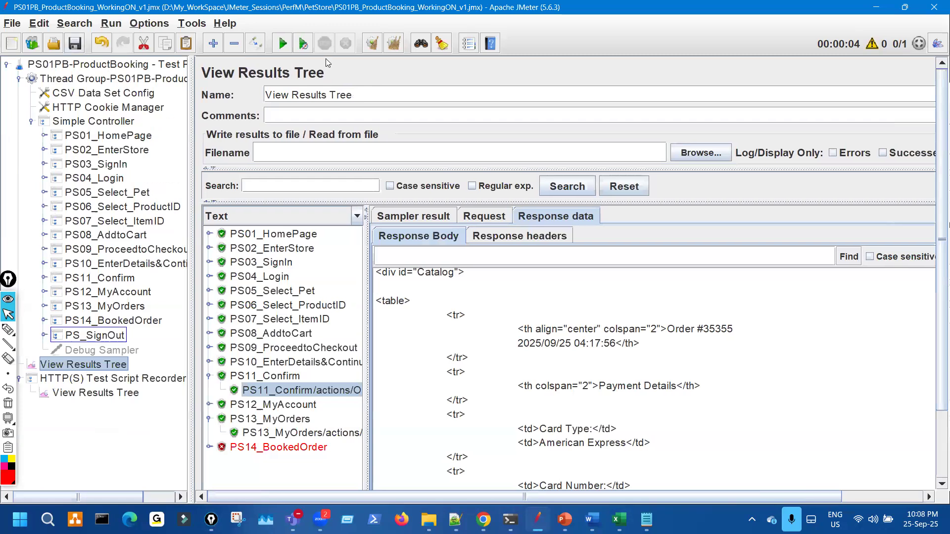
key(ctrl+e)
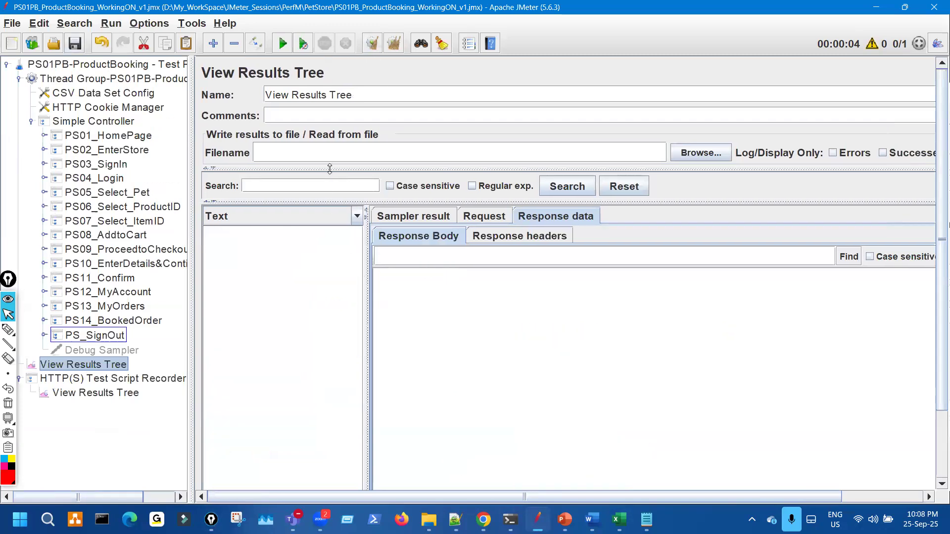
click(439, 46)
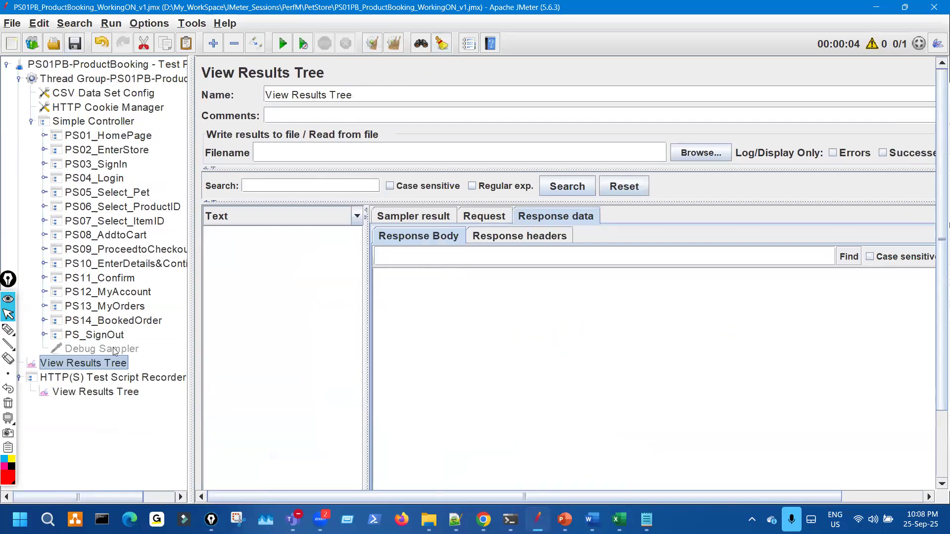
Run the test plan while showing the plan-level View Results Tree with a widened sample list.
click(117, 390)
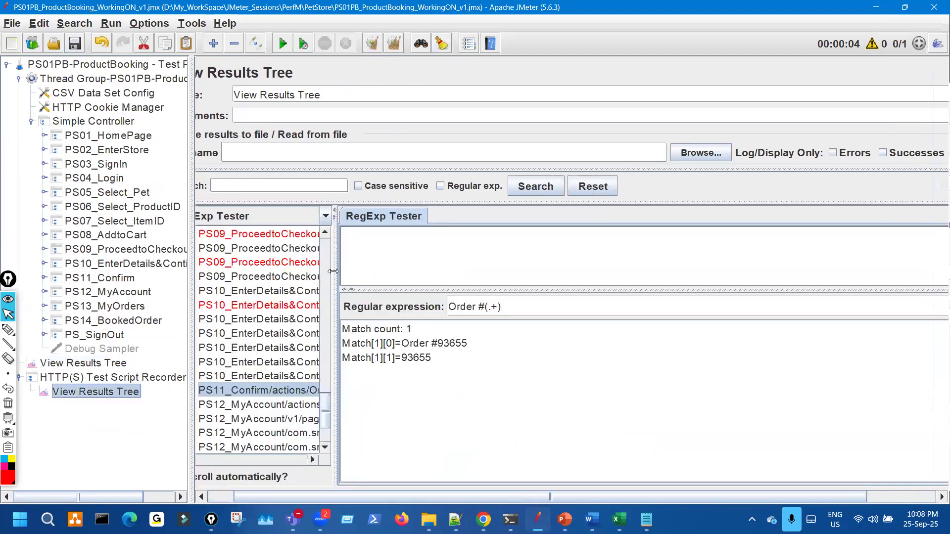
click(122, 361)
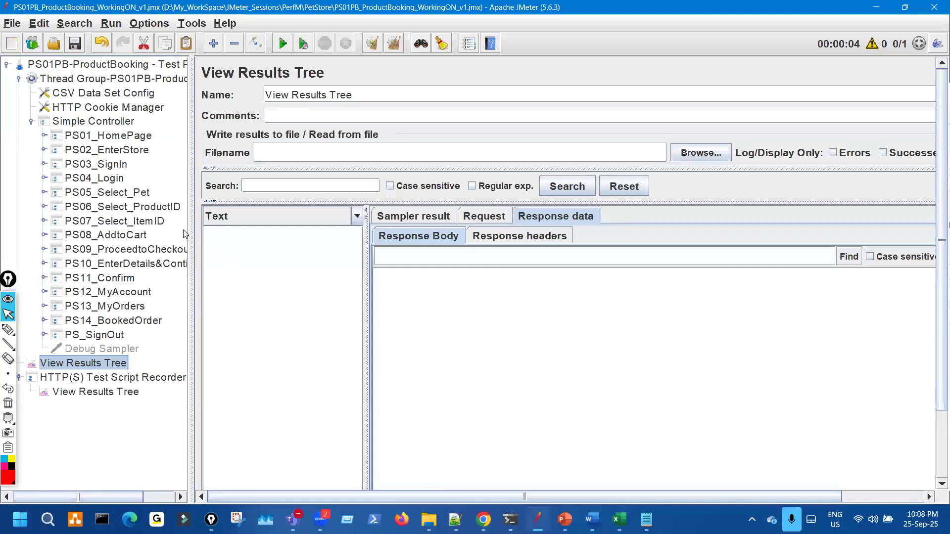
drag(233, 178, 233, 177)
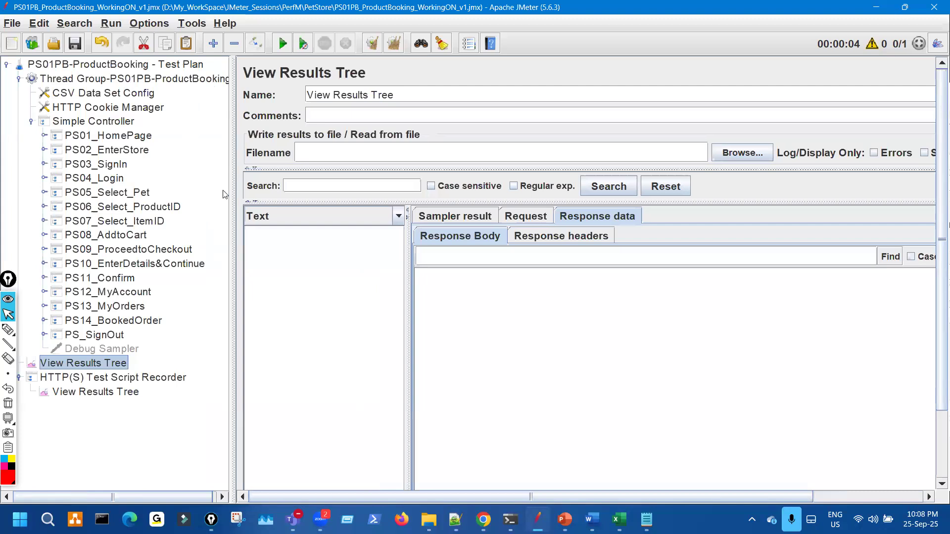
click(283, 43)
drag(488, 267, 488, 267)
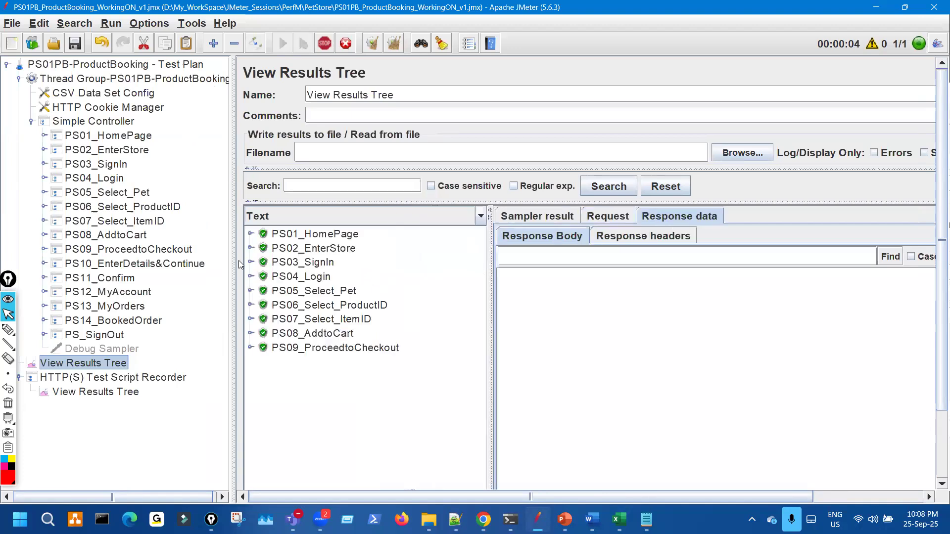
Review the HTTP Header Manager under PS02_EnterStore and the settings of its Catalog.action request.
click(44, 150)
click(56, 165)
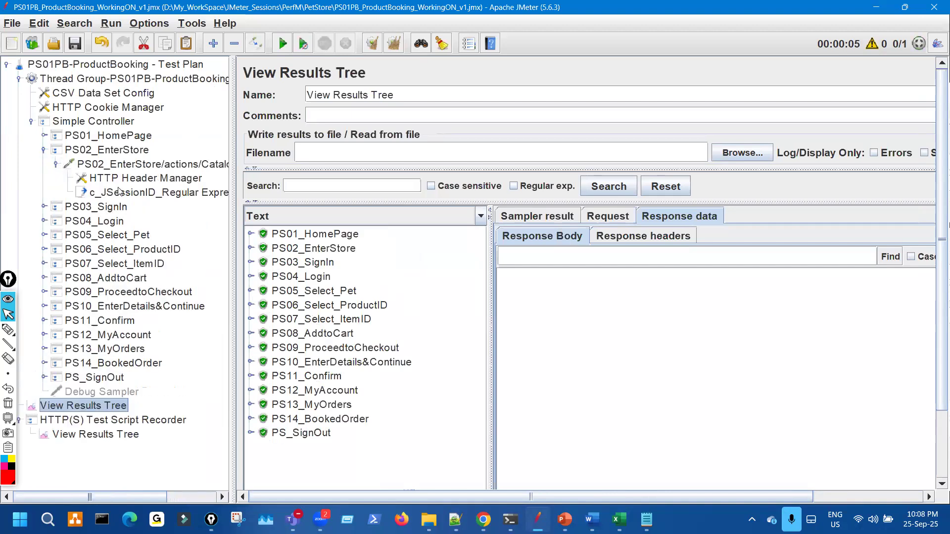
click(148, 179)
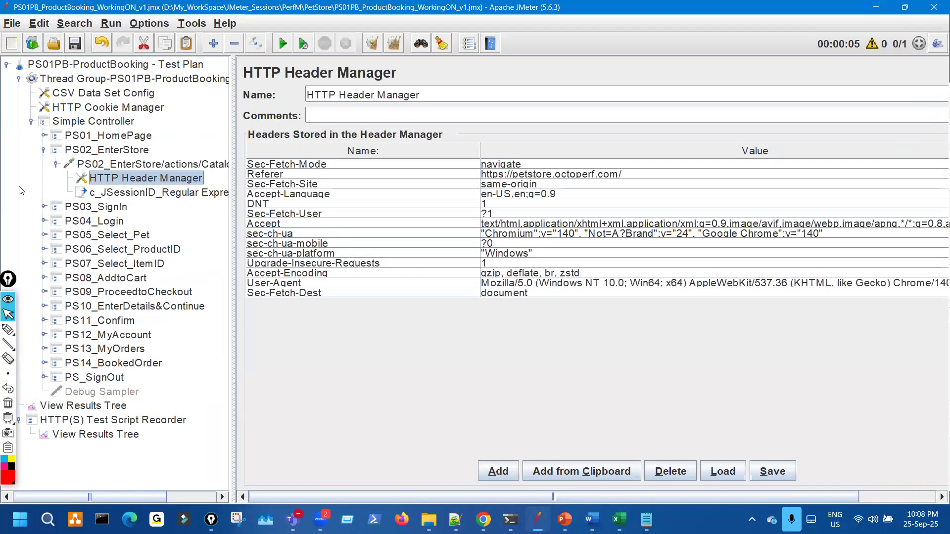
click(57, 168)
click(42, 150)
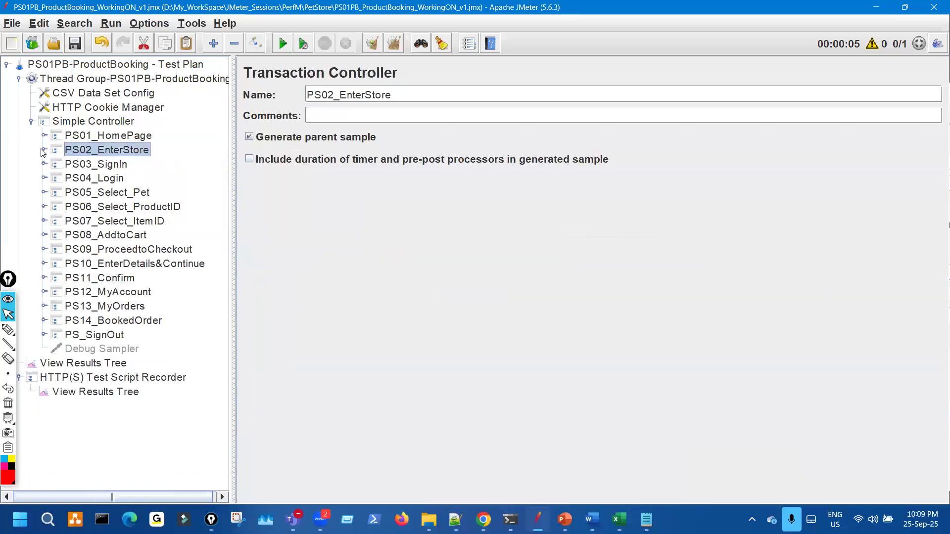
click(43, 150)
click(58, 168)
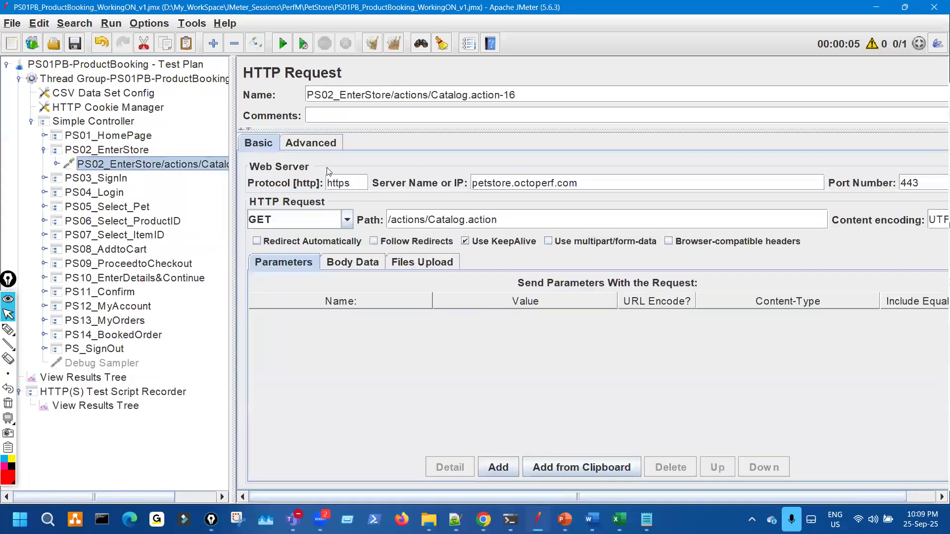
click(57, 166)
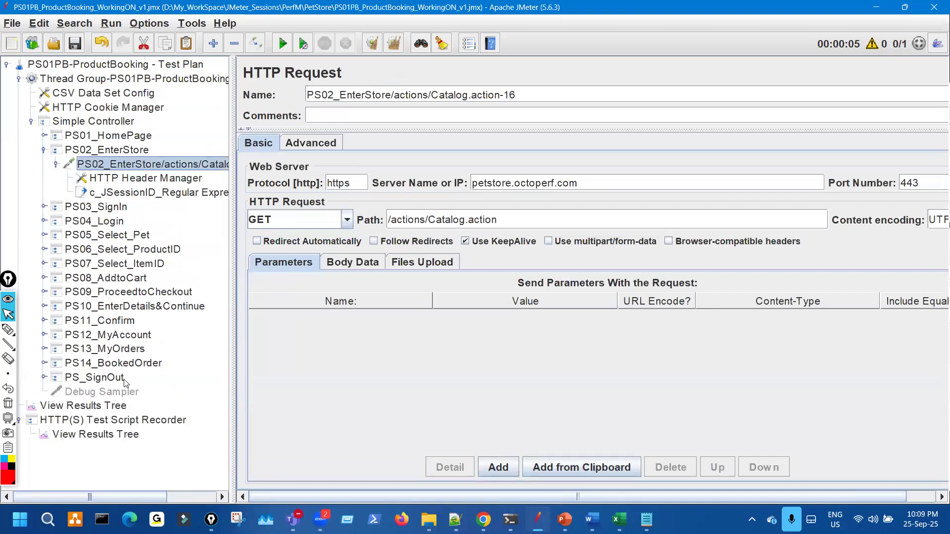
Examine the run's results in View Results Tree, the c_JSessionID extractor and the header list under PS02_EnterStore.
click(85, 407)
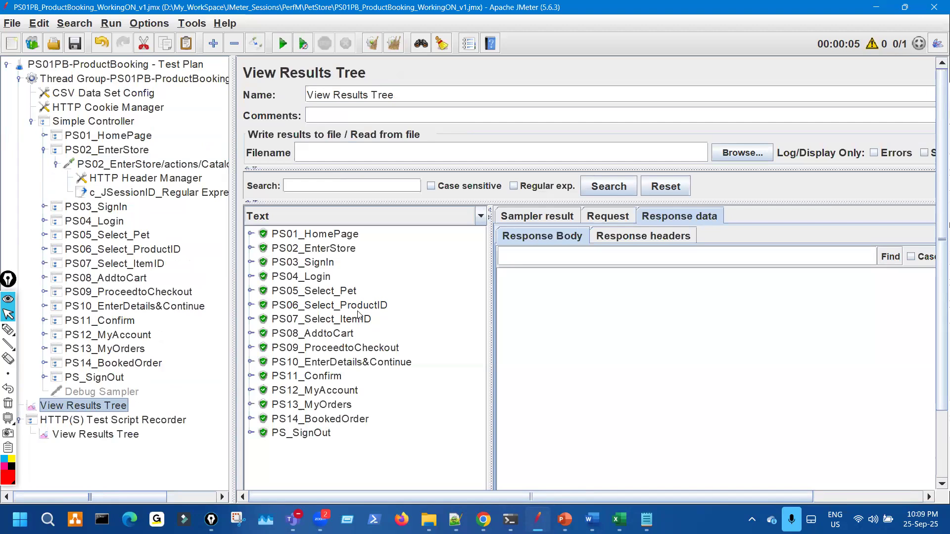
click(159, 196)
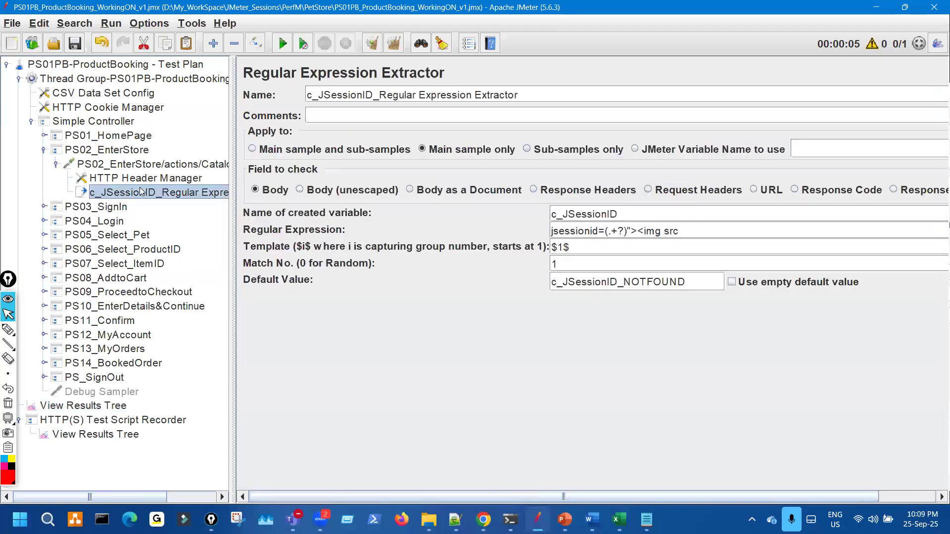
click(55, 164)
click(44, 150)
click(44, 150)
click(56, 164)
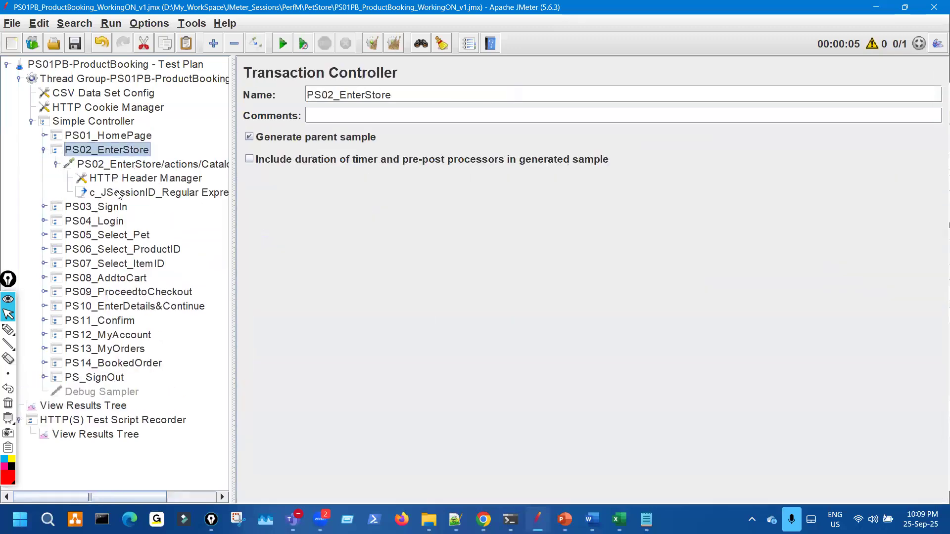
click(147, 181)
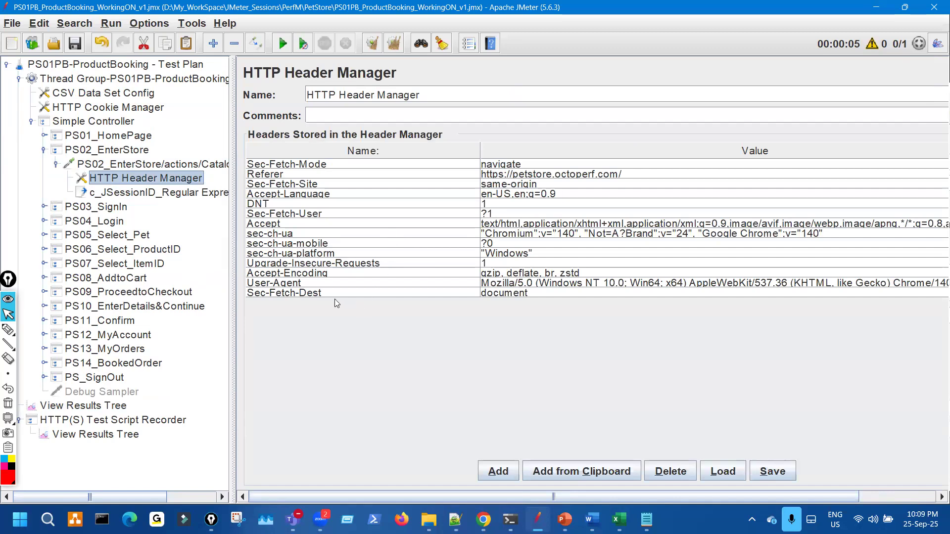
Try out an HTTP Header Manager with one blank header row as the thread group's first element, and remove it again.
click(99, 84)
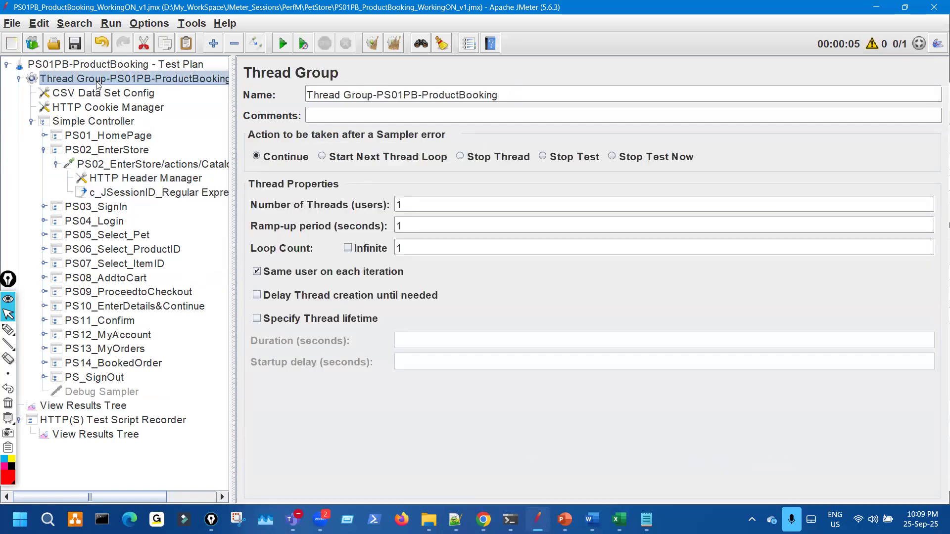
right_click(100, 81)
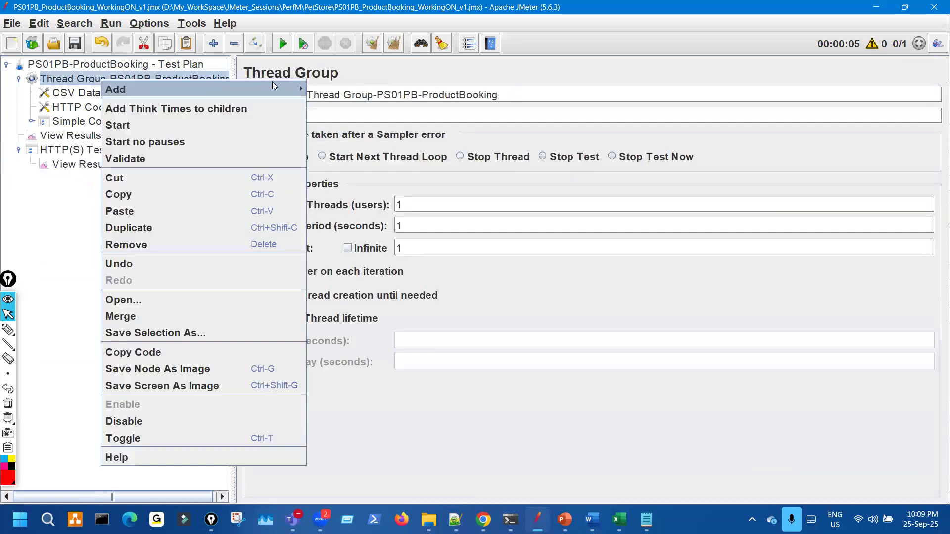
mouse_move(272, 88)
mouse_move(352, 163)
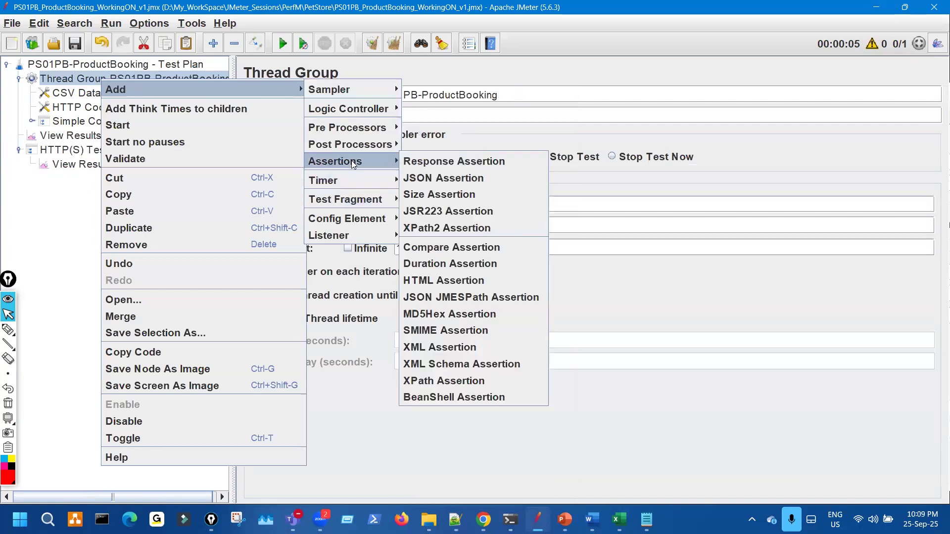
mouse_move(355, 217)
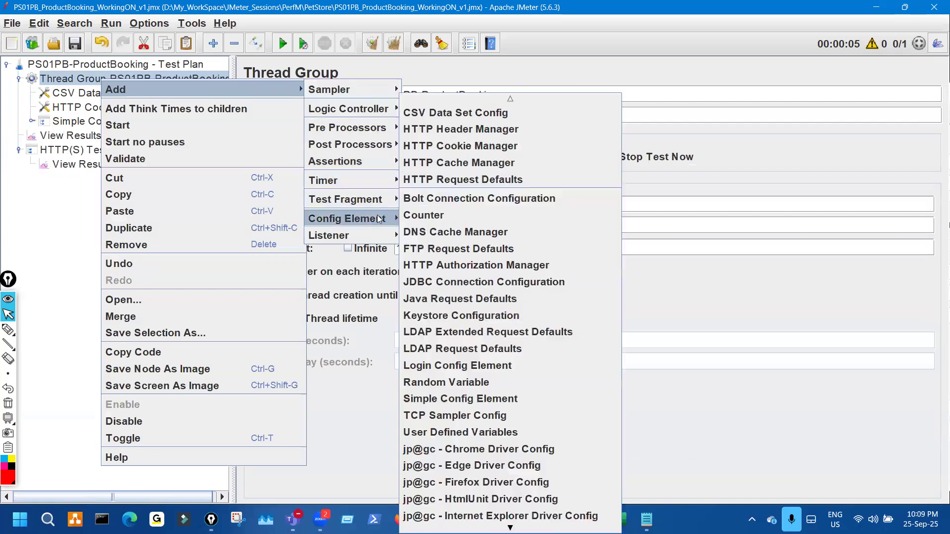
click(448, 129)
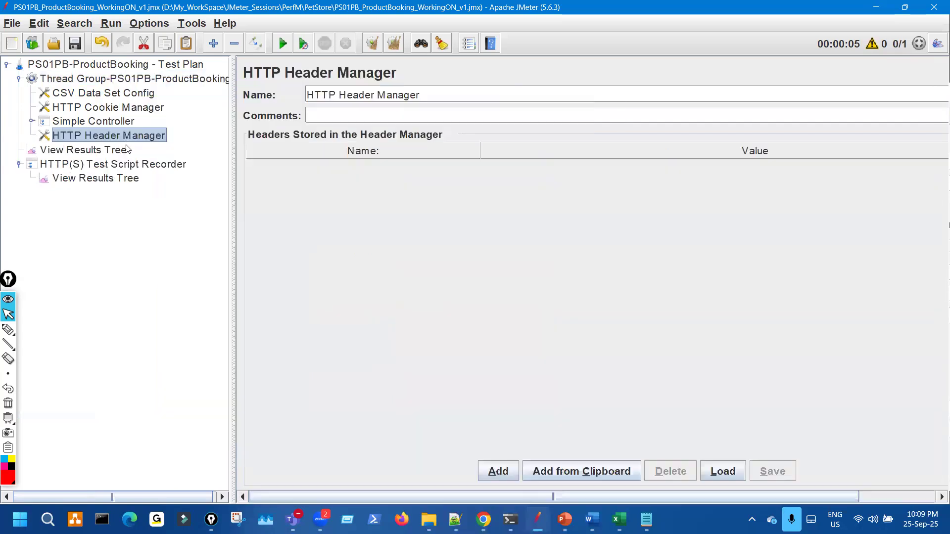
drag(127, 143, 129, 93)
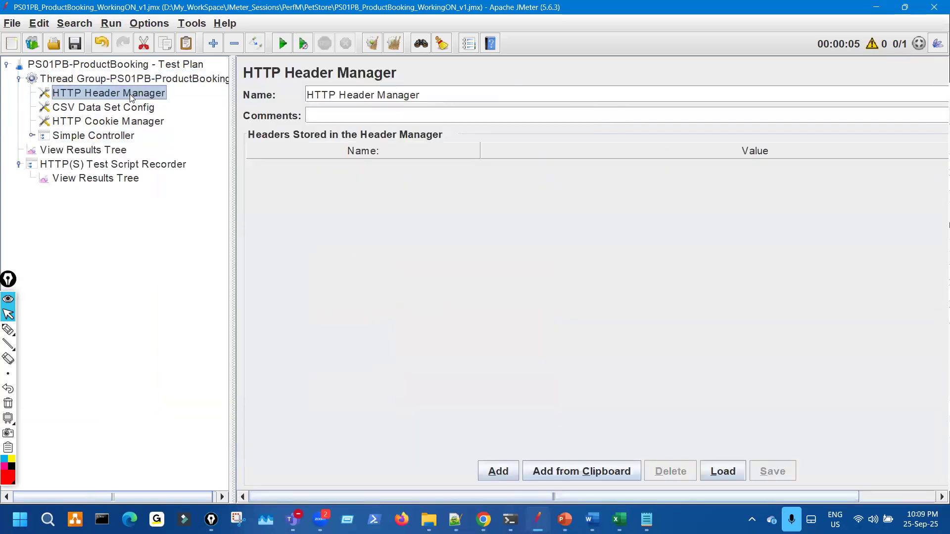
click(497, 472)
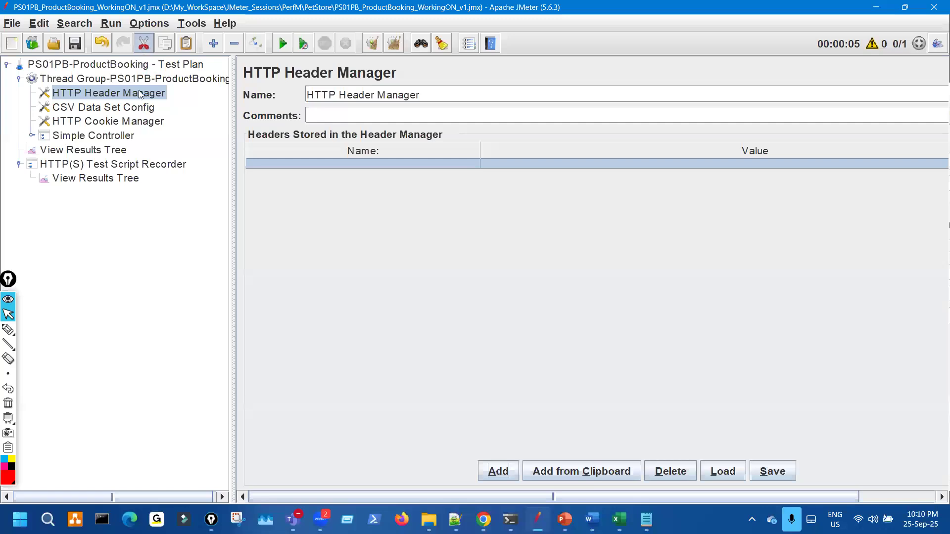
click(143, 44)
Expand the Simple Controller, collapse PS02_EnterStore and review the run's samples in the plan-level View Results Tree.
click(31, 120)
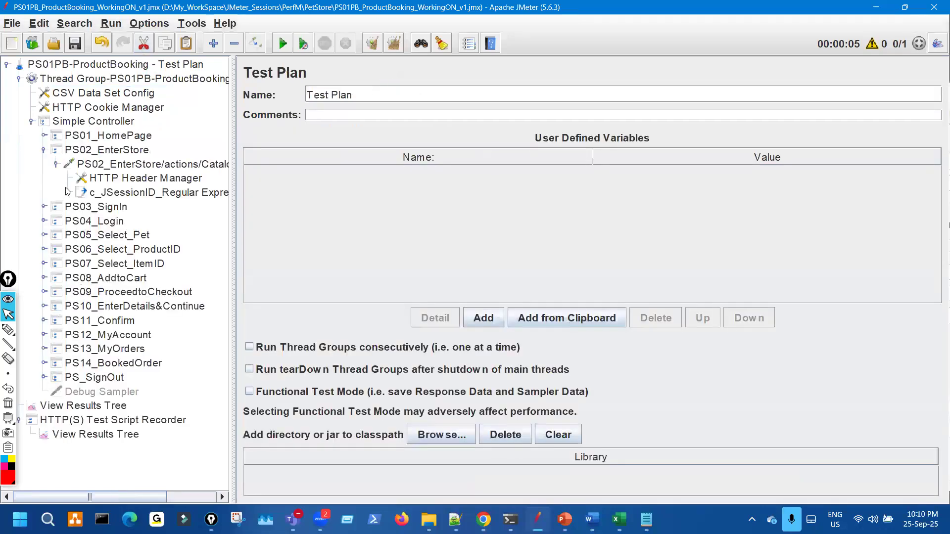
click(44, 151)
click(113, 363)
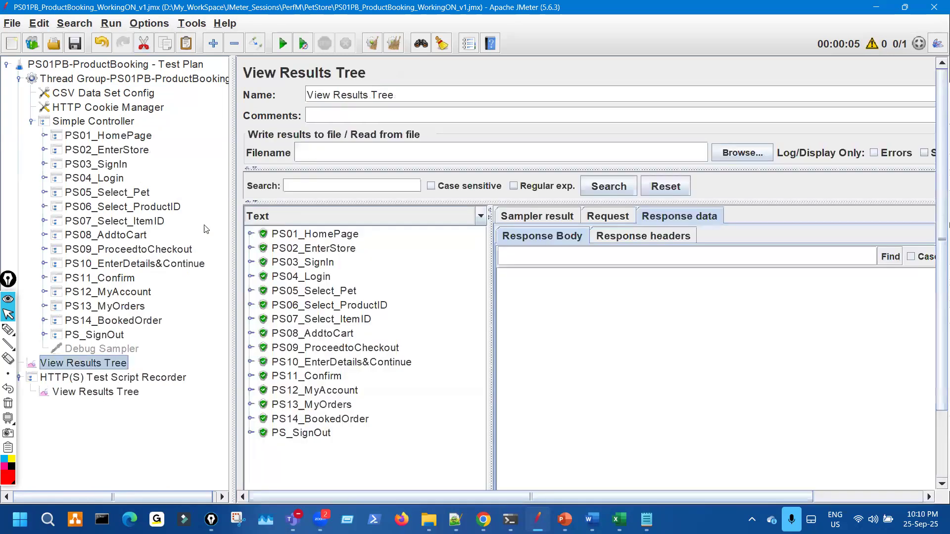
Render the PS11_Confirm Order.action response as HTML in View Results Tree and check its order number.
drag(233, 174, 144, 163)
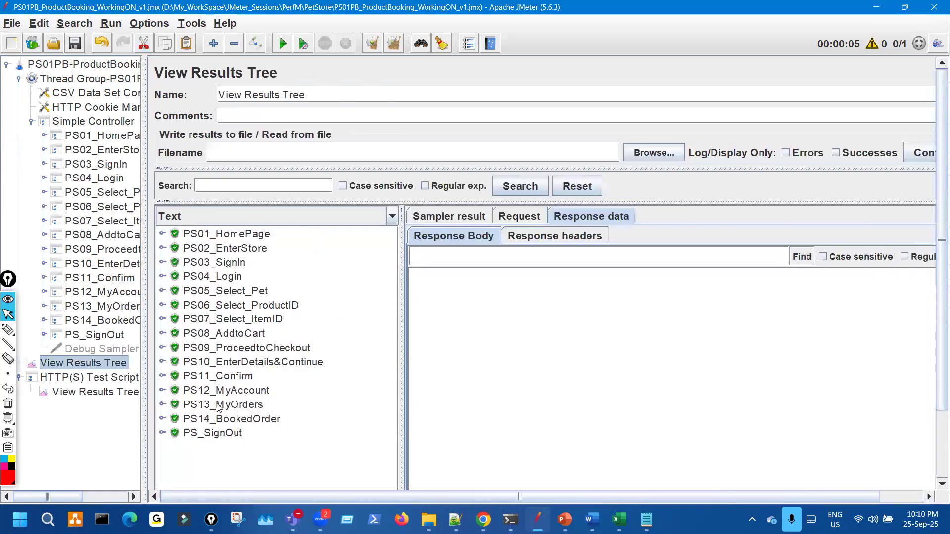
click(162, 376)
click(299, 389)
click(394, 216)
scroll(297, 297, down, 2)
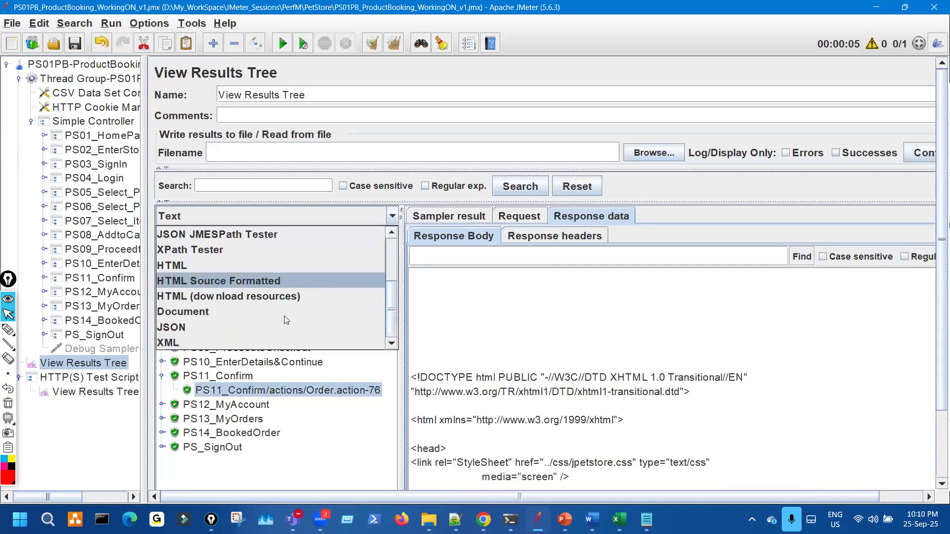
click(270, 265)
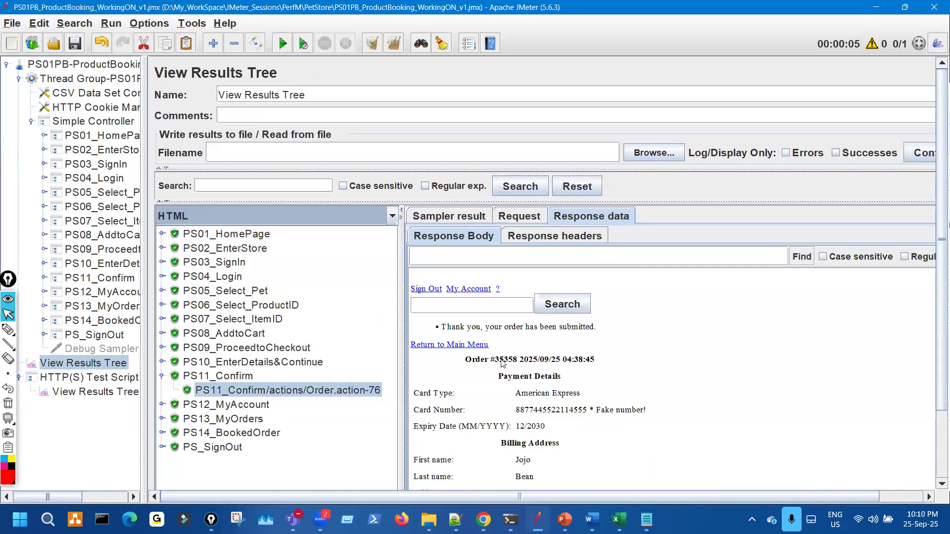
drag(502, 364, 514, 365)
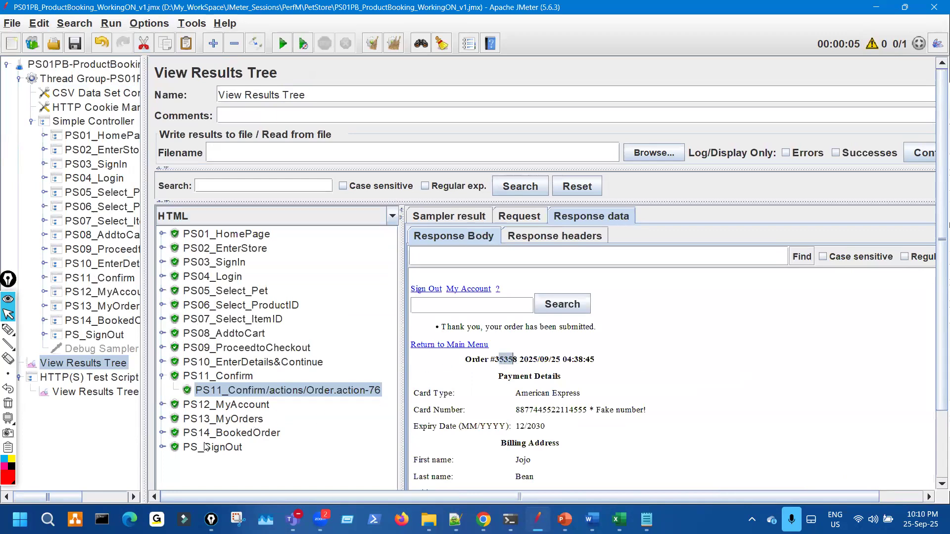
Inspect the request body of the PS14_BookedOrder sample and check the orderId in its URL.
click(162, 433)
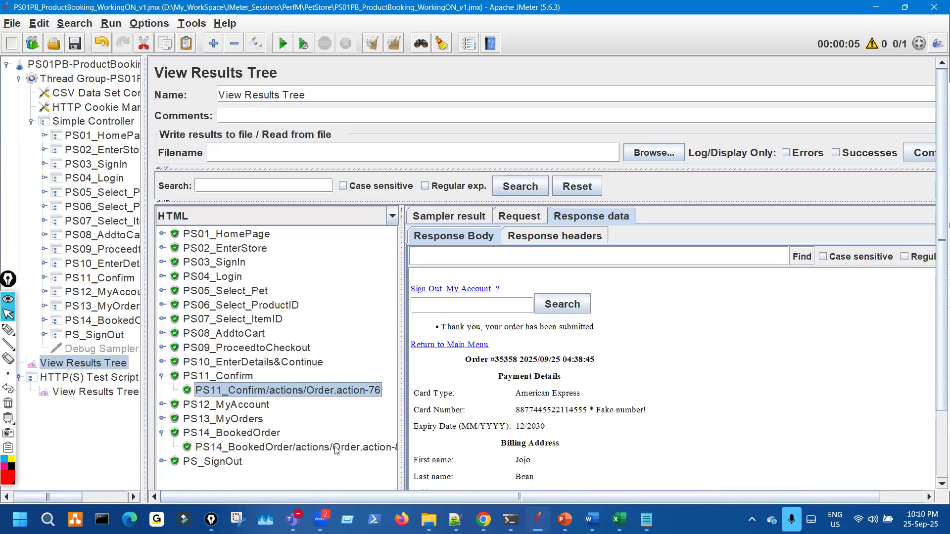
click(297, 446)
click(528, 221)
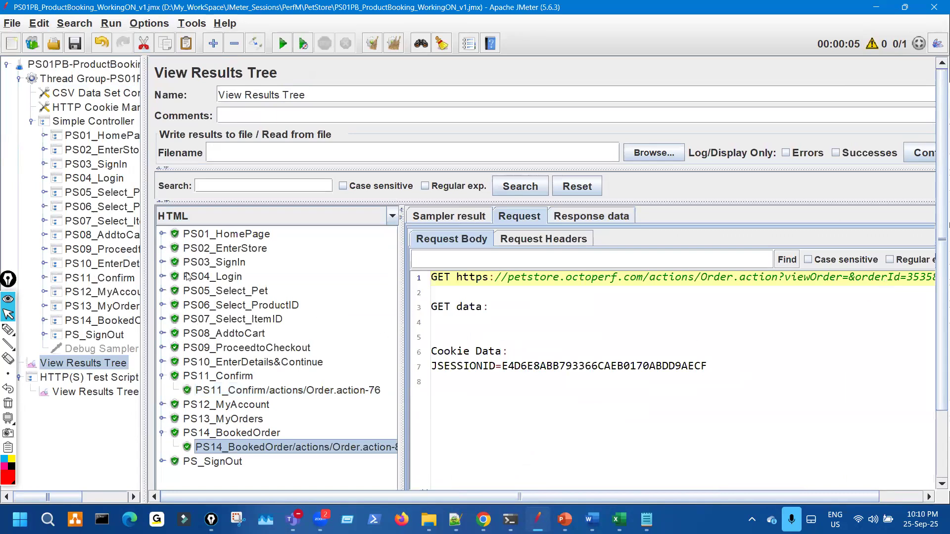
drag(144, 212, 93, 212)
drag(353, 271, 272, 269)
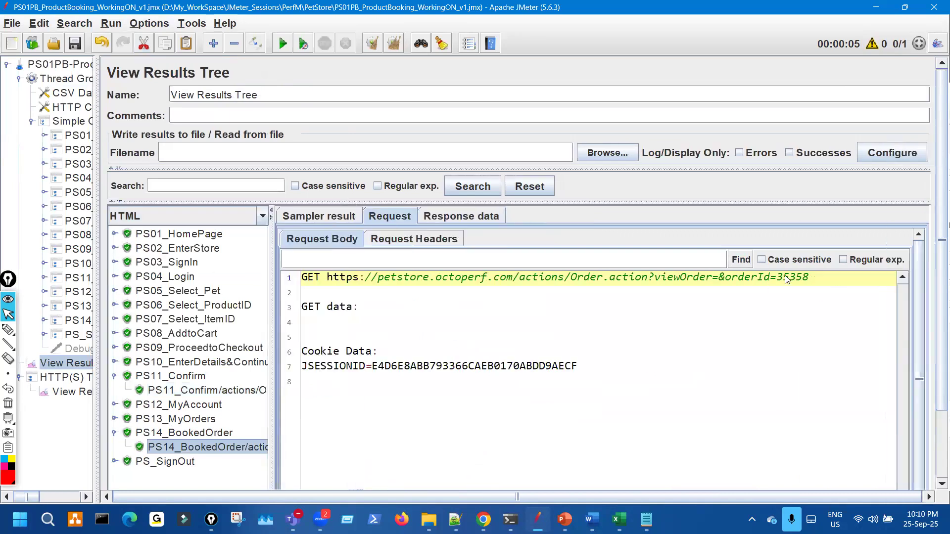
drag(783, 278, 821, 278)
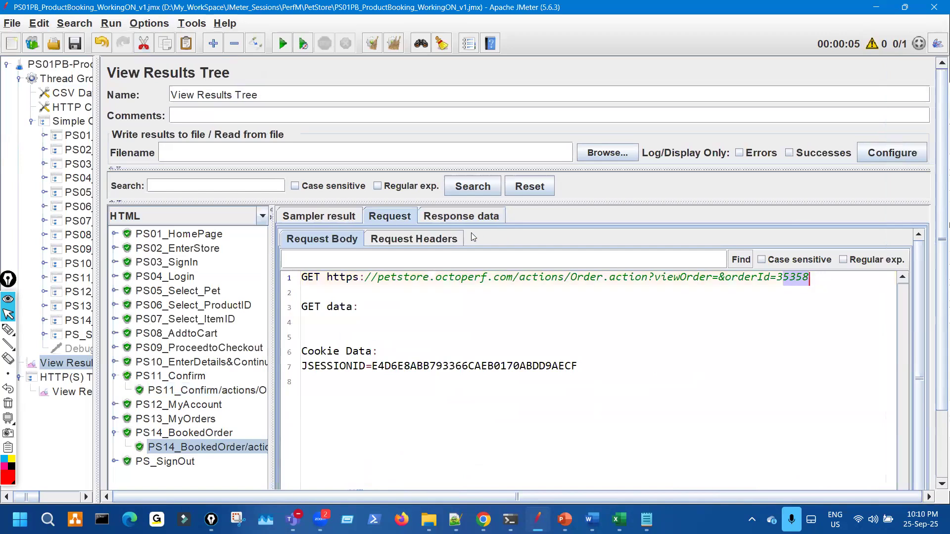
Set the thread group's number of threads (users) to 2.
click(83, 84)
click(293, 207)
key(BackSpace)
text(2)
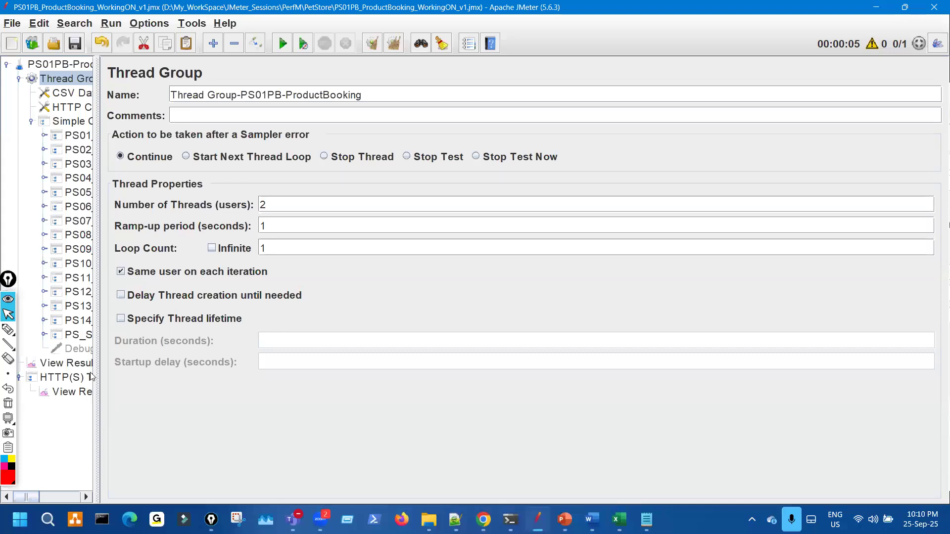
Clear all previous results from the plan-level View Results Tree and run the test plan again.
click(82, 366)
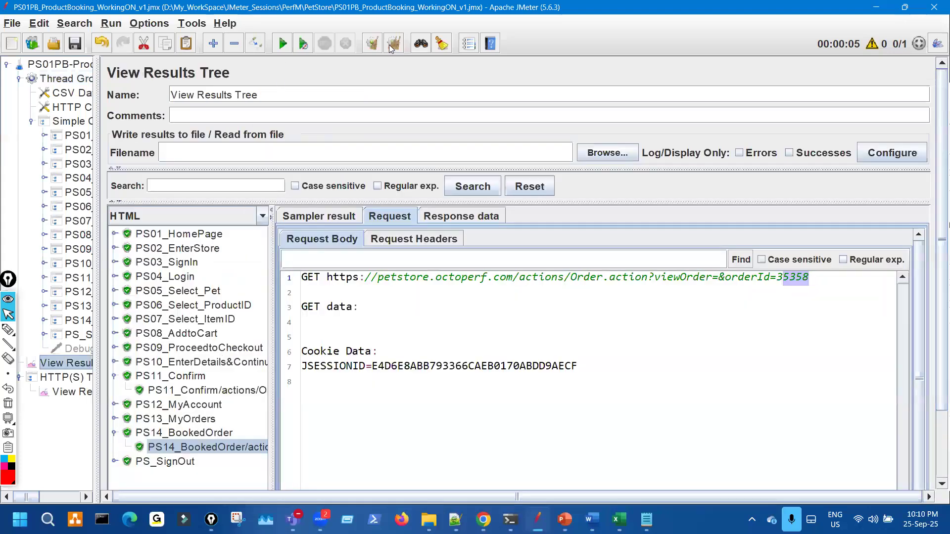
key(ctrl+e)
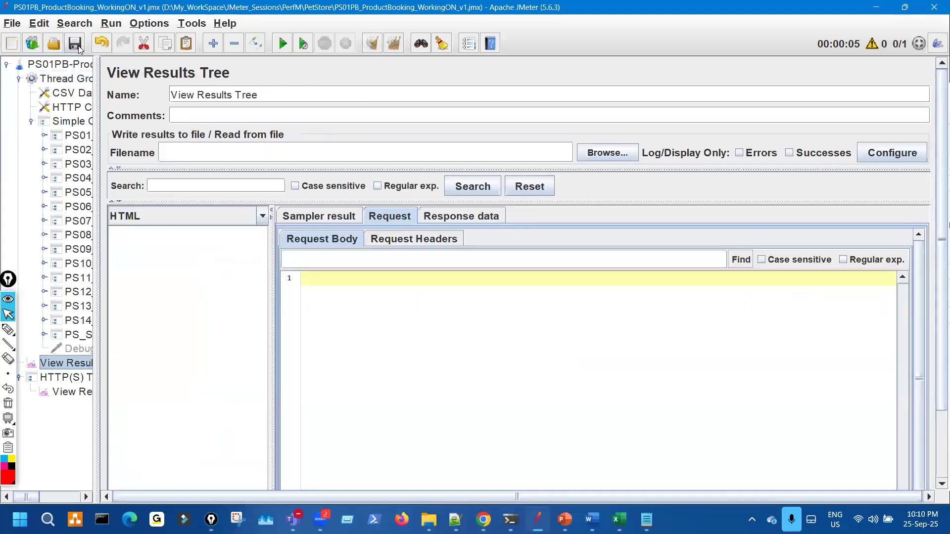
click(283, 45)
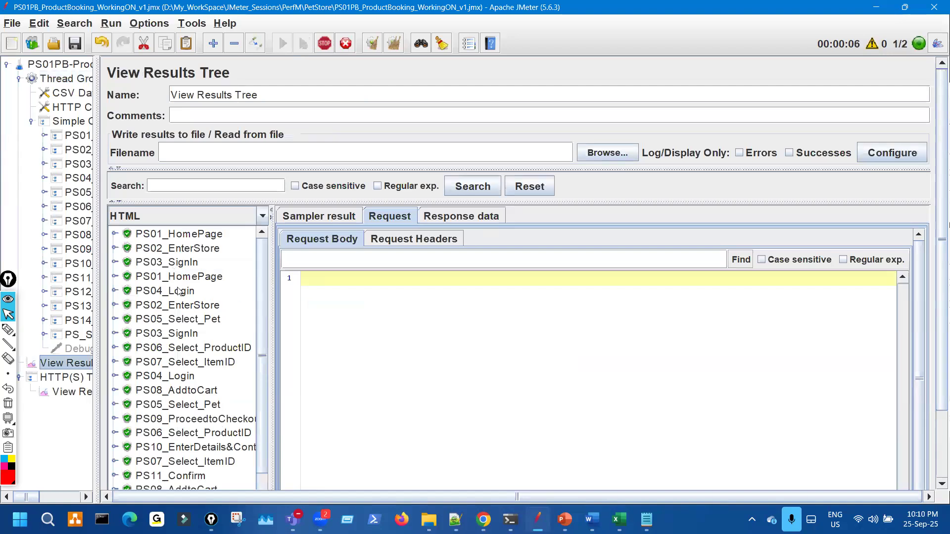
Review the two-user run's samples and check the thread name and order number of the first PS11_Confirm request.
scroll(191, 302, down, 1)
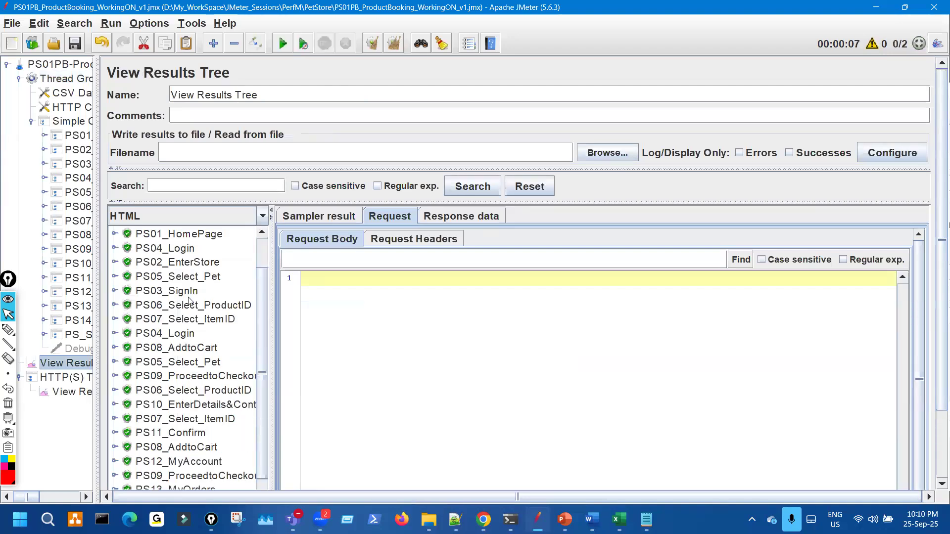
scroll(191, 302, up, 1)
scroll(190, 302, down, 3)
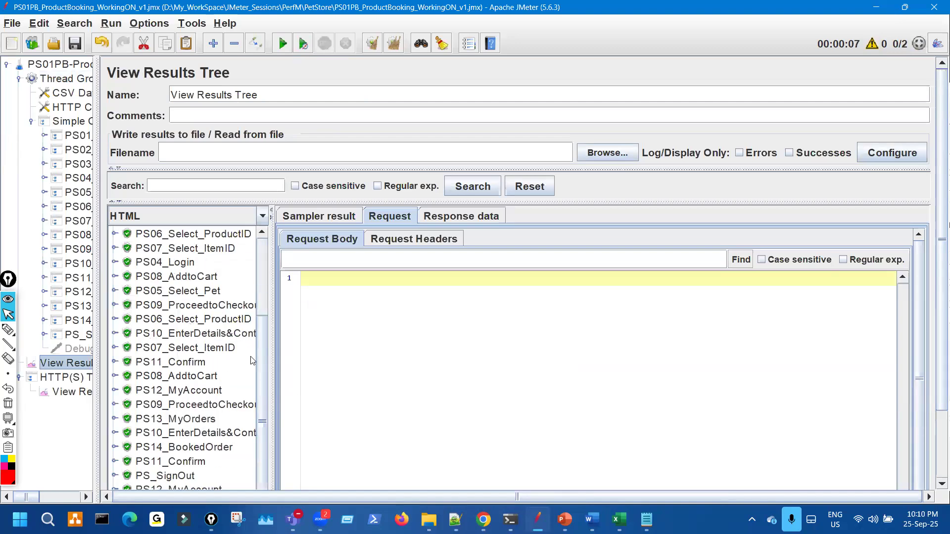
drag(274, 317, 337, 316)
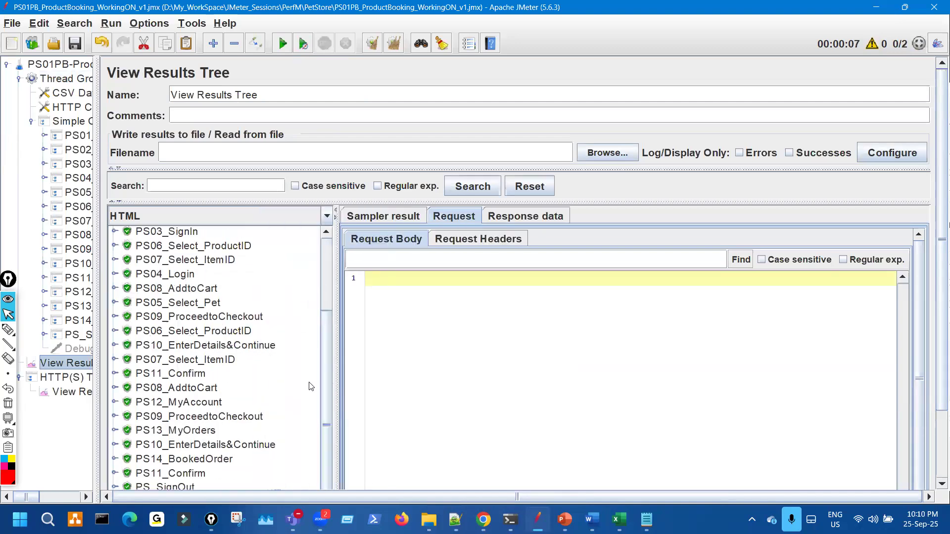
scroll(935, 411, down, 3)
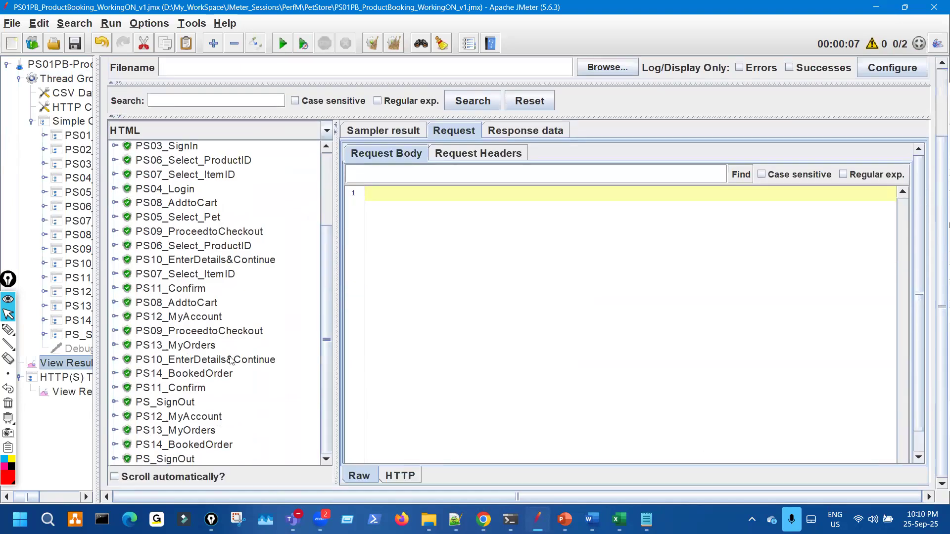
click(124, 290)
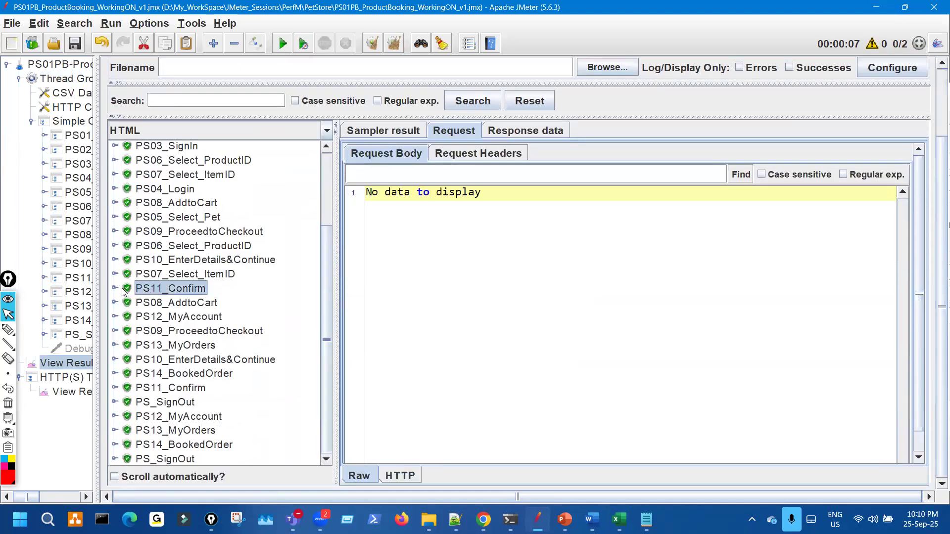
click(116, 289)
click(272, 301)
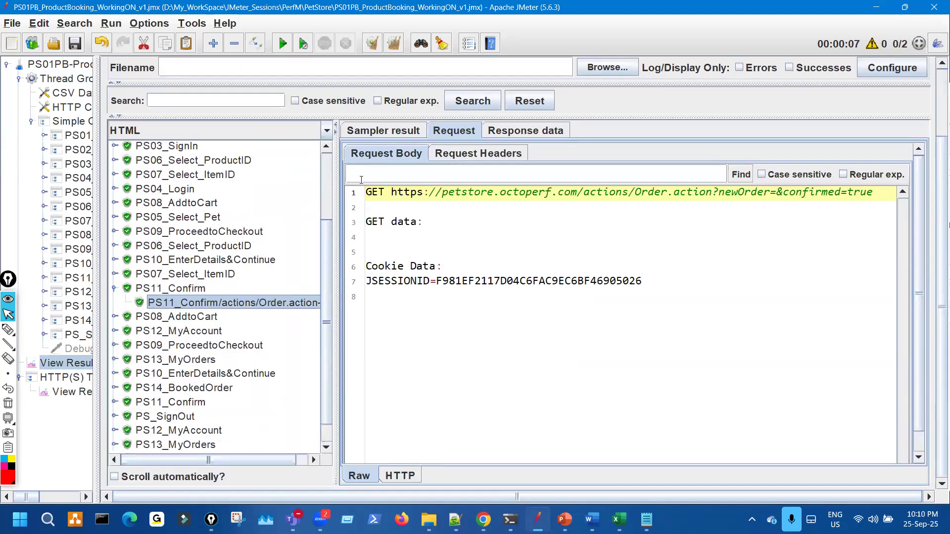
click(381, 129)
click(527, 132)
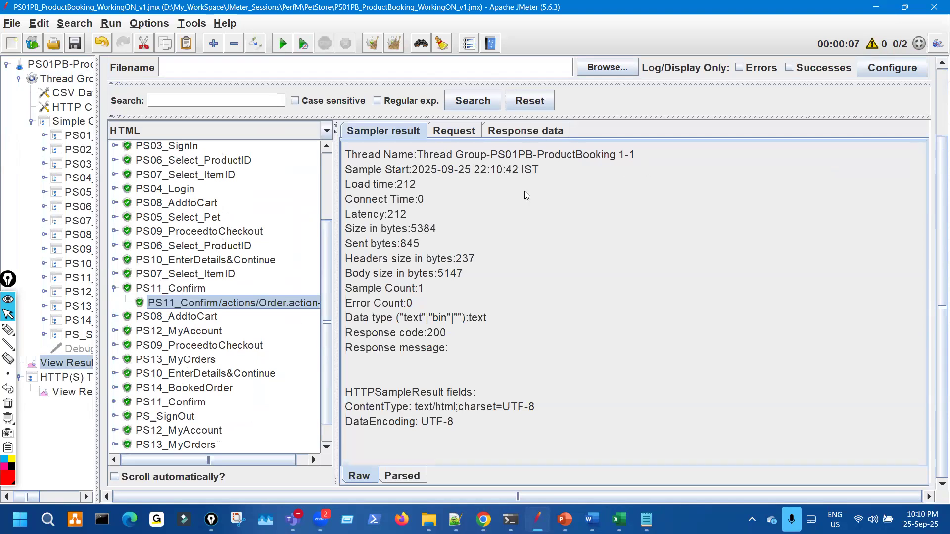
drag(429, 276, 459, 277)
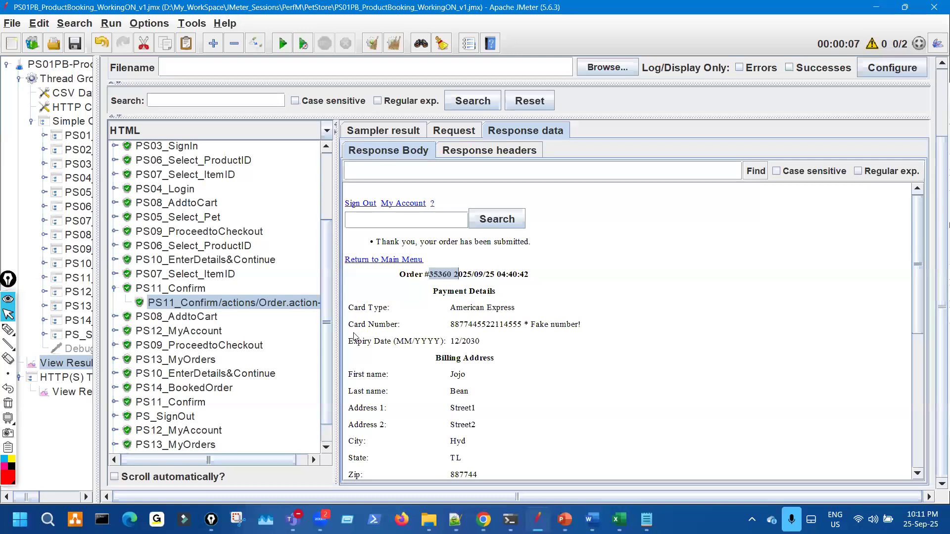
click(319, 365)
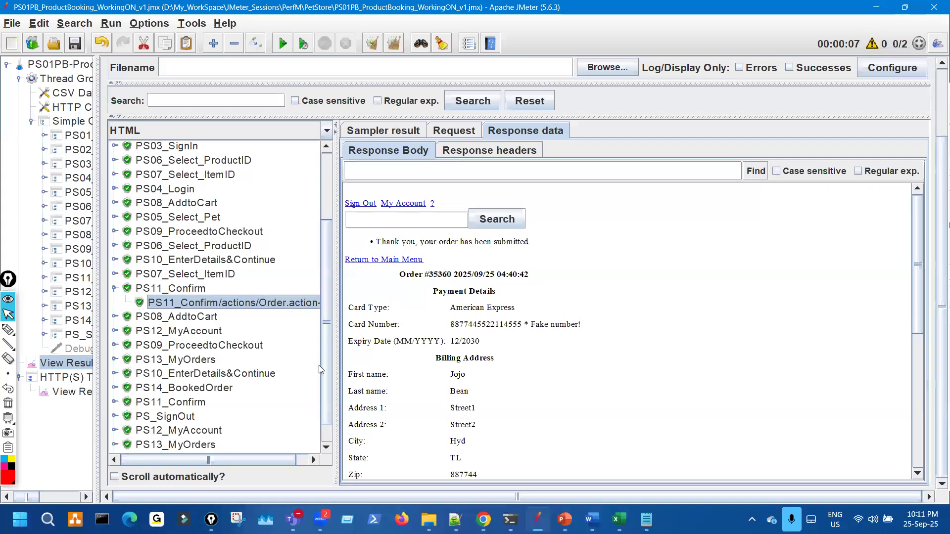
Examine the request body and sampler result of the first PS14_BookedOrder sample.
scroll(324, 375, down, 1)
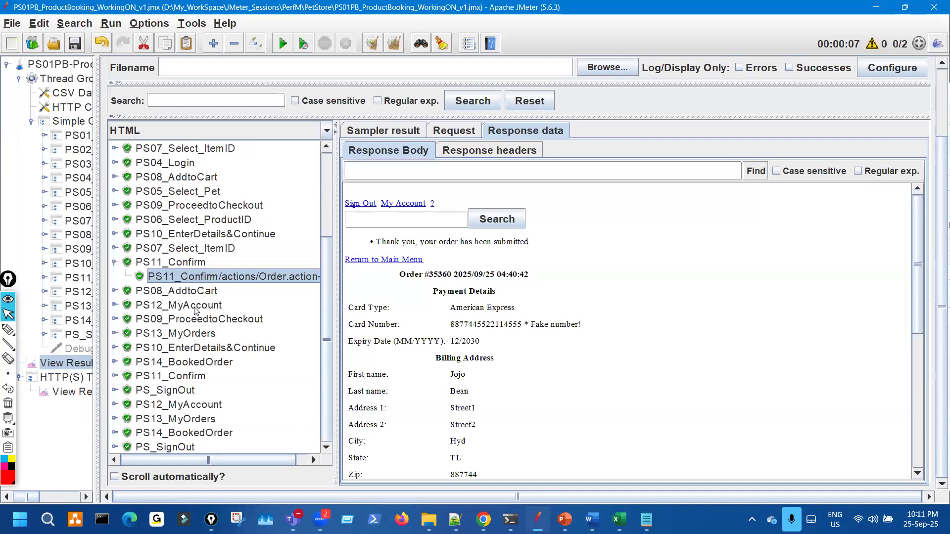
click(195, 366)
click(114, 362)
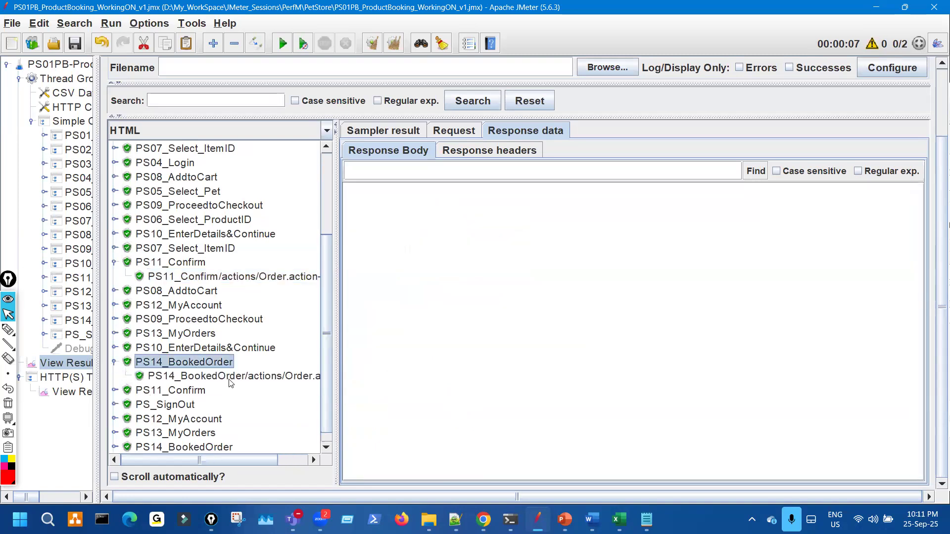
click(229, 377)
click(450, 134)
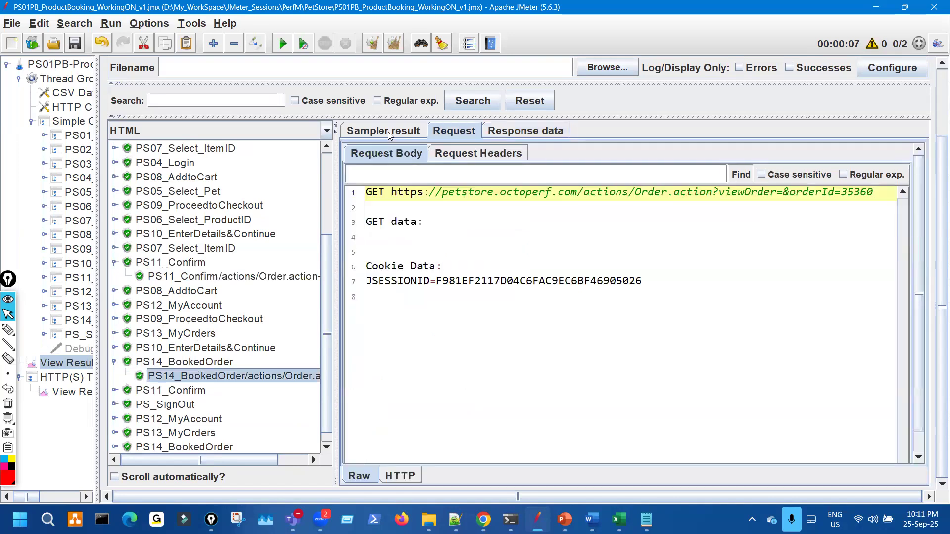
click(389, 132)
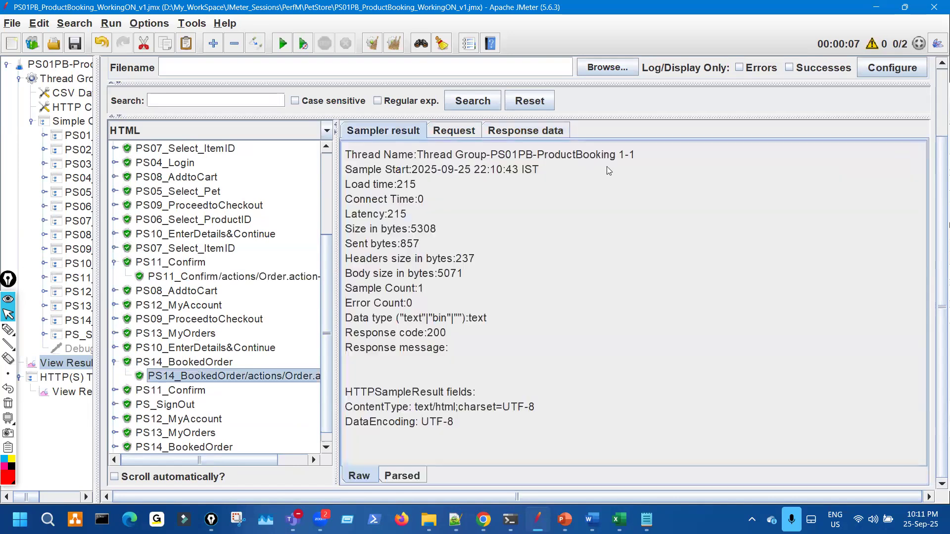
Compare the order number in the first PS11_Confirm response with the first PS14_BookedOrder response and its requested orderId.
click(258, 277)
click(531, 131)
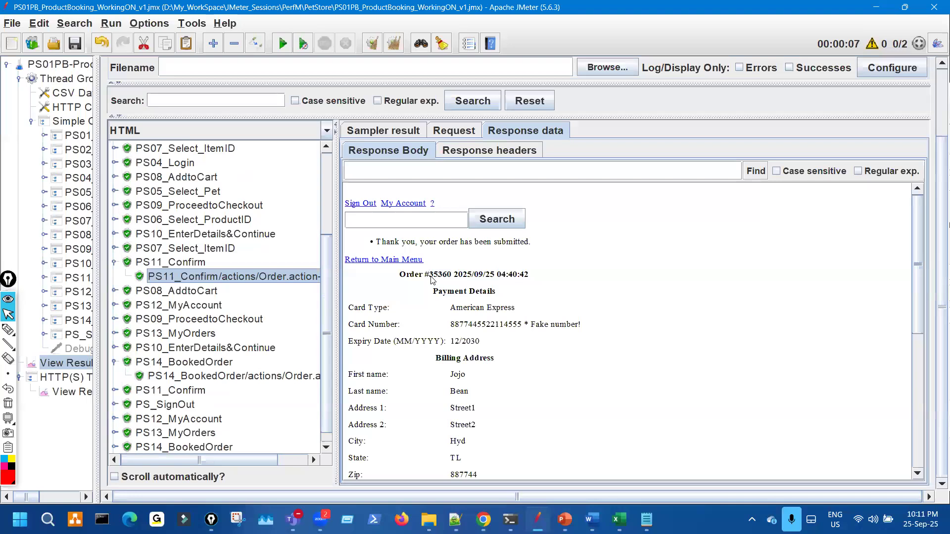
click(278, 378)
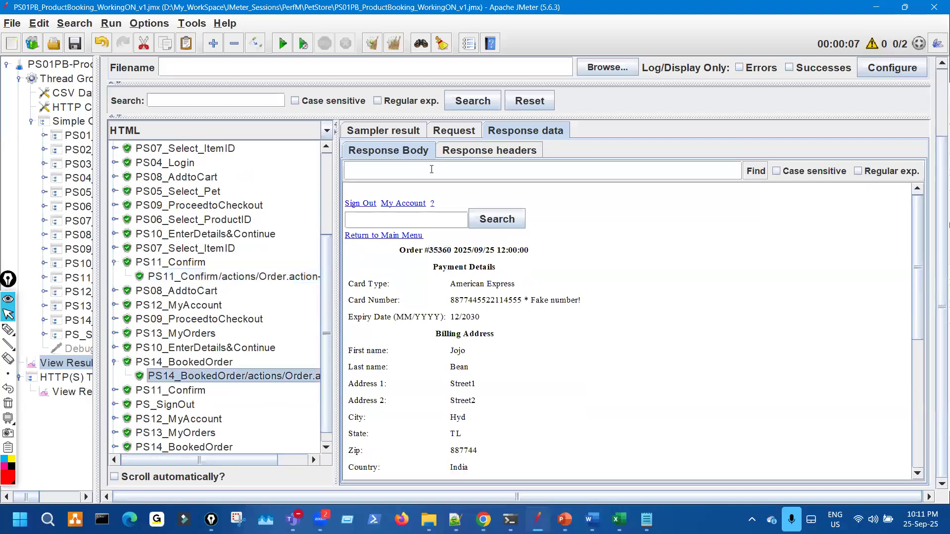
click(452, 135)
drag(847, 192, 875, 192)
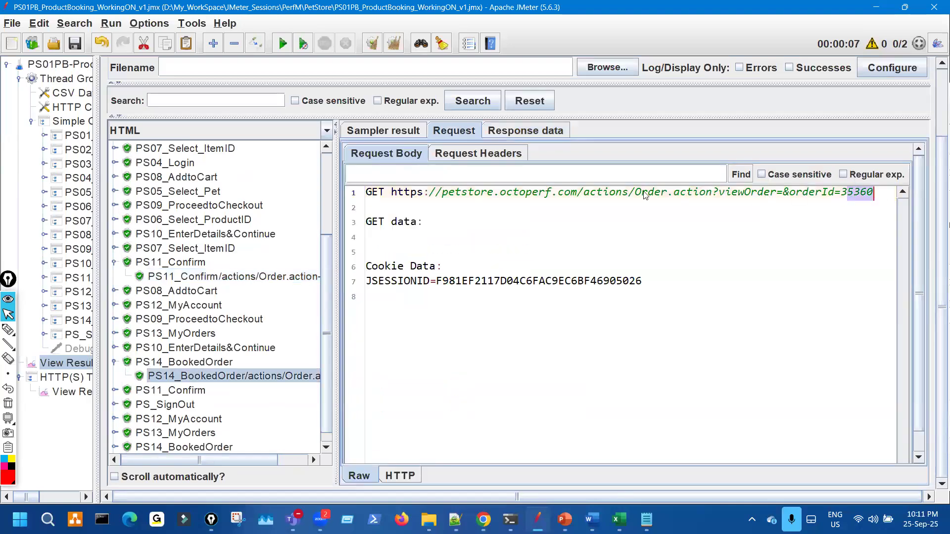
Check the thread name and the response's order number for the second PS11_Confirm sample.
scroll(271, 328, down, 1)
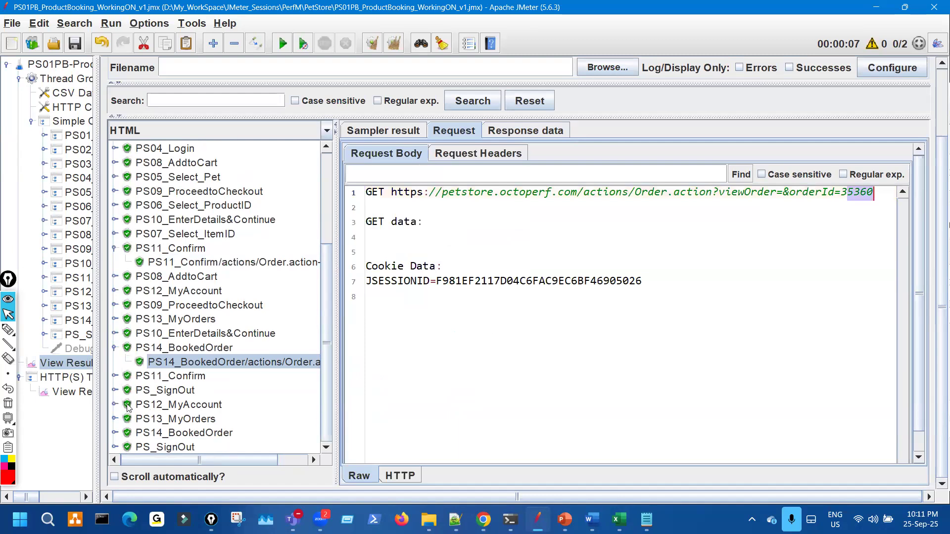
click(114, 377)
click(248, 391)
click(384, 133)
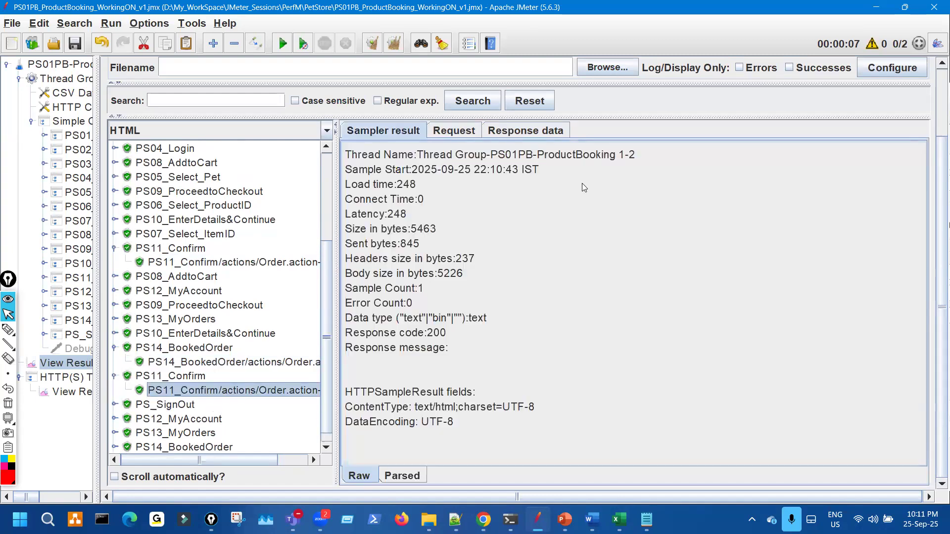
click(526, 131)
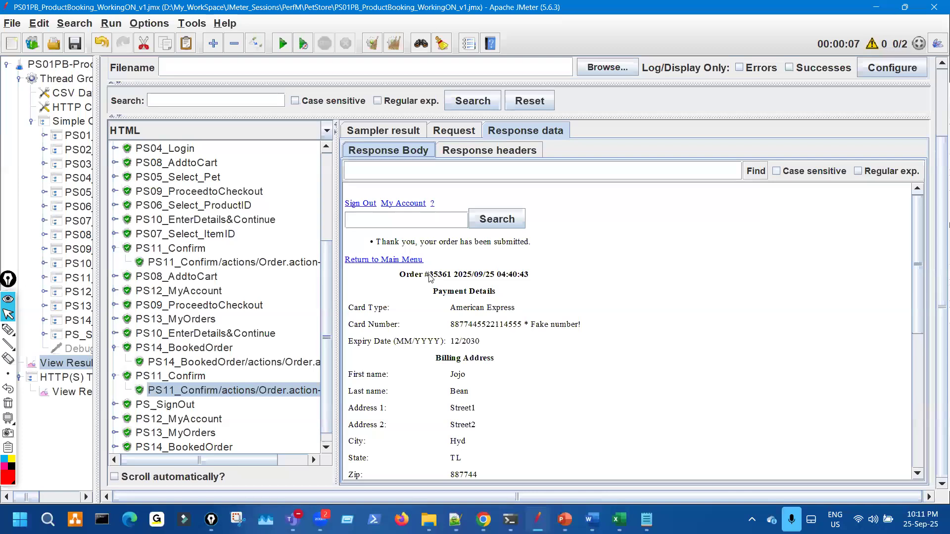
drag(469, 276, 429, 275)
Check the orderId requested by the second PS14_BookedOrder sample and review the order details in its response.
scroll(193, 437, down, 1)
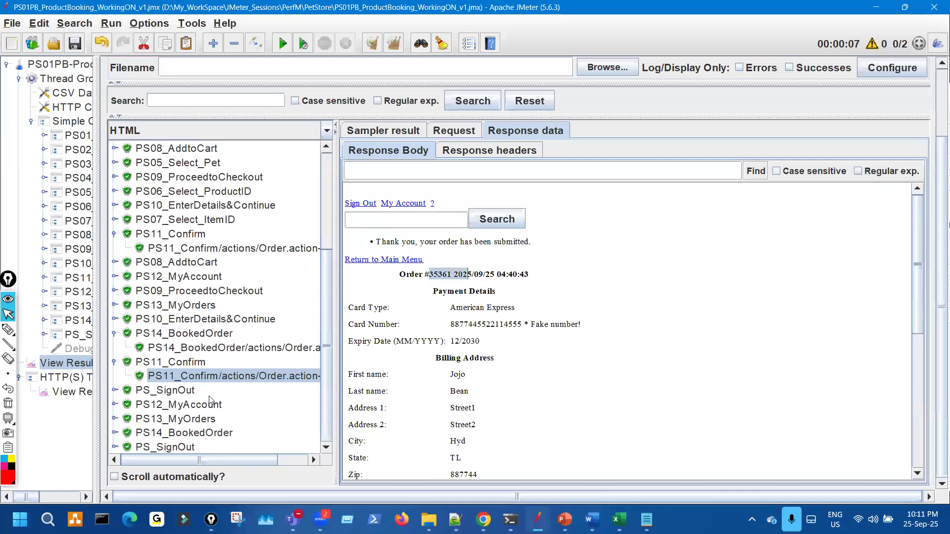
click(184, 433)
click(114, 433)
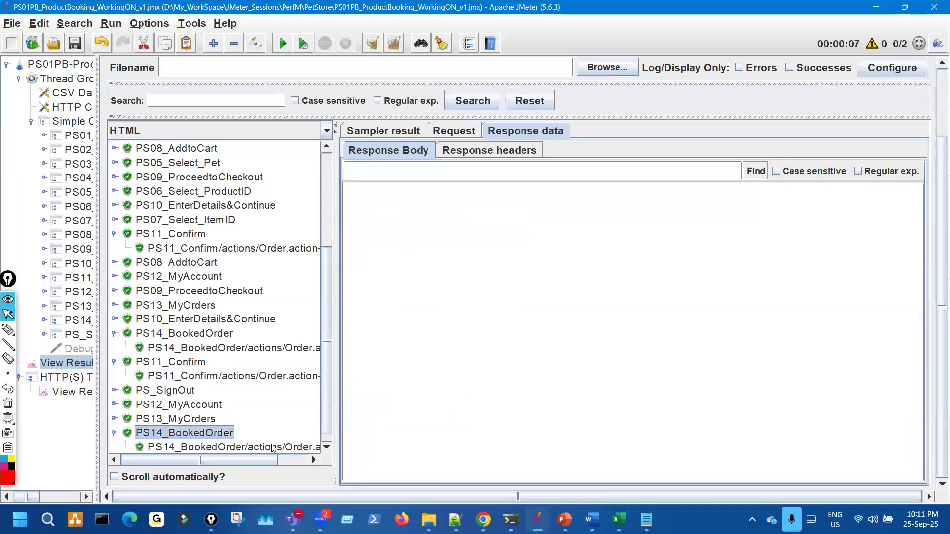
click(233, 448)
click(443, 129)
drag(846, 194, 883, 190)
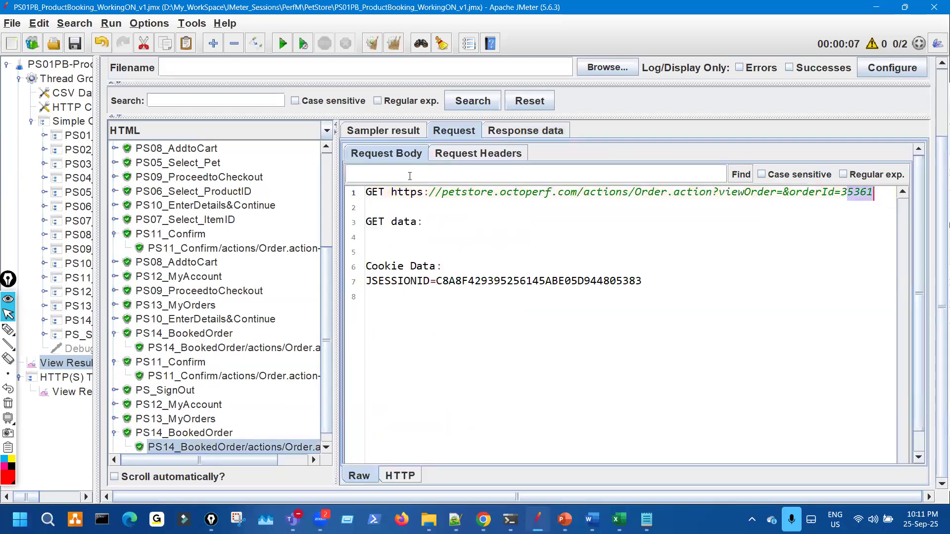
click(522, 131)
drag(433, 267, 464, 367)
drag(484, 416, 468, 417)
scroll(467, 417, down, 3)
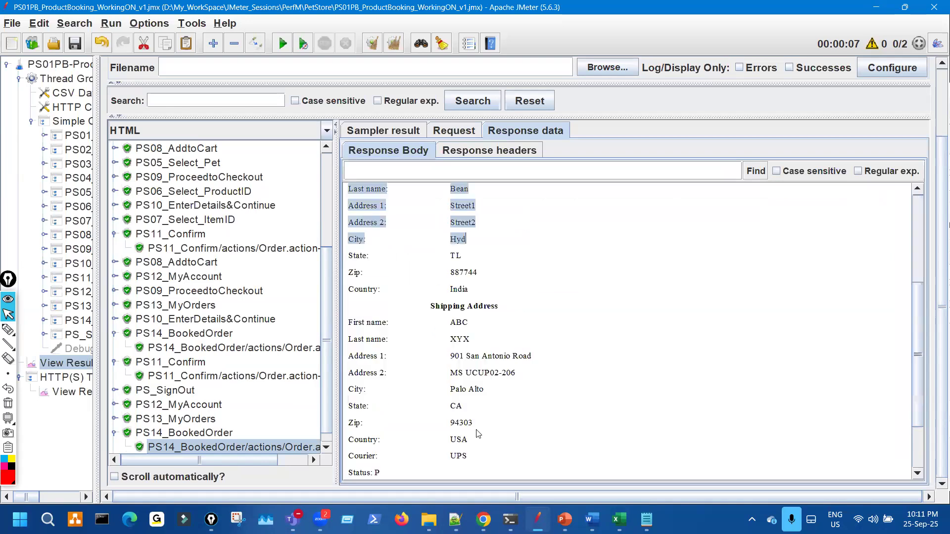
Widen the test plan tree and switch to the Word course outline to review its No Right Boundary, Response Header and Dummy Sampler topics.
drag(97, 206, 292, 201)
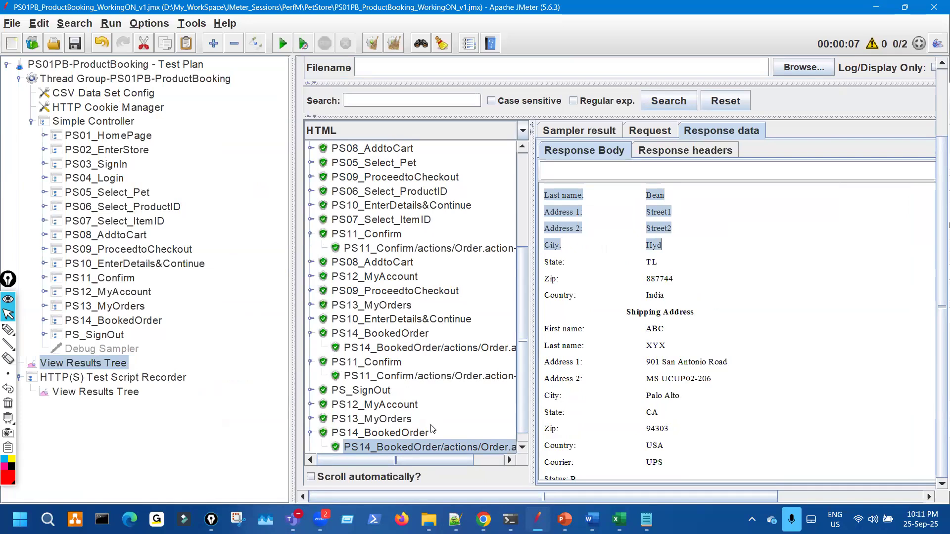
click(592, 519)
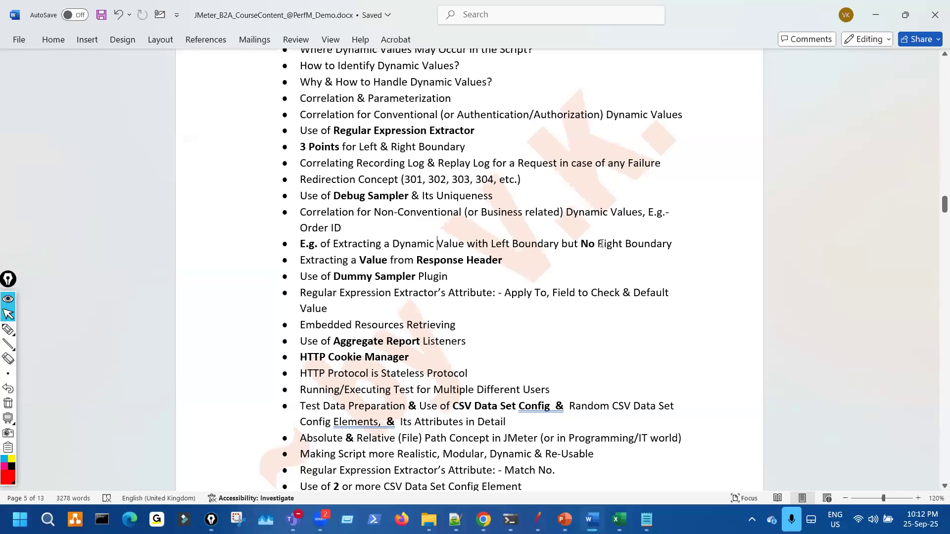
drag(514, 243, 601, 244)
click(544, 266)
drag(305, 264, 319, 306)
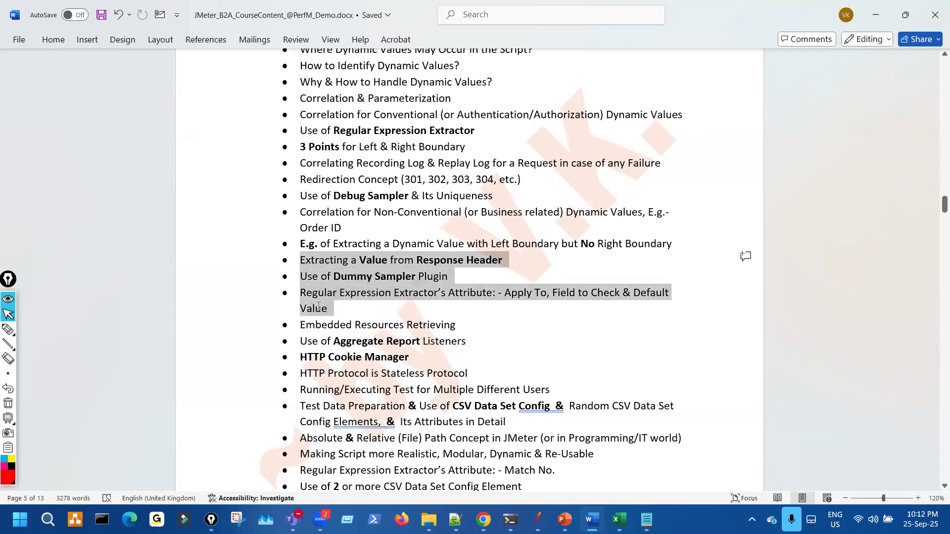
Insert "other" before "Attribute" in the Extractor's Attribute bullet listing Apply To, and append unbolded "& Its Attribute" to the "Use of Regular Expression Extractor" bullet.
click(354, 315)
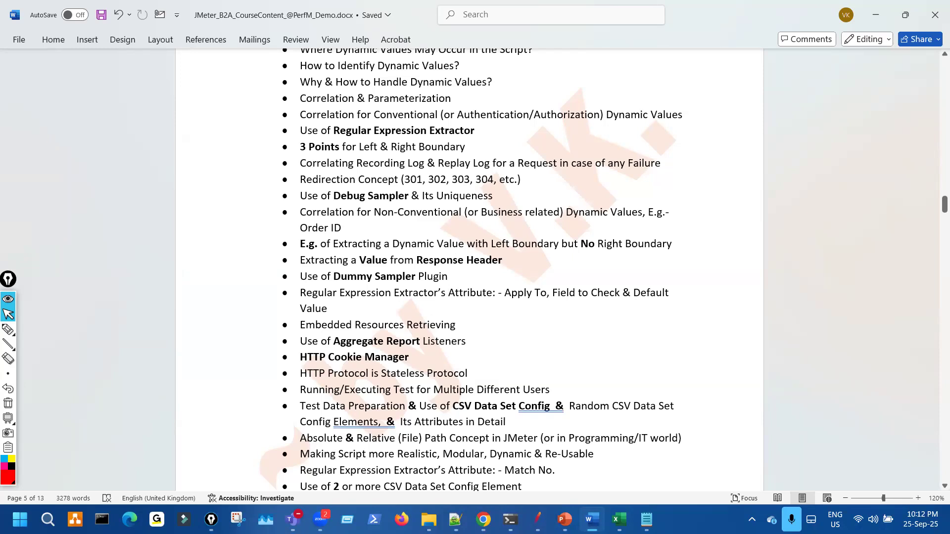
text(other)
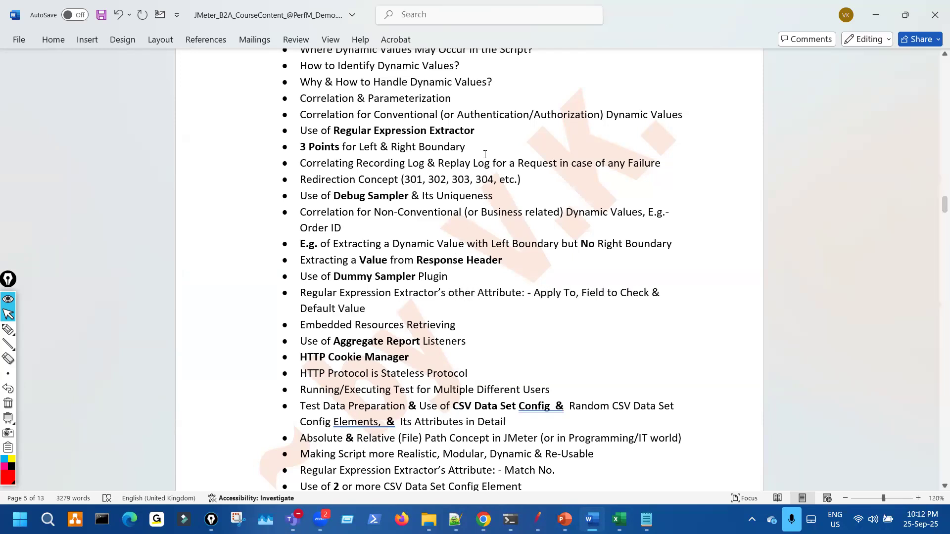
click(490, 129)
text(& Its )
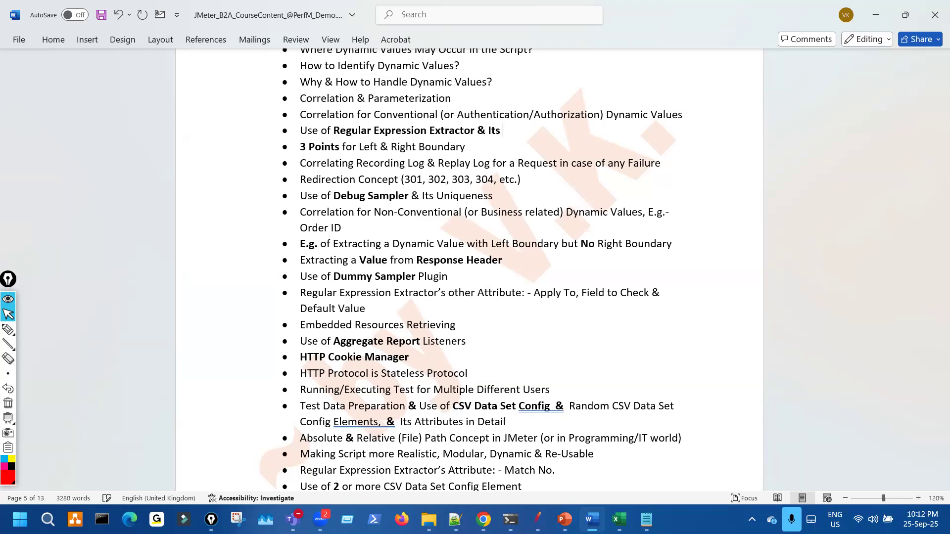
text(Attribute)
drag(478, 130, 564, 135)
key(ctrl+b)
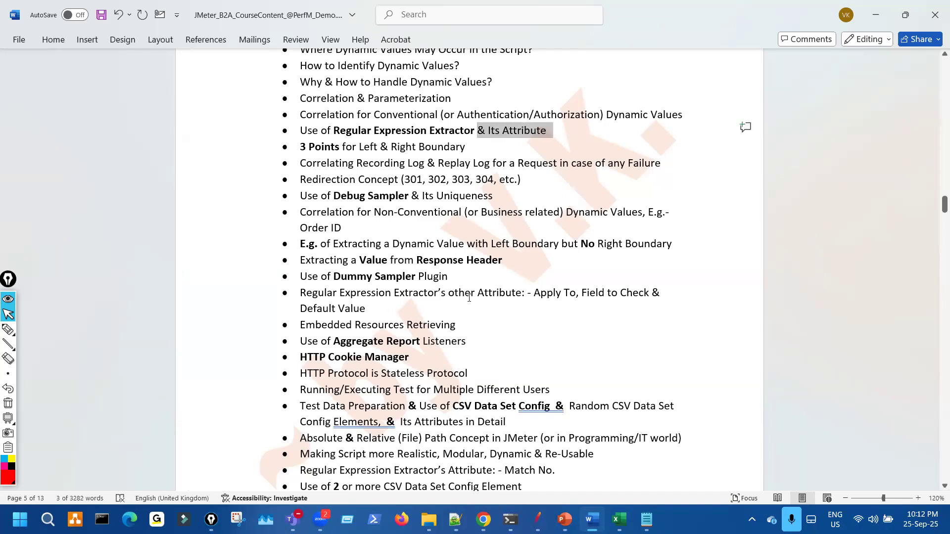
Change "other Attribute" to "other Attributes" and cut the three bullets from "Extracting a Value from Response Header" through the Extractor's other Attributes.
click(522, 294)
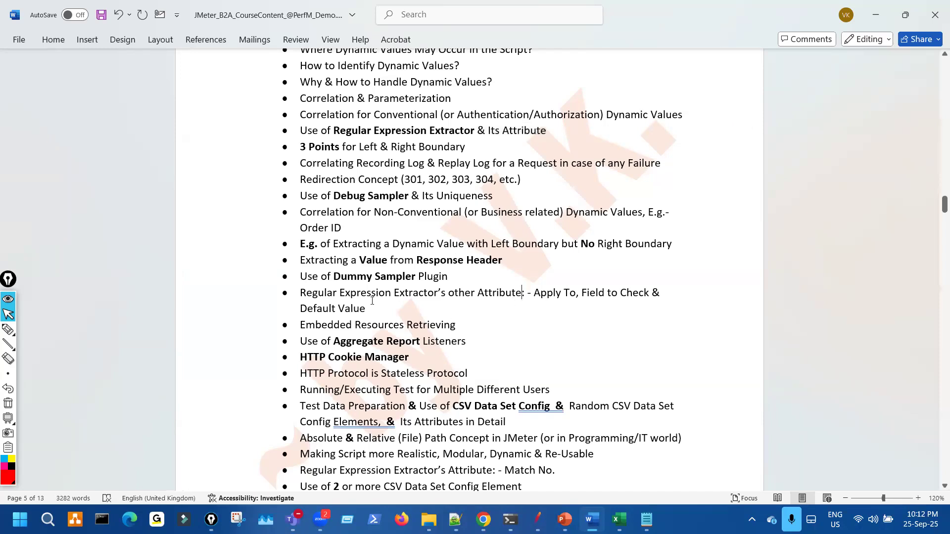
text(s)
click(299, 262)
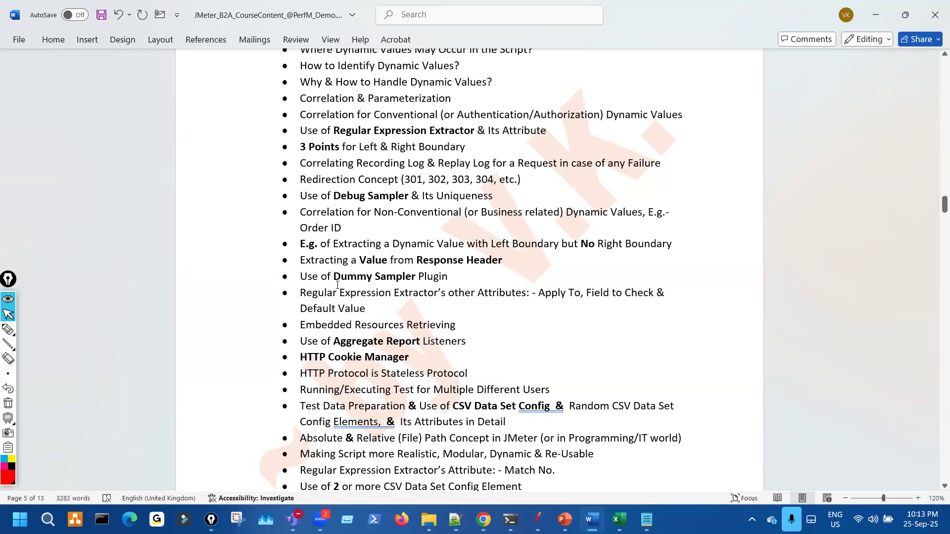
shift+click(358, 305)
key(ctrl+c)
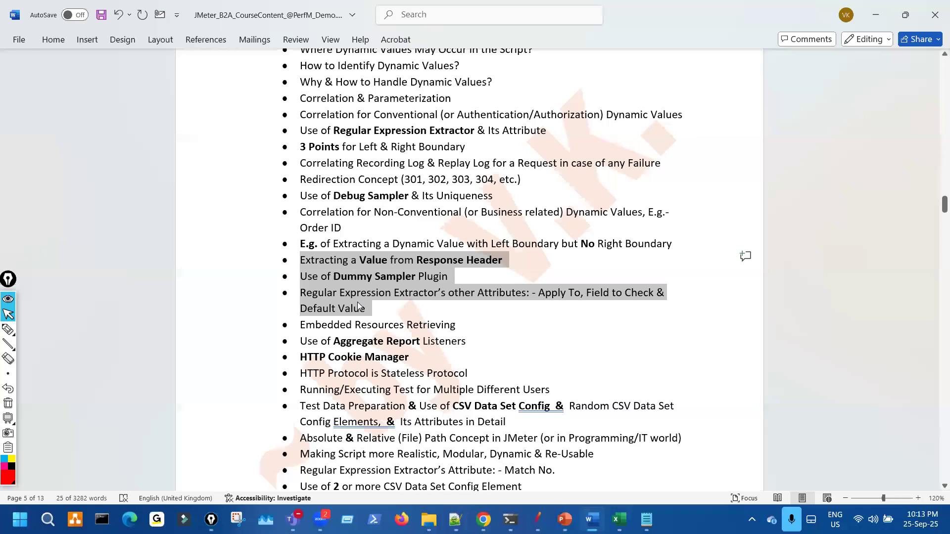
key(Delete)
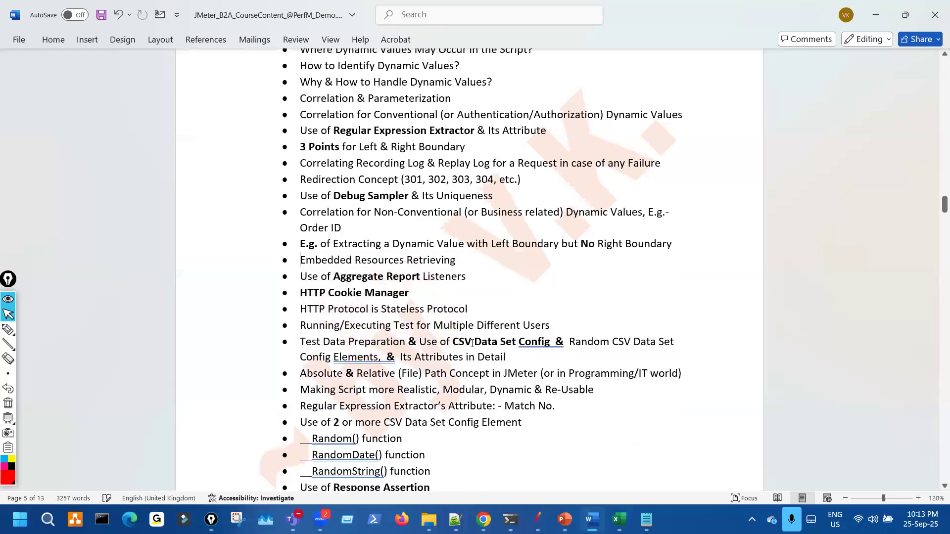
Paste the cut bullets below item 10, "E.g. of Extracting a Value from Response Header", in the Day-24 & 25 list.
scroll(473, 346, down, 12)
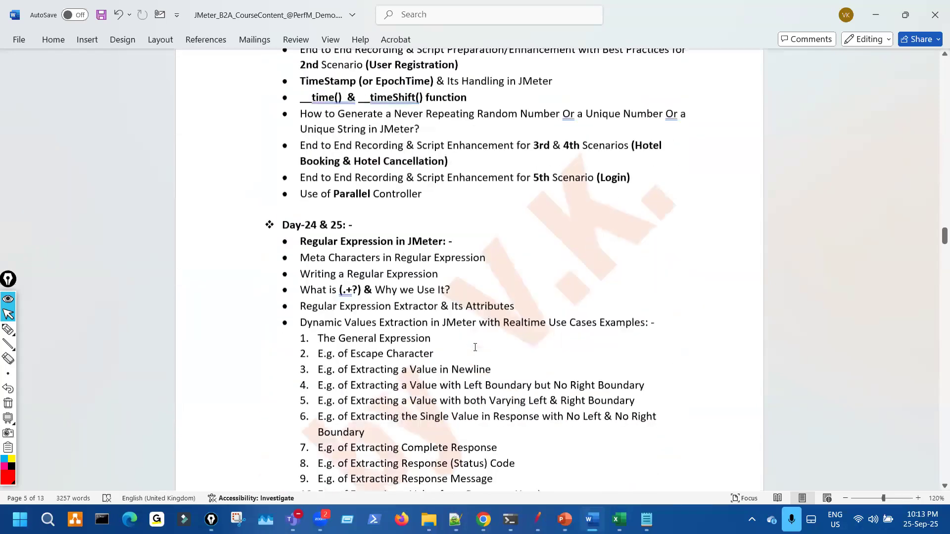
scroll(475, 347, down, 3)
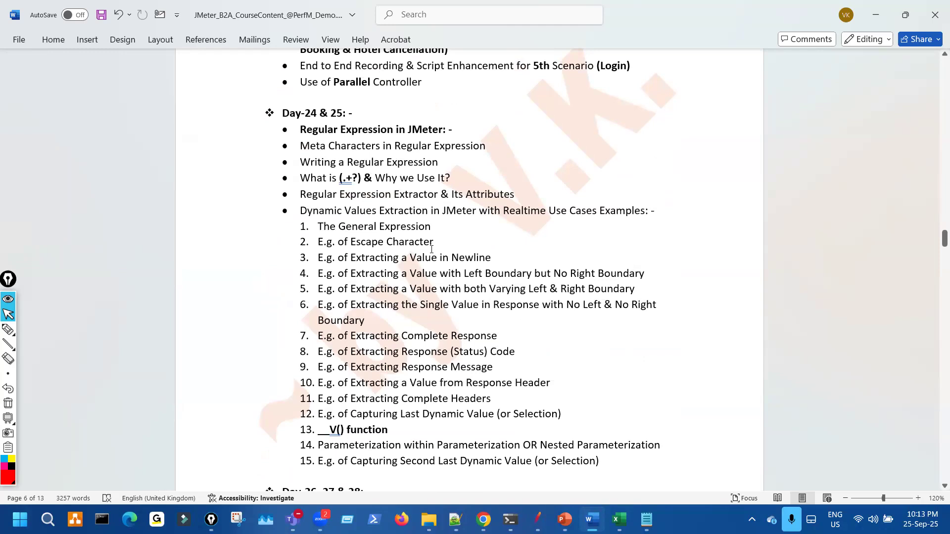
click(497, 277)
click(487, 291)
click(447, 385)
key(Return)
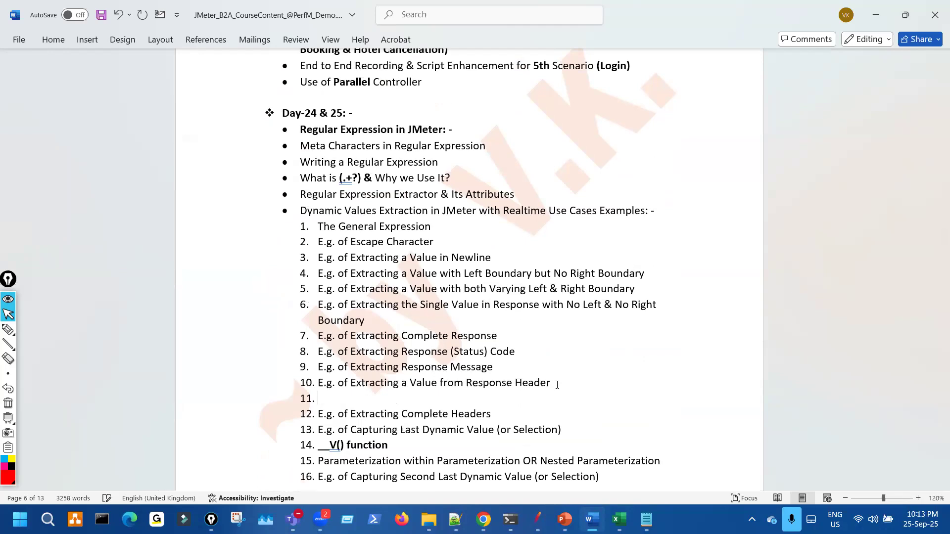
key(ctrl+v)
scroll(557, 383, down, 2)
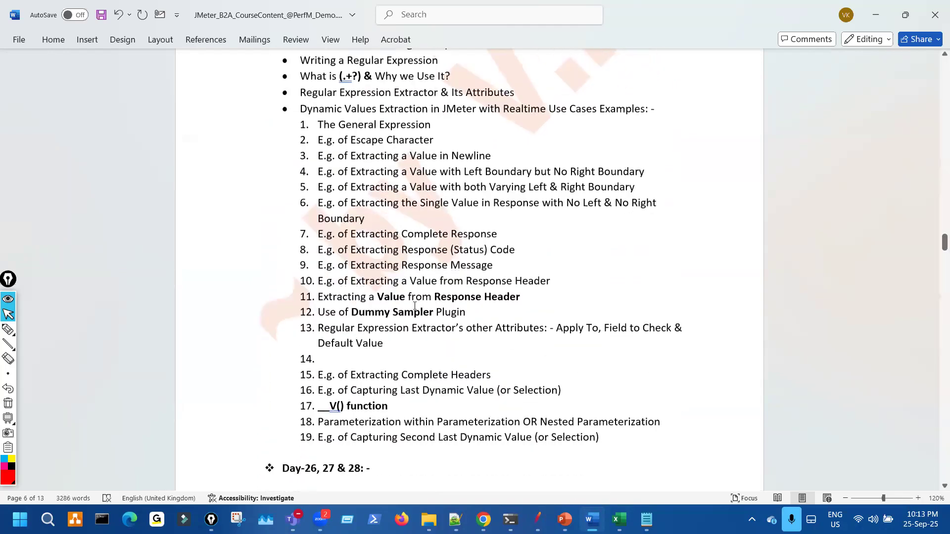
Delete the duplicate Response Header item and merge "Use of Dummy Sampler Plugin" into item 10, joined with "&".
drag(363, 292, 525, 294)
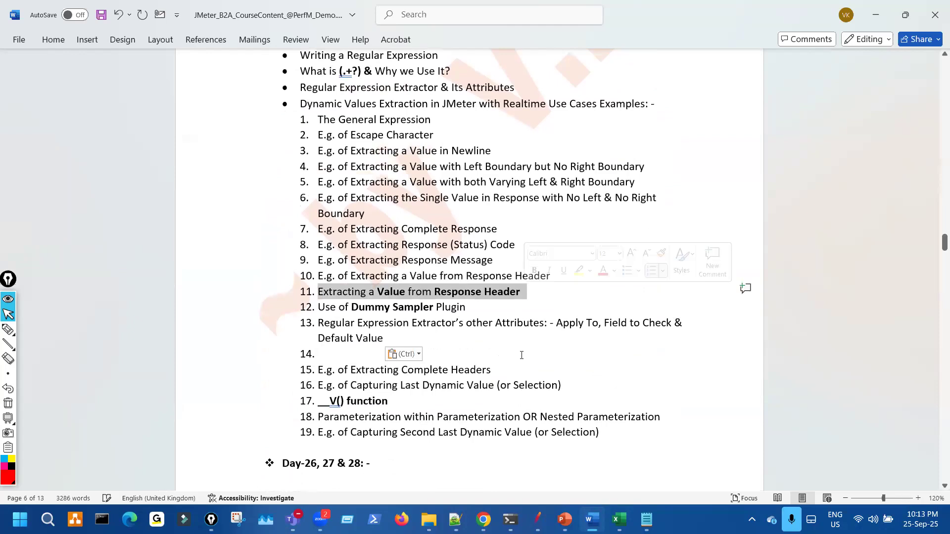
key(Delete)
key(BackSpace)
key(BackSpace)
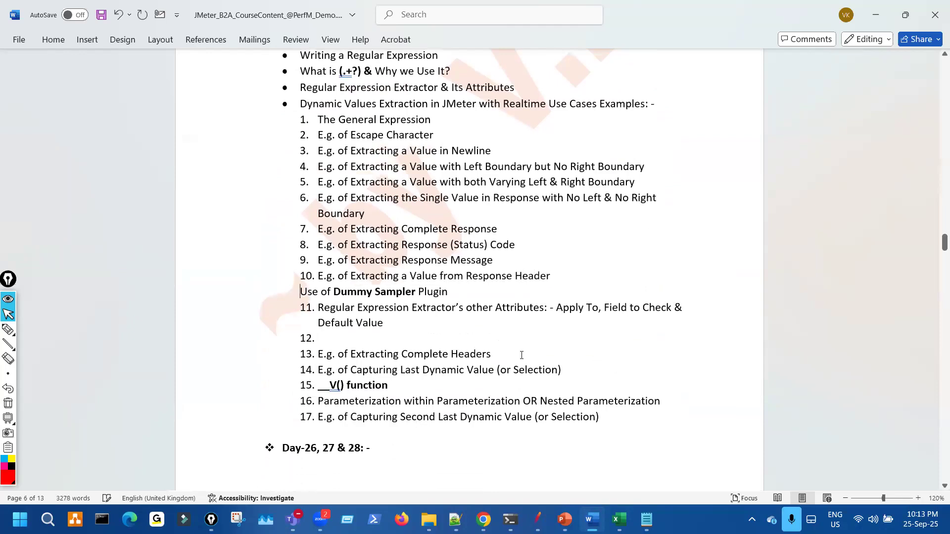
key(BackSpace)
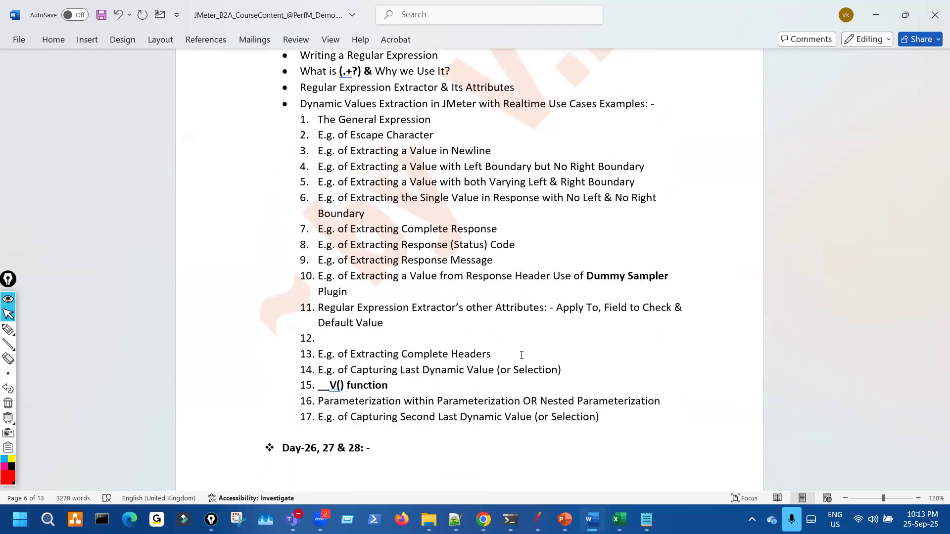
text(&)
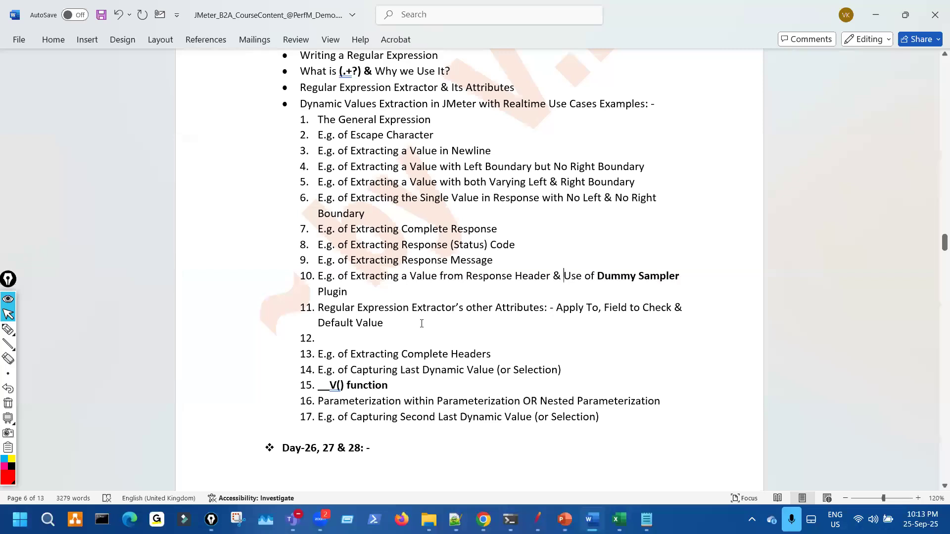
Delete the pasted "Regular Expression Extractor's other Attributes" item and the empty numbered item below it.
scroll(418, 324, down, 1)
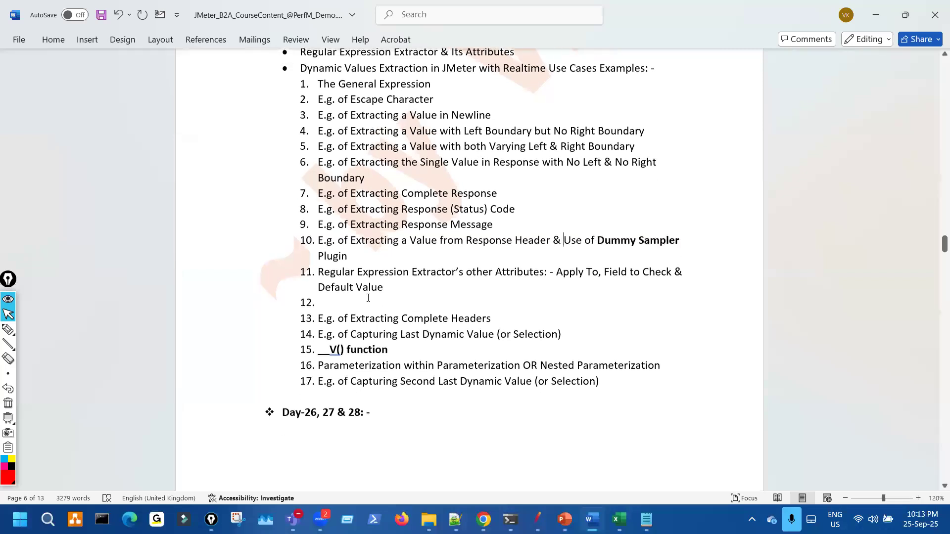
drag(287, 288, 285, 279)
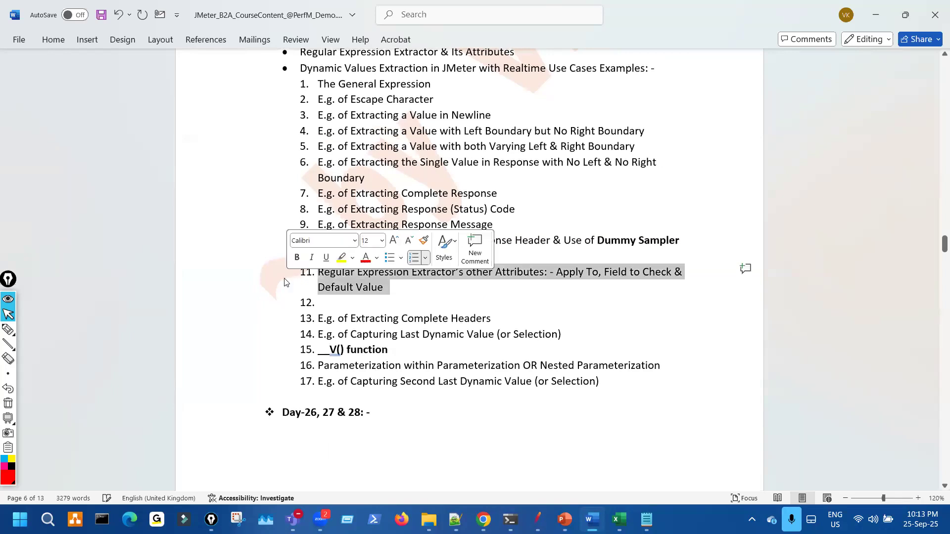
key(BackSpace)
key(BackSpace)
key(BackSpace)
key(BackSpace)
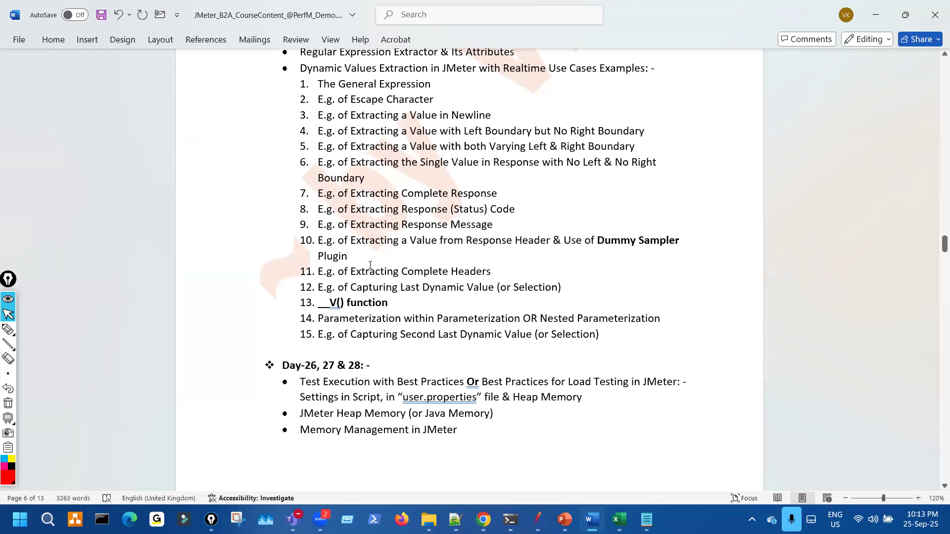
Reword the "Embedded Resources Retrieving" bullet in the Product Booking topics as "Retrieving Embedded Resources".
scroll(370, 265, up, 7)
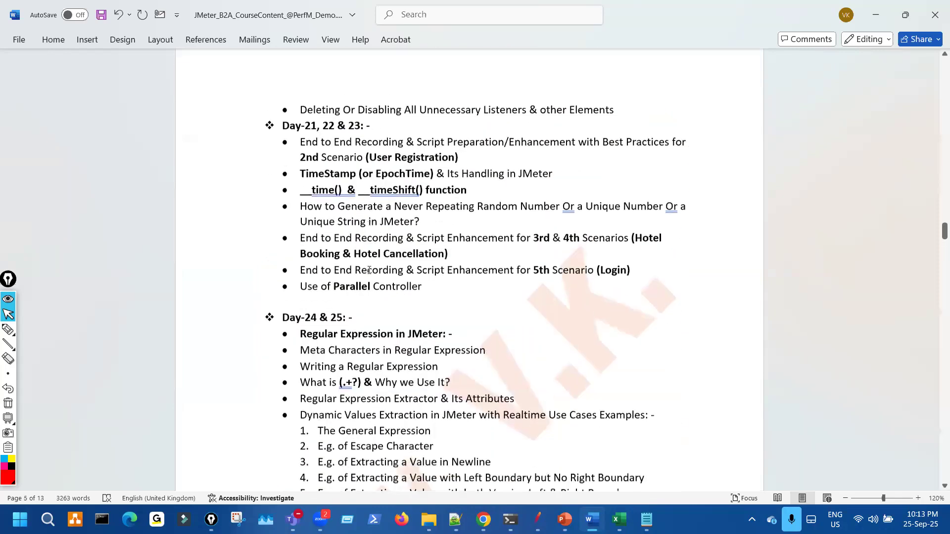
scroll(369, 270, down, 1)
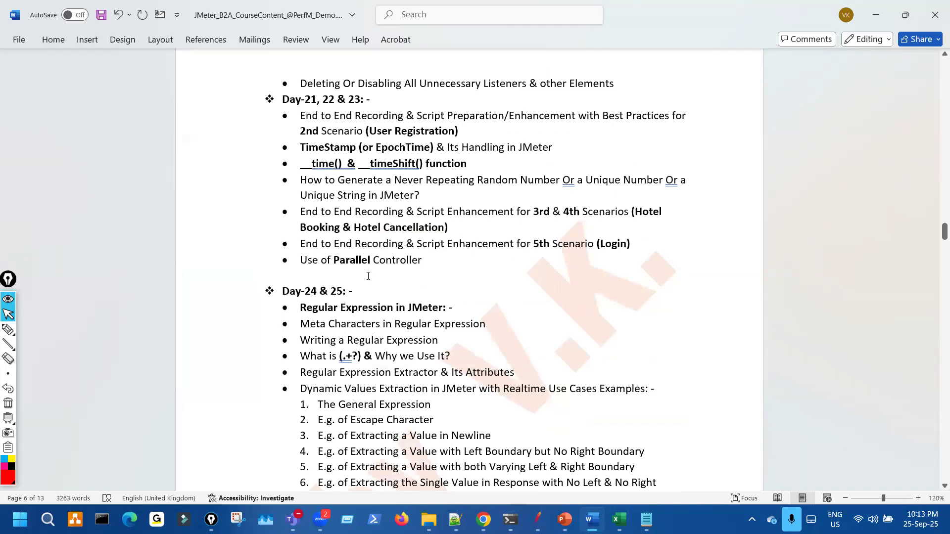
scroll(379, 285, up, 20)
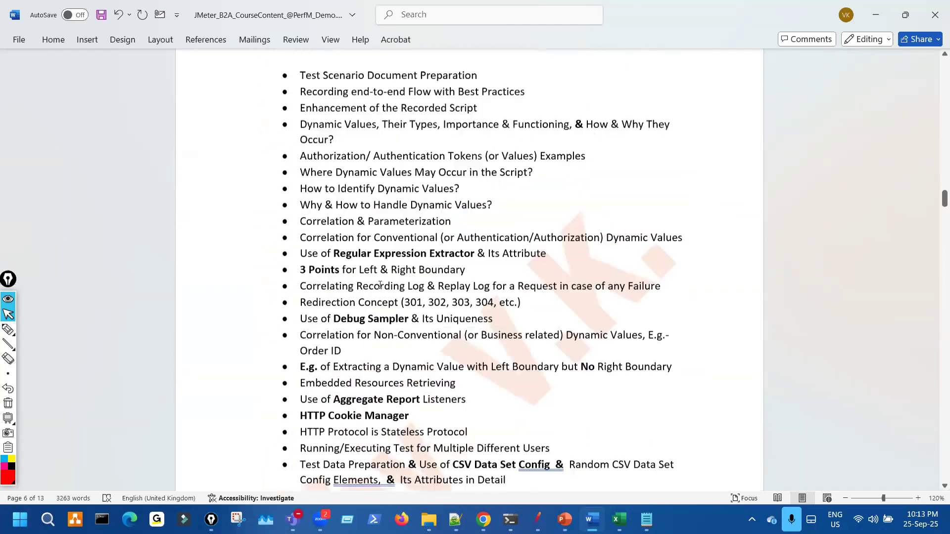
scroll(379, 288, up, 7)
scroll(379, 284, down, 5)
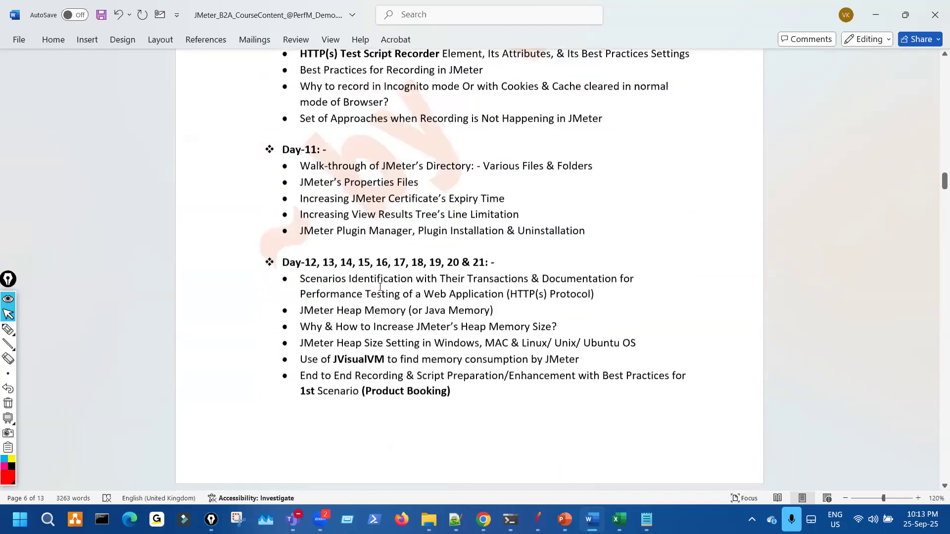
scroll(383, 280, down, 8)
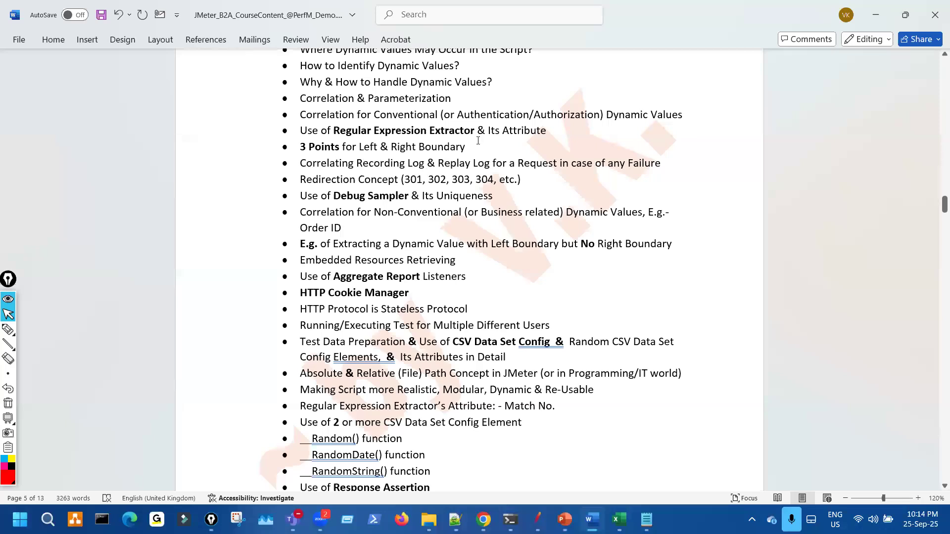
drag(441, 261, 413, 261)
click(413, 261)
double_click(457, 263)
key(ctrl+c)
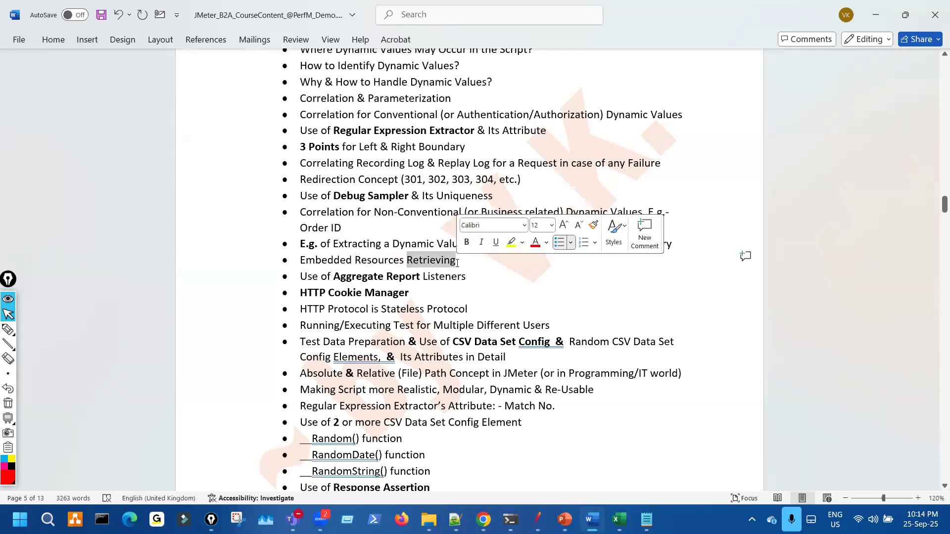
key(BackSpace)
click(300, 260)
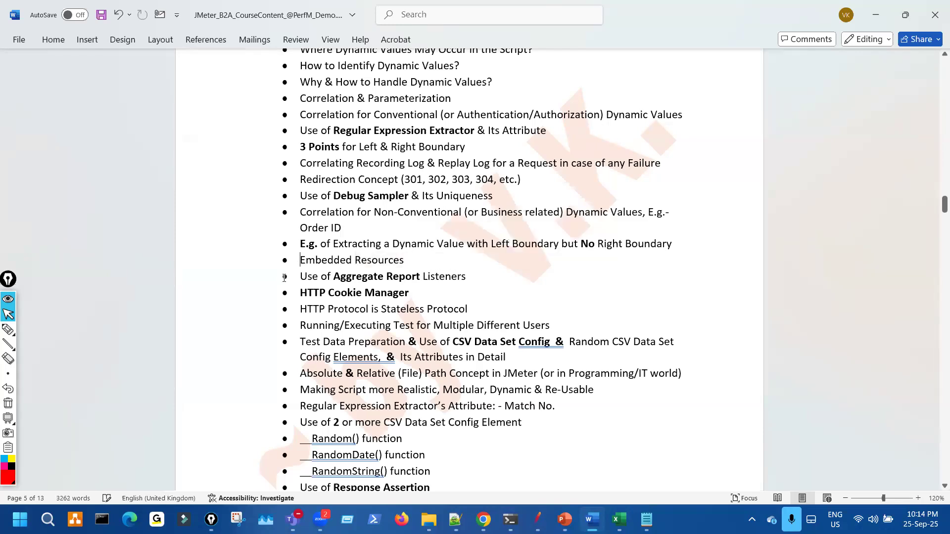
key(ctrl+v)
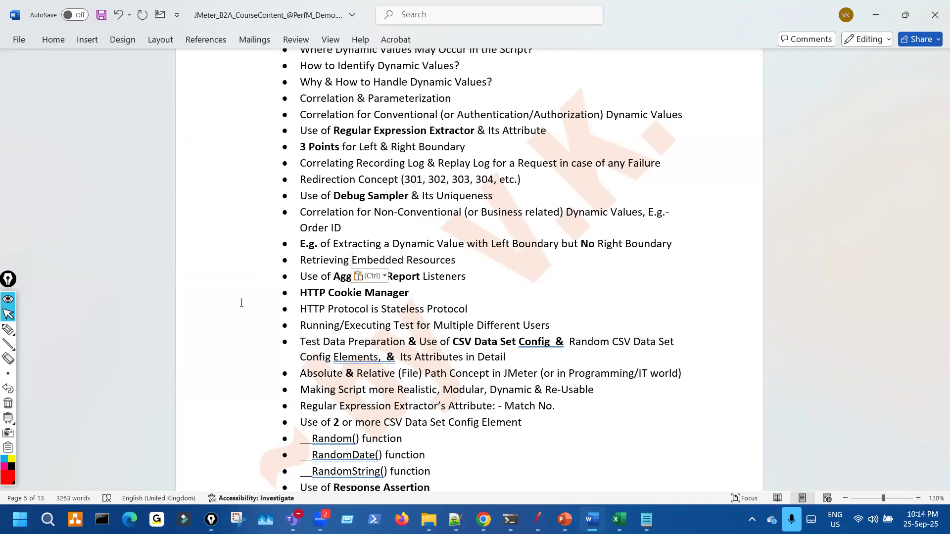
Remove the trailing space from the "Retrieving Embedded Resources" bullet and save the document.
key(End)
key(BackSpace)
key(ctrl+s)
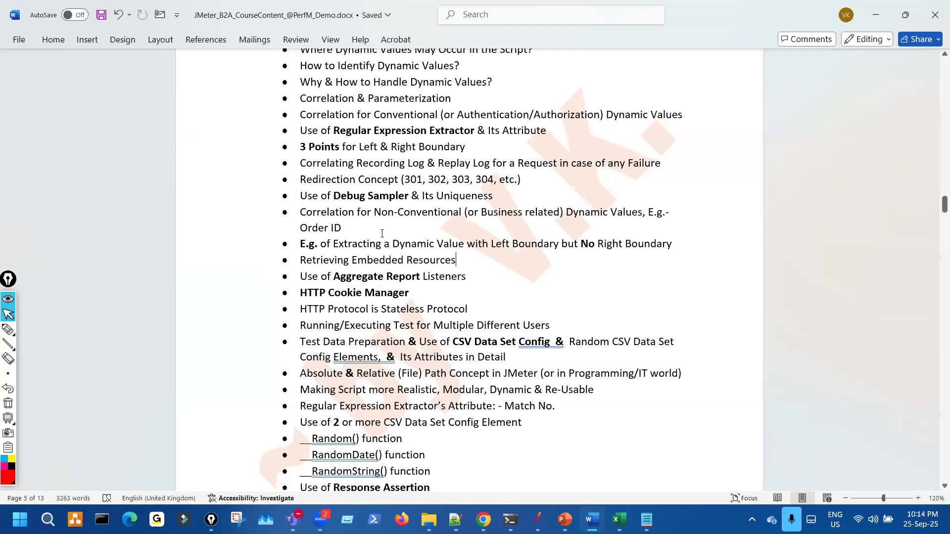
Review the topics from "Retrieving Embedded Resources" to "HTTP Protocol is Stateless Protocol" and those below, and return to the JMeter test plan.
drag(300, 260, 391, 309)
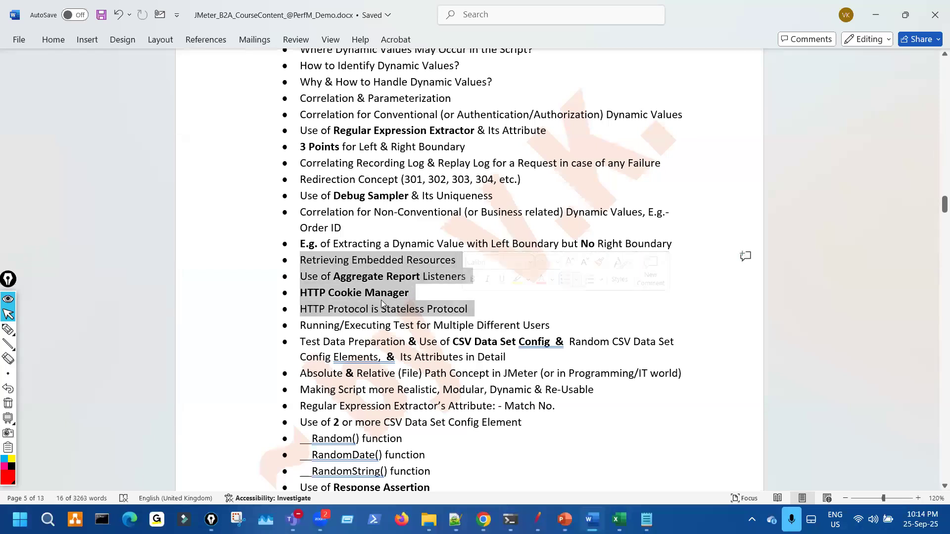
scroll(452, 327, down, 2)
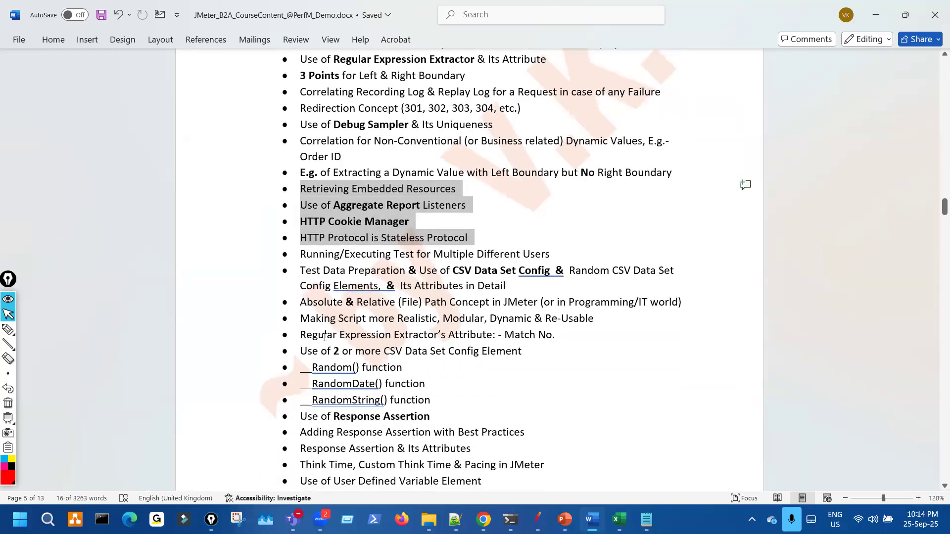
click(469, 365)
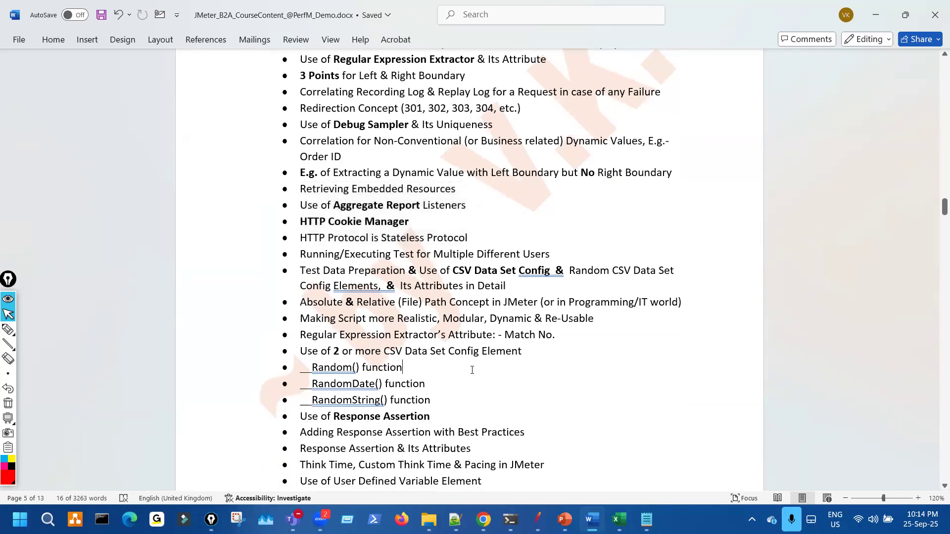
click(537, 517)
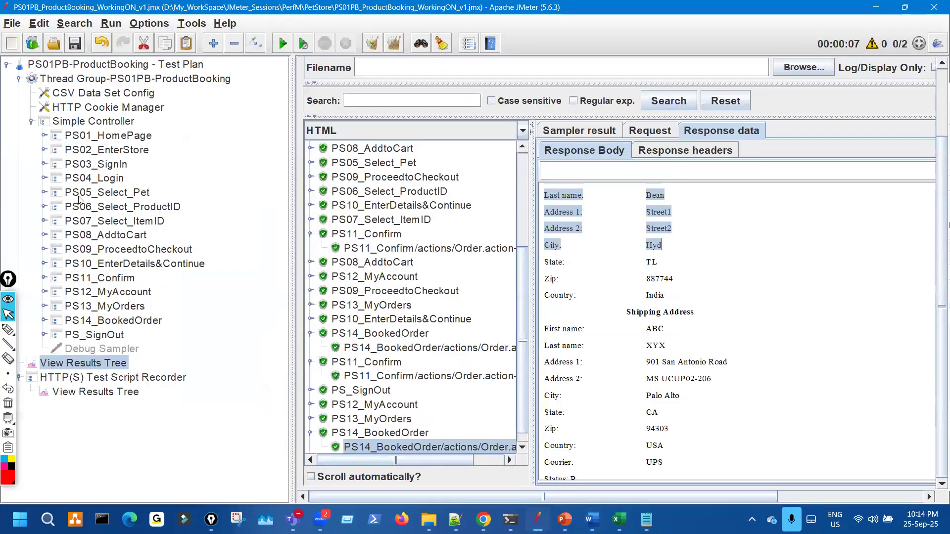
Compare the item ordered in the two users' PS11_Confirm responses in the results tree.
click(45, 192)
scroll(464, 369, down, 1)
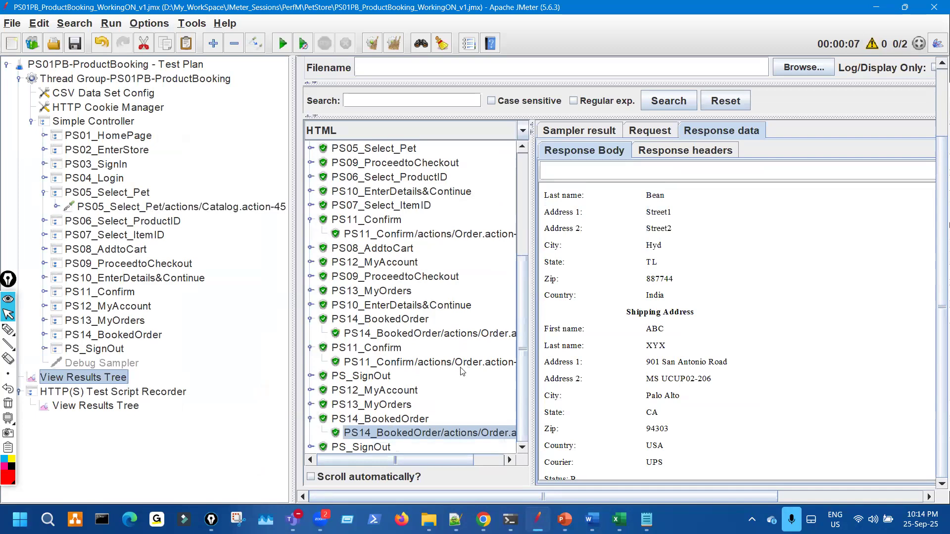
click(479, 234)
scroll(568, 396, down, 10)
drag(570, 429, 668, 428)
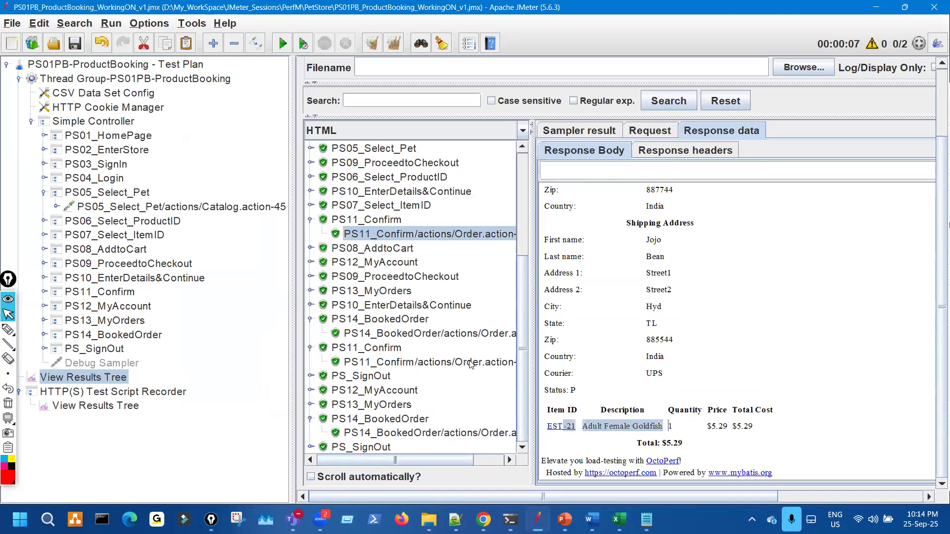
click(470, 364)
scroll(576, 440, down, 10)
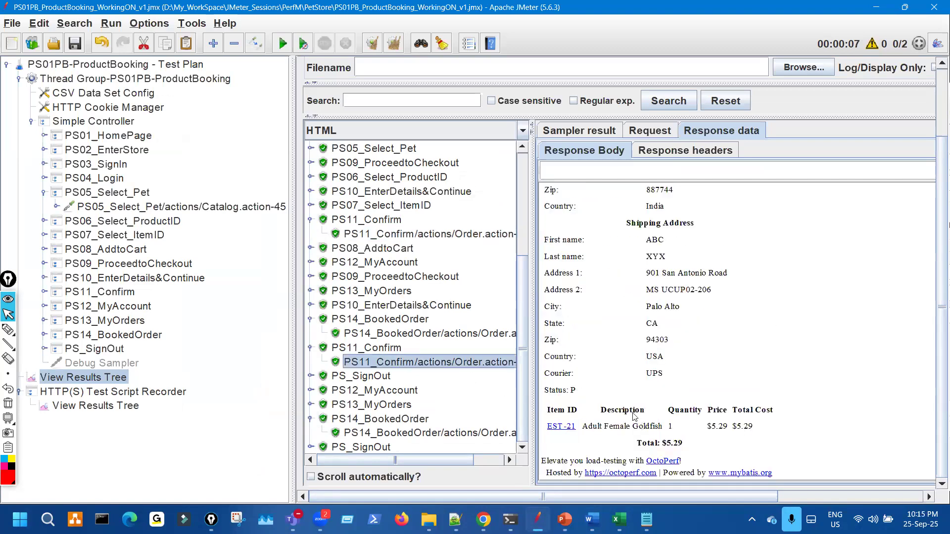
Compare the payment and billing details in the two PS11_Confirm responses and view the last PS14_BookedOrder response.
scroll(635, 417, up, 10)
drag(646, 290, 679, 329)
click(484, 235)
drag(647, 301, 667, 339)
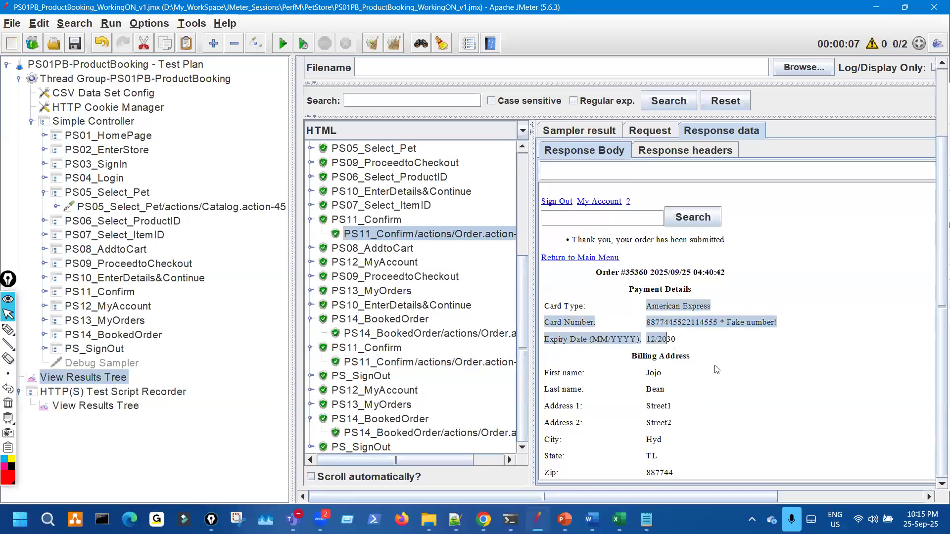
scroll(633, 257, down, 5)
scroll(626, 282, up, 5)
drag(646, 372, 648, 440)
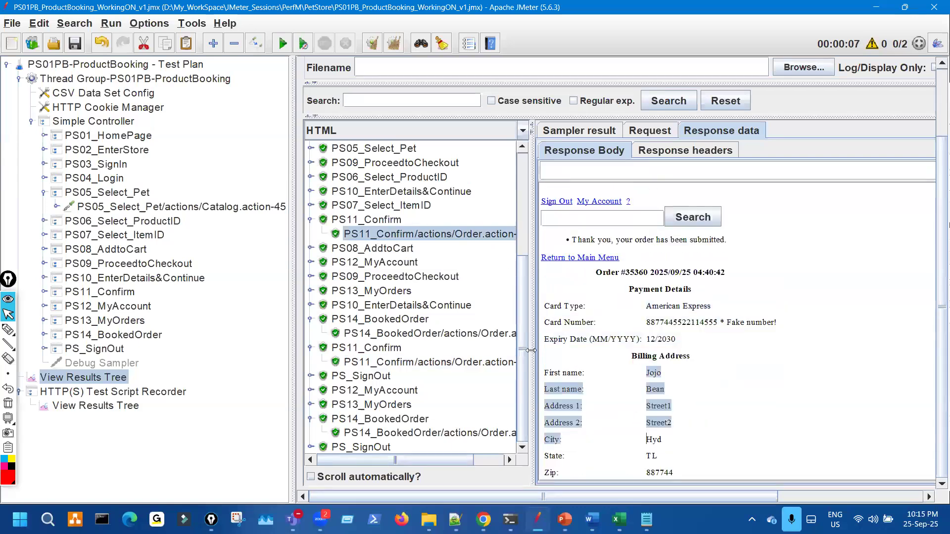
click(472, 434)
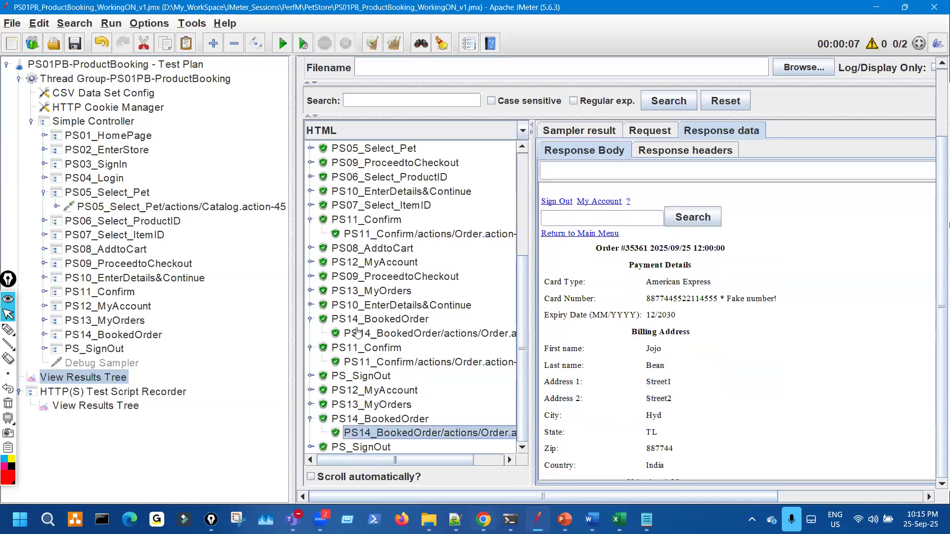
Switch to the JPetStore page in Chrome, mark areas of the parrot image in red and clear the marks.
key(alt+Tab)
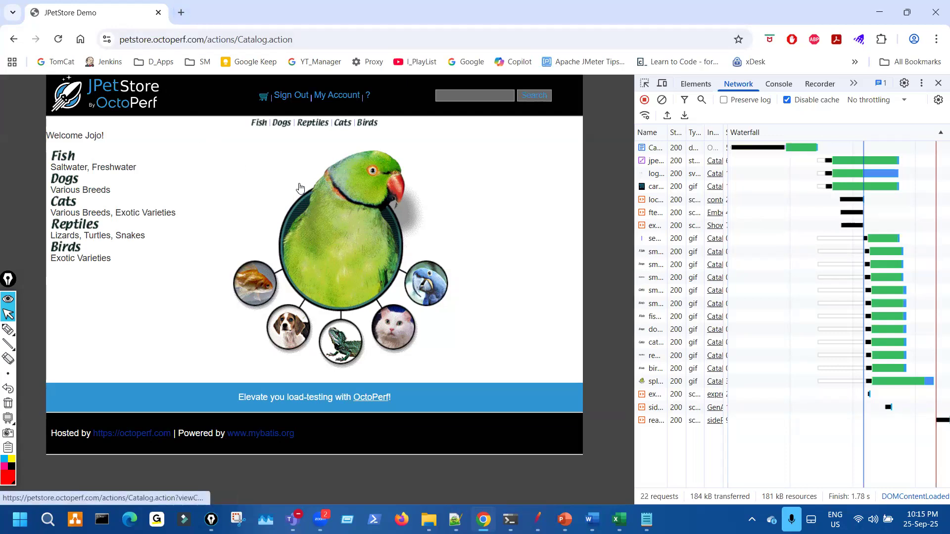
click(8, 329)
mouse_move(328, 174)
mouse_down()
mouse_move(344, 150)
mouse_move(329, 175)
mouse_up()
mouse_move(333, 259)
mouse_down()
mouse_move(353, 306)
mouse_move(340, 259)
mouse_up()
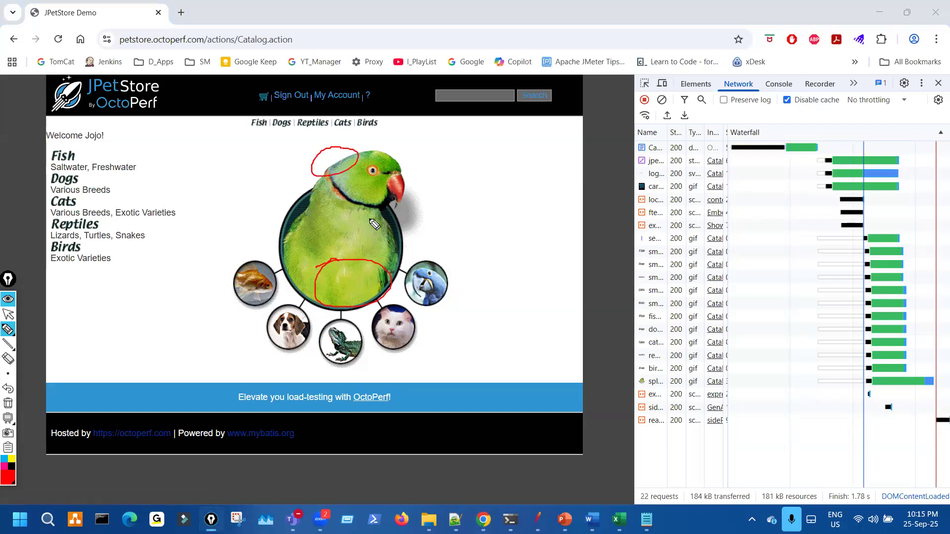
drag(393, 148, 369, 158)
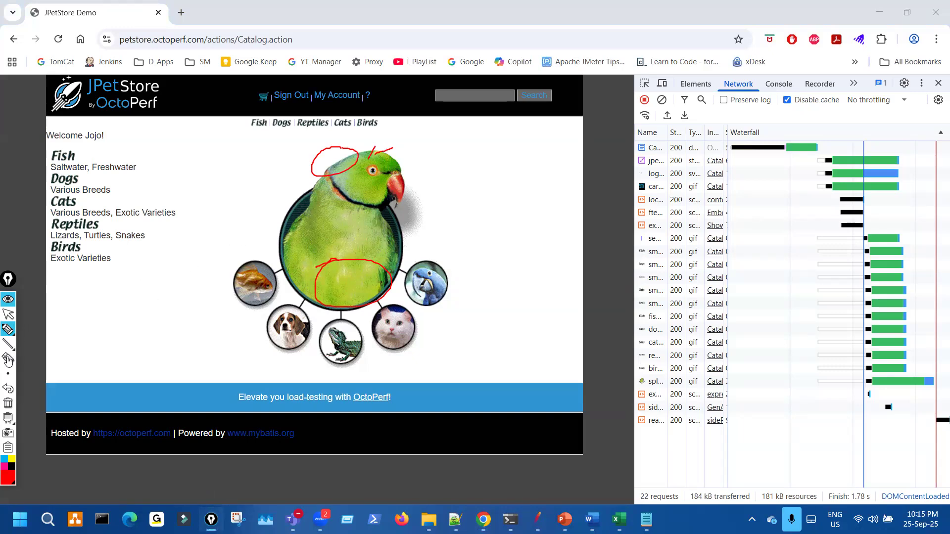
click(8, 403)
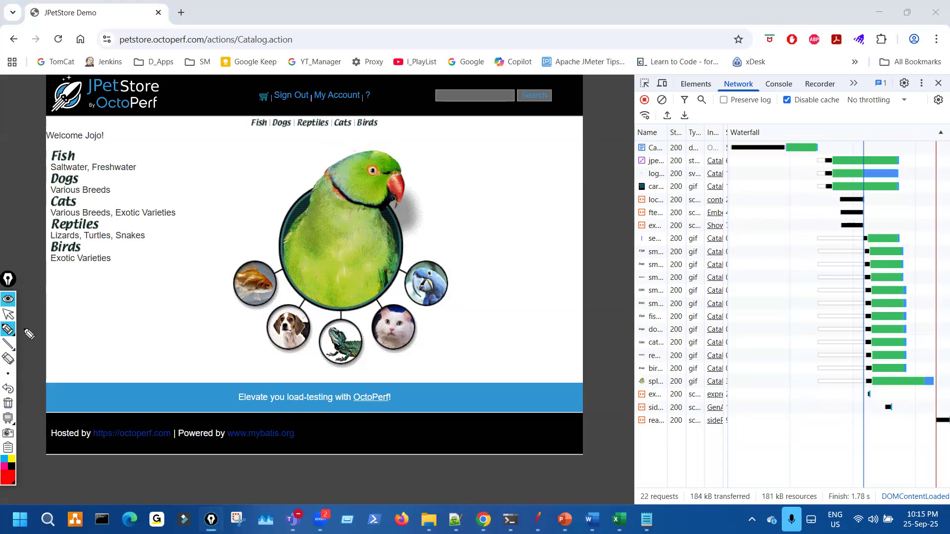
click(9, 315)
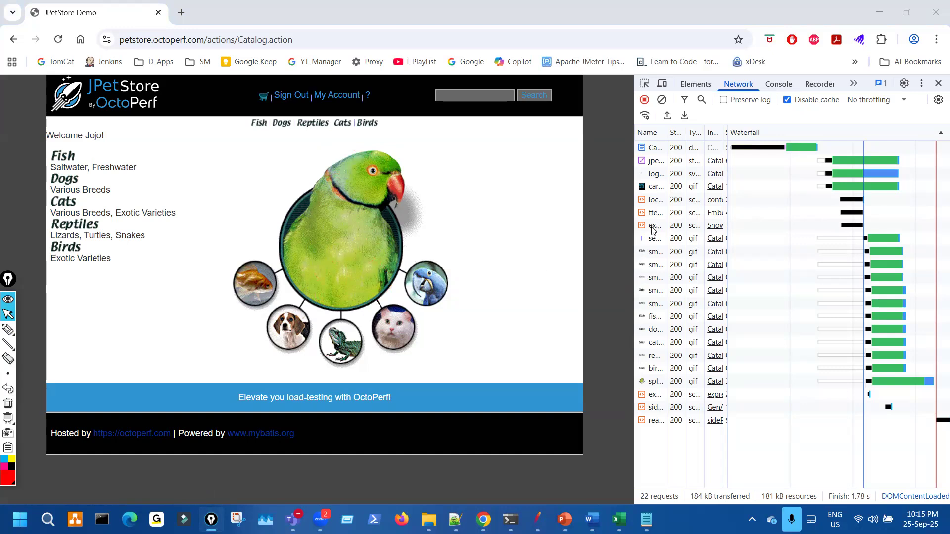
Narrow the developer tools beside the JPetStore page and return to the JMeter test plan.
drag(634, 230, 795, 230)
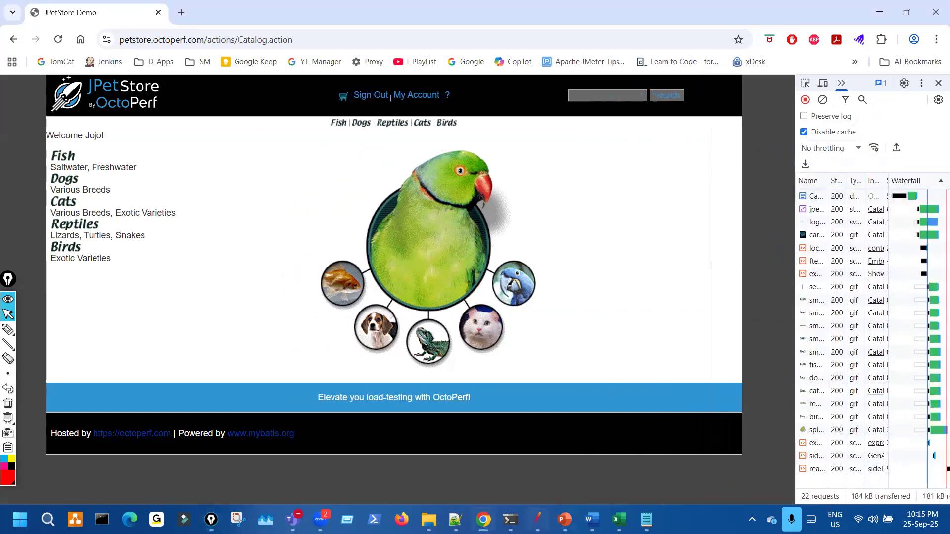
mouse_move(537, 519)
click(518, 445)
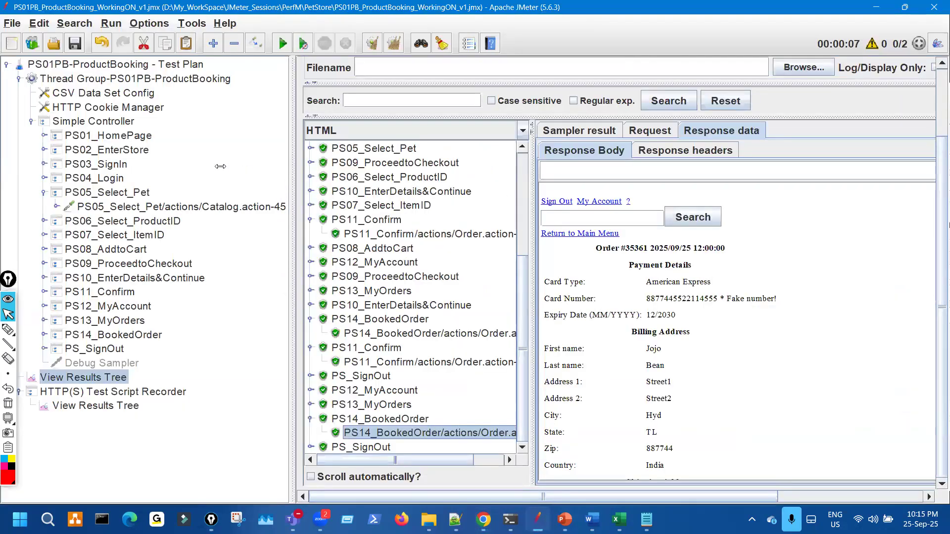
Narrow the test plan tree with PS05_Select_Pet collapsed and clear the View Results Tree.
drag(220, 167, 216, 167)
click(44, 192)
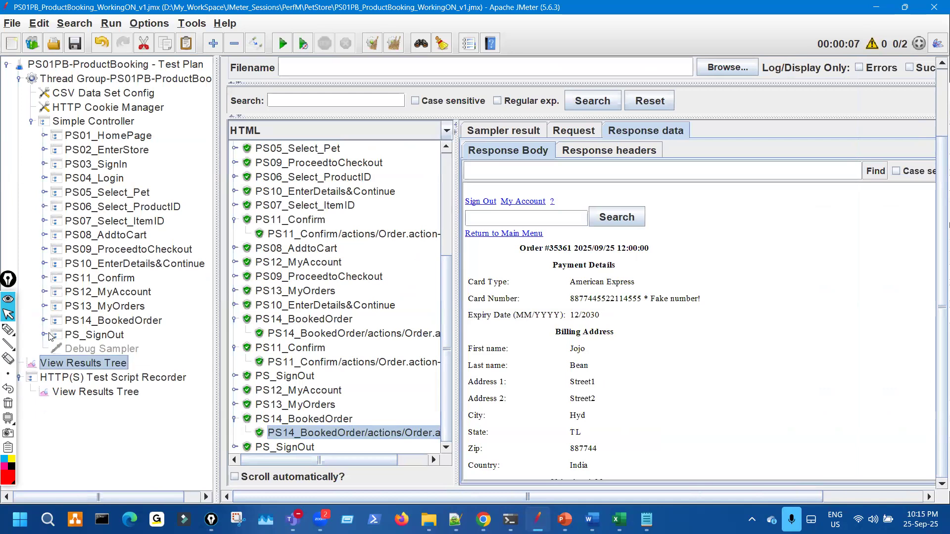
click(371, 46)
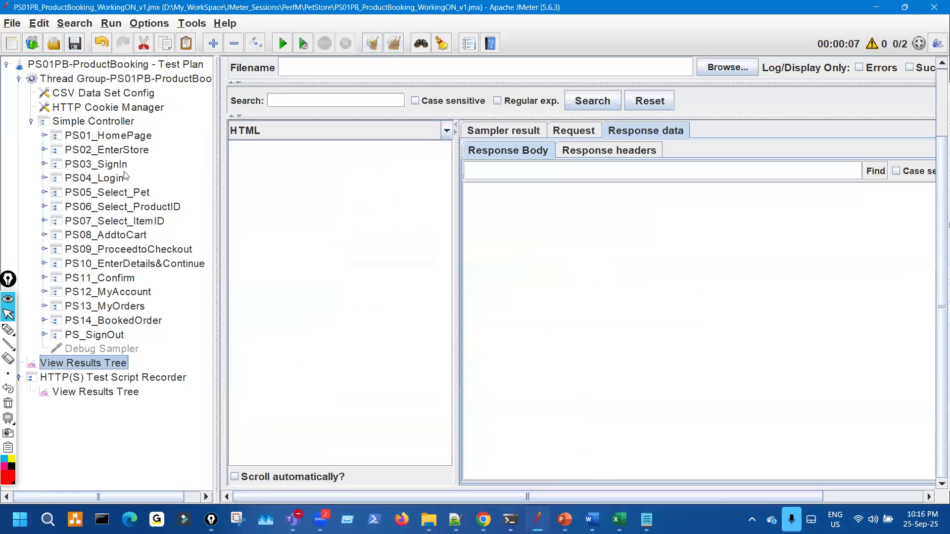
Set the Product Booking thread group's number of threads to 1 and reopen the main View Results Tree.
click(132, 80)
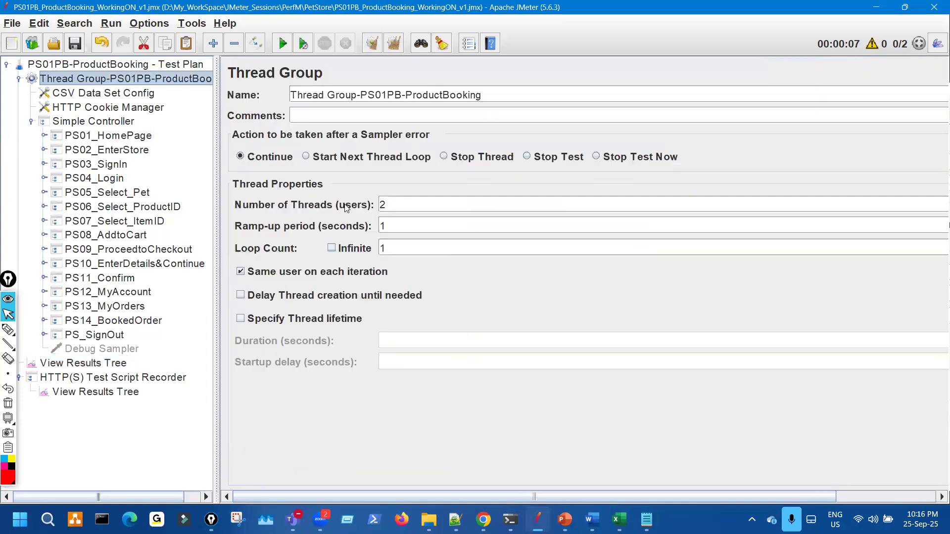
drag(389, 205, 336, 207)
text(1)
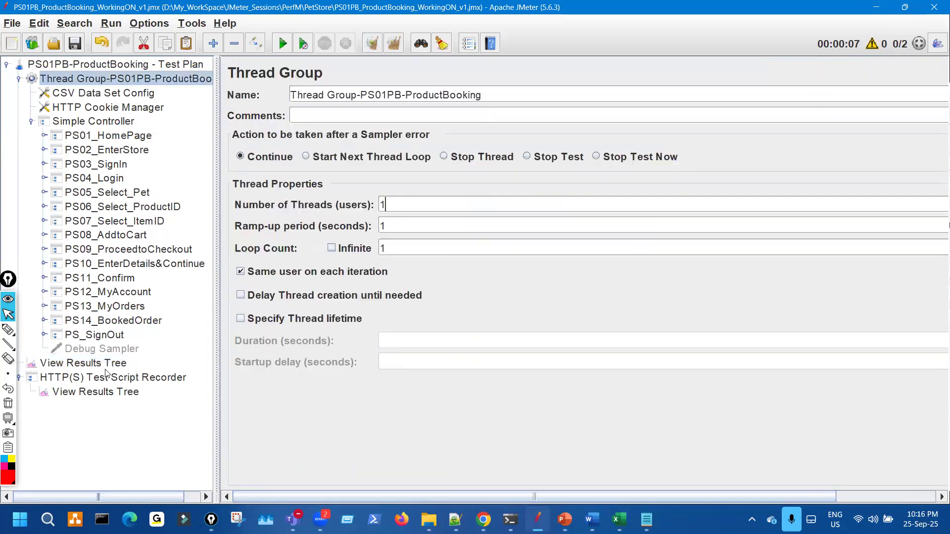
click(109, 364)
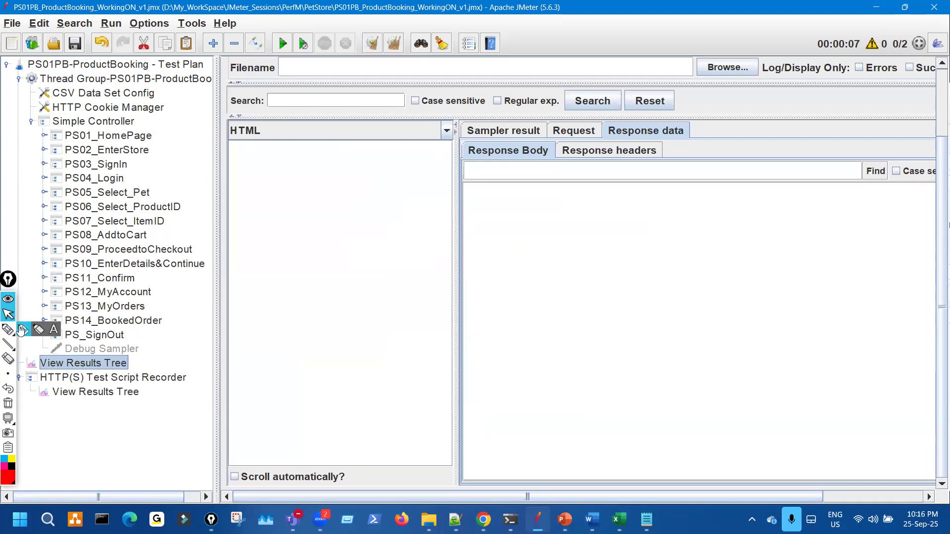
Draw red pen marks along the transaction controllers and over the empty results area, and clear them.
click(22, 329)
drag(164, 149, 163, 258)
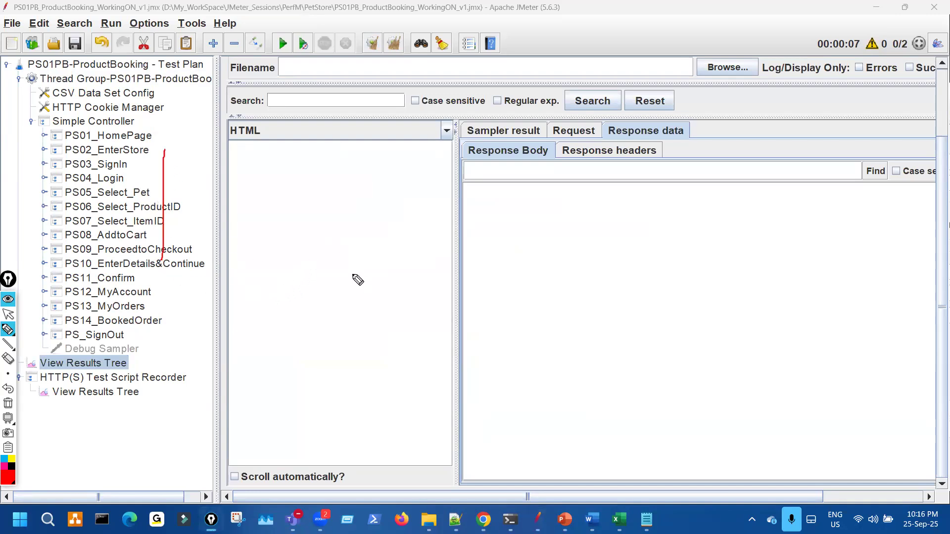
mouse_move(345, 249)
mouse_down()
mouse_move(354, 269)
mouse_move(345, 273)
mouse_up()
mouse_move(156, 128)
mouse_down()
mouse_move(197, 287)
mouse_move(173, 312)
mouse_up()
drag(524, 324, 548, 325)
mouse_move(574, 317)
mouse_down()
mouse_move(581, 346)
mouse_move(598, 333)
mouse_move(603, 312)
mouse_move(599, 383)
mouse_up()
mouse_move(606, 404)
mouse_down()
mouse_move(608, 447)
mouse_move(631, 426)
mouse_up()
drag(568, 327, 522, 349)
drag(510, 345, 610, 325)
mouse_move(642, 401)
mouse_down()
mouse_move(654, 462)
mouse_move(655, 429)
mouse_up()
drag(681, 366, 695, 408)
key(ctrl+shift+7)
Handwrite "Captcha" in red over the results area, outline it and the transaction list, and clear the drawing.
mouse_move(475, 292)
mouse_down()
mouse_move(469, 322)
mouse_move(522, 299)
mouse_move(529, 312)
mouse_up()
drag(559, 239, 579, 293)
drag(566, 273, 609, 267)
mouse_move(603, 221)
mouse_down()
mouse_move(639, 253)
mouse_move(665, 251)
mouse_up()
drag(608, 320, 660, 299)
drag(599, 343, 665, 331)
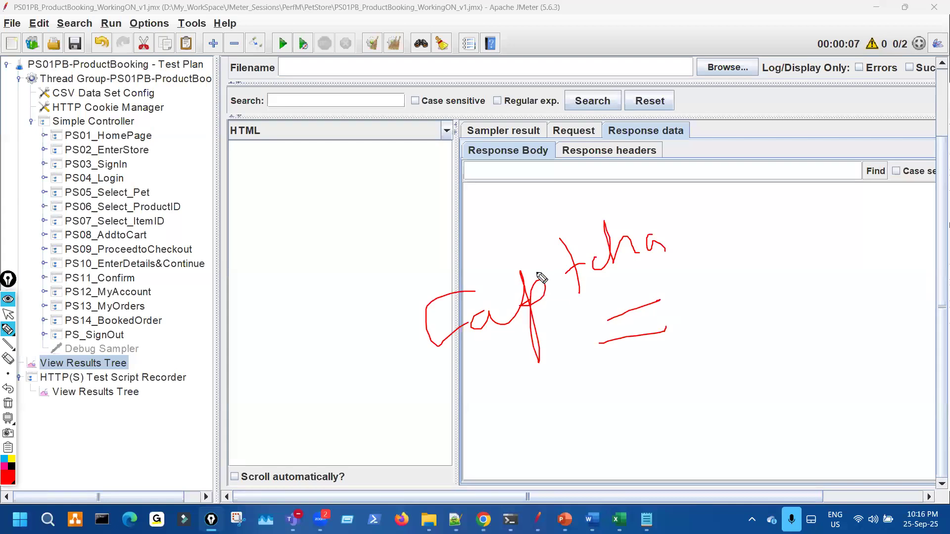
mouse_move(399, 295)
mouse_down()
mouse_move(767, 295)
mouse_move(475, 247)
mouse_move(442, 254)
mouse_move(402, 281)
mouse_up()
mouse_move(137, 119)
mouse_down()
mouse_move(170, 258)
mouse_move(110, 220)
mouse_move(140, 129)
mouse_up()
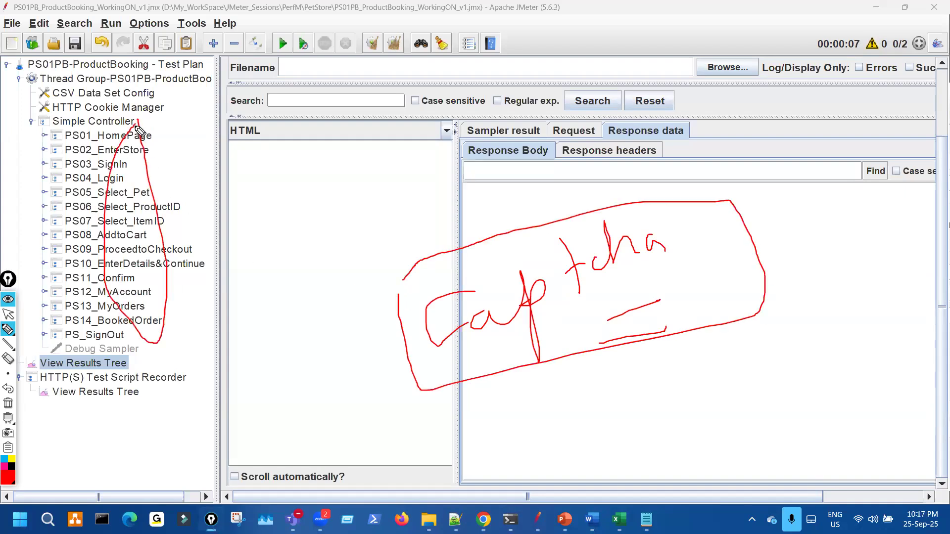
drag(242, 190, 319, 167)
key(ctrl+shift+7)
key(ctrl+shift+2)
Copy the server name petstore.octoperf.com from the PS01_HomePage/-5 request and switch to Chrome.
click(44, 135)
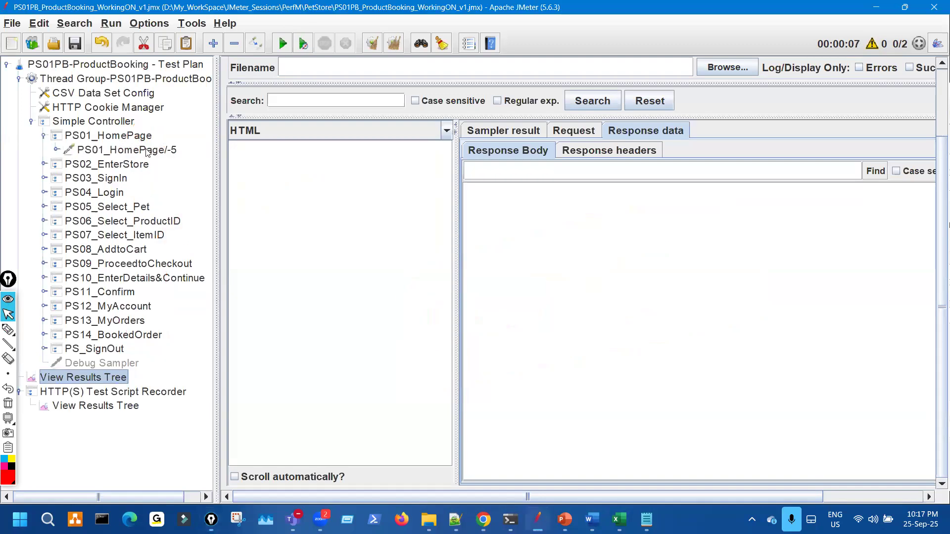
click(147, 149)
drag(562, 187, 437, 184)
key(ctrl+c)
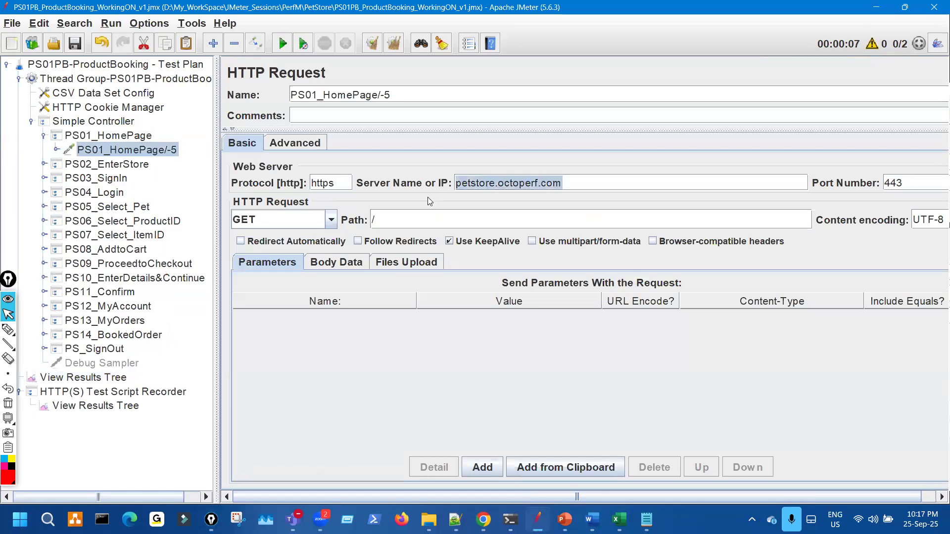
click(483, 519)
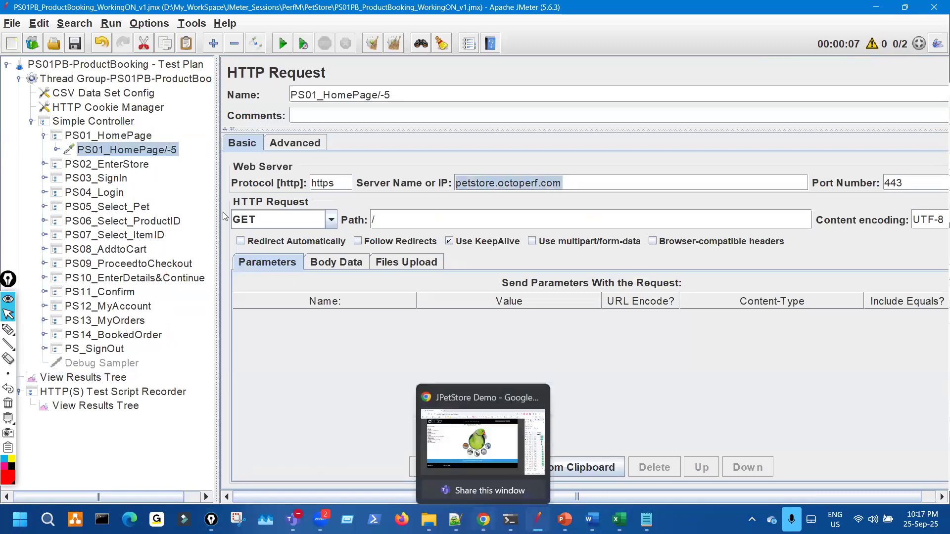
Draw a short red pen mark on the screen and clear it.
key(ctrl+shift+3)
drag(186, 153, 223, 215)
key(ctrl+shift+7)
key(ctrl+shift+2)
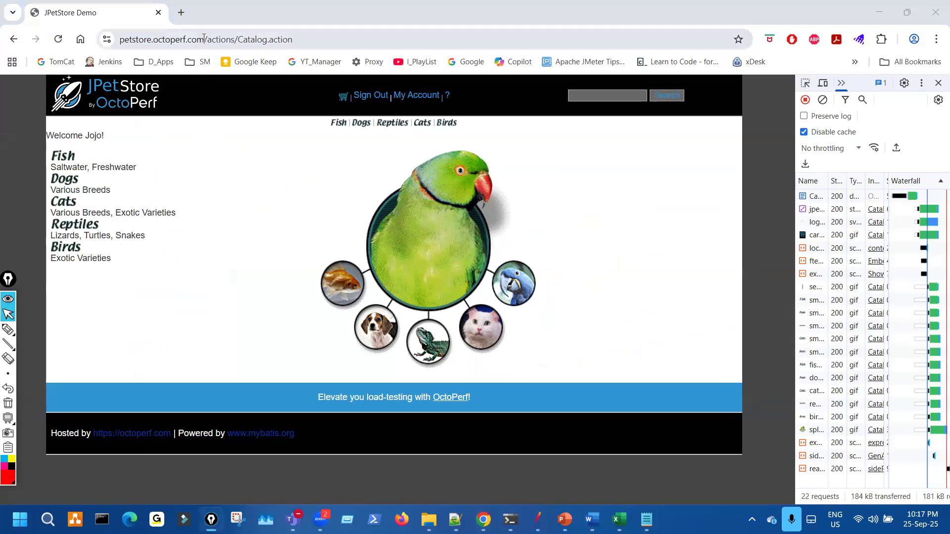
Load petstore.octoperf.com in the browser and enter the store.
click(316, 41)
key(ctrl+v)
key(Return)
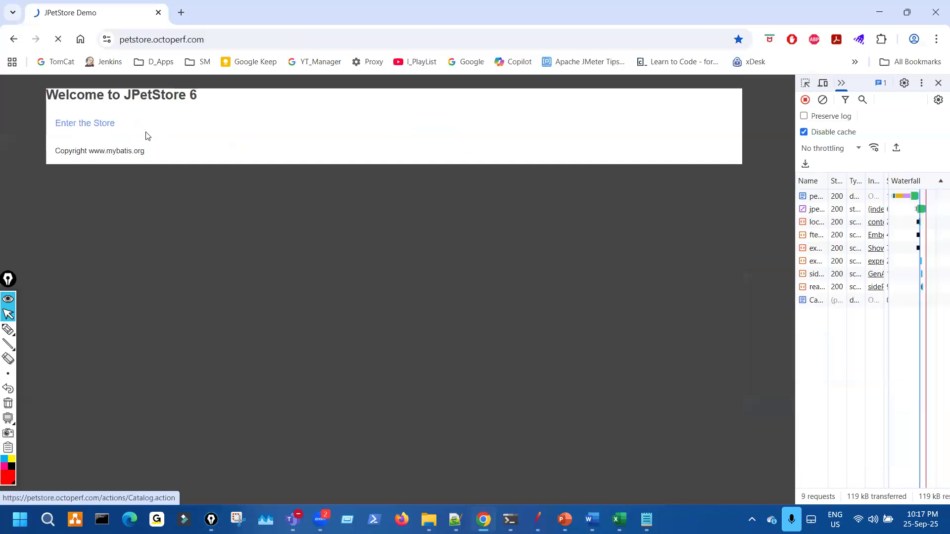
click(110, 124)
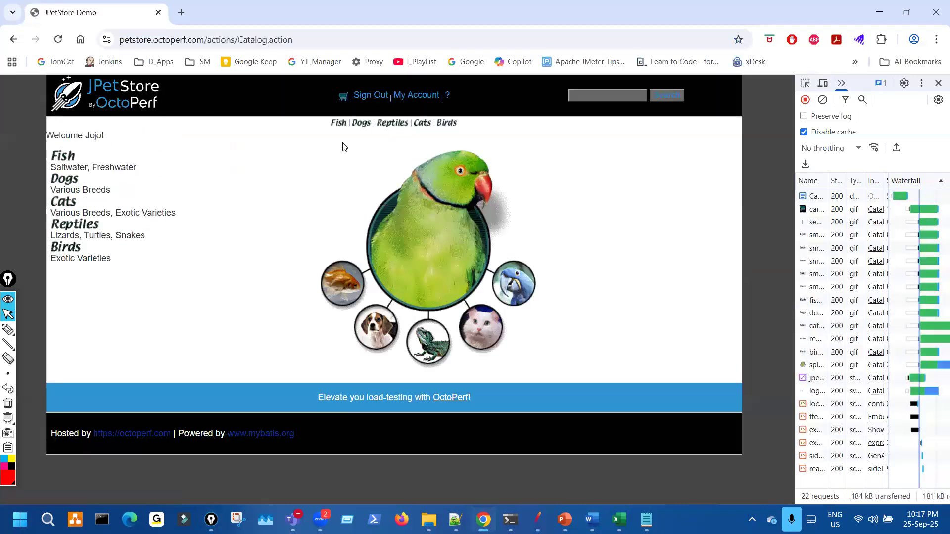
Sketch handwritten red notes and circles over the JPetStore home page and clear them all.
key(ctrl+shift+3)
drag(210, 207, 243, 213)
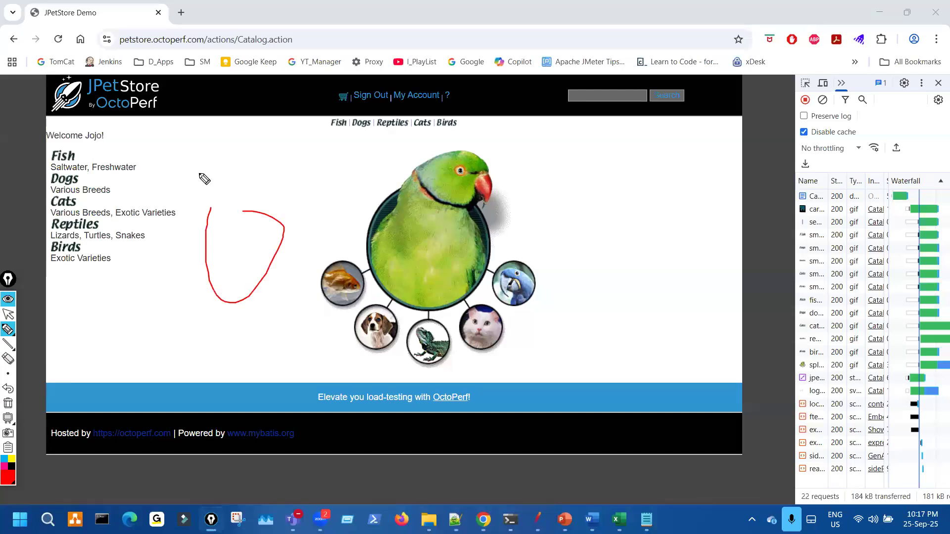
drag(191, 161, 263, 177)
mouse_move(253, 153)
mouse_down()
mouse_move(206, 192)
mouse_move(216, 191)
mouse_up()
drag(275, 168, 316, 165)
mouse_move(341, 115)
mouse_down()
mouse_move(356, 114)
mouse_move(318, 157)
mouse_up()
drag(405, 147, 517, 107)
drag(343, 188, 449, 153)
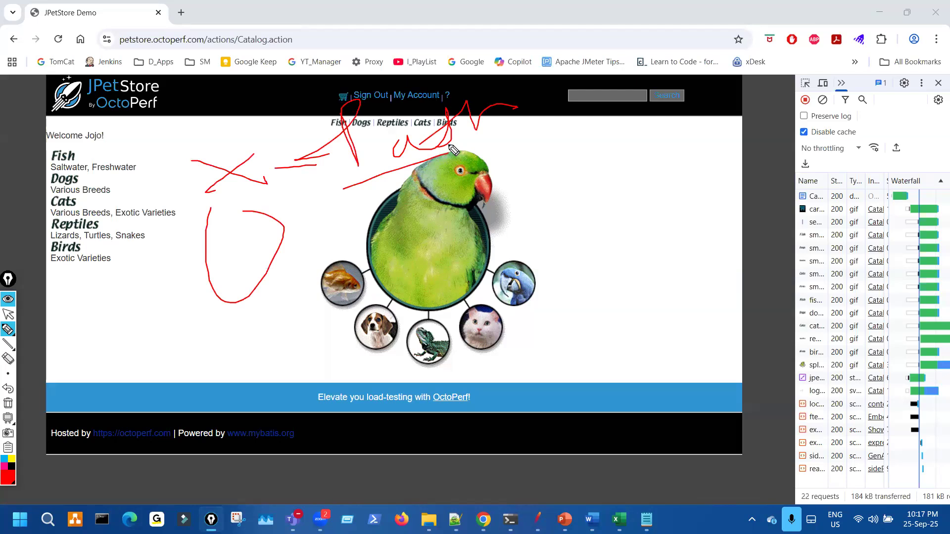
mouse_move(135, 185)
mouse_down()
mouse_move(131, 209)
mouse_move(144, 216)
mouse_up()
drag(313, 84, 388, 106)
drag(212, 120, 319, 240)
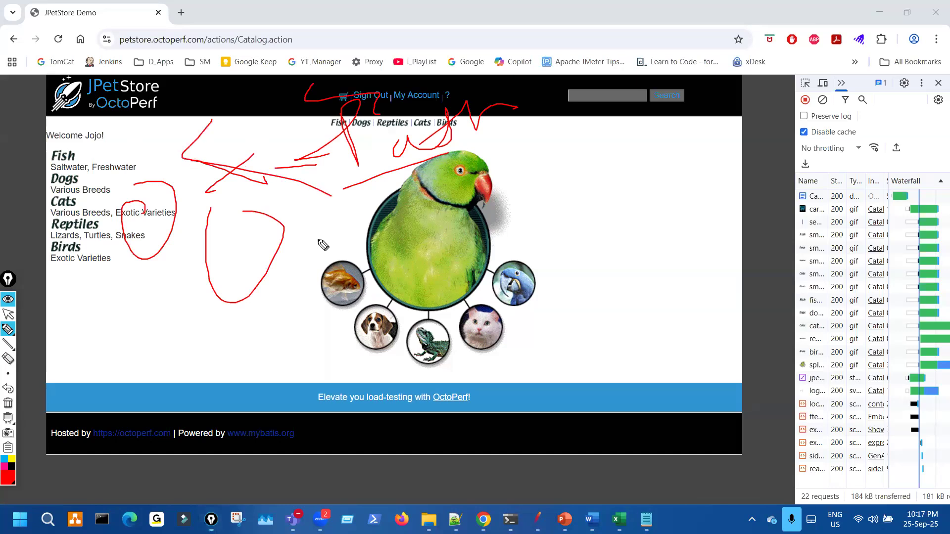
drag(122, 147, 319, 278)
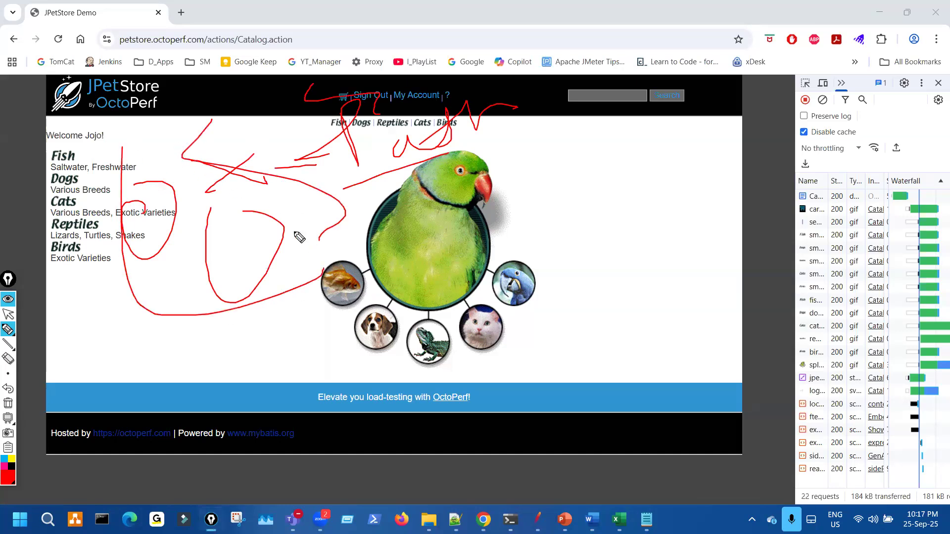
drag(183, 69, 186, 148)
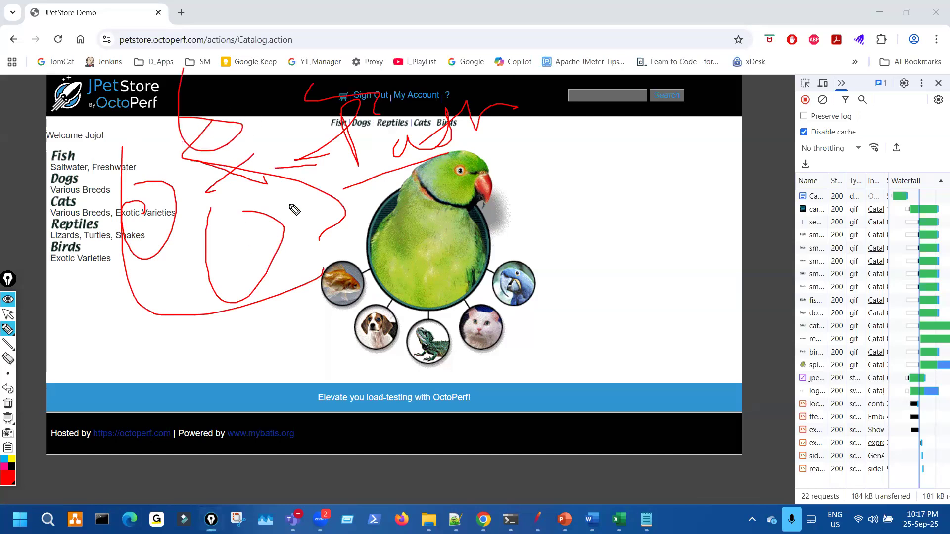
key(ctrl+shift+7)
key(ctrl+shift+2)
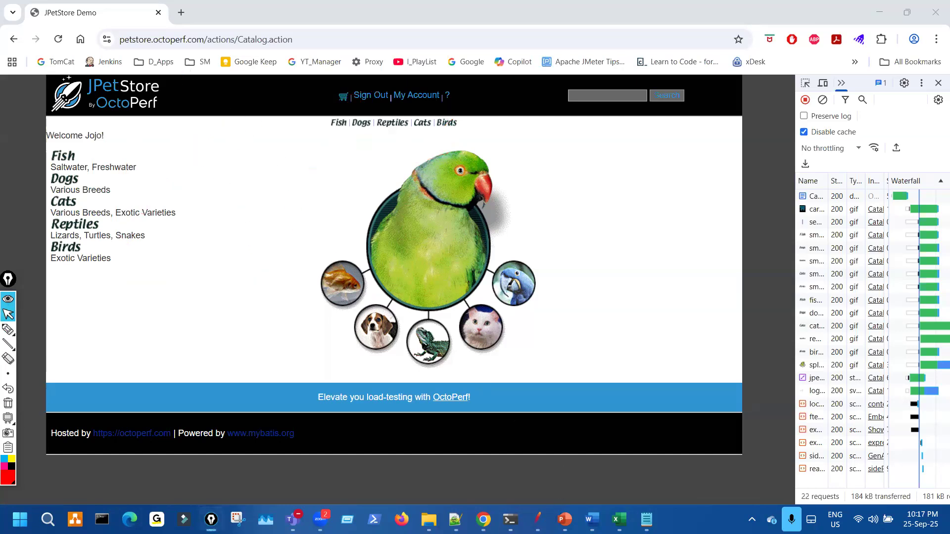
Return to JMeter, mark the server name of the PS01_HomePage/-5 request in red and clear the mark.
key(alt+Tab)
key(ctrl+shift+3)
mouse_move(495, 175)
mouse_down()
mouse_move(467, 211)
mouse_move(557, 173)
mouse_move(505, 169)
mouse_up()
key(ctrl+shift+7)
key(ctrl+shift+2)
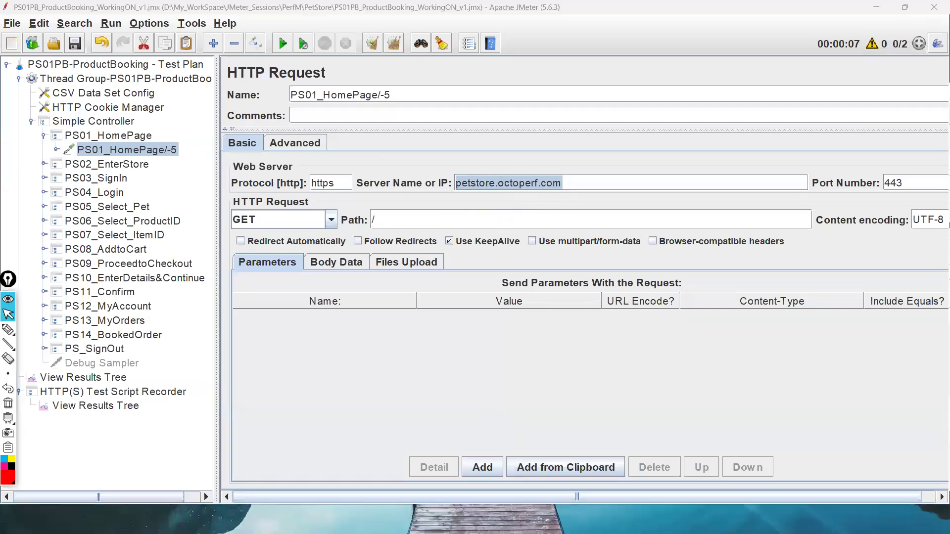
Switch back to the JPetStore page and circle the first network requests in red.
key(alt+Tab)
key(ctrl+shift+3)
drag(896, 167, 883, 191)
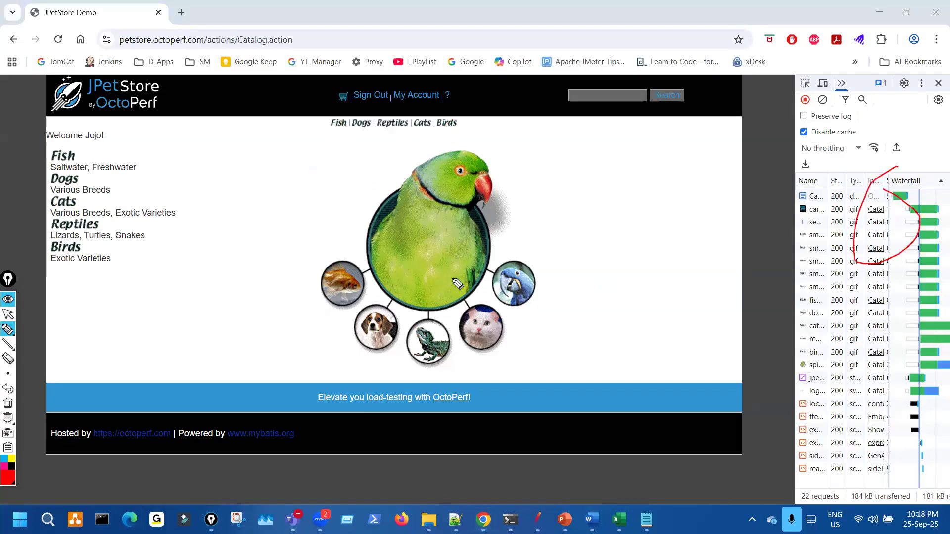
Handwrite red notes over the JPetStore home page, circle the first network request's columns, and clear all the marks.
mouse_move(68, 210)
mouse_down()
mouse_move(143, 218)
mouse_move(195, 279)
mouse_move(208, 222)
mouse_up()
drag(169, 329, 268, 278)
drag(850, 188, 847, 194)
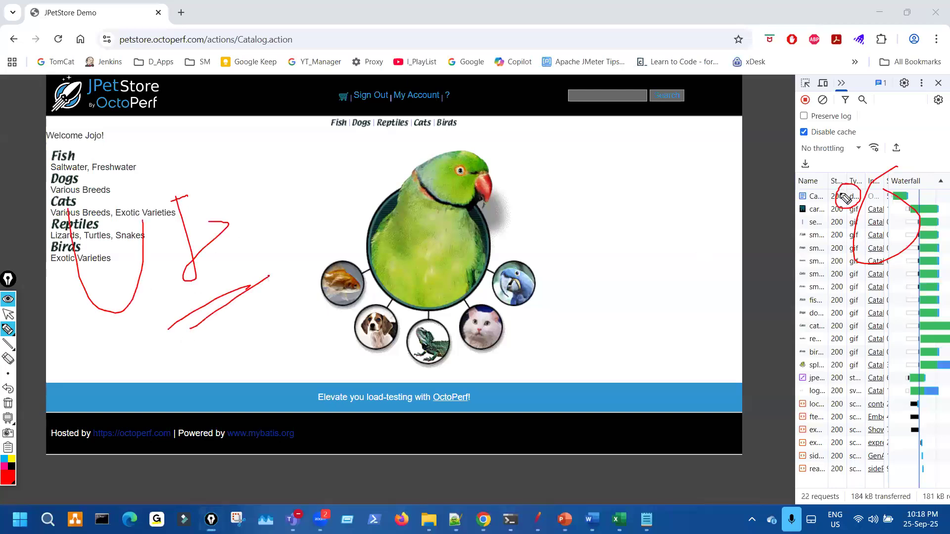
mouse_move(309, 238)
mouse_down()
mouse_move(334, 226)
mouse_move(357, 192)
mouse_up()
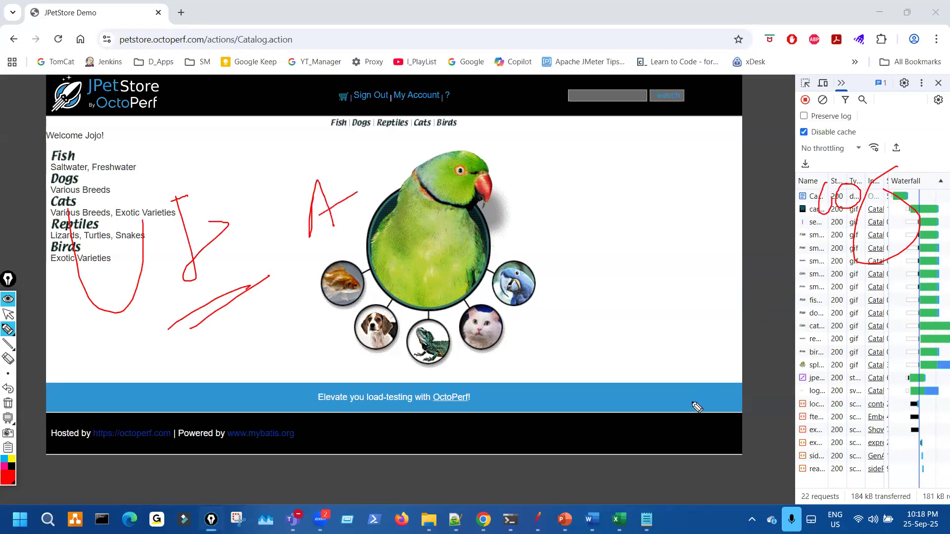
key(ctrl+shift+7)
key(ctrl+shift+2)
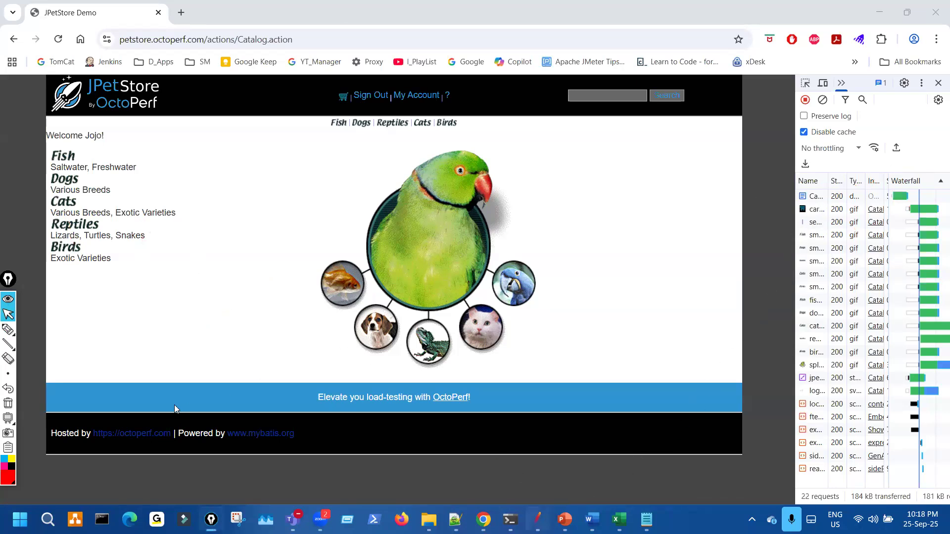
Switch to JMeter, open the test plan's View Results Tree, and handwrite red notes with an encircled word over its empty panes.
key(alt+Tab)
click(118, 377)
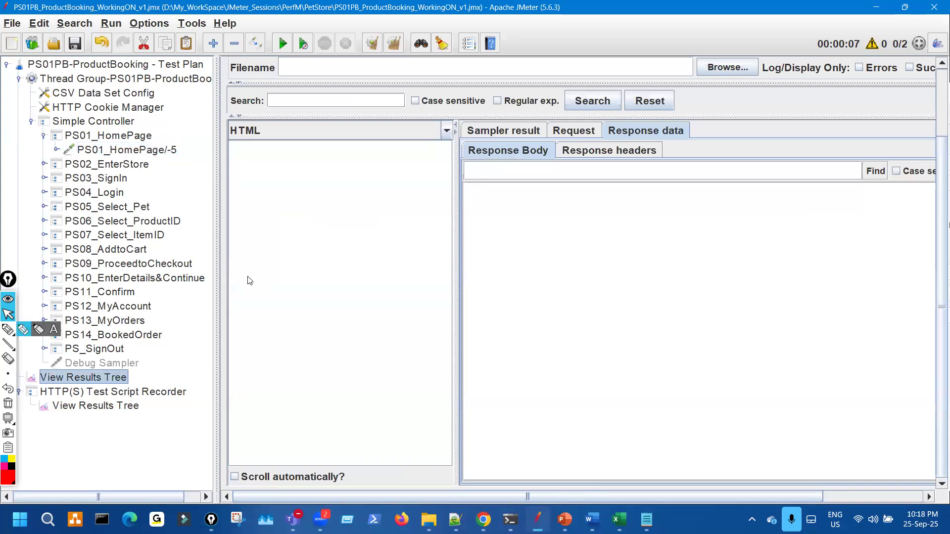
click(8, 329)
drag(302, 210, 300, 262)
mouse_move(302, 211)
mouse_down()
mouse_move(332, 202)
mouse_move(377, 250)
mouse_up()
drag(372, 211, 434, 231)
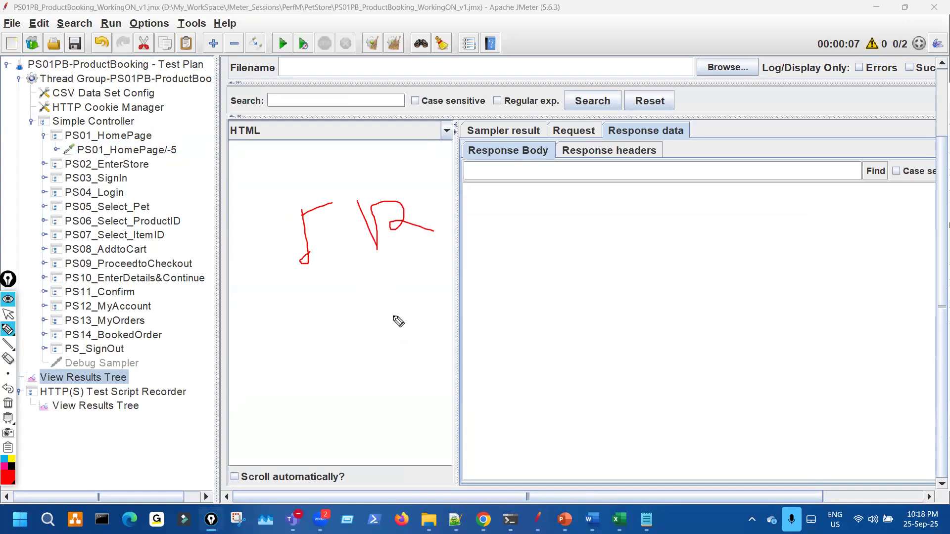
drag(392, 348, 425, 349)
drag(513, 283, 536, 319)
mouse_move(541, 319)
mouse_down()
mouse_move(570, 284)
mouse_move(581, 296)
mouse_up()
mouse_move(596, 256)
mouse_down()
mouse_move(608, 294)
mouse_move(612, 278)
mouse_move(674, 250)
mouse_move(683, 275)
mouse_up()
drag(654, 310, 690, 287)
drag(657, 330, 756, 305)
mouse_move(515, 324)
mouse_down()
mouse_move(596, 348)
mouse_move(518, 280)
mouse_move(510, 294)
mouse_up()
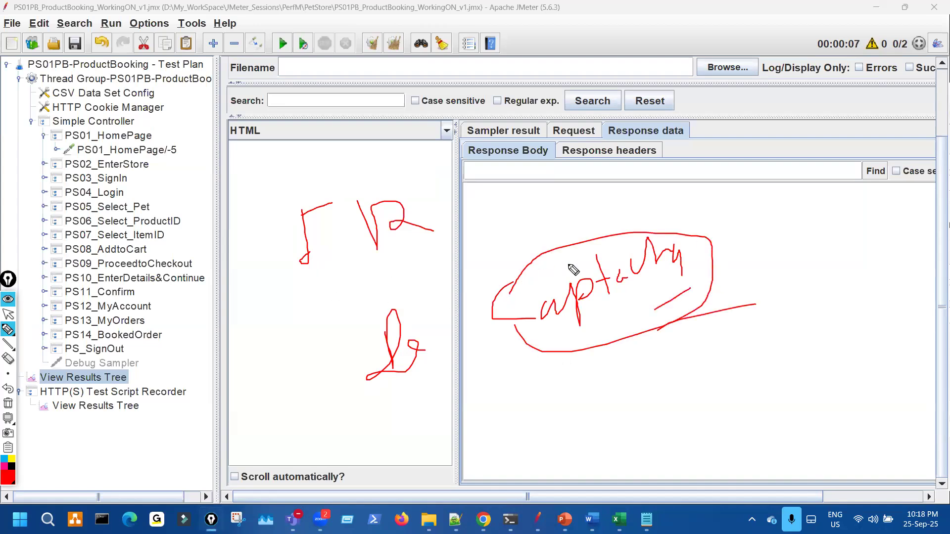
Draw a branch below the encircled word with more handwritten notes, and clear all the red marks.
drag(659, 194, 614, 201)
drag(633, 335, 645, 381)
mouse_move(557, 429)
mouse_down()
mouse_move(564, 457)
mouse_move(599, 400)
mouse_up()
mouse_move(613, 403)
mouse_down()
mouse_move(612, 439)
mouse_move(639, 422)
mouse_up()
mouse_move(726, 405)
mouse_down()
mouse_move(757, 390)
mouse_move(759, 426)
mouse_up()
drag(775, 391, 767, 409)
mouse_move(784, 370)
mouse_down()
mouse_move(796, 383)
mouse_move(744, 418)
mouse_up()
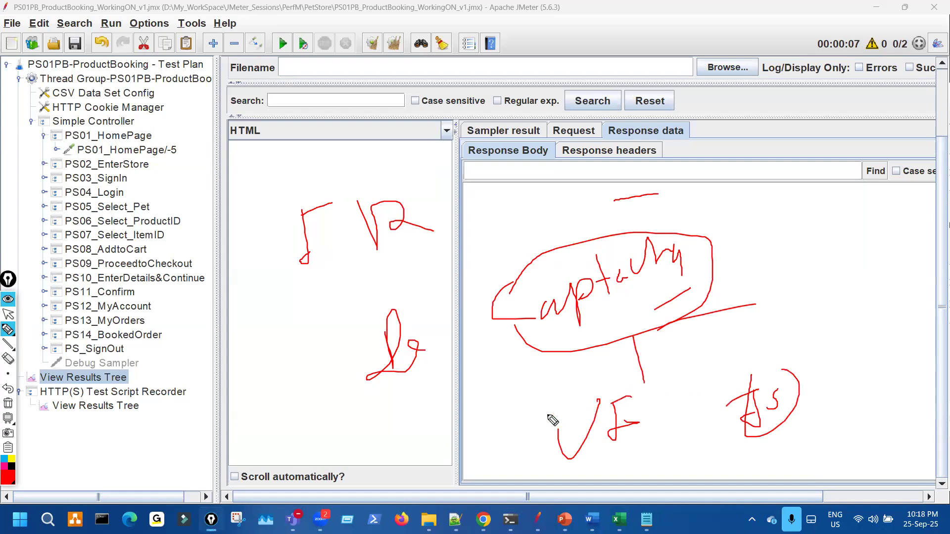
key(ctrl+shift+7)
key(ctrl+shift+2)
In a new Chrome tab, search Google for "irctc" and open the website through the IRCTC Corporate Portal result.
click(483, 519)
click(182, 14)
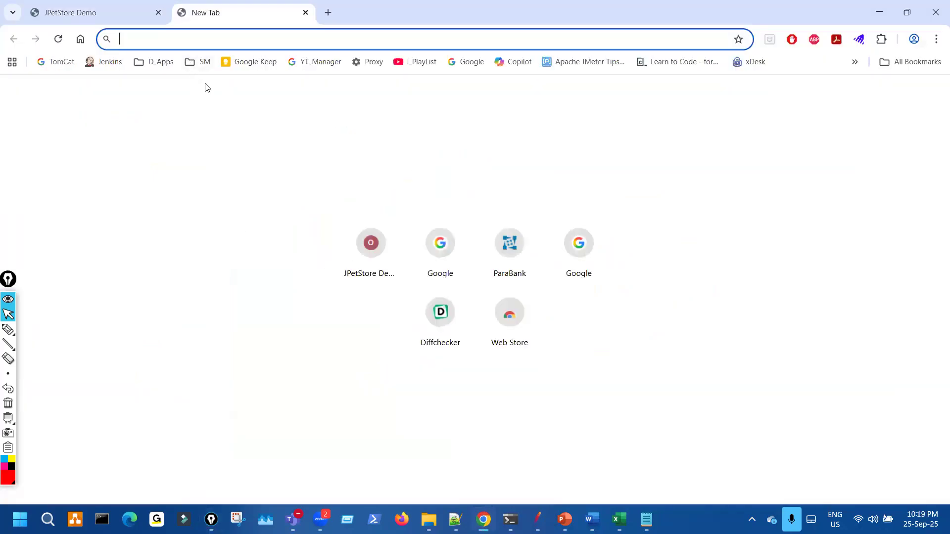
click(469, 64)
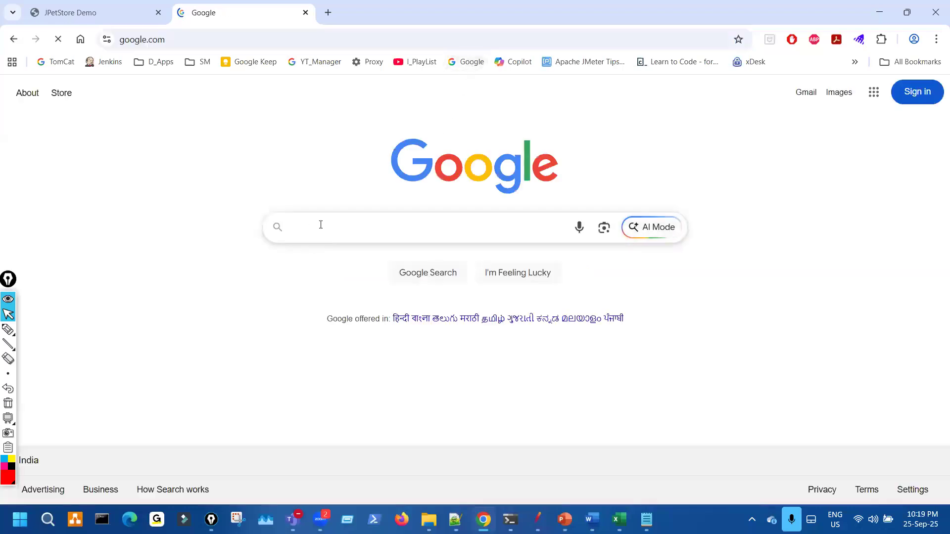
click(320, 224)
text(irctc)
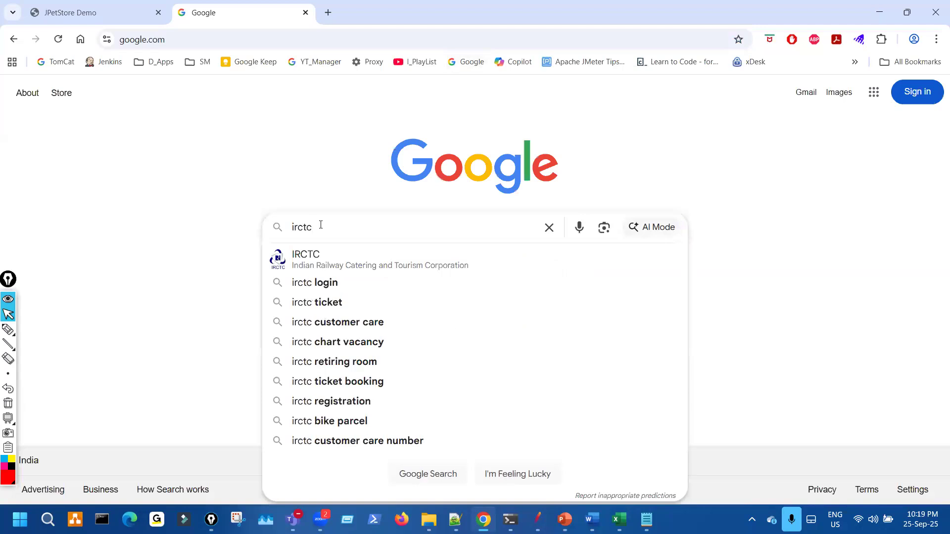
key(Return)
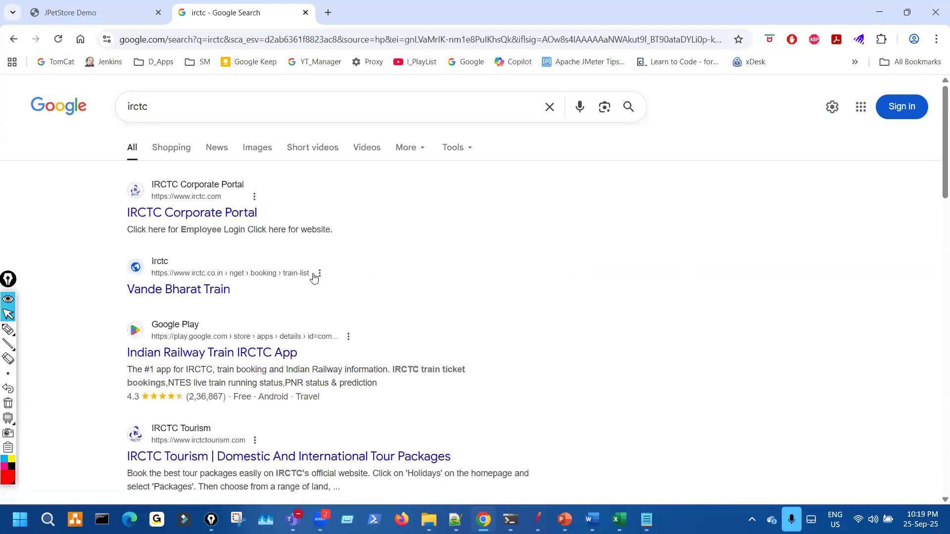
click(236, 214)
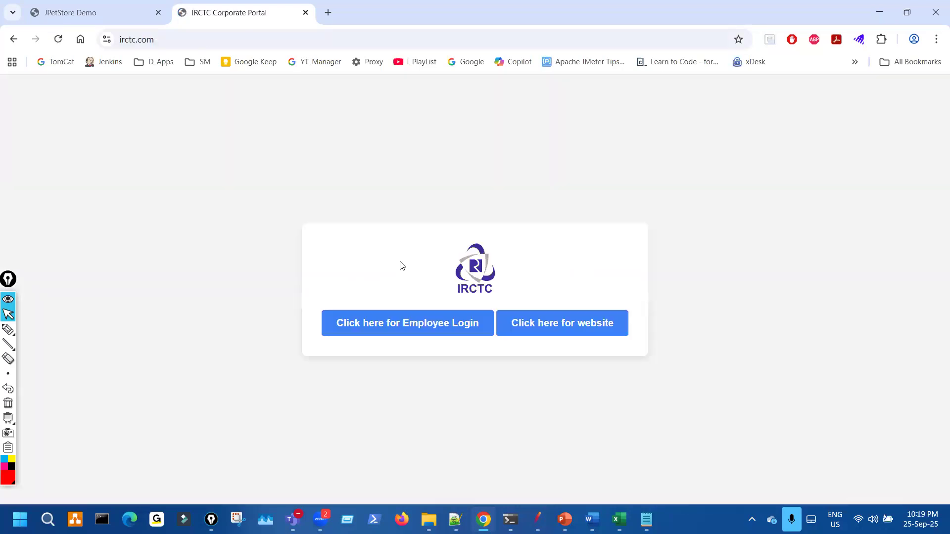
click(549, 325)
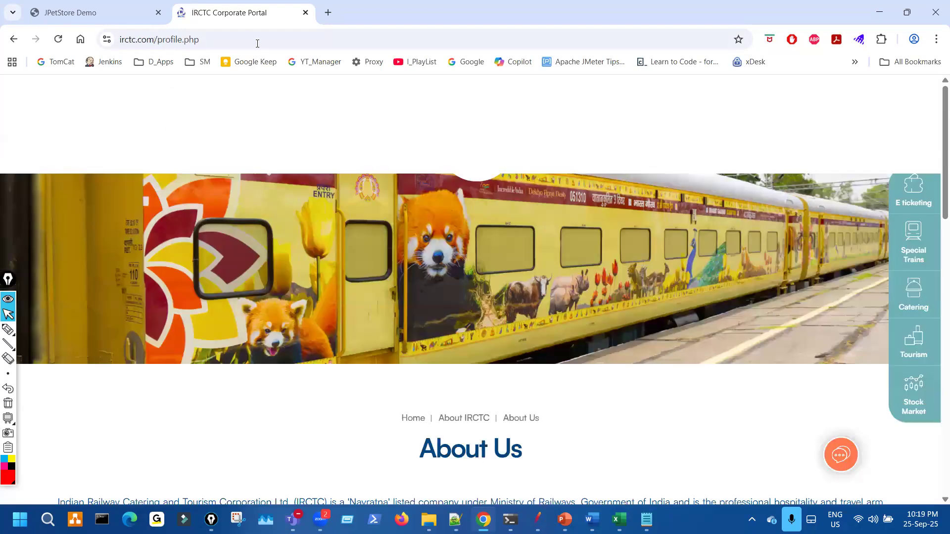
Change the site address to irctc.co.in and load the ticket booking page.
double_click(257, 43)
key(BackSpace)
key(BackSpace)
key(BackSpace)
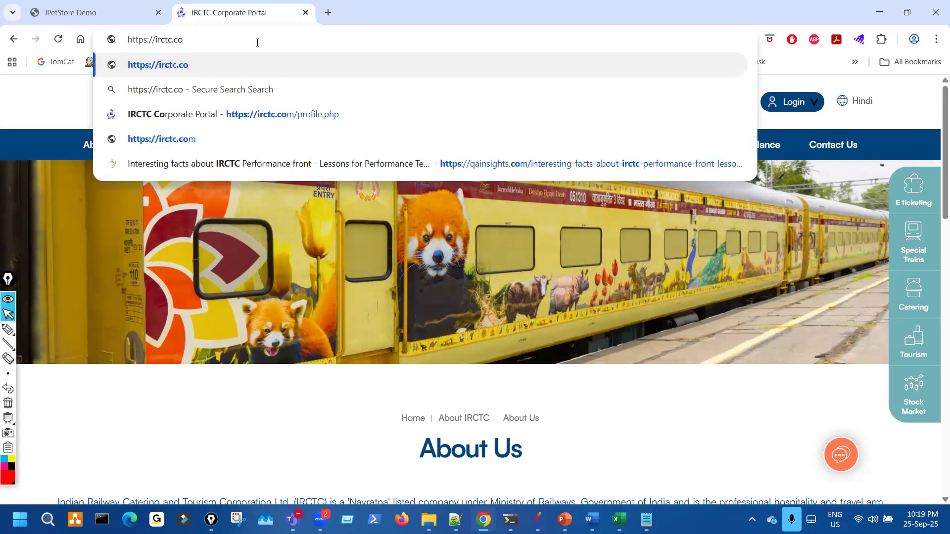
text(in)
key(Return)
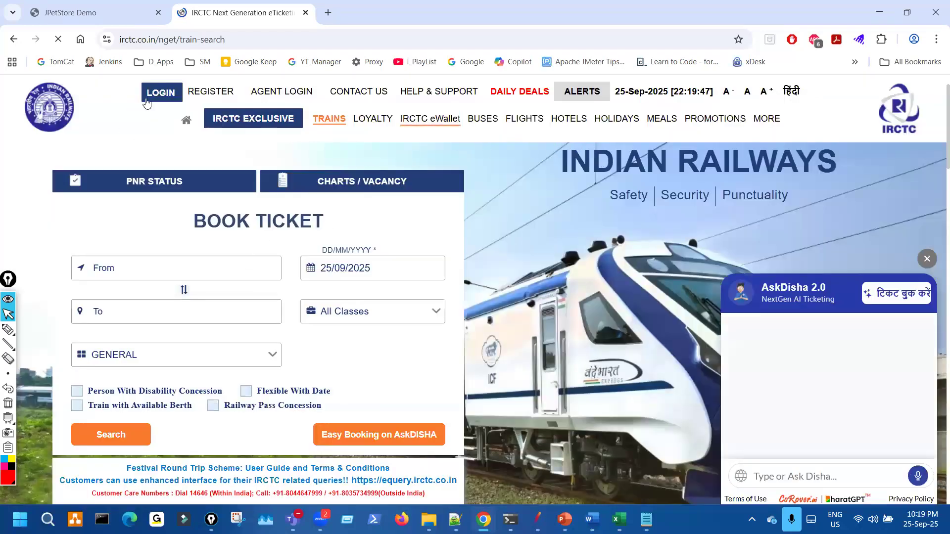
Open the IRCTC login form, circle its captcha in red, tick the user name and password fields, and handwrite notes beside them.
click(161, 92)
key(ctrl+shift+3)
mouse_move(202, 272)
mouse_down()
mouse_move(183, 272)
mouse_move(254, 284)
mouse_move(210, 272)
mouse_up()
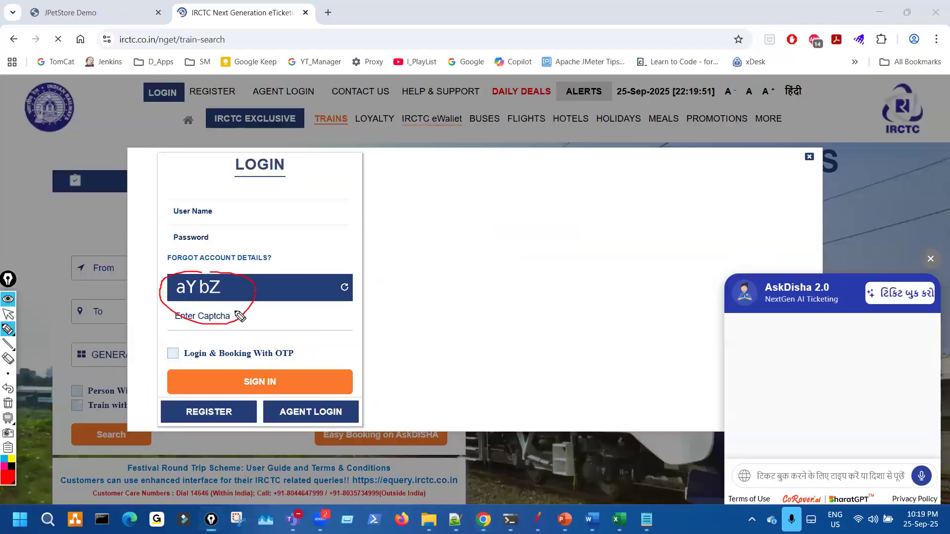
drag(226, 207, 246, 204)
drag(236, 238, 260, 238)
mouse_move(218, 274)
mouse_down()
mouse_move(148, 322)
mouse_move(232, 285)
mouse_up()
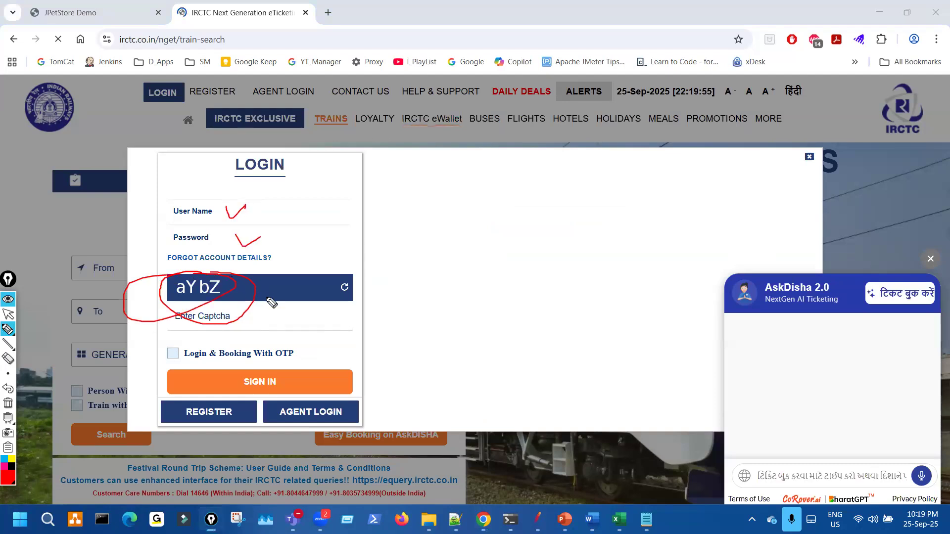
mouse_move(425, 319)
mouse_down()
mouse_move(445, 318)
mouse_move(415, 360)
mouse_up()
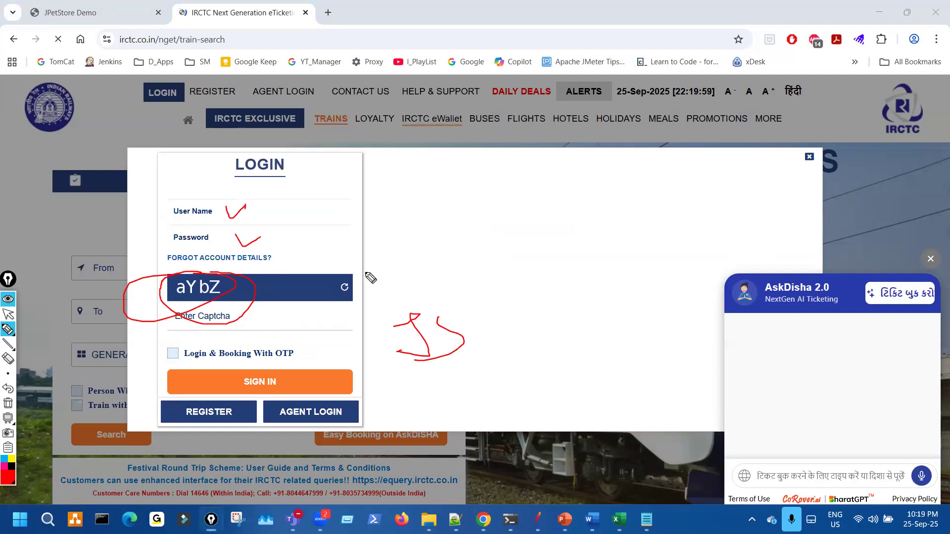
mouse_move(317, 192)
mouse_down()
mouse_move(358, 233)
mouse_move(349, 213)
mouse_up()
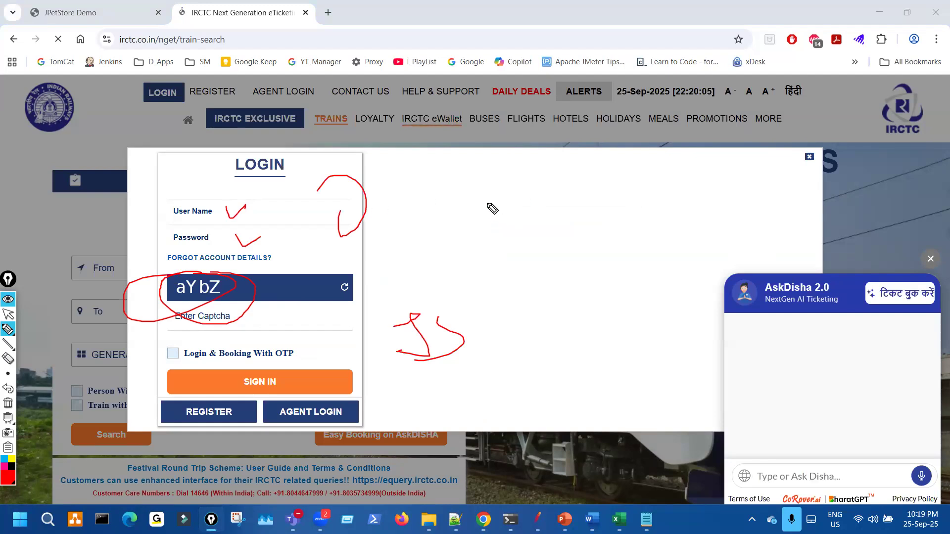
Draw a few freehand red lines in the blank area beside the IRCTC login form and return to the normal pointer.
mouse_move(457, 188)
mouse_down()
mouse_move(557, 171)
mouse_move(543, 171)
mouse_up()
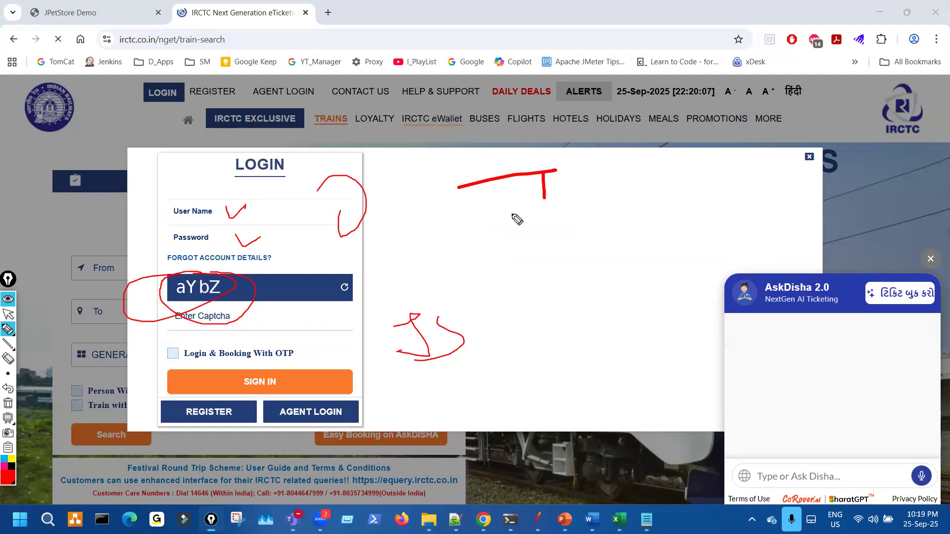
drag(514, 237, 584, 229)
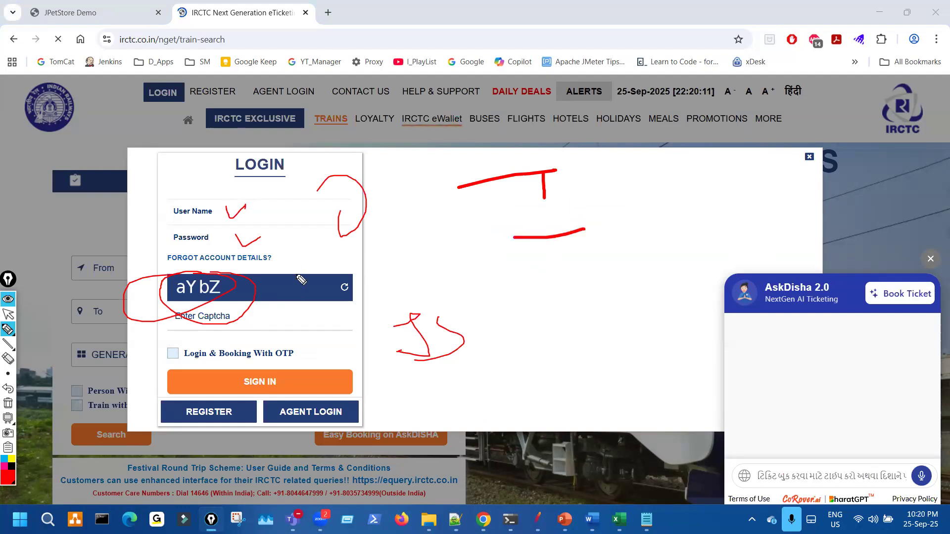
mouse_move(6, 331)
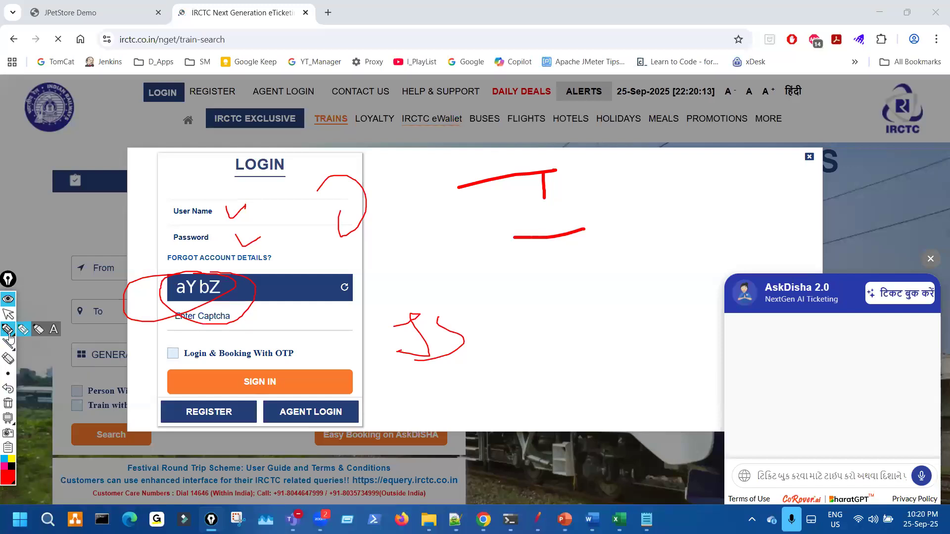
click(23, 331)
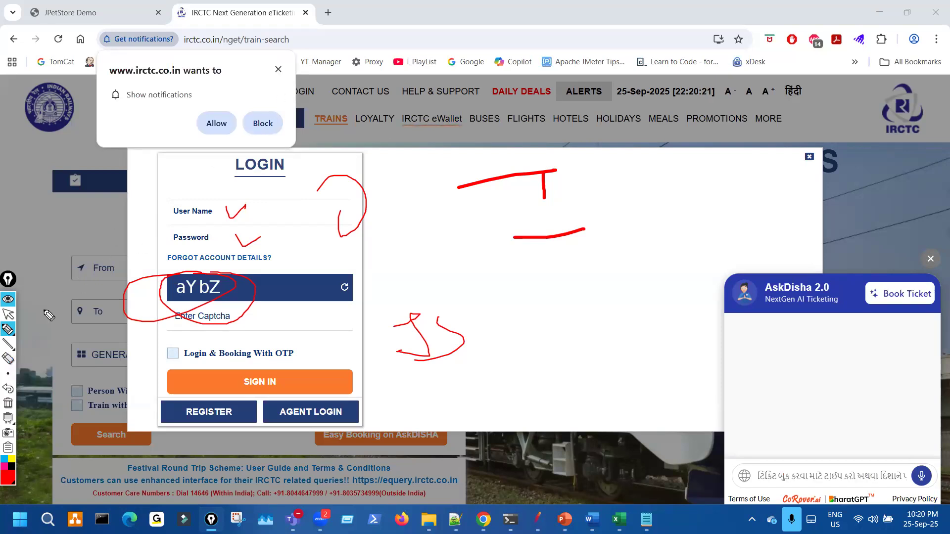
key(ctrl+1)
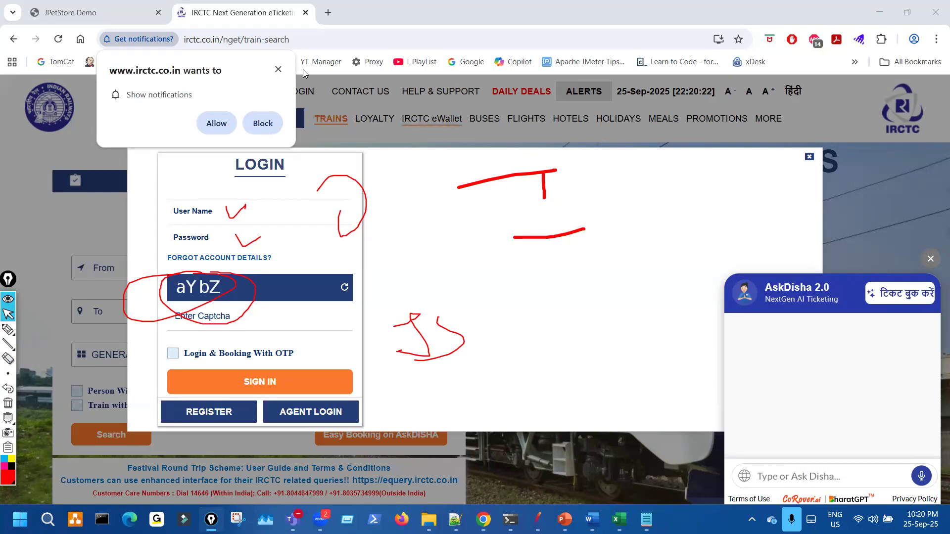
Dismiss the site's notification request, close the AskDisha chat window, and glance at the JMeter test plan before returning to the browser.
click(278, 69)
click(932, 257)
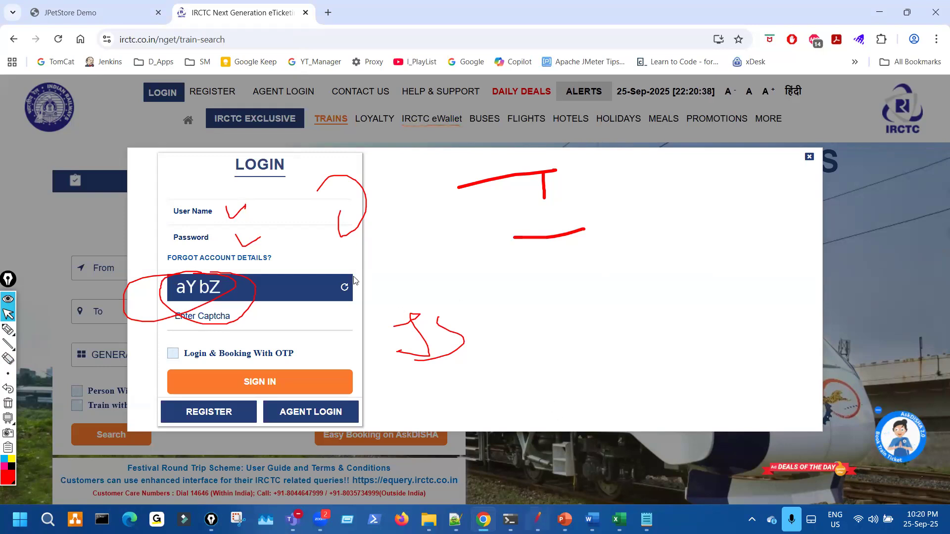
key(alt+Tab)
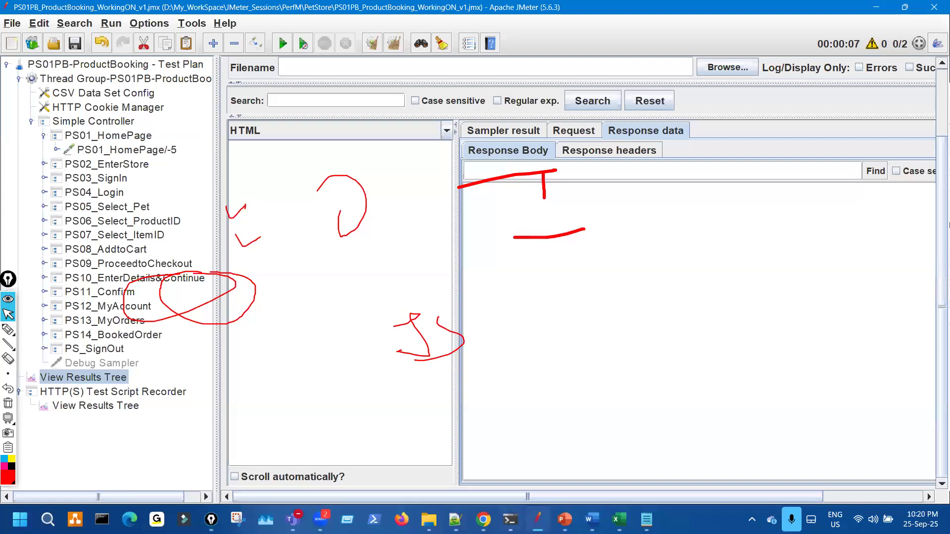
key(alt+Tab)
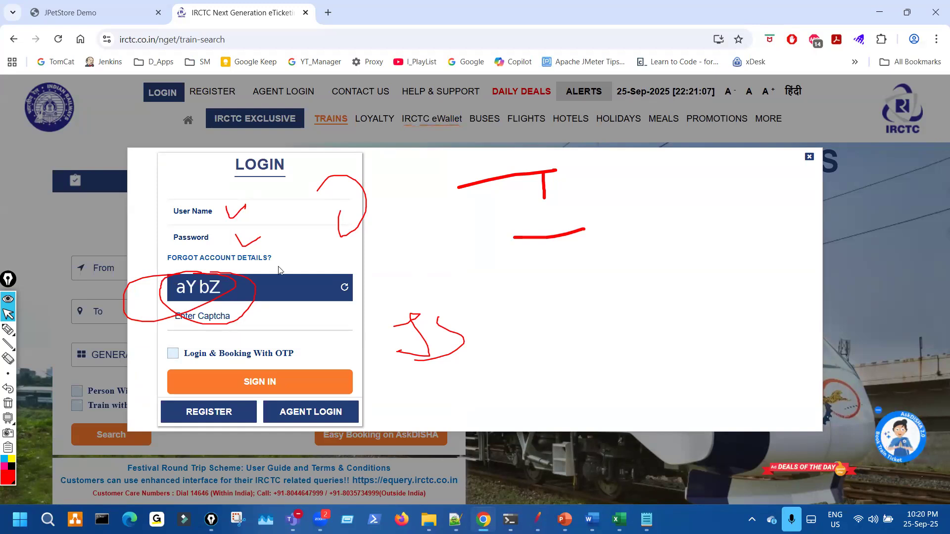
Circle the IRCTC eWallet link in red, draw a freehand stroke beside the login form, and erase all annotations.
click(10, 329)
mouse_move(415, 103)
mouse_down()
mouse_move(429, 118)
mouse_move(460, 108)
mouse_up()
mouse_move(440, 207)
mouse_down()
mouse_move(445, 242)
mouse_move(525, 215)
mouse_up()
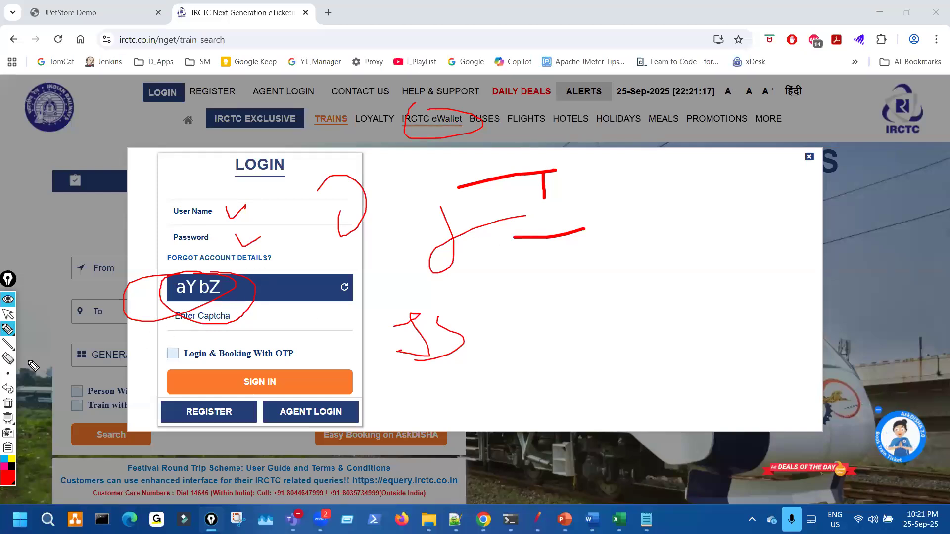
click(8, 404)
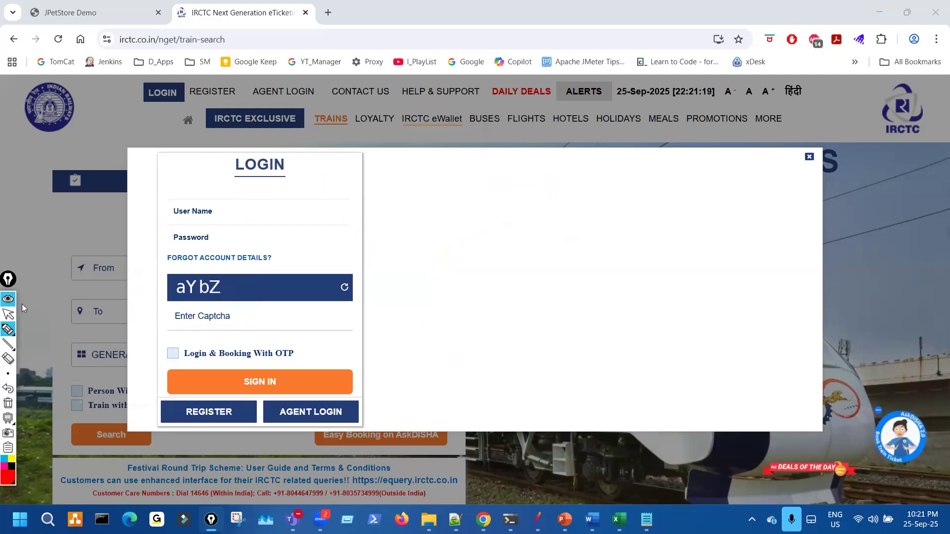
Close the IRCTC login dialog, switch to Apache JMeter, and collapse the PS01_HomePage controller in the test plan tree.
click(809, 157)
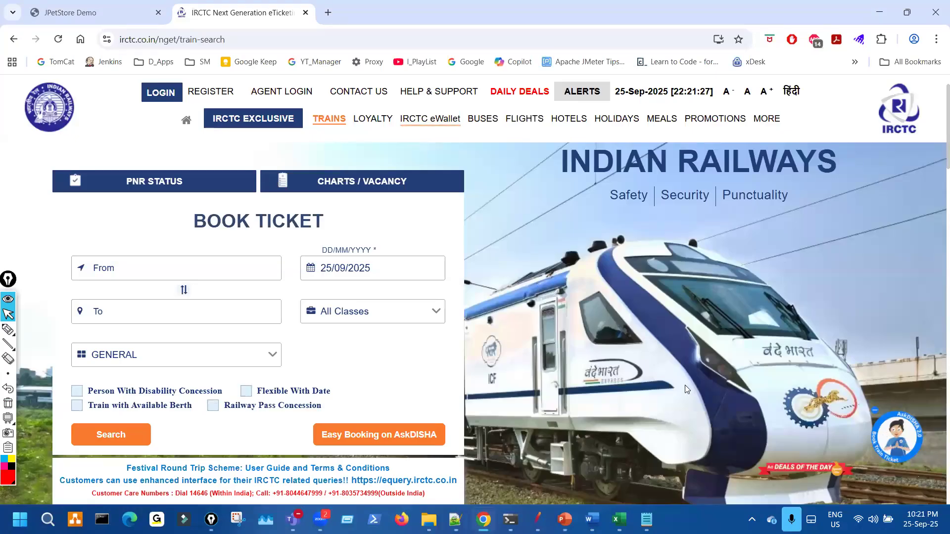
key(alt+Tab)
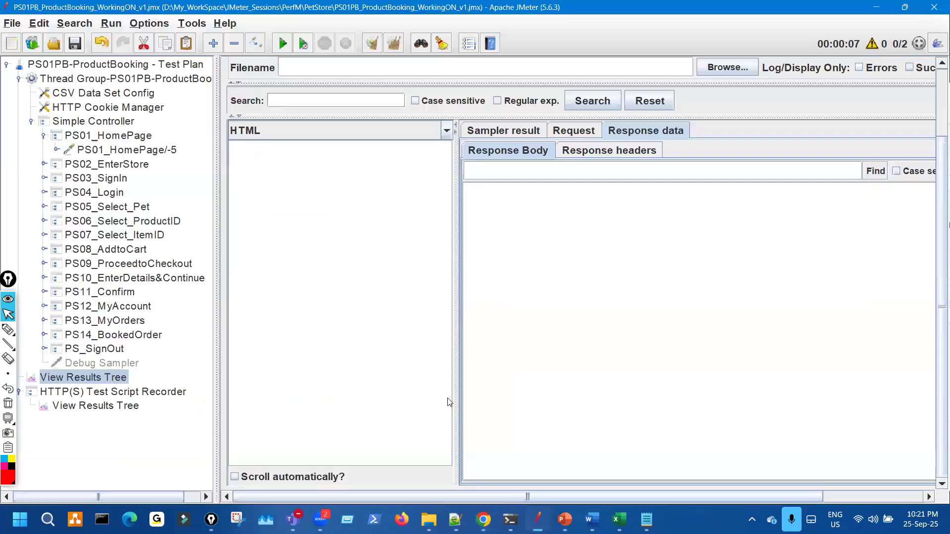
drag(217, 198, 212, 198)
click(43, 136)
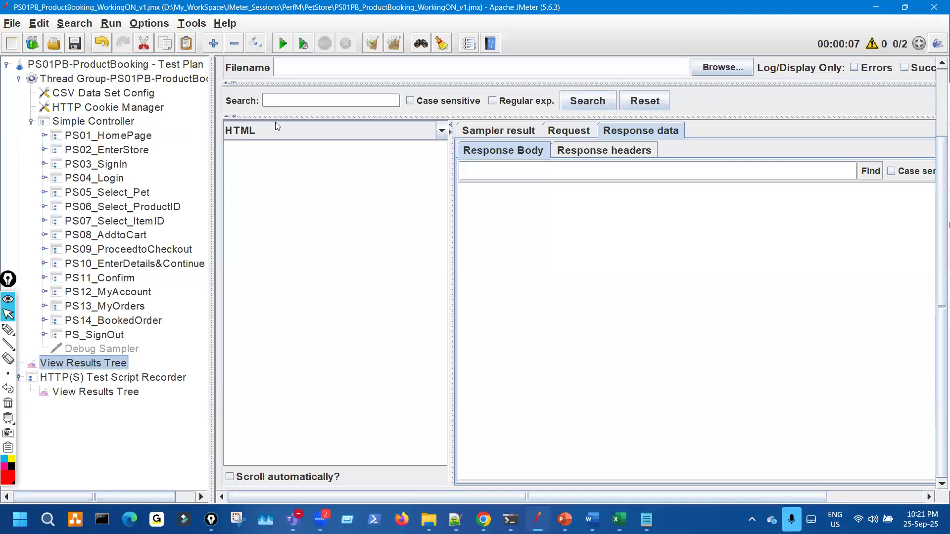
Add an Aggregate Report listener to the test plan and place it directly below View Results Tree.
drag(275, 123, 283, 123)
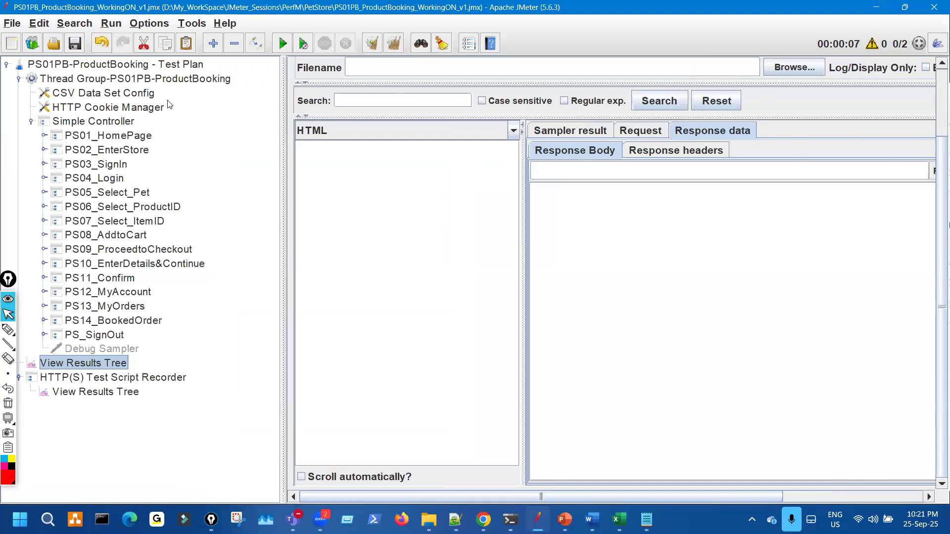
right_click(151, 71)
mouse_move(297, 78)
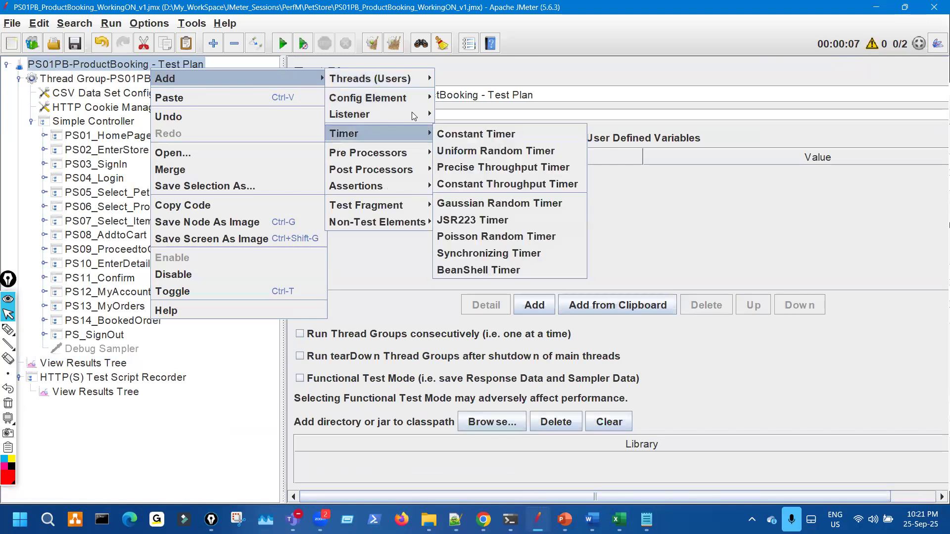
mouse_move(414, 116)
click(447, 159)
drag(114, 404, 125, 371)
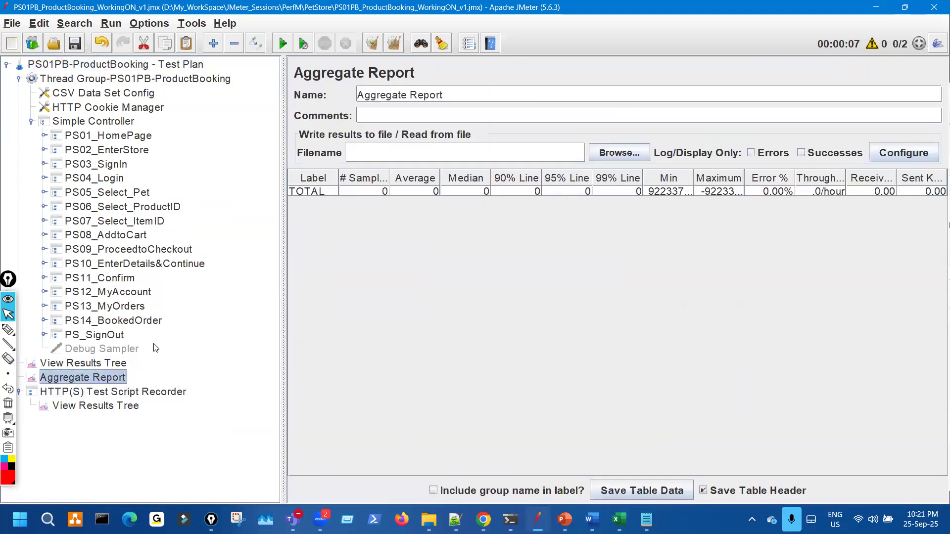
Check the thread group's user and loop settings, and run the test with the Aggregate Report displayed.
drag(283, 218, 209, 199)
click(187, 82)
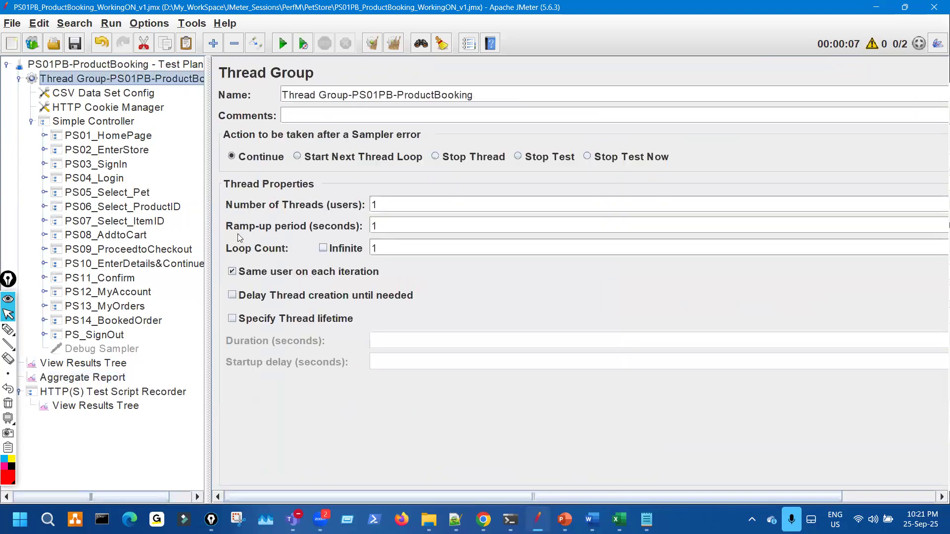
click(104, 377)
key(ctrl+r)
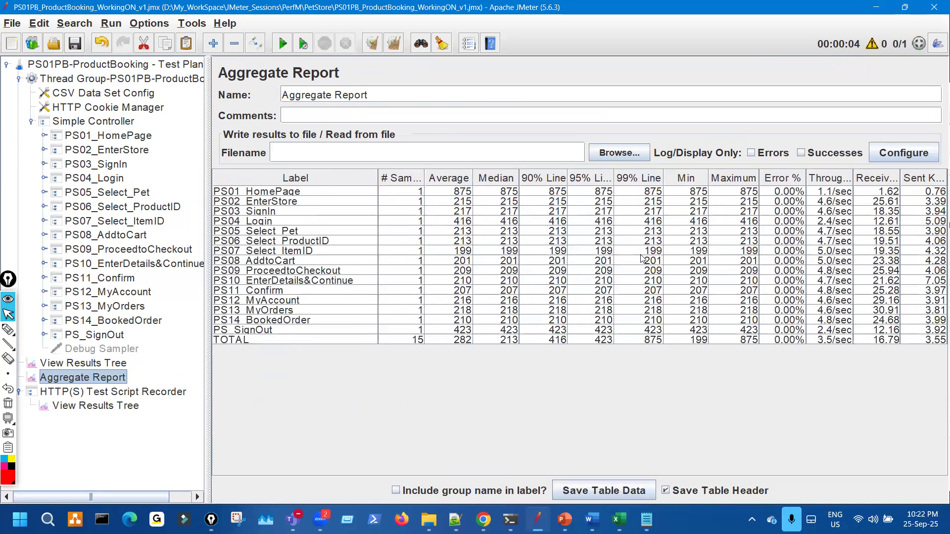
Examine the PS02_EnterStore sampler result in View Results Tree, highlighting its load time.
click(125, 365)
click(324, 165)
key(Down)
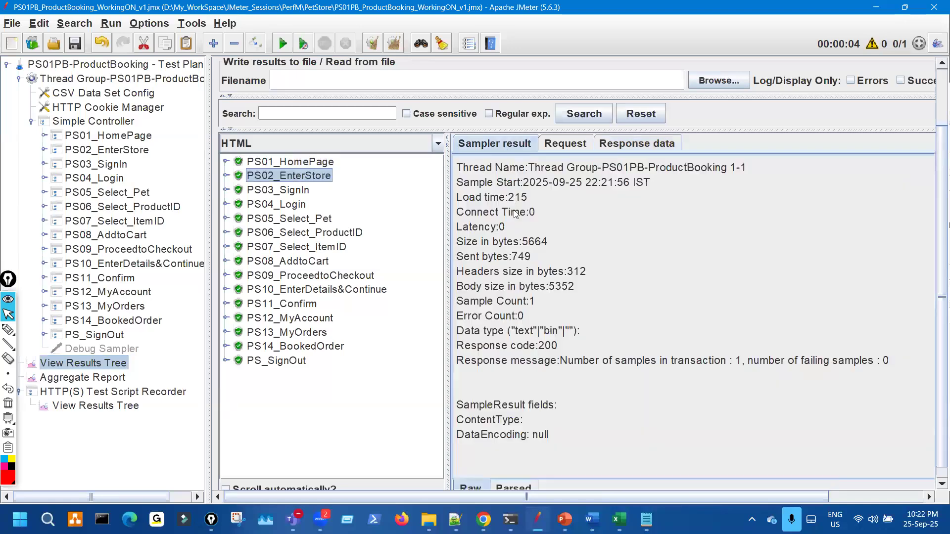
drag(537, 183, 540, 351)
drag(508, 197, 530, 198)
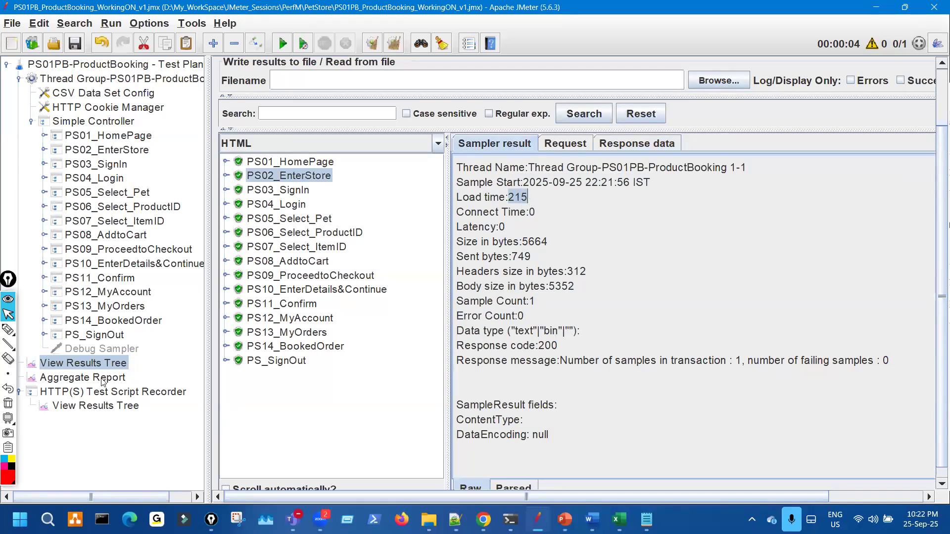
Mark the Aggregate Report's name, response time columns, 90% Line column and labels in red, and clear the annotations.
click(84, 377)
click(7, 330)
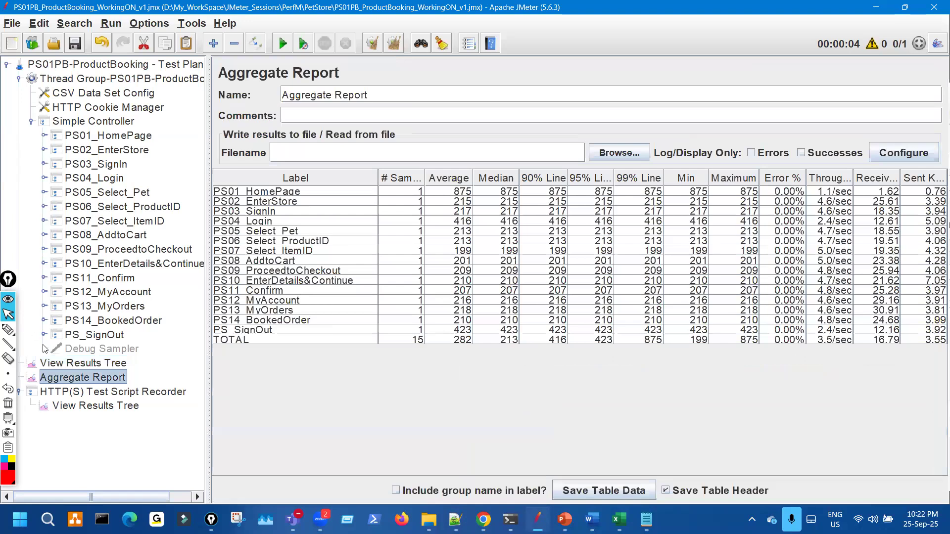
mouse_move(90, 372)
mouse_down()
mouse_move(93, 389)
mouse_move(144, 381)
mouse_up()
mouse_move(455, 174)
mouse_down()
mouse_move(494, 353)
mouse_move(809, 303)
mouse_up()
drag(609, 203, 779, 198)
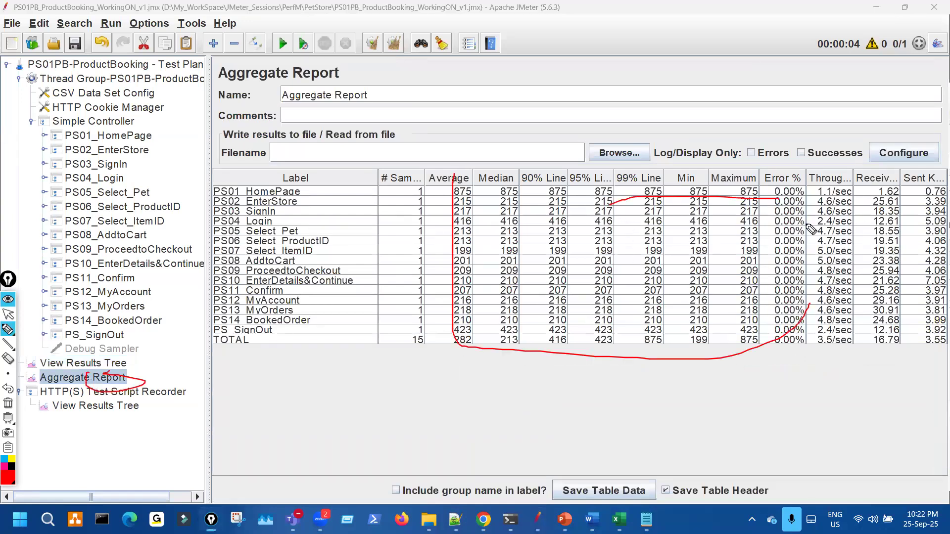
mouse_move(547, 179)
mouse_down()
mouse_move(538, 259)
mouse_move(547, 303)
mouse_up()
mouse_move(585, 341)
mouse_down()
mouse_move(581, 218)
mouse_move(550, 184)
mouse_up()
drag(299, 185, 352, 176)
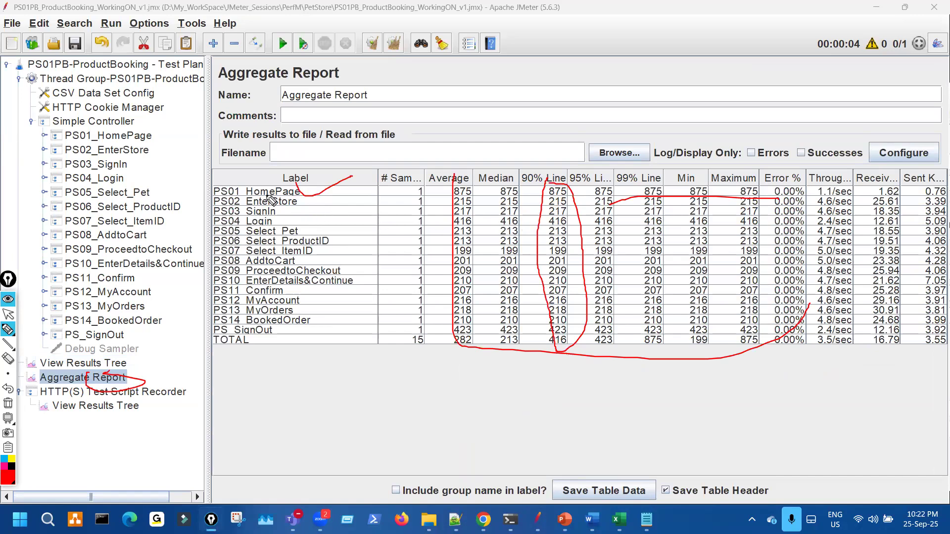
key(Escape)
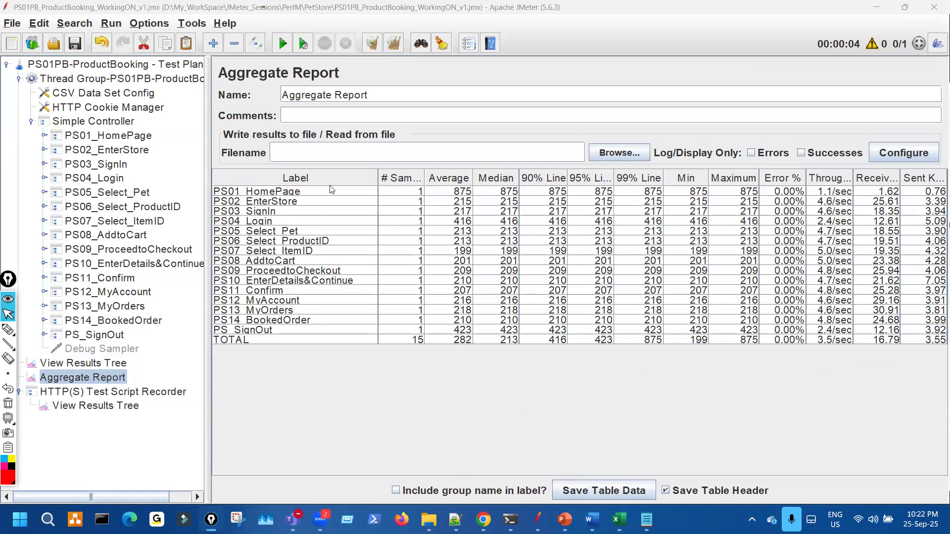
Set the thread group's number of threads to 10 and rerun the test with the Aggregate Report displayed.
click(190, 80)
text(0)
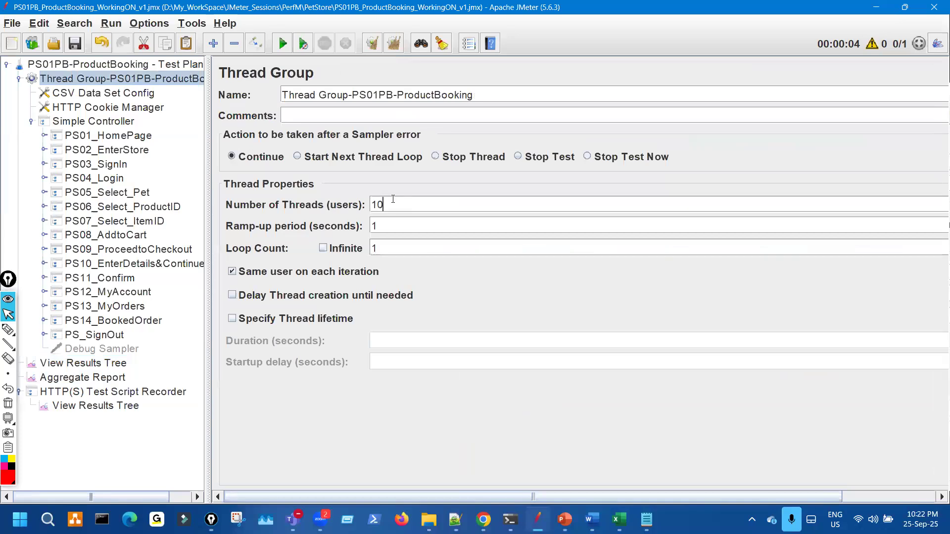
click(117, 376)
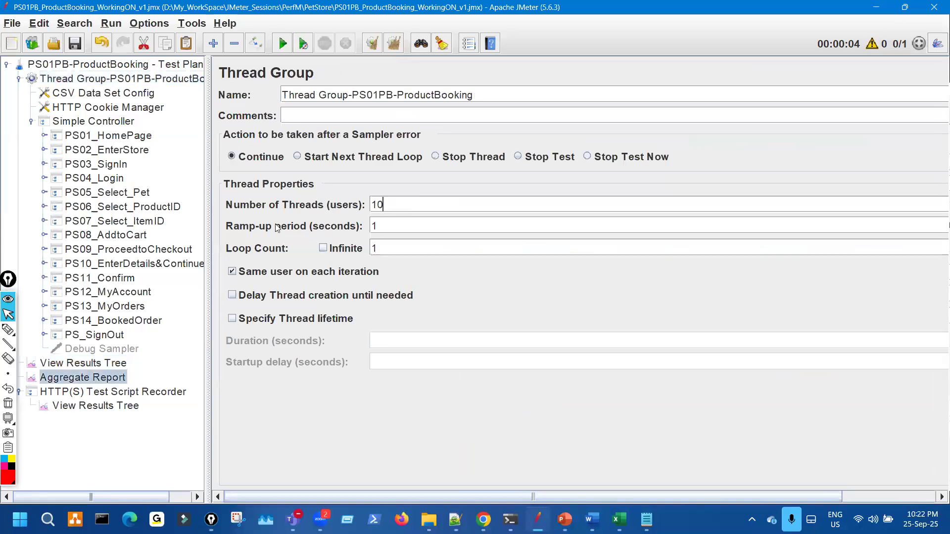
click(282, 44)
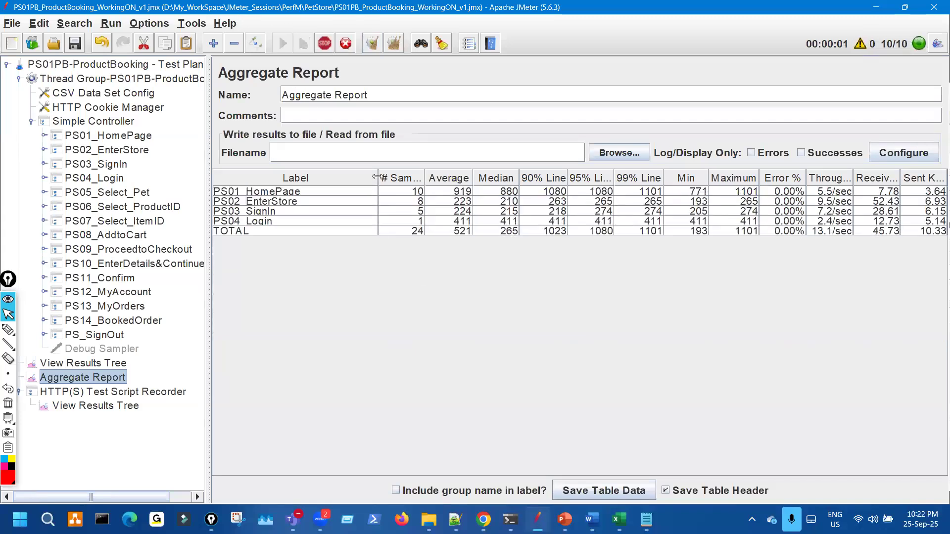
drag(377, 178, 387, 234)
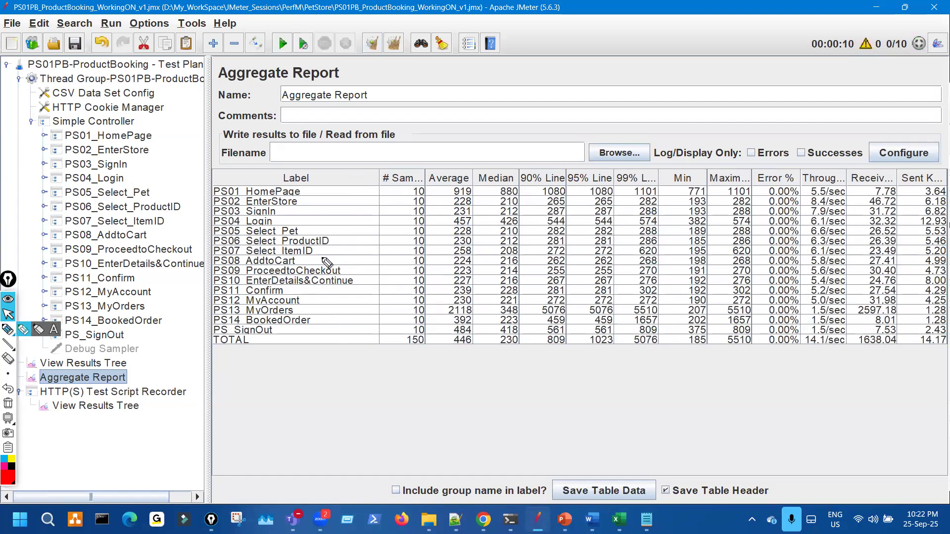
Circle the 90% Line column of the 10-user Aggregate Report in red and clear the annotations.
click(7, 329)
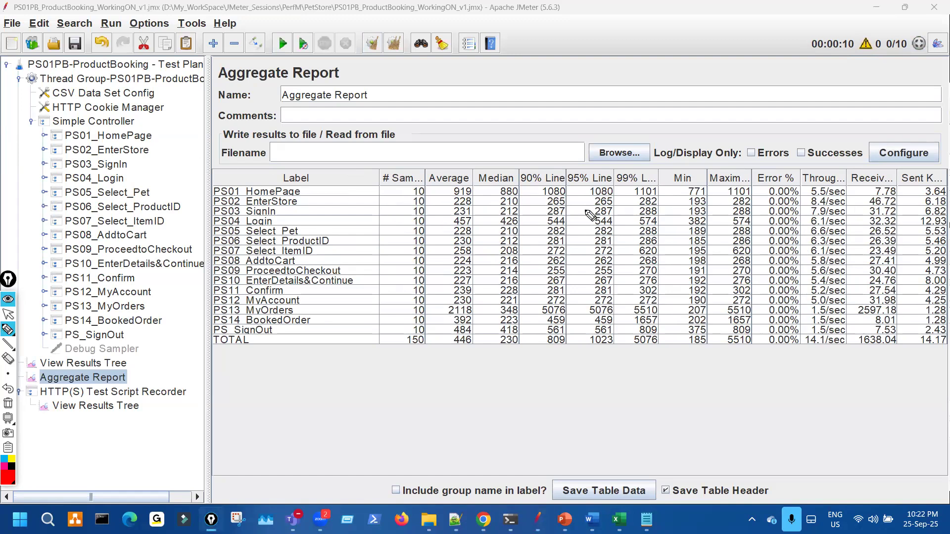
drag(584, 187, 582, 211)
mouse_move(537, 184)
mouse_down()
mouse_move(529, 235)
mouse_move(537, 334)
mouse_move(566, 231)
mouse_up()
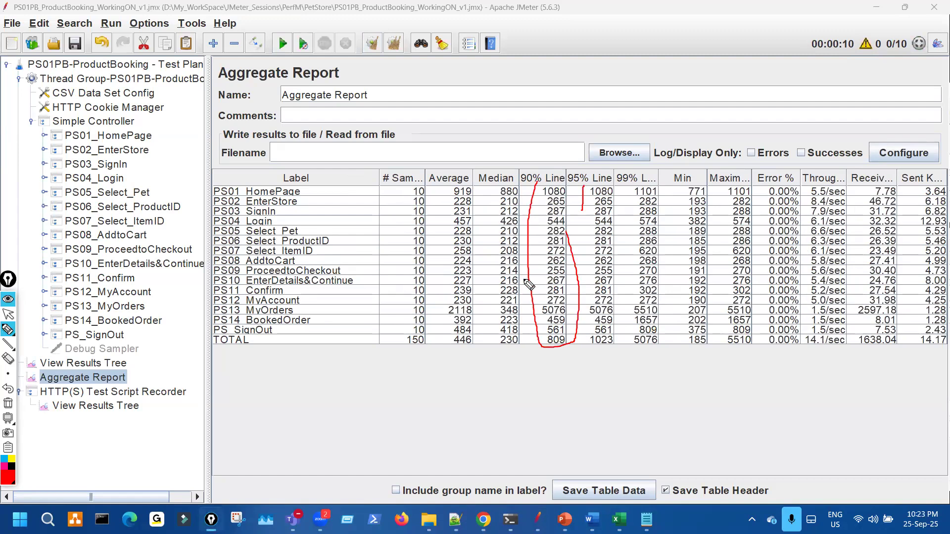
key(ctrl+shift+7)
key(ctrl+shift+2)
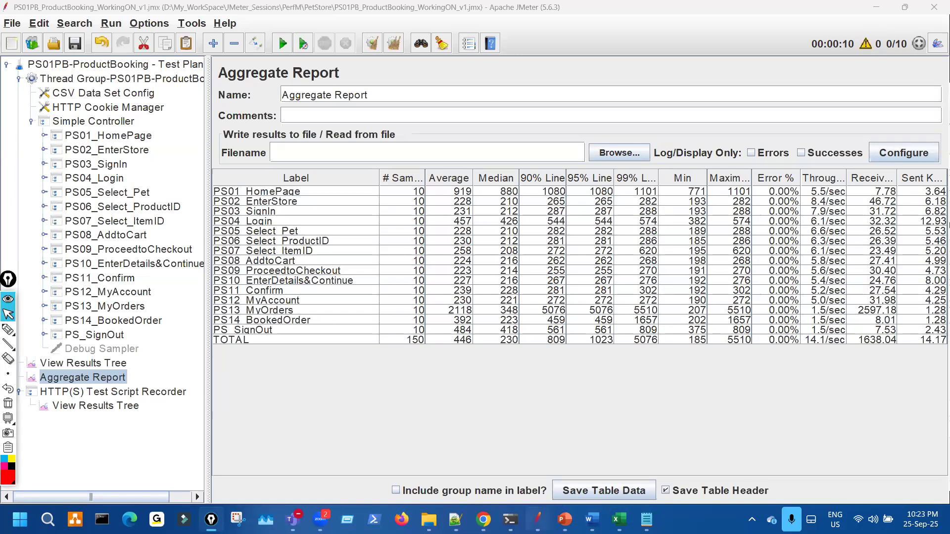
In the Word course content document, move the "Use of Aggregate Report Listeners" bullet directly above "Retrieving Embedded Resources".
mouse_move(537, 519)
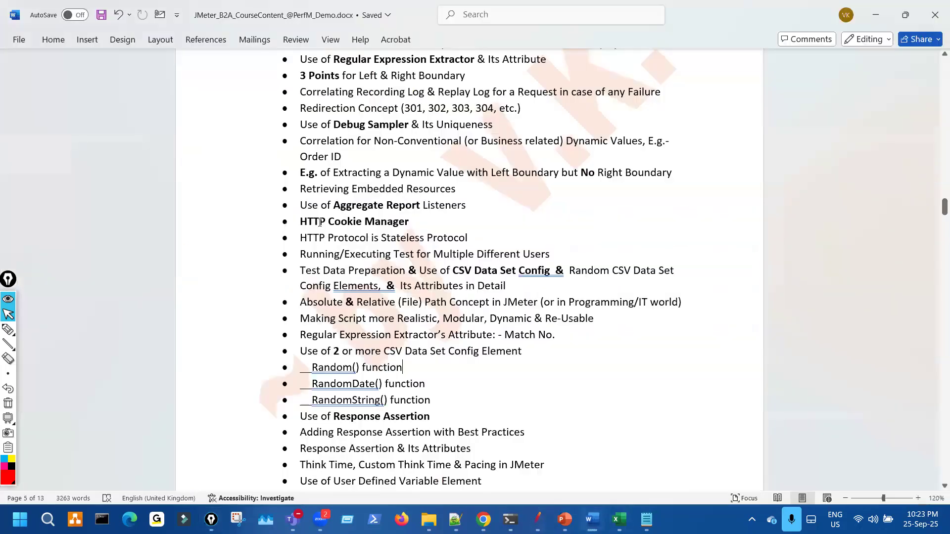
drag(300, 205, 471, 206)
key(ctrl+c)
key(Delete)
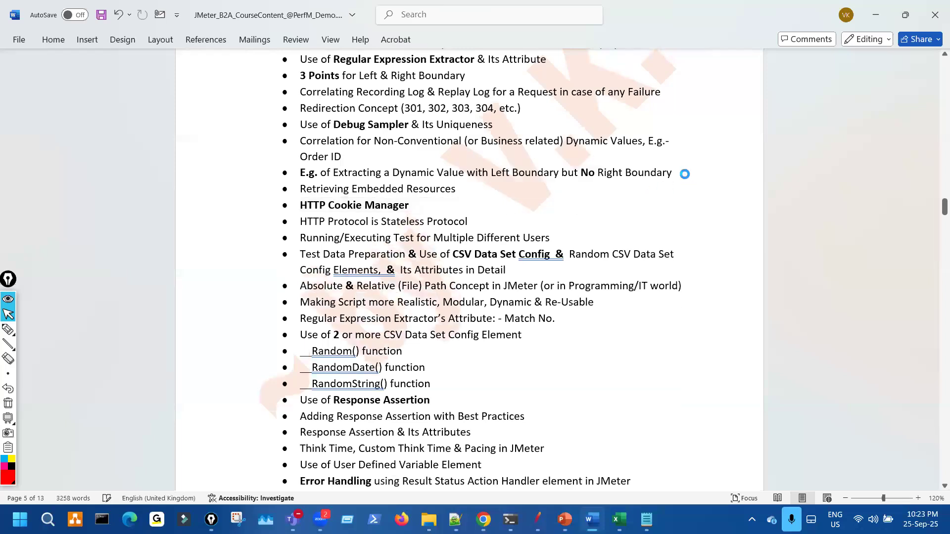
key(Return)
key(ctrl+v)
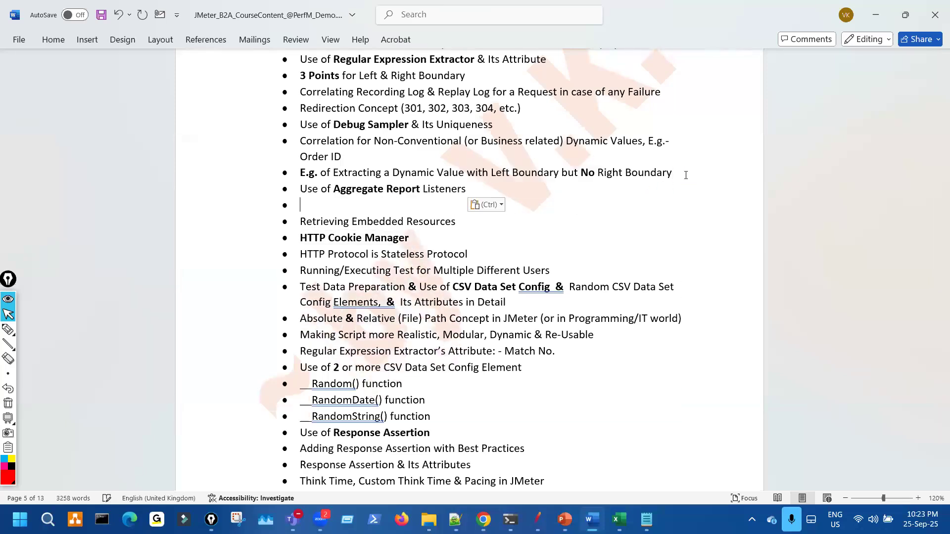
key(BackSpace)
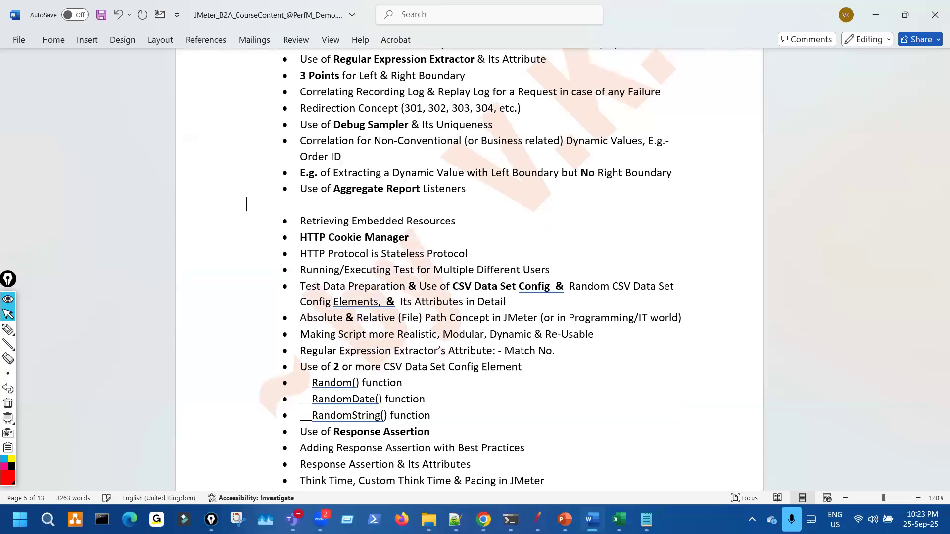
key(BackSpace)
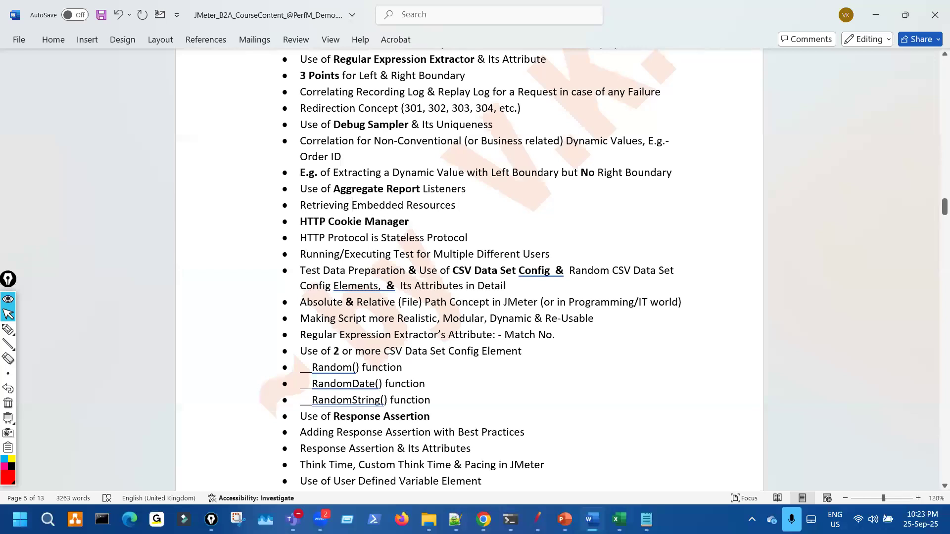
Reword the embedded resources bullet as "Retrieving of Embedded Resources & Parallel Download Concept" and save the document.
text(of)
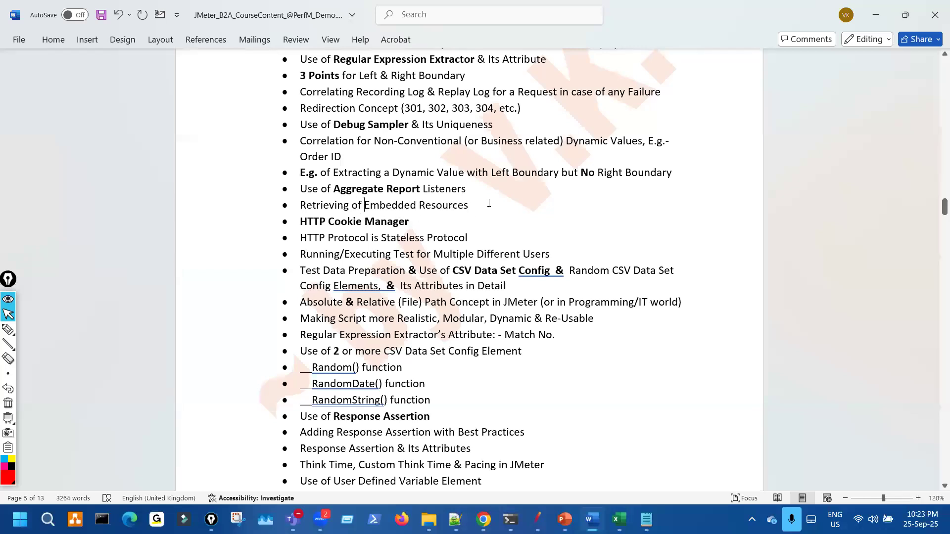
click(489, 202)
text(& Paral)
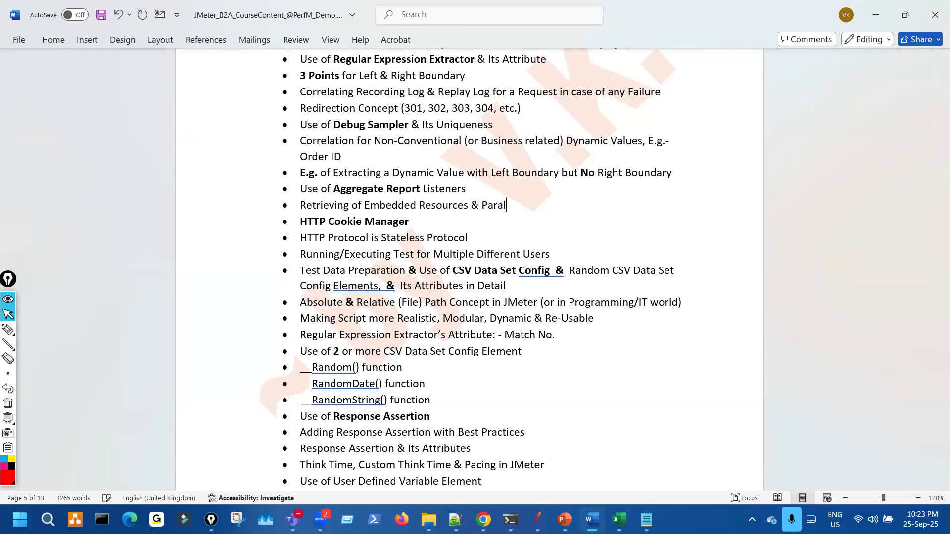
text(lel Download Concept)
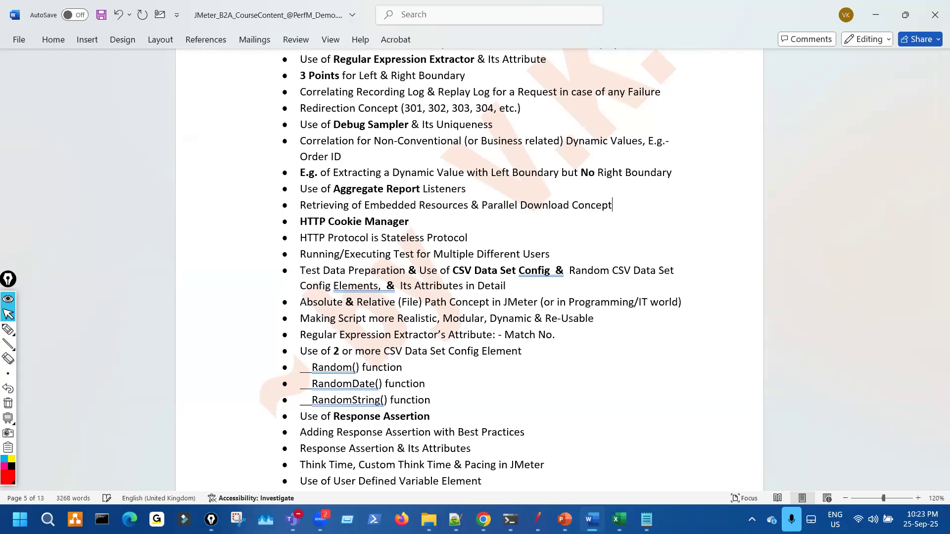
click(102, 15)
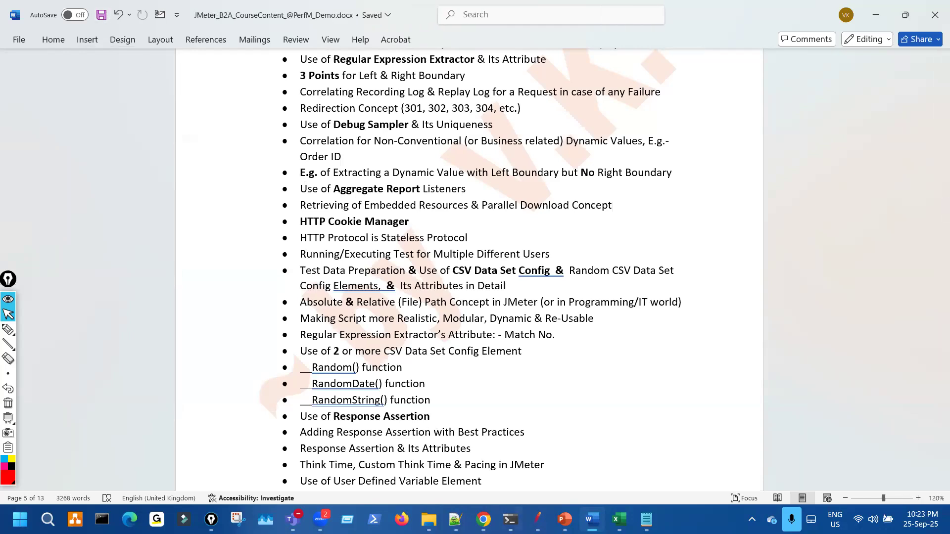
Switch to JMeter and sketch two opposing red arrows meeting a vertical line, with circled letters and a scribble, below the Aggregate Report table.
key(alt+Tab)
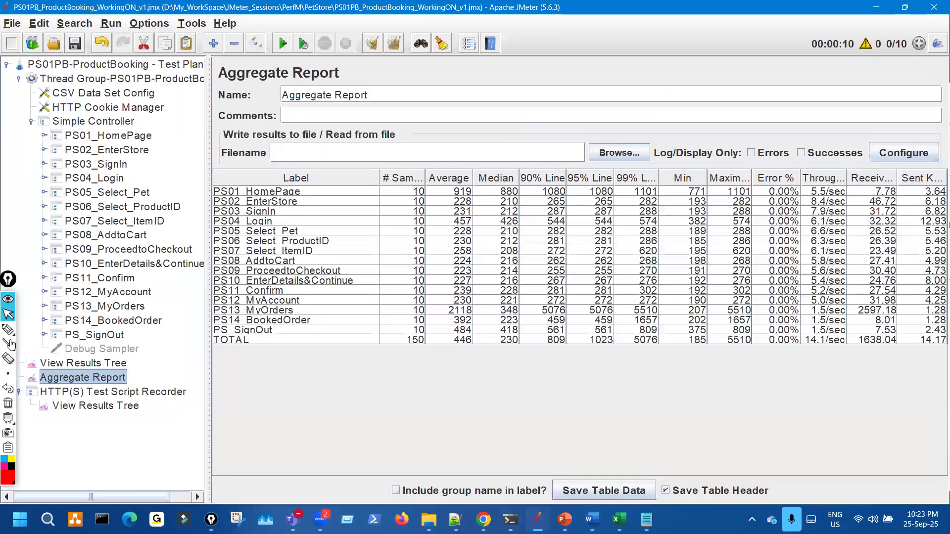
click(8, 329)
mouse_move(351, 383)
mouse_down()
mouse_move(456, 384)
mouse_move(444, 397)
mouse_up()
drag(592, 395, 518, 394)
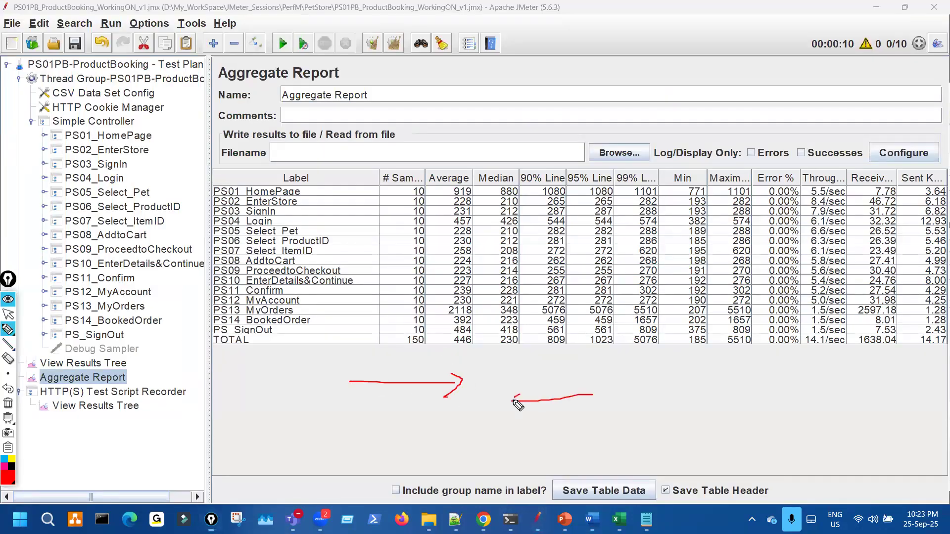
drag(480, 354, 503, 474)
mouse_move(522, 392)
mouse_down()
mouse_move(531, 418)
mouse_move(606, 423)
mouse_move(595, 446)
mouse_move(639, 432)
mouse_up()
drag(622, 397, 614, 403)
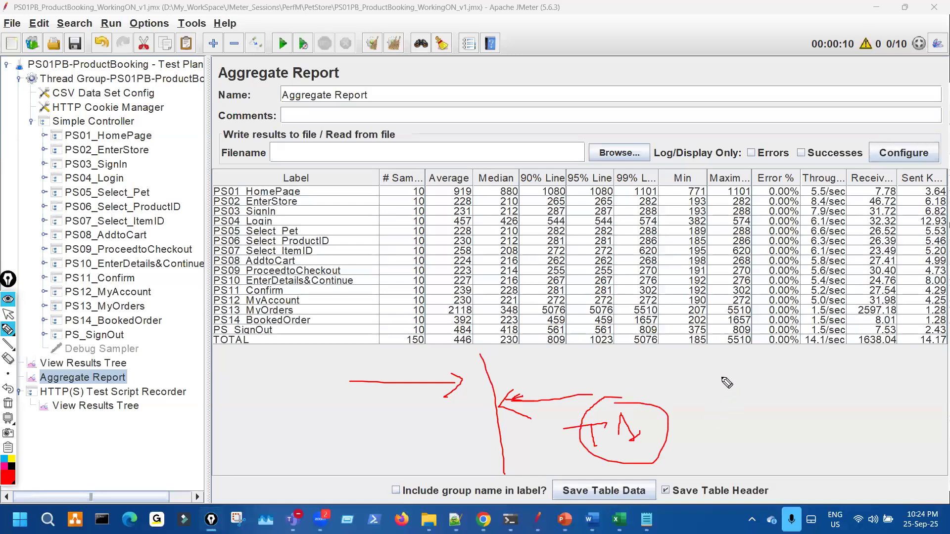
mouse_move(753, 376)
mouse_down()
mouse_move(714, 396)
mouse_move(782, 375)
mouse_up()
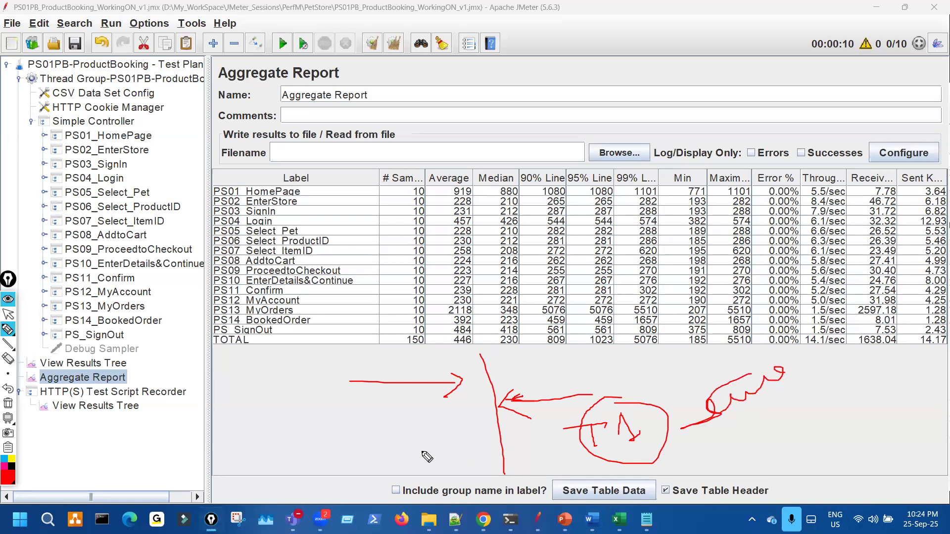
Mark the foot of the vertical line and draw a circled group of letters plus a separate circled label in red below the table.
drag(511, 453, 494, 456)
drag(346, 460, 354, 485)
drag(389, 449, 381, 468)
mouse_move(406, 463)
mouse_down()
mouse_move(395, 471)
mouse_move(418, 481)
mouse_up()
mouse_move(292, 468)
mouse_down()
mouse_move(351, 483)
mouse_move(346, 462)
mouse_move(422, 517)
mouse_move(420, 474)
mouse_move(317, 449)
mouse_up()
mouse_move(170, 448)
mouse_down()
mouse_move(180, 452)
mouse_move(179, 440)
mouse_move(187, 457)
mouse_move(198, 432)
mouse_up()
mouse_move(182, 467)
mouse_down()
mouse_move(214, 452)
mouse_move(194, 465)
mouse_move(187, 429)
mouse_up()
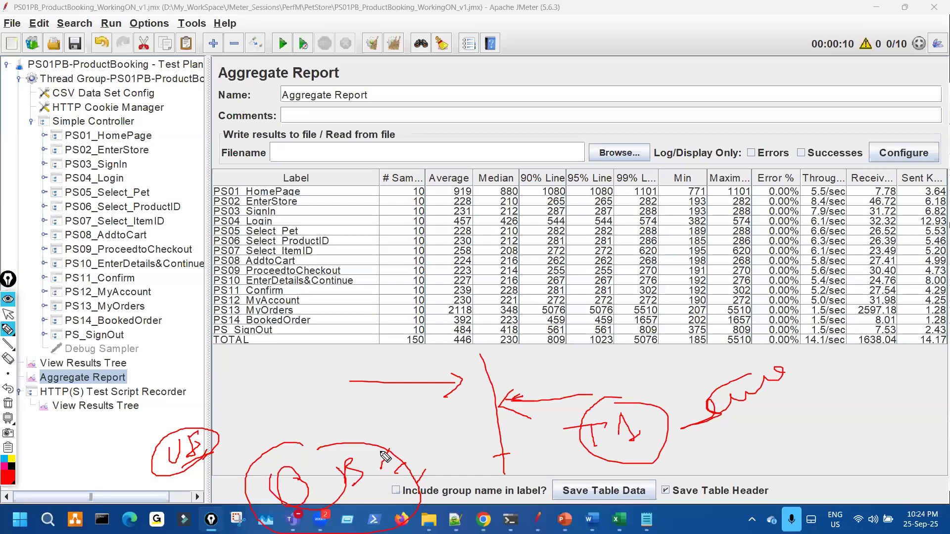
mouse_move(376, 448)
mouse_down()
mouse_move(403, 440)
mouse_move(365, 450)
mouse_up()
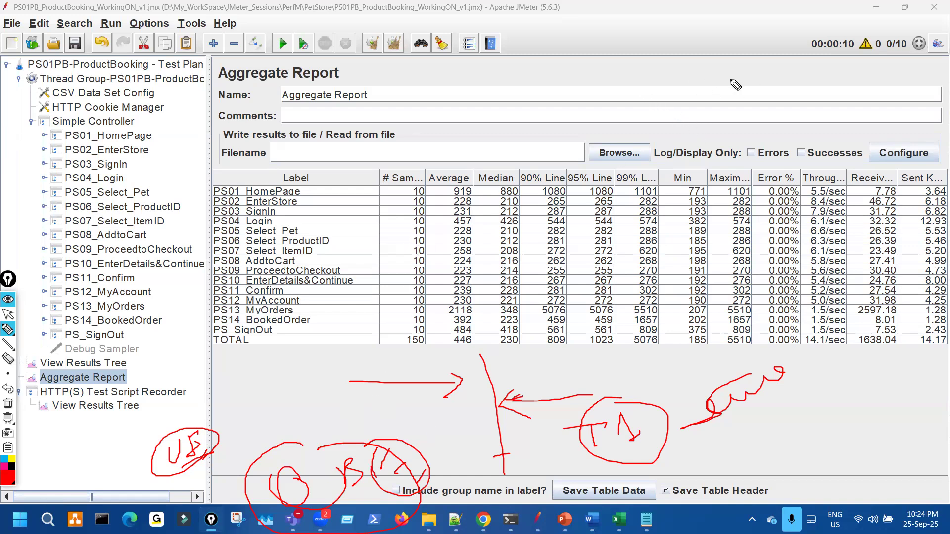
Draw red lines above the table, circle the upper Median and 90% Line values, and mark the lower percentile values.
mouse_move(439, 75)
mouse_down()
mouse_move(604, 67)
mouse_move(488, 88)
mouse_up()
mouse_move(607, 95)
mouse_down()
mouse_move(482, 120)
mouse_move(465, 95)
mouse_up()
mouse_move(591, 216)
mouse_down()
mouse_move(564, 181)
mouse_move(596, 207)
mouse_move(577, 211)
mouse_up()
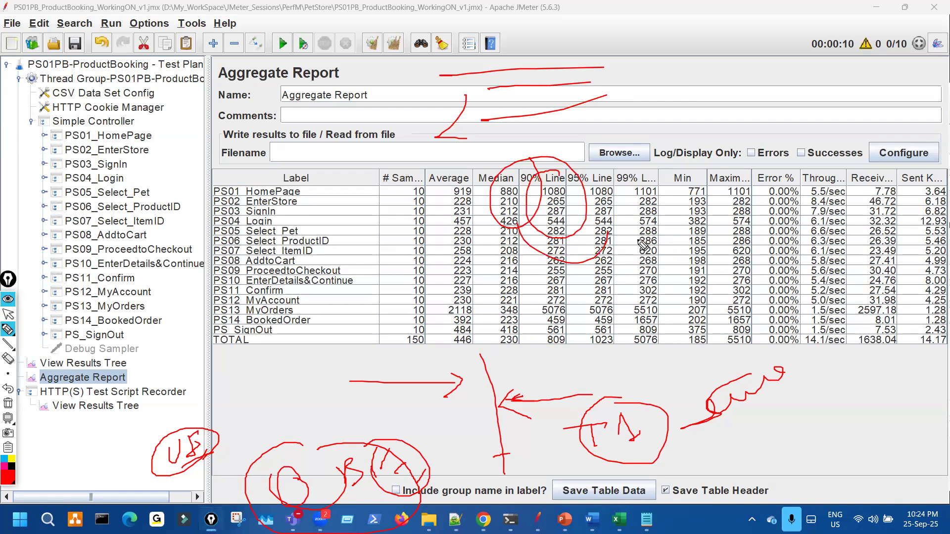
mouse_move(527, 296)
mouse_down()
mouse_move(559, 370)
mouse_move(621, 295)
mouse_move(556, 341)
mouse_move(620, 313)
mouse_up()
mouse_move(546, 411)
mouse_down()
mouse_move(617, 395)
mouse_move(559, 429)
mouse_up()
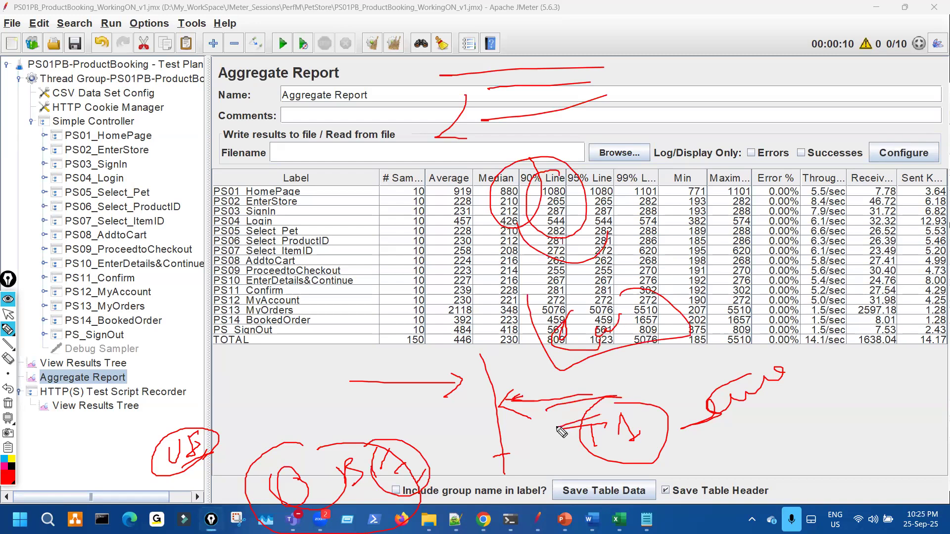
Circle the middle letter of the sketched group and re-circle the separate label beside it in red.
mouse_move(342, 460)
mouse_down()
mouse_move(330, 489)
mouse_move(328, 467)
mouse_up()
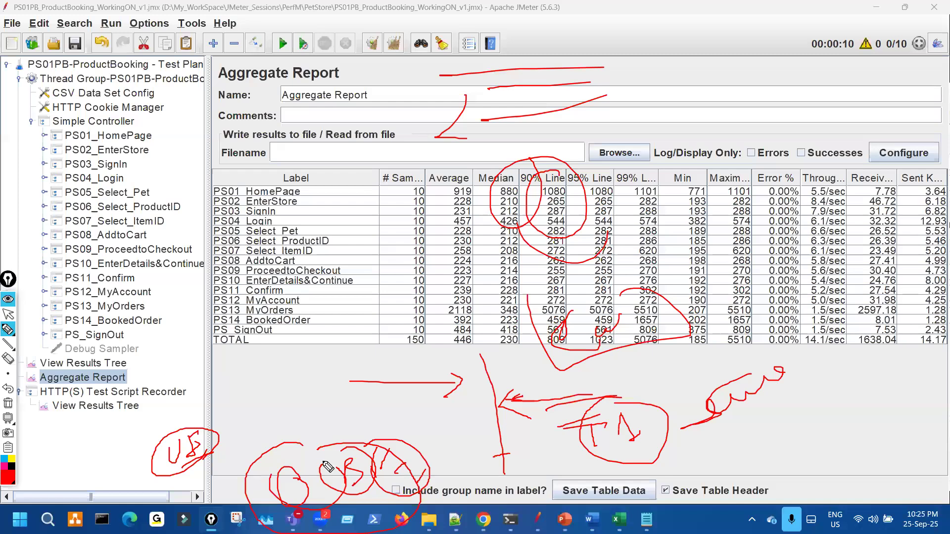
mouse_move(214, 430)
mouse_down()
mouse_move(187, 427)
mouse_move(230, 466)
mouse_move(234, 451)
mouse_up()
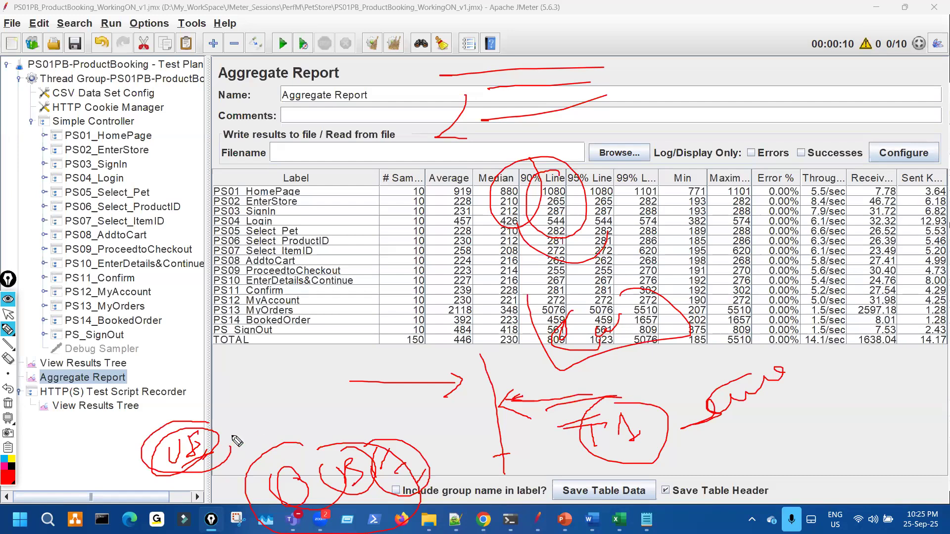
drag(232, 454, 218, 450)
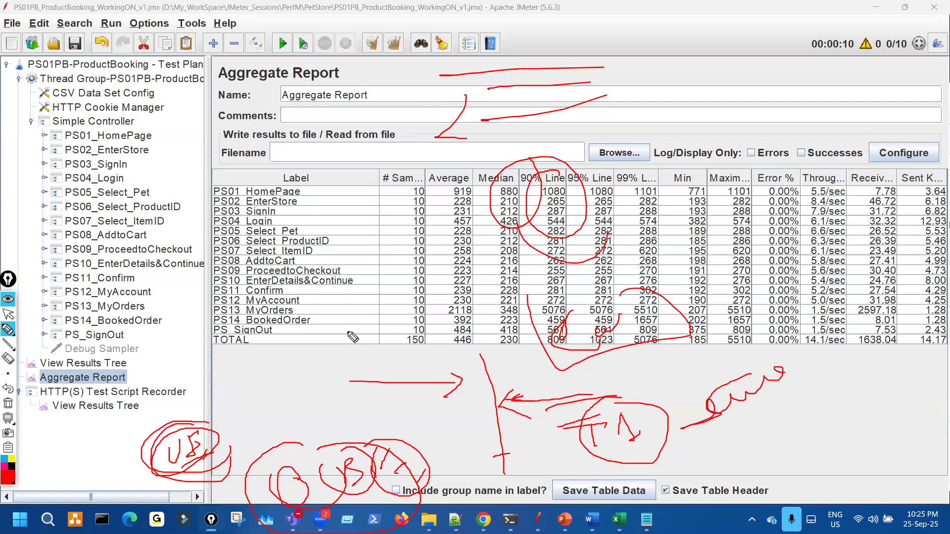
drag(183, 452, 183, 449)
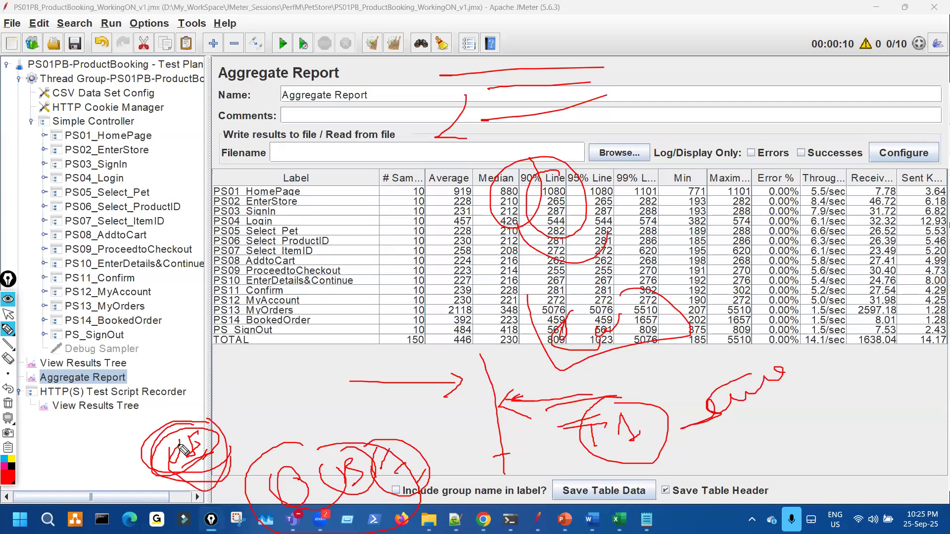
Mark the Label column and underline values in the Min, Maximum and Throughput columns of the Aggregate Report in red.
drag(359, 181, 344, 275)
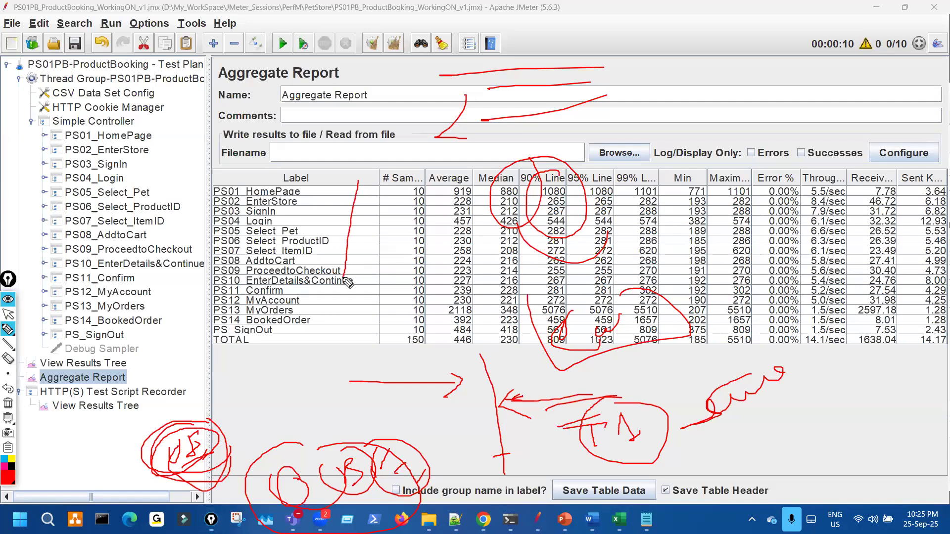
drag(341, 319, 299, 296)
drag(767, 232, 682, 255)
drag(793, 272, 854, 258)
drag(619, 370, 636, 321)
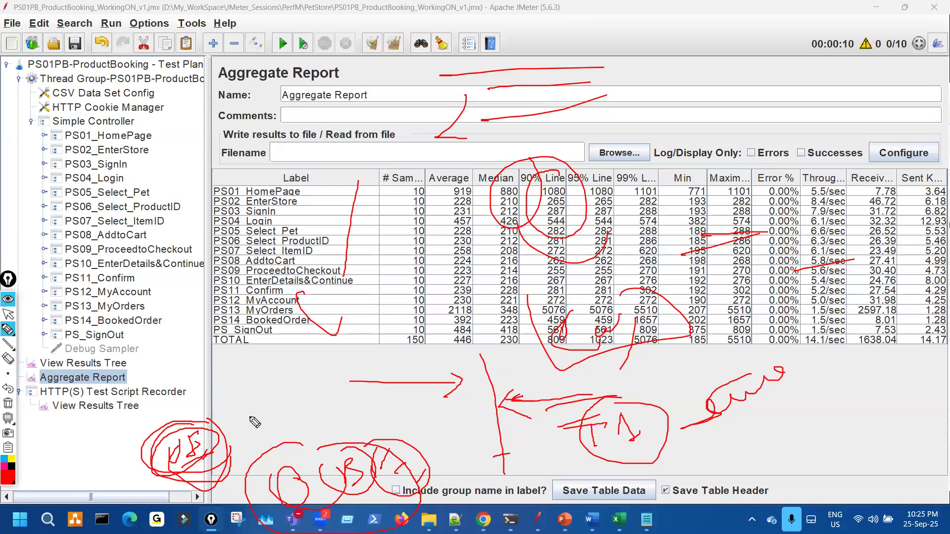
Re-circle the sketched letter groups, redraw the vertical line between the arrows, and clear all the annotations.
mouse_move(251, 454)
mouse_down()
mouse_move(277, 499)
mouse_move(377, 481)
mouse_up()
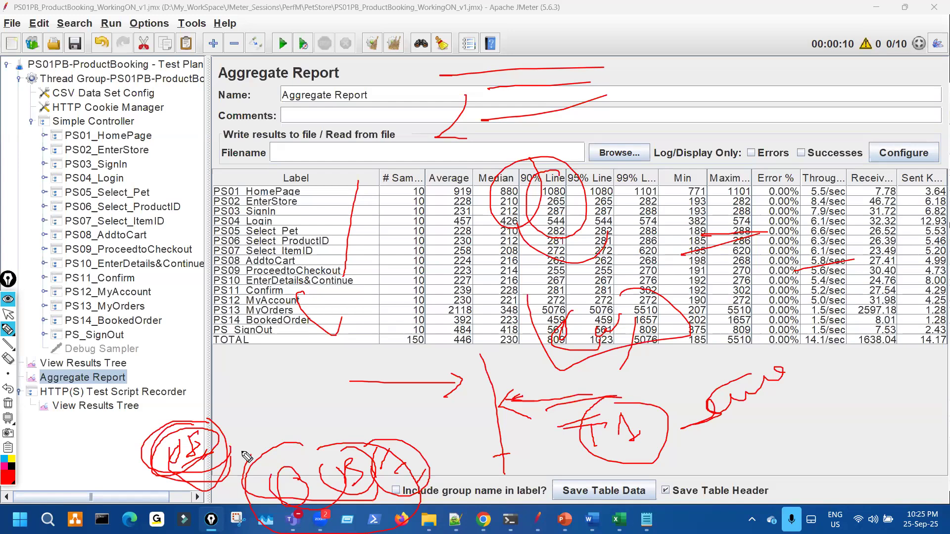
mouse_move(376, 506)
mouse_down()
mouse_move(284, 437)
mouse_move(237, 437)
mouse_up()
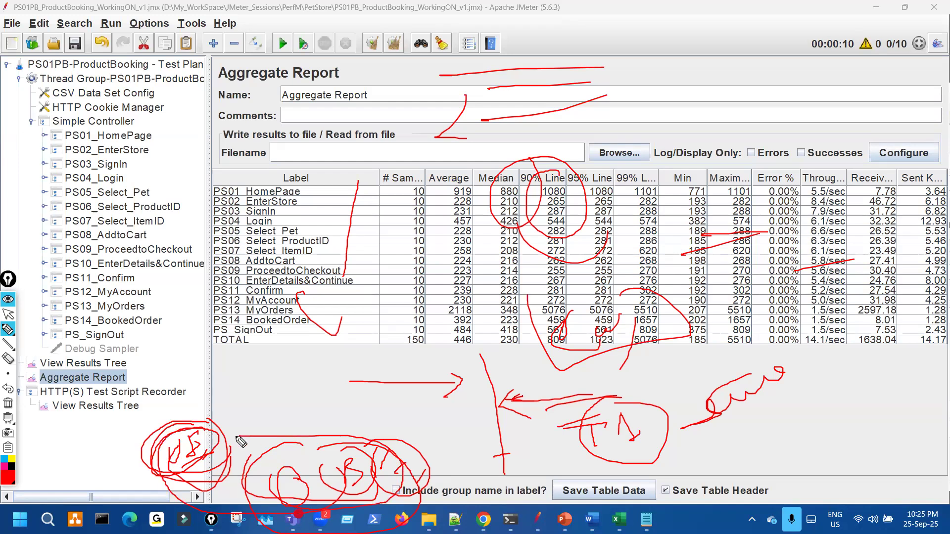
mouse_move(290, 455)
mouse_down()
mouse_move(321, 449)
mouse_move(299, 467)
mouse_move(320, 459)
mouse_up()
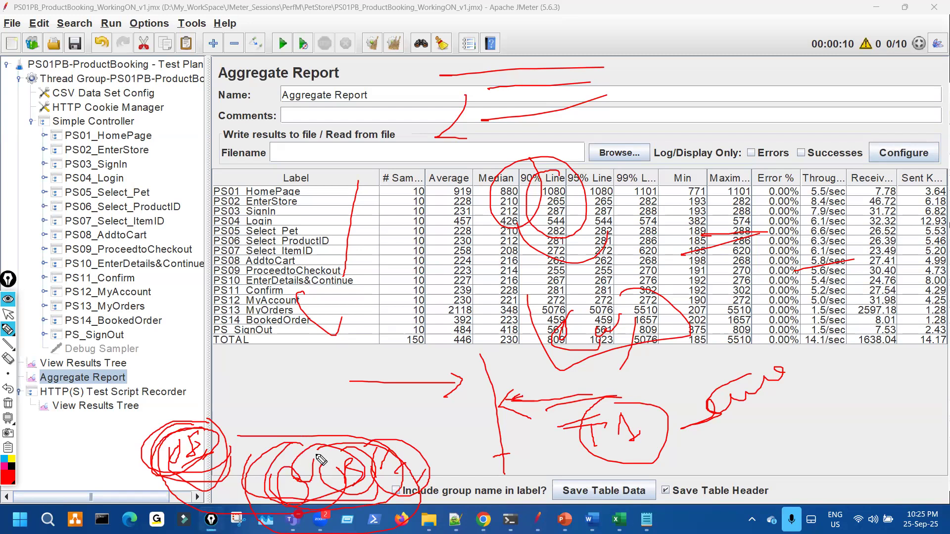
drag(500, 361, 503, 472)
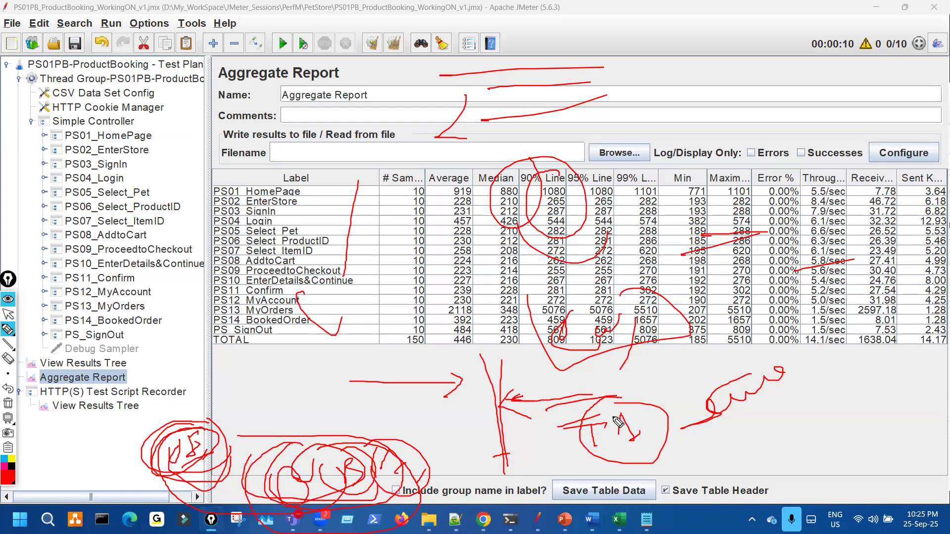
drag(647, 427, 627, 410)
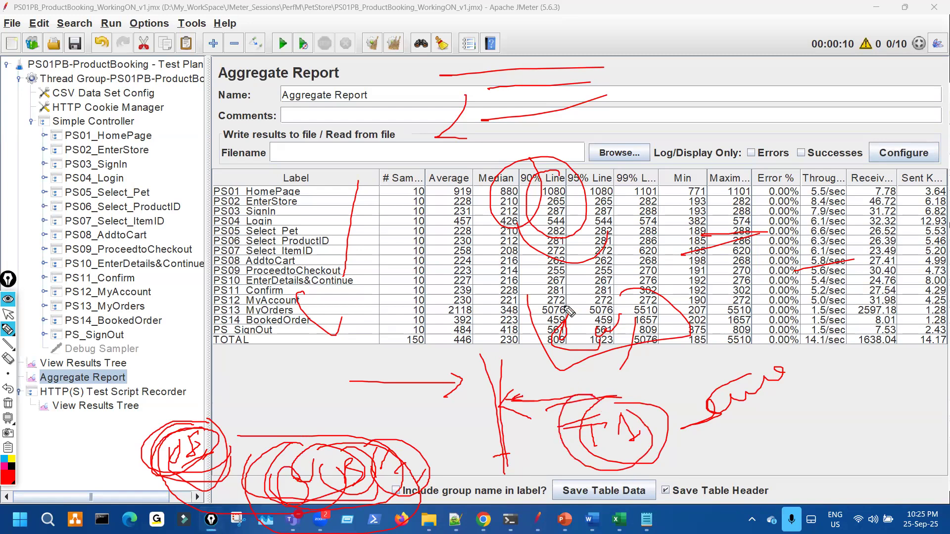
key(ctrl+shift+7)
Mark the # Samples, Average and 90% Line columns in red and sketch "100" with opposing arrows at a vertical line above them.
drag(452, 181, 451, 312)
drag(545, 194, 543, 315)
drag(386, 183, 393, 347)
drag(413, 108, 426, 167)
drag(465, 92, 510, 75)
drag(608, 126, 598, 141)
mouse_move(800, 159)
mouse_down()
mouse_move(672, 157)
mouse_move(687, 170)
mouse_up()
drag(626, 93, 630, 254)
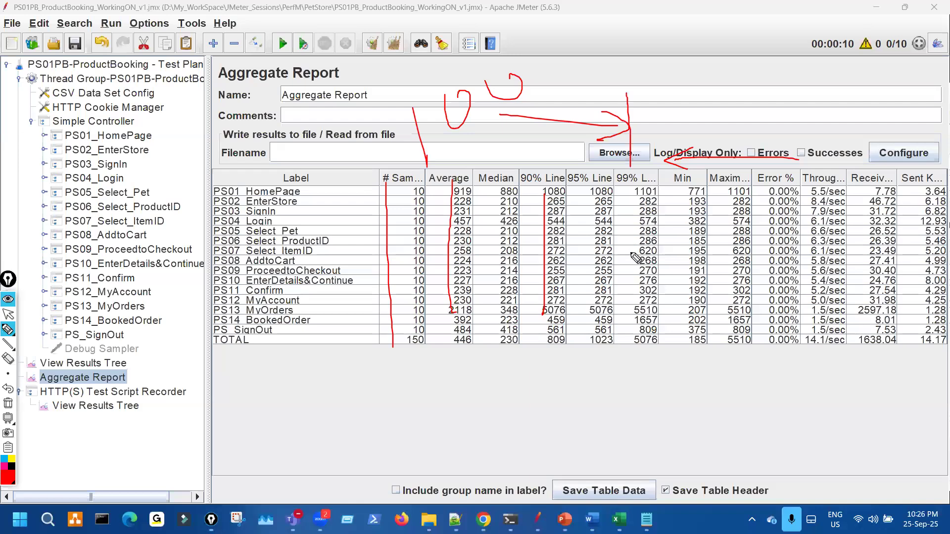
Tick several sampler labels and mark the Min column in red, then clear the annotations and return to the normal pointer.
drag(334, 187, 368, 179)
drag(330, 238, 386, 227)
drag(353, 263, 348, 289)
drag(310, 226, 316, 352)
mouse_move(676, 241)
mouse_down()
mouse_move(686, 269)
mouse_move(709, 265)
mouse_up()
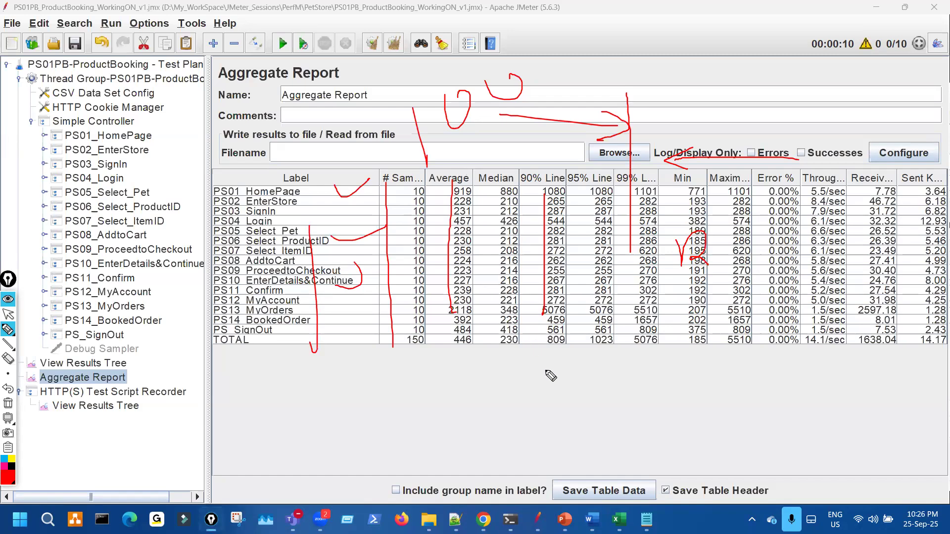
key(ctrl+shift+7)
key(ctrl+shift+1)
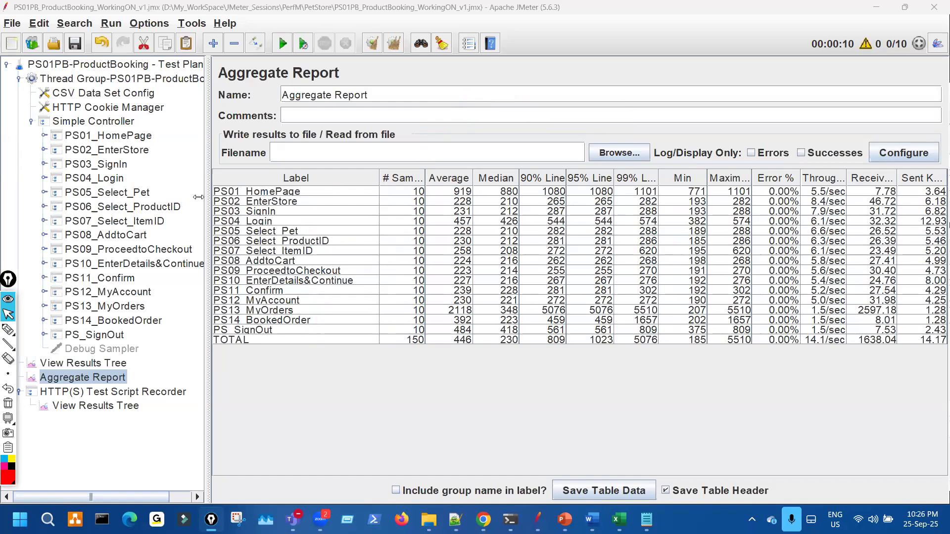
Widen the test plan tree pane and show the Test Plan element's settings with the Simple Controller collapsed.
drag(254, 178, 274, 177)
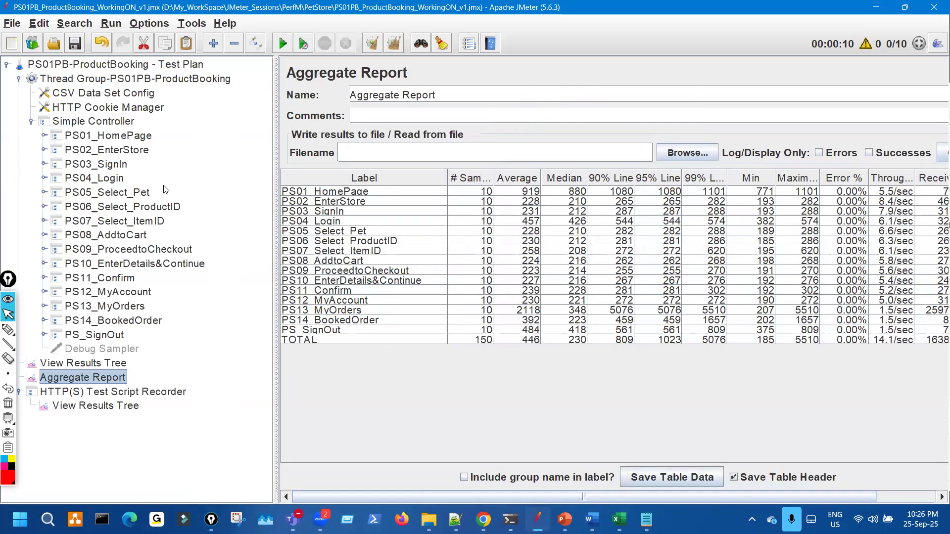
click(31, 122)
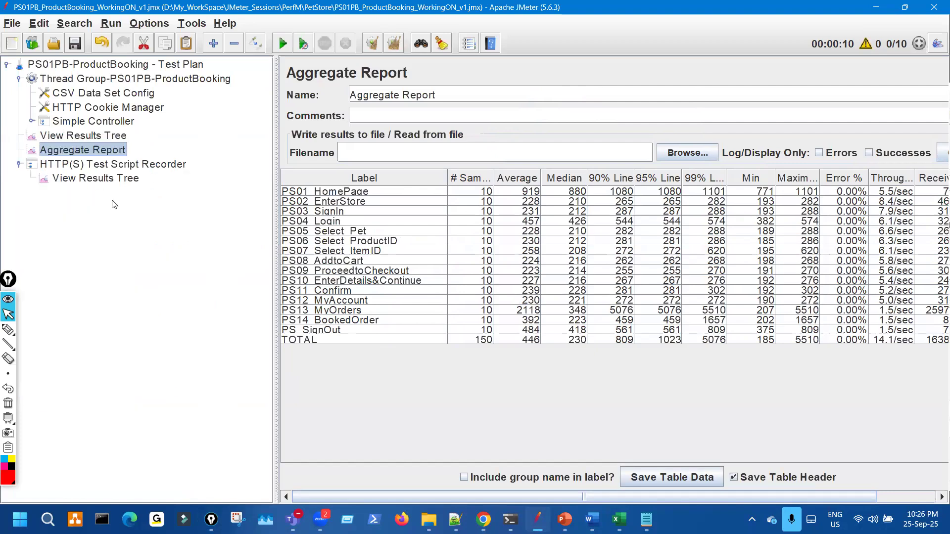
click(131, 67)
right_click(130, 65)
click(91, 231)
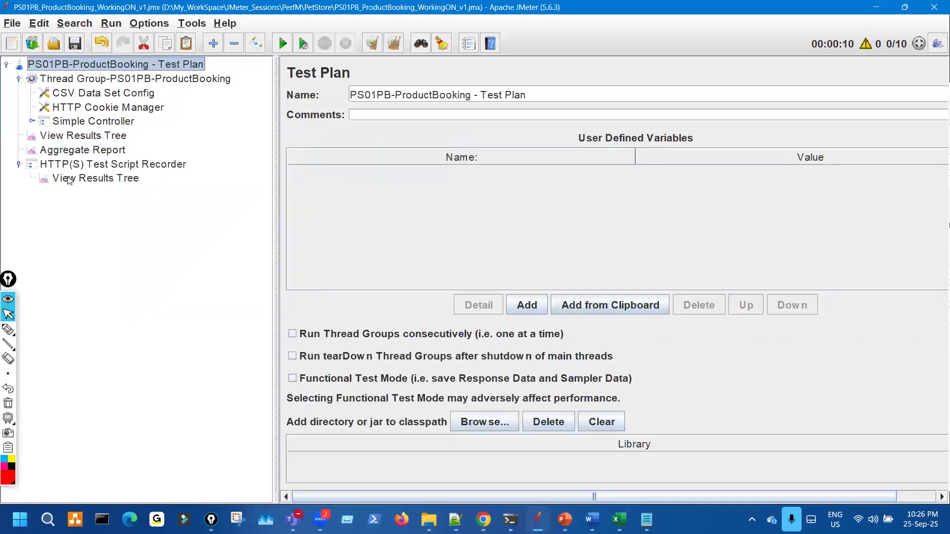
Expand the Simple Controller and PS01_HomePage, and open the PS01_HomePage/-5 HTTP request.
click(32, 121)
click(43, 136)
click(139, 151)
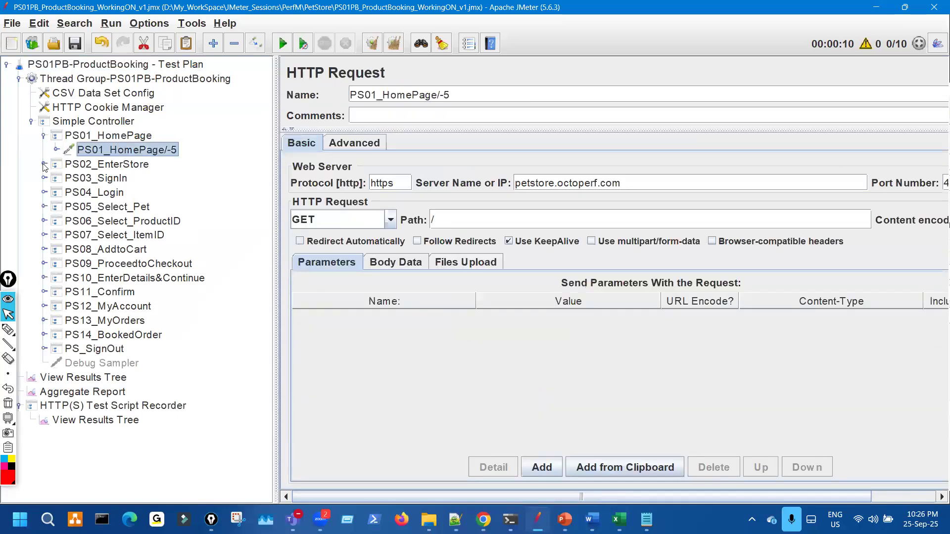
Open the Catalog.action request under PS02_EnterStore, briefly circle Advanced in red, and show the request's advanced settings.
click(43, 164)
click(148, 178)
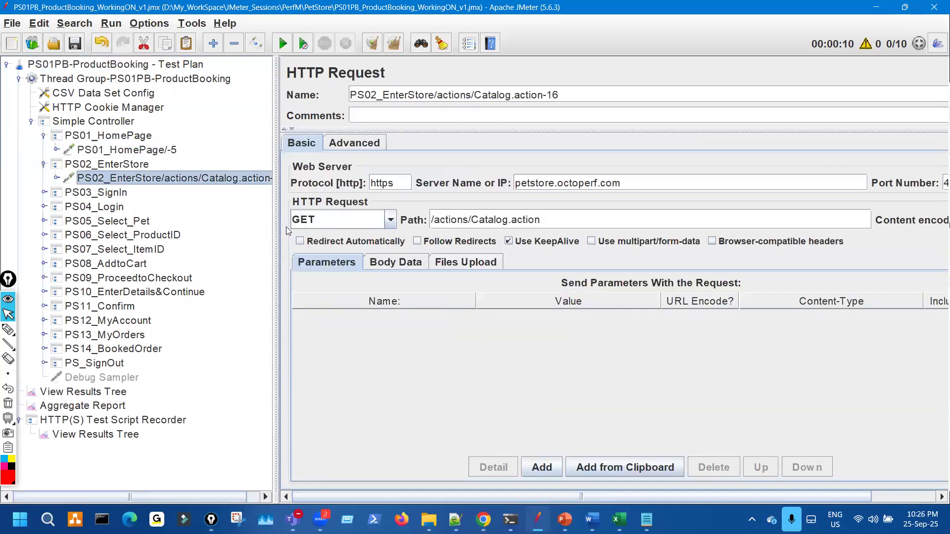
key(ctrl+shift+3)
drag(350, 136, 353, 155)
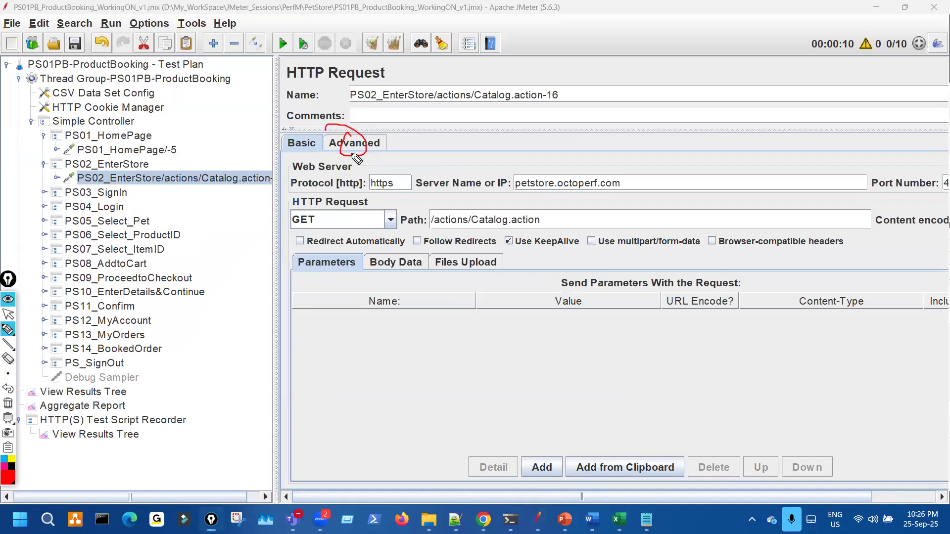
key(ctrl+shift+7)
key(ctrl+shift+2)
click(366, 144)
Tick Retrieve All Embedded Resources and Parallel downloads in red ink, write a circled "10" over the Number field, and ring the Catalog.action request in the tree.
key(ctrl+shift+3)
drag(297, 226, 327, 218)
drag(484, 237, 506, 225)
mouse_move(661, 226)
mouse_down()
mouse_move(668, 245)
mouse_move(681, 216)
mouse_up()
mouse_move(671, 201)
mouse_down()
mouse_move(699, 230)
mouse_move(660, 196)
mouse_up()
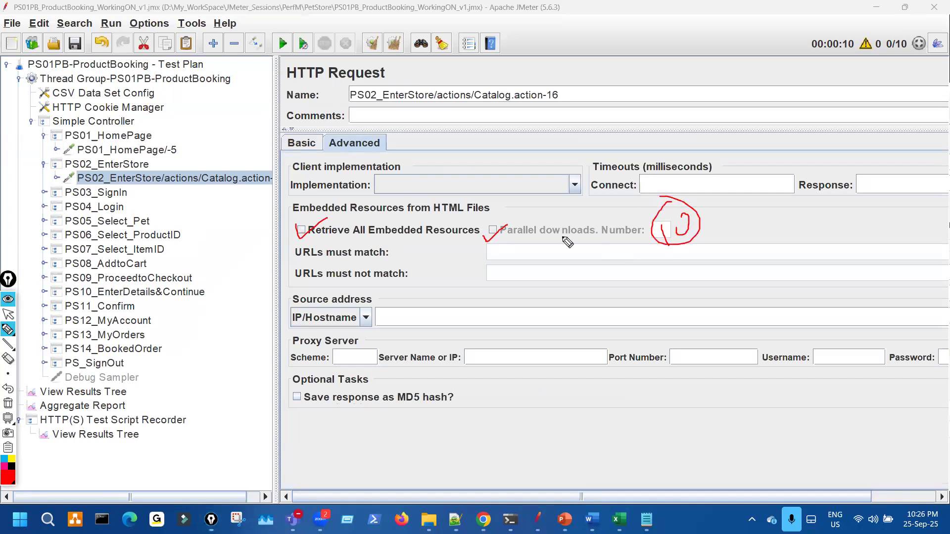
mouse_move(192, 168)
mouse_down()
mouse_move(178, 190)
mouse_move(240, 186)
mouse_up()
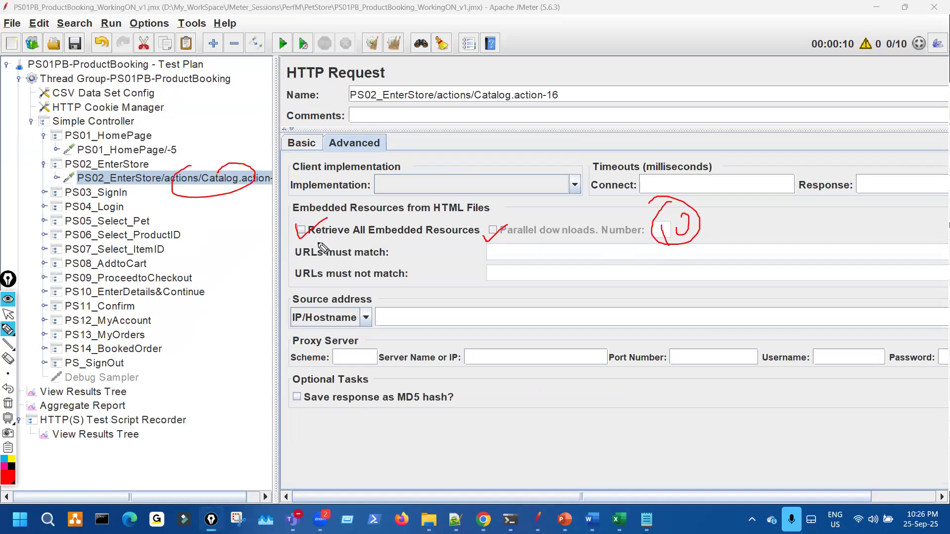
Clear the annotations and review the advanced settings of the PS01_HomePage/-5, PS03_SignIn and PS04_Login1 requests.
key(Escape)
click(126, 149)
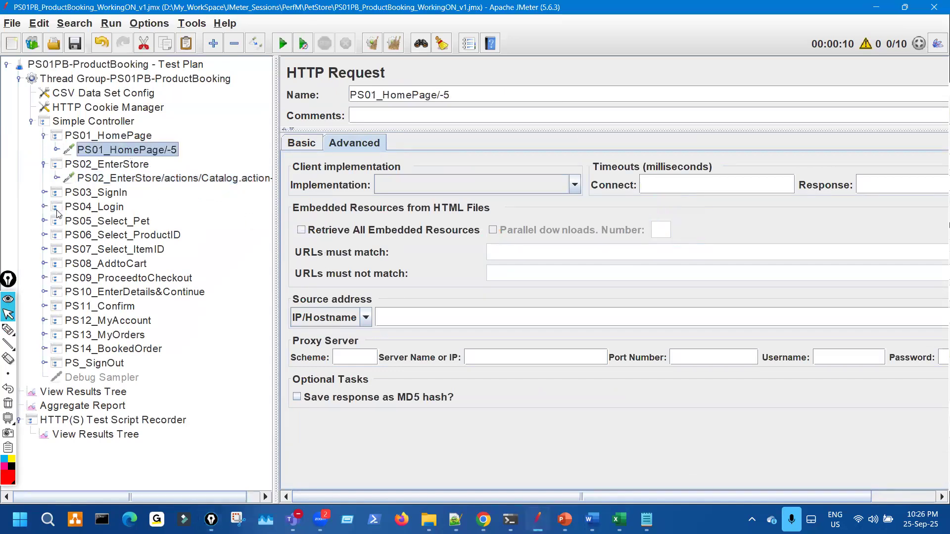
click(43, 192)
click(124, 207)
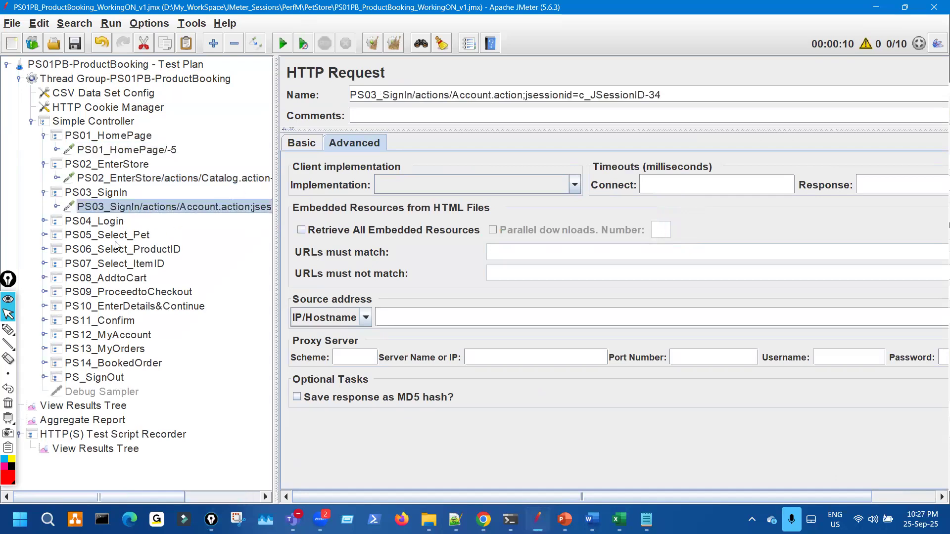
click(44, 222)
click(70, 240)
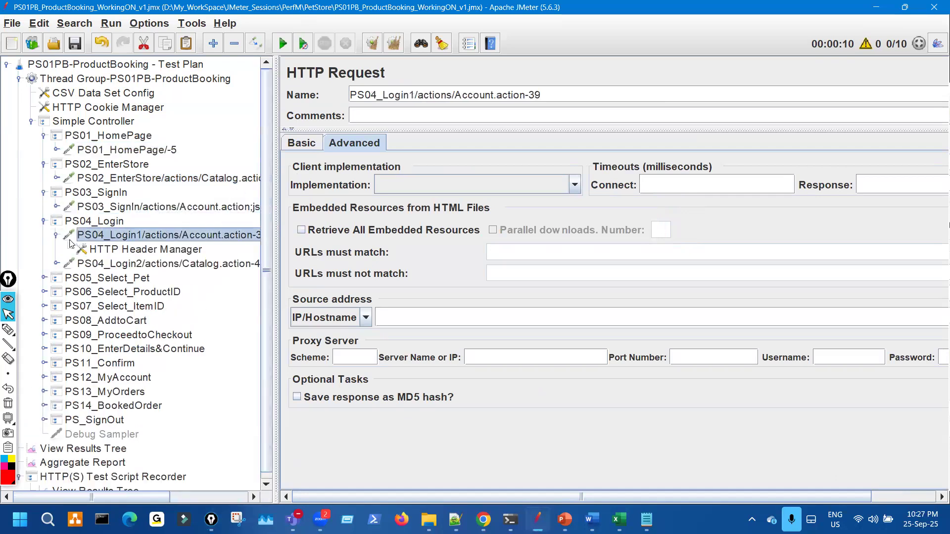
Collapse the PS01 to PS04 transaction controllers and the Simple Controller in the test plan tree.
click(56, 235)
click(43, 193)
click(43, 207)
click(43, 164)
click(44, 135)
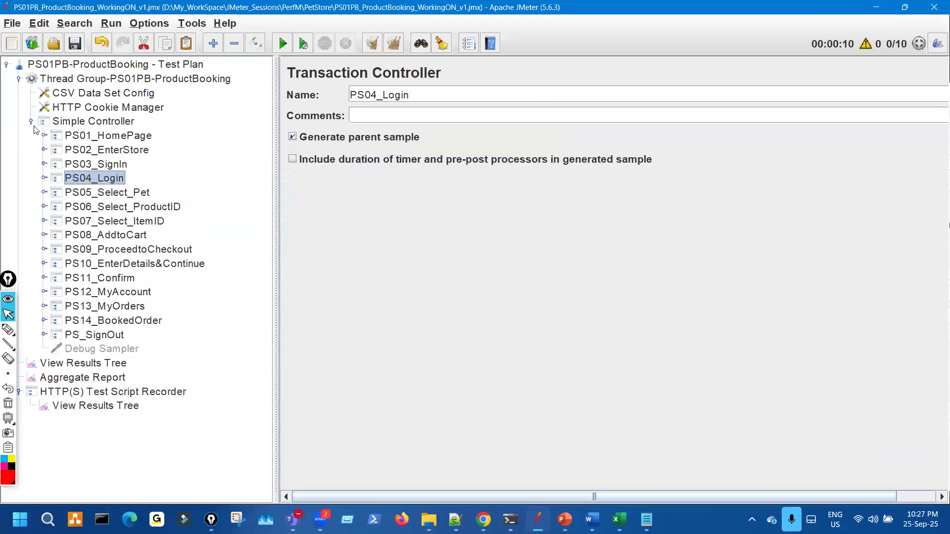
click(31, 121)
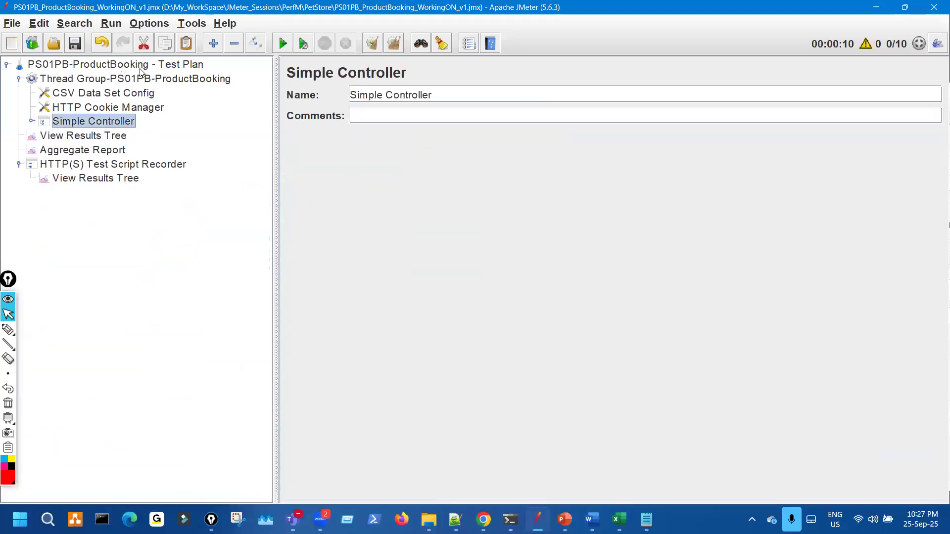
Show the config elements that can be added to the Test Plan, and close the list without adding one.
right_click(122, 65)
mouse_move(262, 75)
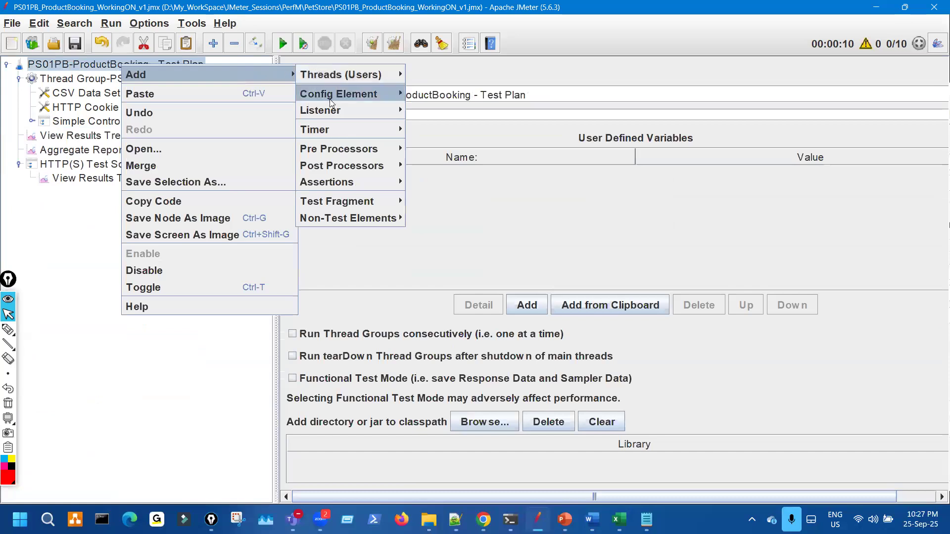
mouse_move(374, 94)
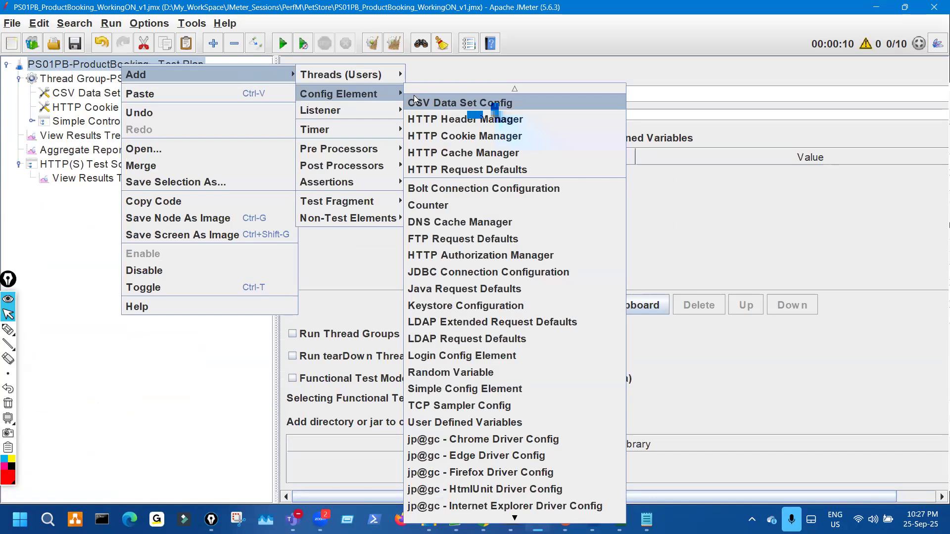
key(Escape)
key(Escape)
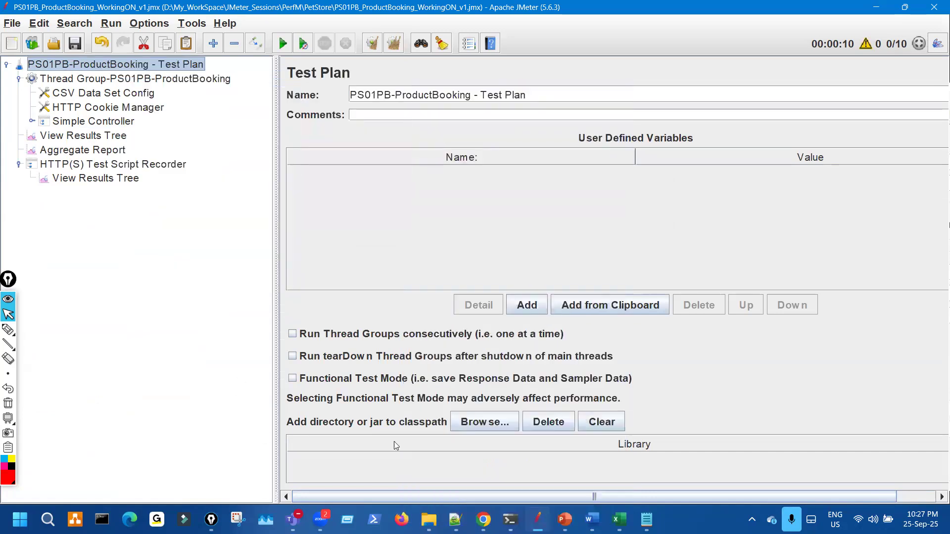
Switch to the PowerPoint slides to show scripting steps 4.18 to 4.25 on slide 97, and go to the Word course content document.
click(564, 519)
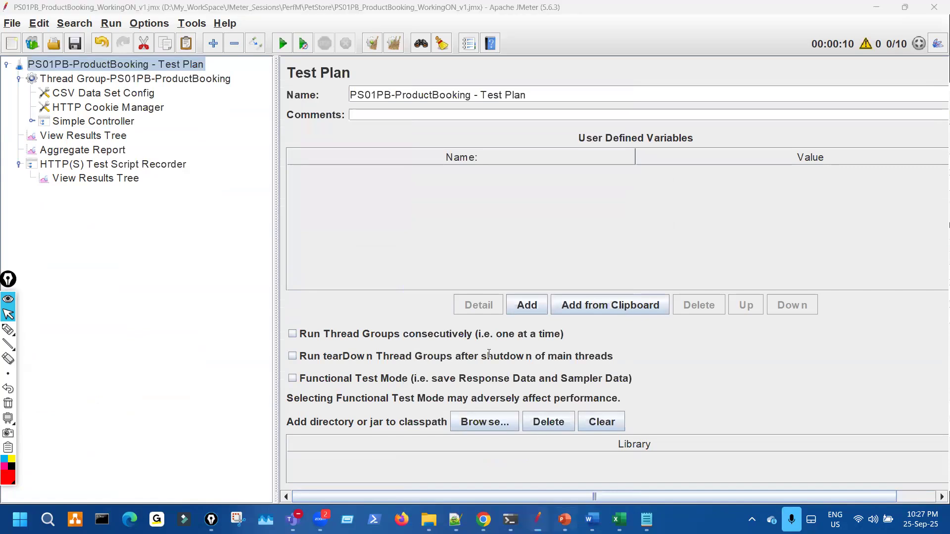
key(Left)
key(Left)
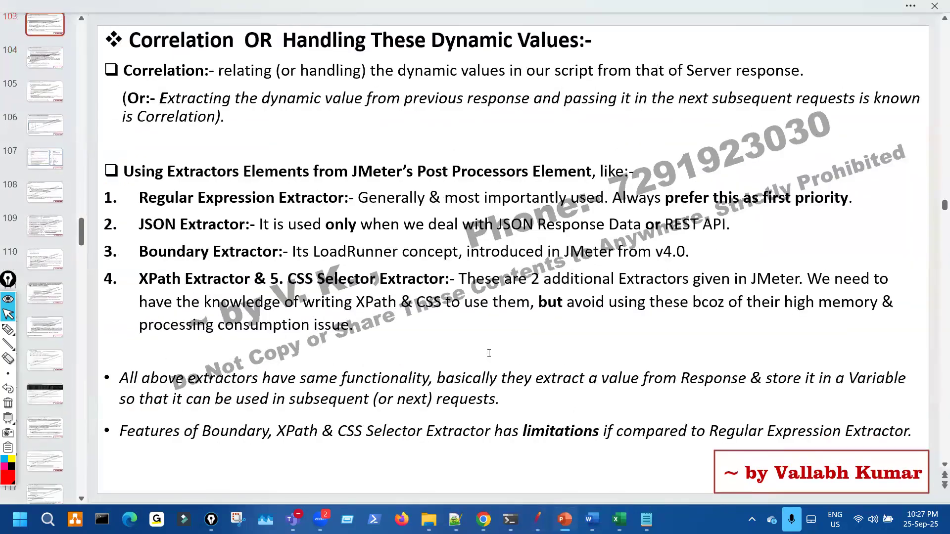
key(Left)
key(Left)
key(Left)
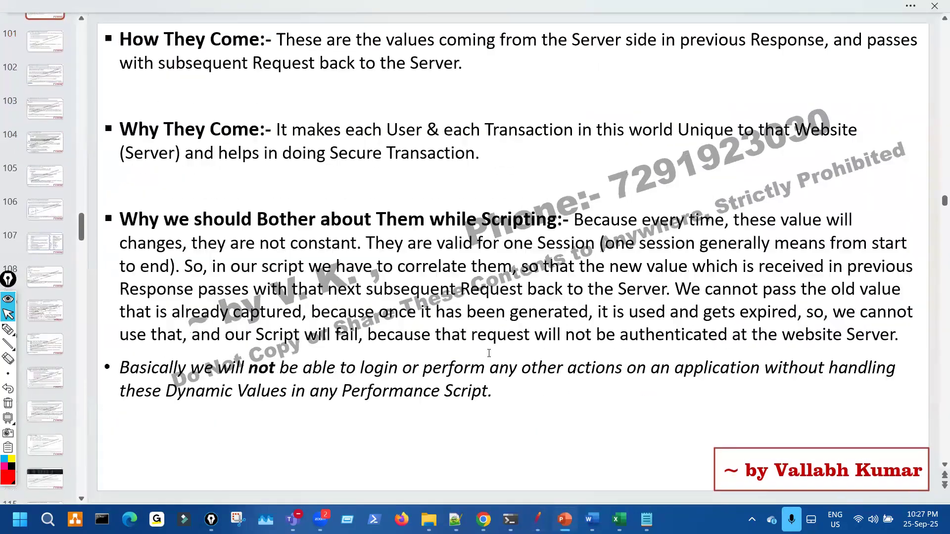
key(Left)
key(Left)
key(Left)
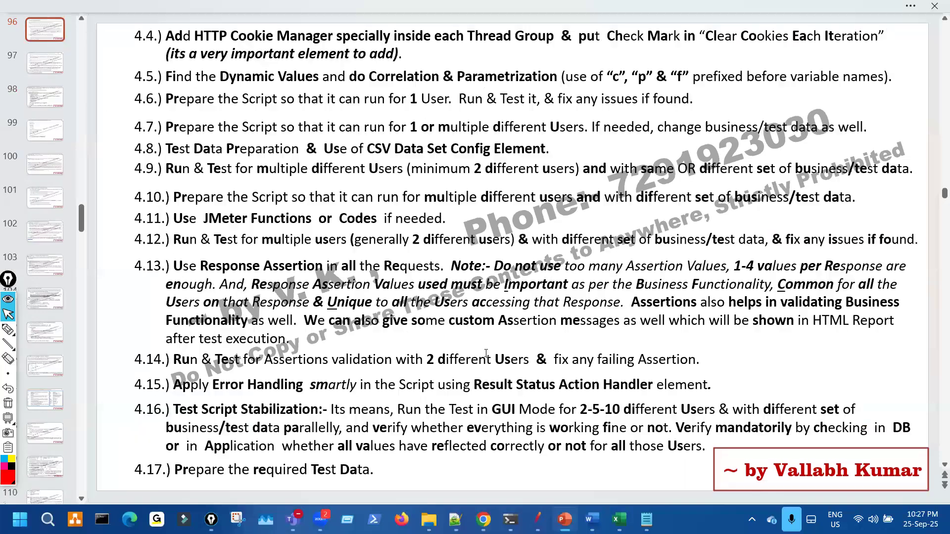
key(Right)
key(Right)
key(Left)
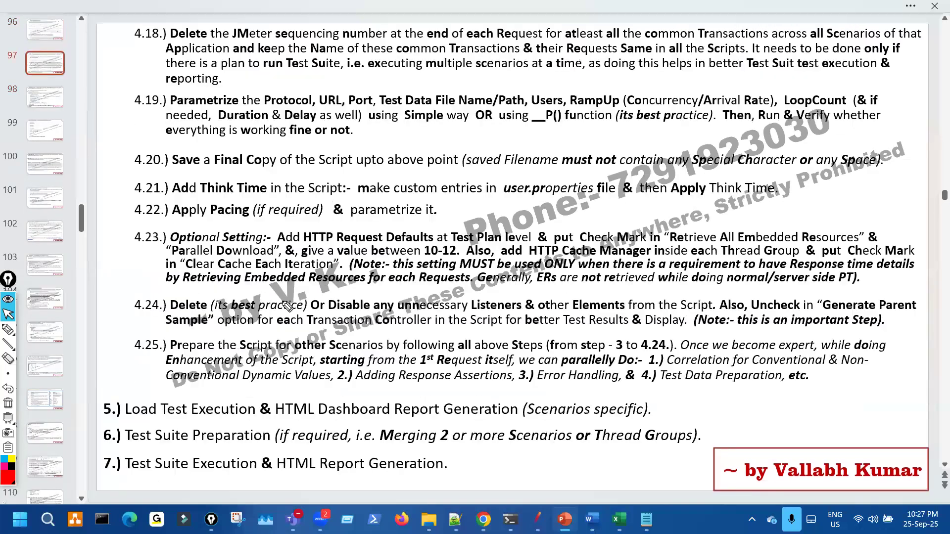
key(ctrl+shift+3)
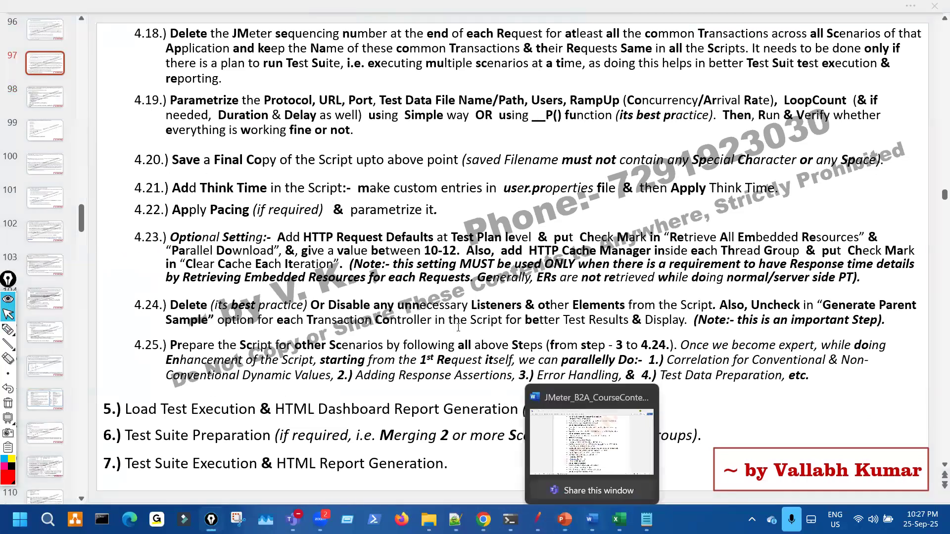
click(591, 520)
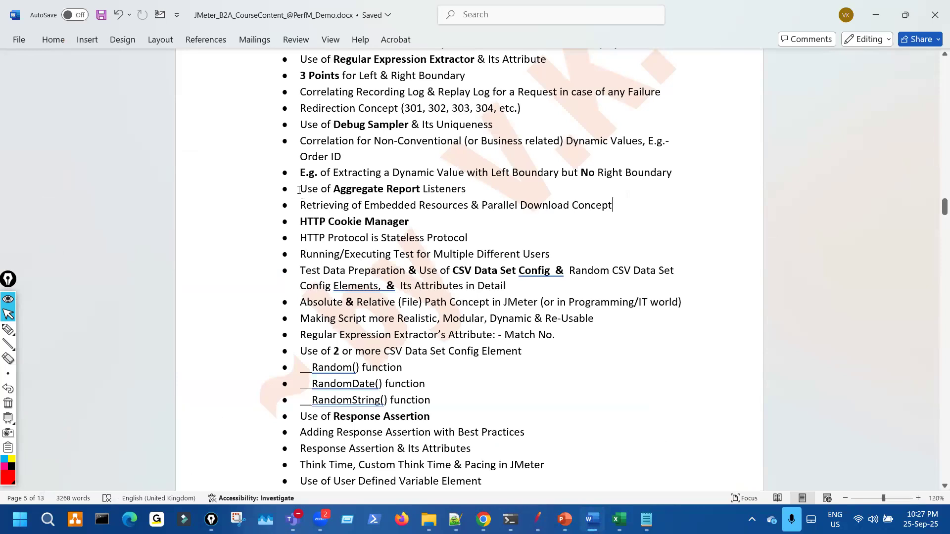
Try moving the Aggregate Report Listeners and Retrieving of Embedded Resources bullets below the Thread Group's Attributes bullet, removing the extra blank line.
drag(438, 198, 604, 199)
key(ctrl+c)
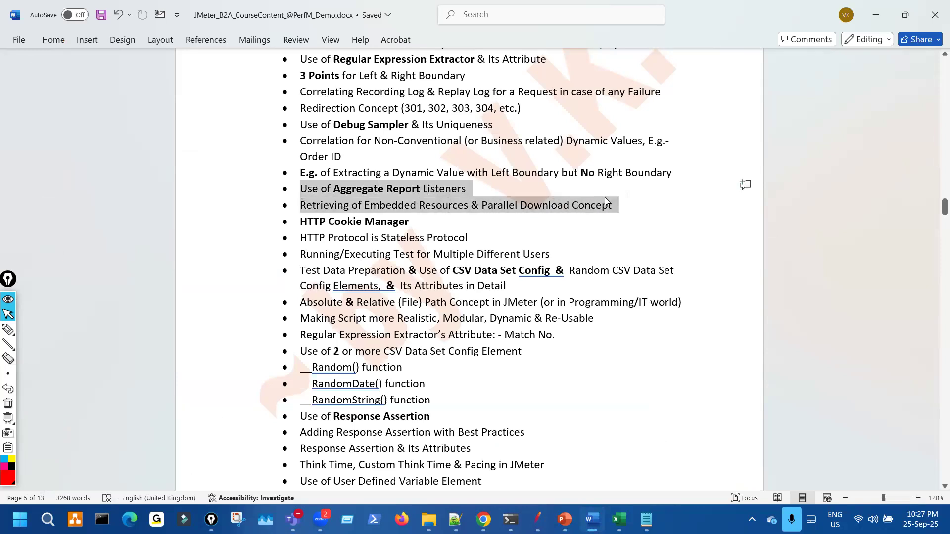
key(Delete)
scroll(516, 341, down, 1)
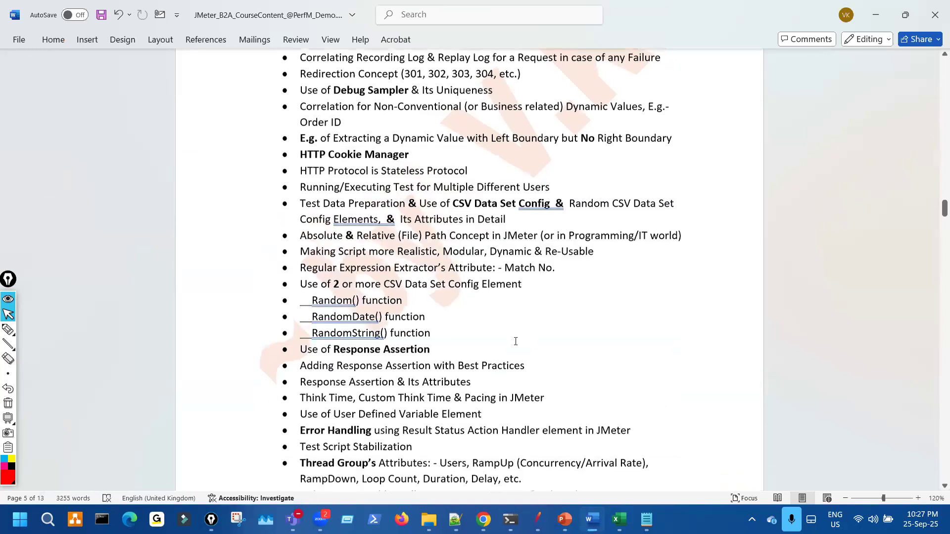
scroll(515, 341, down, 2)
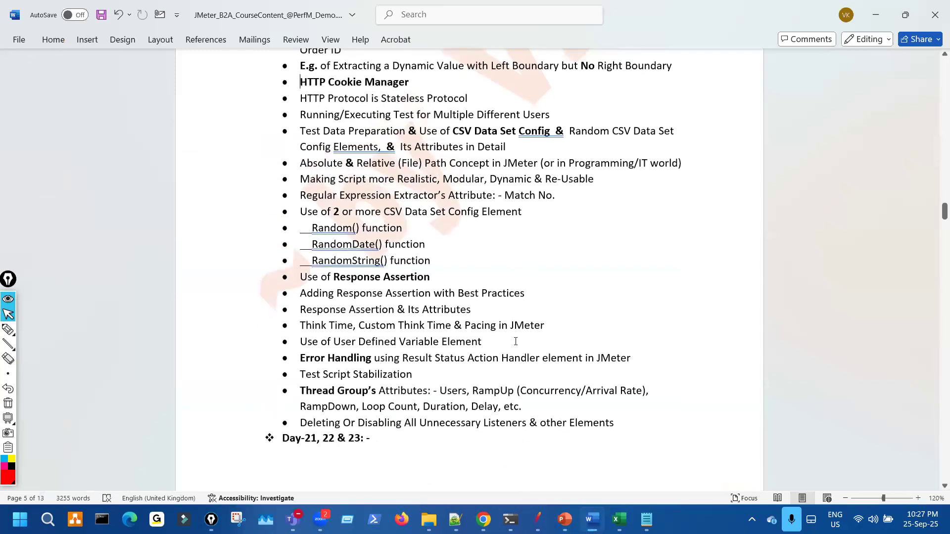
scroll(515, 342, down, 2)
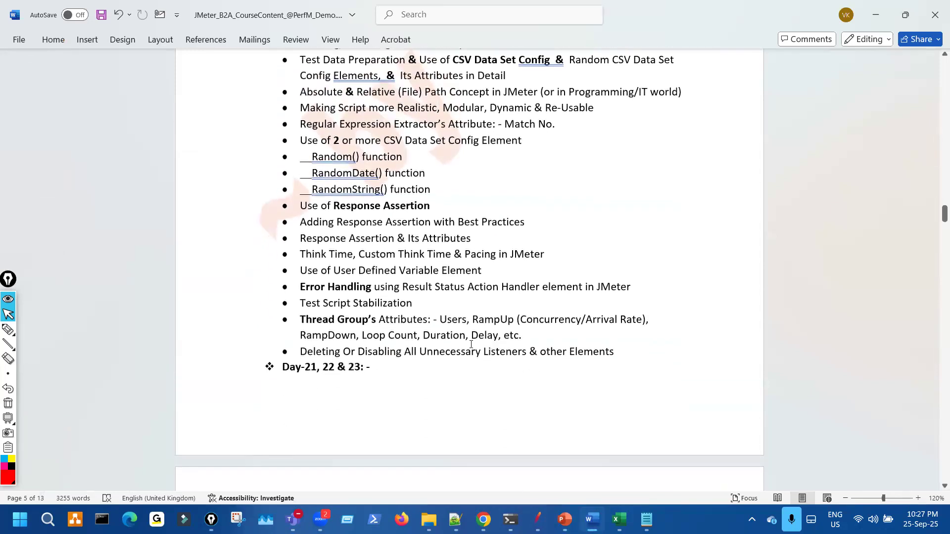
click(533, 339)
key(Return)
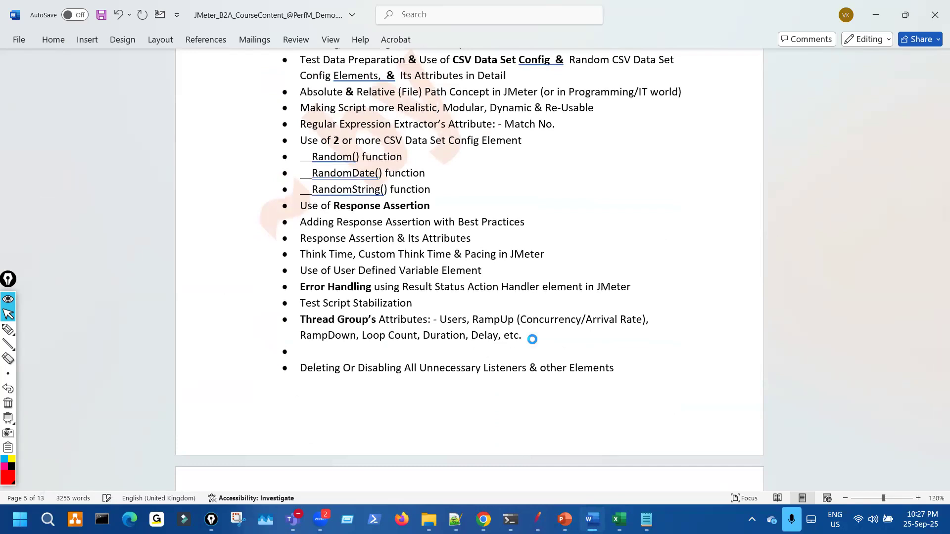
key(ctrl+v)
key(BackSpace)
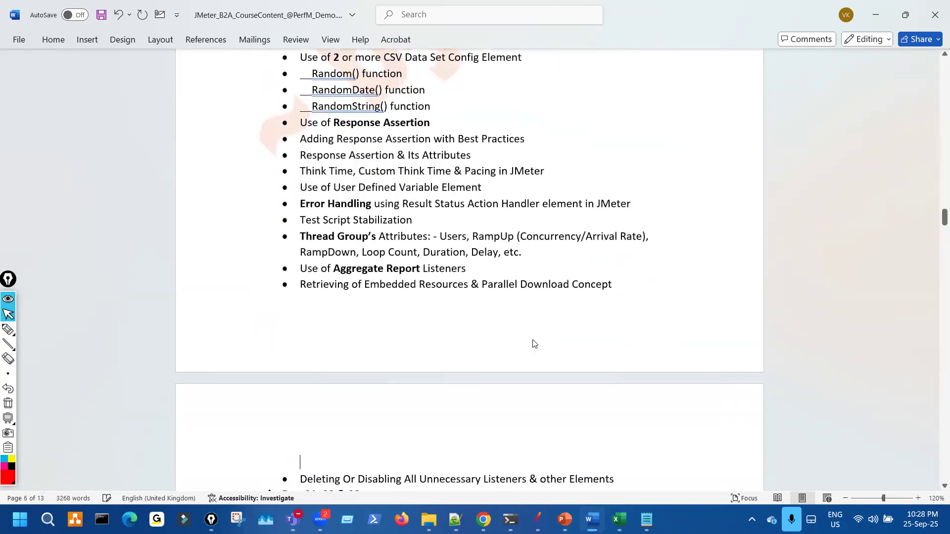
key(BackSpace)
key(BackSpace)
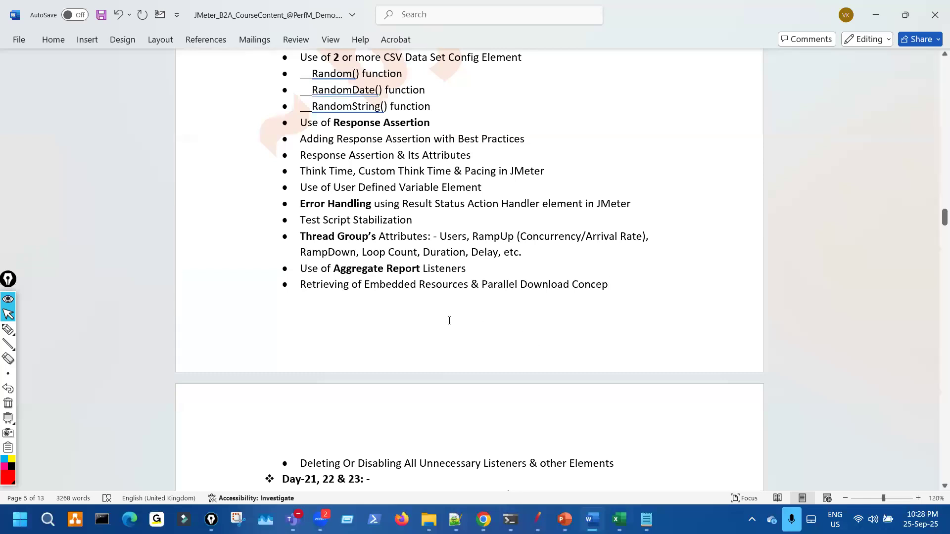
text(t)
Undo the move of the two bullets, keep the full Parallel Download Concept wording, and save the document.
key(ctrl+z)
key(ctrl+z)
key(ctrl+z)
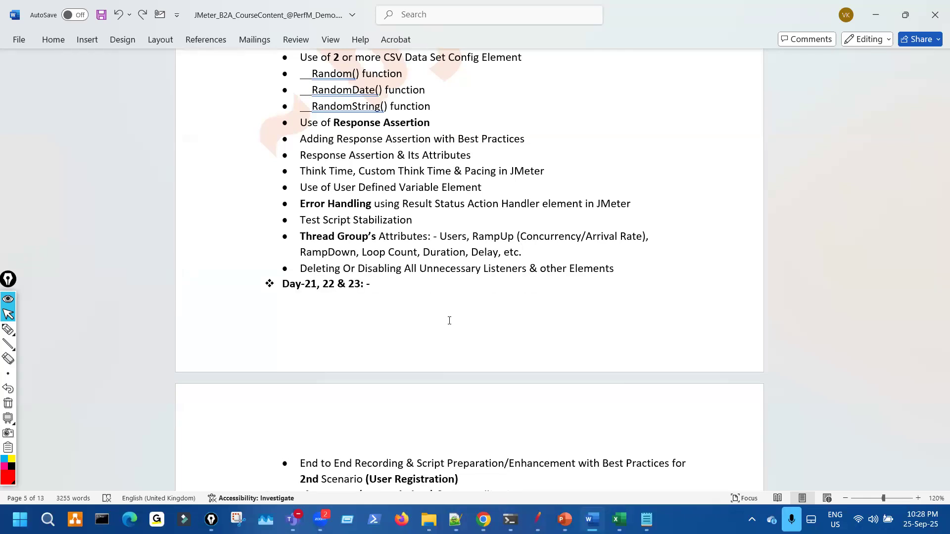
key(ctrl+y)
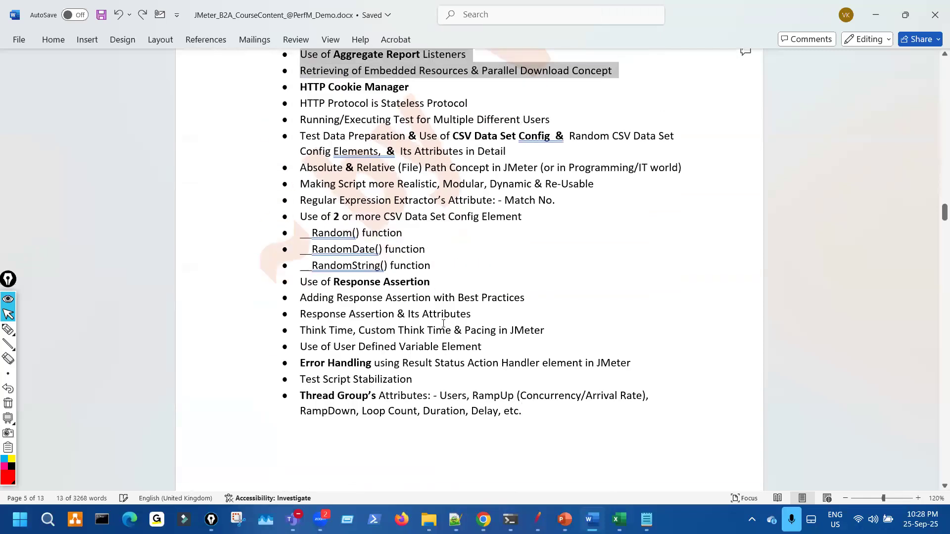
scroll(443, 324, up, 1)
key(ctrl+z)
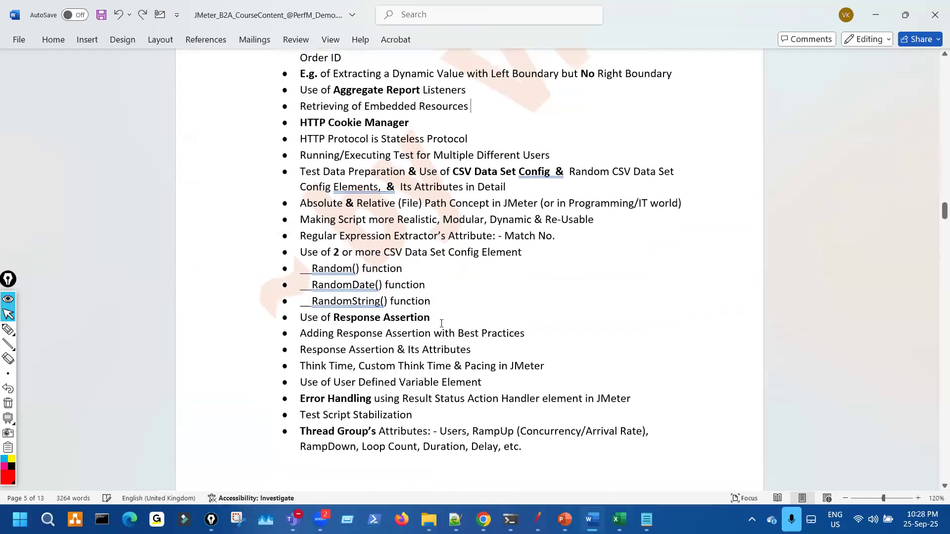
key(ctrl+y)
key(ctrl+s)
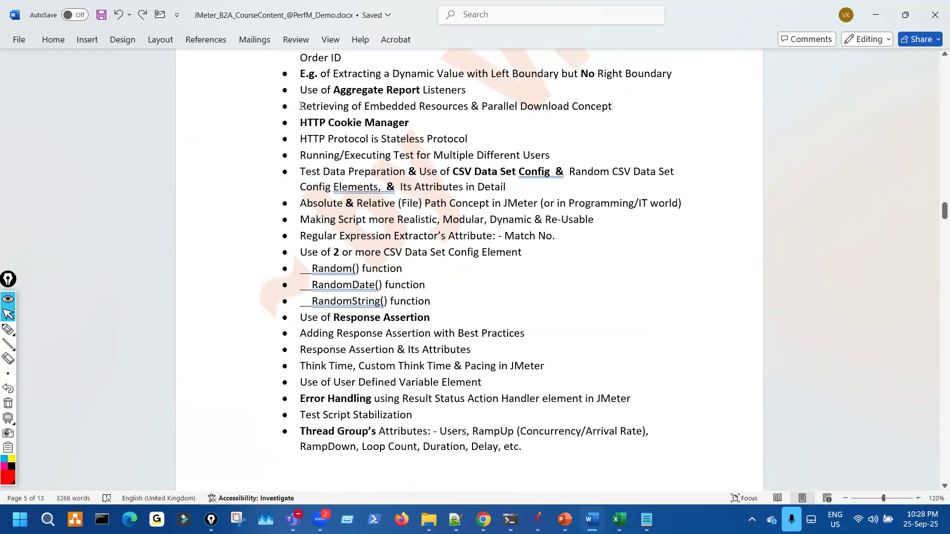
Copy the "Retrieving of Embedded Resources & Parallel Download Concept" bullet text and delete it from above the HTTP Cookie Manager bullet.
drag(301, 106, 616, 107)
key(ctrl+c)
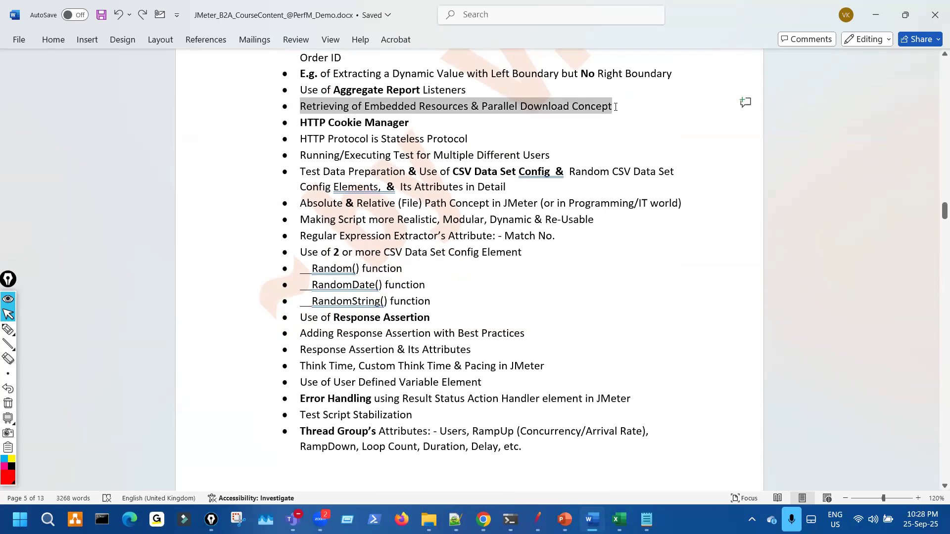
drag(616, 107, 615, 106)
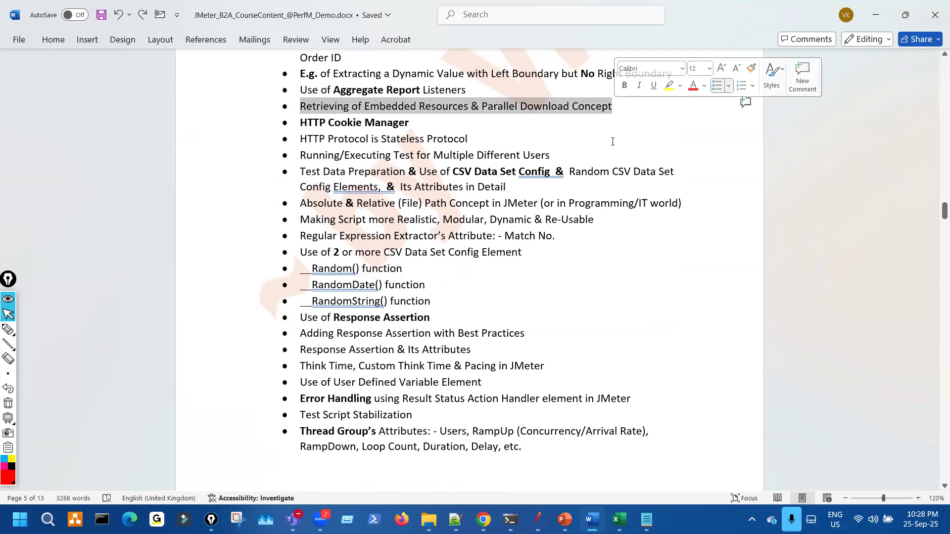
key(Delete)
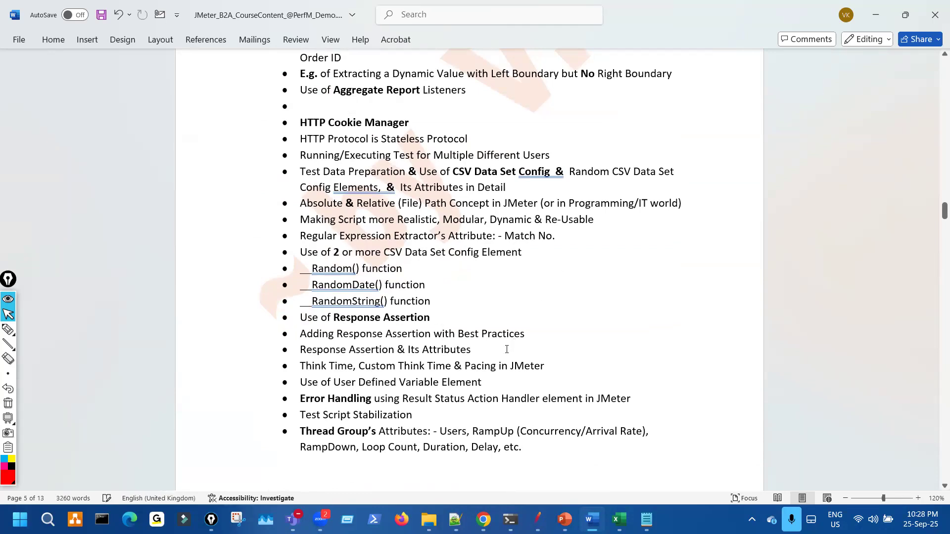
scroll(505, 351, down, 3)
scroll(506, 351, down, 8)
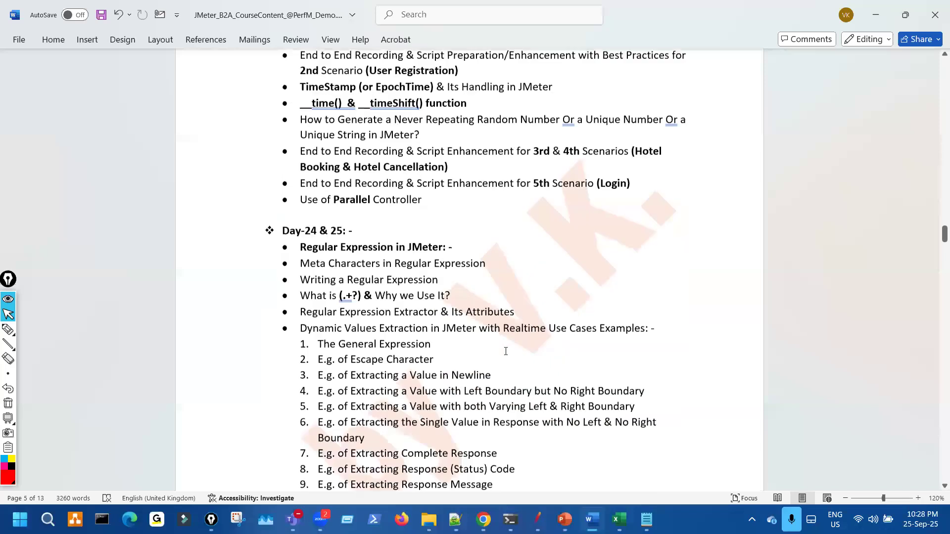
scroll(505, 351, up, 7)
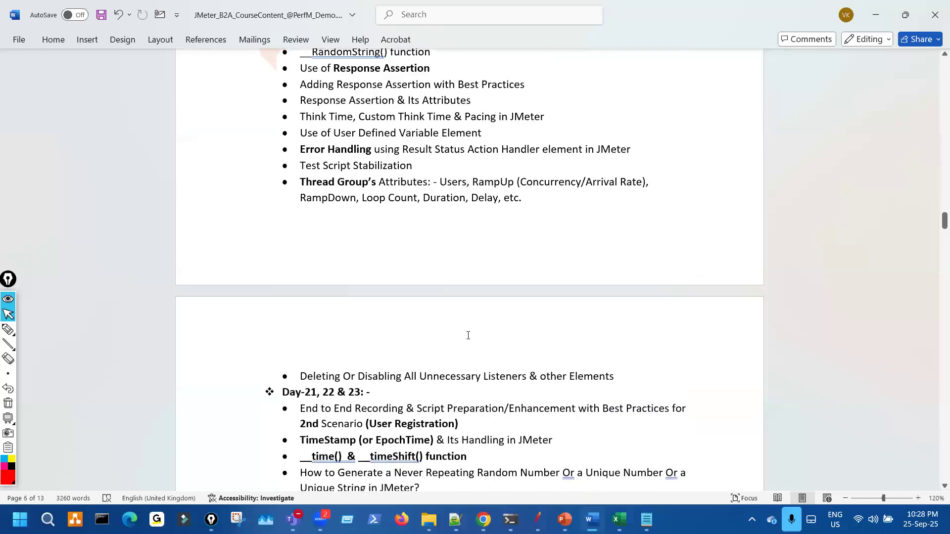
scroll(469, 337, down, 2)
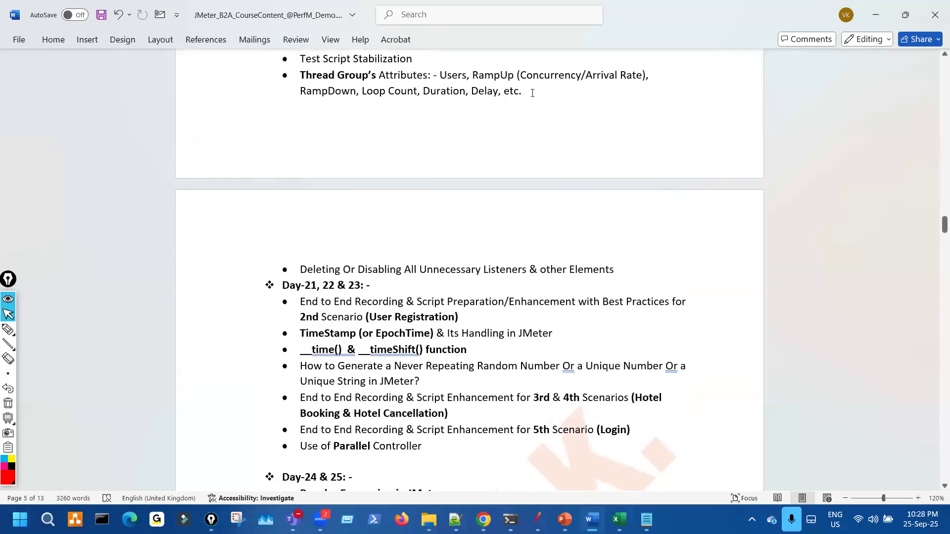
Add the bold bullet "Use of HTTP Request Default & HTTP Cache Manager" below the Thread Group's Attributes bullet.
key(ctrl+z)
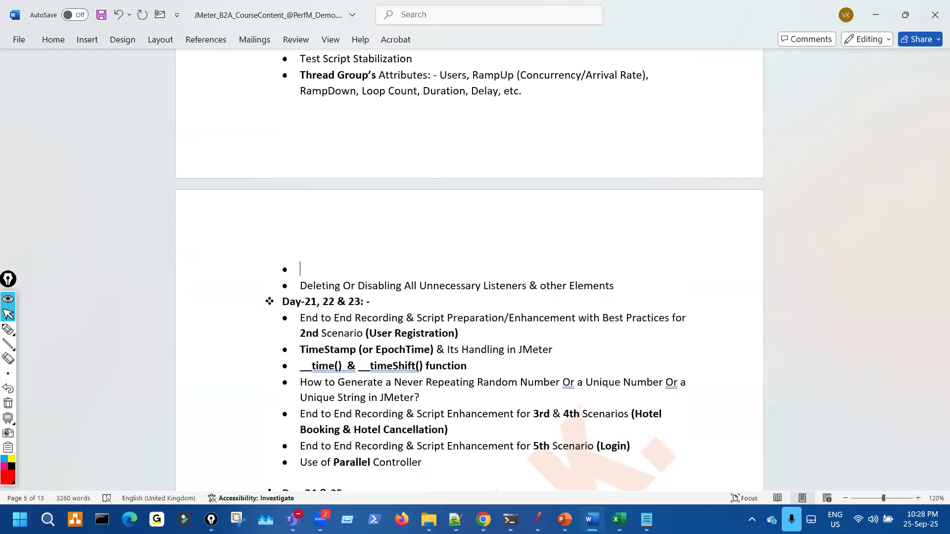
text(User)
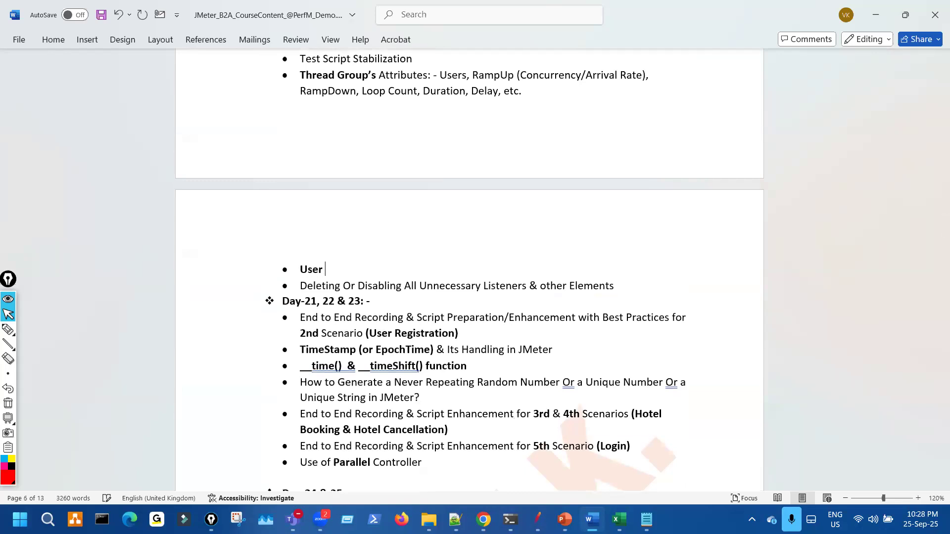
key(BackSpace)
text(of)
text( HHT)
text(TT)
text(P Reque)
text(st Defau)
text(lt & )
text(HTTP)
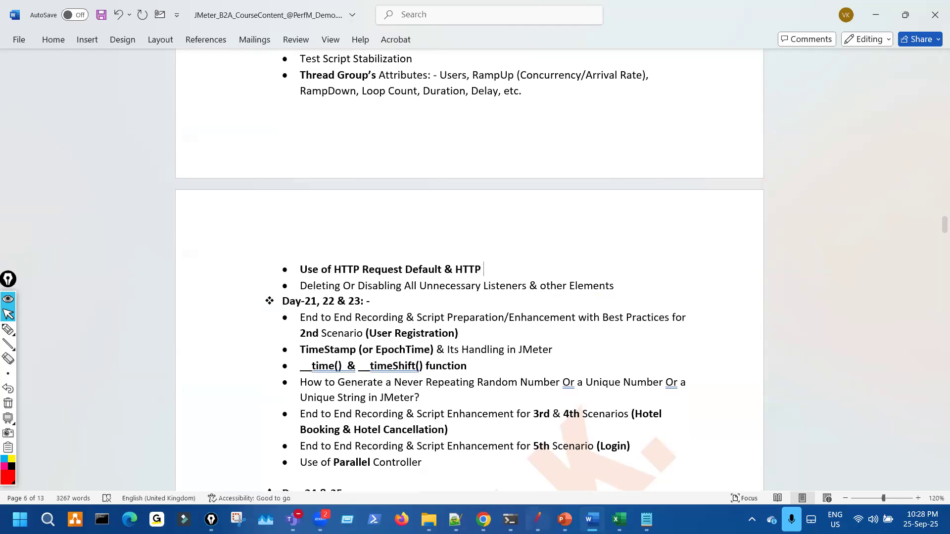
click(537, 519)
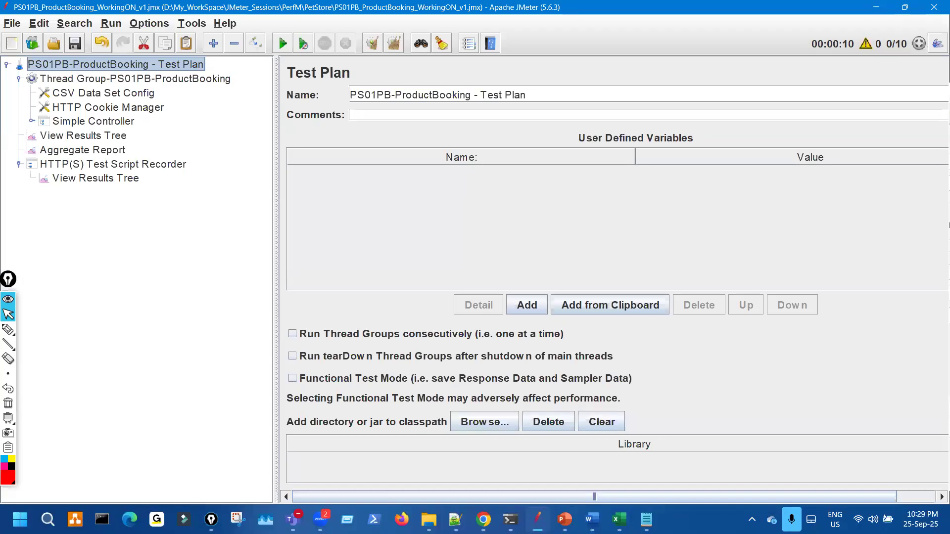
click(647, 520)
click(591, 519)
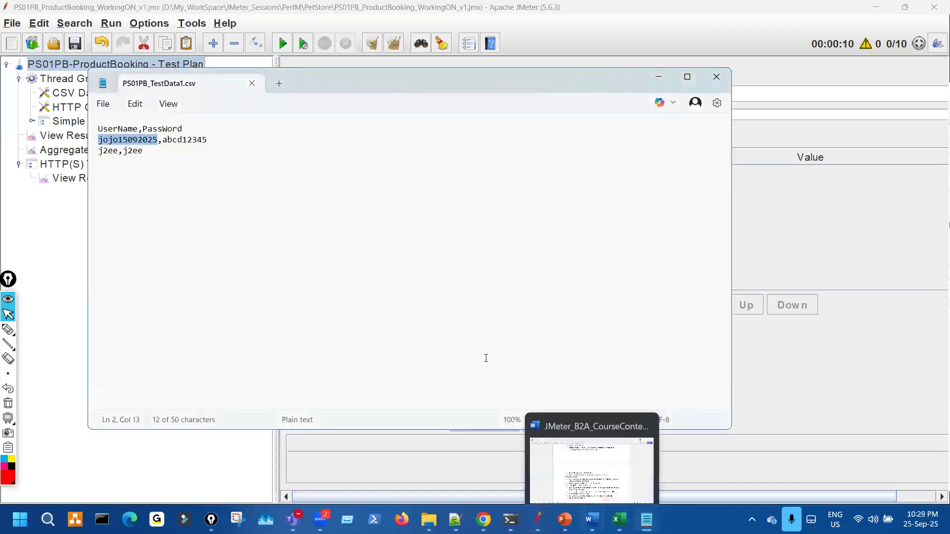
text(Cache Manager)
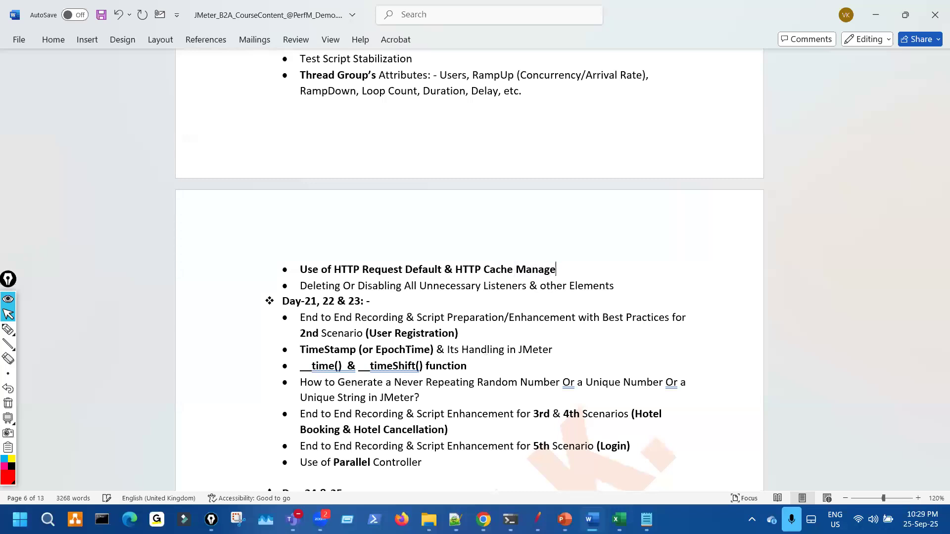
Paste the copied Retrieving of Embedded Resources text as a new bullet above the HTTP Request Default bullet.
click(299, 267)
key(Return)
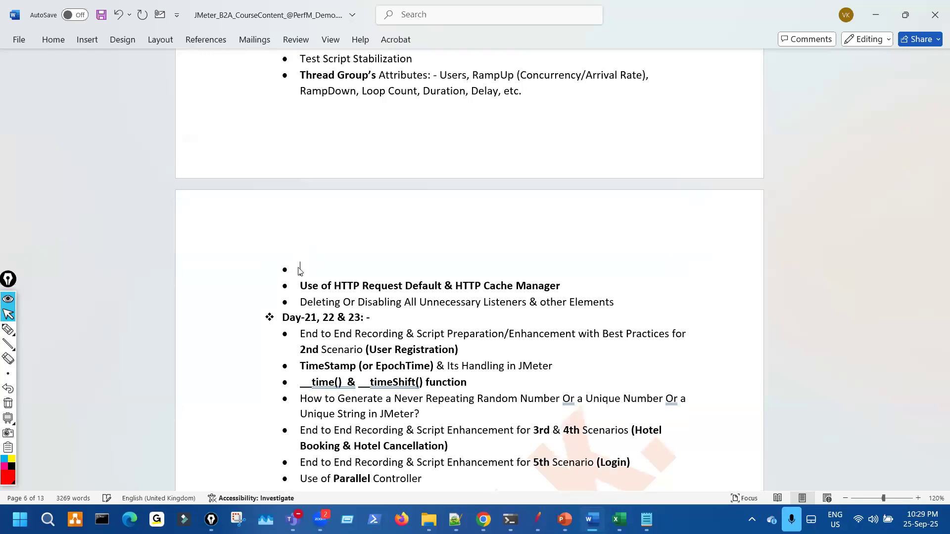
key(ctrl+v)
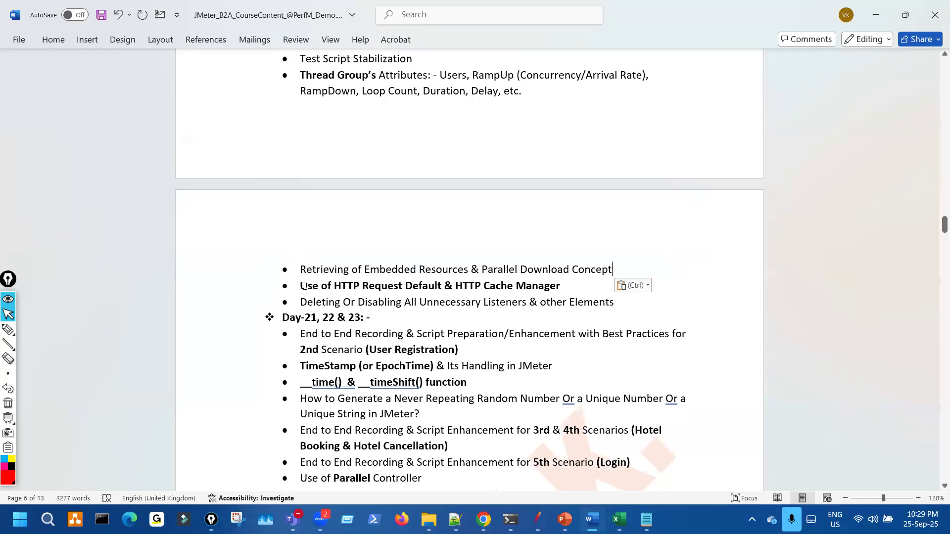
Remove the bold from "Use of" in the HTTP Request Default & HTTP Cache Manager bullet, and save the document.
drag(299, 284, 333, 282)
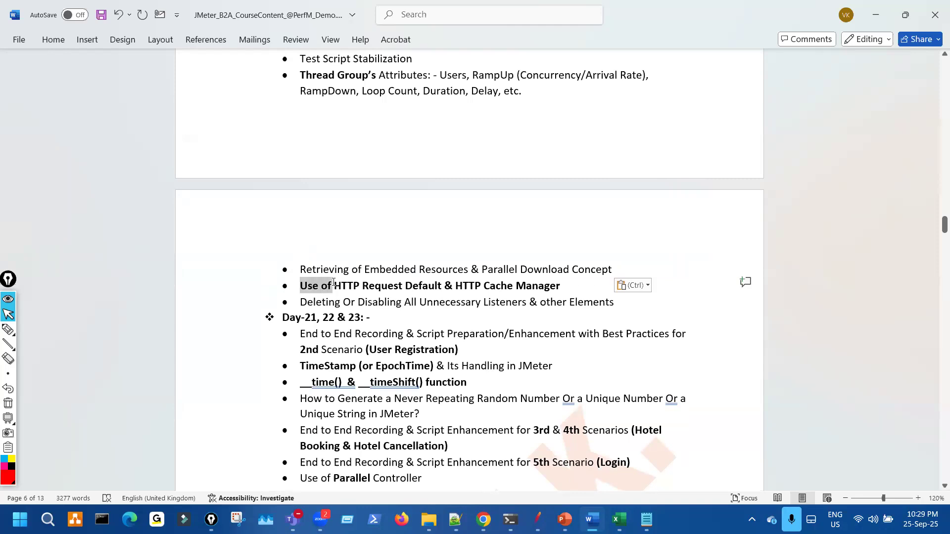
key(ctrl+b)
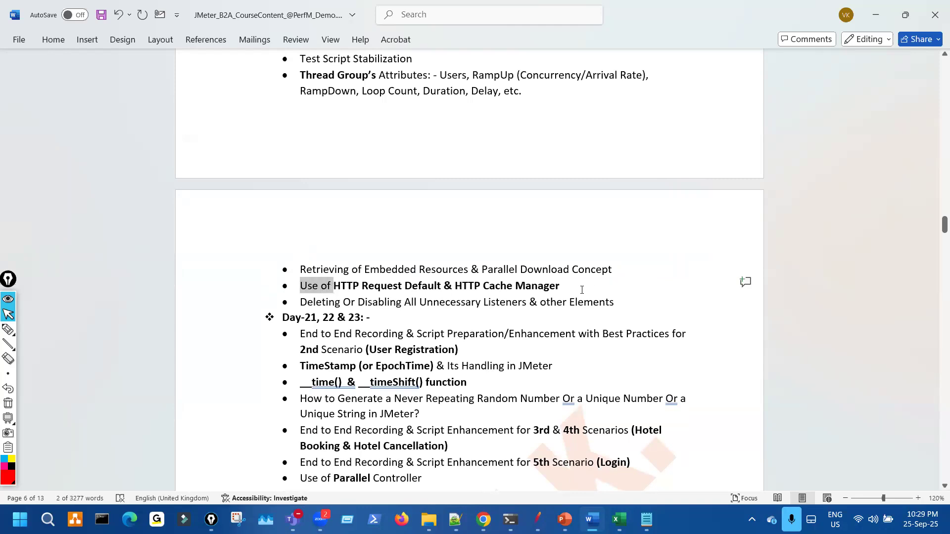
click(582, 290)
key(ctrl+s)
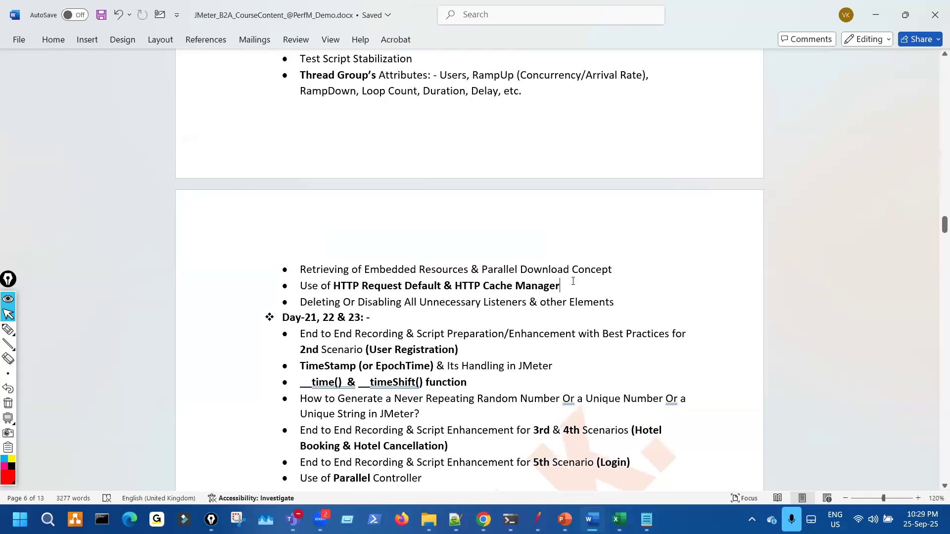
Insert an unbulleted blank line between the Deleting Or Disabling bullet and the Day-21, 22 & 23 heading.
scroll(573, 290, up, 1)
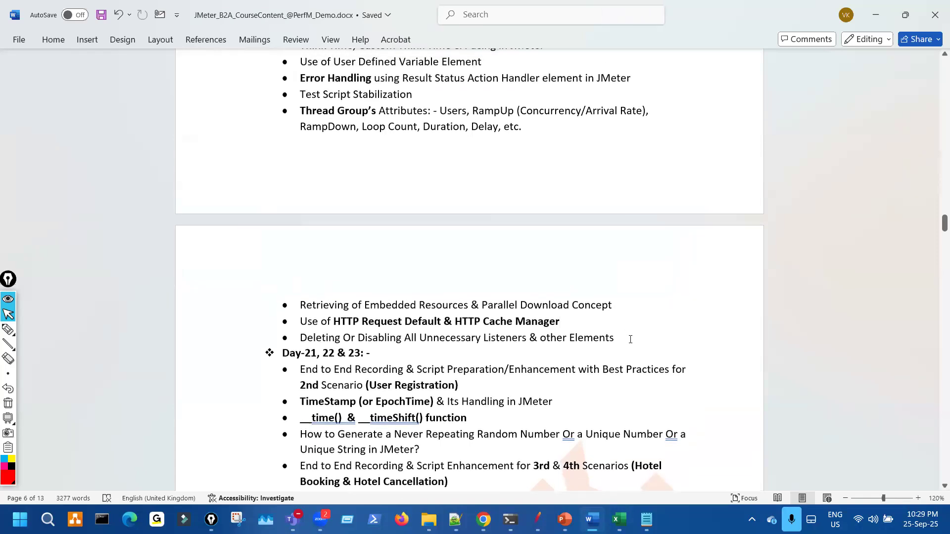
key(Return)
key(BackSpace)
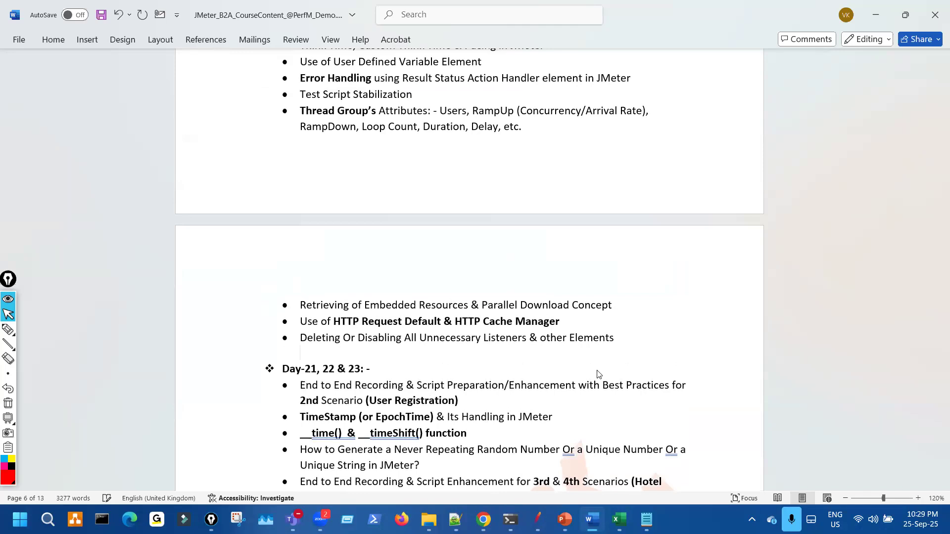
Remove the empty bullet between the Aggregate Report Listeners and HTTP Cookie Manager bullets, and save the document.
scroll(598, 375, up, 9)
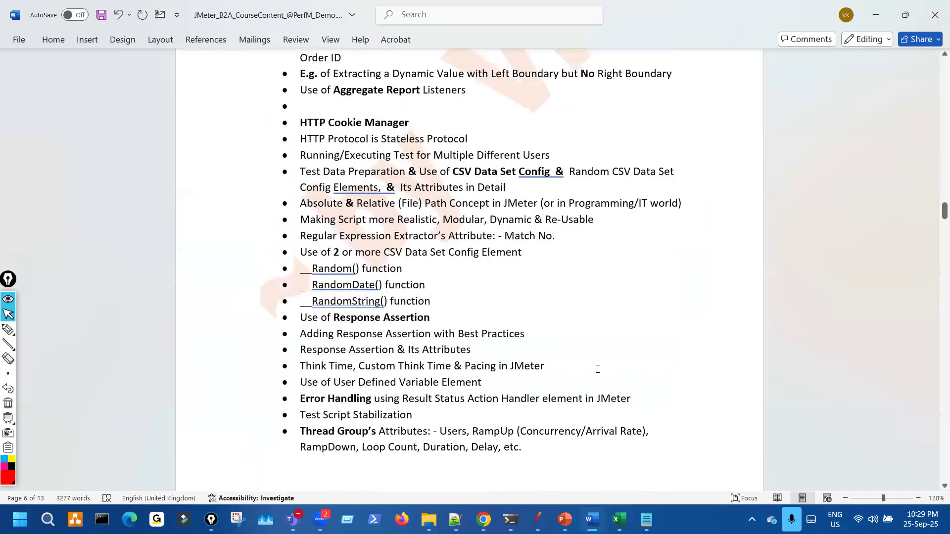
scroll(598, 368, up, 2)
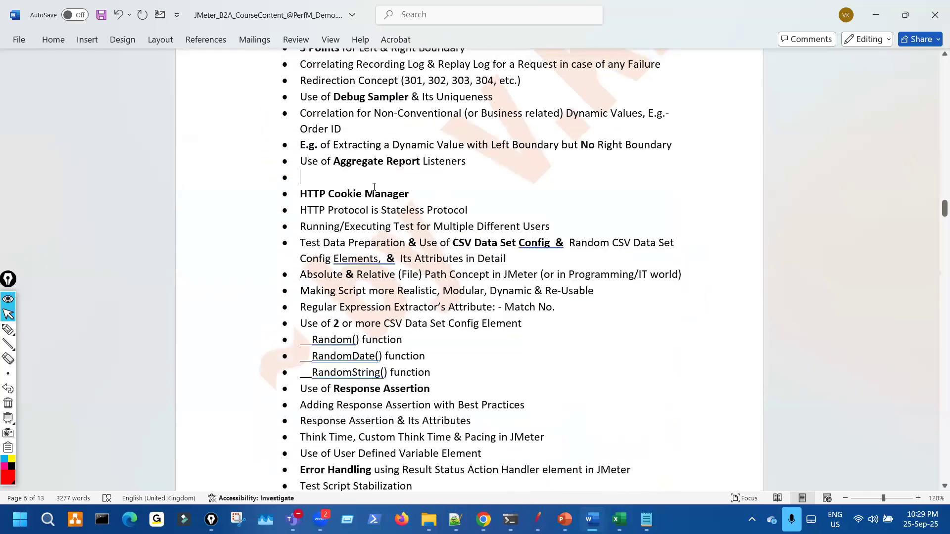
key(BackSpace)
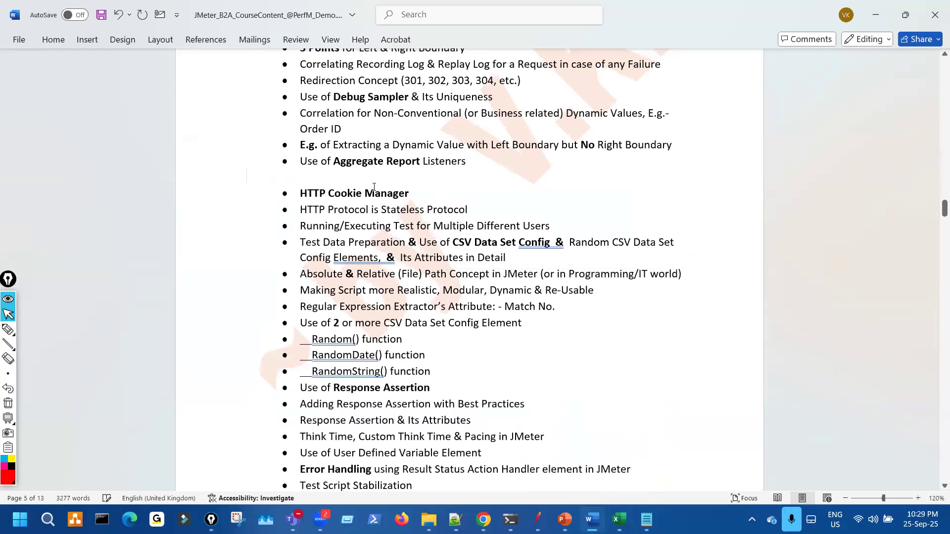
key(BackSpace)
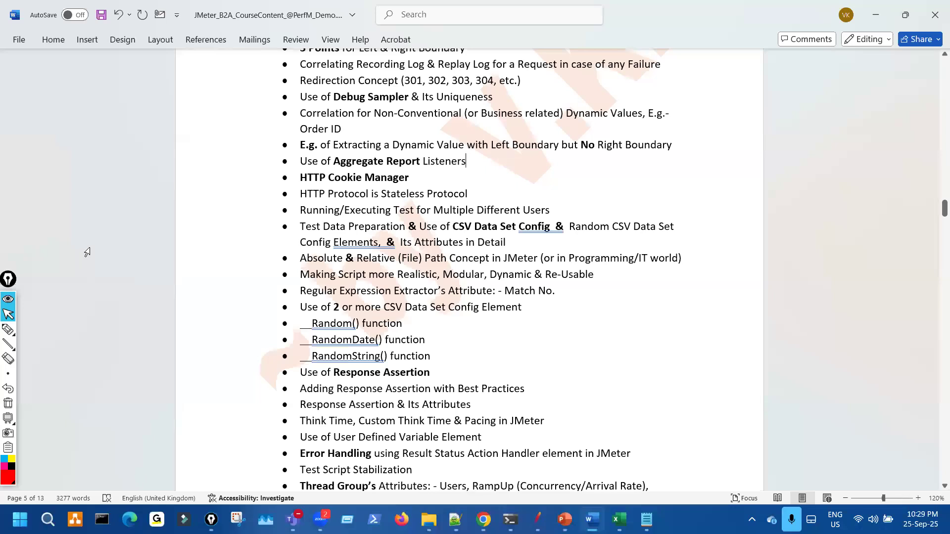
click(101, 15)
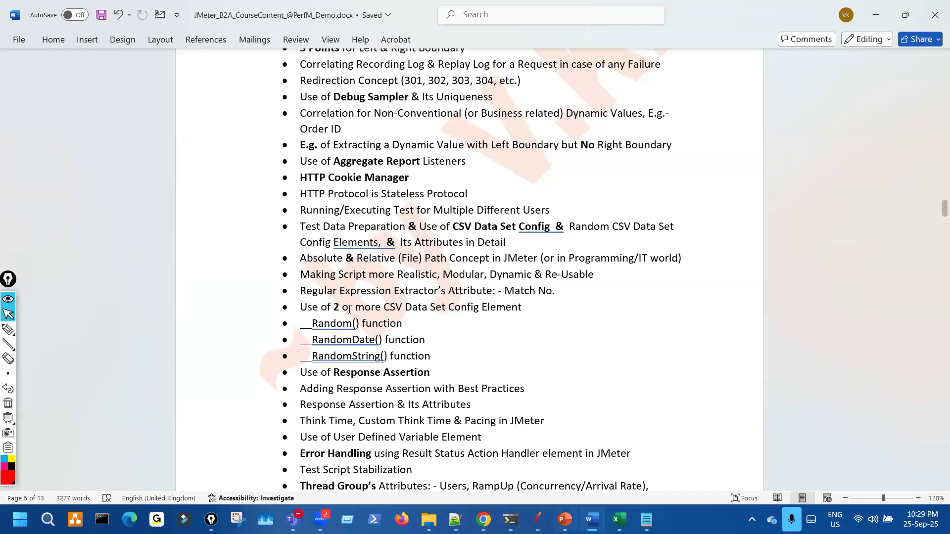
Switch to the PowerPoint slides, circle HTTP Request Defaults in step 4.23, clear the marking, and go back to slide 96.
key(alt+Tab)
key(ctrl+shift+3)
mouse_move(329, 224)
mouse_down()
mouse_move(391, 269)
mouse_move(344, 235)
mouse_up()
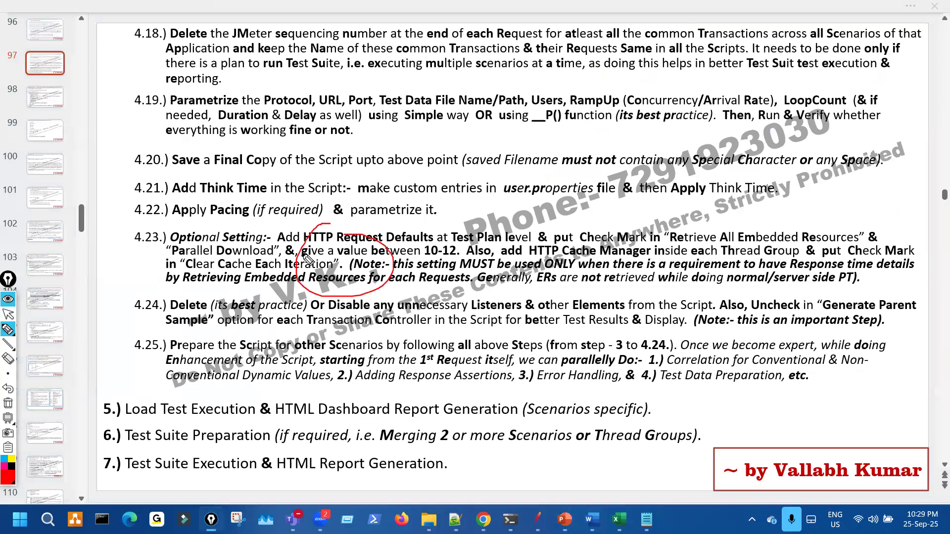
key(ctrl+shift+7)
key(ctrl+shift+2)
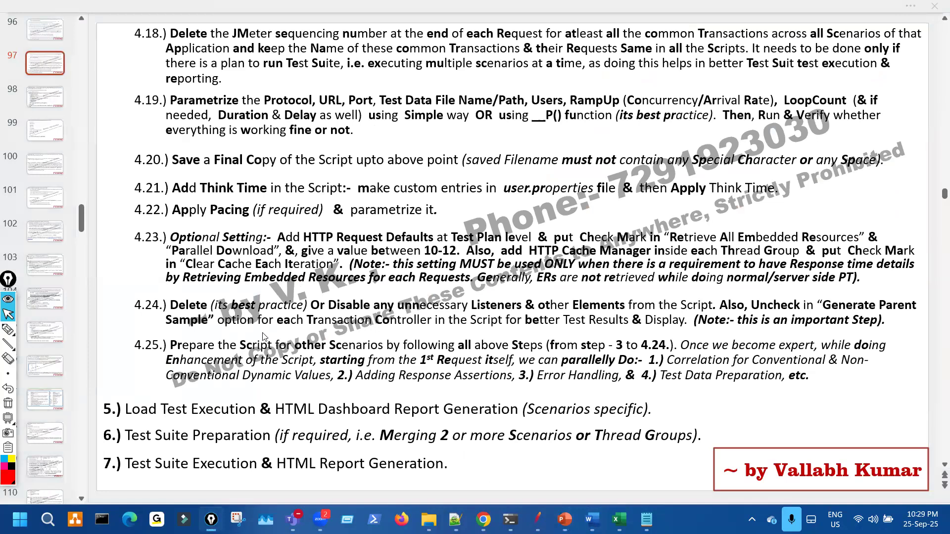
scroll(263, 337, up, 1)
scroll(320, 340, up, 1)
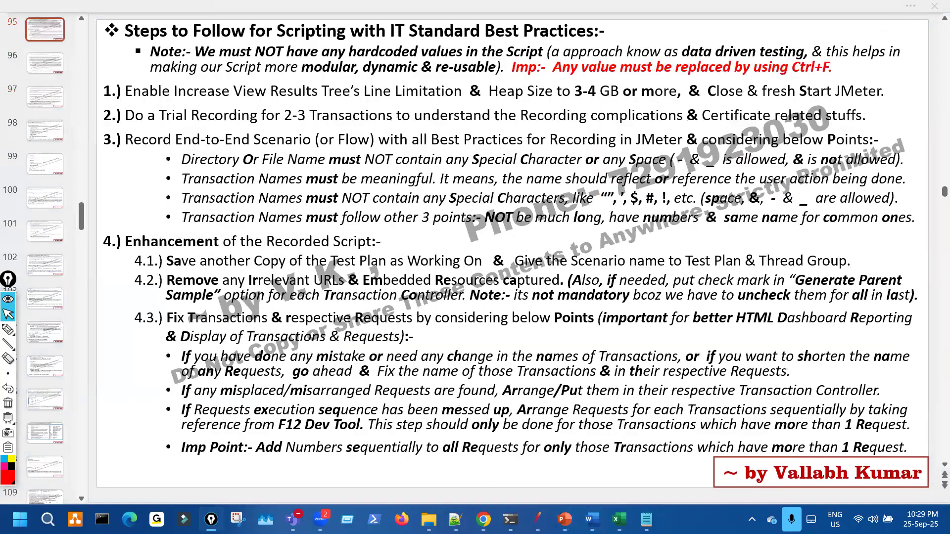
scroll(258, 287, down, 1)
Switch to JMeter, expand the Simple Controller in the test plan tree, and move the annotation toolbar lower.
key(alt+Tab)
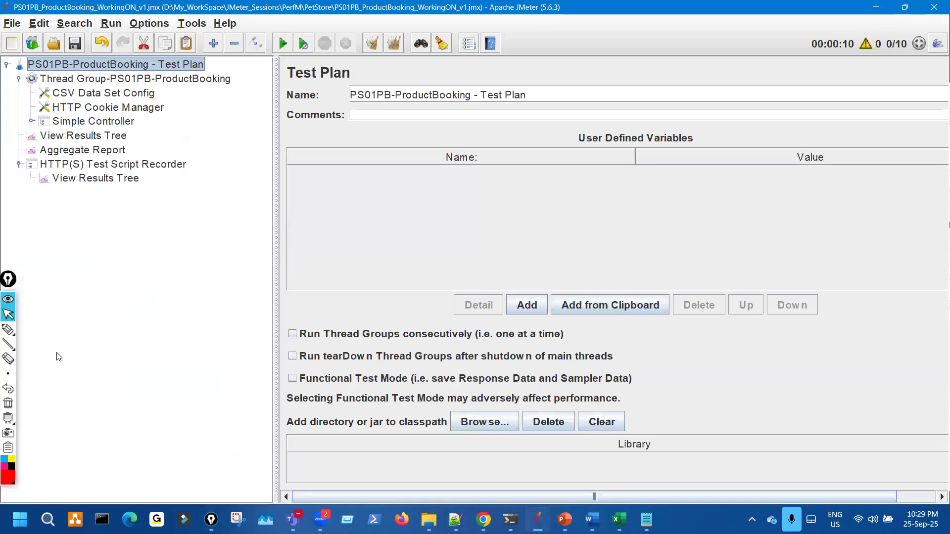
drag(8, 280, 3, 340)
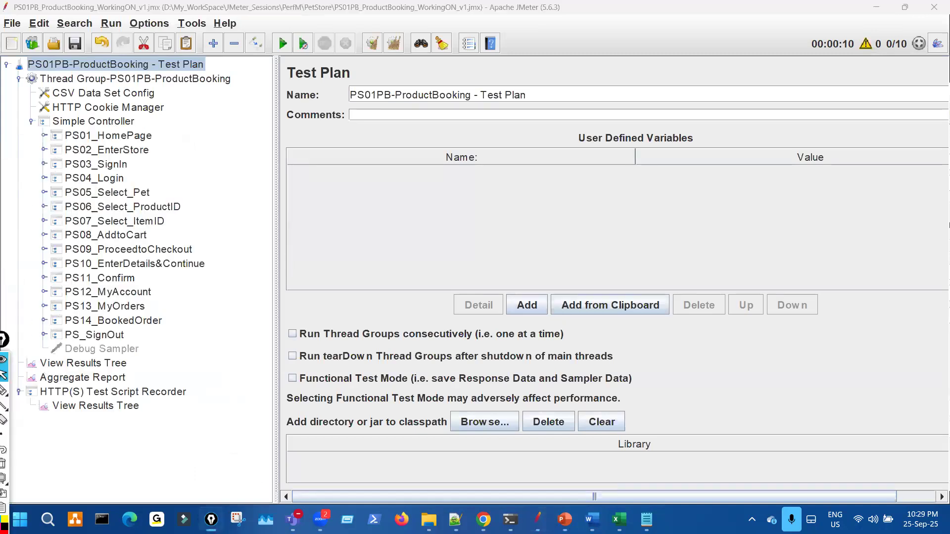
mouse_move(537, 519)
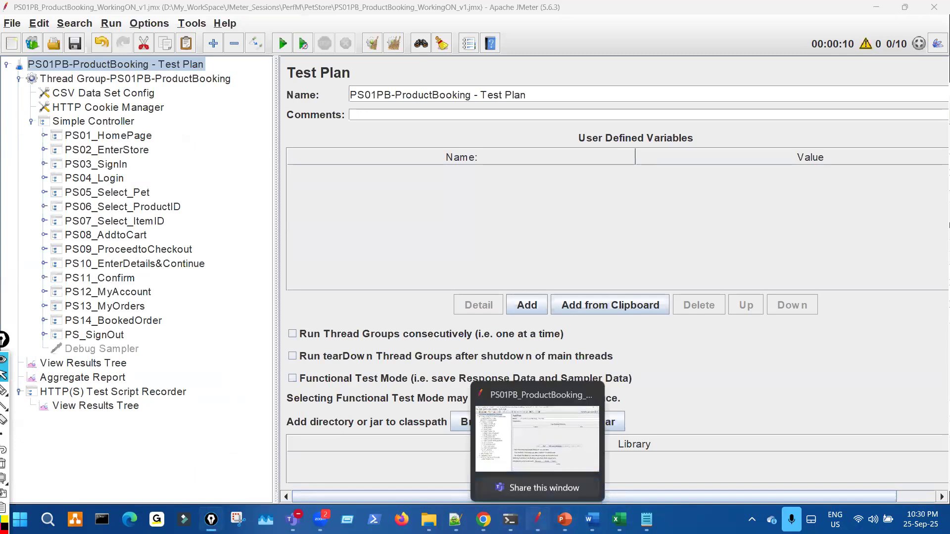
Return to PowerPoint slide 96, mark Cookie Manager and Thread Group in step 4.4, and clear all the markings.
click(564, 435)
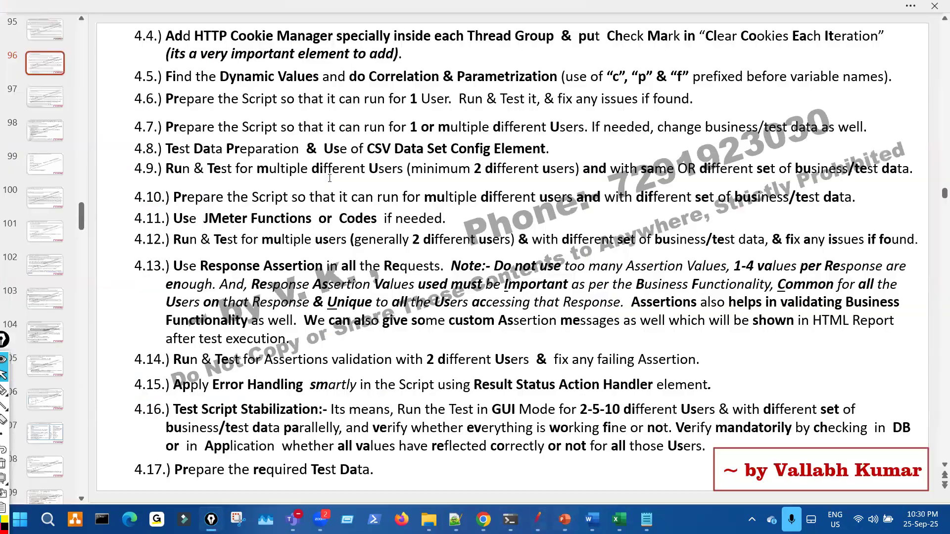
drag(345, 30, 278, 32)
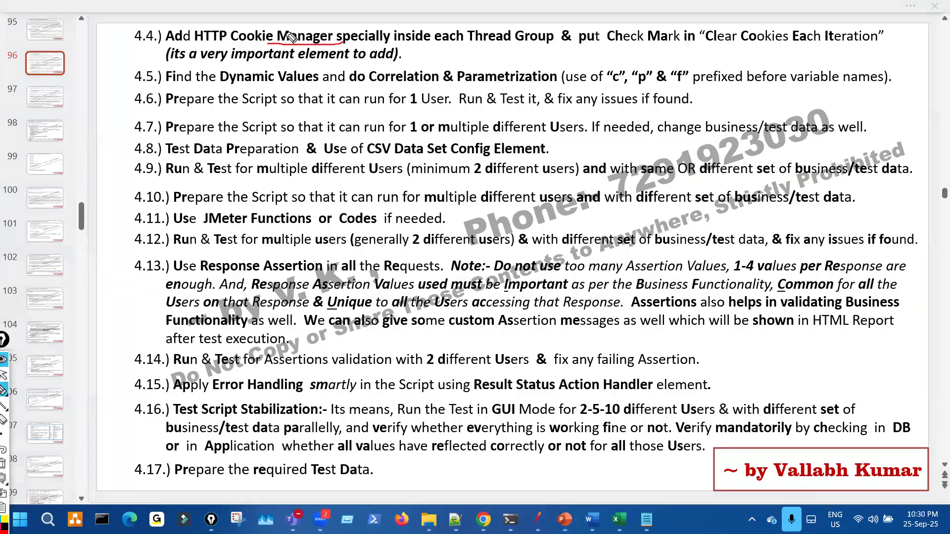
drag(461, 53, 512, 52)
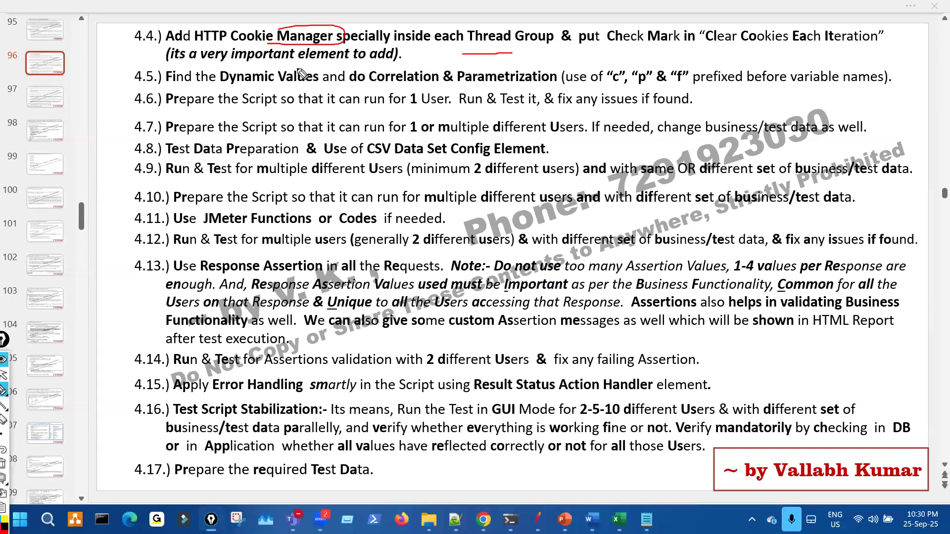
drag(285, 65, 345, 64)
key(e)
key(ctrl+a)
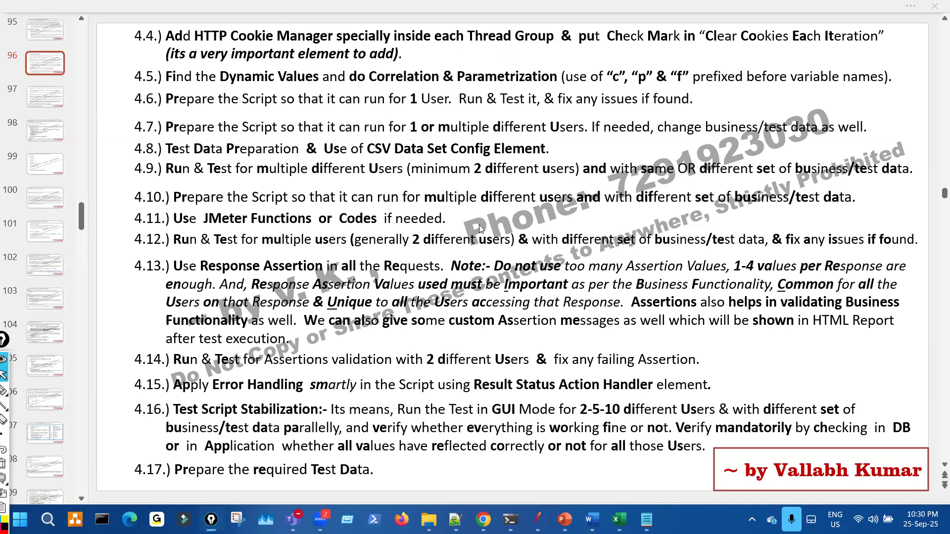
click(479, 222)
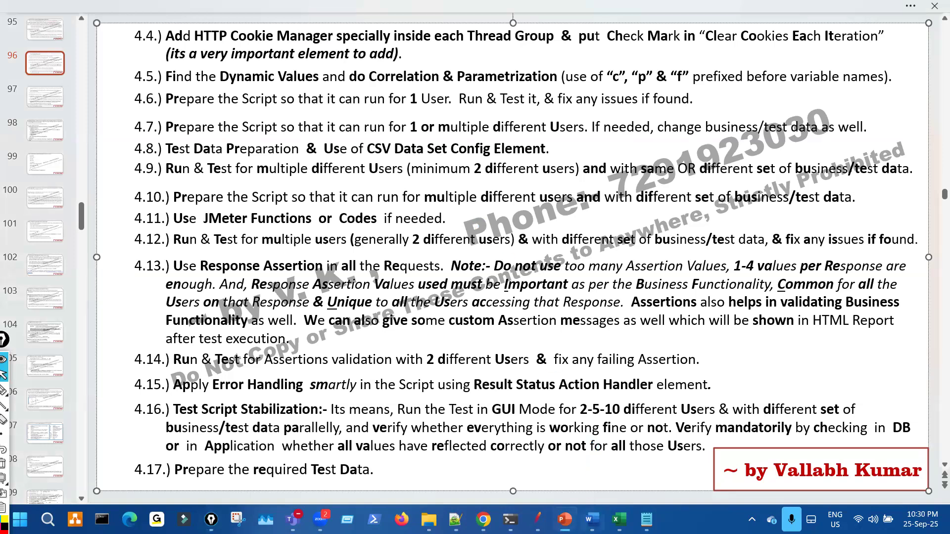
Switch to the Word course content, underline the HTTP Cookie Manager bullet with the annotation pen, and clear the marking.
key(alt+Tab)
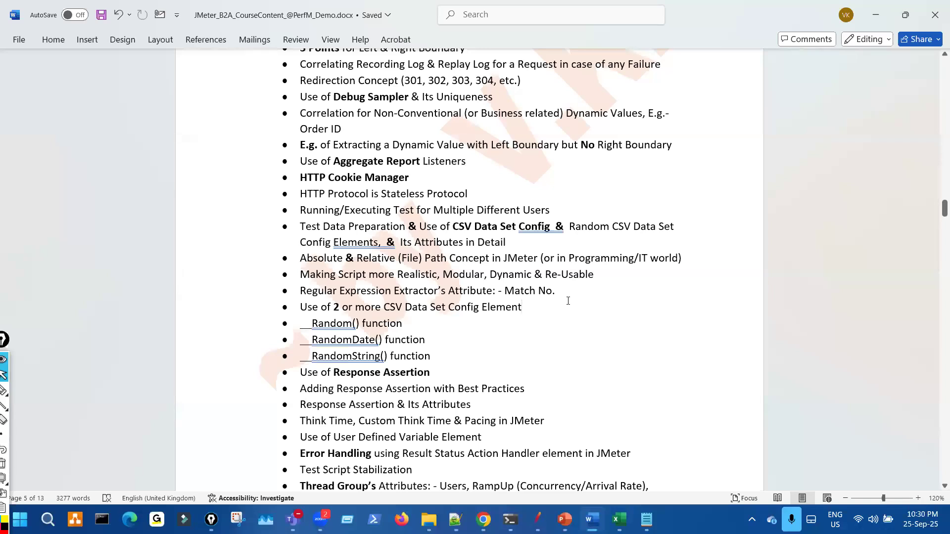
key(ctrl+shift+3)
drag(360, 179, 408, 181)
key(ctrl+shift+7)
key(ctrl+shift+2)
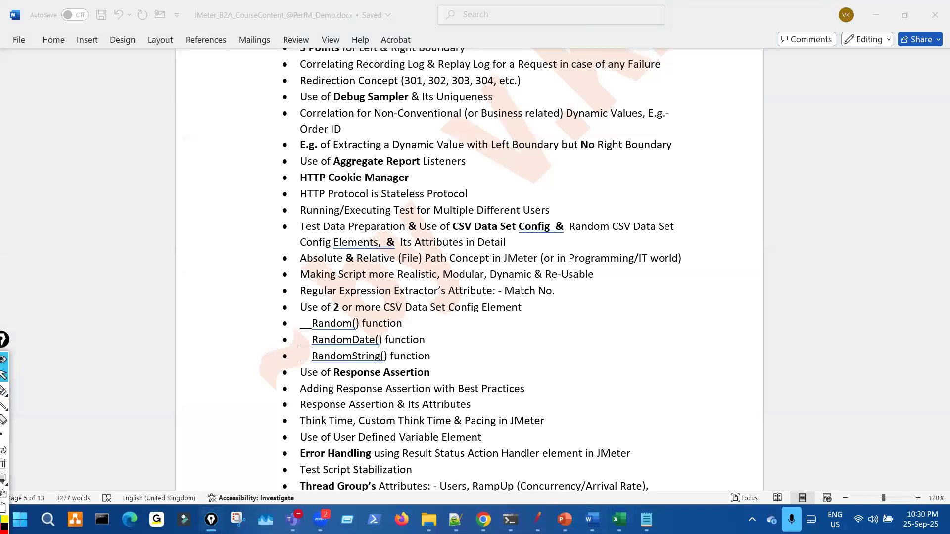
Switch to JMeter and set the Number of Threads (users) of Thread Group-PS01PB-ProductBooking to 1.
key(alt+Tab)
click(119, 364)
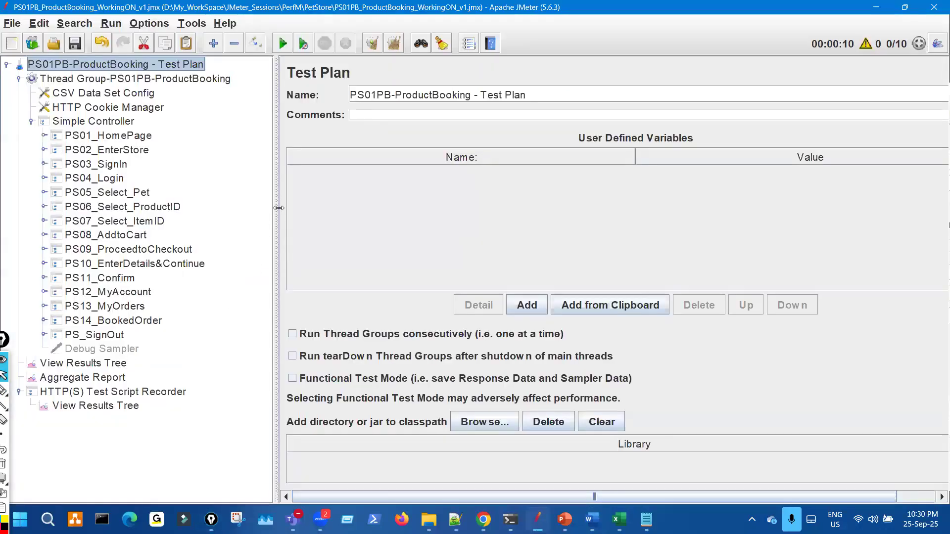
drag(275, 195, 216, 195)
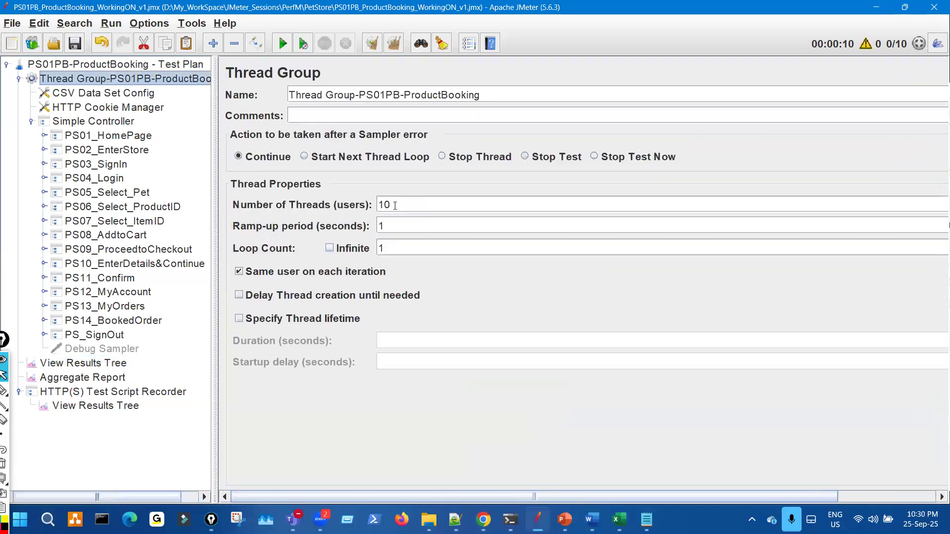
click(142, 80)
key(BackSpace)
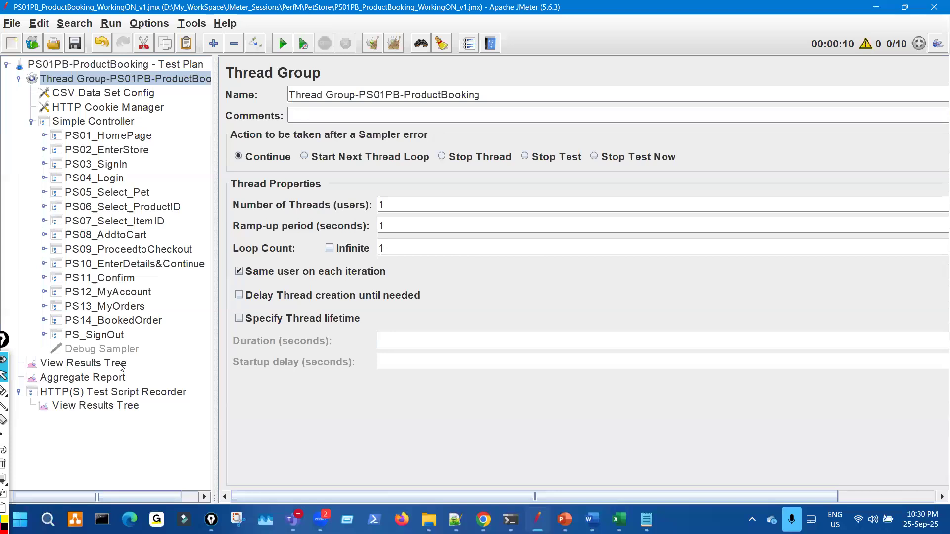
Clear the View Results Tree, run the test with the HTTP Cookie Manager enabled, and narrow the test plan tree.
click(83, 363)
click(372, 43)
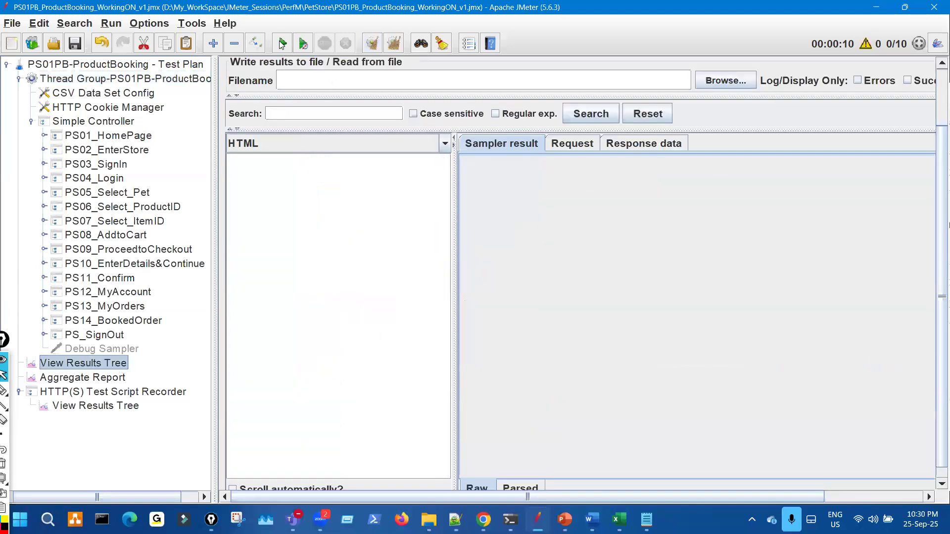
key(ctrl+r)
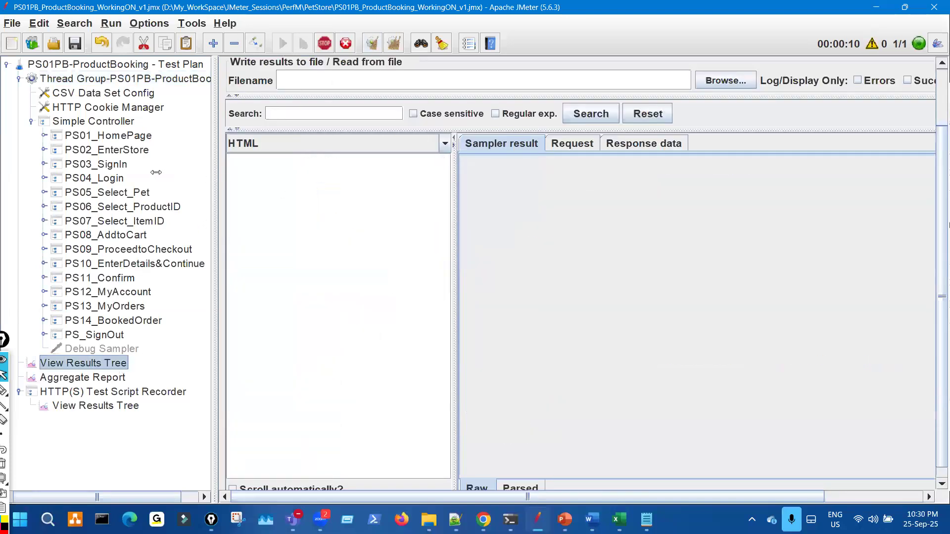
drag(217, 180, 159, 180)
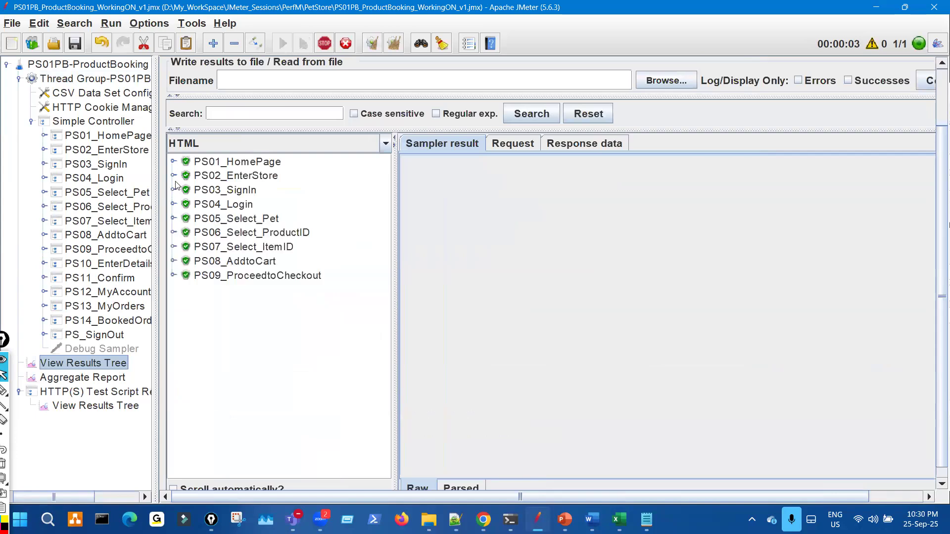
Expand the PS03_SignIn, PS04_Login and PS05_Select_Pet results and examine the cookie data in the PS03_SignIn request body.
click(173, 189)
click(173, 218)
click(173, 261)
click(324, 208)
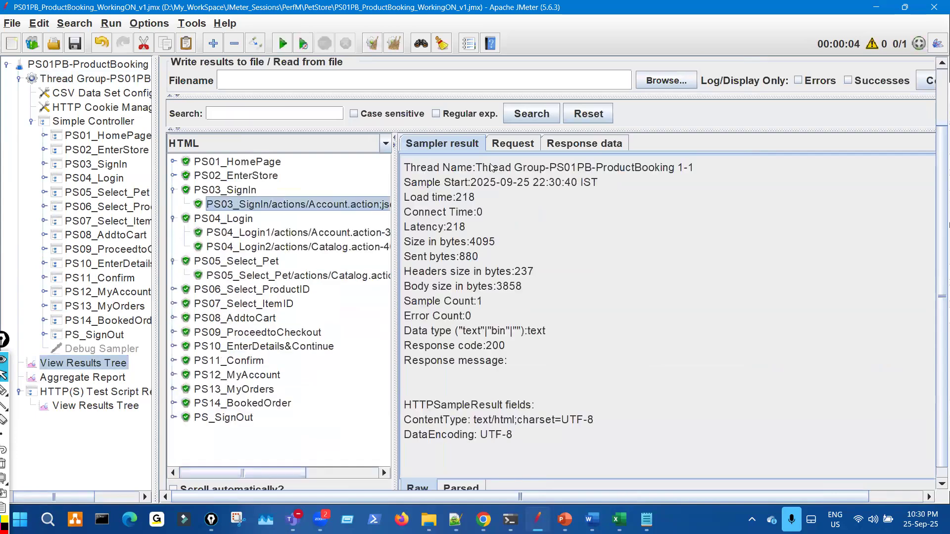
click(510, 146)
drag(483, 327, 617, 328)
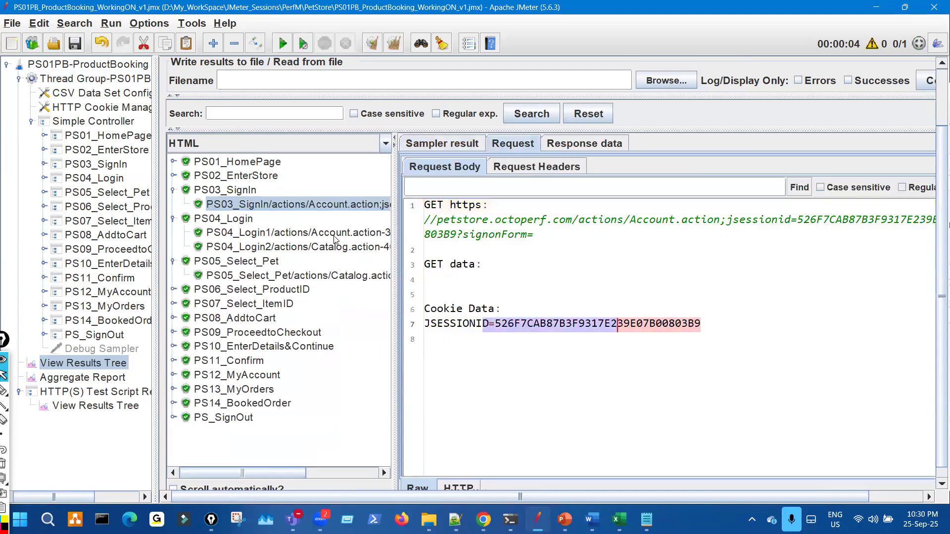
Compare the session cookie in the request bodies of PS04_Login1, PS05_Select_Pet and PS06_Select_ProductID.
click(334, 236)
drag(455, 329, 495, 309)
click(370, 278)
click(174, 289)
click(297, 304)
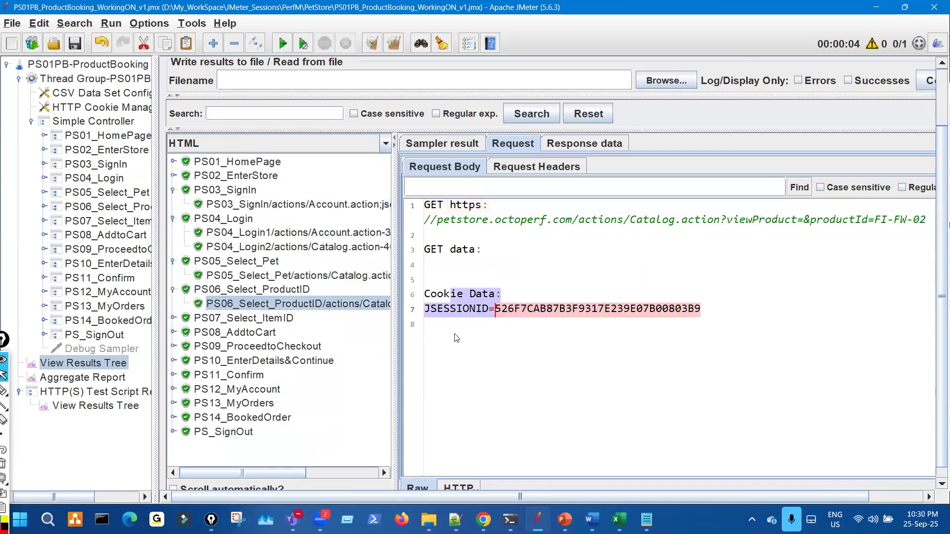
Widen the test plan tree, disable the HTTP Cookie Manager, mark it with a check mark, and clear the marking.
drag(158, 169, 270, 172)
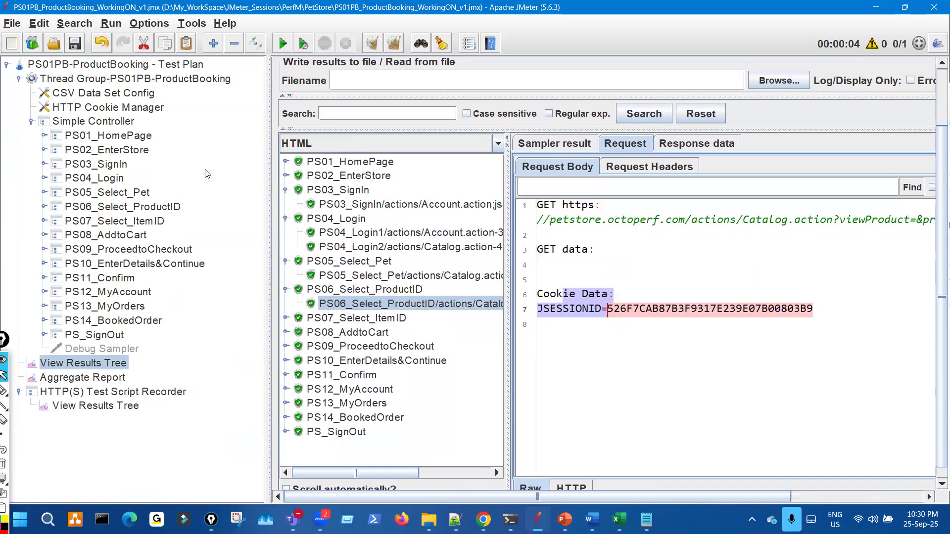
click(128, 108)
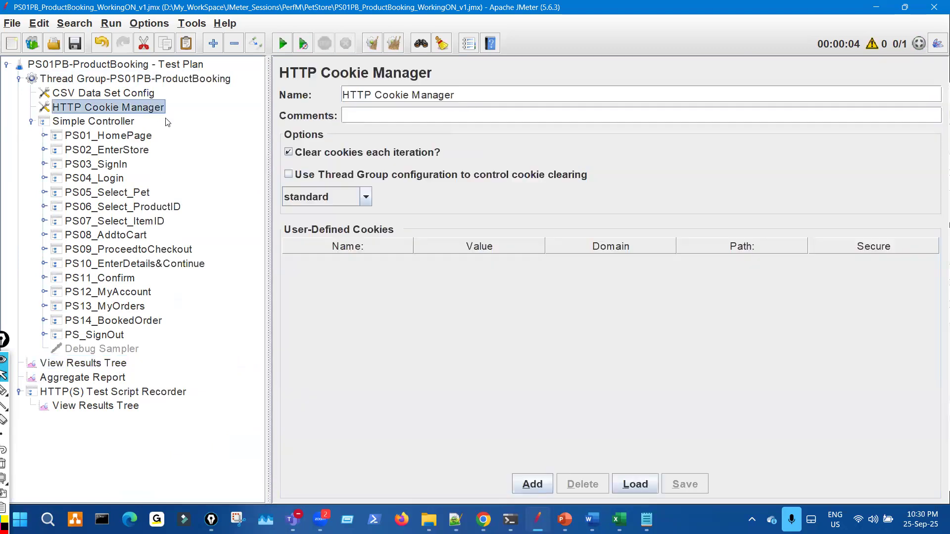
mouse_move(157, 108)
mouse_down()
mouse_move(190, 193)
mouse_move(171, 110)
mouse_move(186, 101)
mouse_move(181, 95)
mouse_up()
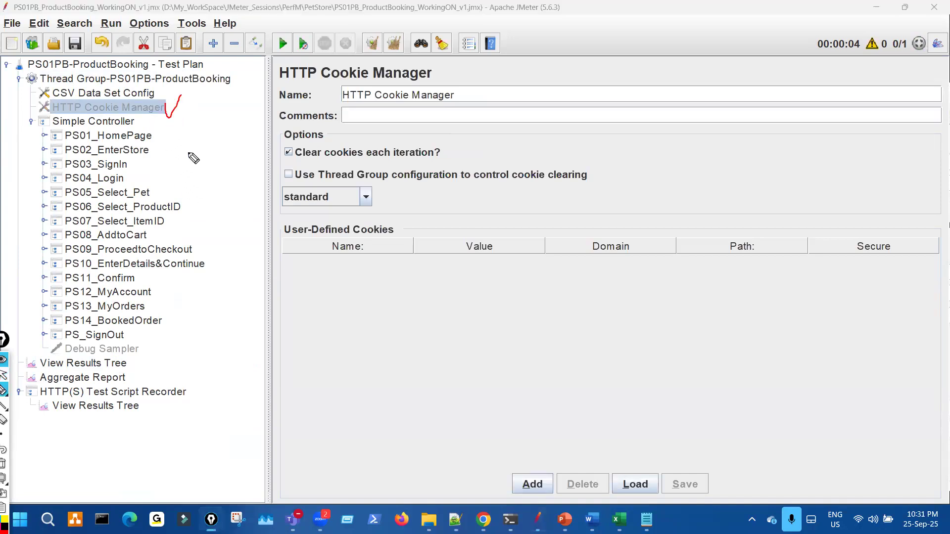
key(ctrl+shift+7)
key(ctrl+shift+2)
click(115, 106)
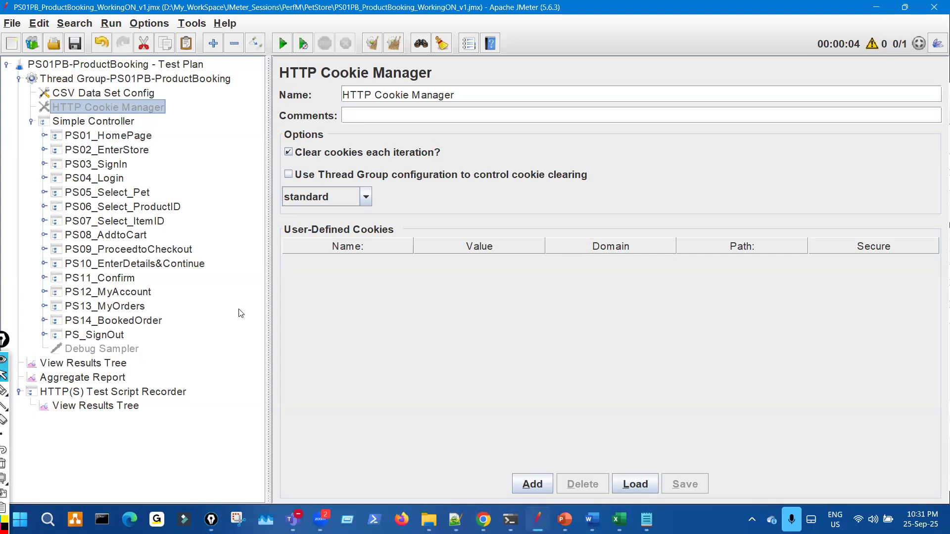
Return to the View Results Tree and examine the welcome text in the PS04_Login2 response body.
click(83, 363)
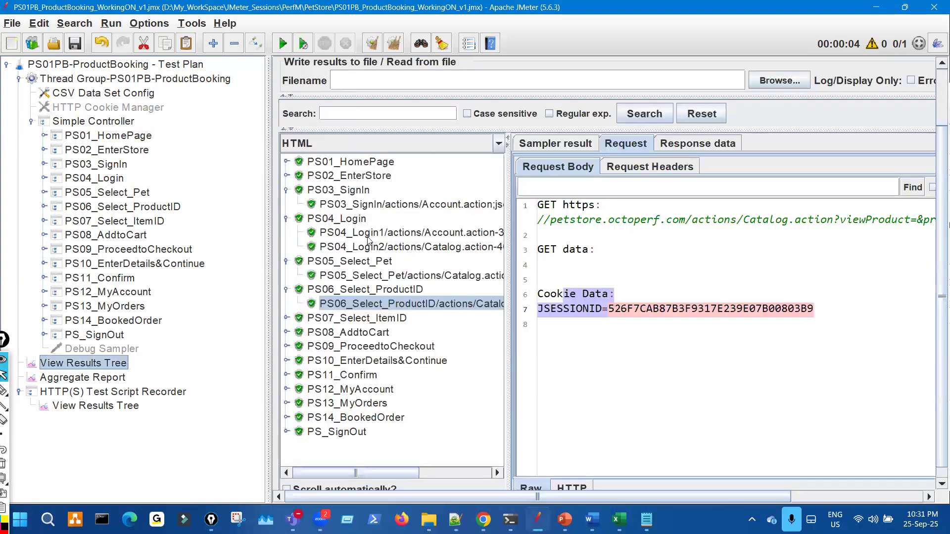
drag(271, 168, 176, 180)
click(310, 247)
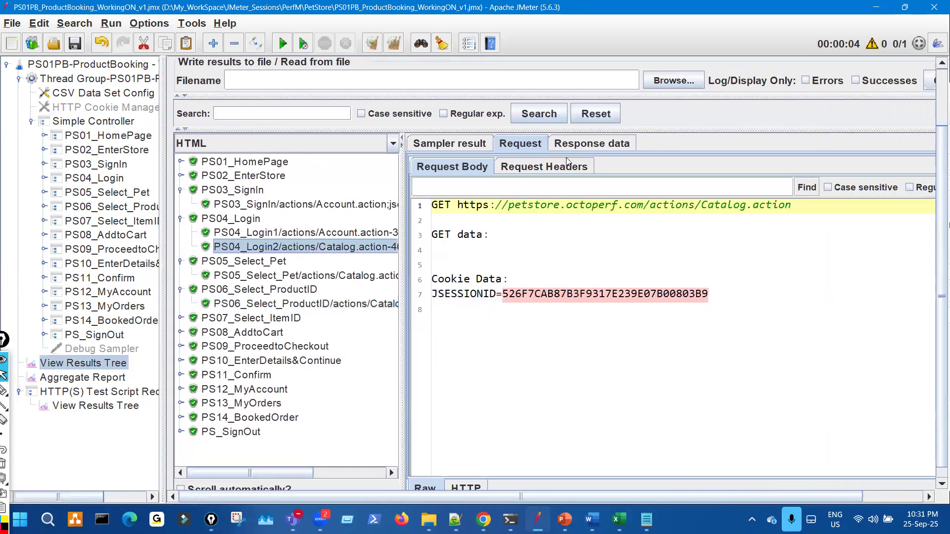
click(592, 147)
drag(423, 249, 443, 249)
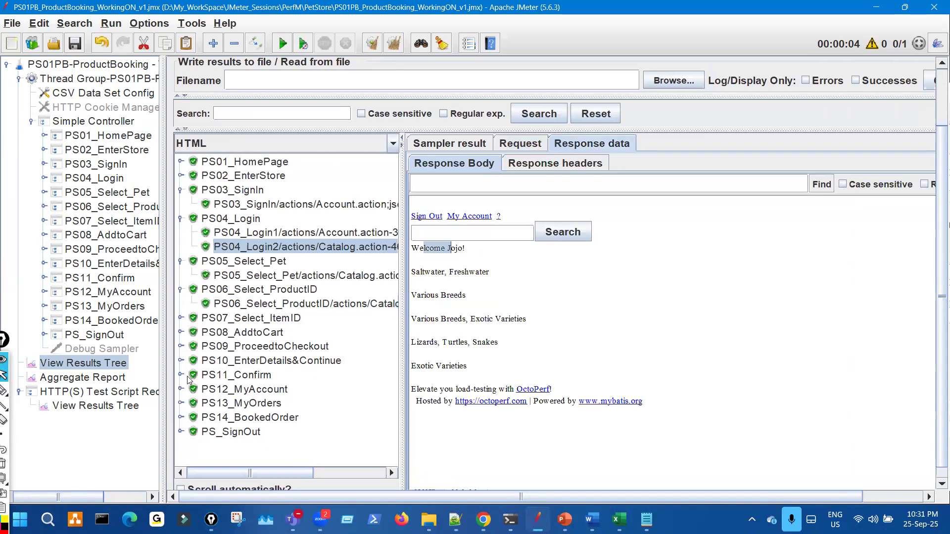
Expand PS11_Confirm and highlight the order submission message and the order line in its response body.
click(181, 375)
click(307, 389)
drag(598, 256, 544, 256)
drag(596, 288, 533, 288)
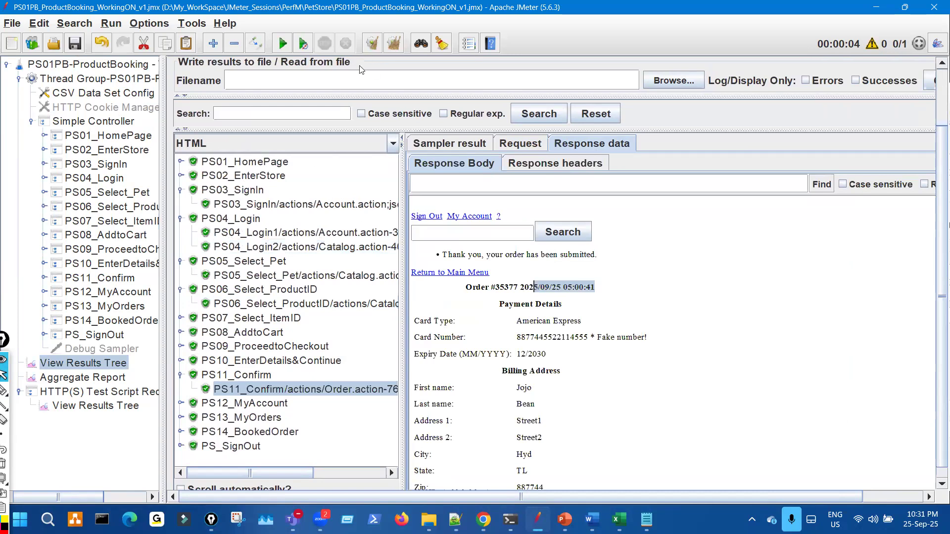
Clear the results, rerun the test with the HTTP Cookie Manager disabled, and open the PS11_Confirm response.
click(372, 43)
click(284, 43)
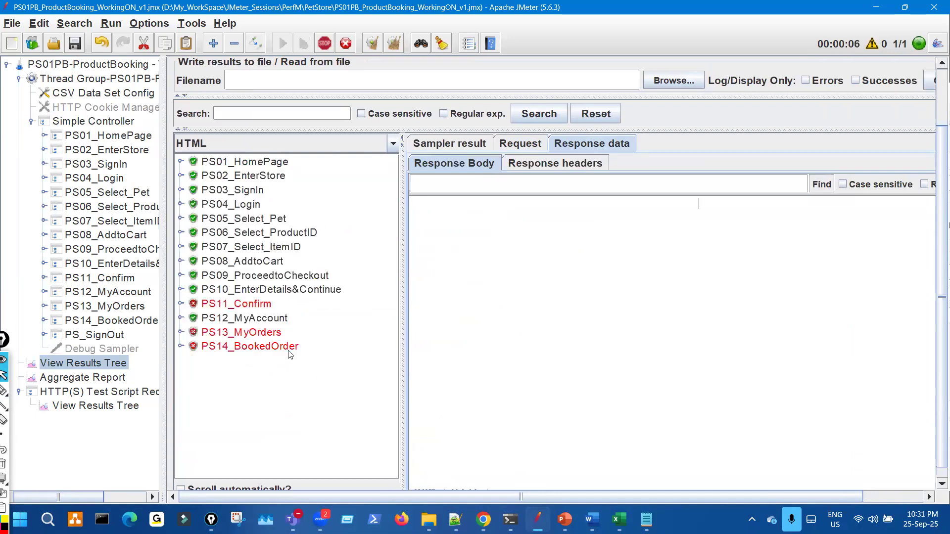
click(181, 304)
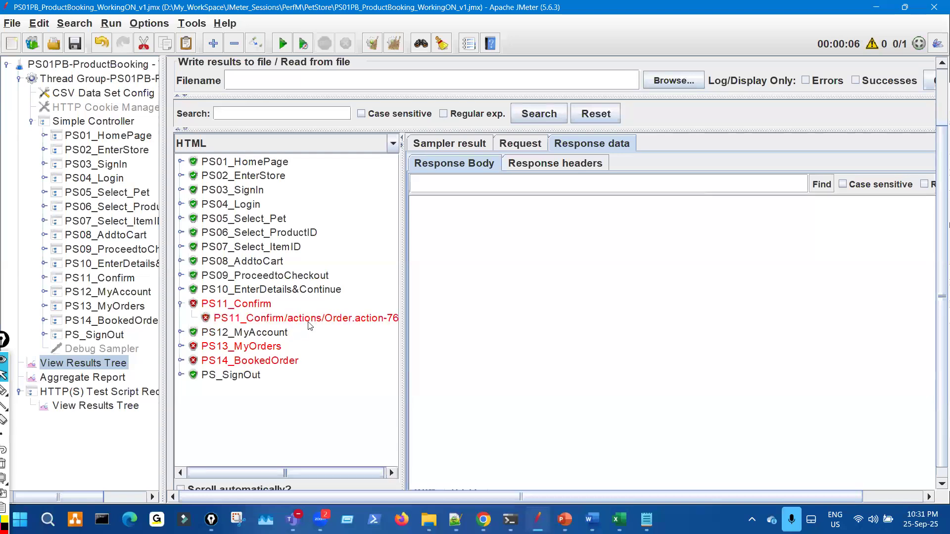
click(395, 318)
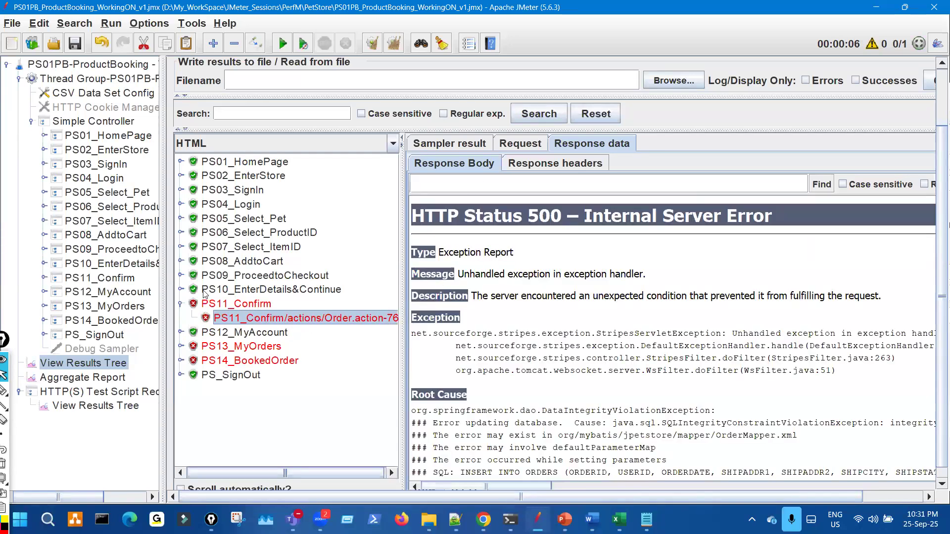
Check the response bodies of PS10_EnterDetails&Continue and both PS04_Login requests for the signed-in state.
click(181, 289)
click(243, 301)
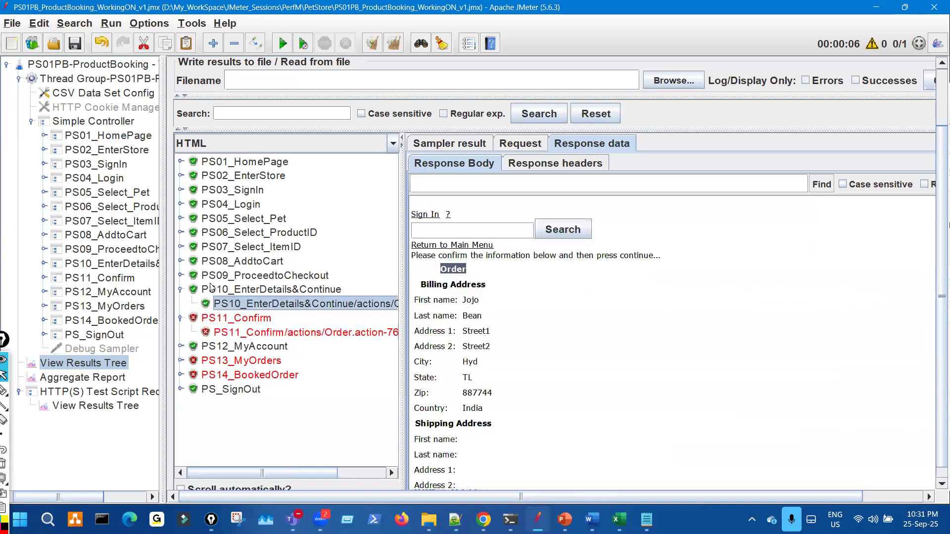
click(181, 204)
click(305, 222)
click(330, 234)
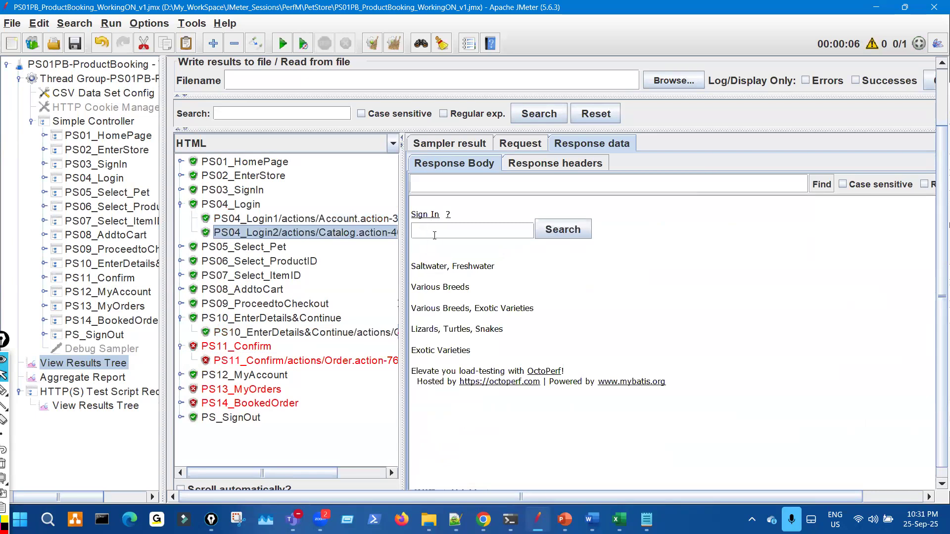
Review the PS10_EnterDetails&Continue response again and highlight the sign-on message in the PS09_ProceedtoCheckout response.
click(295, 332)
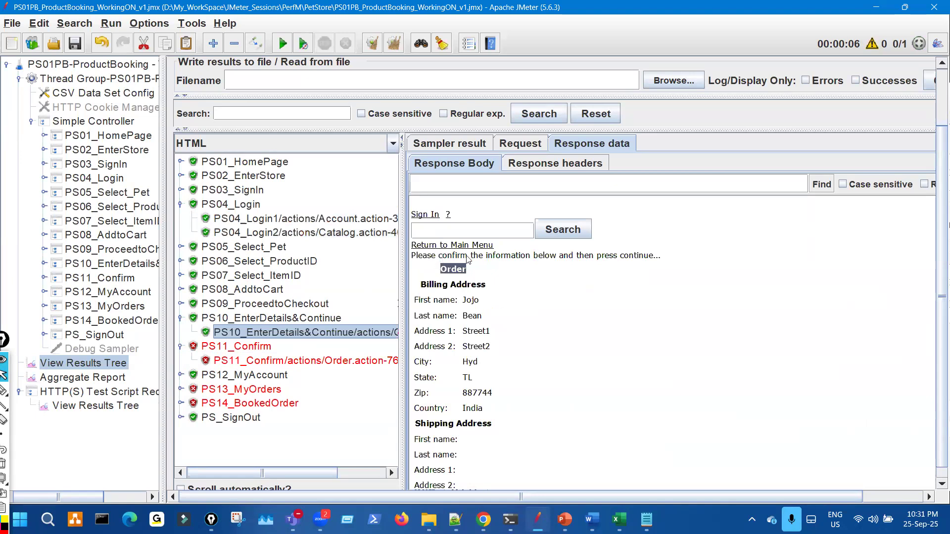
scroll(516, 275, down, 3)
scroll(514, 278, up, 3)
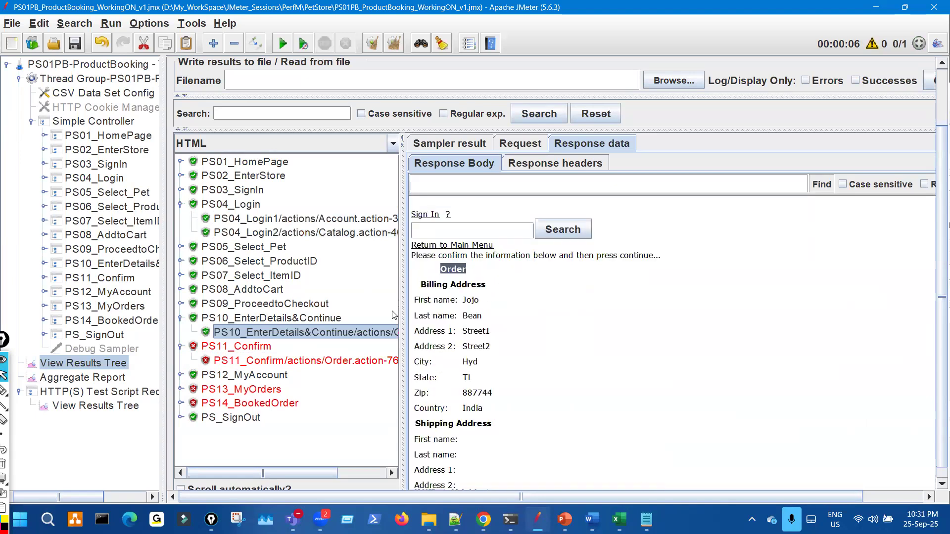
click(181, 304)
click(310, 318)
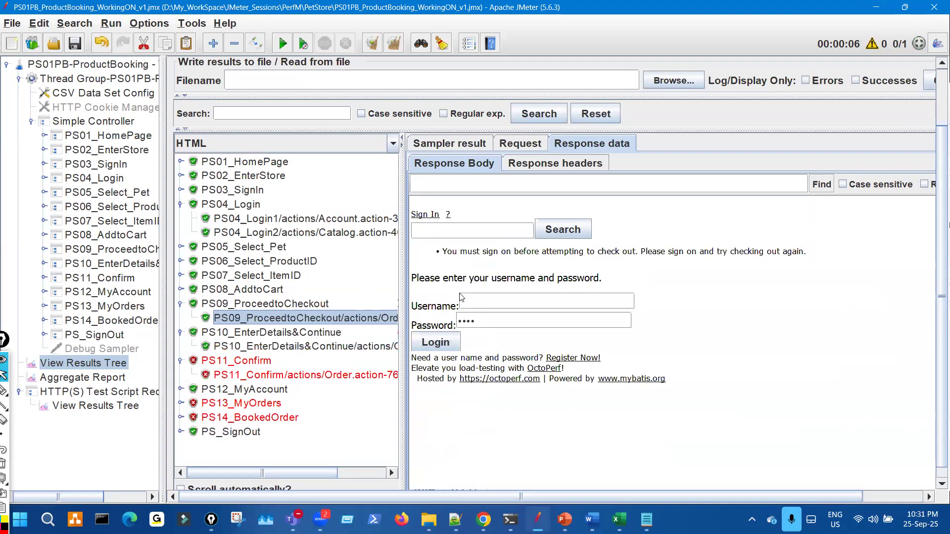
drag(467, 252, 752, 258)
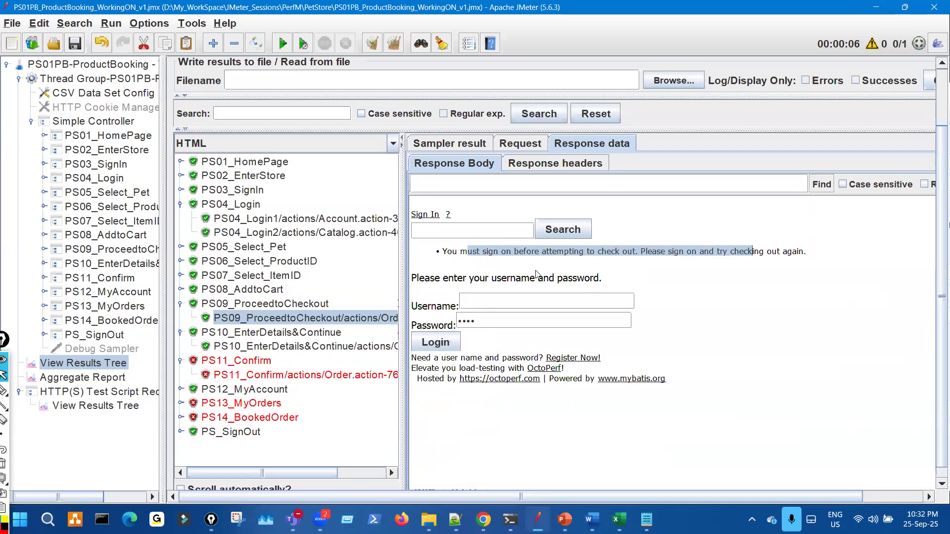
drag(501, 252, 522, 294)
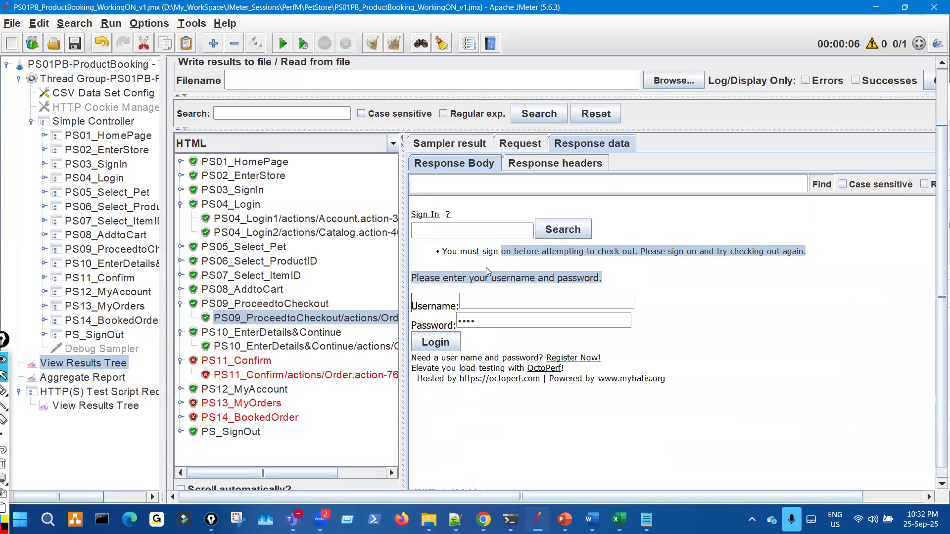
drag(473, 252, 620, 252)
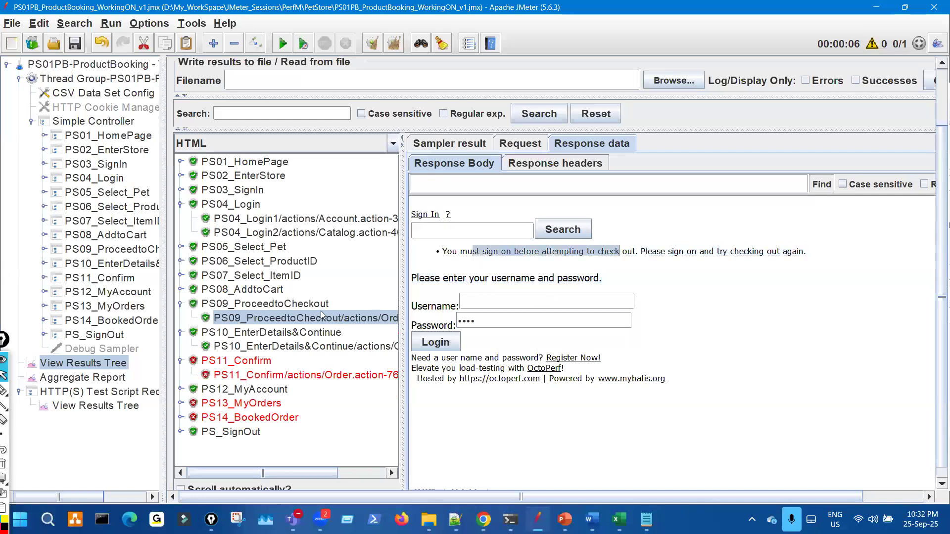
Expand PS05_Select_Pet, PS07_Select_ItemID and PS08_AddtoCart, and check the response bodies from PS05 to PS08 for the signed-in state.
click(181, 248)
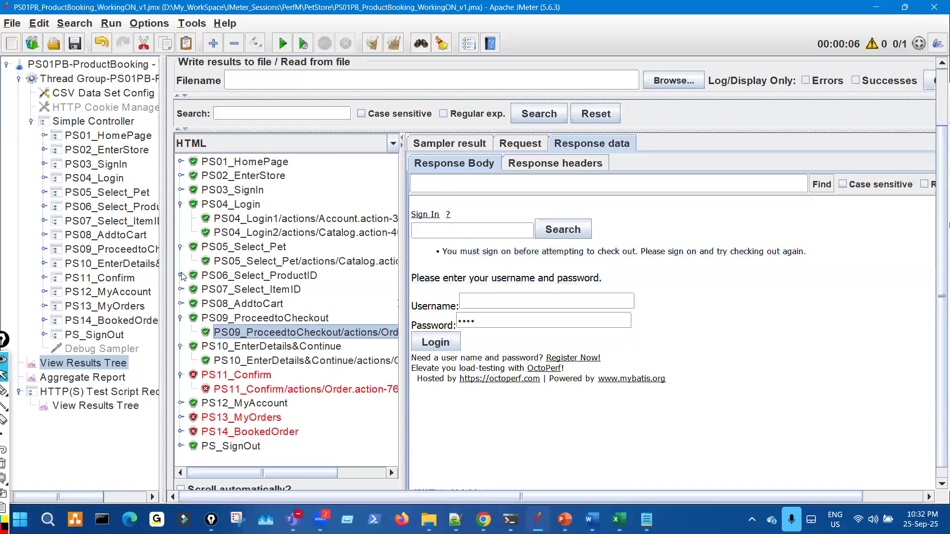
click(344, 262)
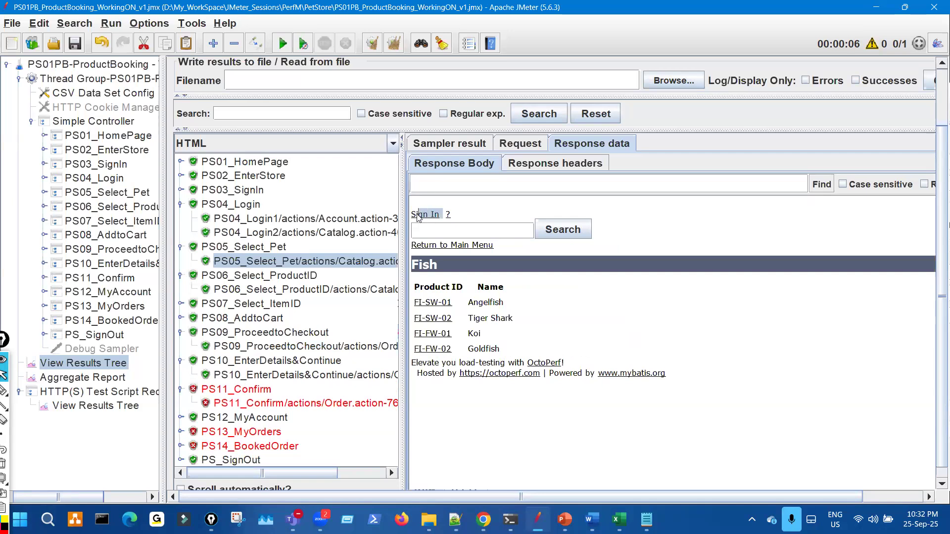
click(371, 290)
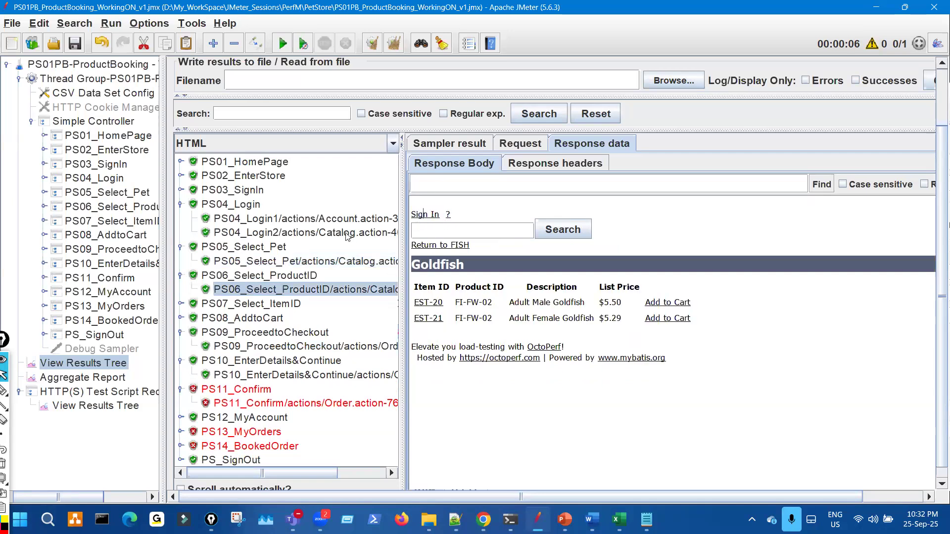
drag(324, 204, 322, 208)
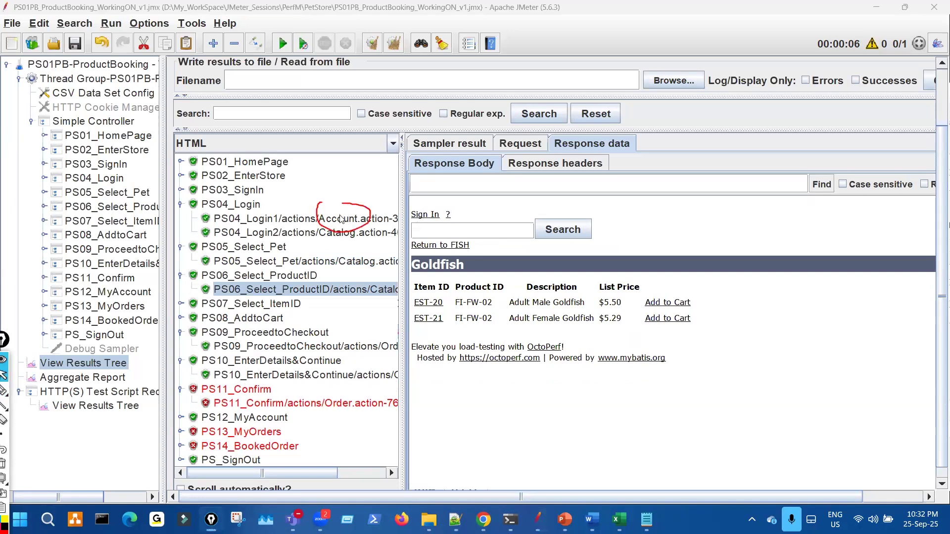
click(181, 304)
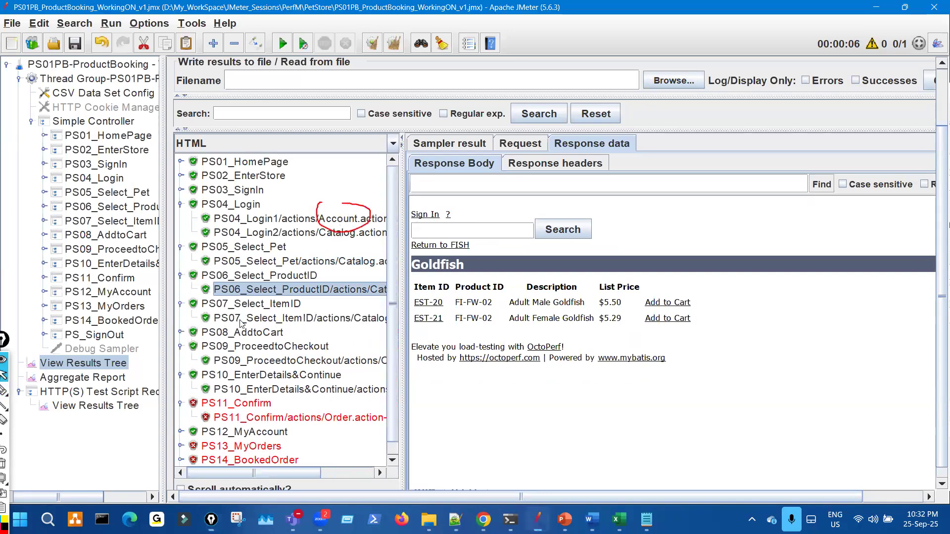
click(369, 319)
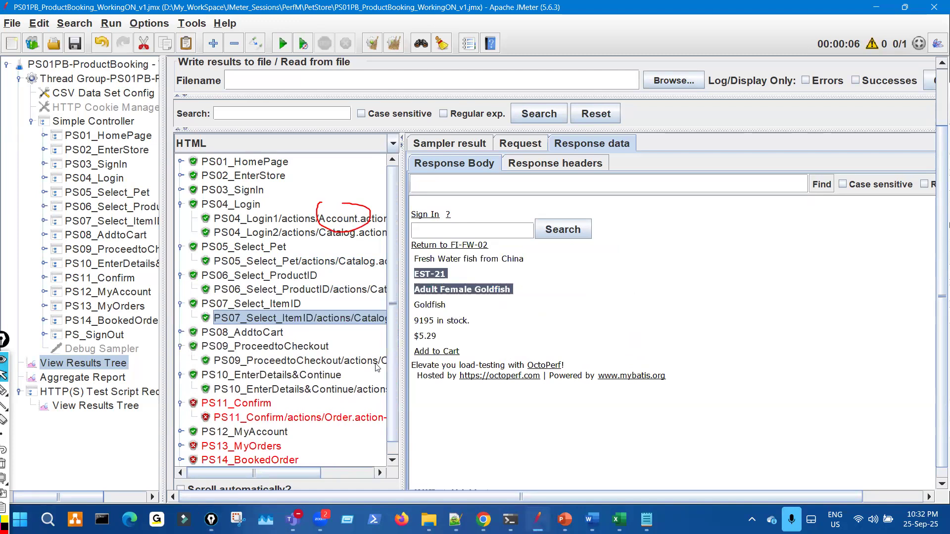
click(181, 333)
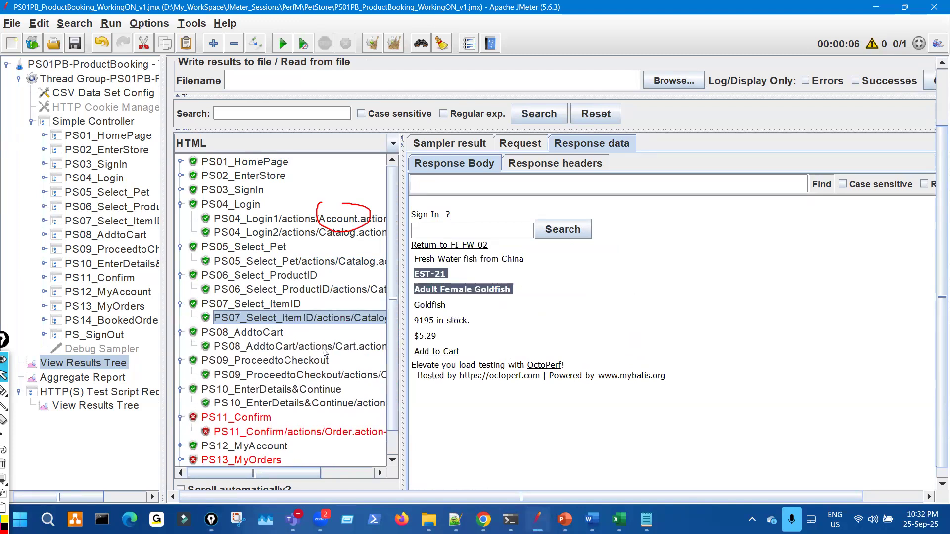
click(324, 347)
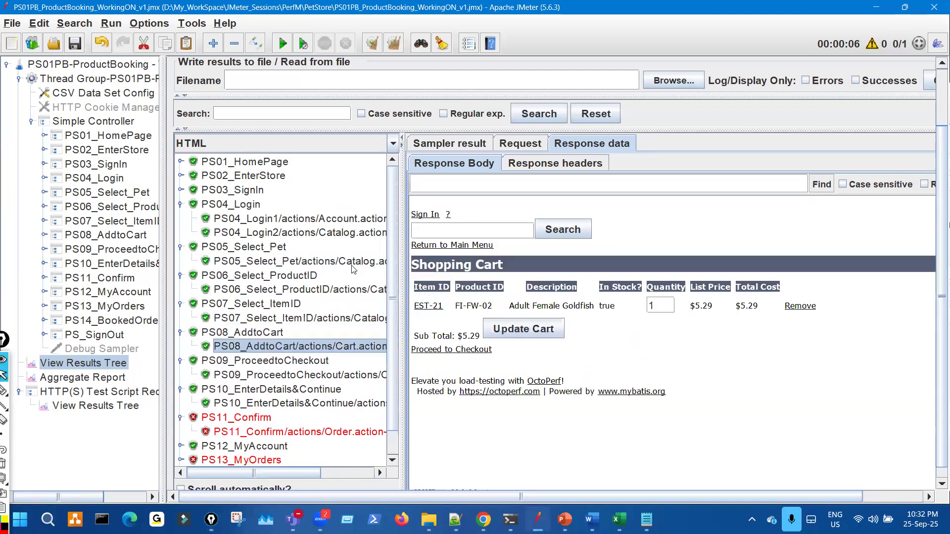
Check the request bodies of PS05_Select_Pet through PS08_AddtoCart and circle the "[no cookies]" entry.
click(372, 260)
click(520, 144)
key(ctrl+shift+3)
mouse_move(485, 287)
mouse_down()
mouse_move(440, 296)
mouse_move(485, 293)
mouse_up()
key(ctrl+shift+2)
click(369, 293)
click(372, 316)
click(371, 345)
key(ctrl+shift+3)
mouse_move(510, 292)
mouse_down()
mouse_move(497, 297)
mouse_move(514, 286)
mouse_up()
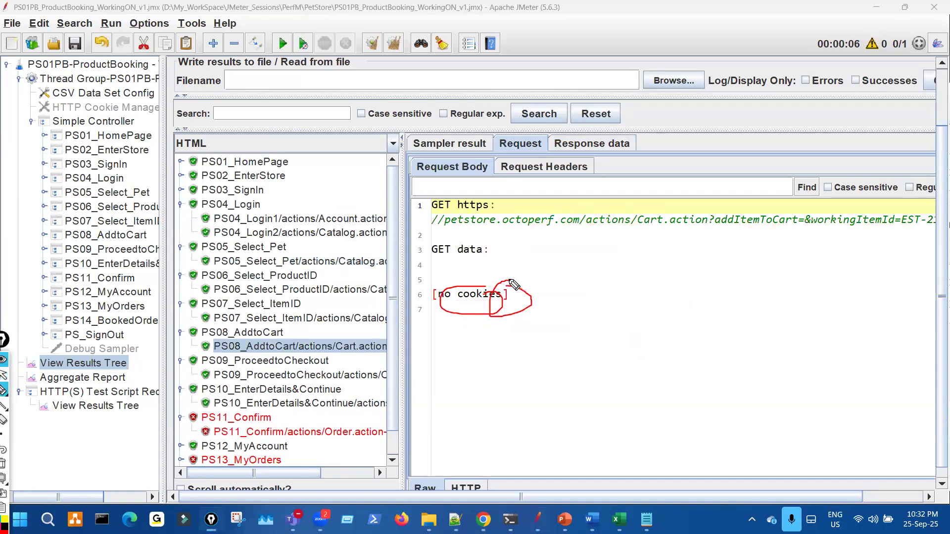
Sketch freehand boxes, circles and arrows in the empty area of the PS08_AddtoCart request body, and clear the drawing.
mouse_move(601, 272)
mouse_down()
mouse_move(690, 319)
mouse_move(801, 296)
mouse_up()
drag(649, 241, 802, 296)
mouse_move(689, 278)
mouse_down()
mouse_move(679, 330)
mouse_move(712, 296)
mouse_move(694, 293)
mouse_up()
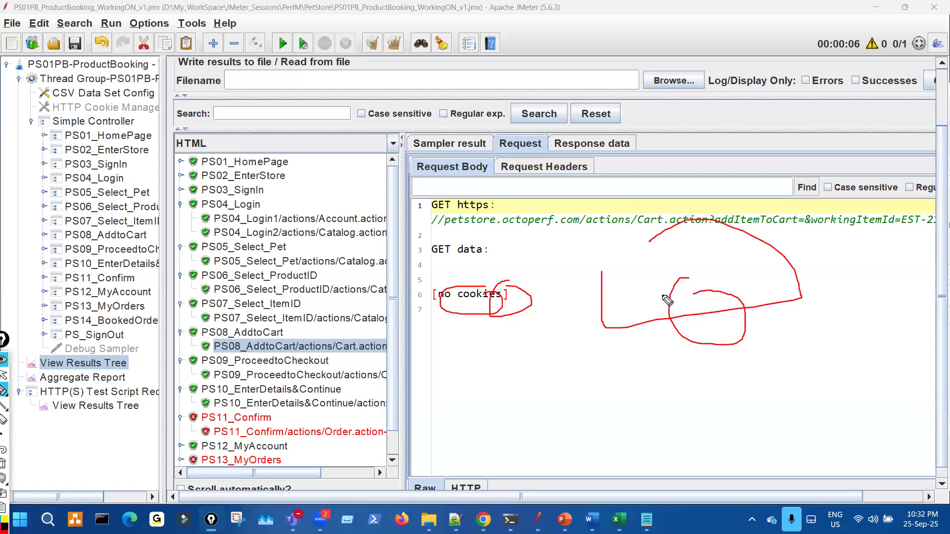
mouse_move(641, 398)
mouse_down()
mouse_move(762, 393)
mouse_move(666, 392)
mouse_move(820, 424)
mouse_move(787, 449)
mouse_up()
mouse_move(692, 393)
mouse_down()
mouse_move(680, 401)
mouse_move(731, 414)
mouse_up()
mouse_move(876, 459)
mouse_down()
mouse_move(875, 452)
mouse_move(825, 457)
mouse_move(848, 472)
mouse_move(855, 462)
mouse_up()
mouse_move(696, 406)
mouse_down()
mouse_move(686, 408)
mouse_move(697, 398)
mouse_up()
drag(862, 462, 836, 449)
drag(865, 453, 887, 454)
drag(888, 446, 882, 461)
drag(939, 449, 909, 462)
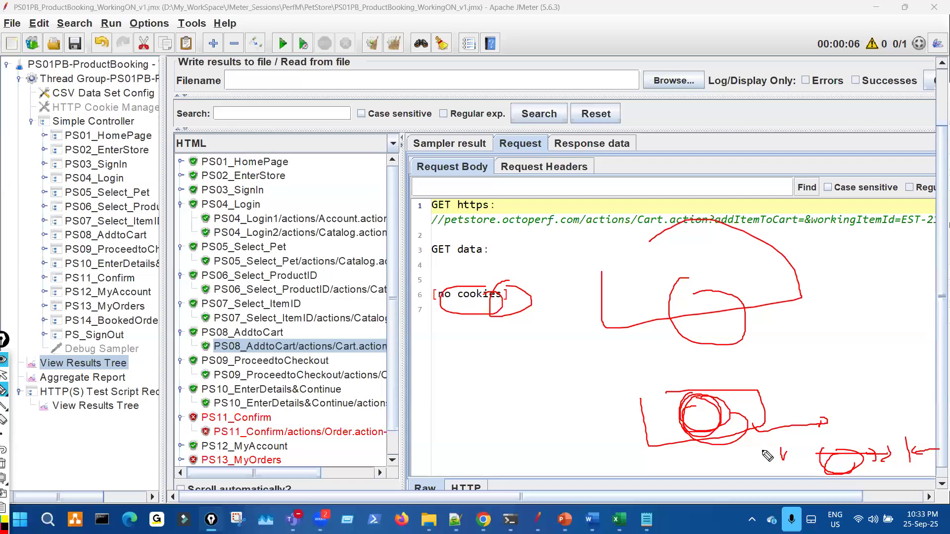
key(ctrl+shift+7)
Underline the "[no cookies]" entry, draw a stroke down the sample list from PS05 to PS10, and clear the marks.
drag(451, 311, 521, 311)
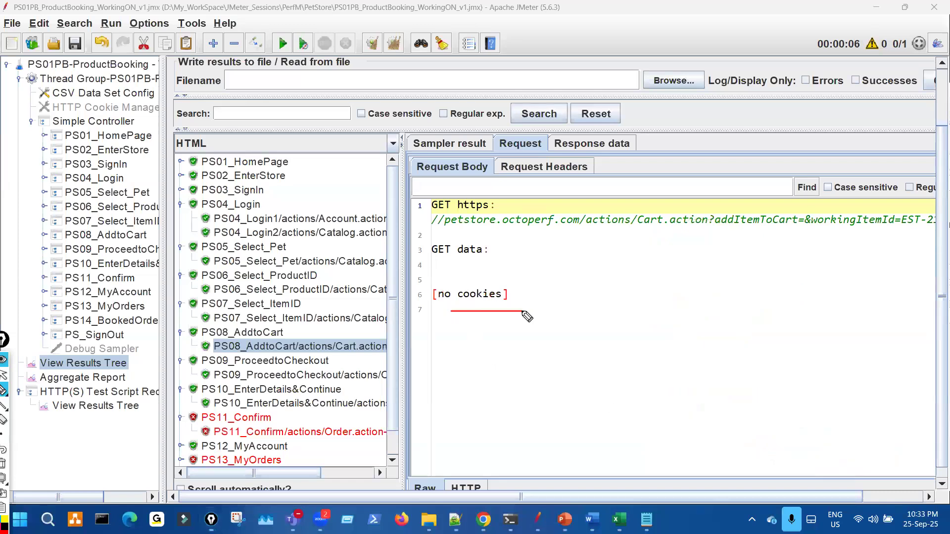
key(ctrl+shift+7)
key(ctrl+shift+2)
key(ctrl+shift+3)
drag(281, 266, 278, 392)
key(ctrl+shift+7)
key(ctrl+shift+2)
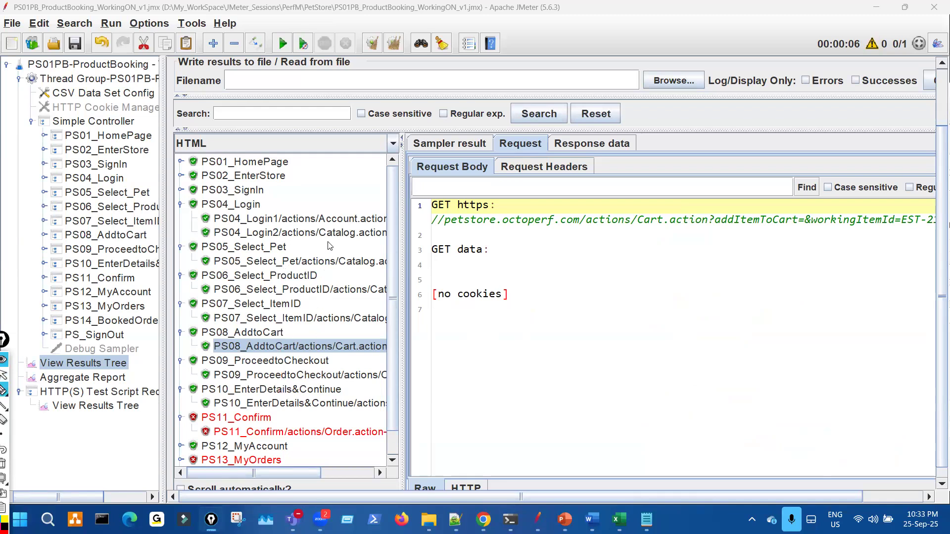
Highlight the username in the POST data of the PS04_Login1 request and open the PS04_Login2 response body.
click(338, 220)
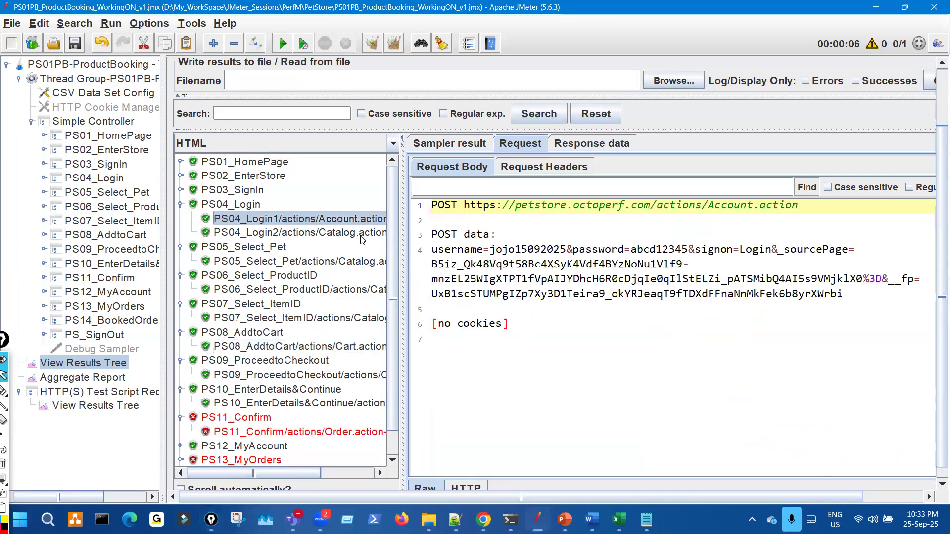
drag(489, 250, 598, 250)
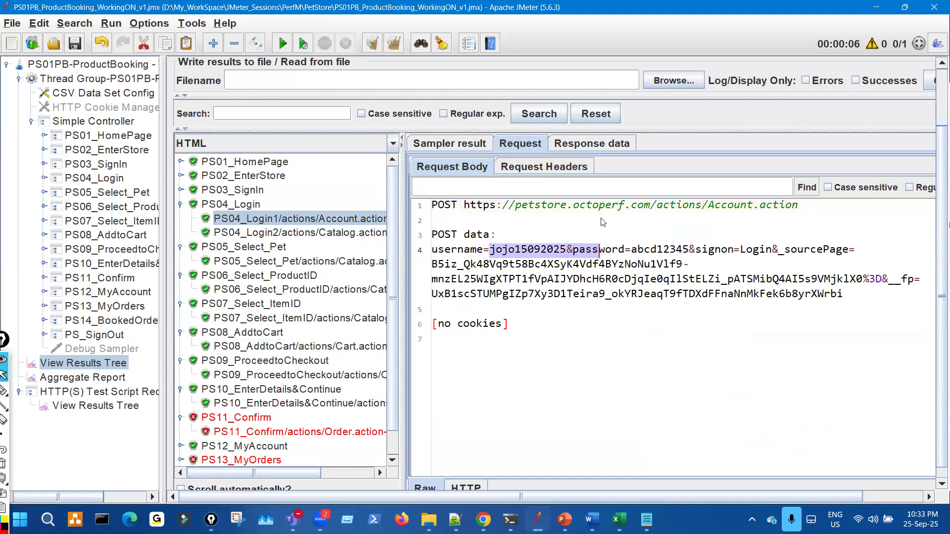
click(586, 145)
click(313, 236)
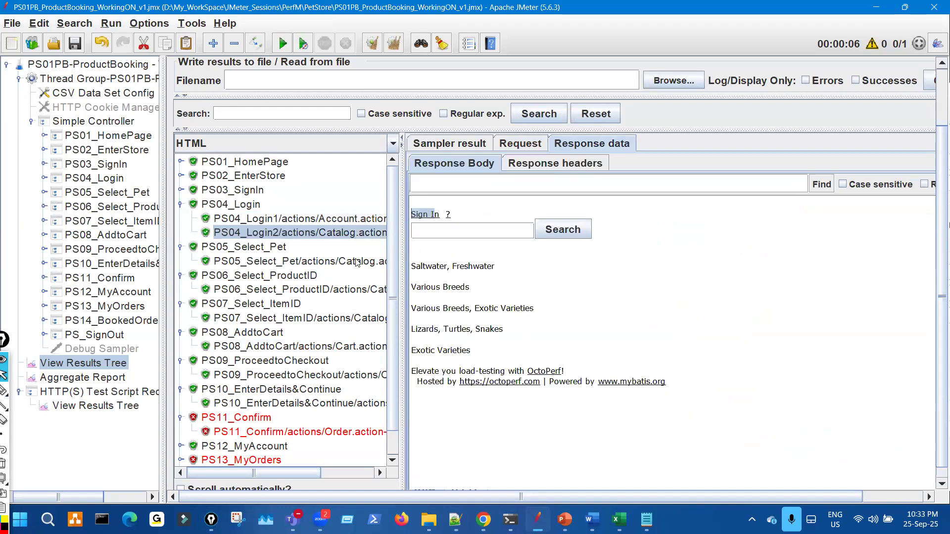
Check the response bodies of PS05_Select_Pet, PS08_AddtoCart, PS09_ProceedtoCheckout, PS10_EnterDetails&Continue and PS11_Confirm.
click(357, 263)
click(358, 346)
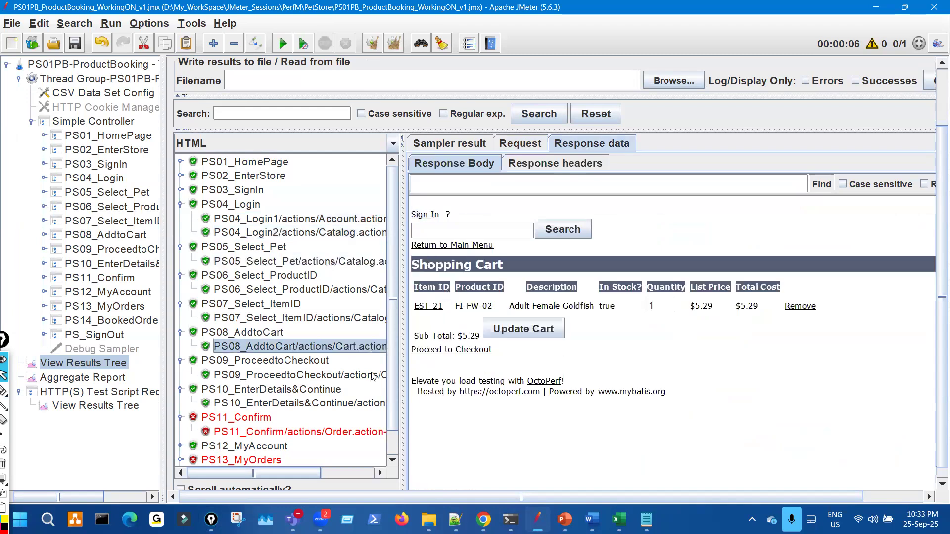
click(347, 374)
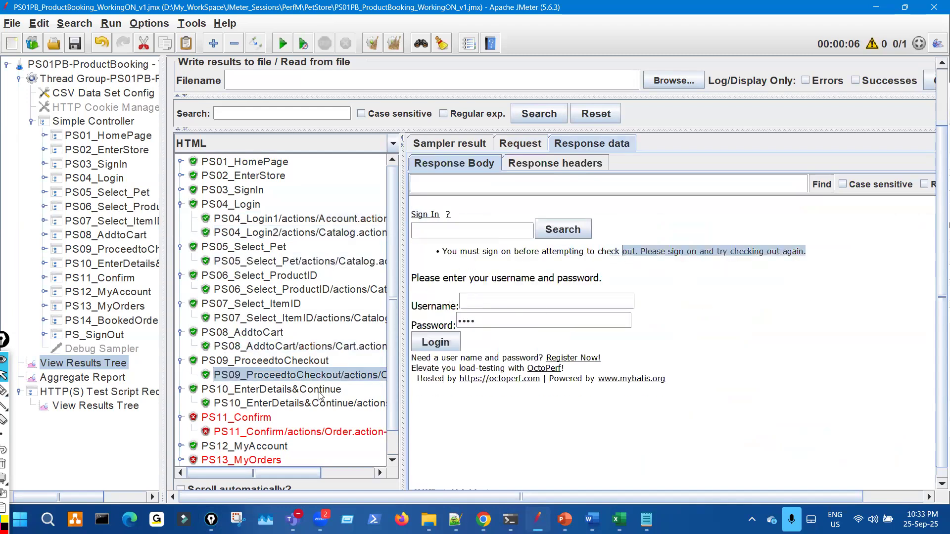
click(313, 404)
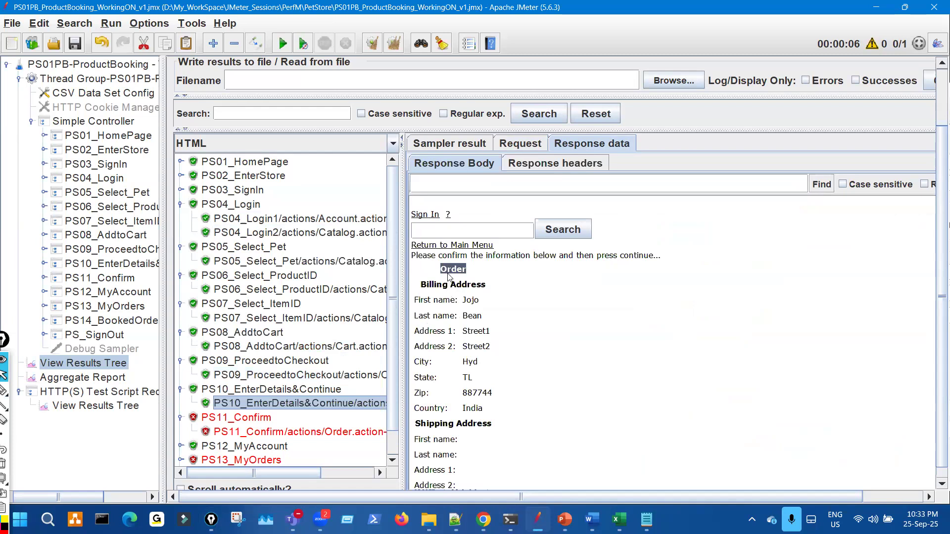
scroll(319, 408, down, 1)
click(319, 404)
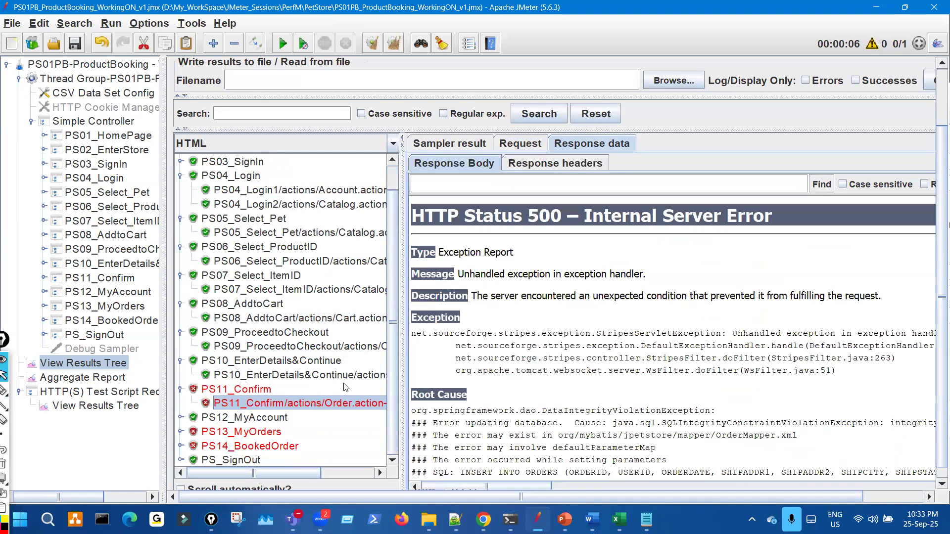
Expand PS12_MyAccount and PS13_MyOrders and view the response body of each request.
click(182, 418)
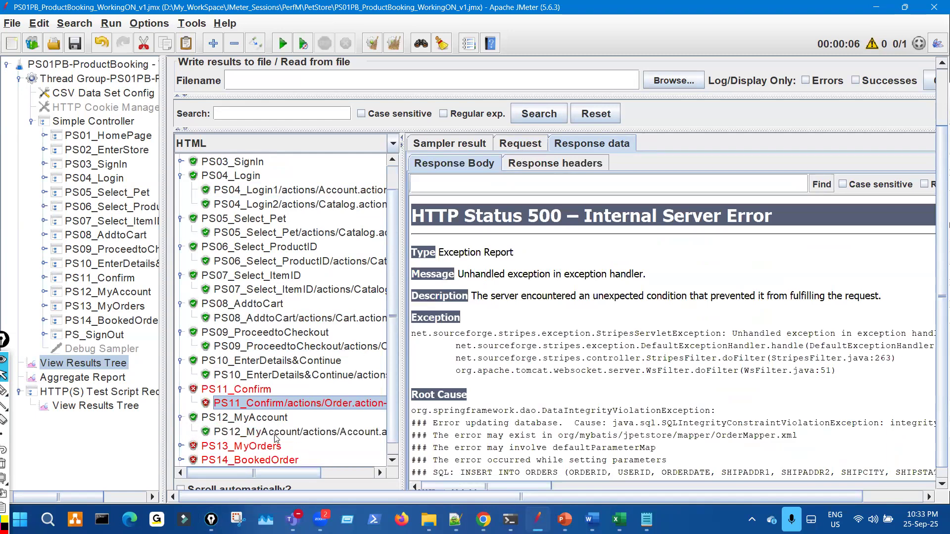
click(277, 431)
scroll(278, 431, down, 1)
click(181, 432)
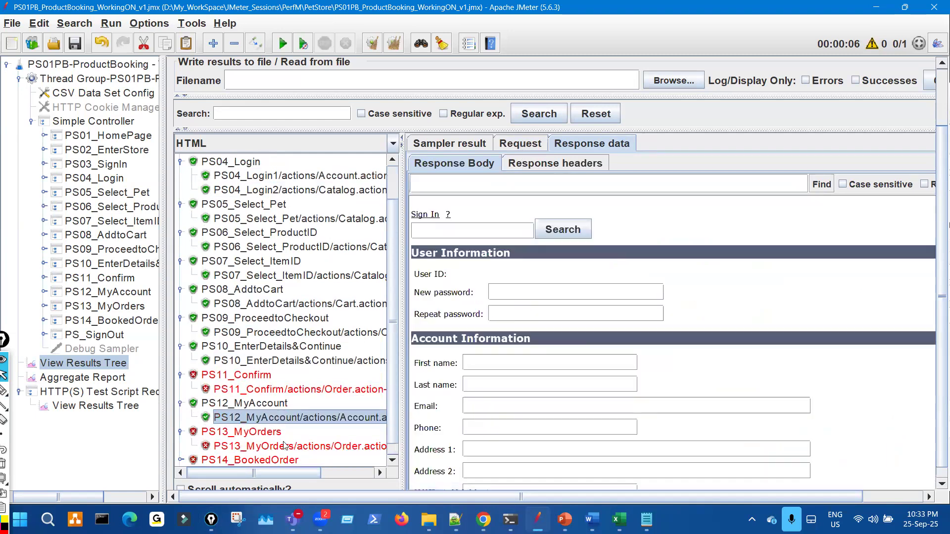
key(Down)
key(Down)
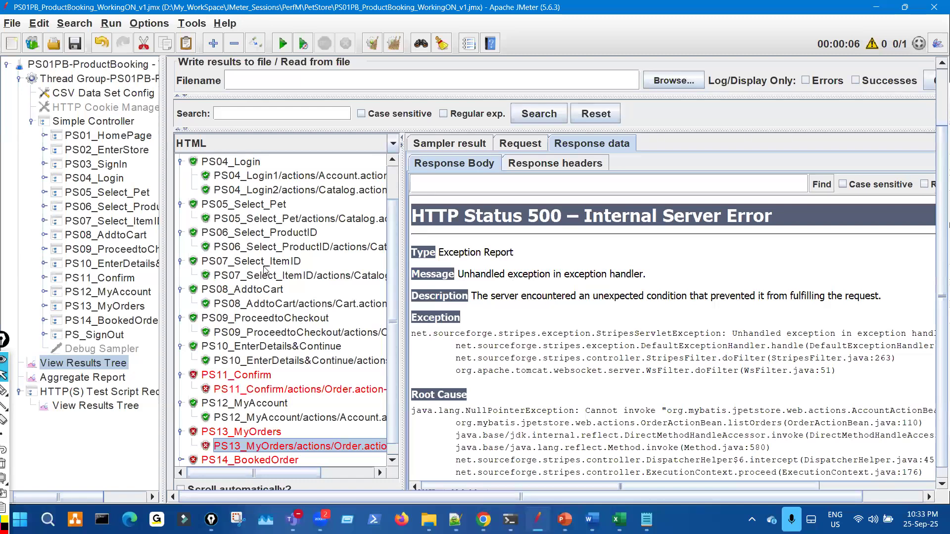
Circle the checkout samples and the PS04_Login requests in the results list with the pen, and clear the marks.
click(3, 391)
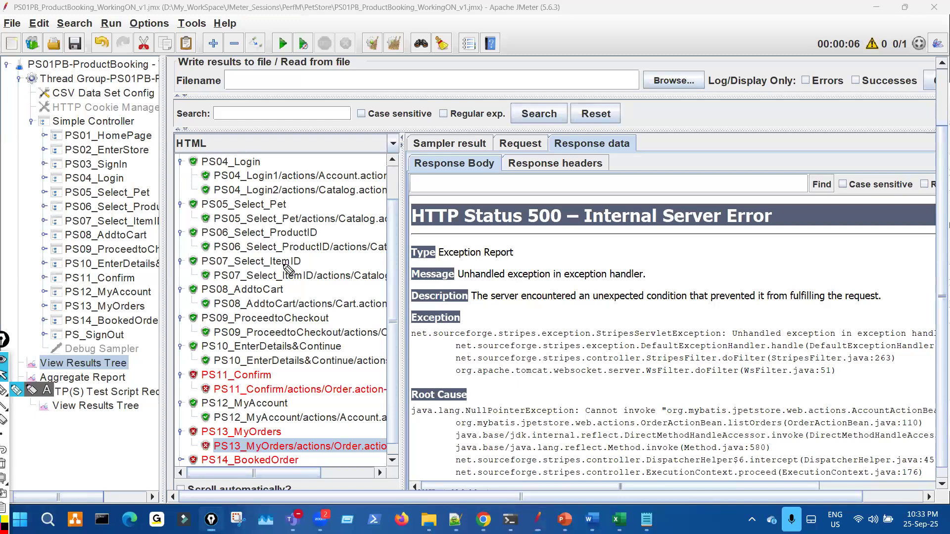
drag(288, 303, 287, 302)
drag(282, 175, 273, 181)
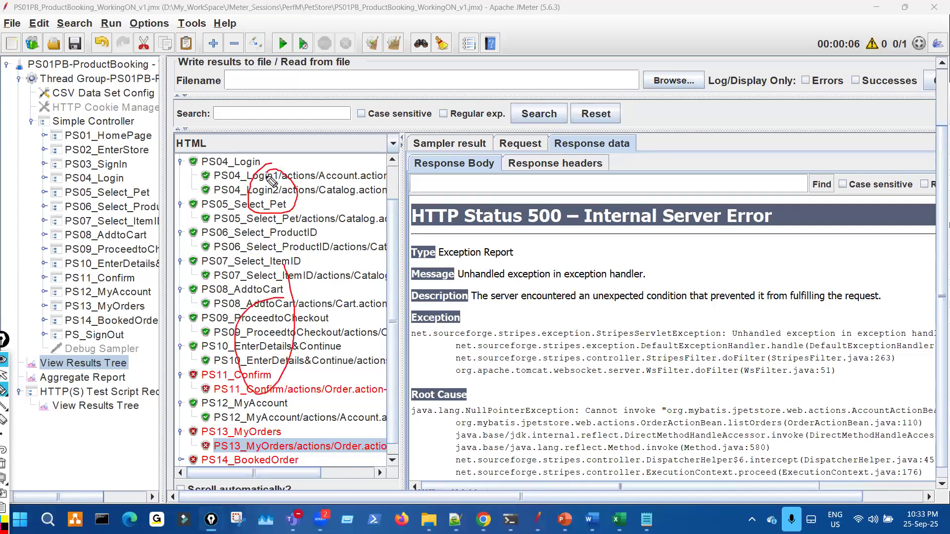
key(Escape)
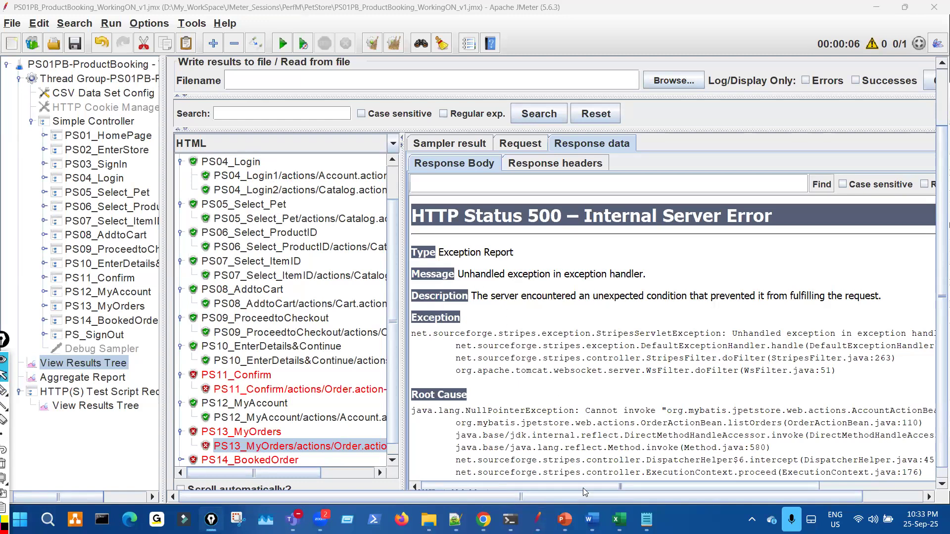
Switch to the JMeter course content document in Word and circle "Stateless Protocol" in the HTTP Protocol topic.
click(591, 519)
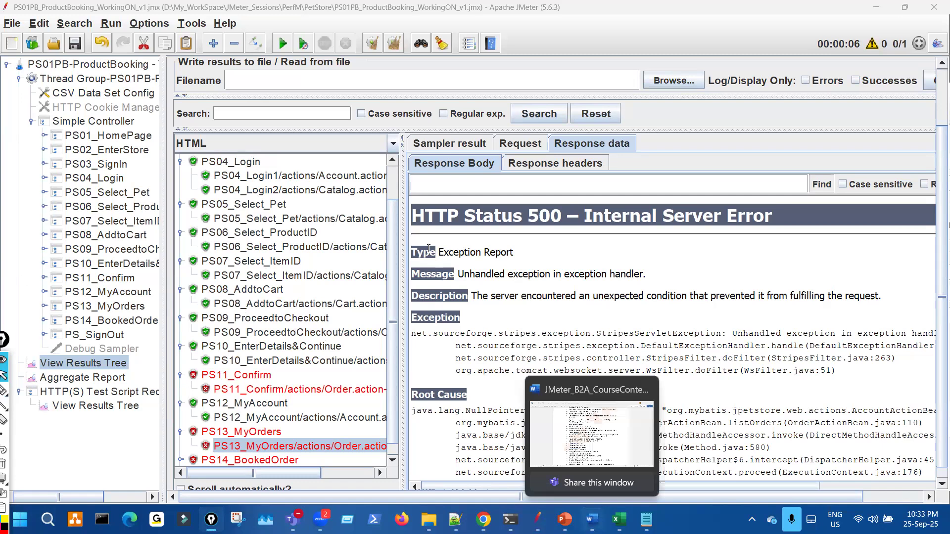
key(ctrl+shift+3)
mouse_move(448, 208)
mouse_down()
mouse_move(487, 187)
mouse_move(382, 200)
mouse_move(473, 194)
mouse_move(387, 195)
mouse_move(418, 199)
mouse_up()
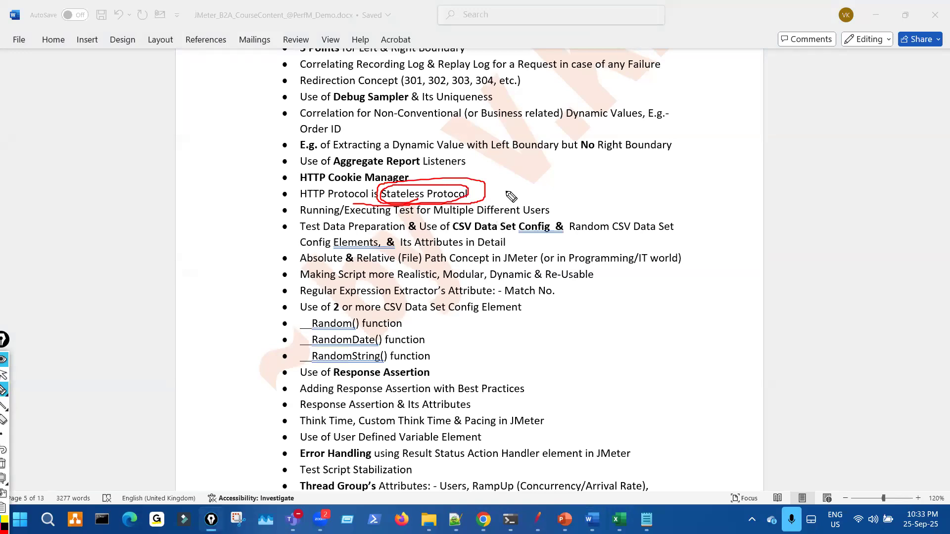
Sketch freehand arrows and loops beside the course topics to illustrate the stateless protocol.
mouse_move(640, 215)
mouse_down()
mouse_move(643, 256)
mouse_move(665, 251)
mouse_up()
drag(643, 252, 643, 278)
drag(668, 340, 720, 356)
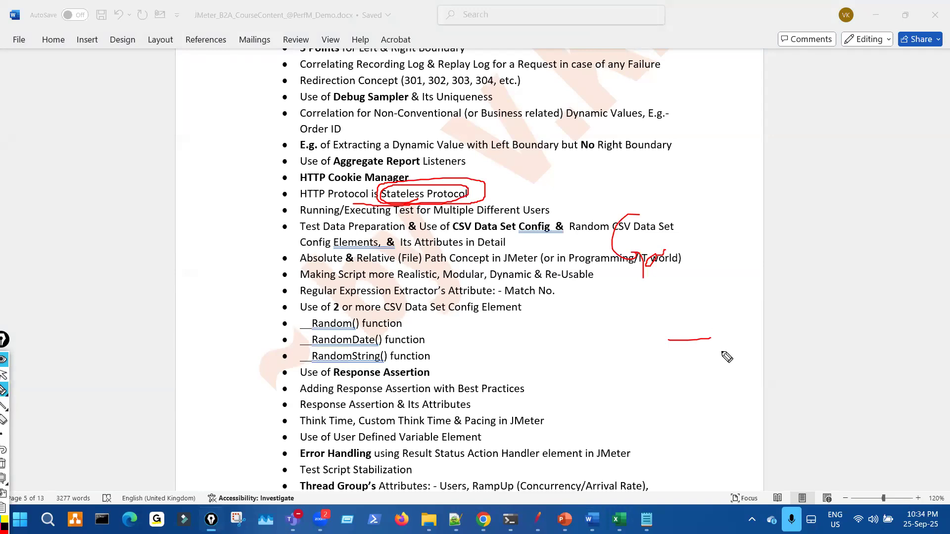
drag(690, 394, 737, 399)
mouse_move(715, 425)
mouse_down()
mouse_move(770, 421)
mouse_move(767, 453)
mouse_up()
mouse_move(736, 398)
mouse_down()
mouse_move(747, 448)
mouse_move(733, 409)
mouse_up()
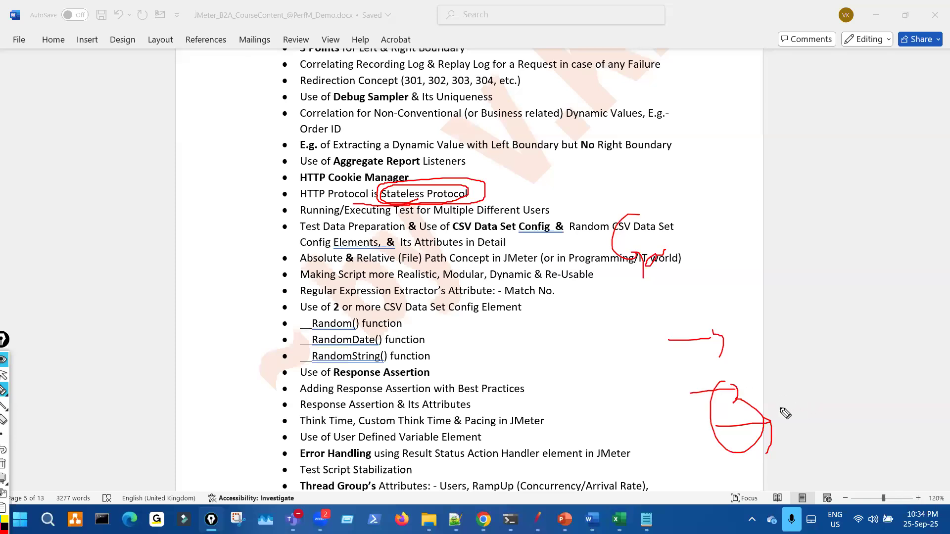
mouse_move(684, 356)
mouse_down()
mouse_move(671, 329)
mouse_move(666, 338)
mouse_up()
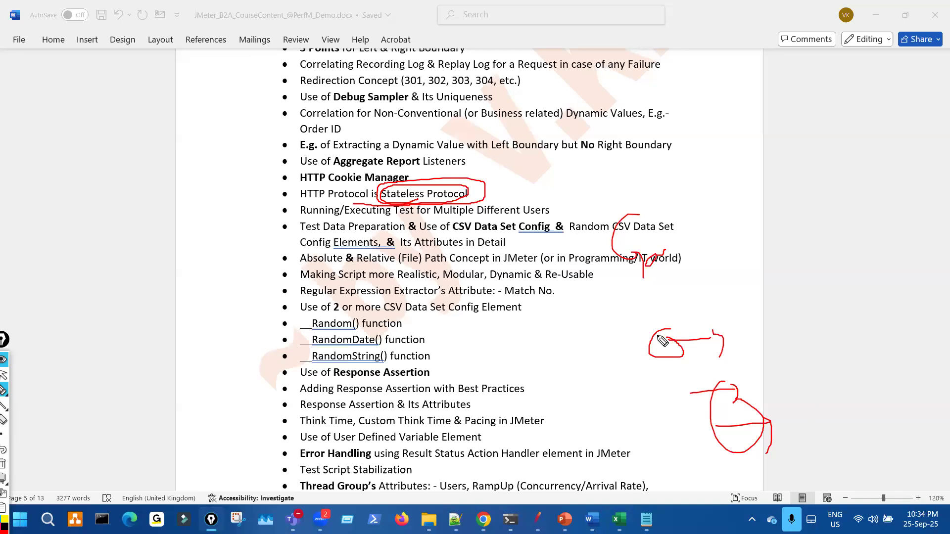
drag(658, 330, 665, 346)
Mark "Cookie" in the HTTP Cookie Manager topic and clear all annotations from the document.
mouse_move(330, 172)
mouse_down()
mouse_move(368, 179)
mouse_move(333, 173)
mouse_up()
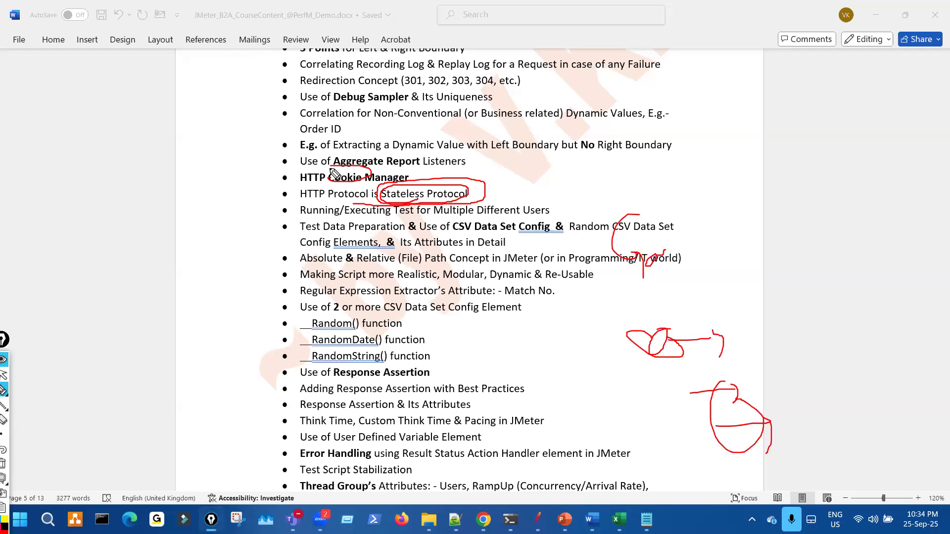
key(ctrl+shift+7)
key(ctrl+shift+2)
Switch back to JMeter and check the response bodies of both PS04_Login requests and PS05_Select_Pet.
click(535, 518)
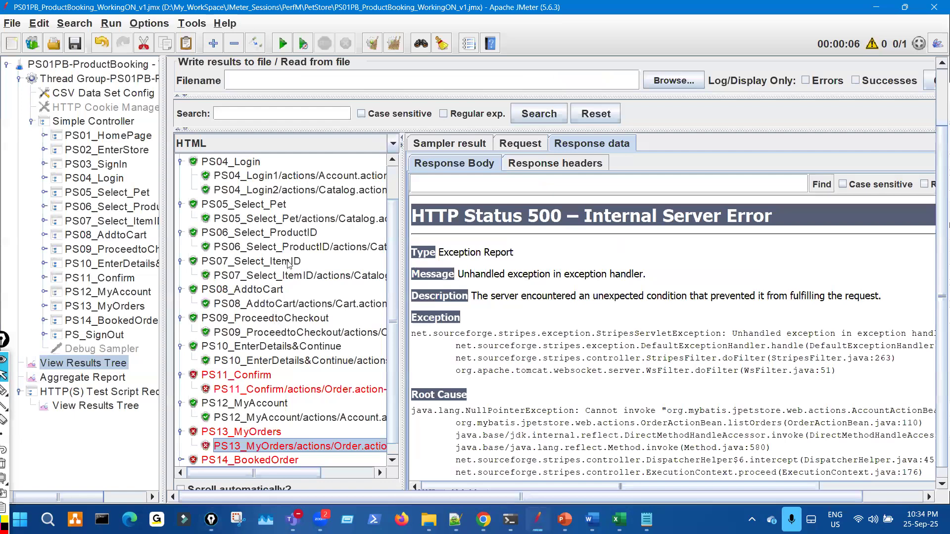
scroll(292, 252, up, 1)
click(347, 219)
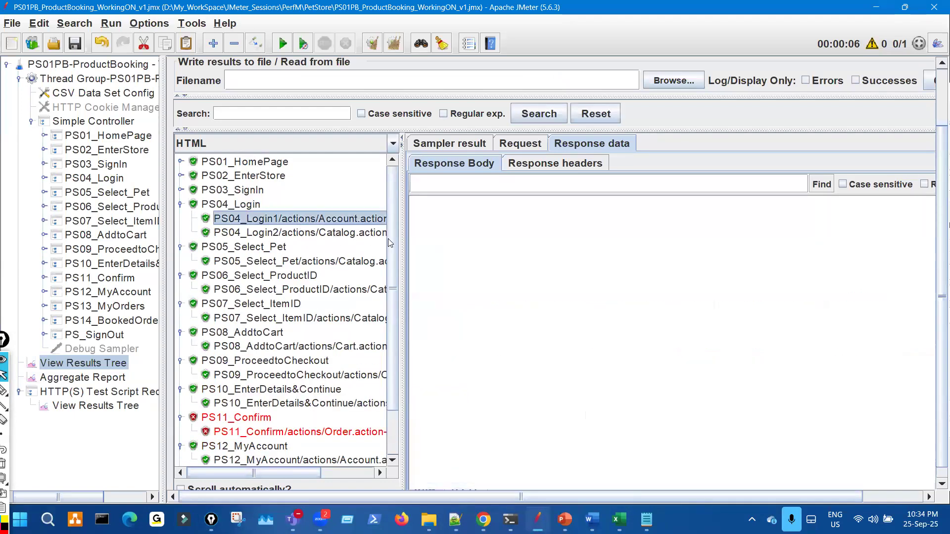
key(Down)
click(352, 267)
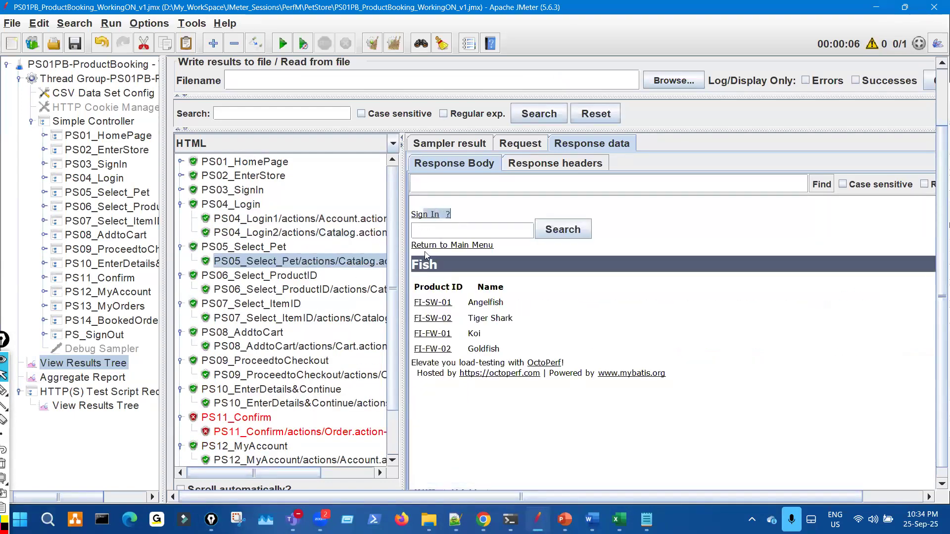
Enable the HTTP Cookie Manager and rerun the test with View Results Tree open.
click(133, 108)
key(ctrl+shift+3)
mouse_move(144, 109)
mouse_down()
mouse_move(115, 111)
mouse_move(142, 110)
mouse_up()
key(ctrl+shift+7)
key(ctrl+shift+2)
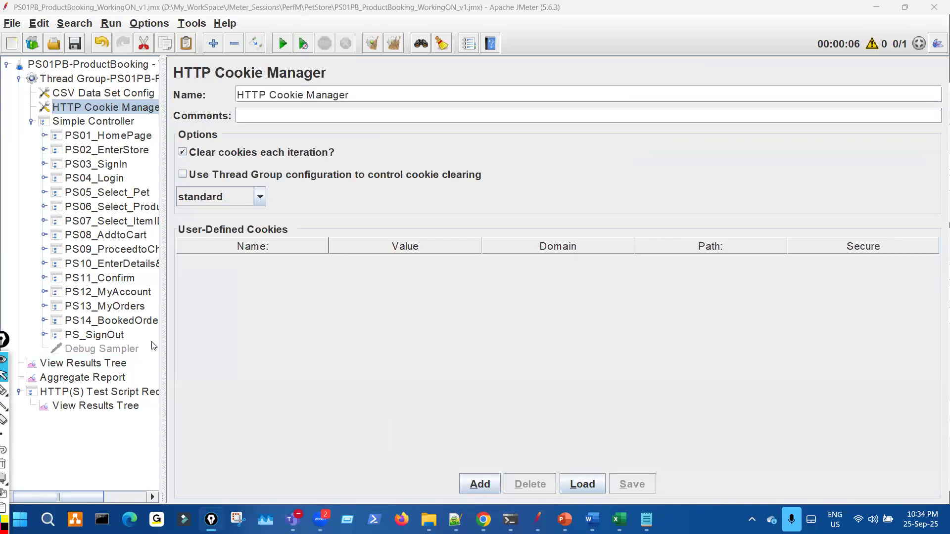
click(115, 364)
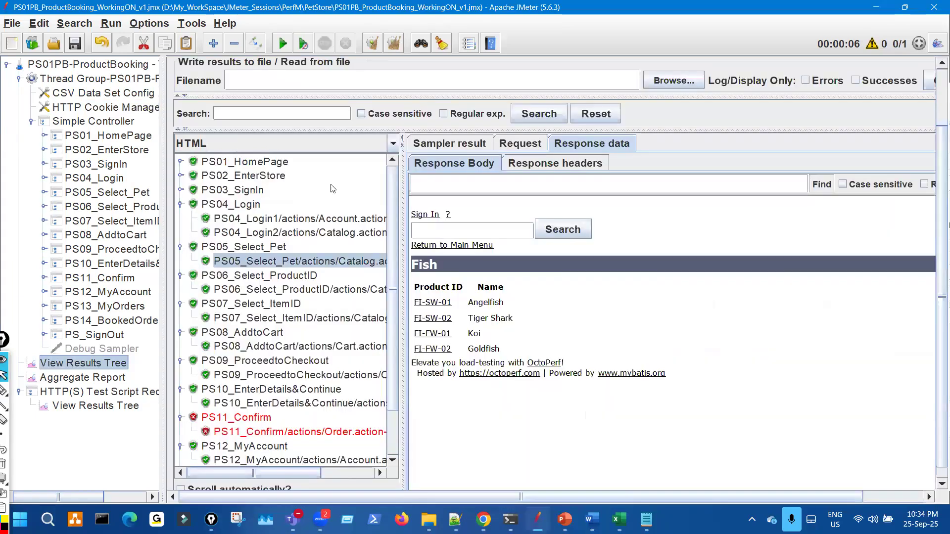
click(285, 44)
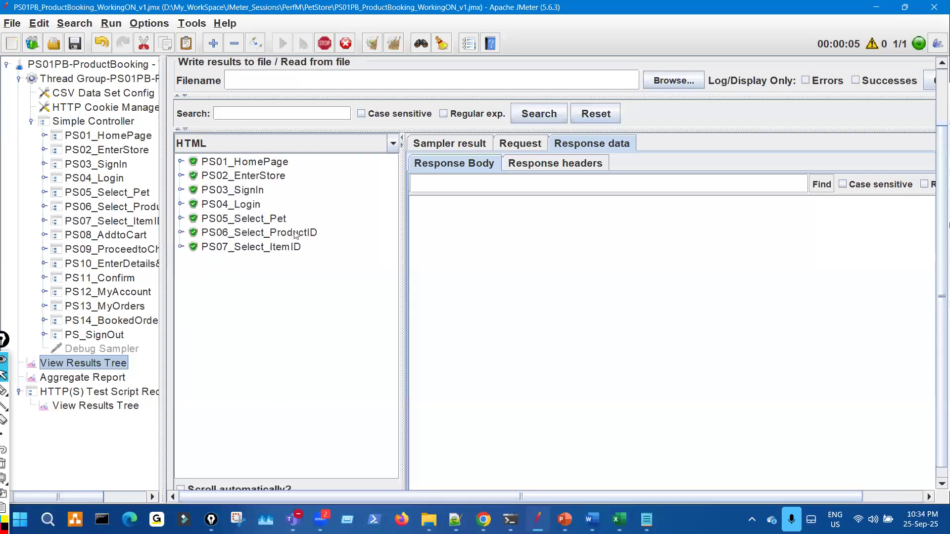
Check the response body of the second PS04_Login request, highlighting the Sign Out link and the welcome text.
click(295, 234)
drag(411, 214, 458, 215)
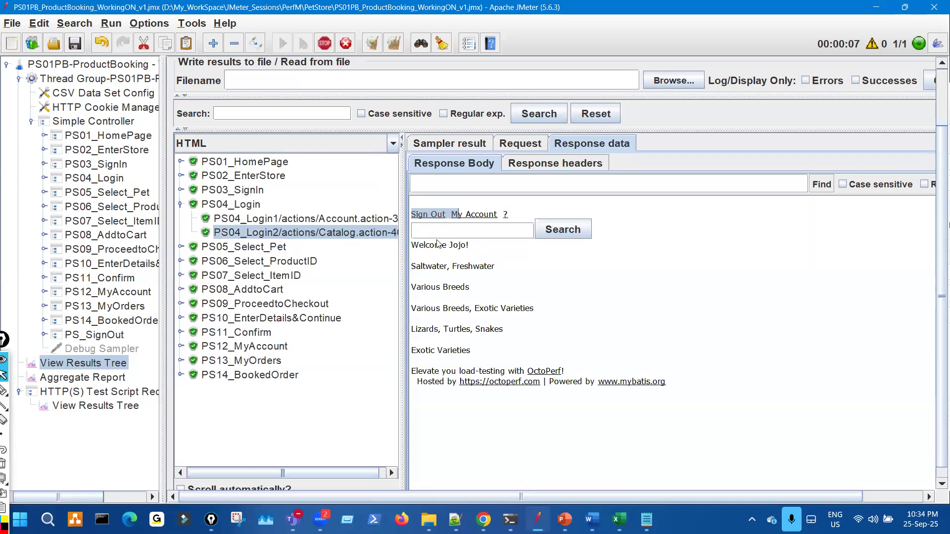
drag(437, 244, 469, 244)
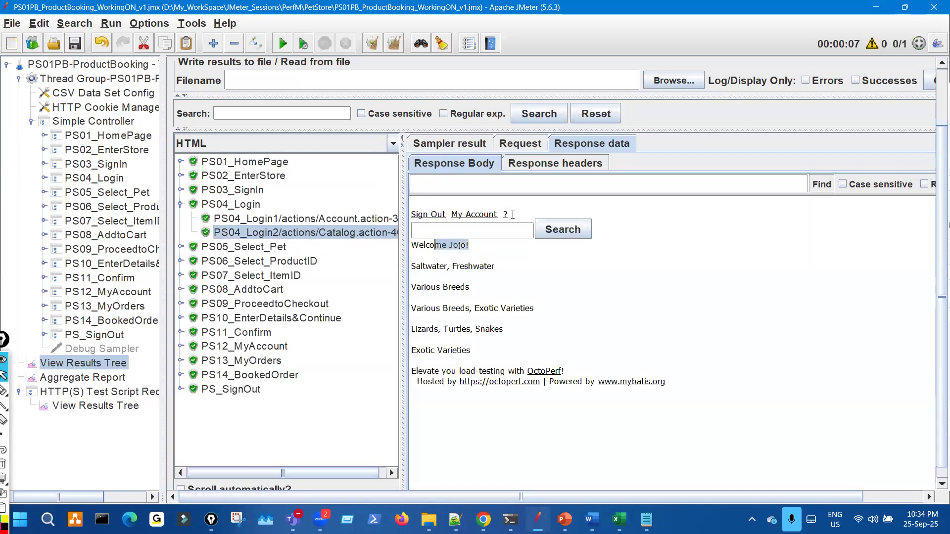
Highlight the cookie data in the second PS04_Login request body and compare it with the PS05_Select_Pet request.
click(499, 146)
drag(451, 279, 464, 308)
click(181, 246)
click(301, 261)
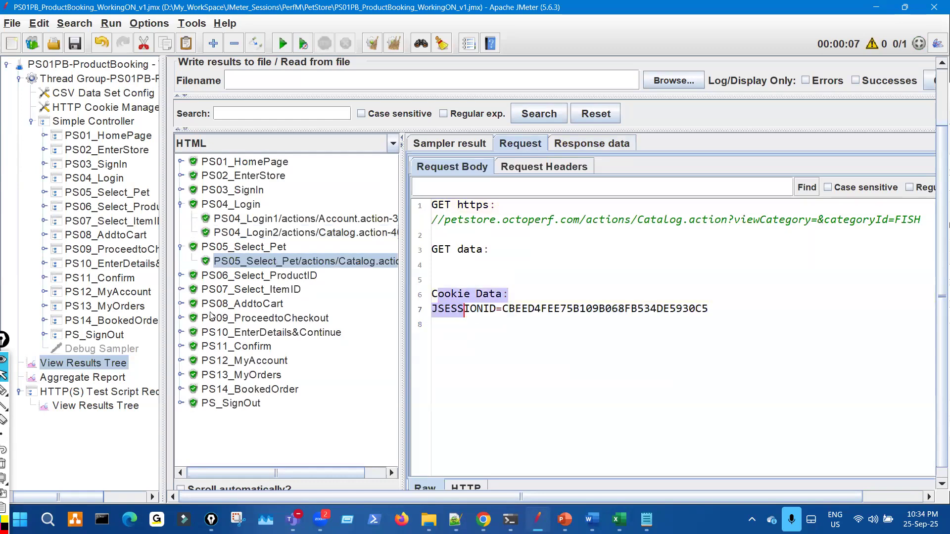
Examine the cookie data in the PS11_Confirm request and highlight the order submission message in its response body.
click(181, 346)
click(322, 360)
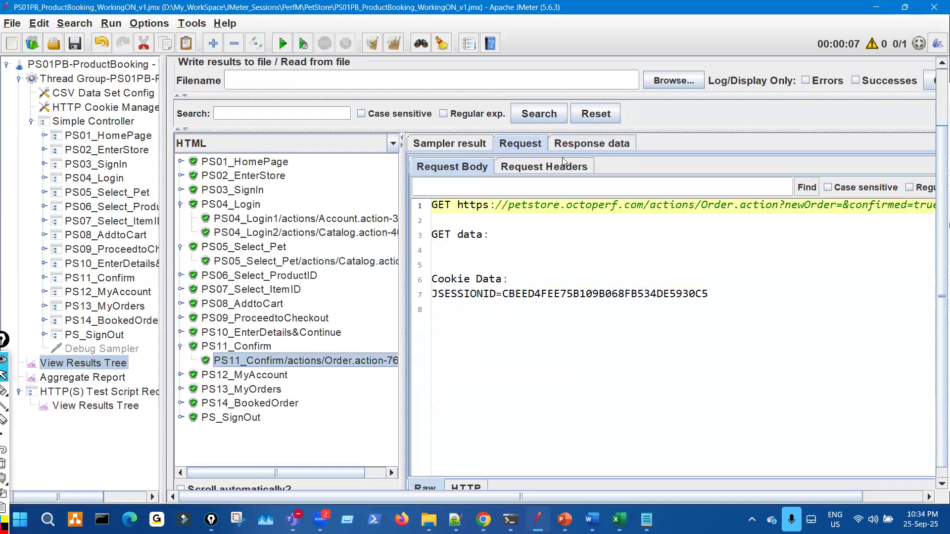
click(592, 144)
drag(494, 251, 563, 251)
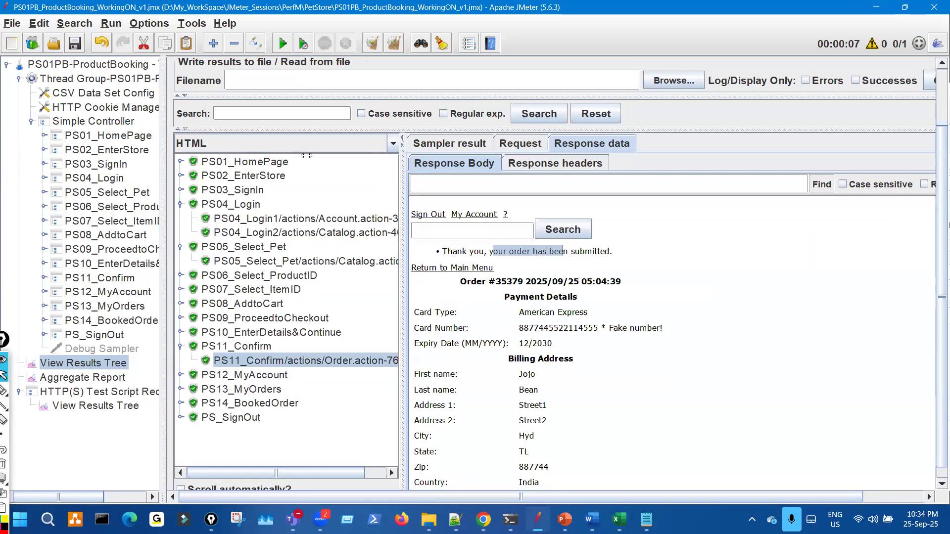
Widen the test plan tree, view both Regular Expression Extractors under PS03_SignIn, and circle the c_FpID1 extractor and its settings.
drag(307, 155, 307, 155)
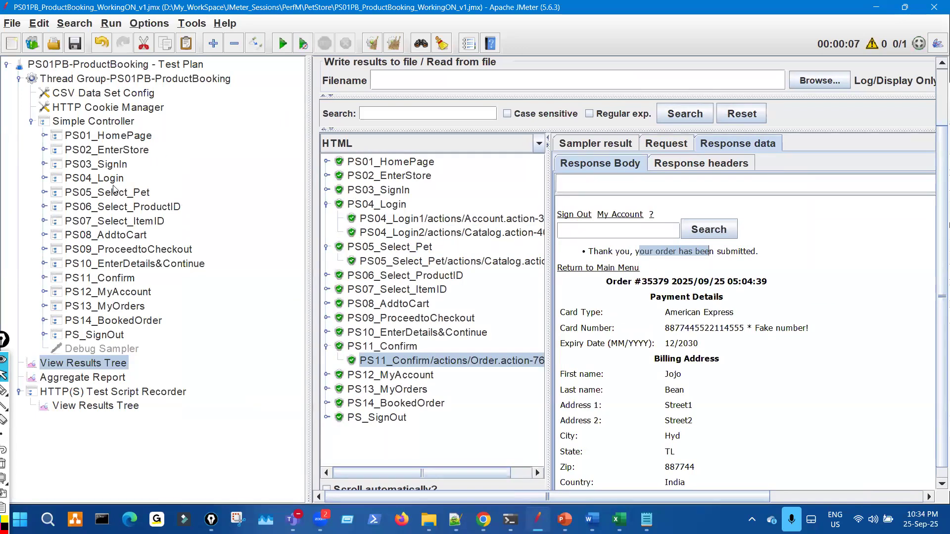
click(44, 165)
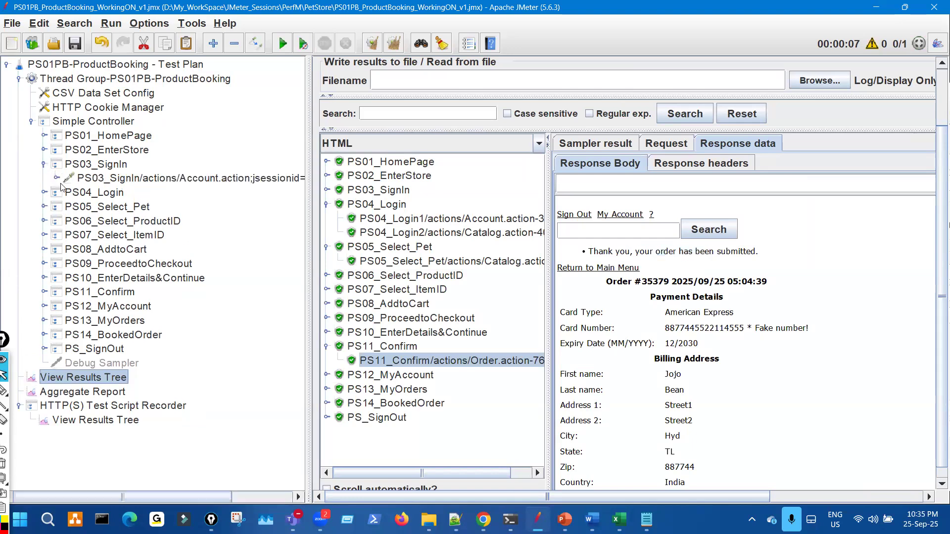
click(57, 178)
click(218, 208)
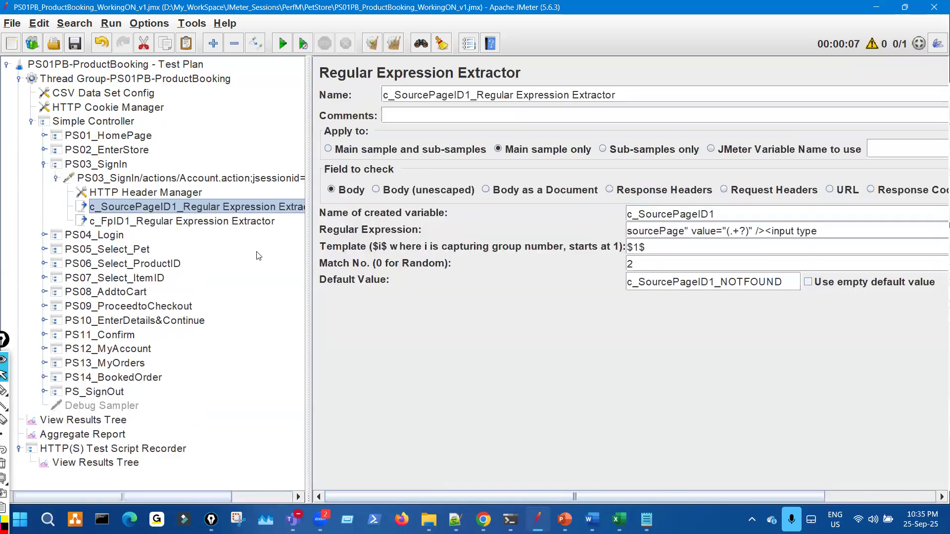
key(Down)
drag(226, 214, 227, 210)
drag(639, 204, 659, 208)
drag(120, 103, 132, 103)
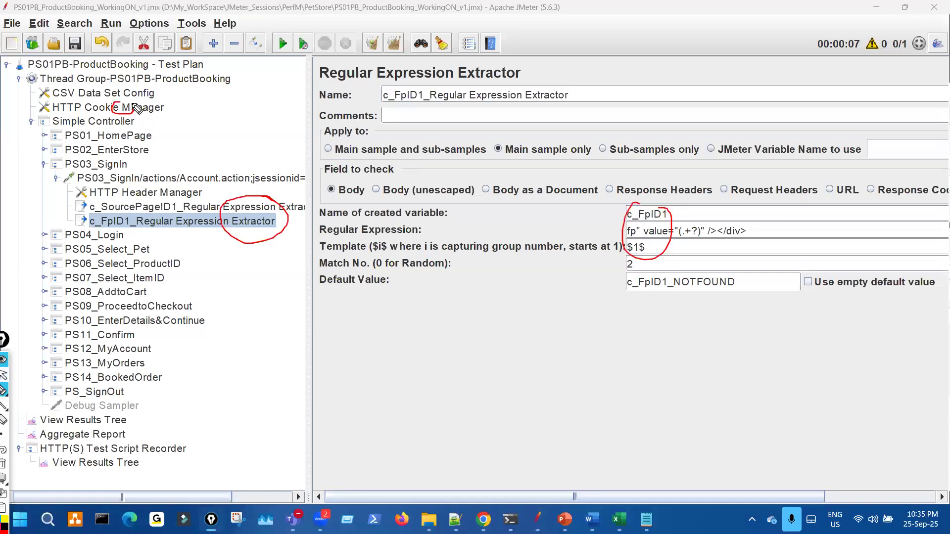
click(146, 108)
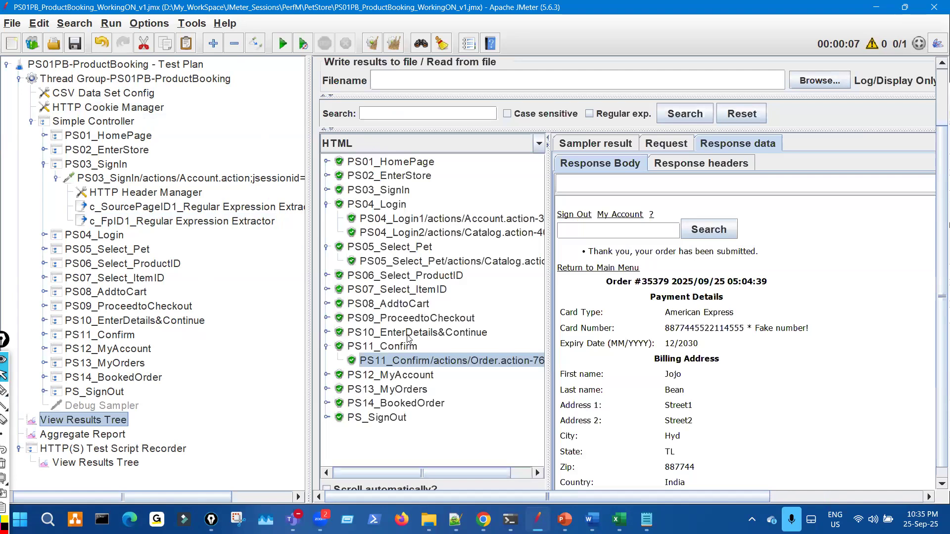
Draw freehand marks over the sampler results, the test plan, the order details and the HTTP Cookie Manager, and clear them.
mouse_move(411, 230)
mouse_down()
mouse_move(351, 381)
mouse_move(409, 280)
mouse_up()
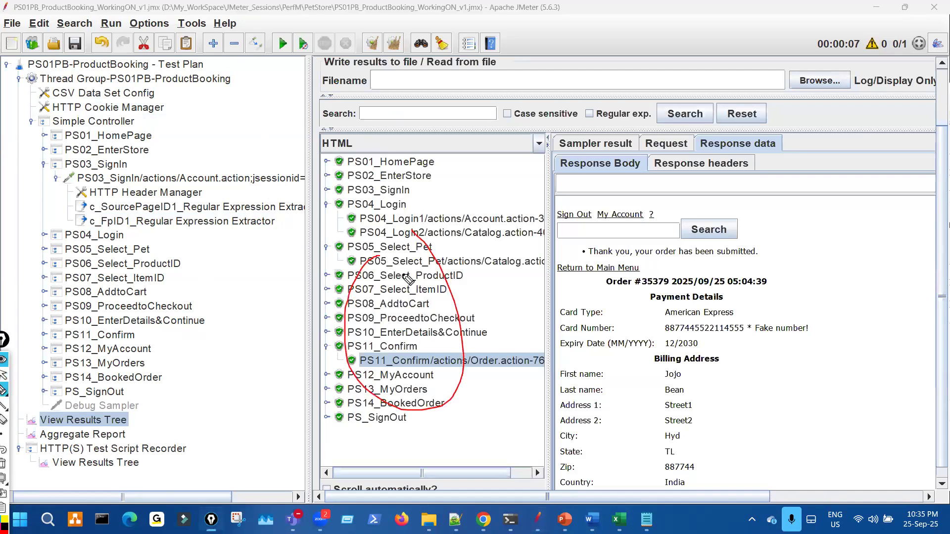
drag(143, 158, 154, 173)
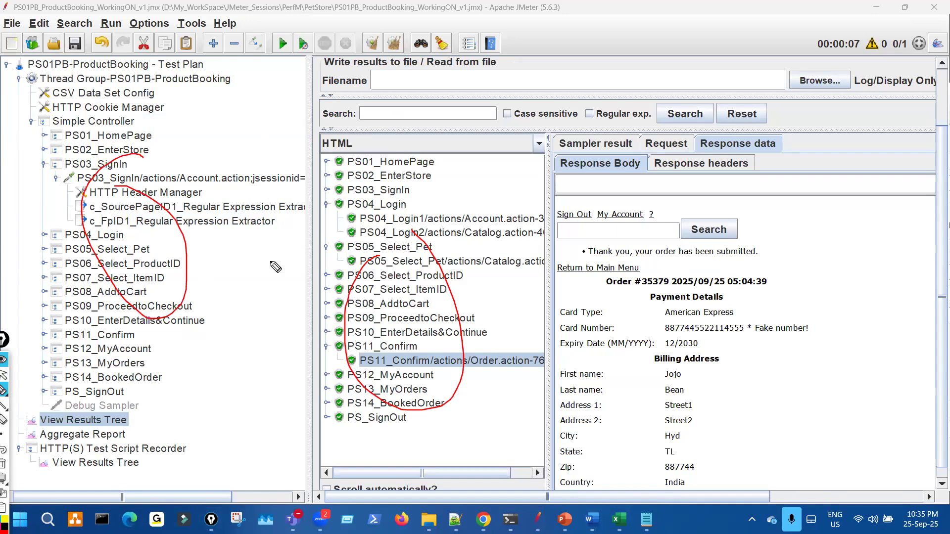
drag(420, 200, 436, 321)
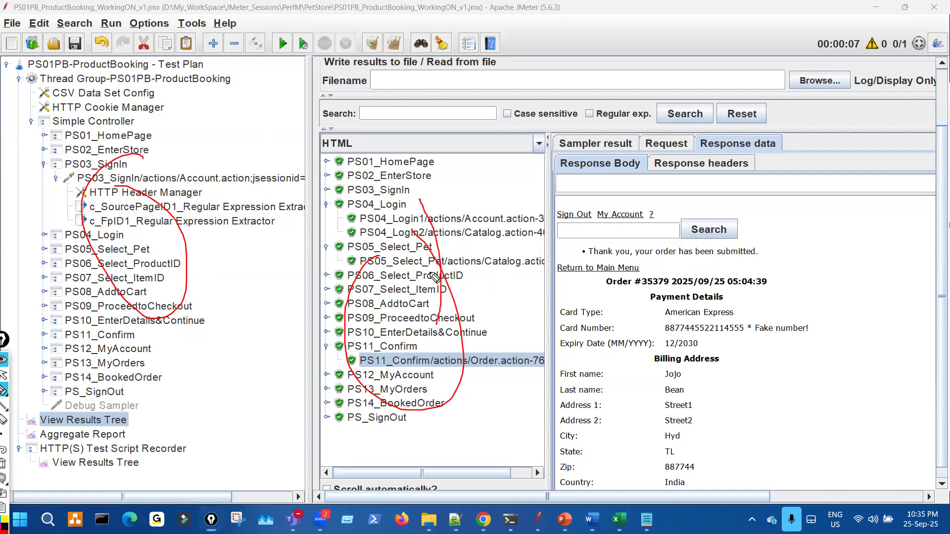
drag(104, 103, 130, 99)
drag(655, 355, 727, 343)
drag(730, 401, 731, 439)
drag(97, 120, 105, 113)
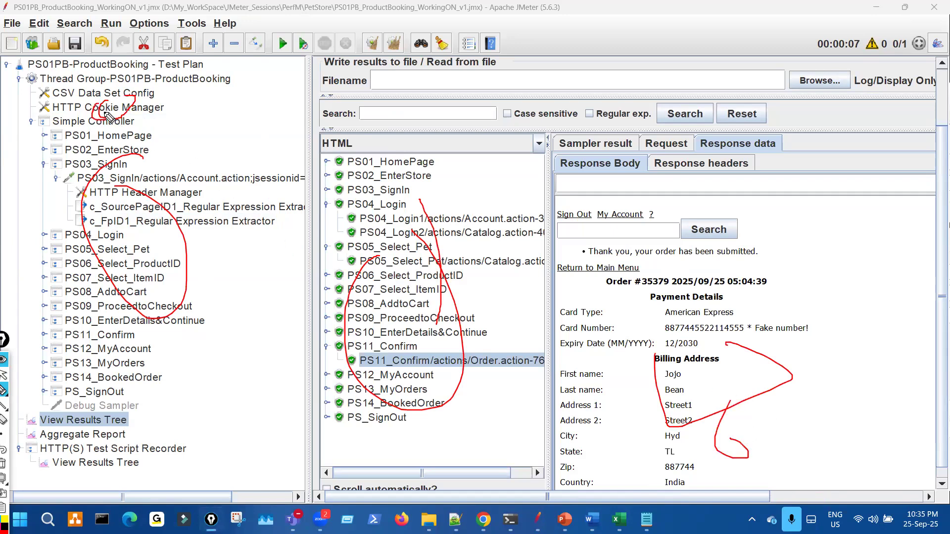
key(ctrl+shift+7)
Open the HTTP Cookie Manager and mark its "Clear cookies each iteration?" option.
drag(132, 75, 126, 81)
click(148, 109)
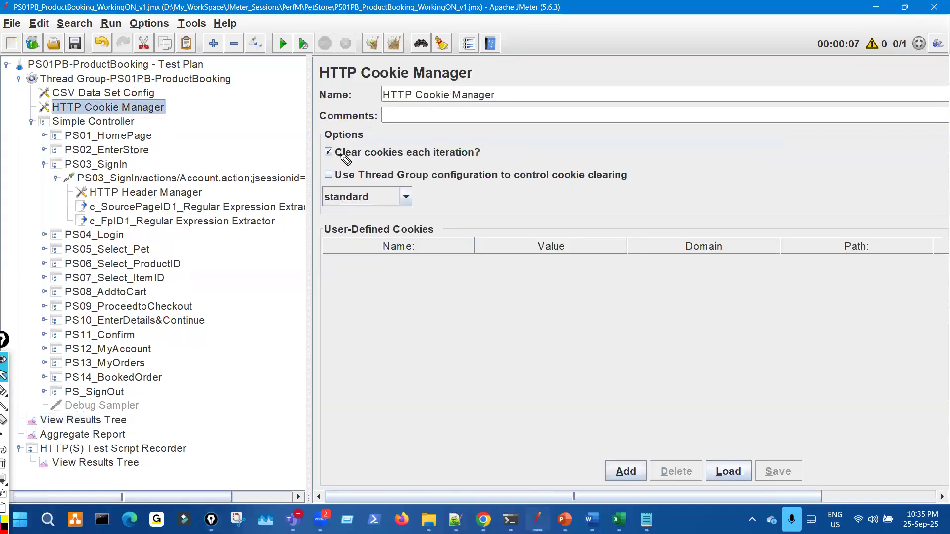
mouse_move(347, 144)
mouse_down()
mouse_move(341, 168)
mouse_move(391, 131)
mouse_move(413, 133)
mouse_up()
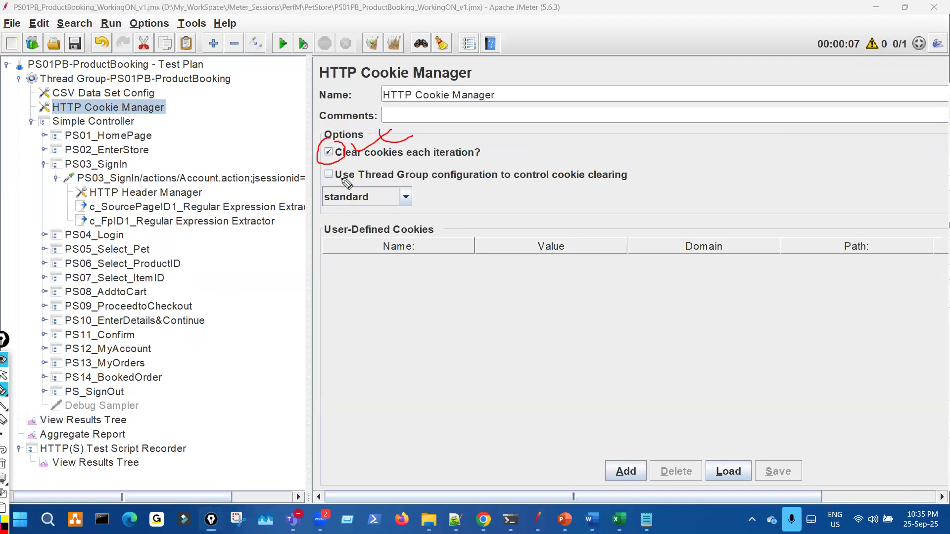
drag(384, 163, 417, 162)
Draw loops around the Thread Group's requests to illustrate iterations, underline the HTTP Cookie Manager, and clear all annotations.
mouse_move(138, 344)
mouse_down()
mouse_move(145, 364)
mouse_move(41, 426)
mouse_up()
mouse_move(4, 173)
mouse_down()
mouse_move(148, 68)
mouse_move(153, 75)
mouse_up()
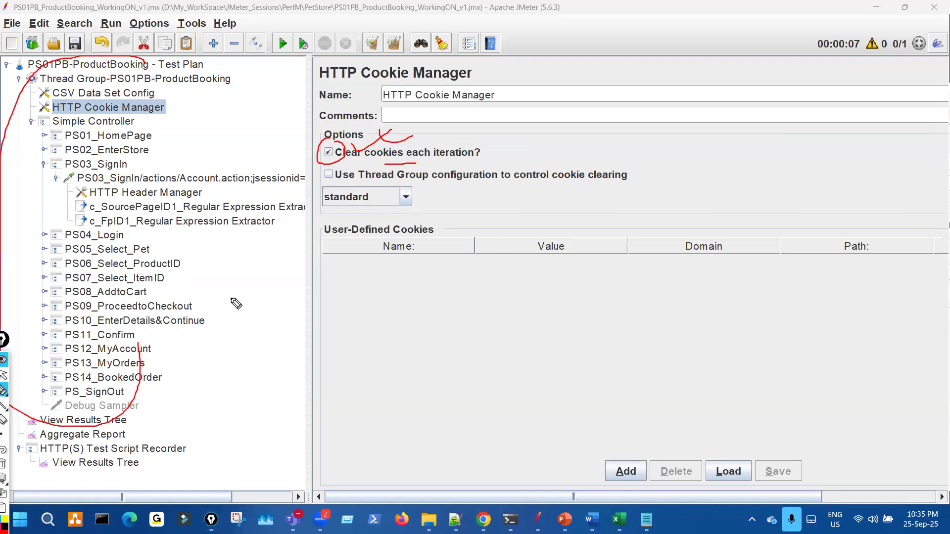
mouse_move(173, 352)
mouse_down()
mouse_move(1, 165)
mouse_move(182, 81)
mouse_move(183, 103)
mouse_up()
mouse_move(225, 214)
mouse_down()
mouse_move(155, 3)
mouse_move(176, 46)
mouse_up()
mouse_move(124, 249)
mouse_down()
mouse_move(96, 277)
mouse_move(71, 261)
mouse_up()
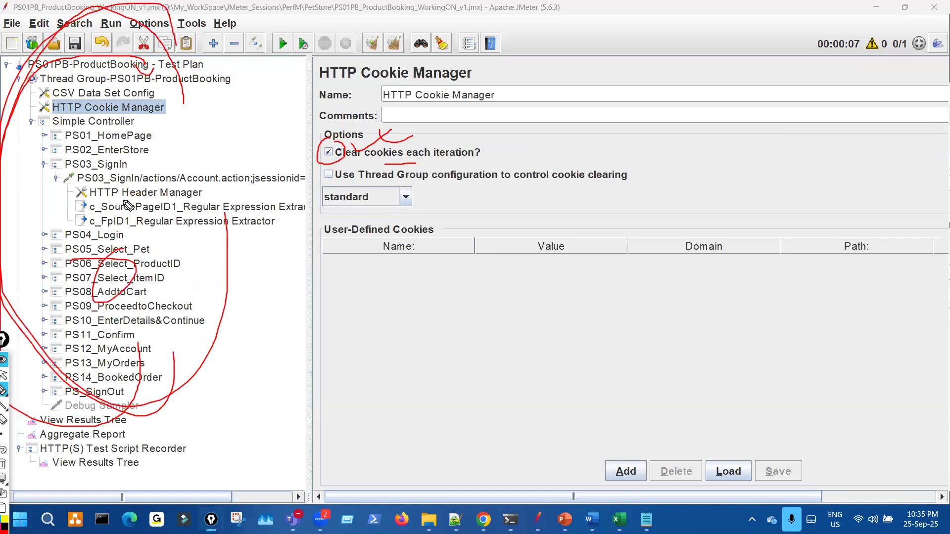
mouse_move(162, 243)
mouse_down()
mouse_move(62, 149)
mouse_move(109, 81)
mouse_move(141, 137)
mouse_move(154, 136)
mouse_up()
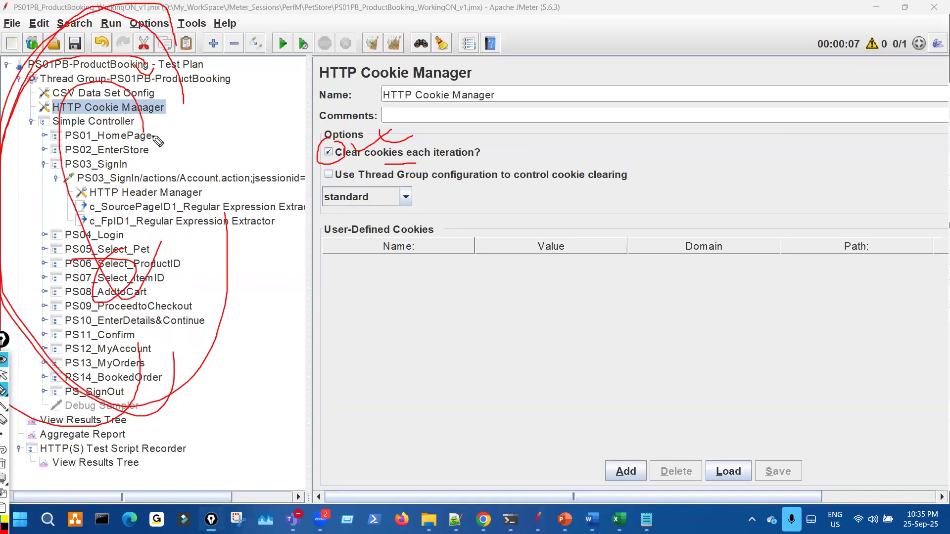
drag(195, 170, 206, 164)
key(ctrl+shift+7)
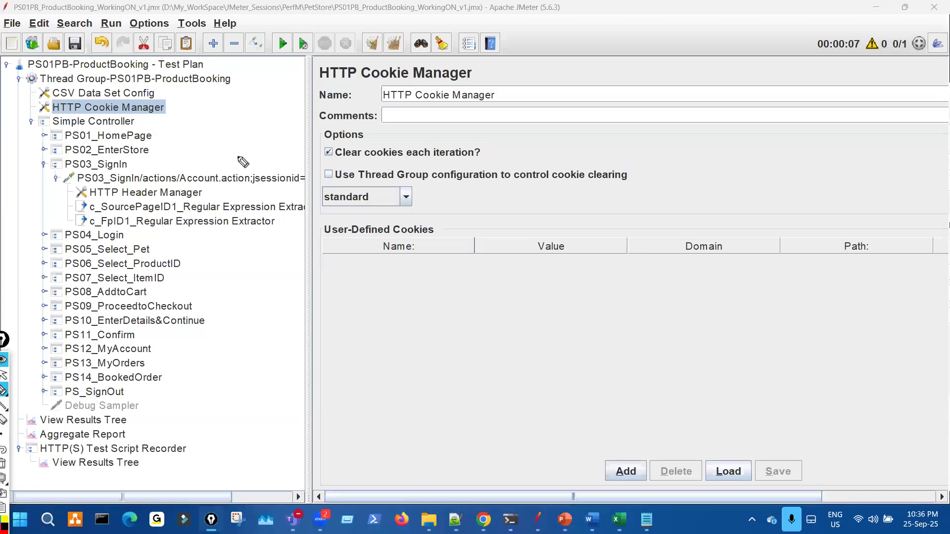
drag(138, 118, 176, 115)
key(ctrl+shift+7)
key(ctrl+shift+2)
Reopen View Results Tree, collapse the PS03_SignIn controller, and narrow the test plan tree.
click(162, 404)
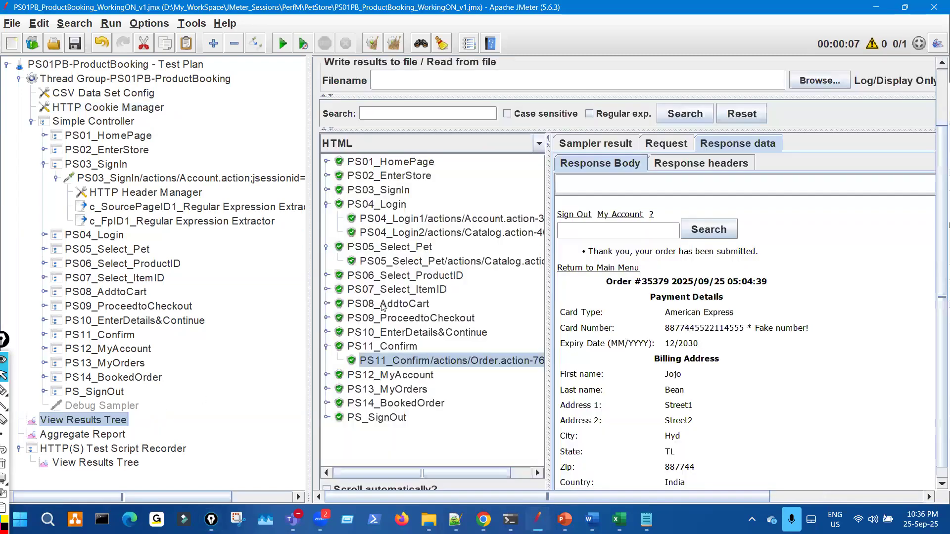
click(56, 179)
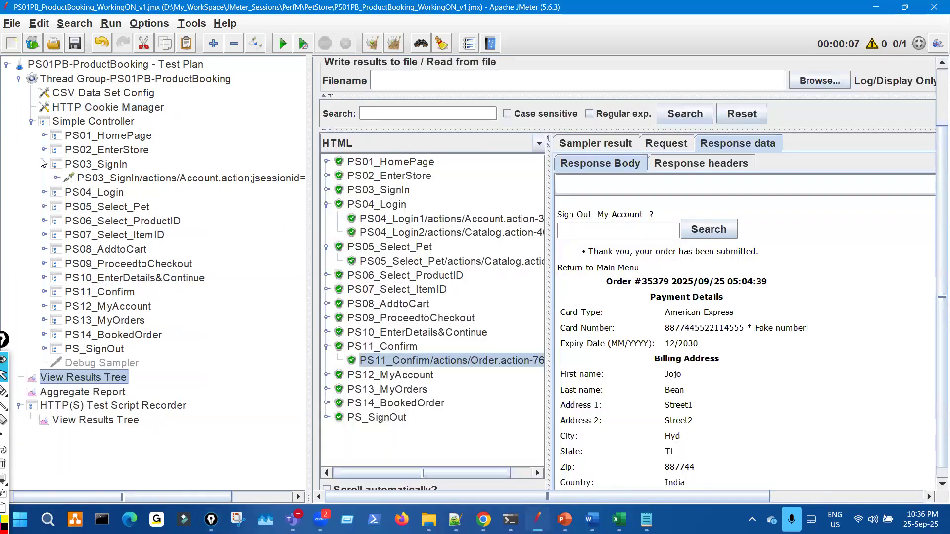
click(43, 164)
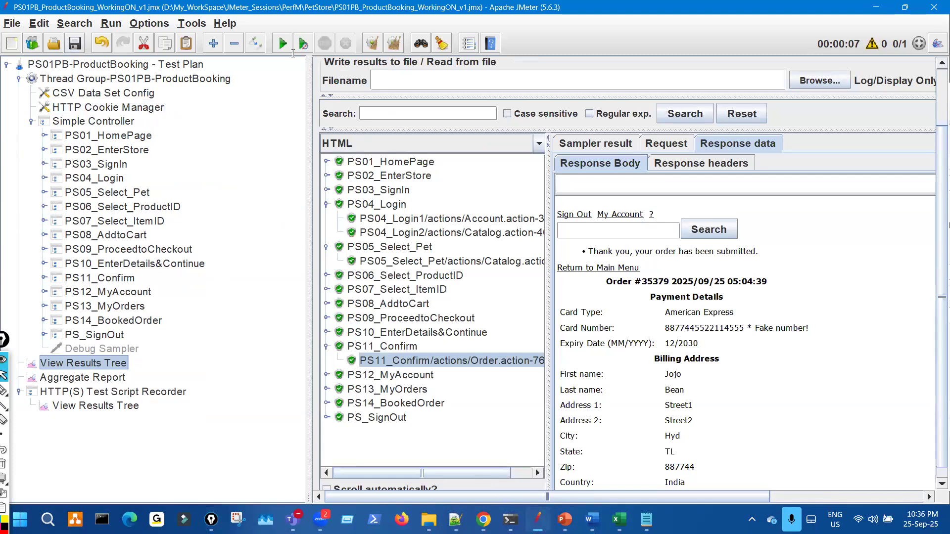
click(565, 520)
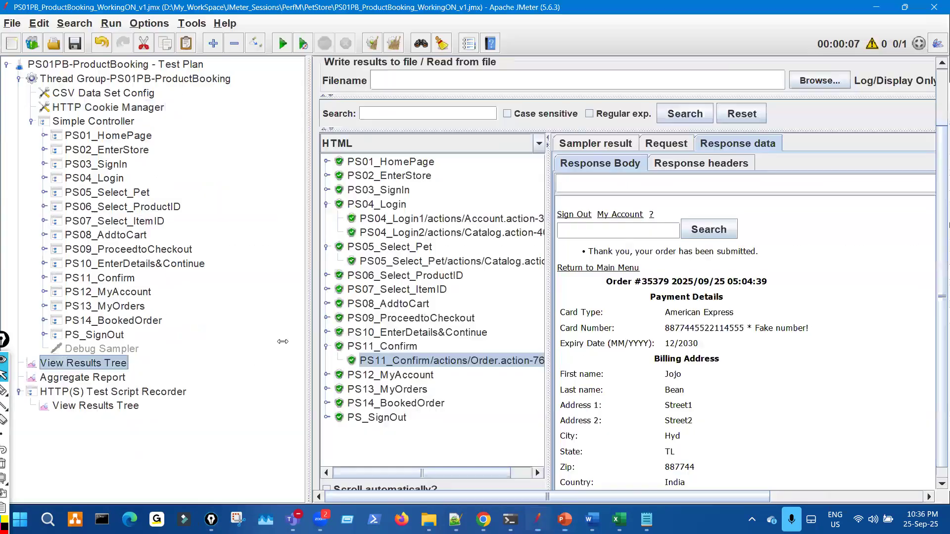
click(538, 519)
drag(308, 189, 233, 167)
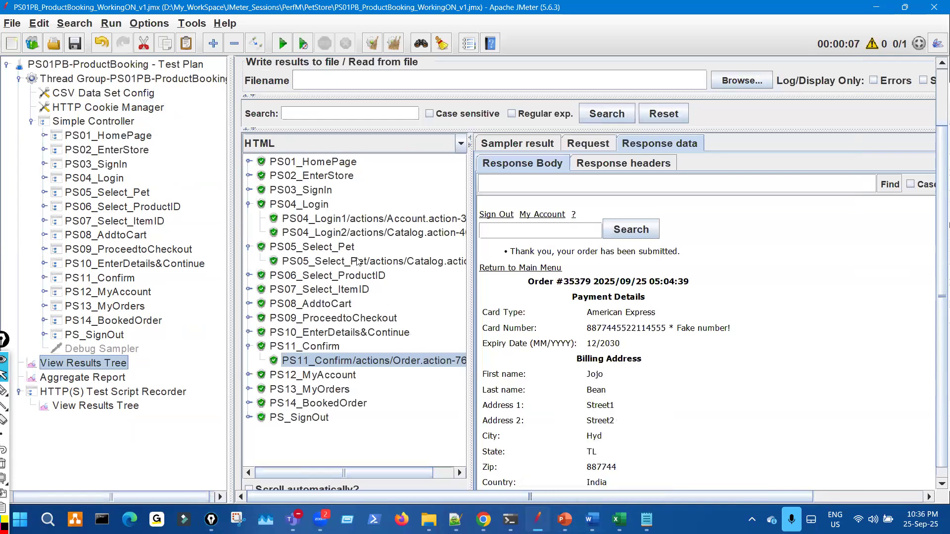
Circle the HTTP Cookie Manager, draw loops and a cross over the sampler results, and clear the annotations.
drag(352, 237, 328, 305)
drag(130, 101, 124, 119)
drag(377, 271, 341, 306)
drag(297, 198, 324, 312)
drag(413, 205, 482, 270)
drag(470, 202, 418, 283)
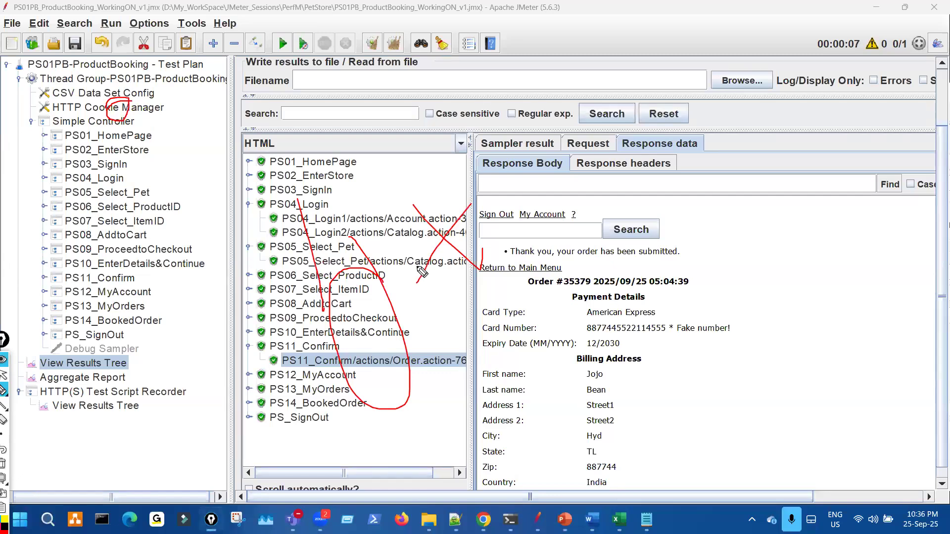
key(ctrl+shift+7)
key(ctrl+shift+2)
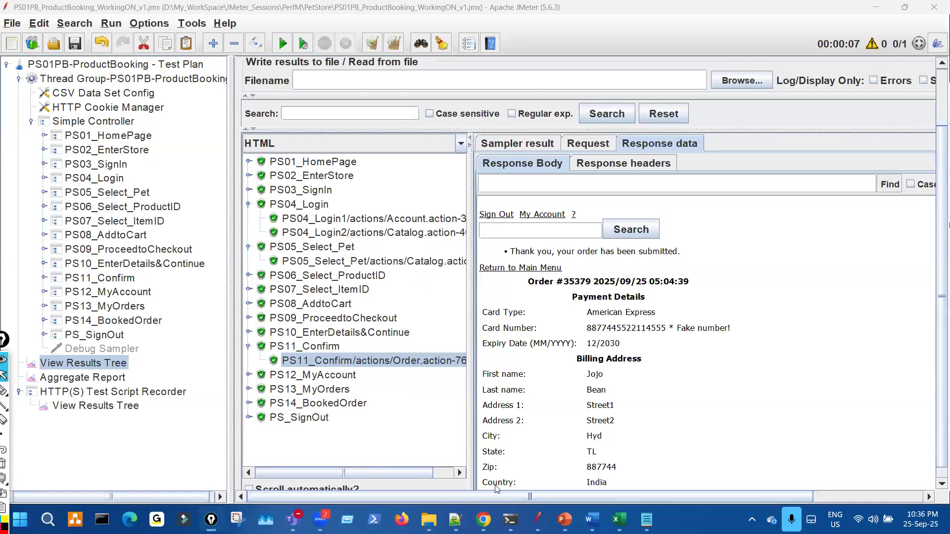
Switch to the course content document in Word, append "& Its Attribute" to the HTTP Cookie Manager topic, and save it.
click(592, 519)
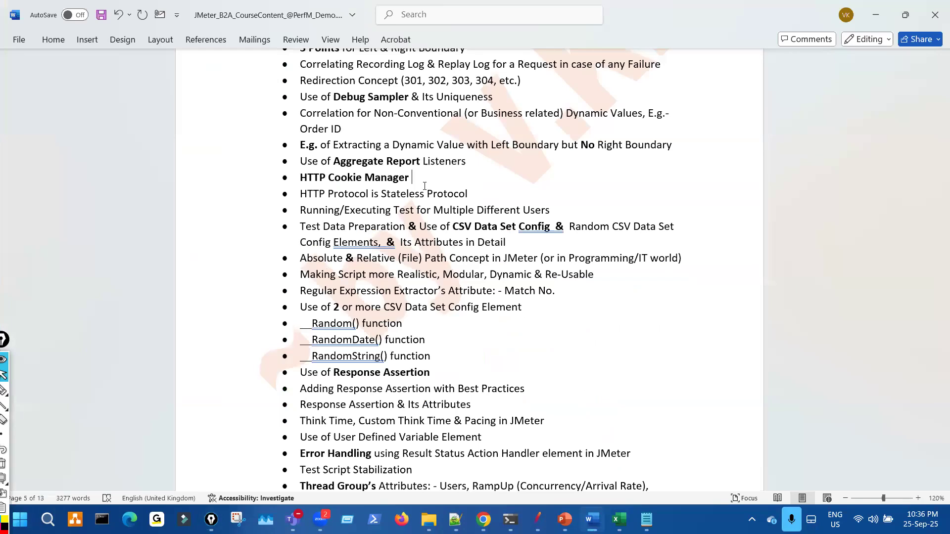
text($)
key(BackSpace)
key(BackSpace)
text(& Its 1st Attribute)
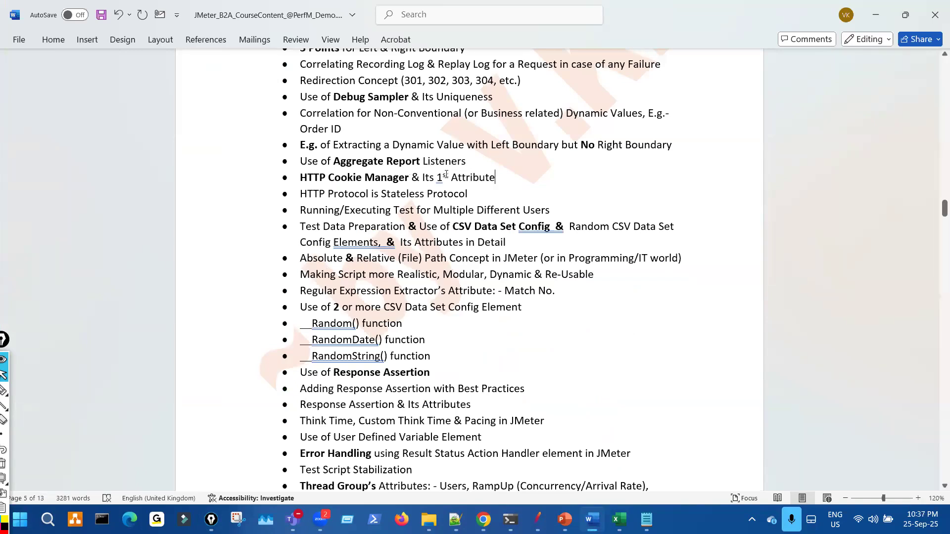
key(BackSpace)
key(BackSpace)
key(BackSpace)
key(BackSpace)
click(101, 15)
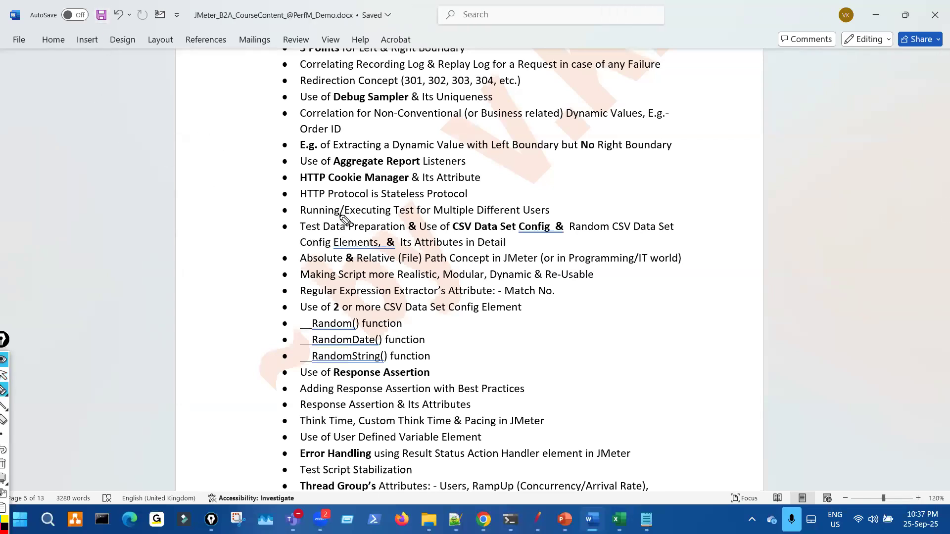
Underline "Executing" in the topic about running tests for multiple different users and clear the annotation.
drag(340, 214, 374, 213)
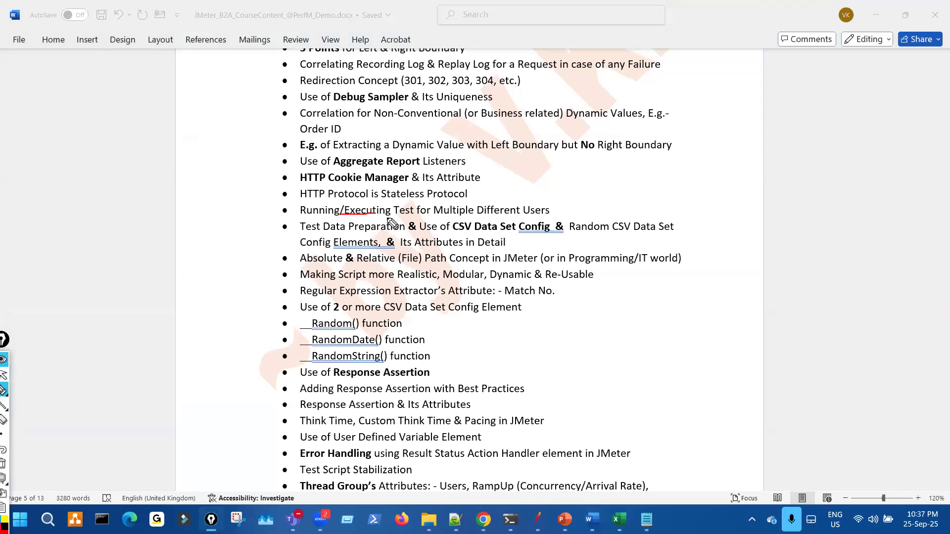
key(ctrl+shift+7)
key(ctrl+shift+2)
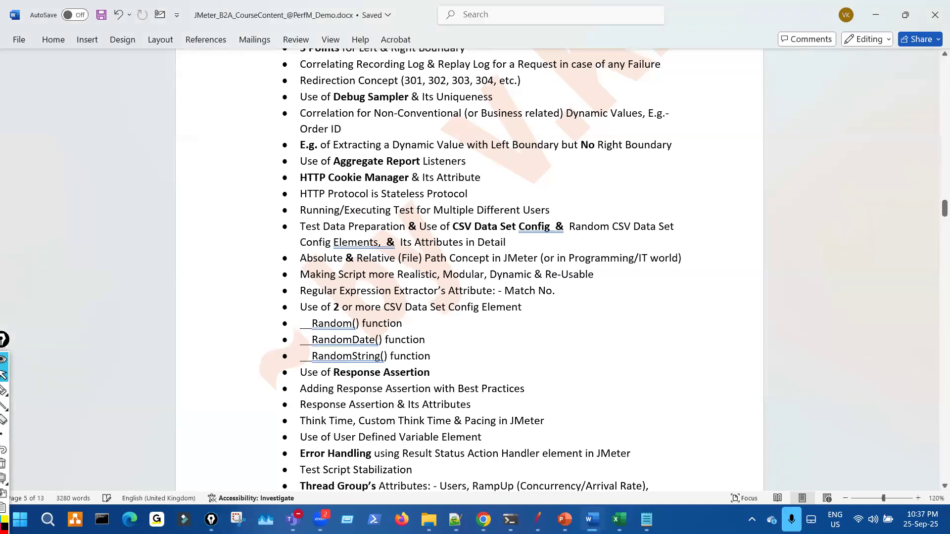
Replace the slash in the "Running/Executing" topic with "or", and view point 4.10 about multiple different users in the PowerPoint slides.
key(BackSpace)
text(or)
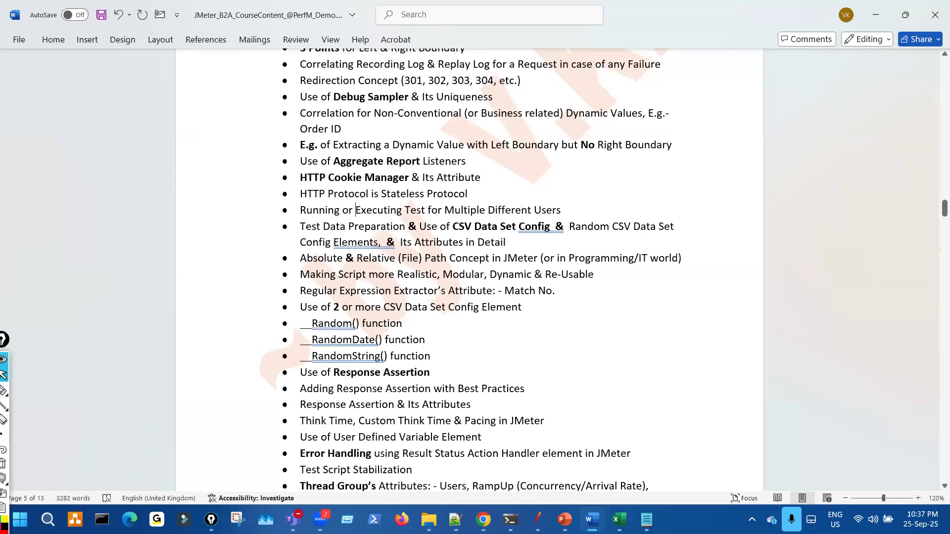
click(564, 520)
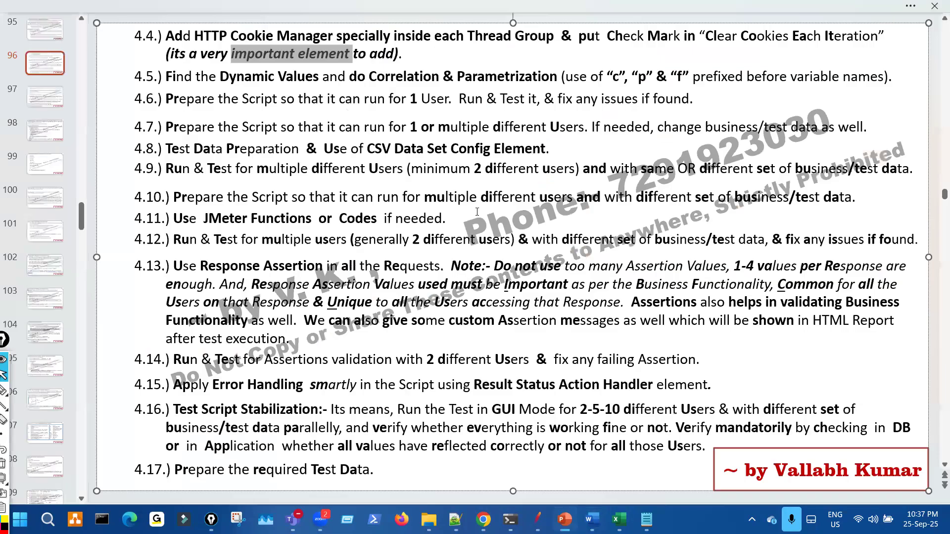
drag(458, 198, 483, 198)
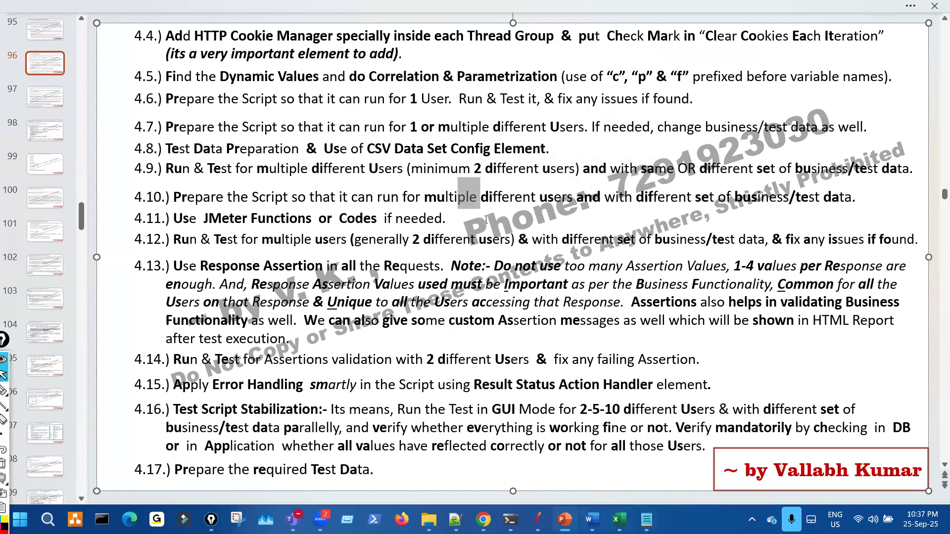
key(alt+Tab)
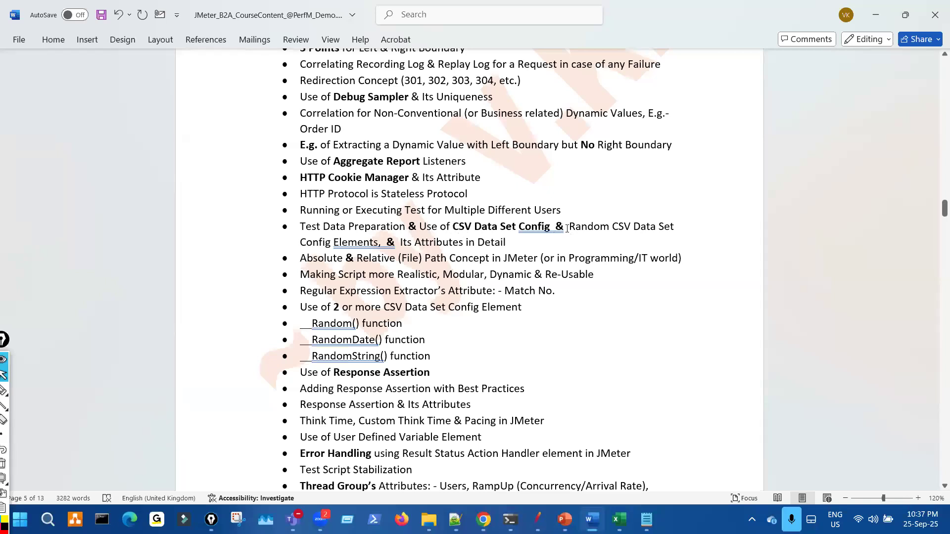
Replace the "&" after CSV Data Set Config in the test data preparation topic with a comma.
key(BackSpace)
key(BackSpace)
key(BackSpace)
key(BackSpace)
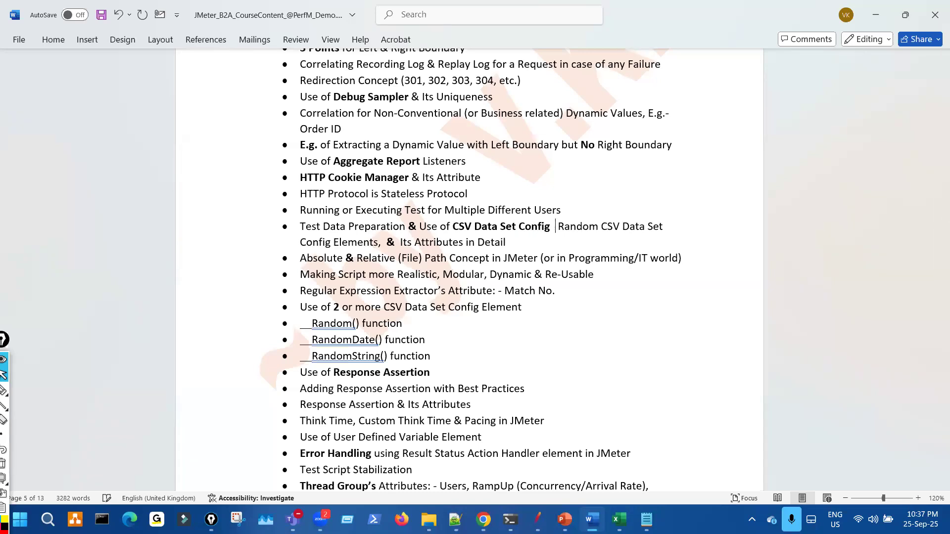
text(,)
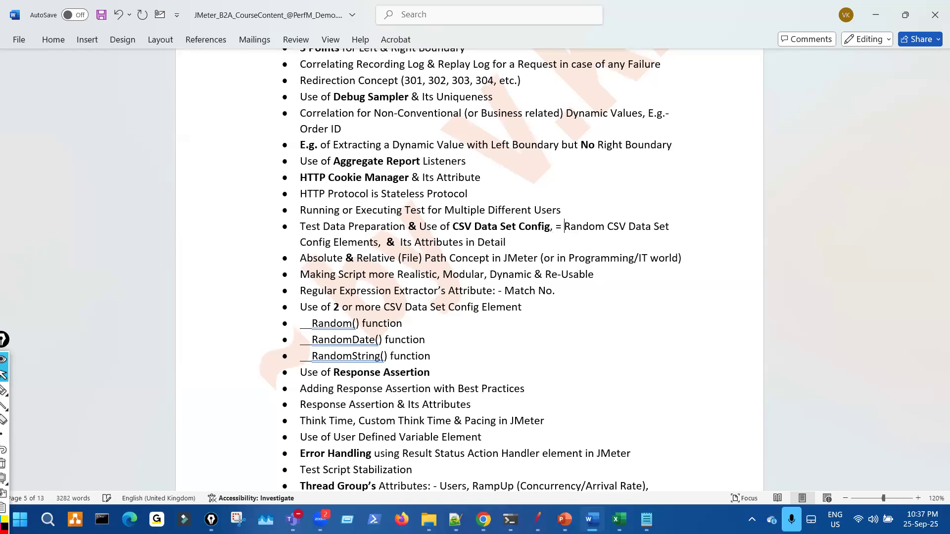
key(BackSpace)
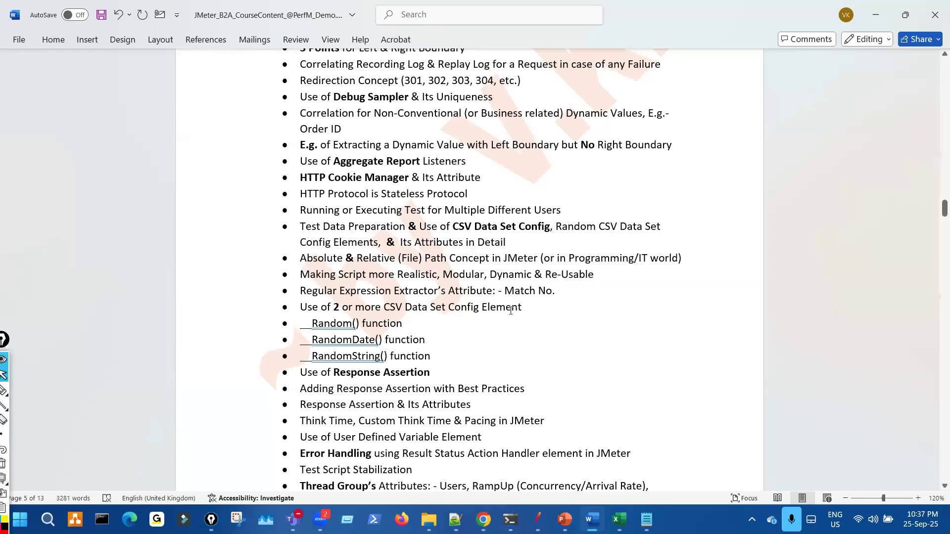
Relocate "Its Attributes in Detail" to directly after CSV Data Set Config, separated by a comma instead of the "&".
drag(387, 242, 507, 243)
key(ctrl+c)
key(Delete)
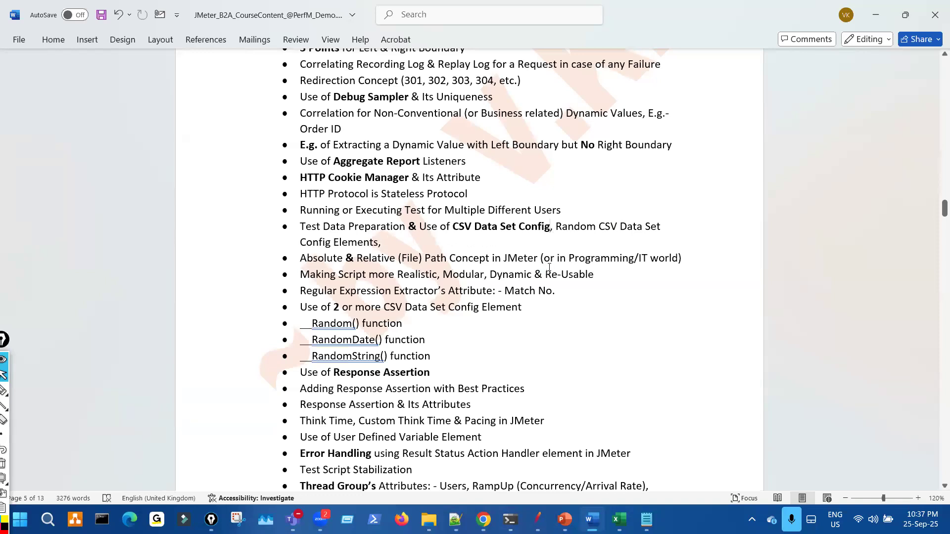
key(ctrl+v)
key(BackSpace)
key(BackSpace)
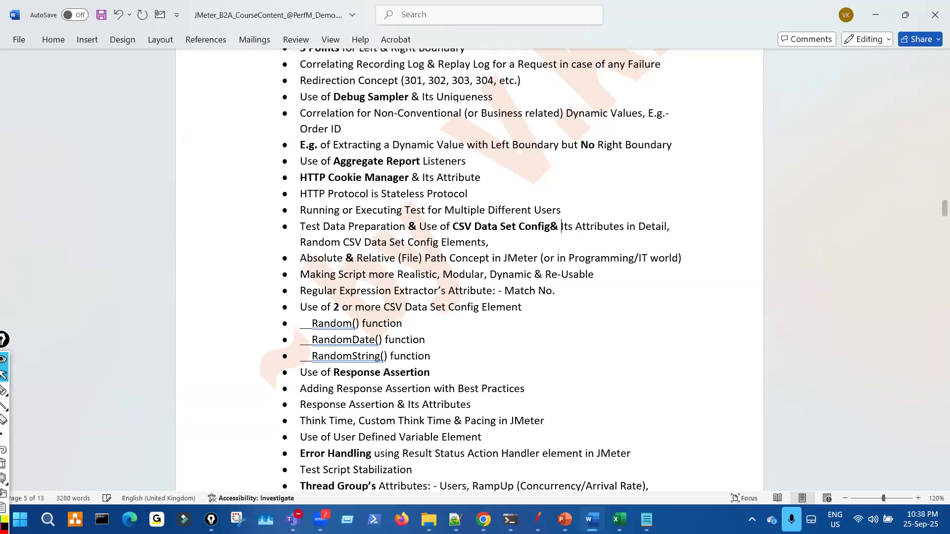
text(,)
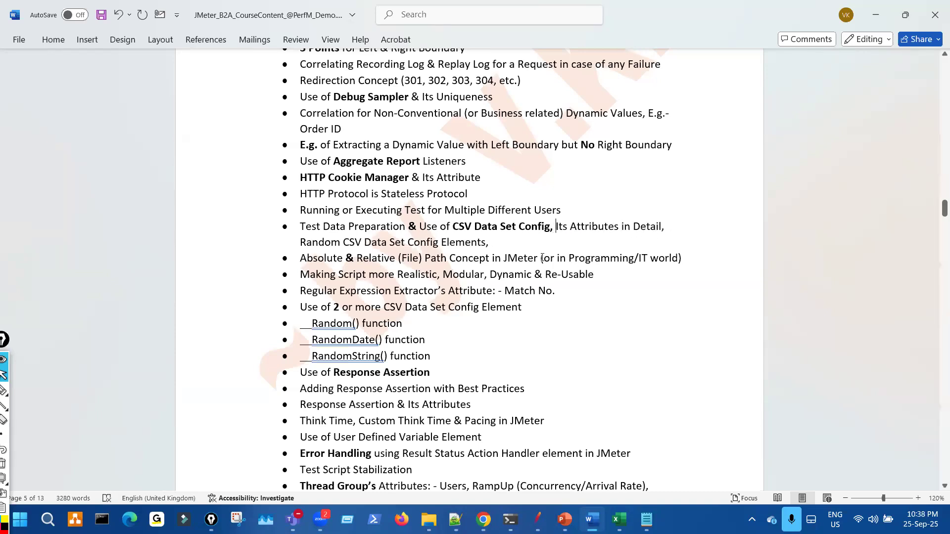
Insert a bold "&" before Random CSV Data Set Config Elements and save the document.
click(671, 226)
text(&)
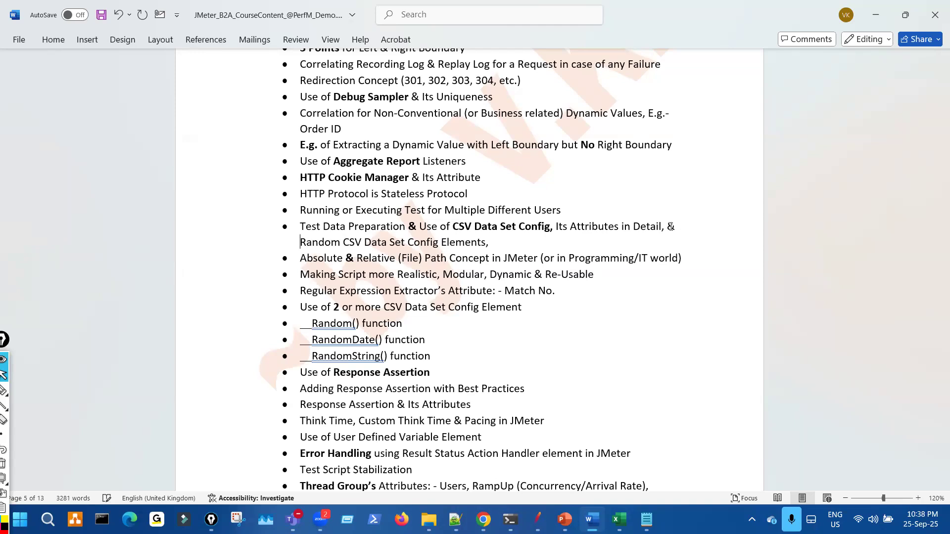
drag(684, 221, 667, 226)
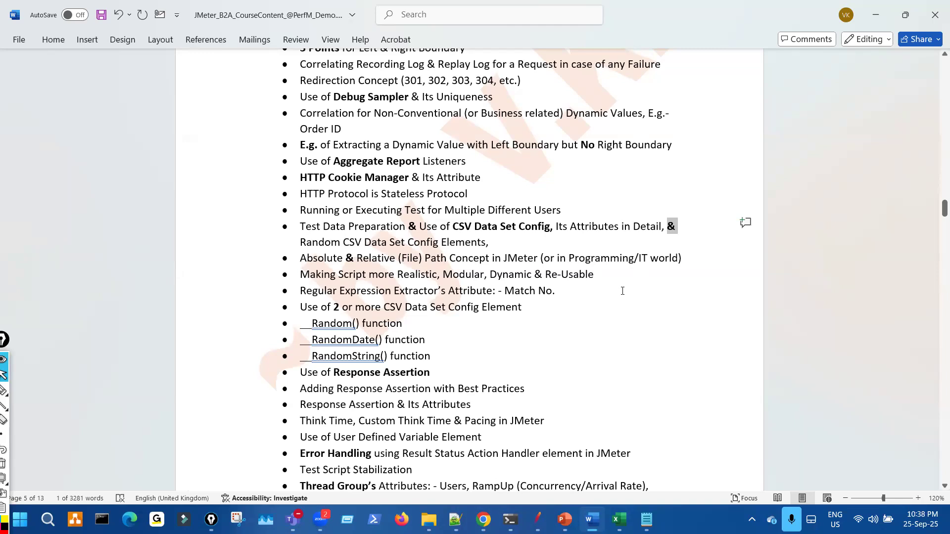
key(ctrl+s)
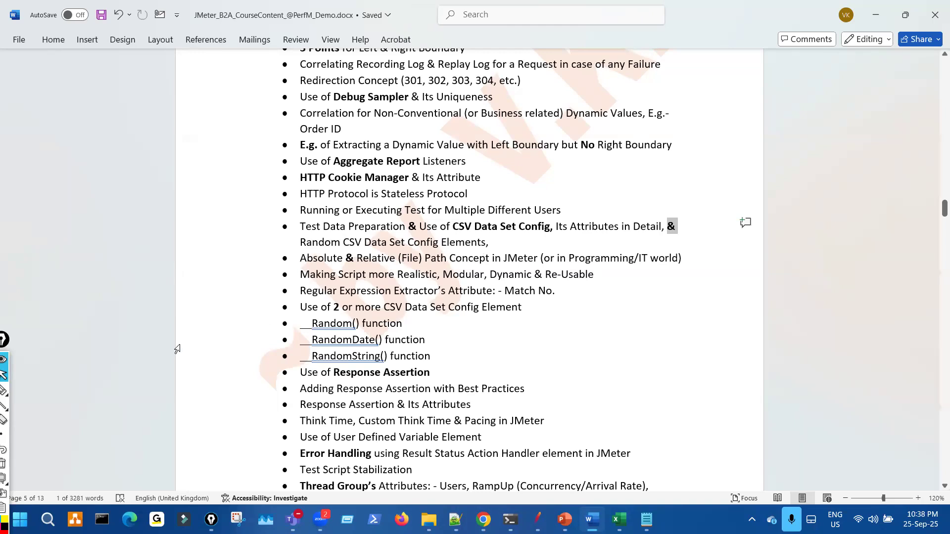
Mark the file path topic, underline the topic on making the script more realistic, modular and dynamic, and clear the annotations.
drag(3, 340, 47, 328)
click(53, 332)
drag(298, 257, 294, 285)
mouse_move(280, 254)
mouse_down()
mouse_move(242, 218)
mouse_move(246, 206)
mouse_up()
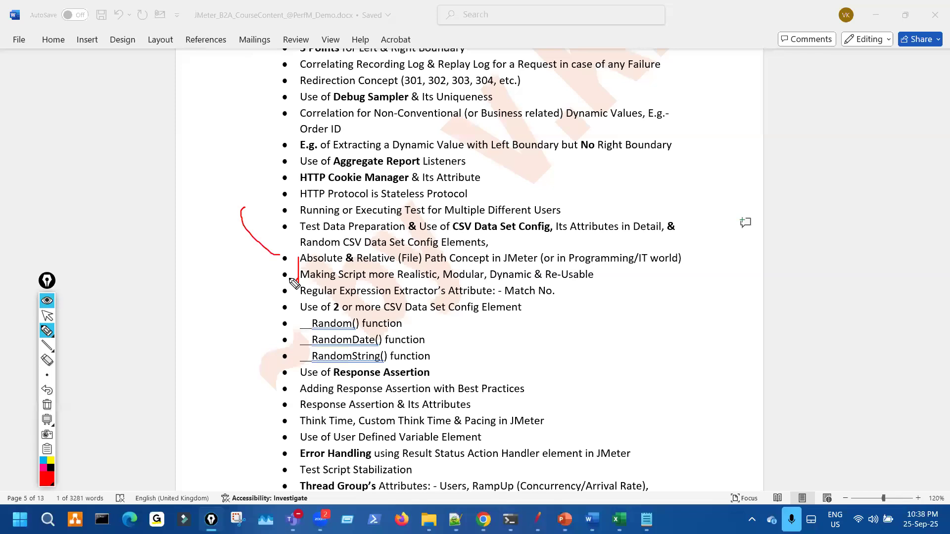
drag(280, 265, 711, 260)
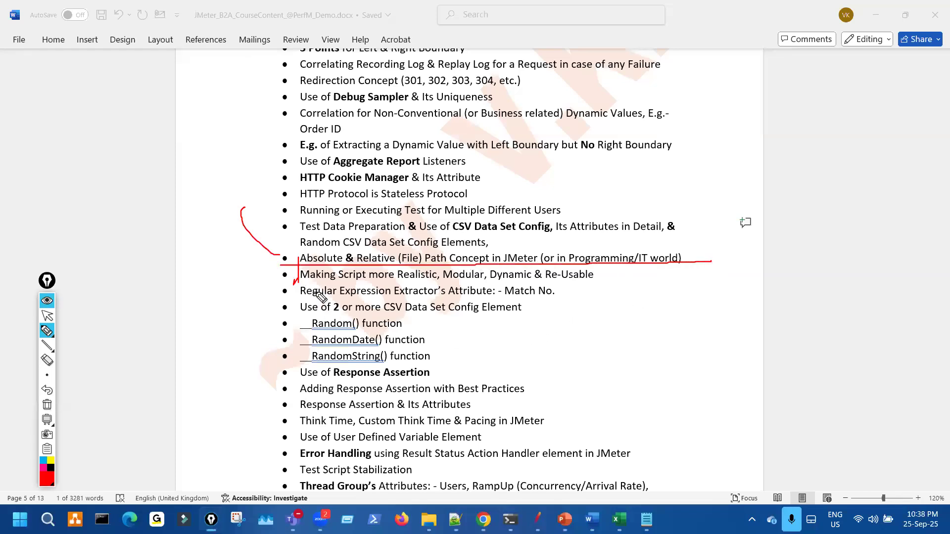
drag(315, 285, 573, 283)
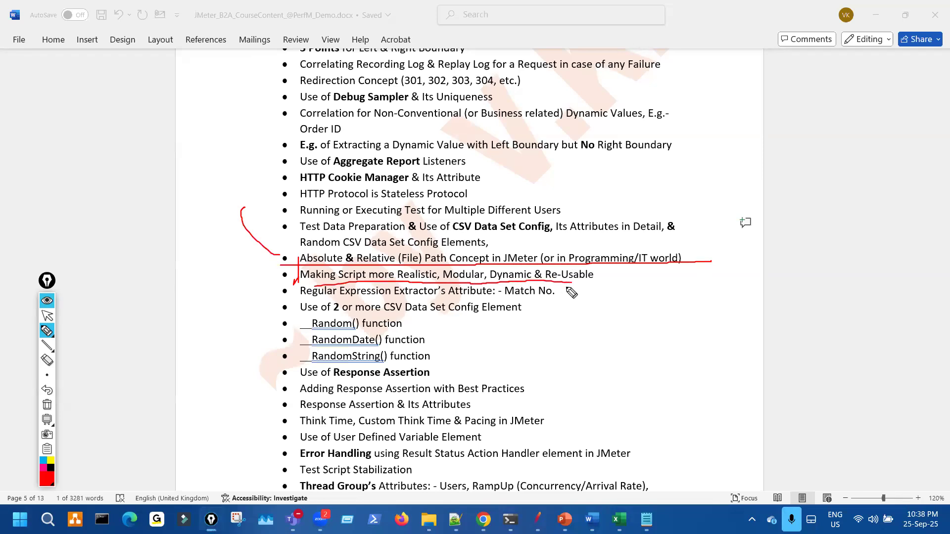
key(ctrl+shift+7)
key(ctrl+shift+2)
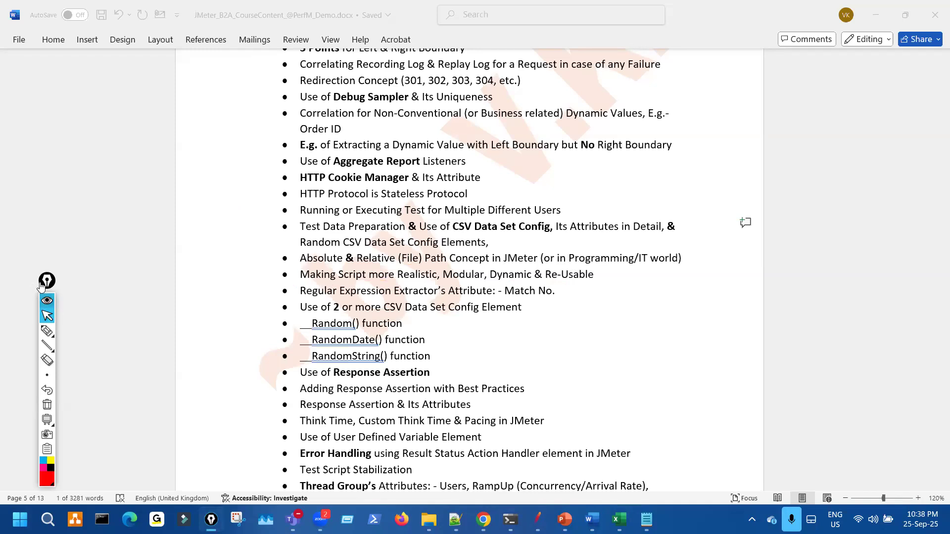
drag(40, 282, 14, 269)
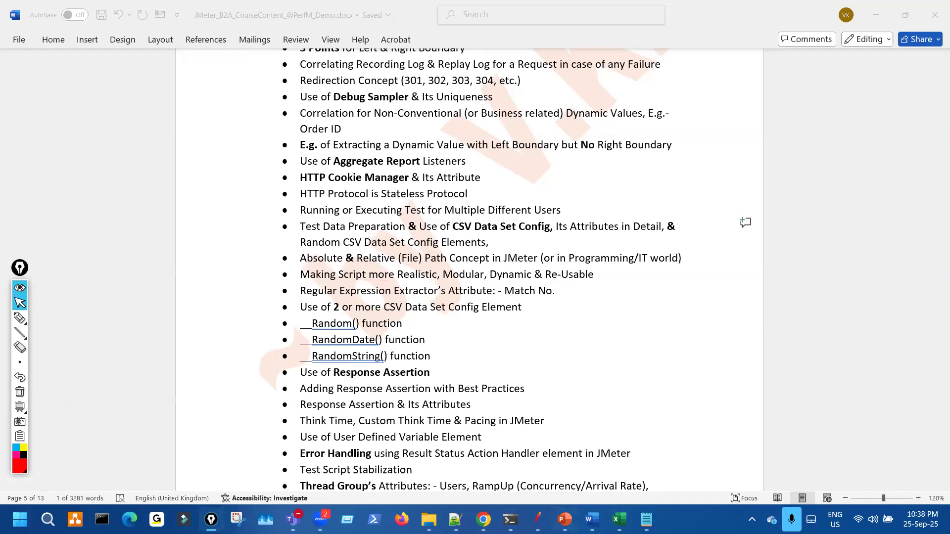
Switch to JMeter and examine the item, payment and address details in the PS11_Confirm response.
mouse_move(538, 519)
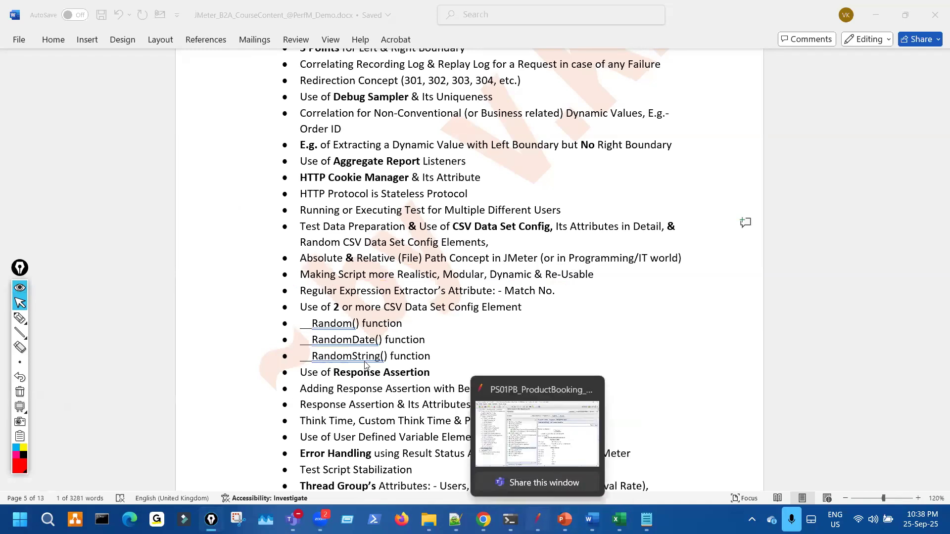
click(543, 455)
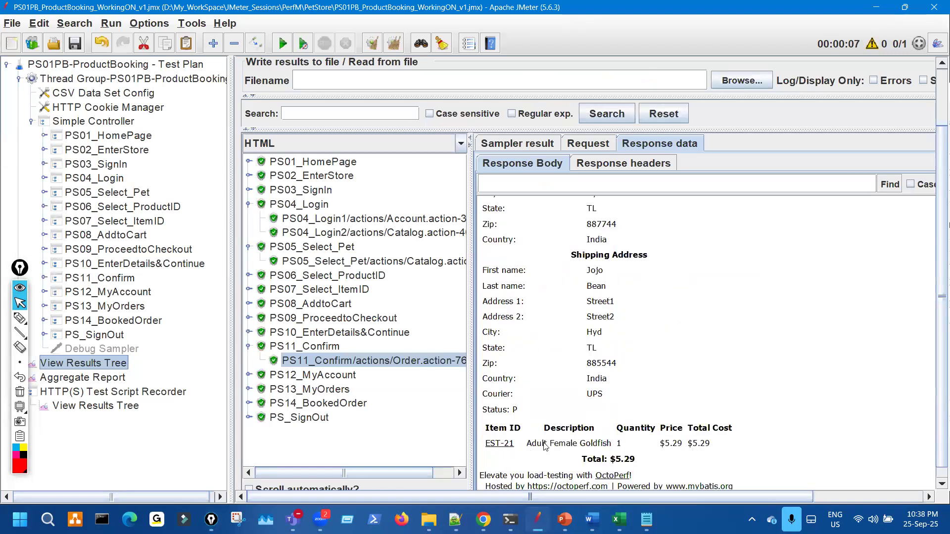
drag(544, 444, 577, 444)
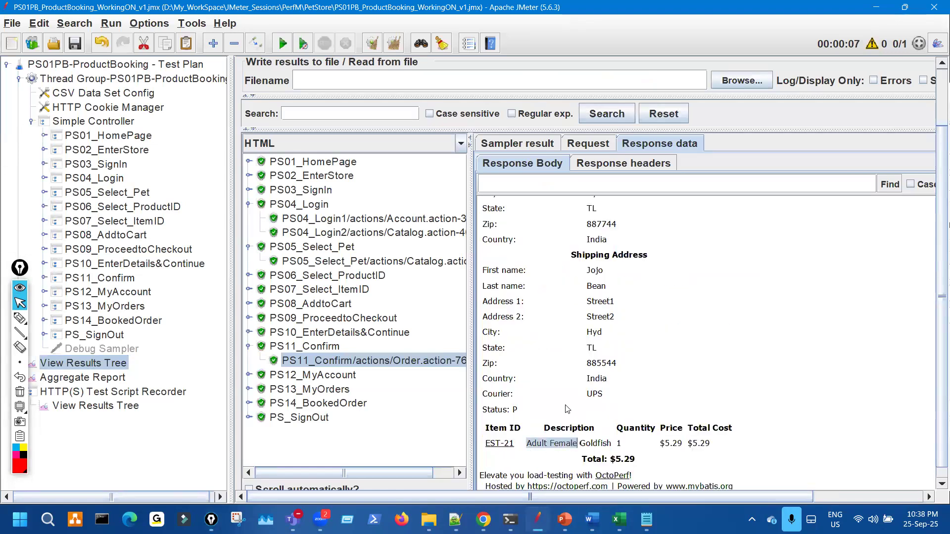
scroll(574, 386, up, 5)
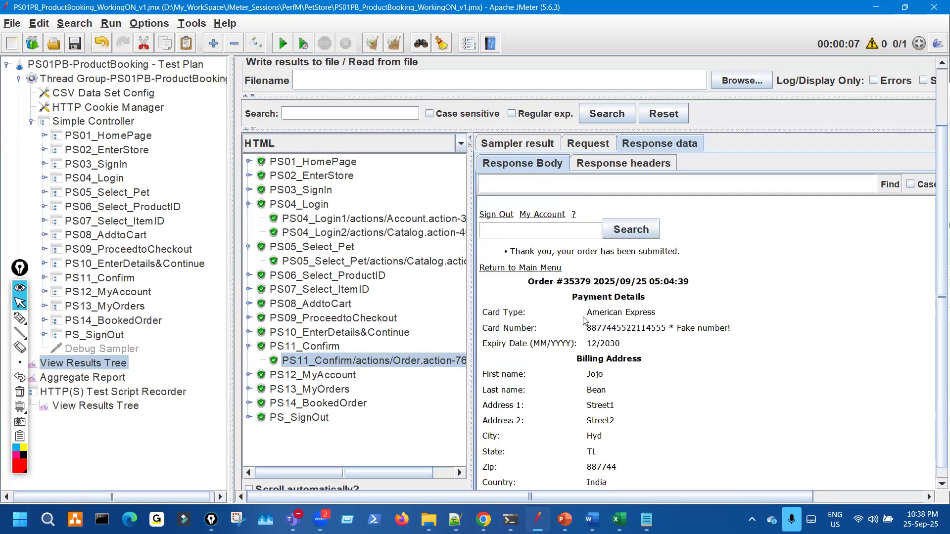
drag(642, 342, 642, 405)
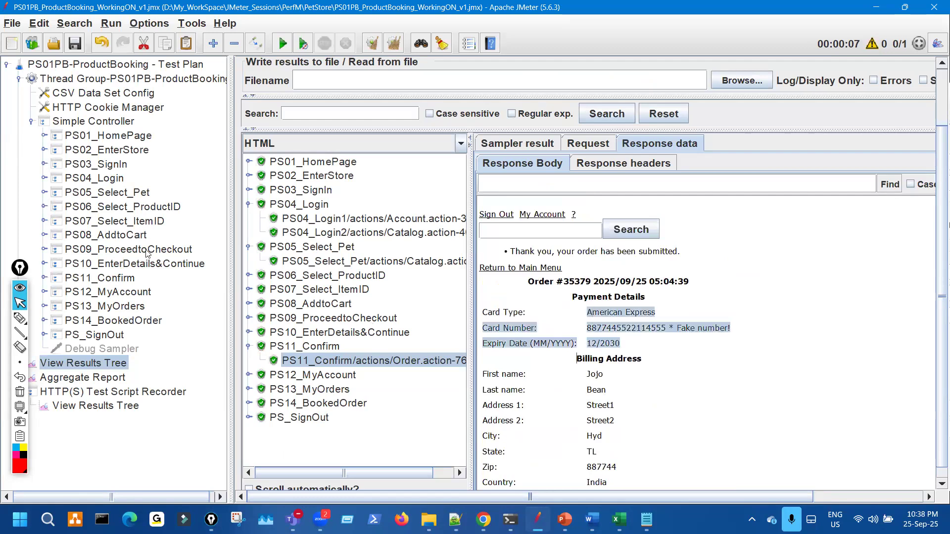
drag(20, 268, 4, 306)
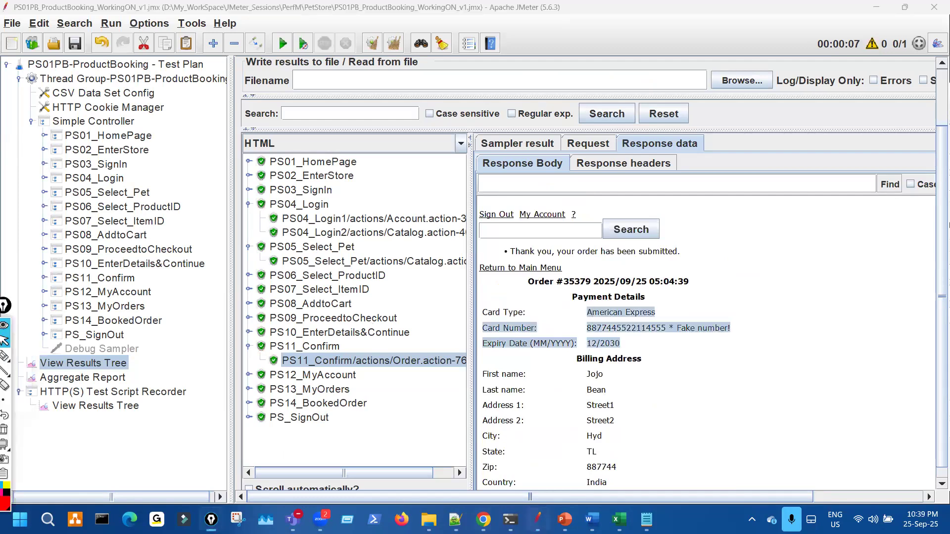
Switch to the PowerPoint slides and review points 4.10 to 4.12 on running the script with different users and business/test data.
key(alt+Tab)
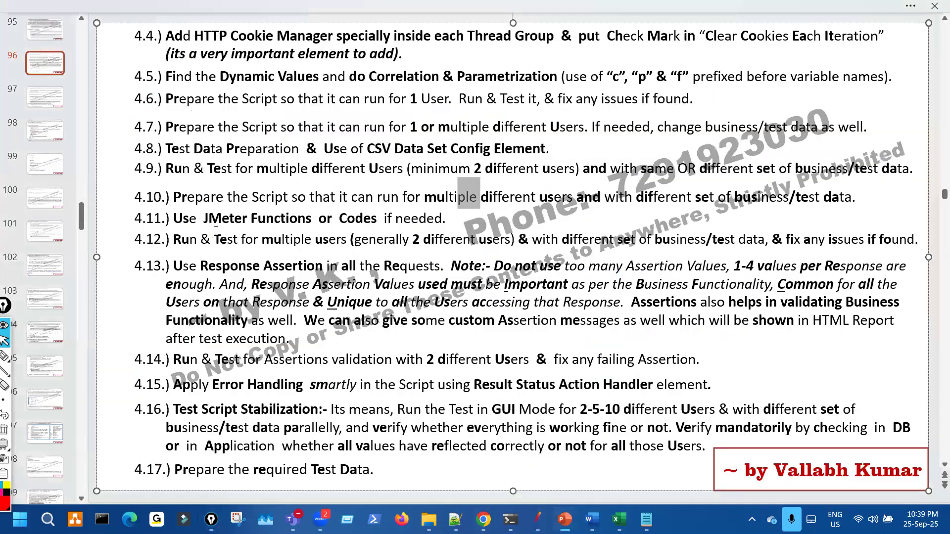
drag(352, 198, 721, 210)
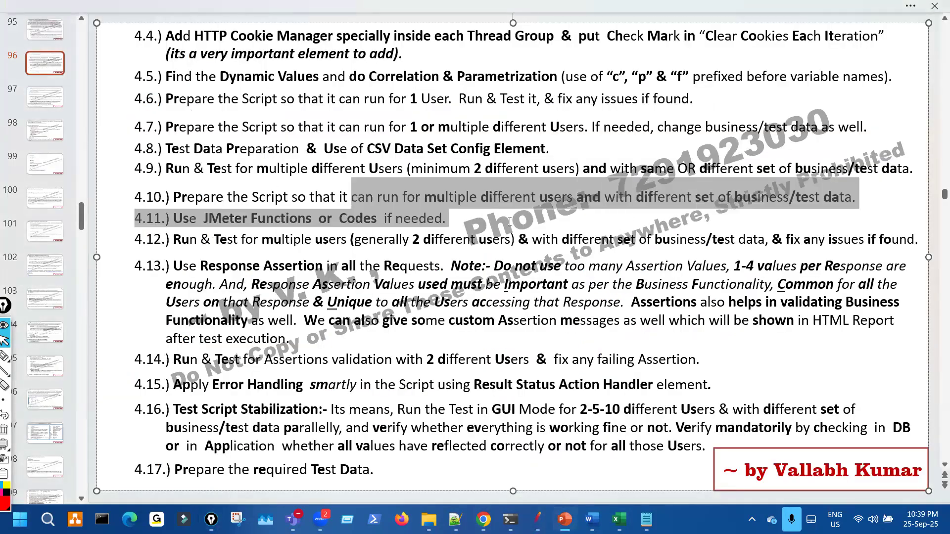
click(495, 225)
drag(174, 239, 732, 242)
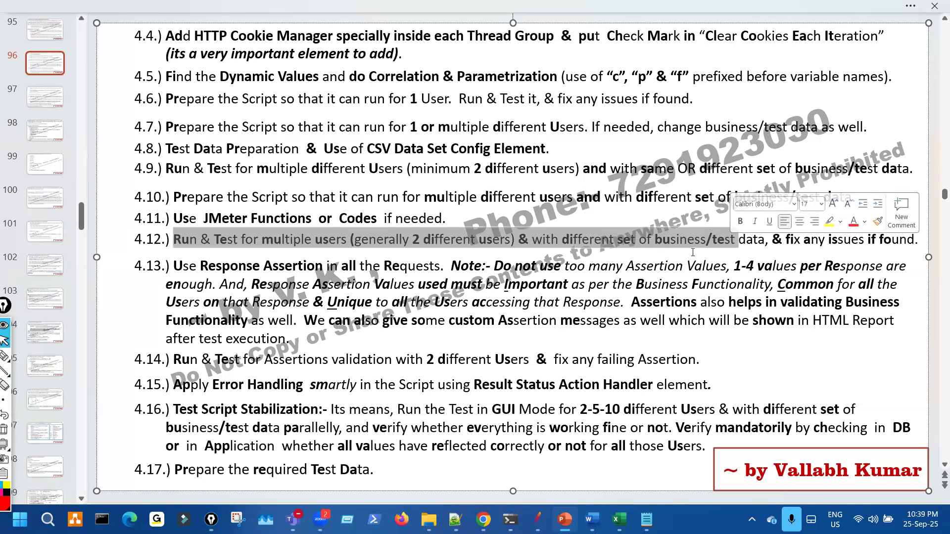
click(693, 265)
click(816, 238)
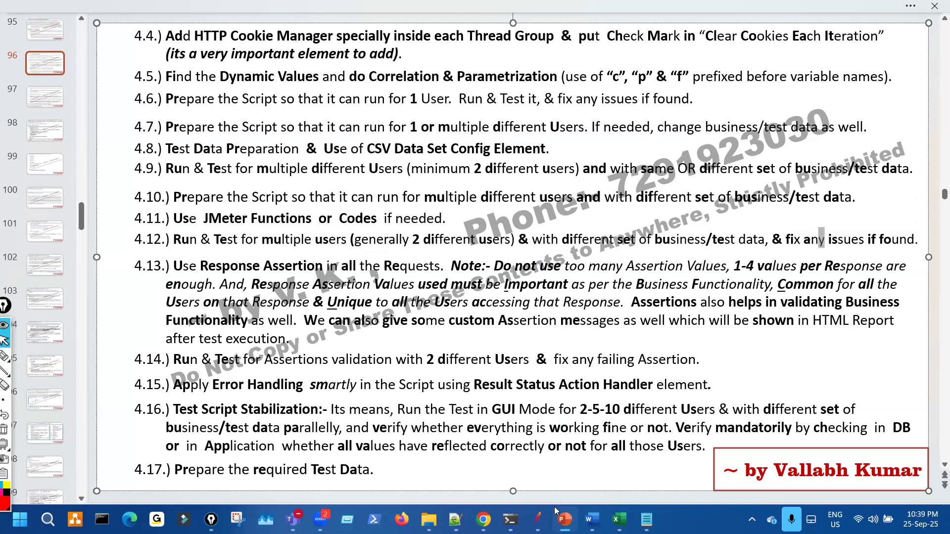
Switch to JMeter and inspect the categoryId parameter of the HTTP request under PS05_Select_Pet.
key(alt+Tab)
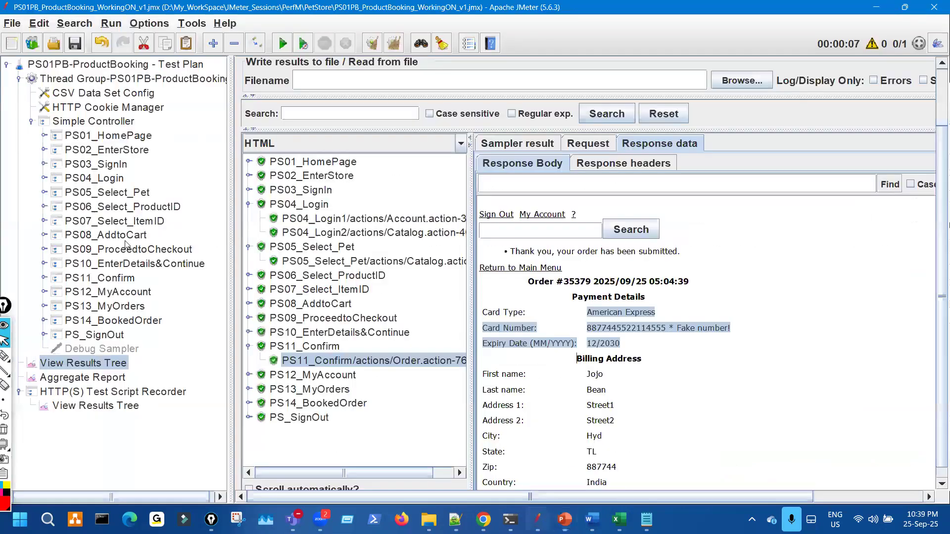
click(45, 194)
click(167, 211)
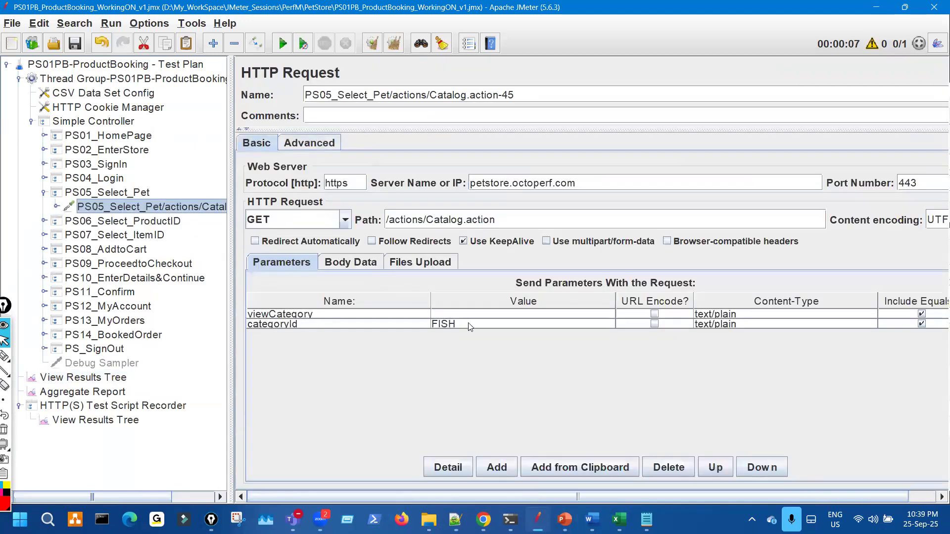
click(497, 388)
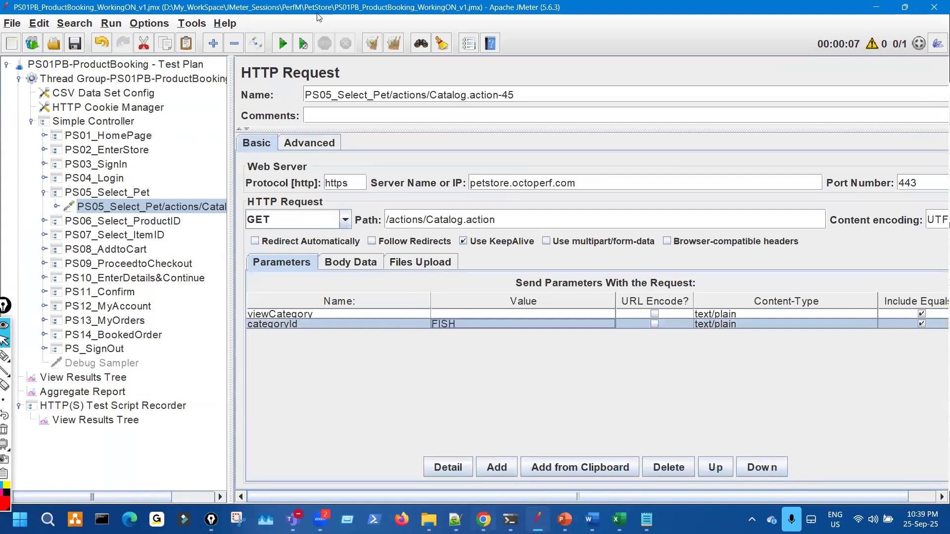
Switch to Chrome, close the IRCTC tab, and reload the PetStore catalog page.
key(alt+Tab)
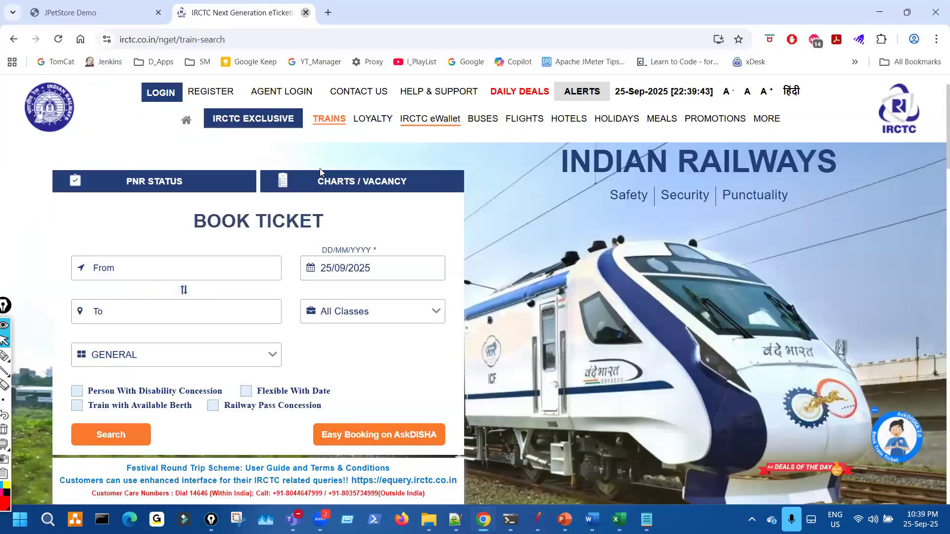
key(ctrl+w)
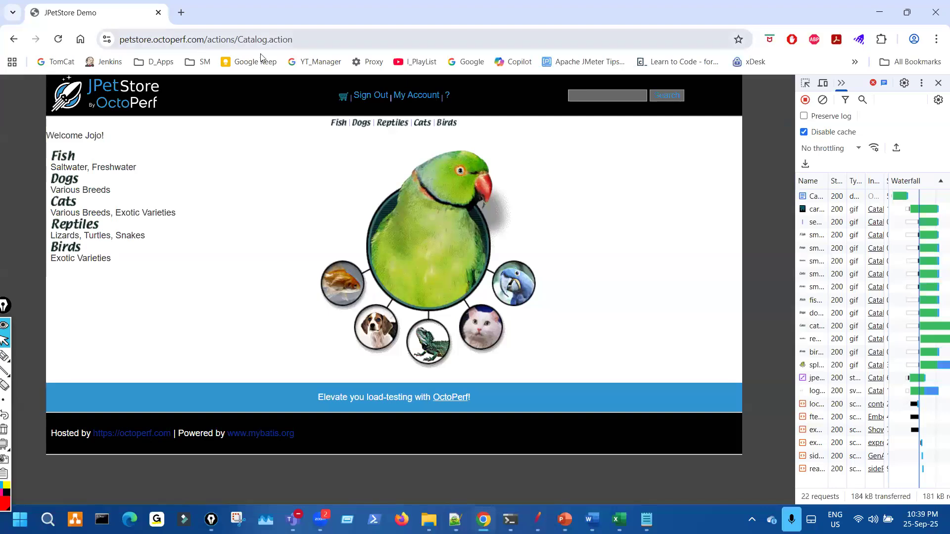
drag(207, 38, 390, 39)
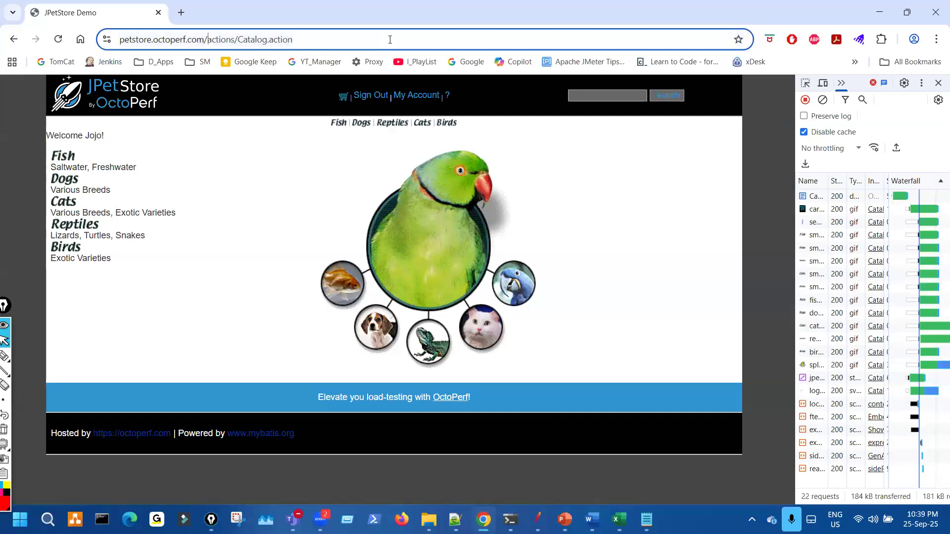
key(BackSpace)
key(Return)
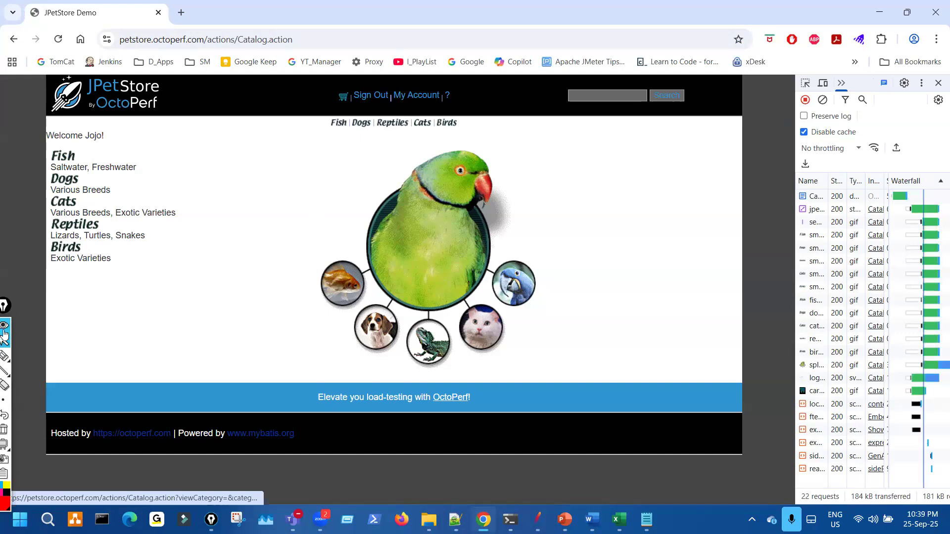
Mark the welcome message and the pet category list with red pen strokes on the catalog page, and clear the marks.
click(5, 355)
drag(134, 122, 201, 292)
mouse_move(127, 143)
mouse_down()
mouse_move(123, 134)
mouse_move(101, 162)
mouse_move(106, 277)
mouse_up()
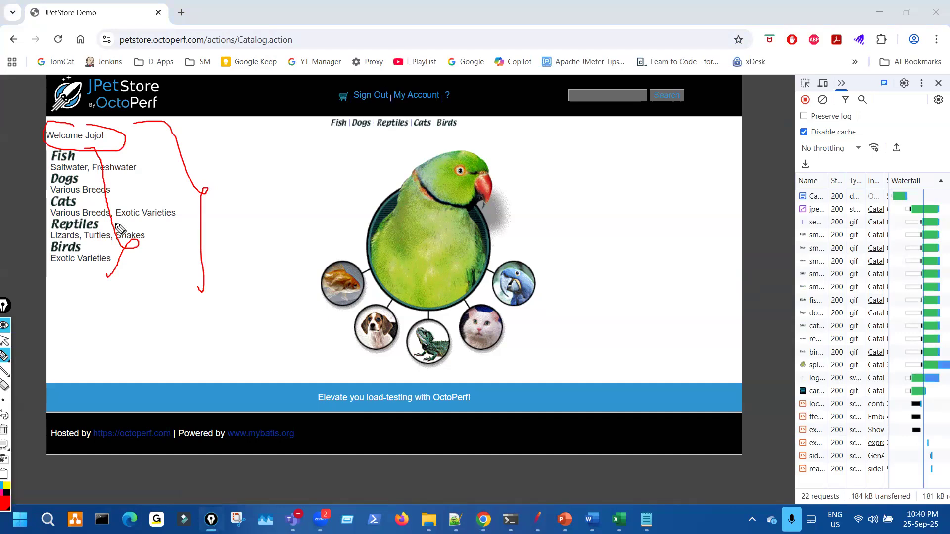
key(ctrl+shift+7)
key(ctrl+shift+2)
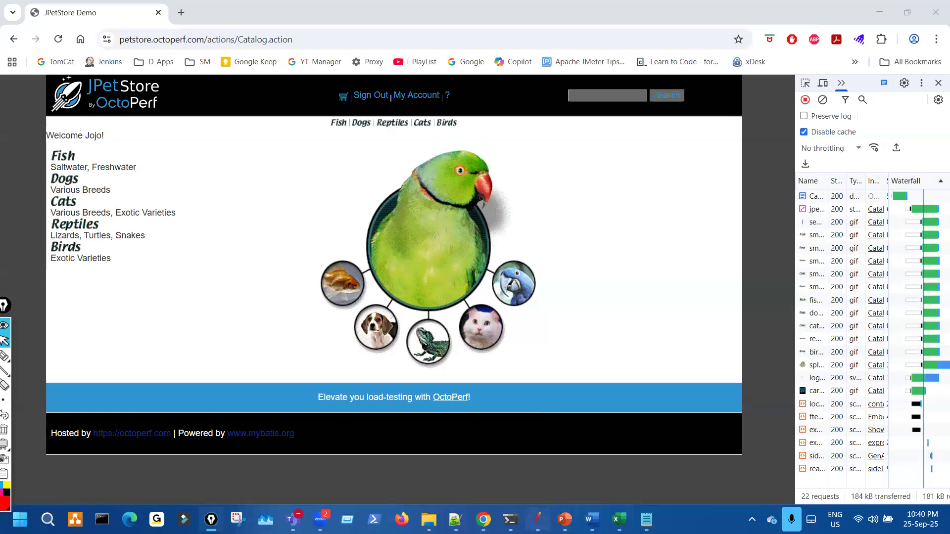
Switch to the PowerPoint slides and review the non-conventional dynamic values examples, highlighting that they generally show up in the application UI.
mouse_move(565, 519)
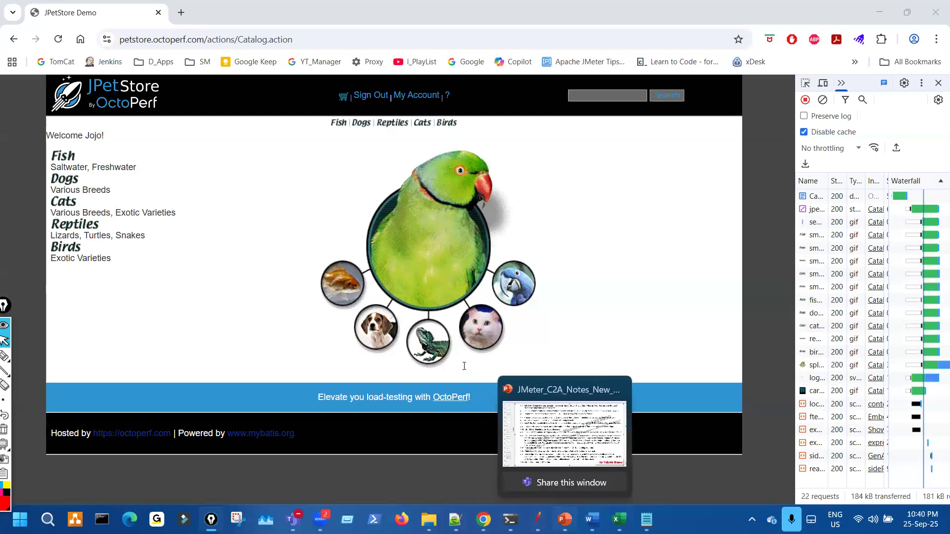
scroll(464, 368, up, 5)
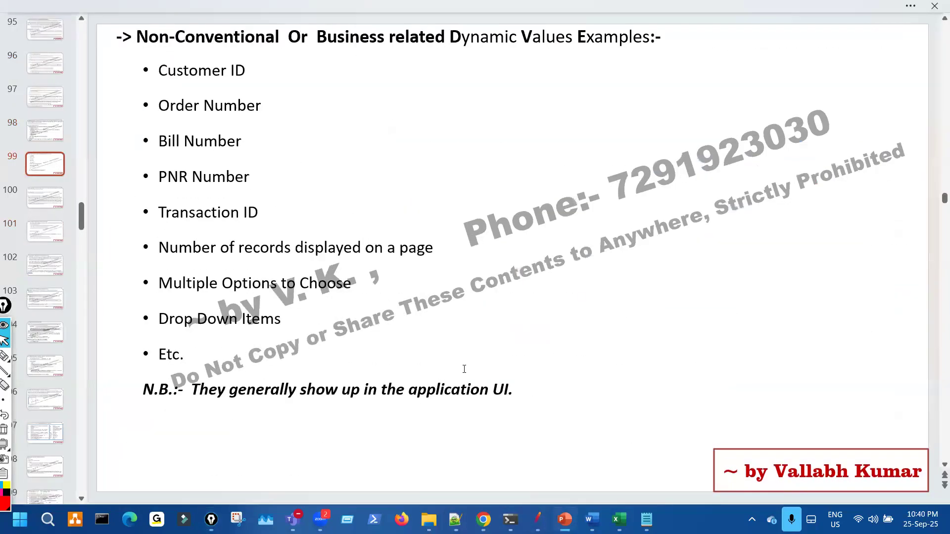
scroll(464, 369, down, 2)
scroll(293, 127, up, 2)
drag(399, 388, 229, 389)
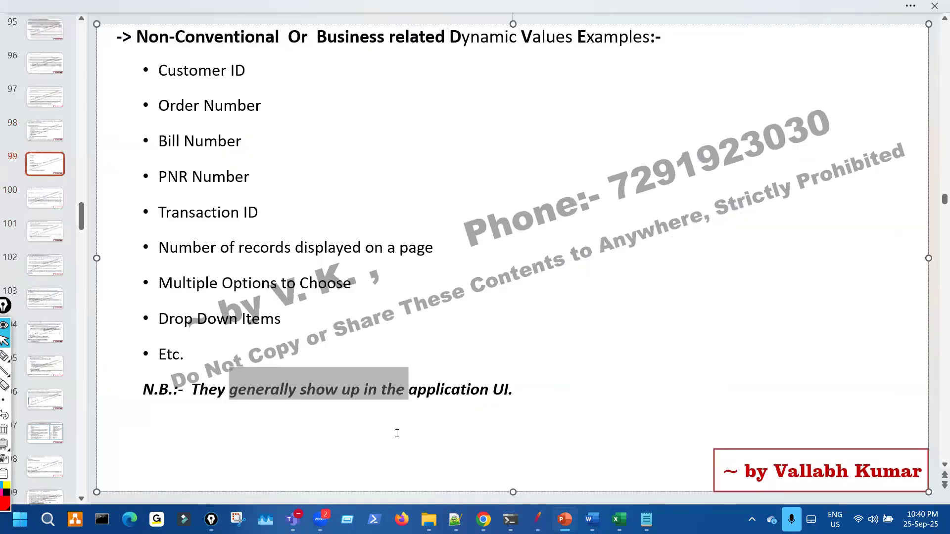
click(396, 434)
Go to the Doing Correlation in JMeter Script slide and highlight the tip about properly understanding that business flow or scenario.
scroll(396, 434, down, 1)
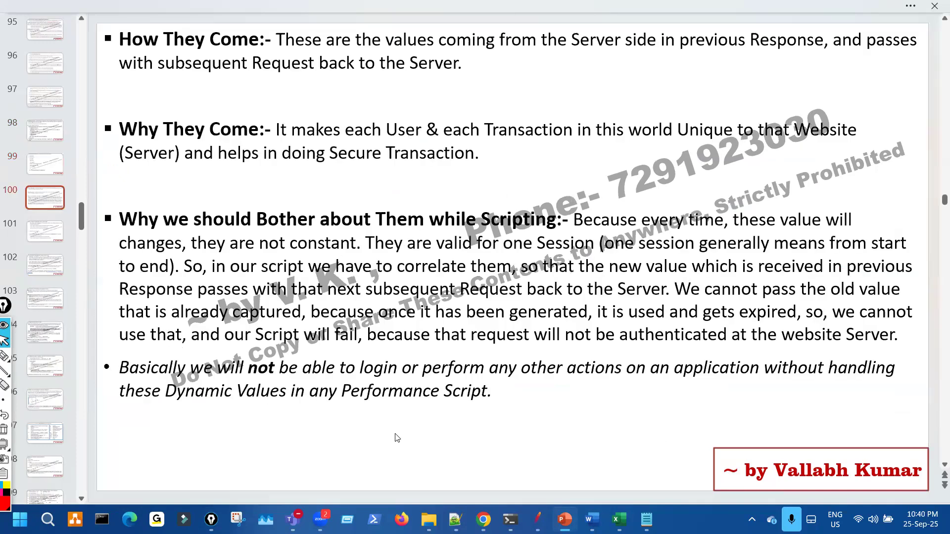
scroll(396, 434, down, 1)
scroll(396, 433, down, 3)
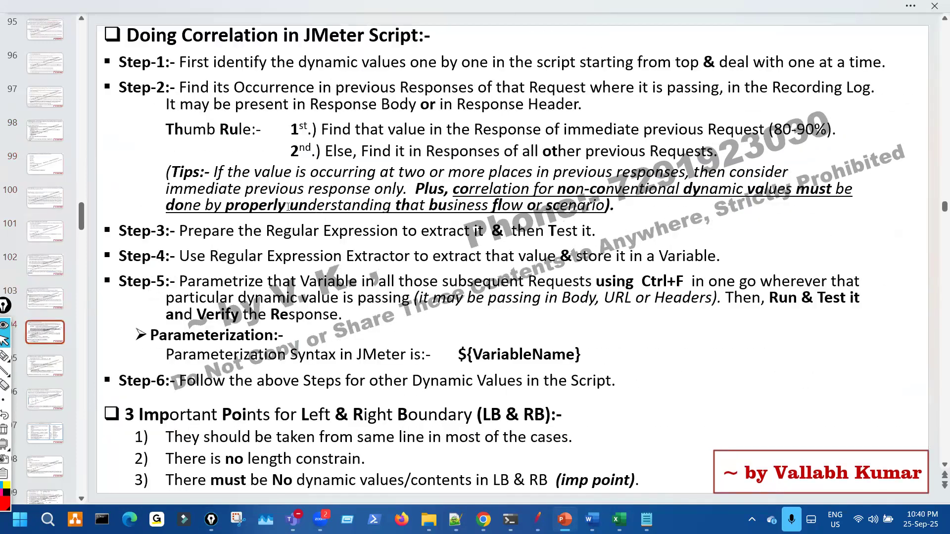
drag(226, 204, 605, 204)
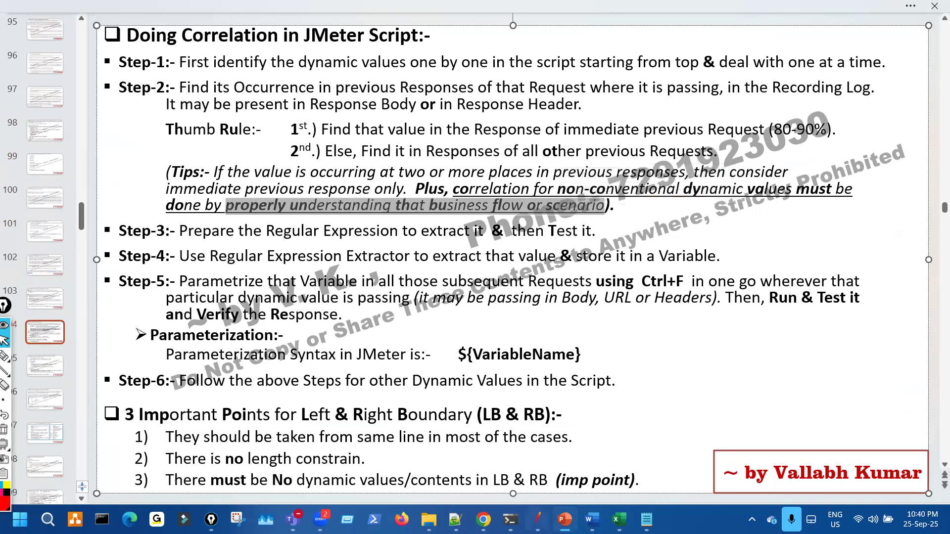
Switch to Chrome, bracket the pet category list in red pen, and draw arrows pointing towards the list.
key(alt+Tab)
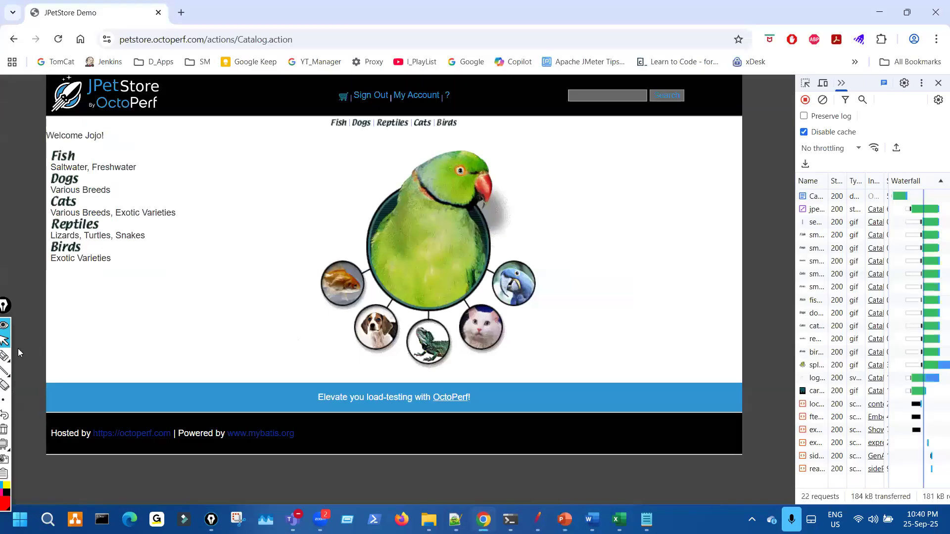
click(6, 356)
mouse_move(98, 142)
mouse_down()
mouse_move(133, 220)
mouse_move(190, 229)
mouse_move(136, 280)
mouse_up()
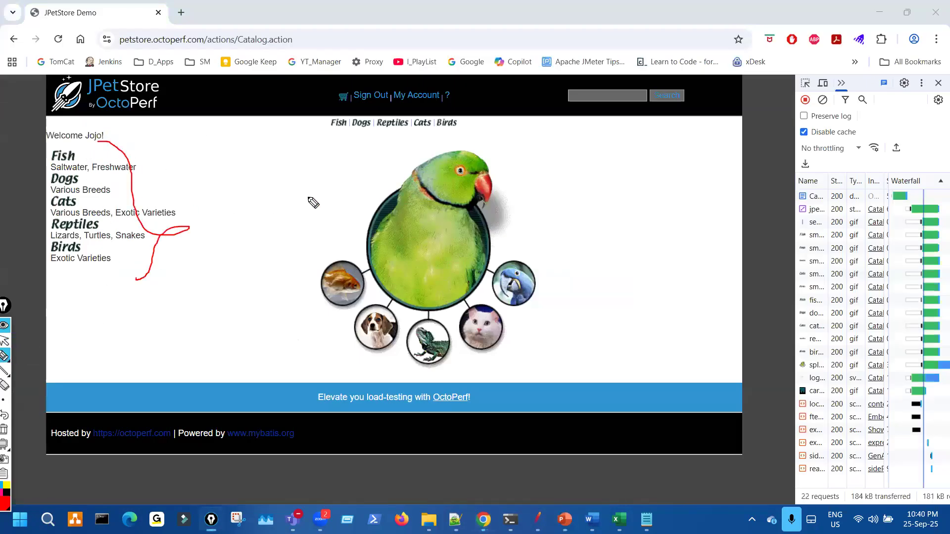
drag(127, 151, 129, 188)
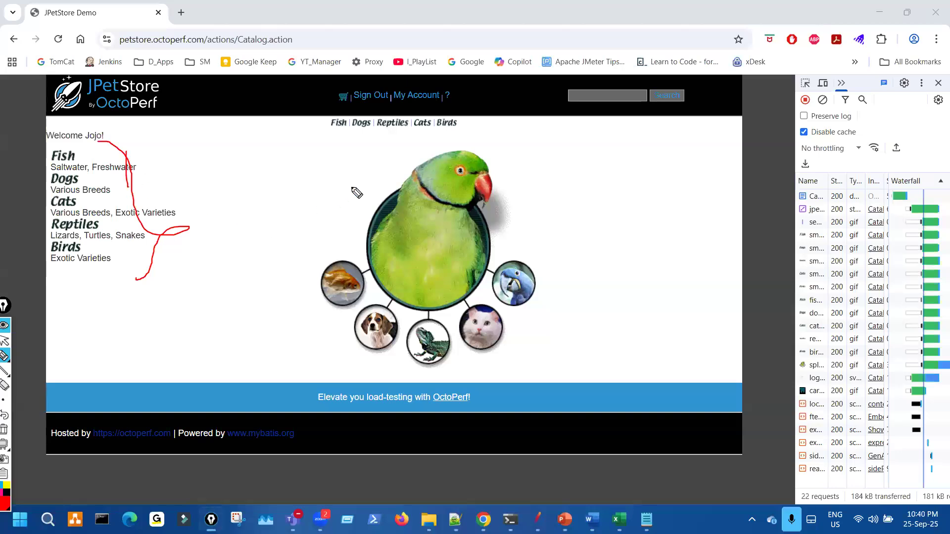
drag(351, 188, 248, 258)
mouse_move(685, 236)
mouse_down()
mouse_move(572, 242)
mouse_move(600, 256)
mouse_up()
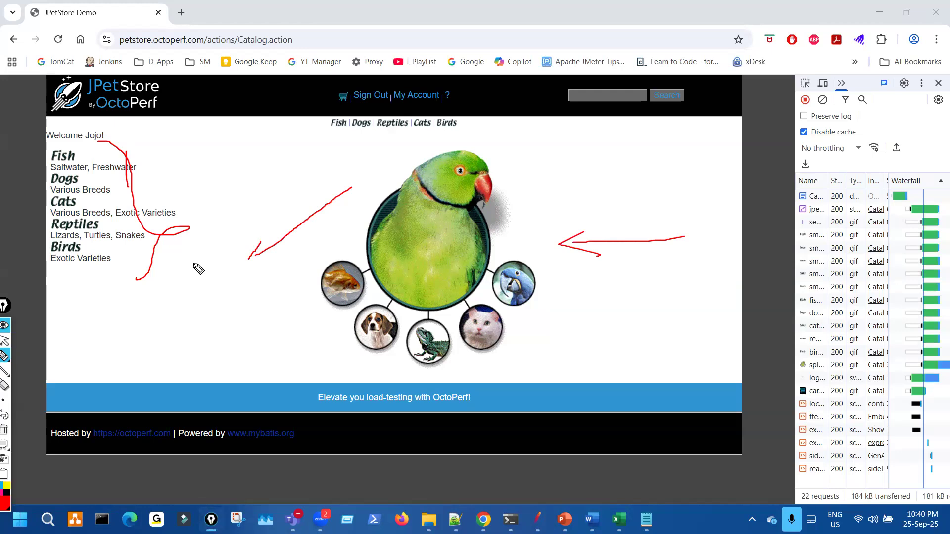
Handwrite red notes beside the category list, box the one over the parrot image, and add a label at the page's far edge.
drag(172, 278, 159, 301)
mouse_move(193, 282)
mouse_down()
mouse_move(209, 295)
mouse_move(265, 281)
mouse_move(267, 288)
mouse_up()
drag(286, 213, 309, 271)
drag(303, 234, 309, 272)
drag(275, 206, 345, 296)
mouse_move(391, 201)
mouse_down()
mouse_move(289, 209)
mouse_move(354, 244)
mouse_move(364, 231)
mouse_up()
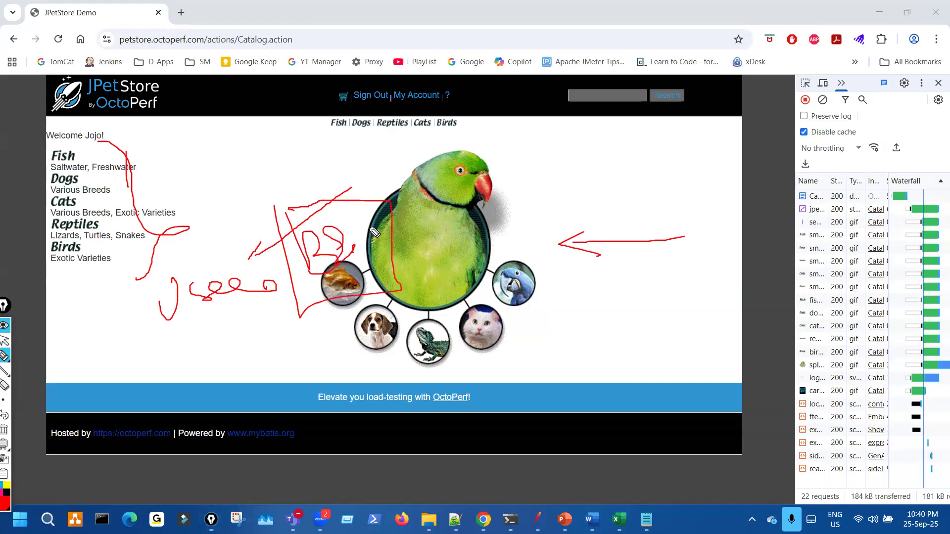
mouse_move(711, 214)
mouse_down()
mouse_move(737, 241)
mouse_move(749, 227)
mouse_up()
drag(723, 188, 731, 210)
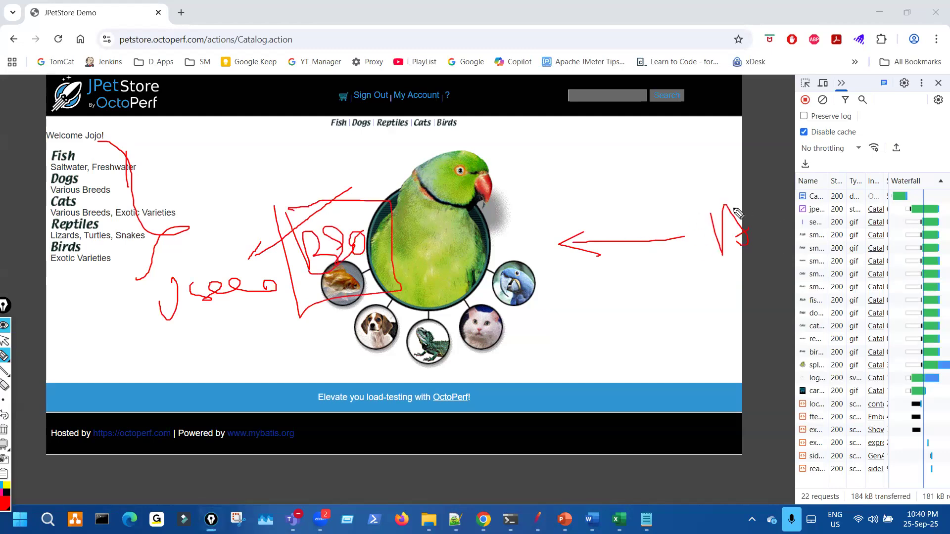
Draw incoming and outgoing arrows across the page, circle the pet categories, and clear all the pen marks.
mouse_move(622, 251)
mouse_down()
mouse_move(403, 264)
mouse_move(413, 271)
mouse_up()
mouse_move(70, 151)
mouse_down()
mouse_move(121, 195)
mouse_move(99, 179)
mouse_up()
mouse_move(434, 364)
mouse_down()
mouse_move(648, 372)
mouse_move(628, 387)
mouse_up()
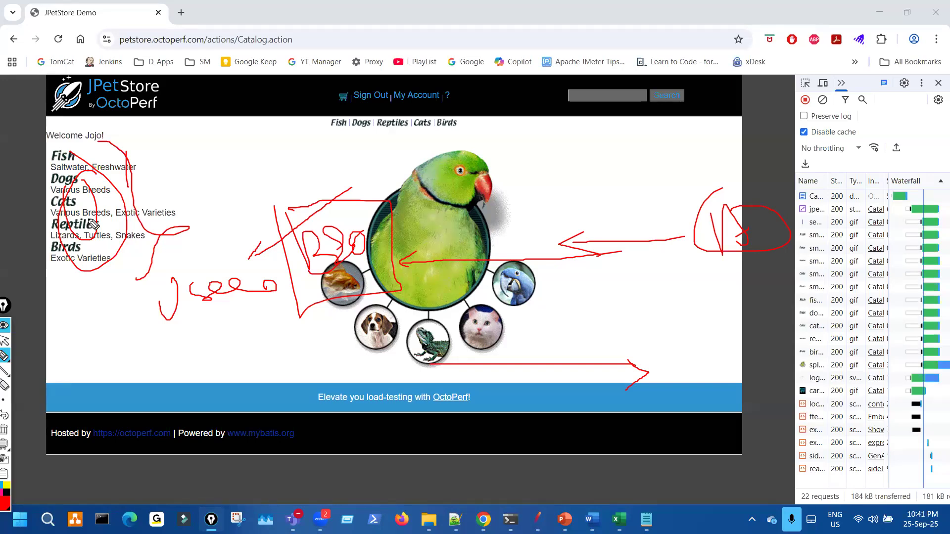
key(ctrl+shift+7)
key(ctrl+shift+2)
Open the Fish category, mark its categoryId value in the URL with request and response arrows, and clear the marks.
click(71, 156)
key(ctrl+shift+3)
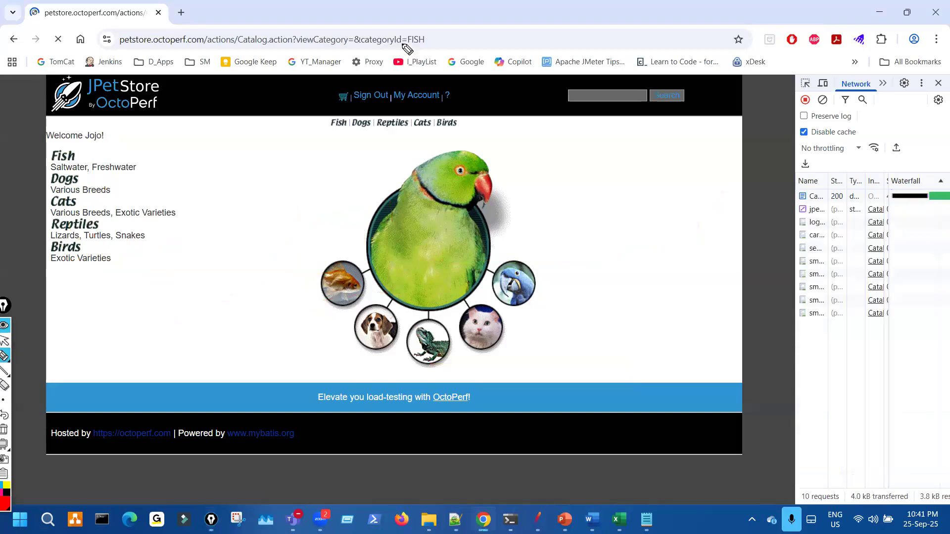
drag(409, 21, 418, 27)
drag(479, 127, 609, 129)
drag(602, 119, 628, 144)
mouse_move(706, 200)
mouse_down()
mouse_move(472, 208)
mouse_move(460, 224)
mouse_up()
drag(352, 160, 320, 180)
key(ctrl+shift+7)
key(ctrl+shift+2)
Return to the catalog, open the Dogs category, and mark its categoryId value in the URL with request and response arrows before clearing them.
click(13, 40)
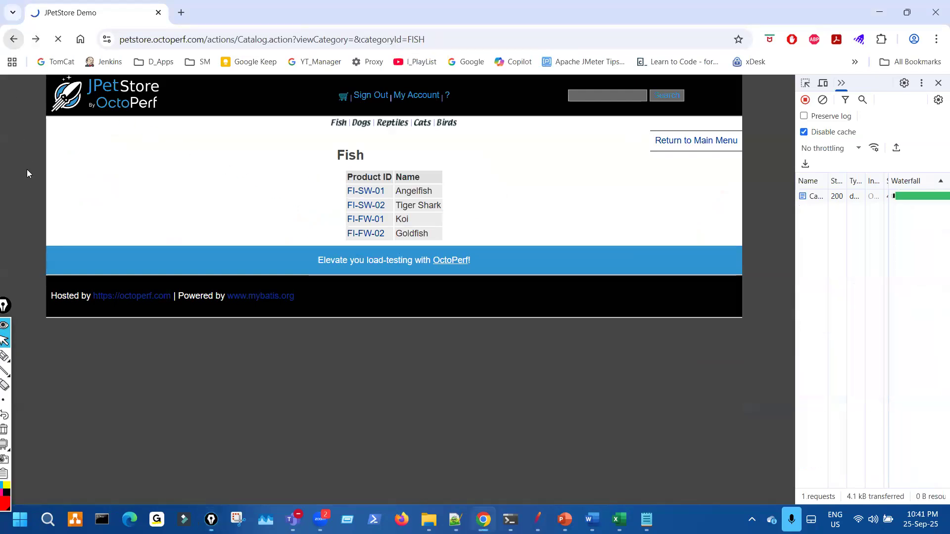
click(66, 178)
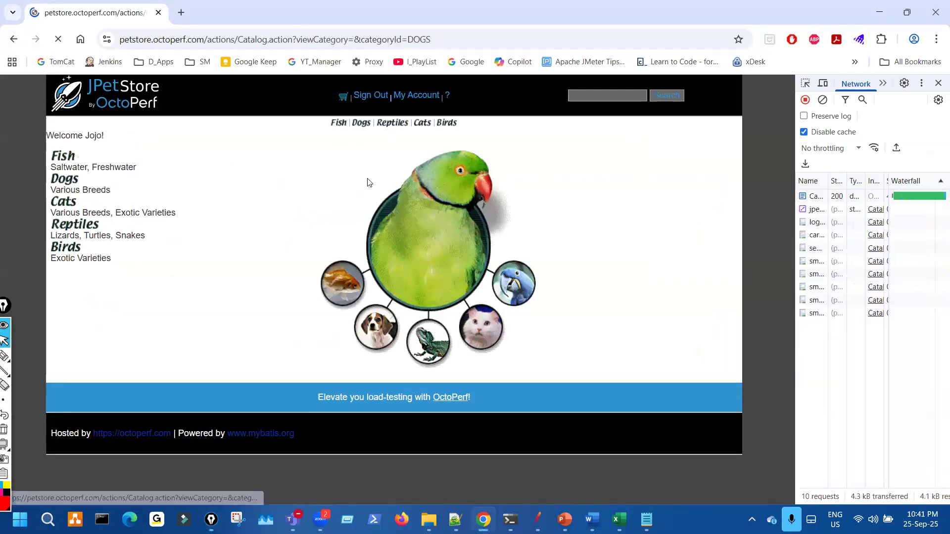
key(ctrl+shift+3)
mouse_move(403, 27)
mouse_down()
mouse_move(429, 58)
mouse_move(393, 34)
mouse_up()
drag(360, 119, 523, 118)
drag(507, 104, 508, 129)
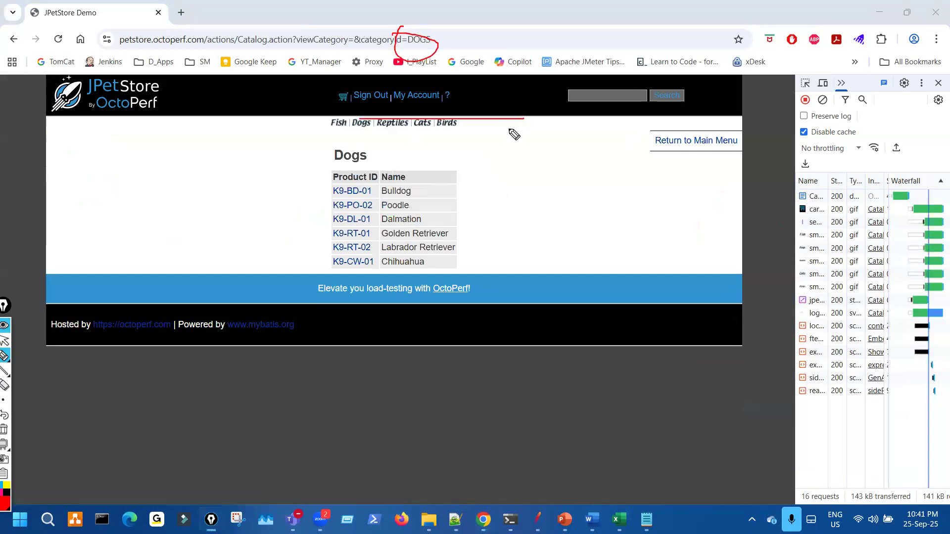
mouse_move(627, 201)
mouse_down()
mouse_move(520, 202)
mouse_move(541, 216)
mouse_up()
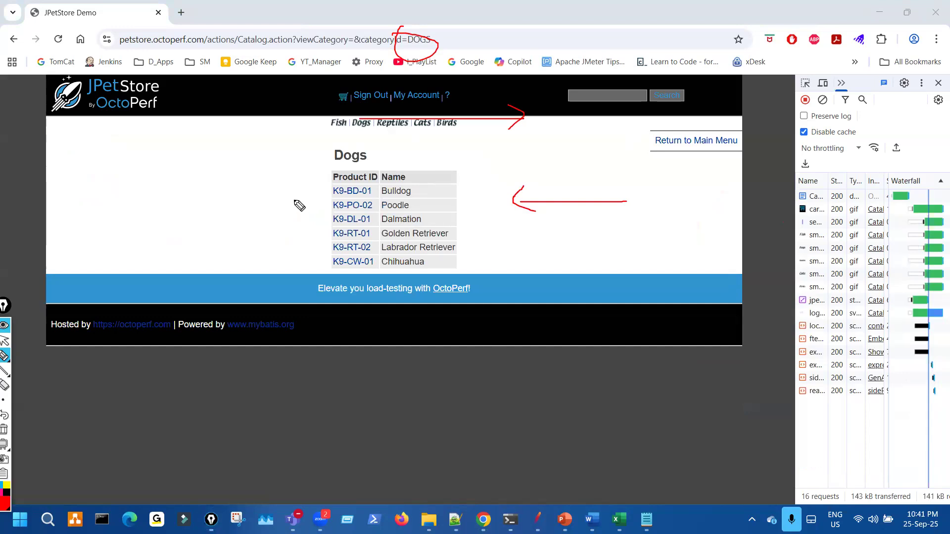
drag(297, 189, 305, 290)
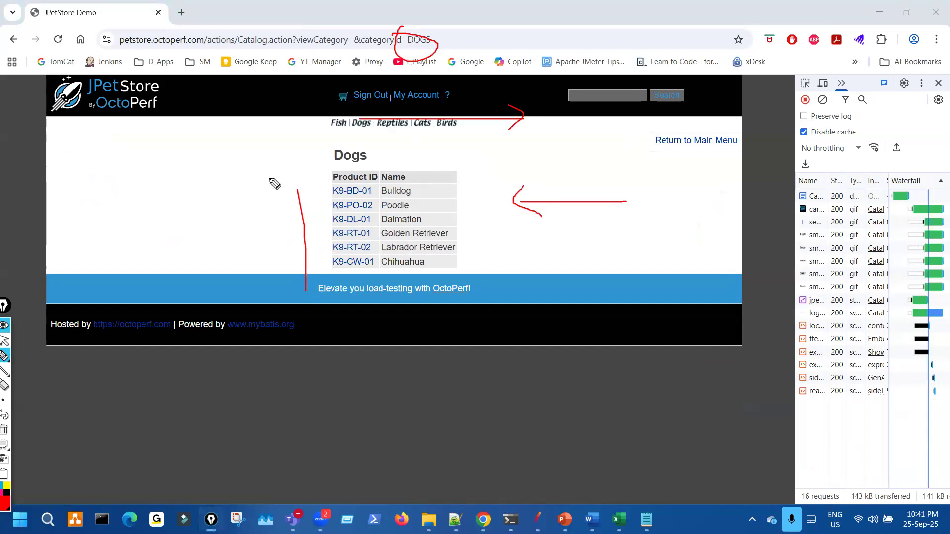
key(Escape)
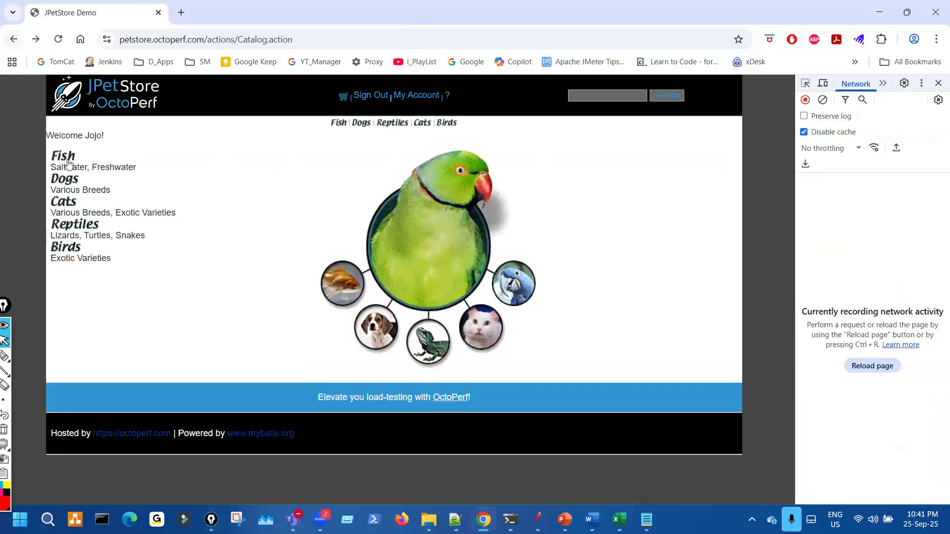
Open the Fish and Reptiles categories in turn to compare their pages, returning to the catalog after each.
click(64, 158)
click(13, 39)
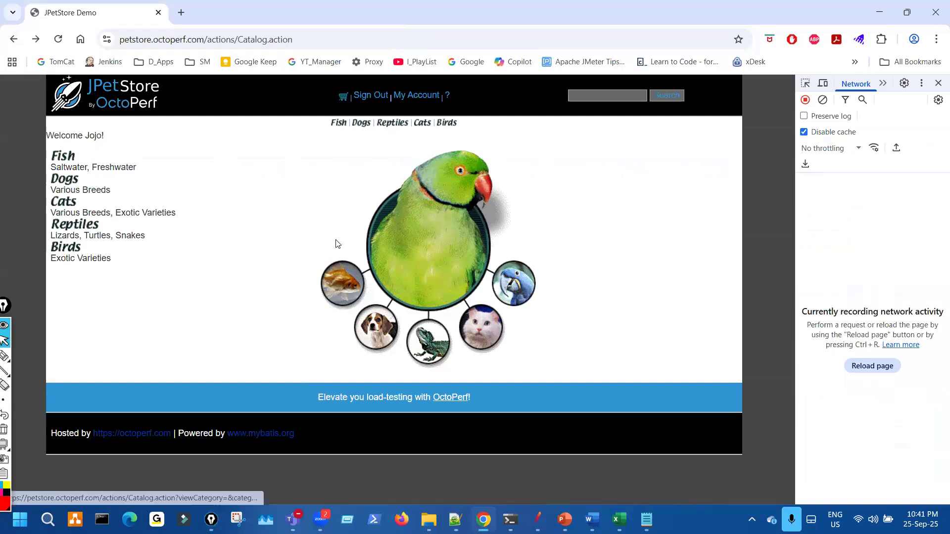
click(75, 227)
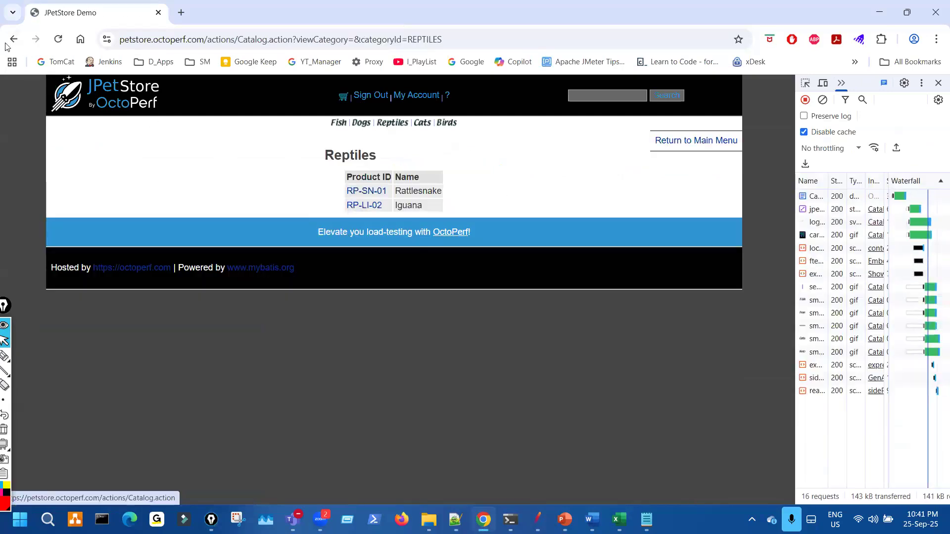
click(13, 40)
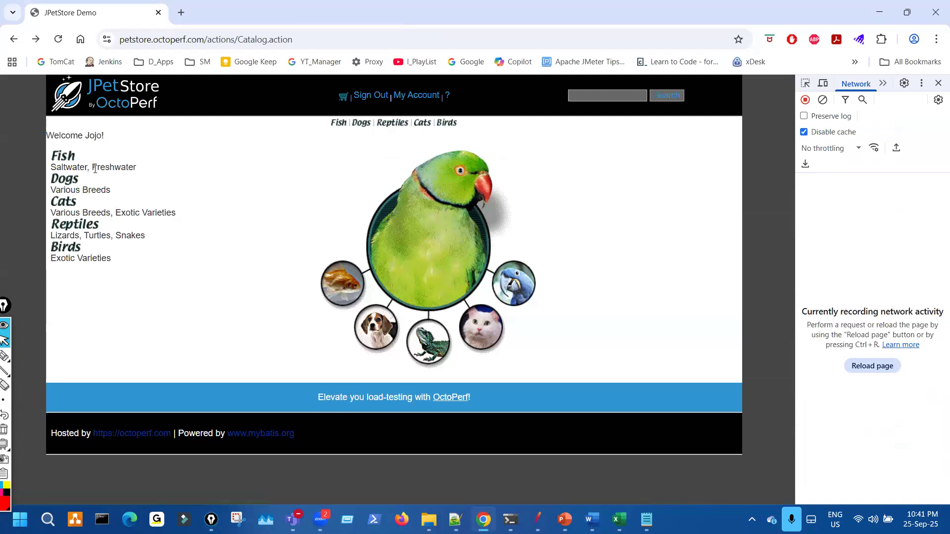
Circle the pet category list, draw one arrow towards it and one away from it, and clear the marks.
mouse_move(99, 145)
mouse_down()
mouse_move(142, 202)
mouse_move(55, 157)
mouse_up()
mouse_move(395, 237)
mouse_down()
mouse_move(247, 244)
mouse_move(272, 268)
mouse_up()
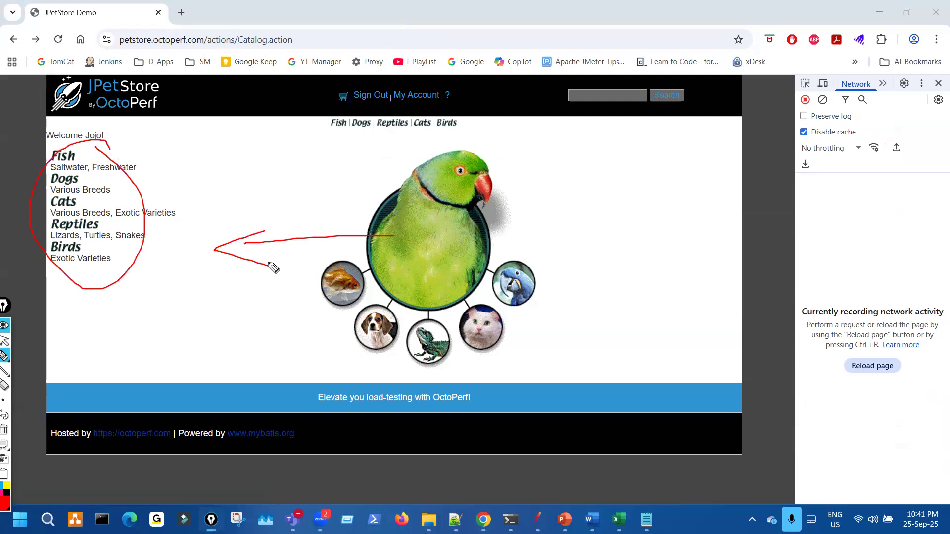
mouse_move(122, 188)
mouse_down()
mouse_move(125, 241)
mouse_move(121, 173)
mouse_up()
mouse_move(199, 326)
mouse_down()
mouse_move(618, 334)
mouse_move(613, 346)
mouse_up()
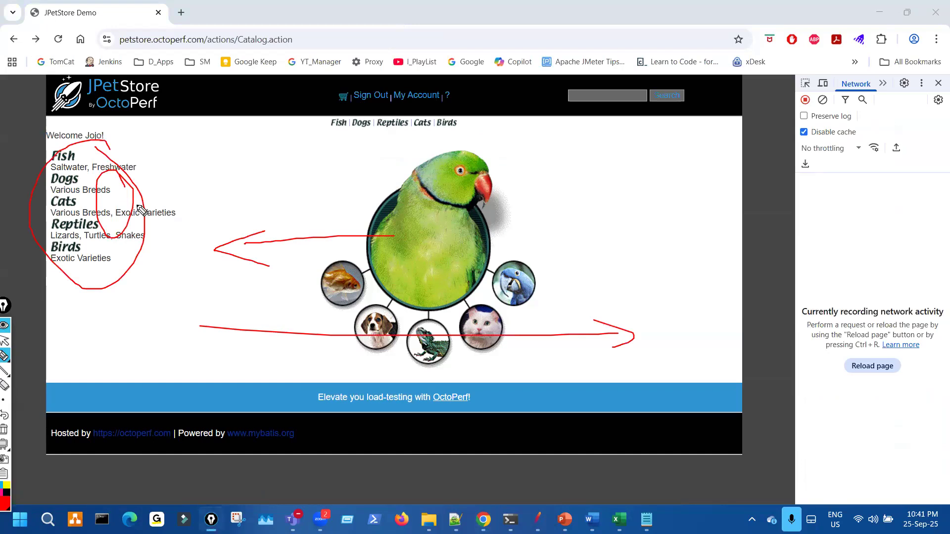
key(ctrl+shift+7)
Circle the pet categories repeatedly, handwrite a short note below them with a line to the fish image, and clear the drawing.
drag(74, 149, 140, 201)
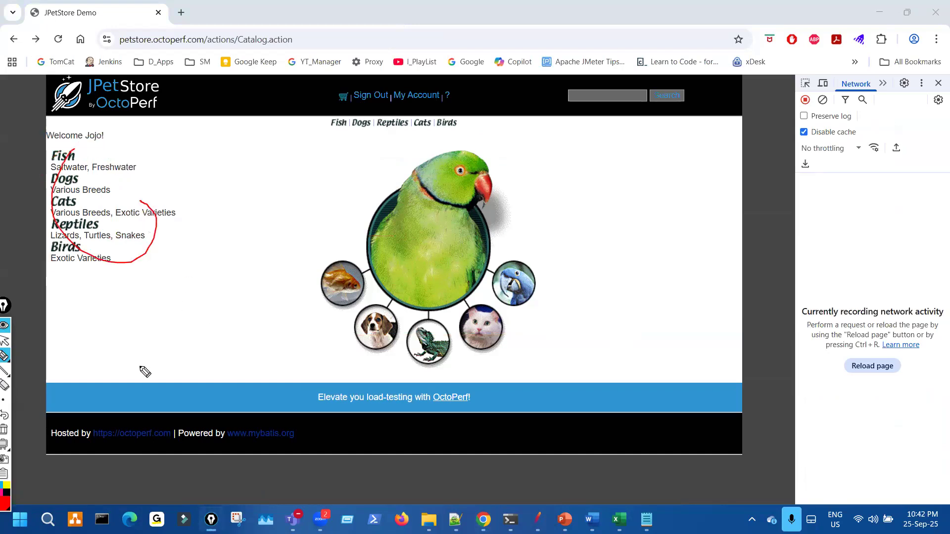
drag(147, 346, 208, 322)
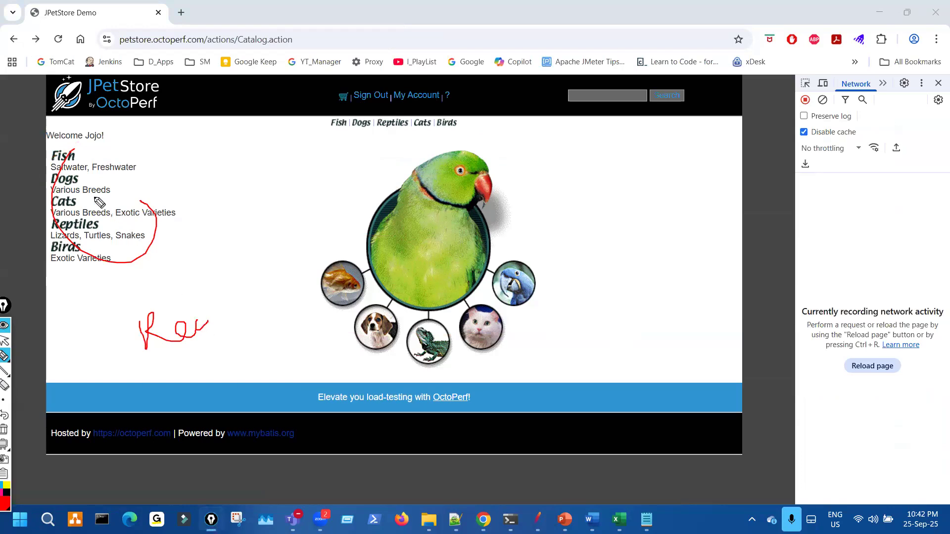
drag(76, 163, 100, 278)
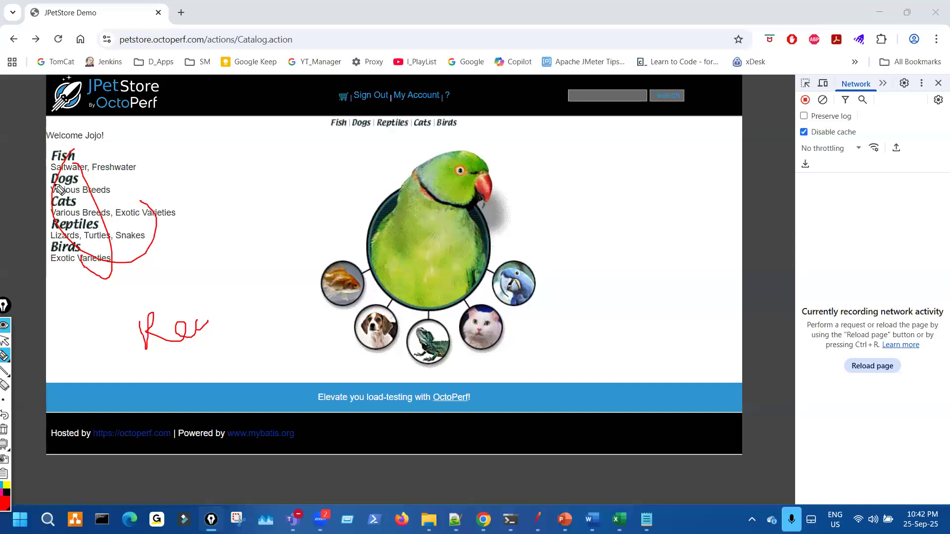
drag(70, 146, 78, 225)
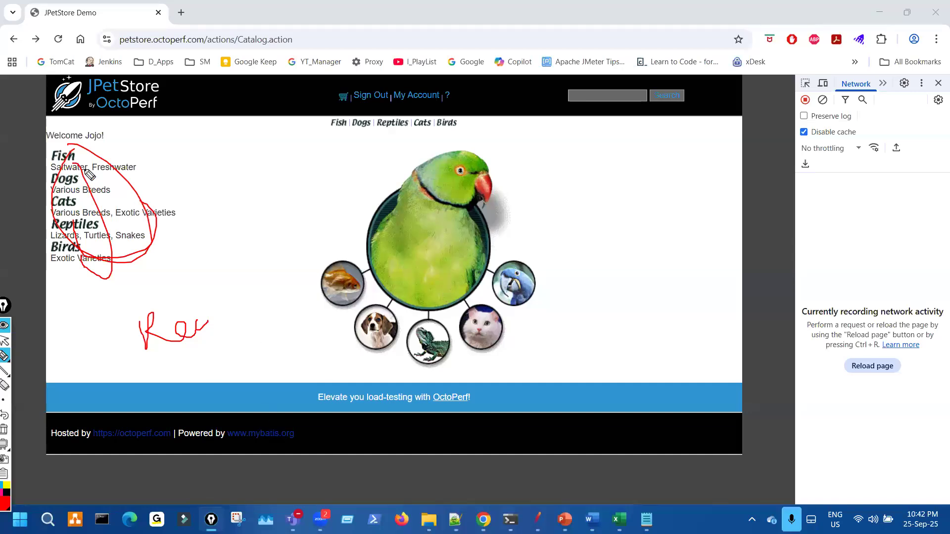
mouse_move(92, 169)
mouse_down()
mouse_move(72, 257)
mouse_move(117, 231)
mouse_move(55, 171)
mouse_move(95, 214)
mouse_up()
drag(219, 289, 361, 280)
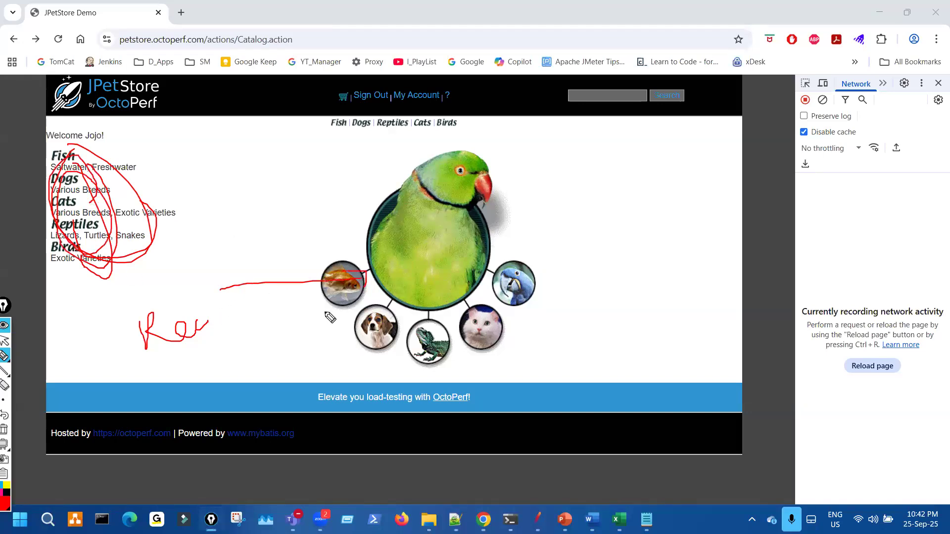
key(ctrl+shift+7)
key(ctrl+shift+2)
Open the Fish category from its picture, mark the categoryId part of the URL, and clear the mark.
click(347, 269)
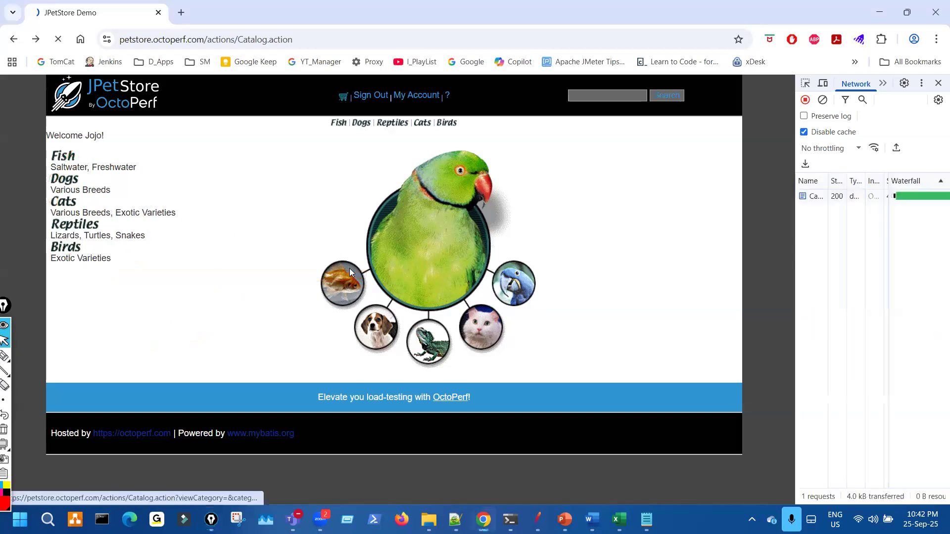
key(ctrl+shift+3)
drag(392, 60, 415, 68)
key(ctrl+shift+7)
key(ctrl+shift+2)
Switch to JMeter, circle the FISH value of the categoryId parameter in the PS05_Select_Pet request, and clear the circle.
key(alt+Tab)
key(ctrl+shift+3)
mouse_move(441, 311)
mouse_down()
mouse_move(421, 331)
mouse_move(450, 339)
mouse_move(445, 315)
mouse_up()
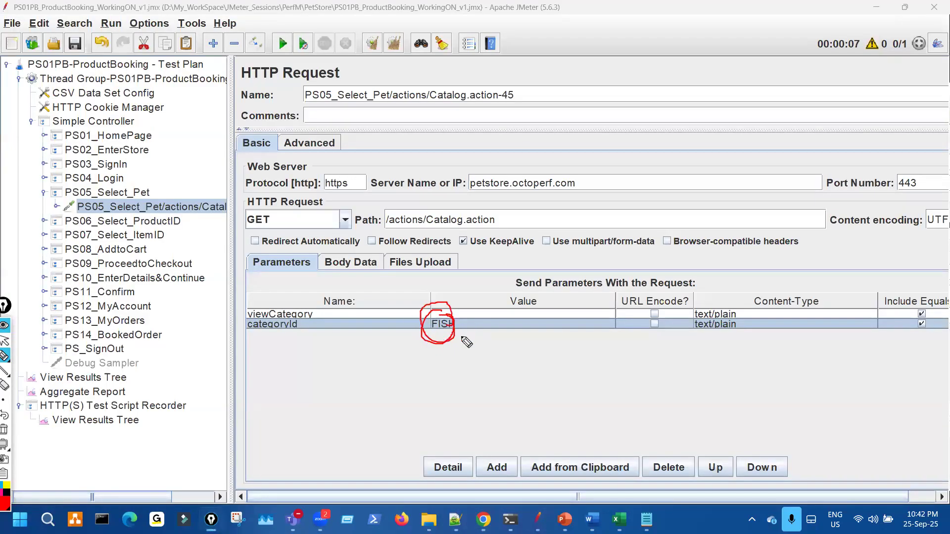
key(ctrl+shift+7)
key(ctrl+shift+2)
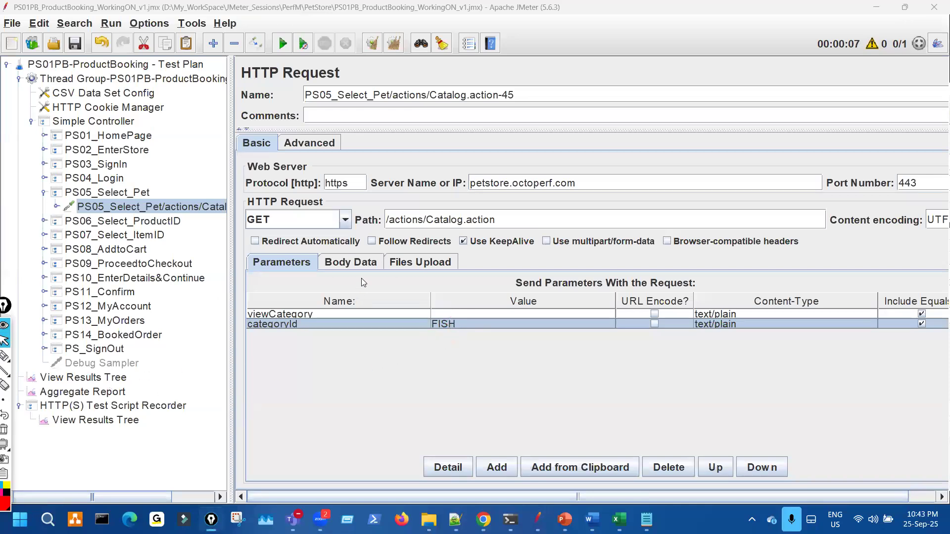
Show the PS05_Select_Pet request body in the View Results Tree, circle the FISH value of categoryId, and clear the marks.
click(83, 378)
click(358, 262)
click(586, 147)
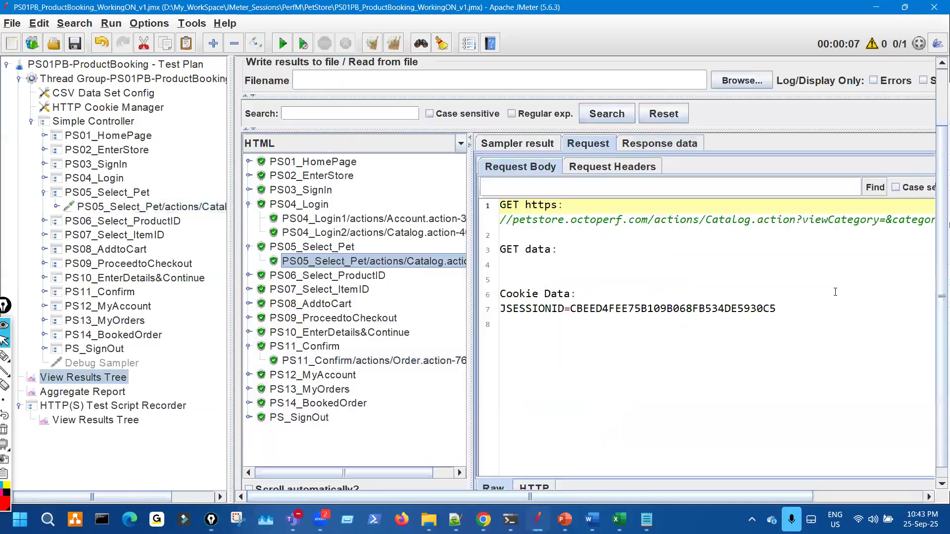
drag(185, 185, 182, 185)
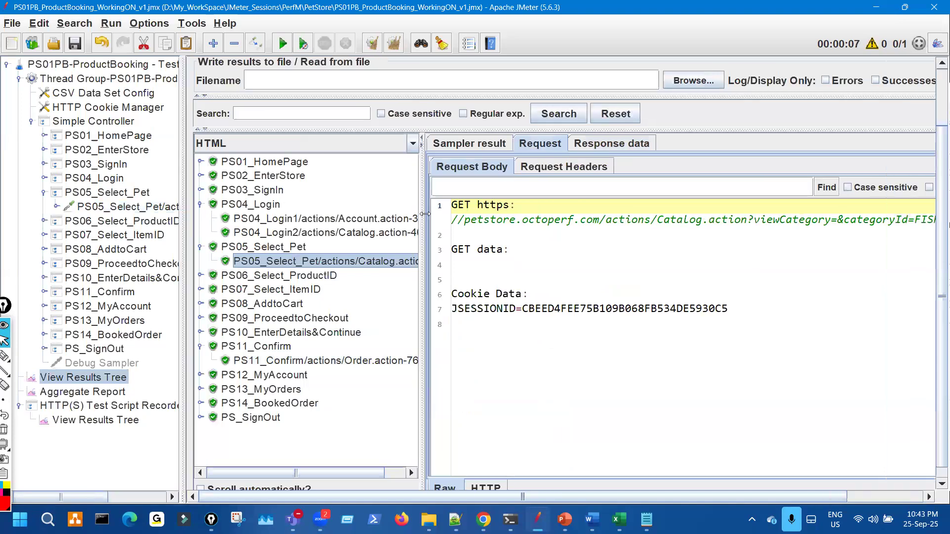
key(ctrl+shift+3)
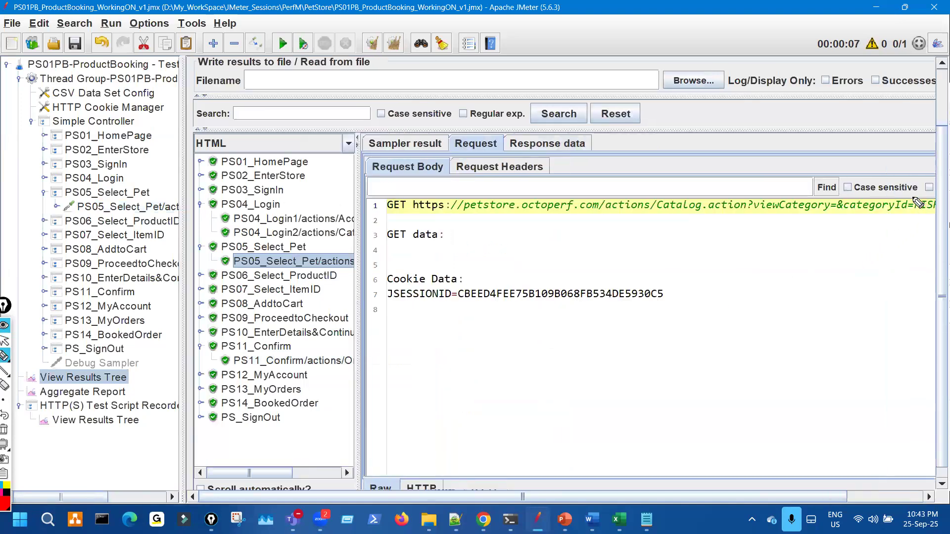
drag(919, 196, 925, 186)
drag(894, 232, 852, 266)
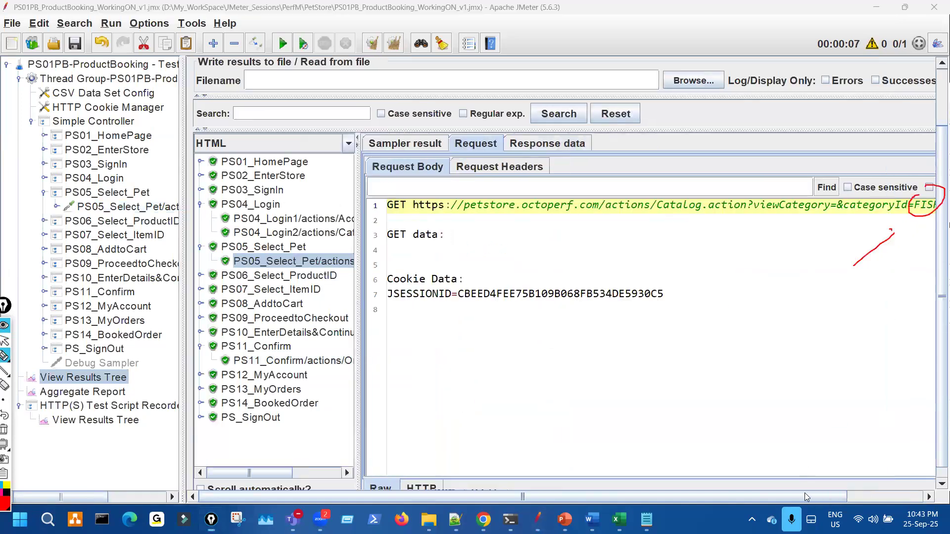
key(ctrl+shift+2)
drag(806, 496, 828, 491)
key(ctrl+shift+7)
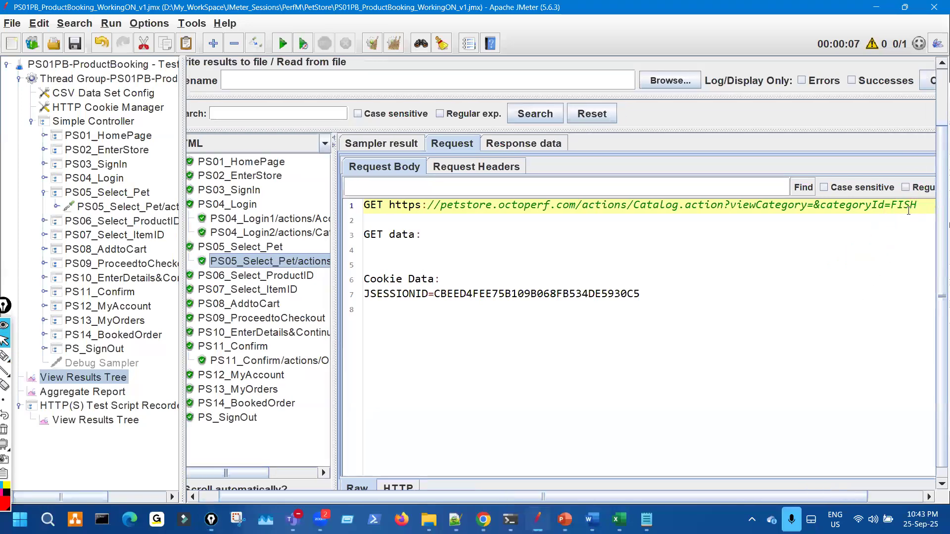
Circle FISH in the request URL, underline part of the address, add an arrow and handwritten letters below, and clear everything.
key(ctrl+shift+3)
mouse_move(903, 192)
mouse_down()
mouse_move(890, 212)
mouse_move(874, 194)
mouse_up()
drag(501, 218, 626, 217)
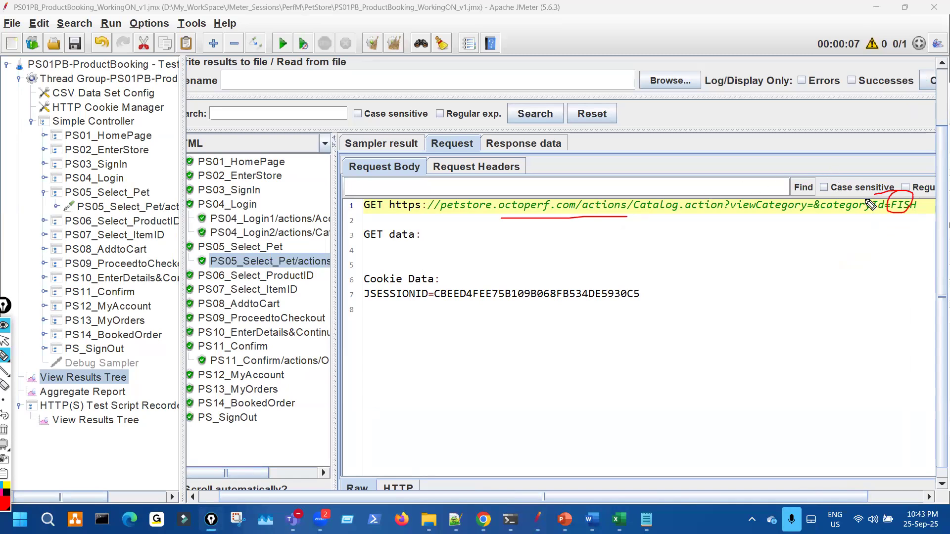
drag(854, 256, 881, 229)
mouse_move(791, 311)
mouse_down()
mouse_move(800, 315)
mouse_move(783, 347)
mouse_up()
drag(835, 308, 841, 308)
drag(877, 293, 861, 338)
mouse_move(821, 380)
mouse_down()
mouse_move(822, 425)
mouse_move(816, 413)
mouse_up()
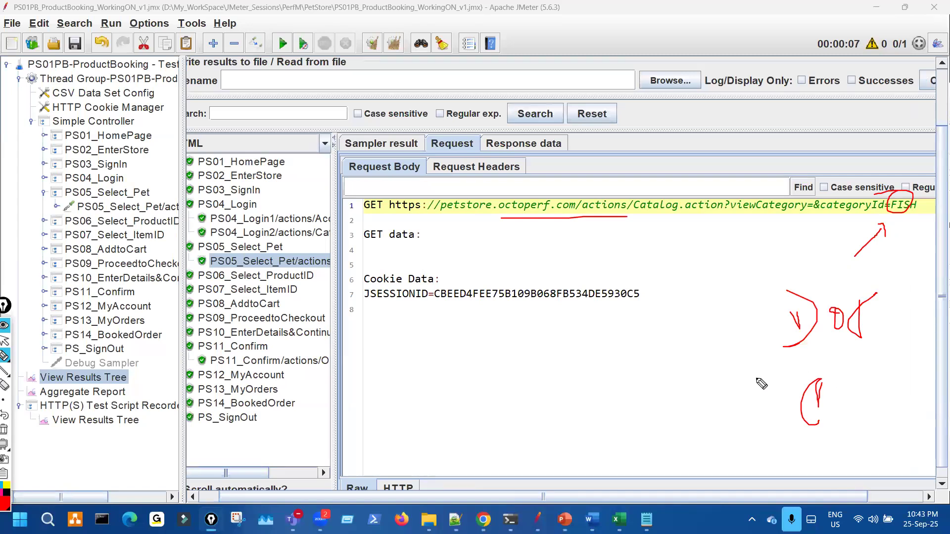
key(Escape)
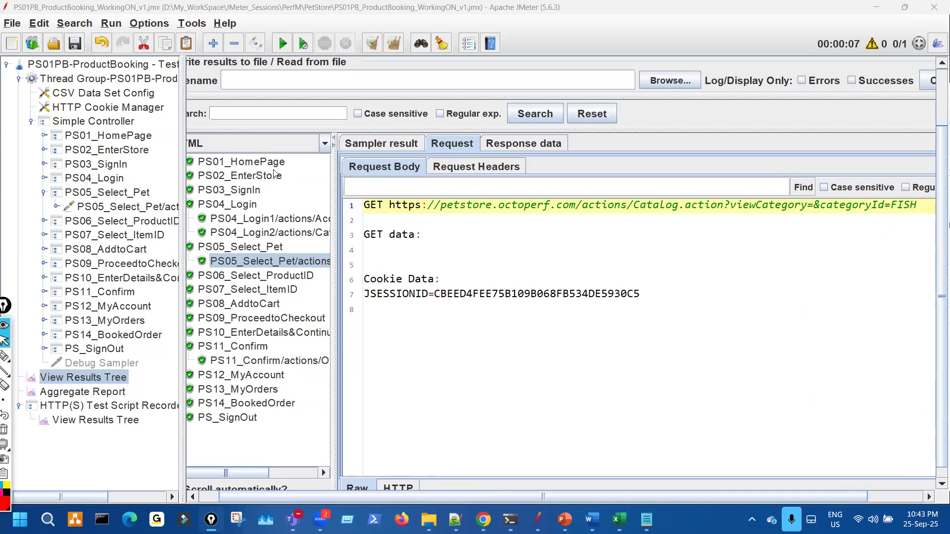
Open the PS05_Select_Pet sampler in the test plan, circle the FISH value of categoryId, and clear the circle.
drag(183, 173, 276, 170)
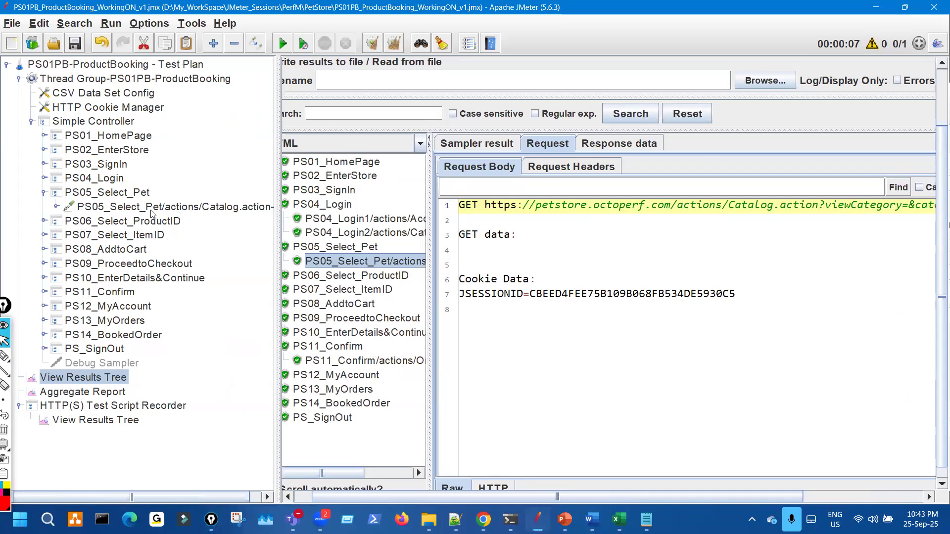
click(203, 210)
mouse_move(484, 312)
mouse_down()
mouse_move(495, 354)
mouse_move(470, 313)
mouse_up()
key(Escape)
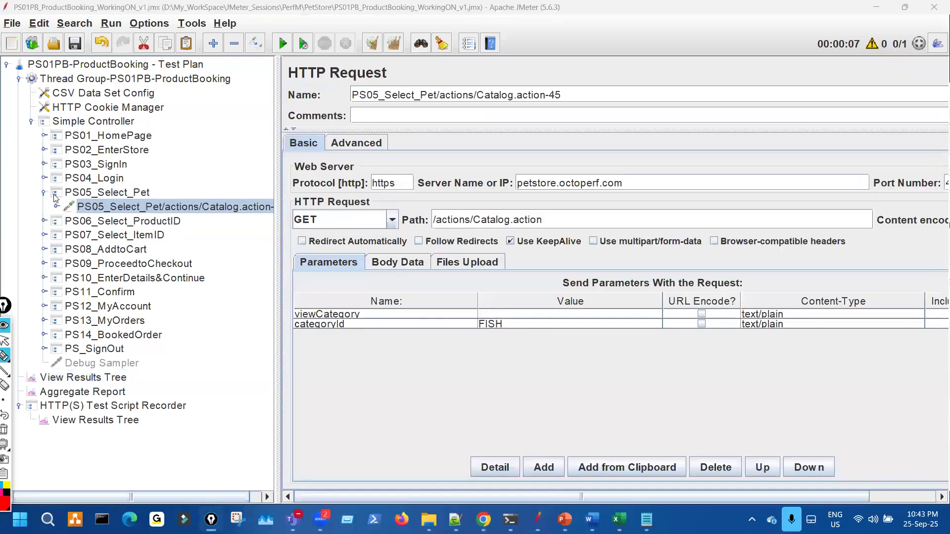
Expand PS04_Login in the test plan and widen the tree to show the full request names.
drag(275, 160, 316, 152)
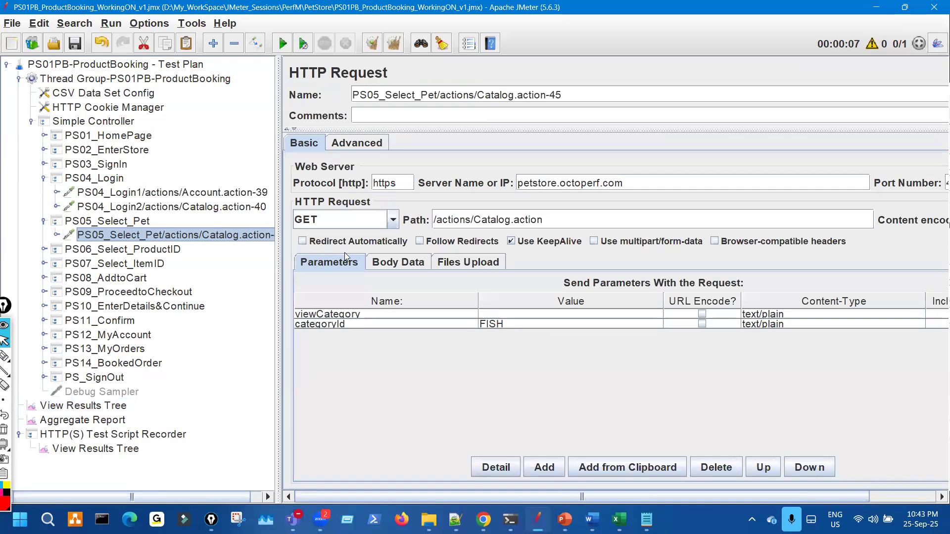
key(ctrl+shift+3)
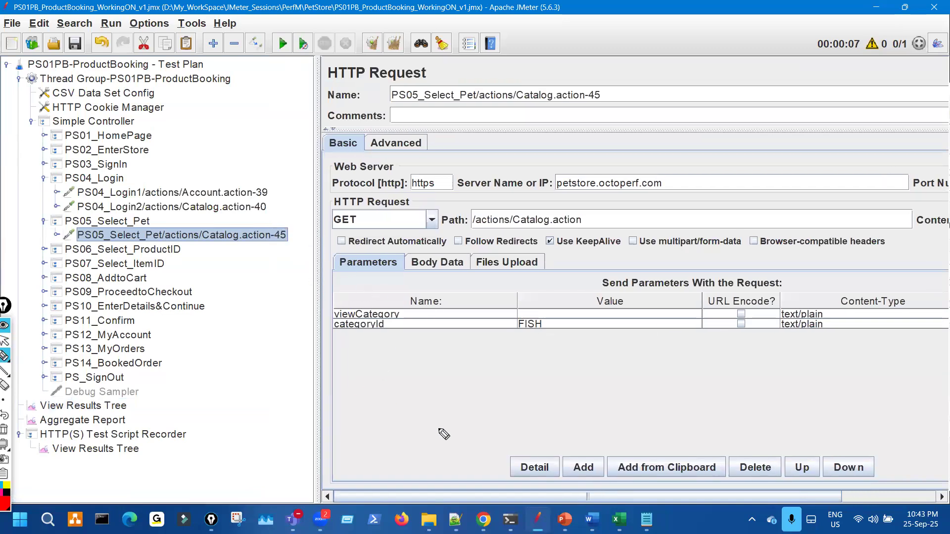
key(ctrl+shift+2)
Switch to the browser, reopen the PetStore home page from its base address petstore.octoperf.com, and enter the store.
key(alt+Tab)
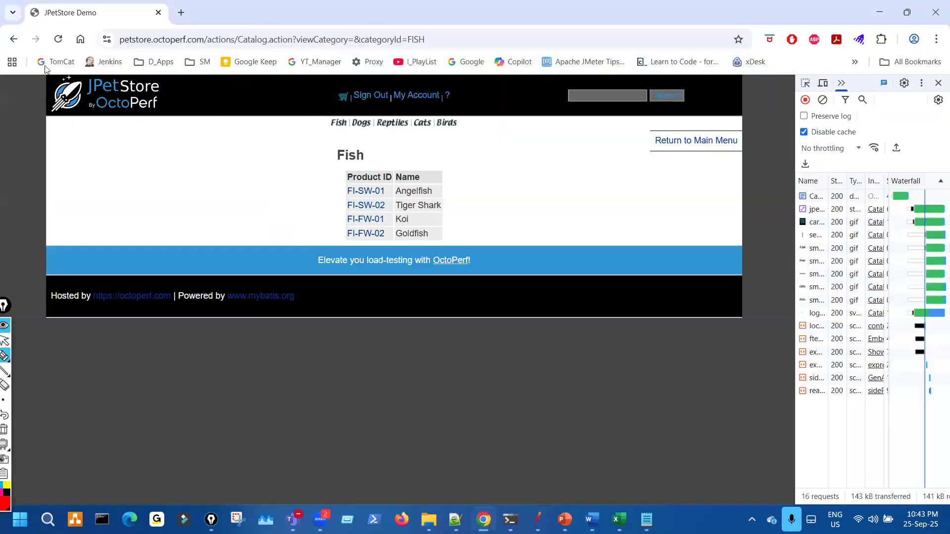
click(13, 39)
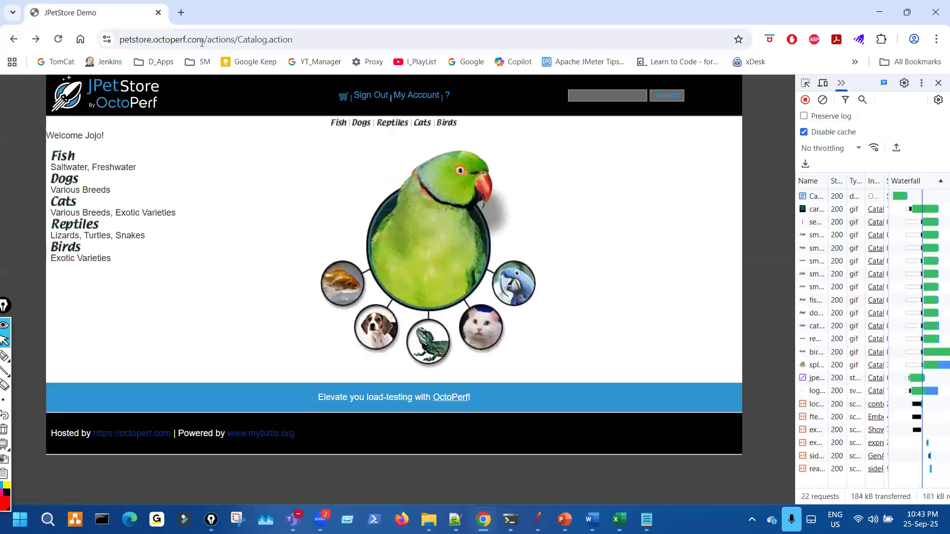
drag(233, 39, 346, 40)
key(BackSpace)
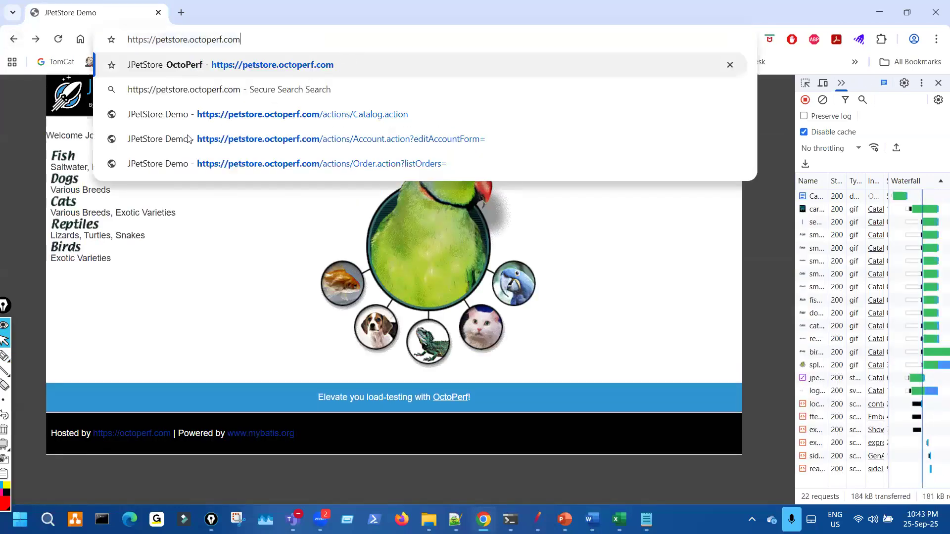
key(Return)
click(85, 123)
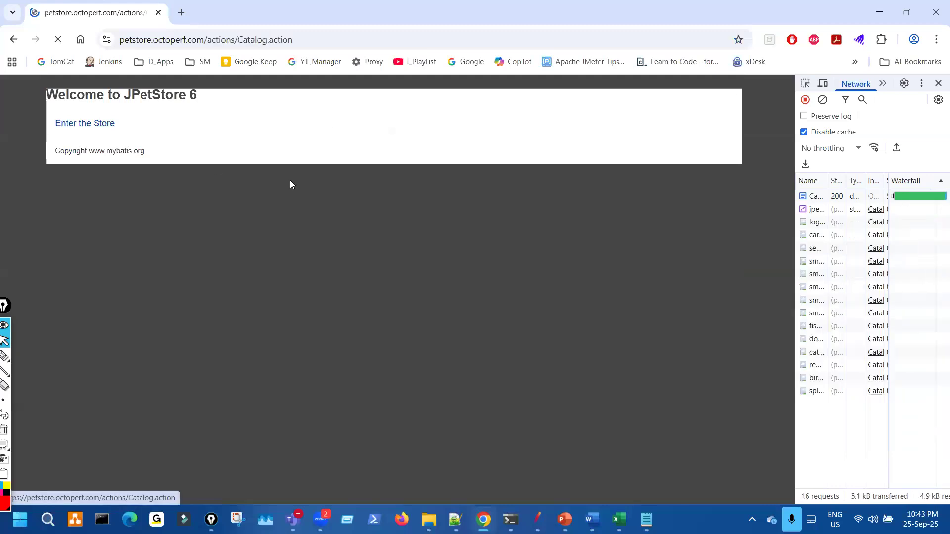
Circle the Sign Out link on the store page and draw lines and arrows beside the parrot picture.
key(ctrl+shift+3)
drag(394, 79, 404, 102)
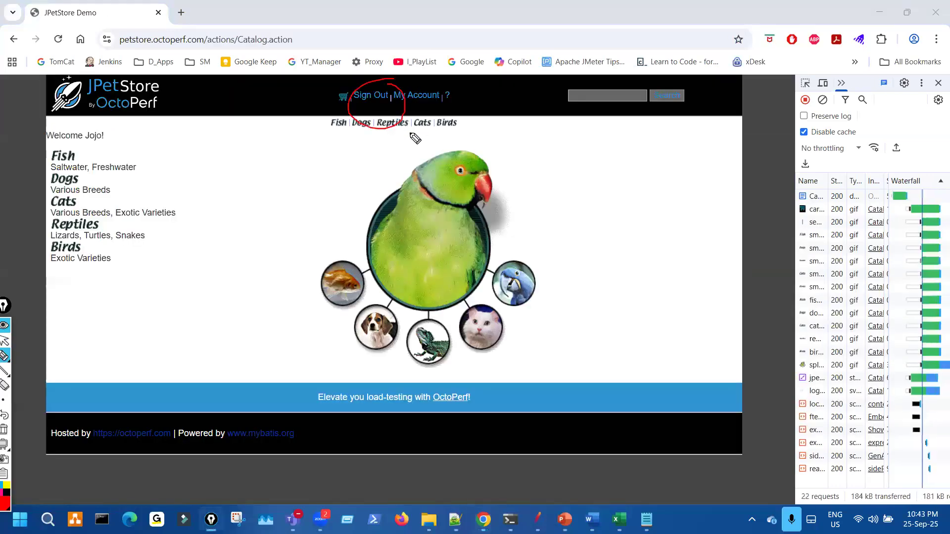
mouse_move(399, 153)
mouse_down()
mouse_move(504, 205)
mouse_move(466, 181)
mouse_up()
drag(589, 186, 637, 159)
drag(556, 232, 614, 218)
drag(600, 267, 656, 249)
drag(613, 217, 606, 243)
drag(651, 237, 651, 264)
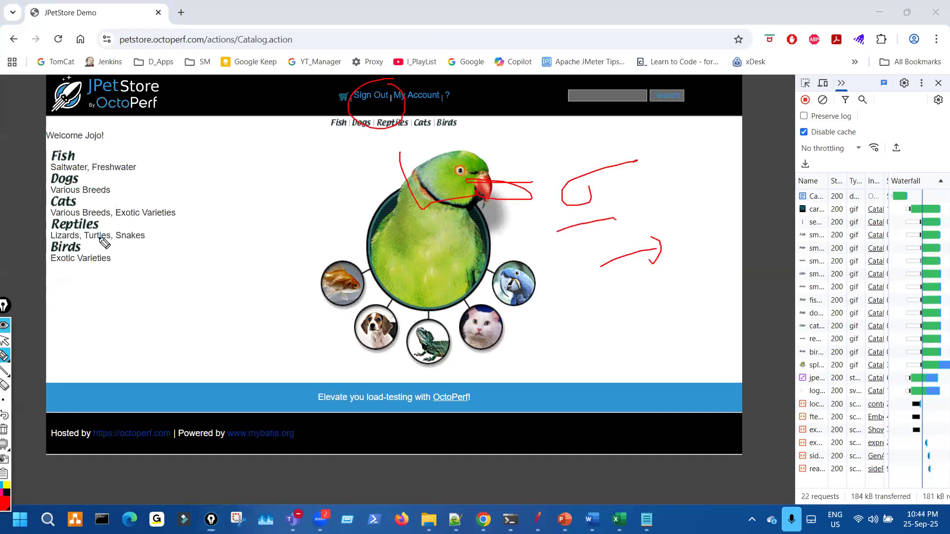
Circle the welcome text and pet category list, clear all marks, draw a curve along the categories, and clear it too.
drag(110, 156, 91, 163)
drag(66, 125, 79, 157)
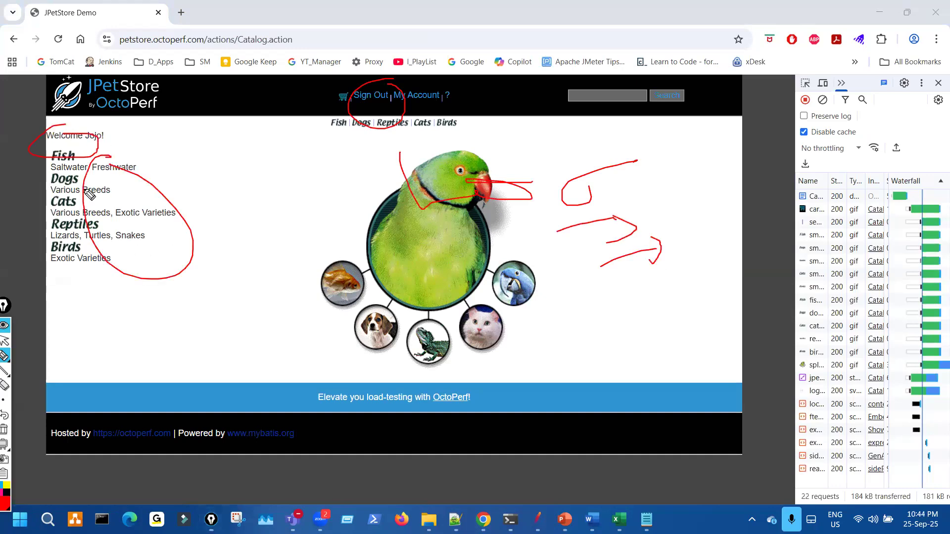
drag(92, 270, 42, 185)
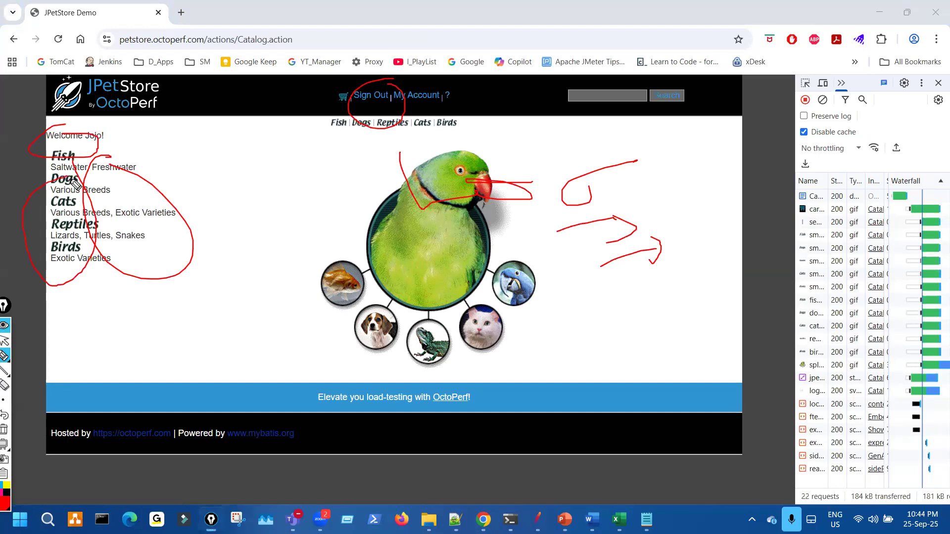
key(ctrl+shift+7)
drag(78, 164, 85, 177)
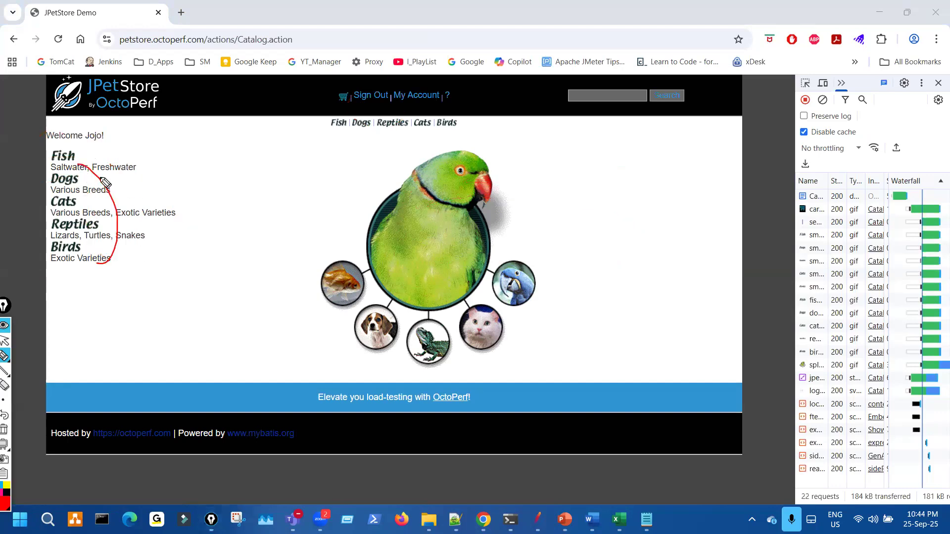
key(ctrl+shift+7)
key(ctrl+shift+2)
Switch to JMeter, mark PS04_Login and its two requests in the test plan tree, and clear the marks.
key(alt+Tab)
key(ctrl+shift+3)
drag(146, 173, 169, 162)
mouse_move(273, 186)
mouse_down()
mouse_move(283, 216)
mouse_move(273, 182)
mouse_move(275, 204)
mouse_move(281, 185)
mouse_move(269, 183)
mouse_up()
key(ctrl+shift+7)
key(ctrl+shift+2)
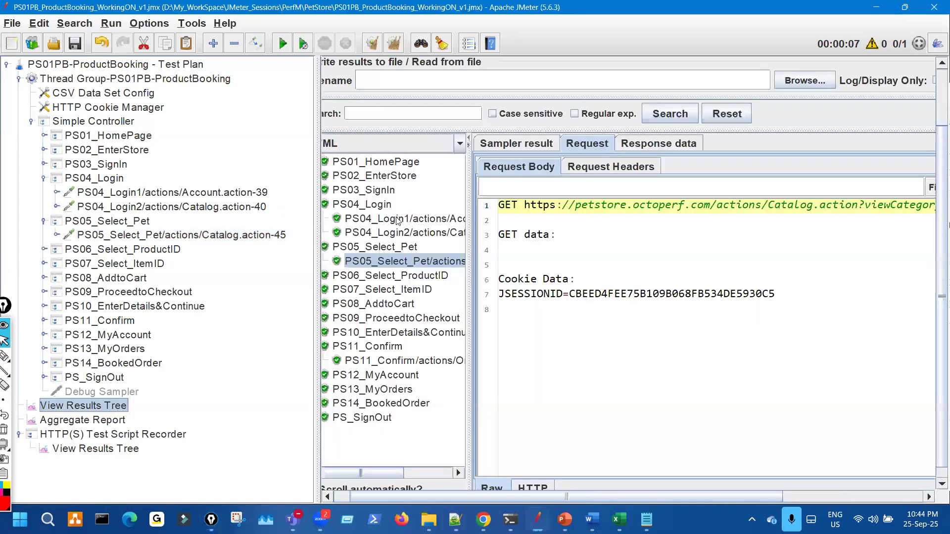
Inspect the request, sampler result and response data of PS04_Login1, circle its test plan entry, and clear the circle.
click(395, 217)
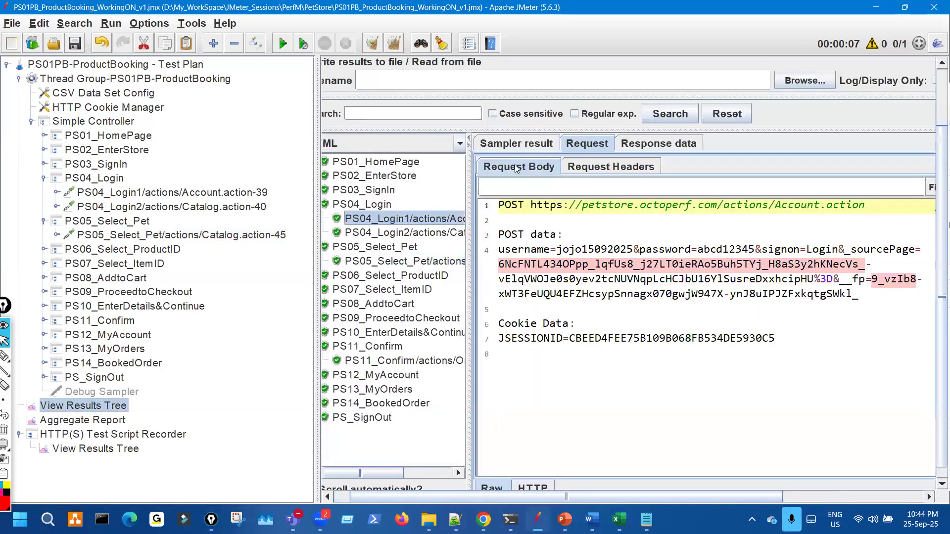
click(538, 144)
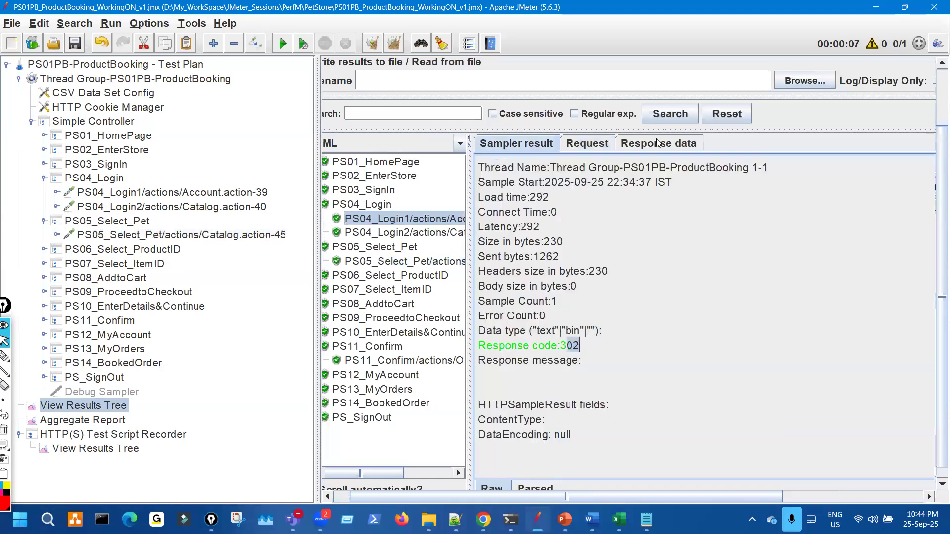
click(637, 145)
key(ctrl+shift+3)
drag(262, 203, 264, 204)
key(ctrl+shift+7)
key(ctrl+shift+2)
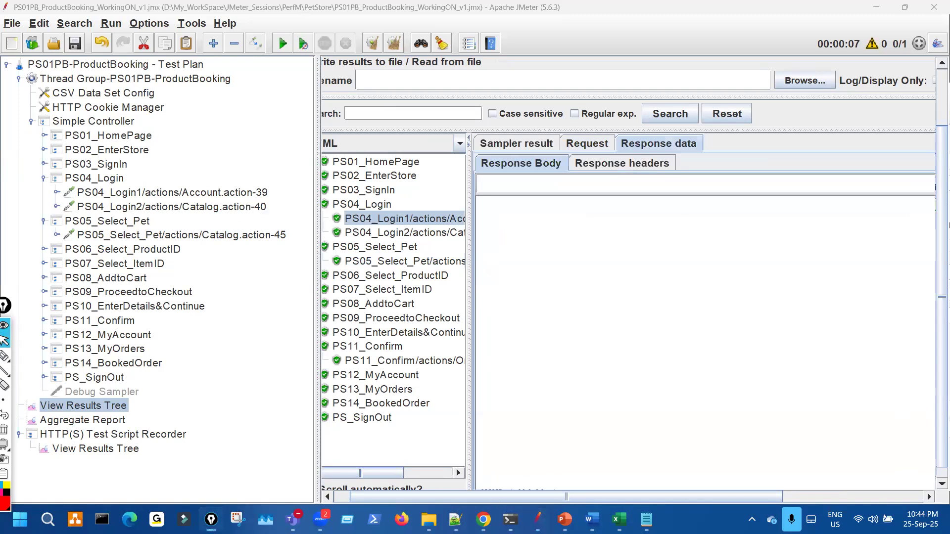
Switch windows, draw a mark across the page, clear it, and return to the JMeter results.
key(alt+Tab)
key(ctrl+shift+3)
drag(380, 212, 395, 290)
key(ctrl+shift+7)
key(ctrl+shift+2)
mouse_move(538, 519)
click(500, 464)
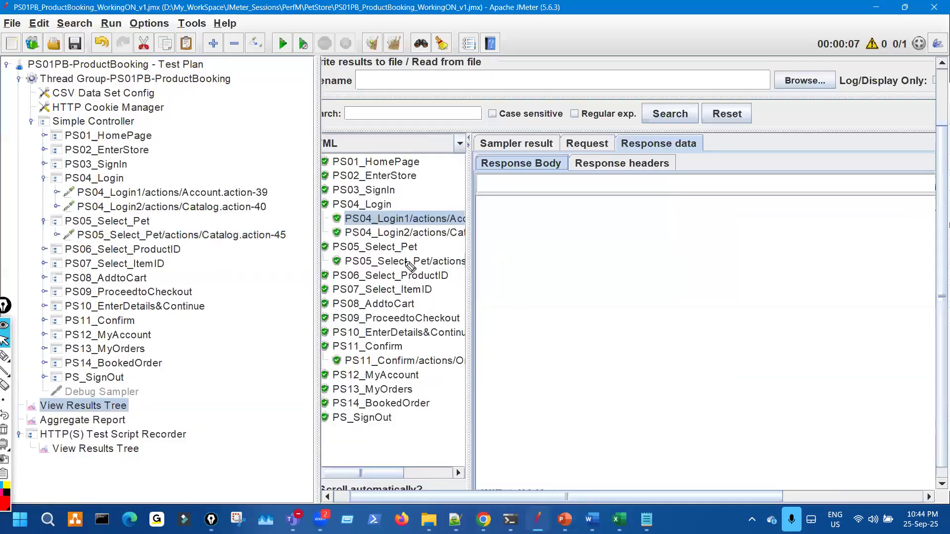
Open the PS04_Login2 response body, underline each pet category description, and clear the underlines.
key(ctrl+shift+3)
key(ctrl+shift+2)
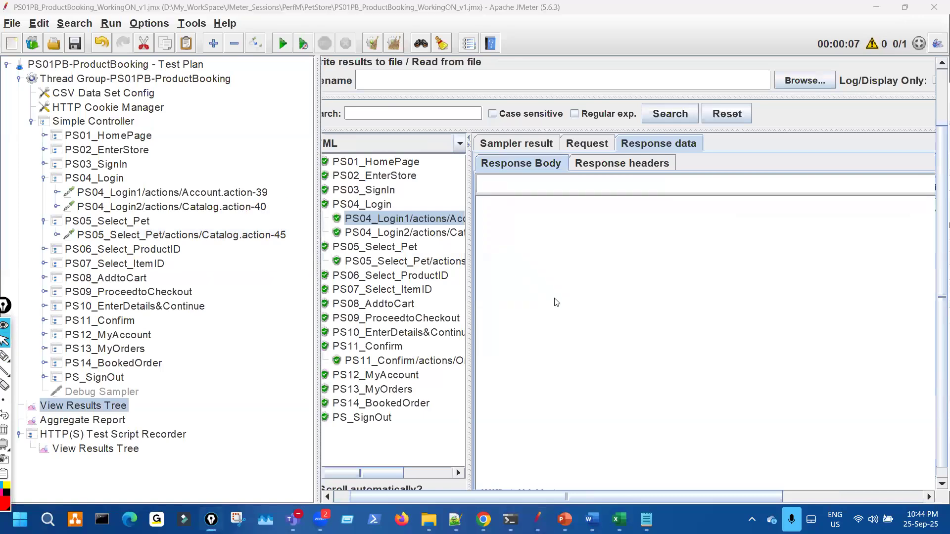
click(436, 233)
mouse_move(494, 277)
mouse_down()
mouse_move(527, 275)
mouse_move(517, 311)
mouse_up()
mouse_move(498, 274)
mouse_down()
mouse_move(535, 274)
mouse_move(543, 292)
mouse_up()
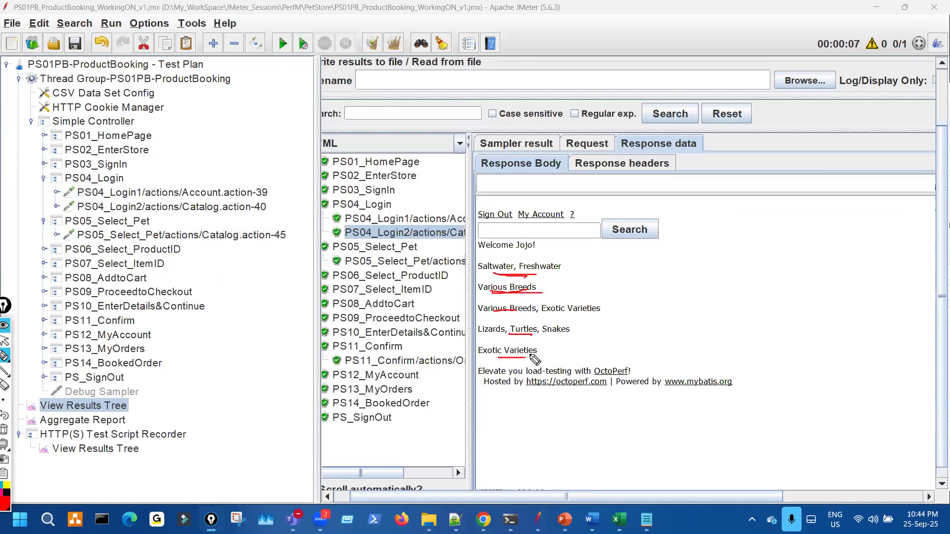
click(4, 341)
Switch to the browser, underline the pet categories, cross the Fish heading, and clear the drawing.
click(483, 520)
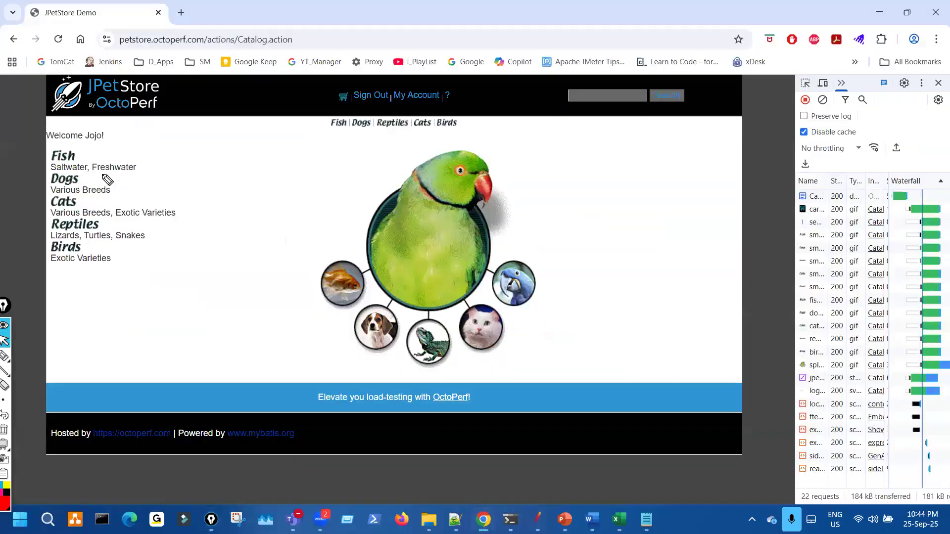
drag(102, 175, 120, 173)
mouse_move(72, 196)
mouse_down()
mouse_move(121, 195)
mouse_move(173, 217)
mouse_up()
mouse_move(114, 251)
mouse_down()
mouse_move(89, 262)
mouse_move(136, 239)
mouse_up()
drag(142, 165, 172, 259)
mouse_move(57, 149)
mouse_down()
mouse_move(70, 145)
mouse_move(121, 167)
mouse_up()
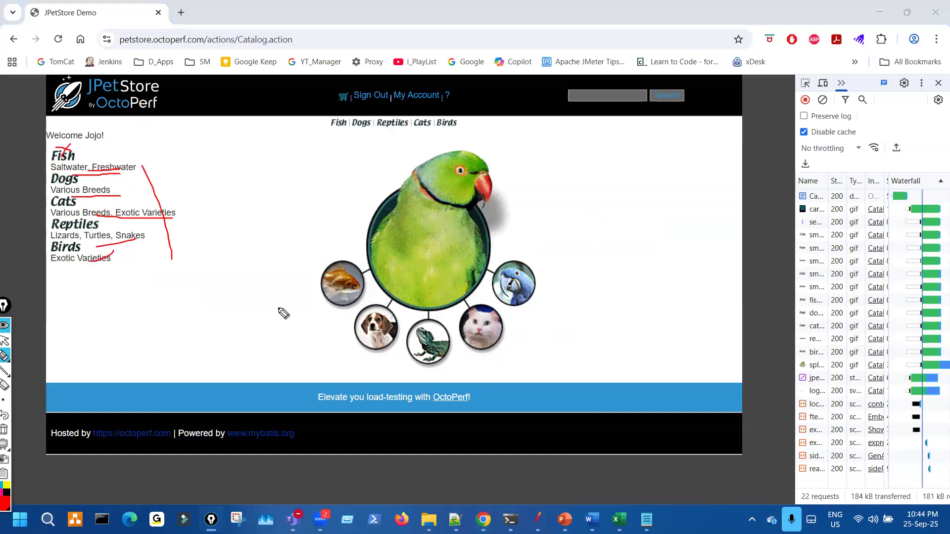
key(Escape)
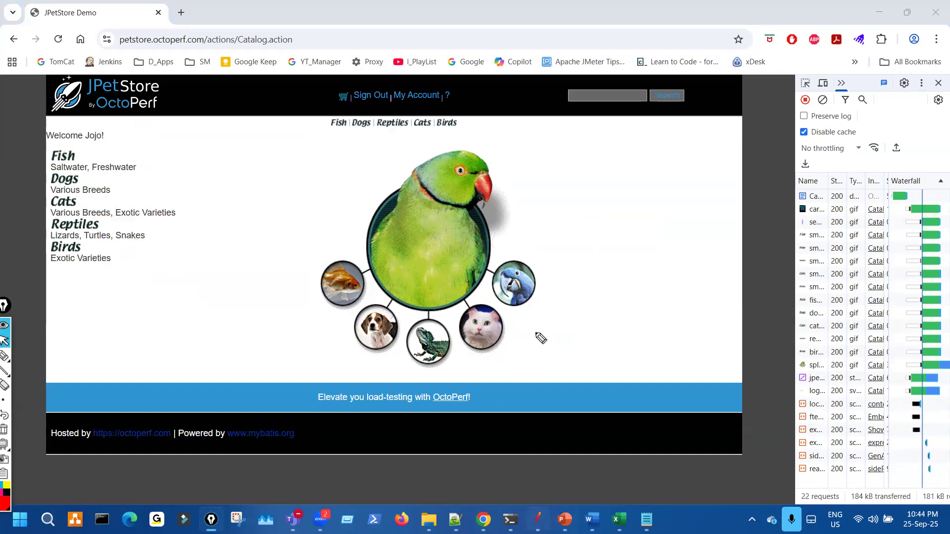
Switch to JMeter, draw small circles above the category descriptions in the PS04_Login2 response, and clear them.
key(alt+Tab)
key(ctrl+shift+3)
drag(512, 256, 541, 255)
mouse_move(512, 285)
mouse_down()
mouse_move(532, 277)
mouse_move(486, 255)
mouse_move(496, 279)
mouse_move(483, 310)
mouse_up()
mouse_move(494, 317)
mouse_down()
mouse_move(488, 324)
mouse_move(506, 345)
mouse_up()
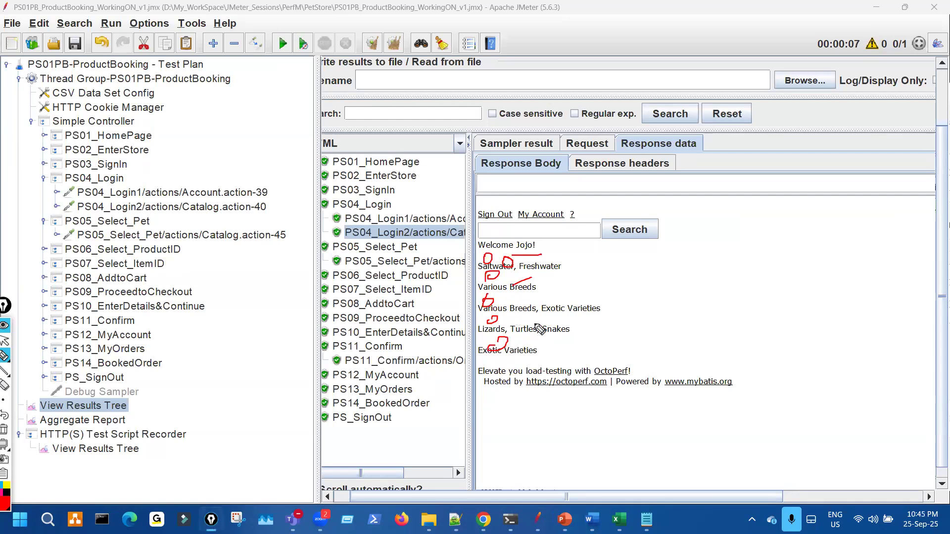
key(Escape)
Review the PS05_Select_Pet parameters and display the PS04_Login2 response body as Text in the View Results Tree.
click(258, 234)
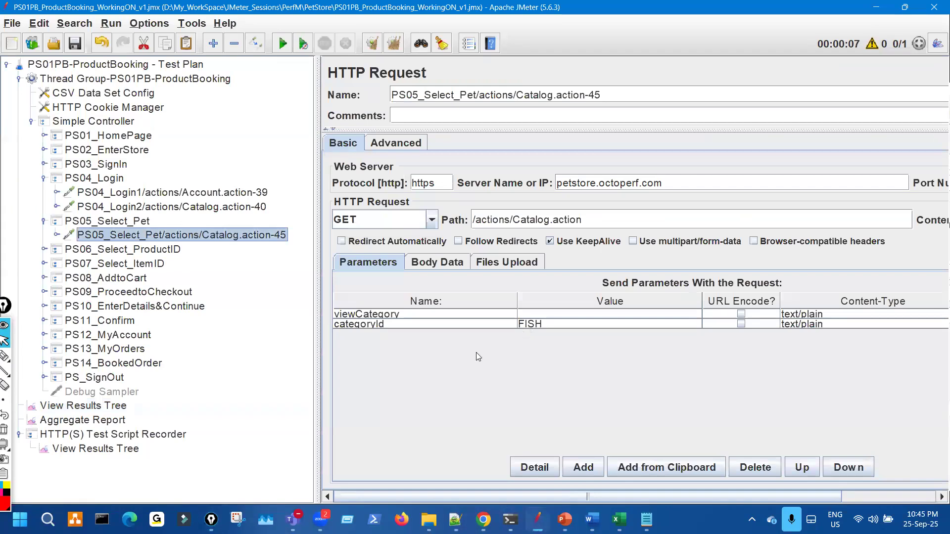
click(123, 409)
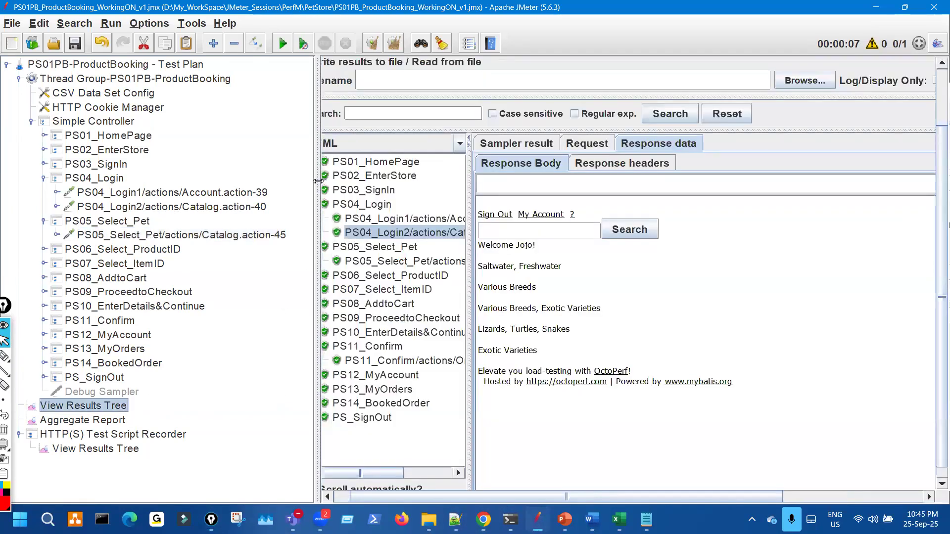
drag(318, 181, 159, 181)
click(270, 144)
scroll(221, 180, up, 2)
key(Return)
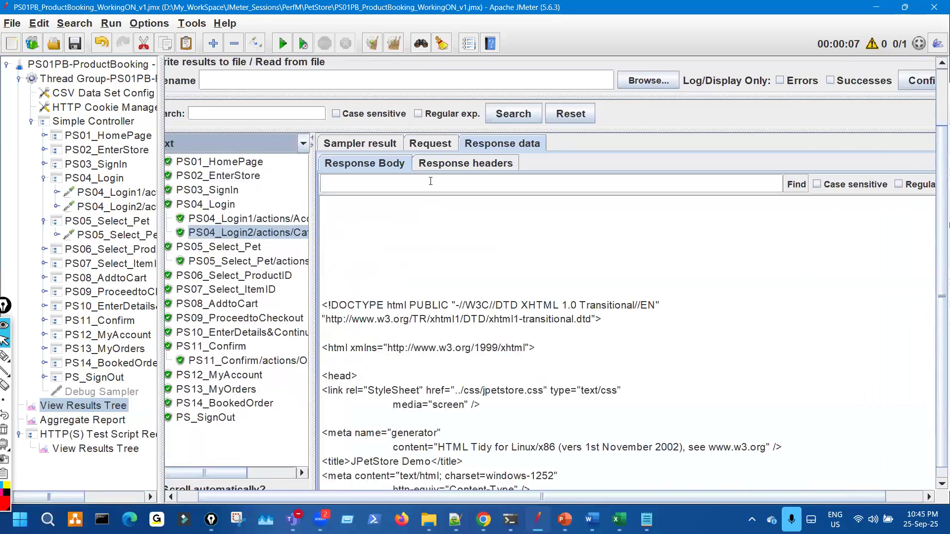
Find FISH in the PS04_Login2 response body, mark the categoryId values in the QuickLinks section, and clear the marks.
click(430, 182)
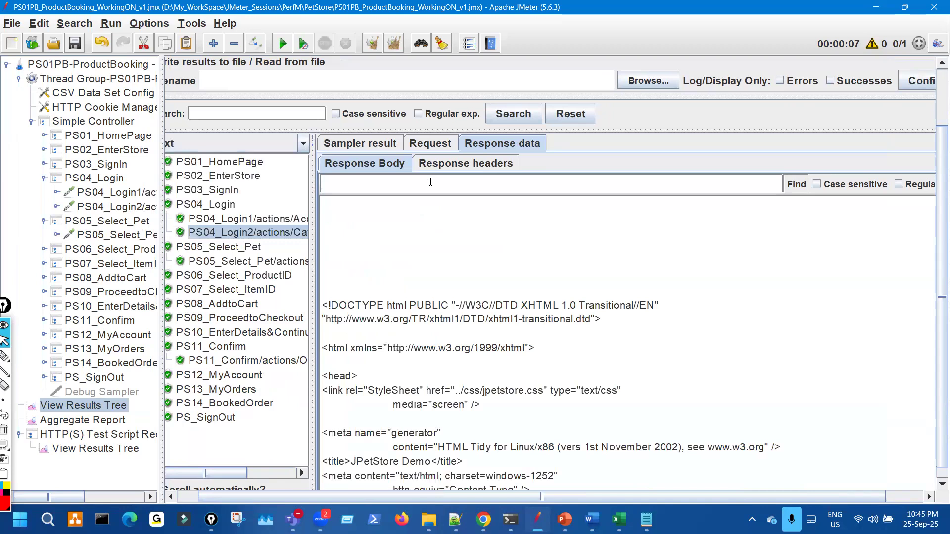
key(Return)
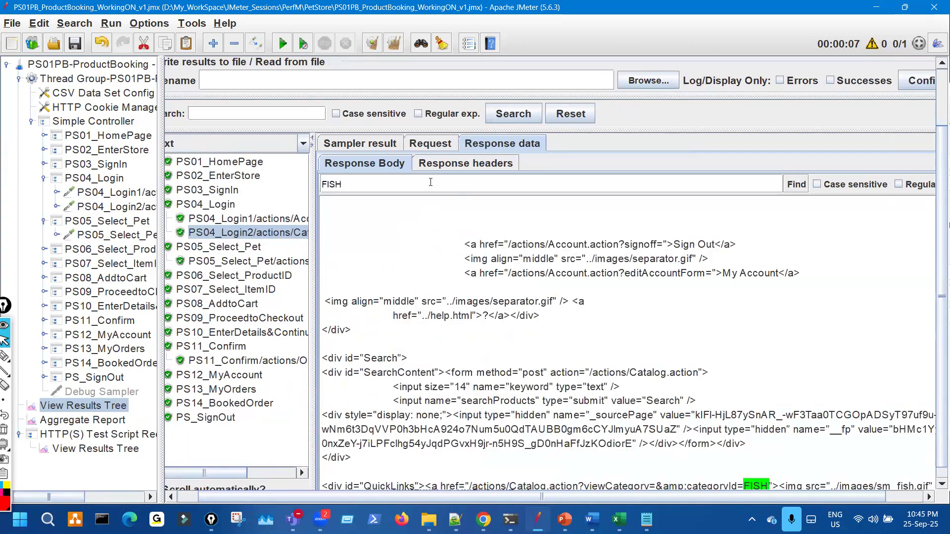
scroll(579, 315, down, 1)
key(ctrl+shift+3)
drag(750, 303, 766, 301)
mouse_move(601, 375)
mouse_down()
mouse_move(616, 408)
mouse_move(639, 385)
mouse_up()
drag(869, 317, 878, 321)
mouse_move(370, 338)
mouse_down()
mouse_move(393, 353)
mouse_move(357, 346)
mouse_up()
key(ctrl+shift+7)
key(ctrl+shift+2)
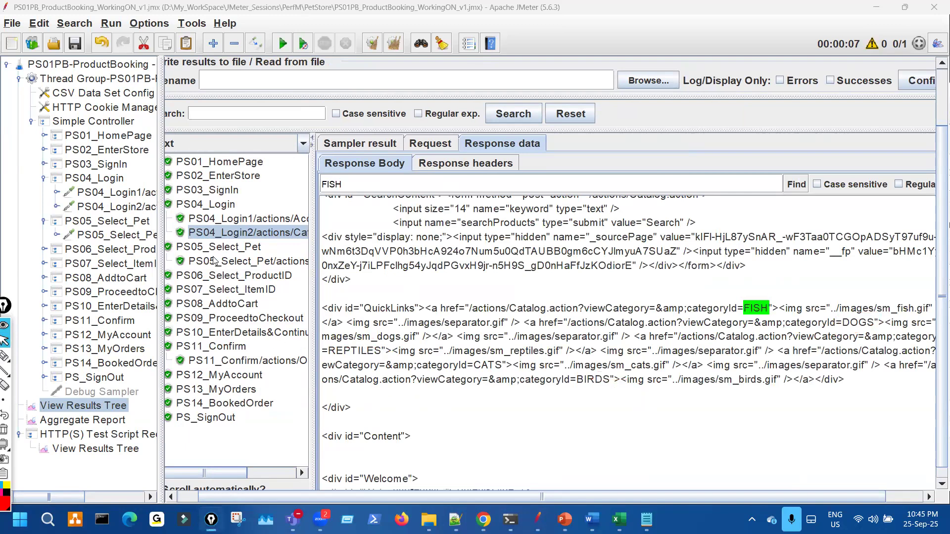
Widen the test plan tree, open the PS06_Select_ProductID request, circle its productId value, and clear the circle.
drag(161, 265, 274, 267)
click(44, 249)
click(173, 264)
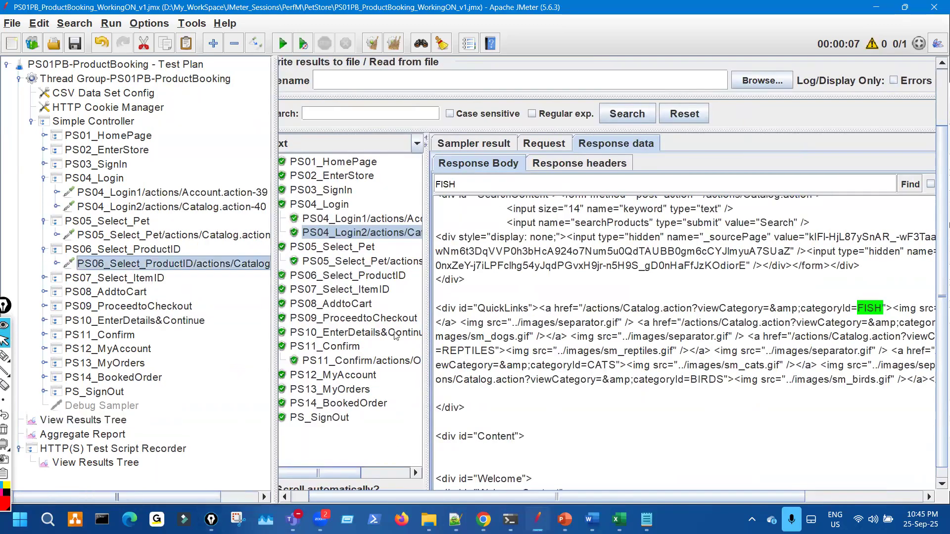
key(ctrl+shift+3)
mouse_move(489, 308)
mouse_down()
mouse_move(471, 313)
mouse_move(499, 324)
mouse_up()
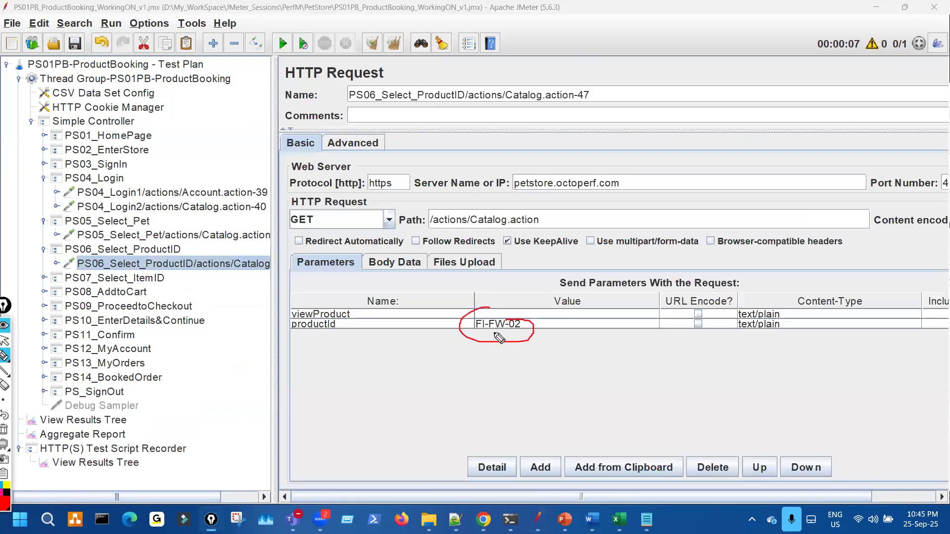
key(ctrl+shift+7)
key(ctrl+shift+1)
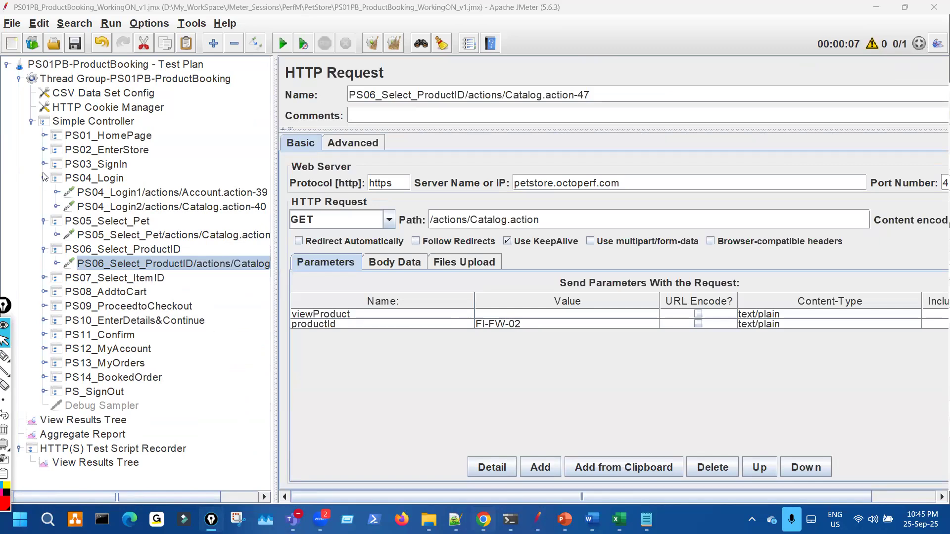
Switch to the browser, open the Fish category, mark its Product ID list, and clear the drawings.
key(alt+Tab)
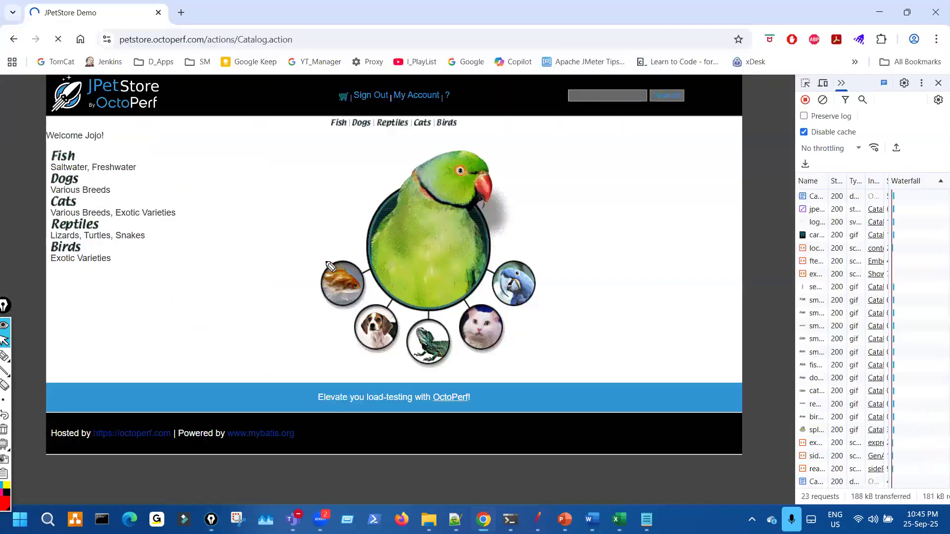
click(331, 268)
key(ctrl+shift+2)
mouse_move(359, 227)
mouse_down()
mouse_move(490, 254)
mouse_move(481, 247)
mouse_up()
drag(435, 256, 469, 235)
mouse_move(361, 176)
mouse_down()
mouse_move(362, 195)
mouse_move(436, 176)
mouse_move(398, 168)
mouse_up()
mouse_move(685, 187)
mouse_down()
mouse_move(566, 196)
mouse_move(593, 198)
mouse_up()
mouse_move(351, 173)
mouse_down()
mouse_move(368, 238)
mouse_move(362, 194)
mouse_move(394, 222)
mouse_move(364, 203)
mouse_up()
key(ctrl+shift+7)
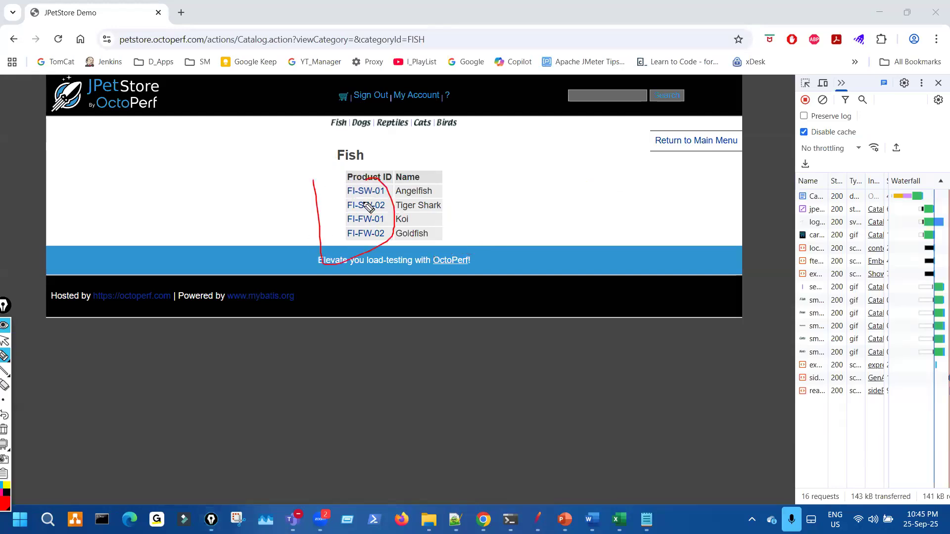
mouse_move(474, 148)
mouse_down()
mouse_move(604, 135)
mouse_move(588, 174)
mouse_up()
key(ctrl+shift+7)
key(ctrl+shift+2)
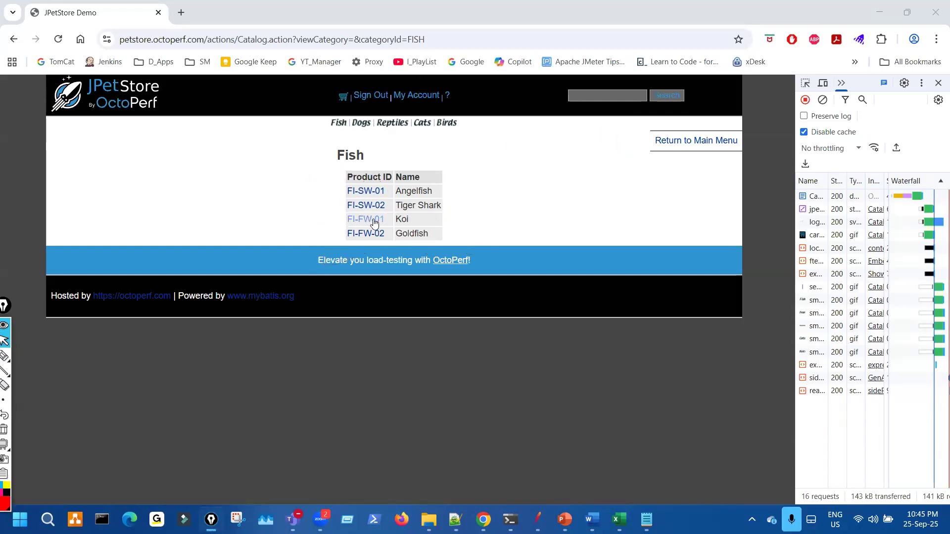
Open product FI-FW-01, circle its productId in the URL, clear the drawing, and return to the main catalog page.
click(373, 220)
key(ctrl+shift+1)
mouse_move(425, 31)
mouse_down()
mouse_move(426, 51)
mouse_move(499, 52)
mouse_up()
mouse_move(431, 49)
mouse_down()
mouse_move(419, 33)
mouse_move(428, 41)
mouse_up()
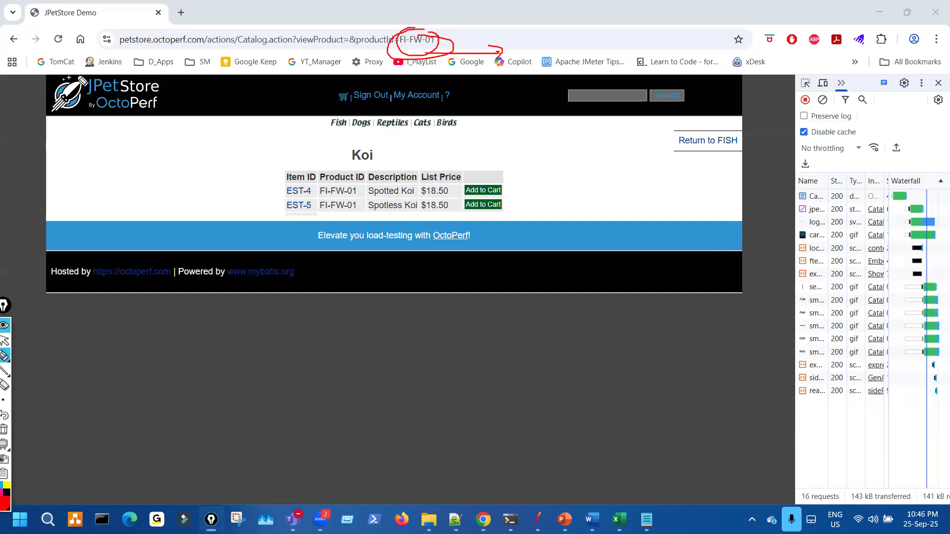
key(ctrl+shift+7)
key(ctrl+shift+2)
click(15, 41)
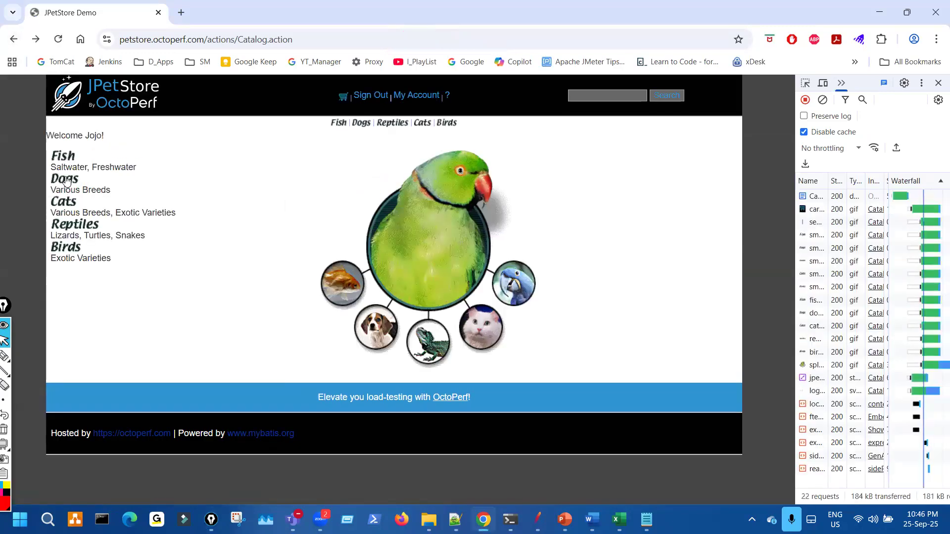
Open the Dogs category, circle its Product ID column with a pointing arrow, and clear the drawings.
key(ctrl+shift+3)
mouse_move(311, 178)
mouse_down()
mouse_move(315, 244)
mouse_move(365, 189)
mouse_move(357, 168)
mouse_up()
mouse_move(618, 227)
mouse_down()
mouse_move(481, 233)
mouse_move(517, 250)
mouse_up()
mouse_move(336, 166)
mouse_down()
mouse_move(423, 259)
mouse_move(403, 200)
mouse_up()
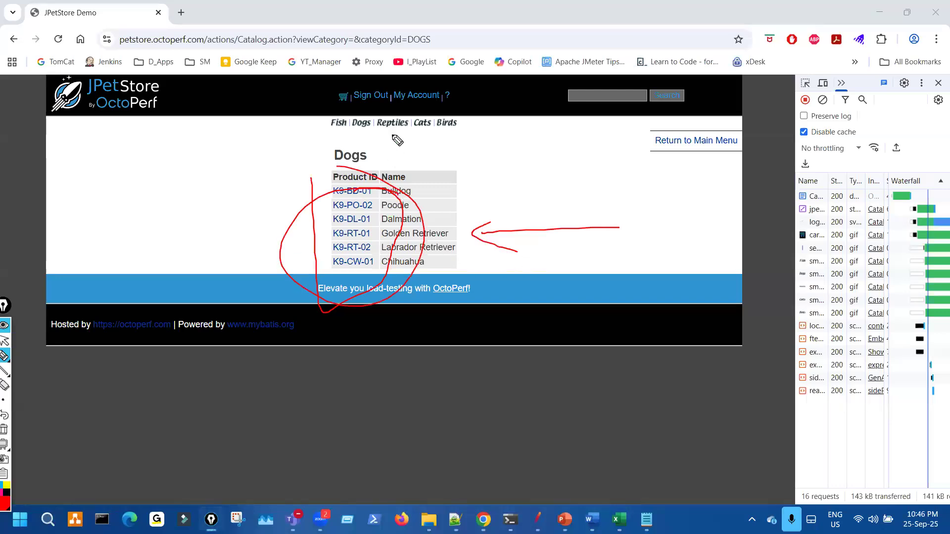
key(ctrl+shift+7)
drag(321, 171, 327, 300)
key(ctrl+shift+7)
key(ctrl+shift+1)
Open product K9-PO-02, circle its productId in the URL, and draw arrows around it.
click(353, 206)
drag(410, 36, 401, 34)
drag(486, 79, 573, 79)
drag(557, 71, 586, 92)
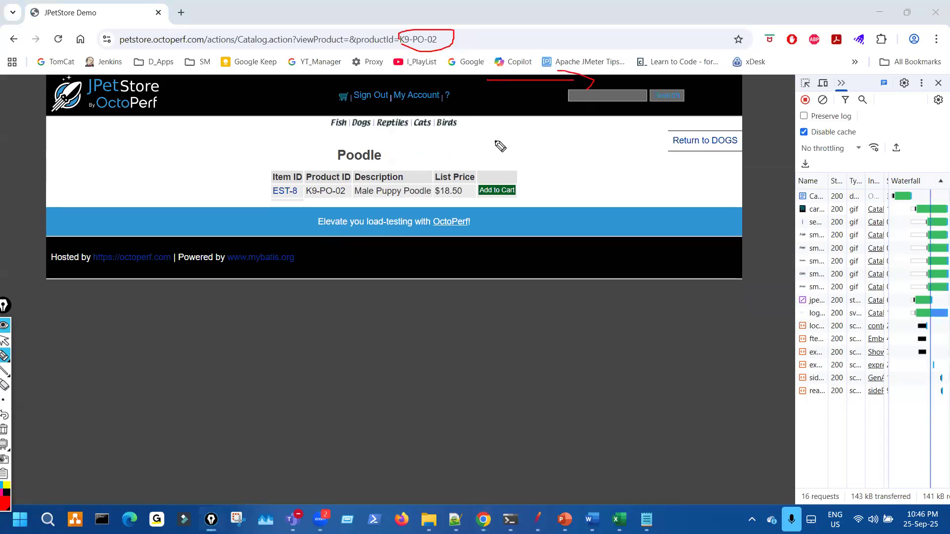
mouse_move(188, 149)
mouse_down()
mouse_move(163, 129)
mouse_move(175, 163)
mouse_up()
drag(425, 25, 409, 85)
Sketch freehand flow marks around the Poodle page, circle the item ID EST-8, and clear all drawings.
drag(196, 367, 163, 345)
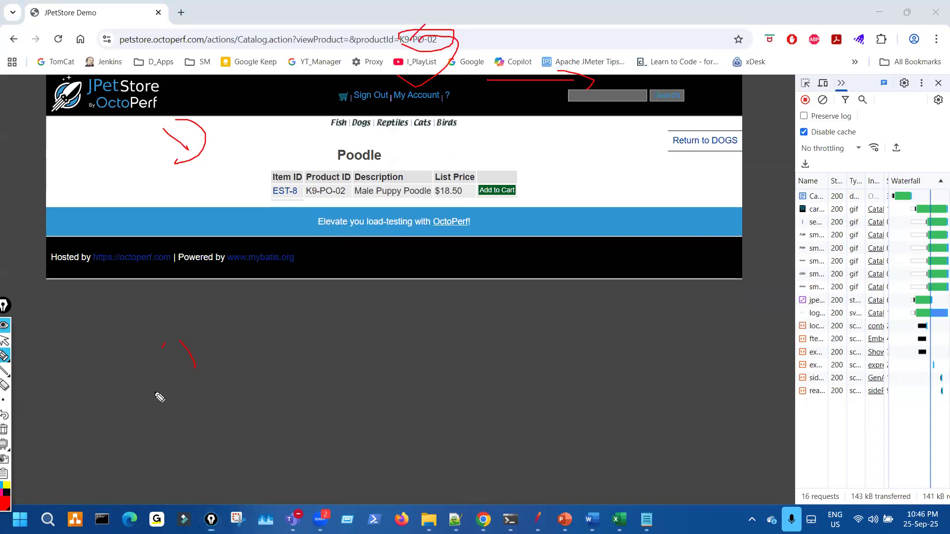
drag(438, 353, 454, 374)
drag(539, 208, 610, 169)
drag(574, 191, 579, 242)
drag(557, 220, 705, 168)
drag(785, 144, 813, 138)
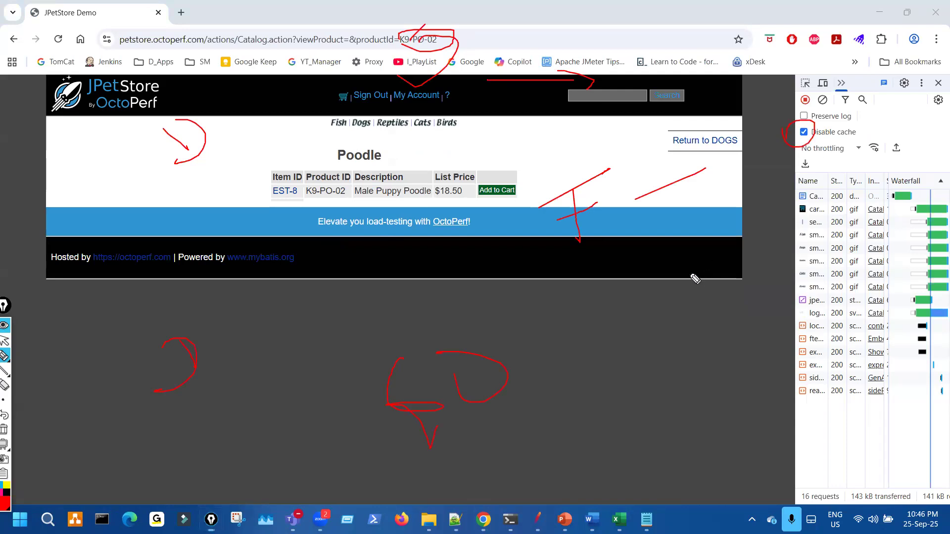
drag(771, 269, 814, 250)
drag(778, 283, 727, 304)
drag(735, 425, 648, 452)
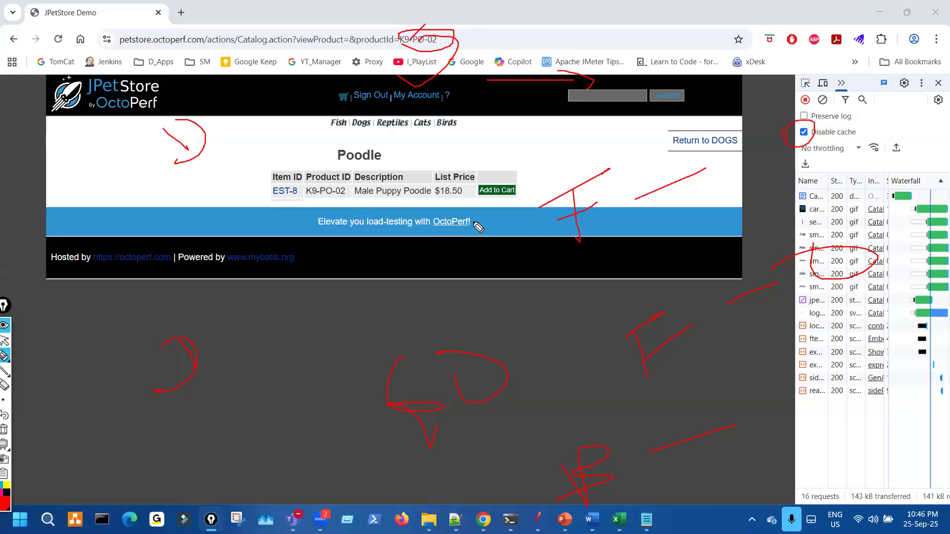
drag(271, 173, 313, 184)
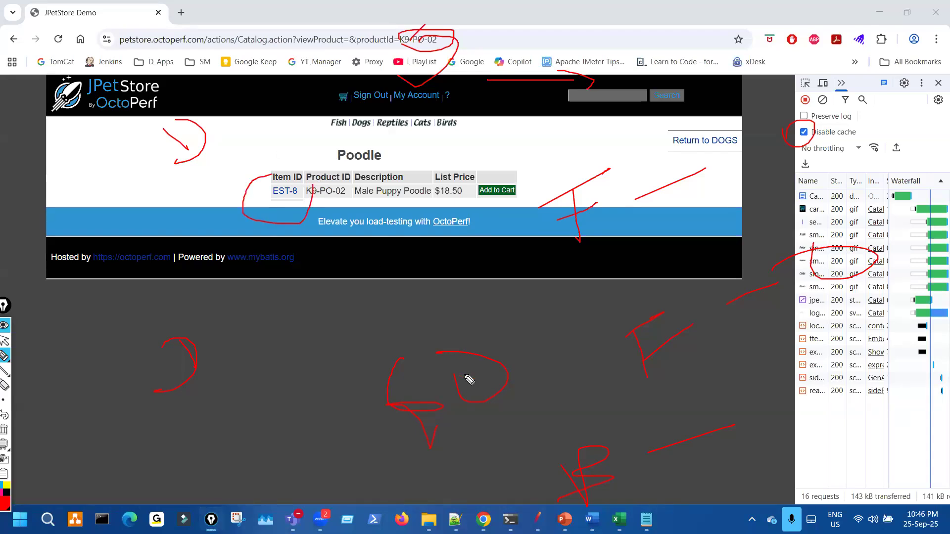
key(ctrl+shift+7)
key(ctrl+shift+2)
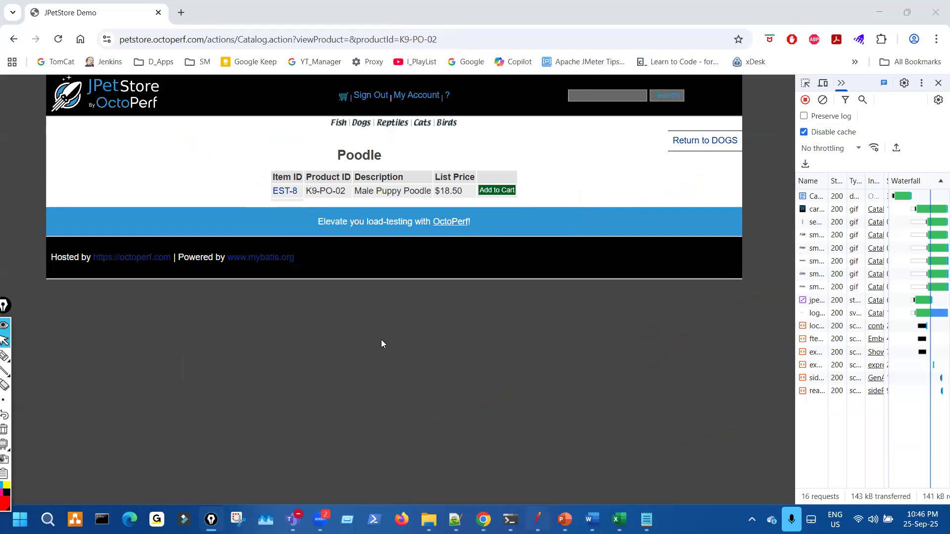
Switch to JMeter, select the PS05_Select_Pet request, circle its FISH categoryId value, and clear the drawings.
key(alt+Tab)
key(Up)
key(Up)
key(ctrl+shift+3)
drag(488, 302, 486, 302)
drag(266, 201, 231, 222)
drag(493, 318, 500, 325)
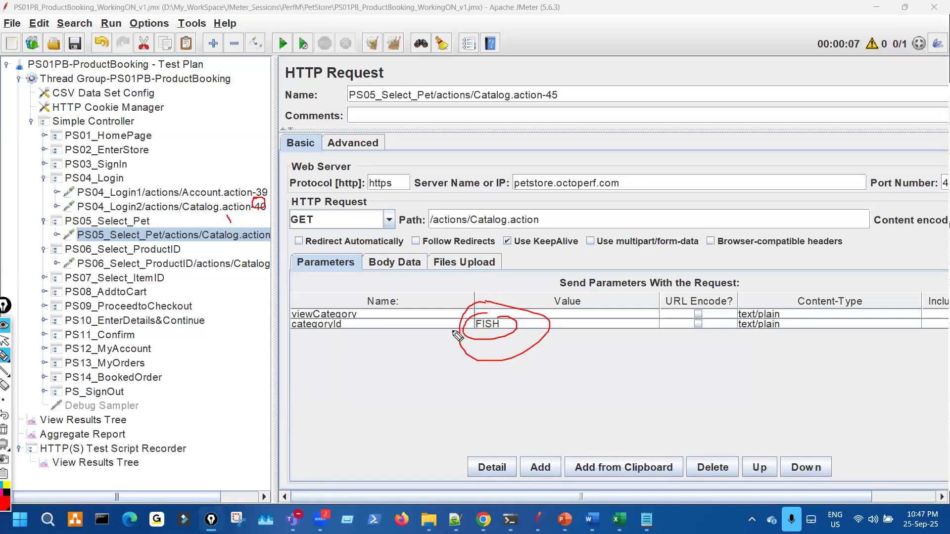
key(ctrl+shift+7)
key(ctrl+shift+2)
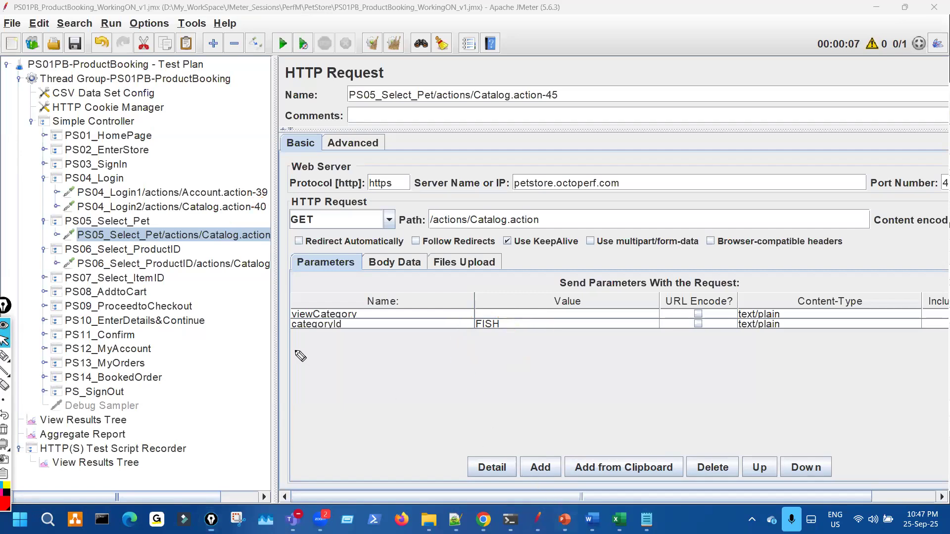
Switch to the "Doing Correlation in JMeter Script" slide and mark the thumb rule, the non-conventional values tip, and the Parameterization section.
key(alt+Tab)
drag(174, 301, 183, 306)
mouse_move(415, 124)
mouse_down()
mouse_move(378, 147)
mouse_move(435, 150)
mouse_up()
mouse_move(633, 147)
mouse_down()
mouse_move(654, 156)
mouse_move(615, 135)
mouse_up()
mouse_move(601, 173)
mouse_down()
mouse_move(544, 208)
mouse_move(618, 177)
mouse_up()
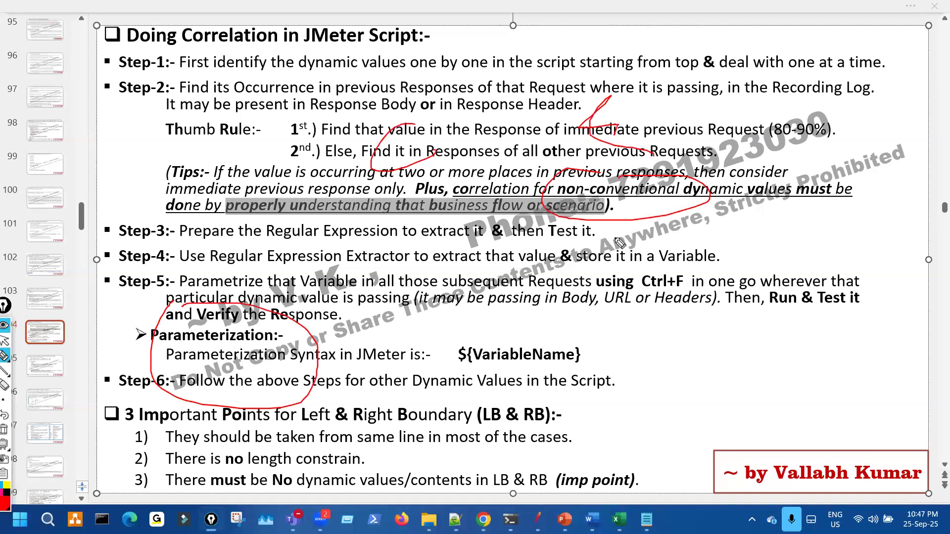
drag(482, 170, 473, 172)
mouse_move(420, 68)
mouse_down()
mouse_move(426, 158)
mouse_move(467, 72)
mouse_up()
drag(543, 73, 570, 67)
mouse_move(524, 112)
mouse_down()
mouse_move(615, 106)
mouse_move(519, 134)
mouse_move(714, 117)
mouse_move(697, 128)
mouse_up()
mouse_move(768, 119)
mouse_down()
mouse_move(759, 121)
mouse_move(765, 114)
mouse_up()
mouse_move(667, 253)
mouse_down()
mouse_move(871, 237)
mouse_move(850, 250)
mouse_up()
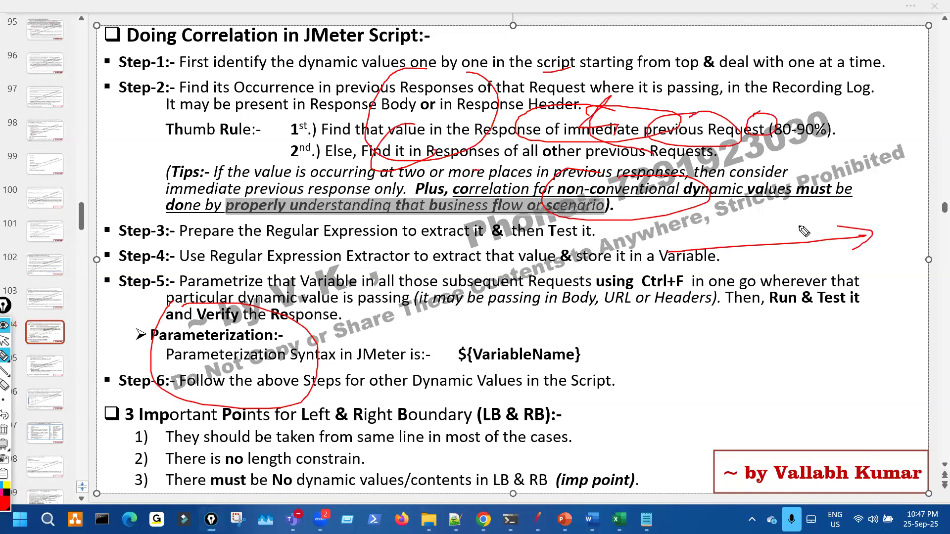
Clear the slide drawings, then mark the "non-conventional dynamic values" and "properly understanding" phrases in the tip.
key(e)
mouse_move(638, 170)
mouse_down()
mouse_move(633, 230)
mouse_move(680, 197)
mouse_up()
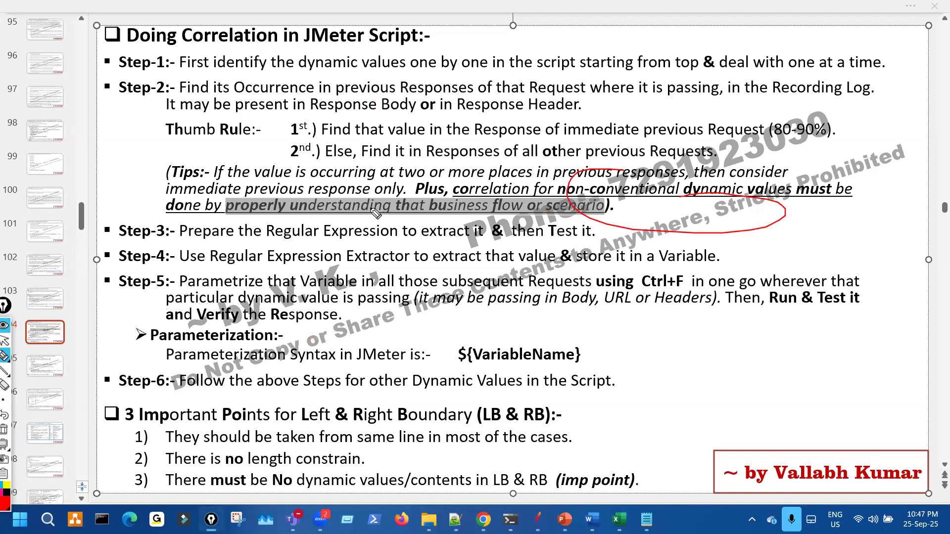
drag(297, 191, 369, 214)
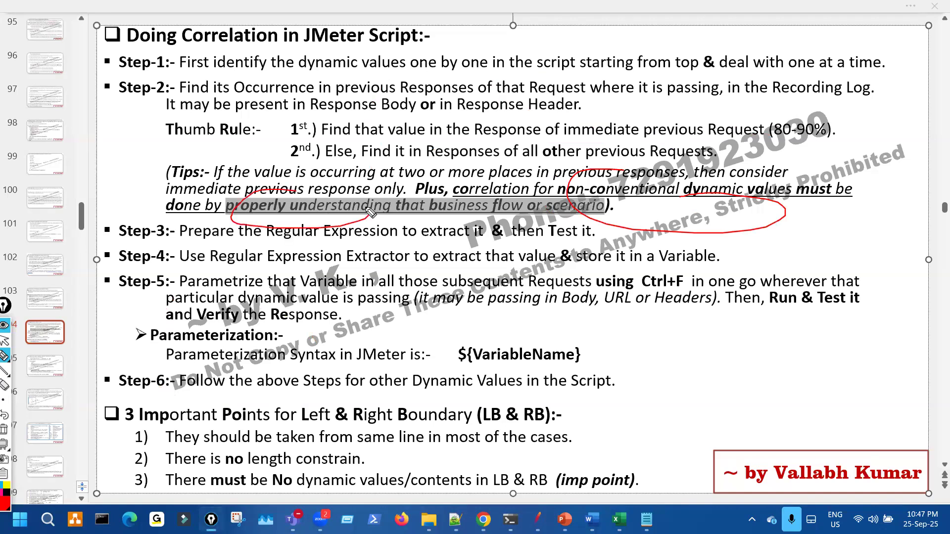